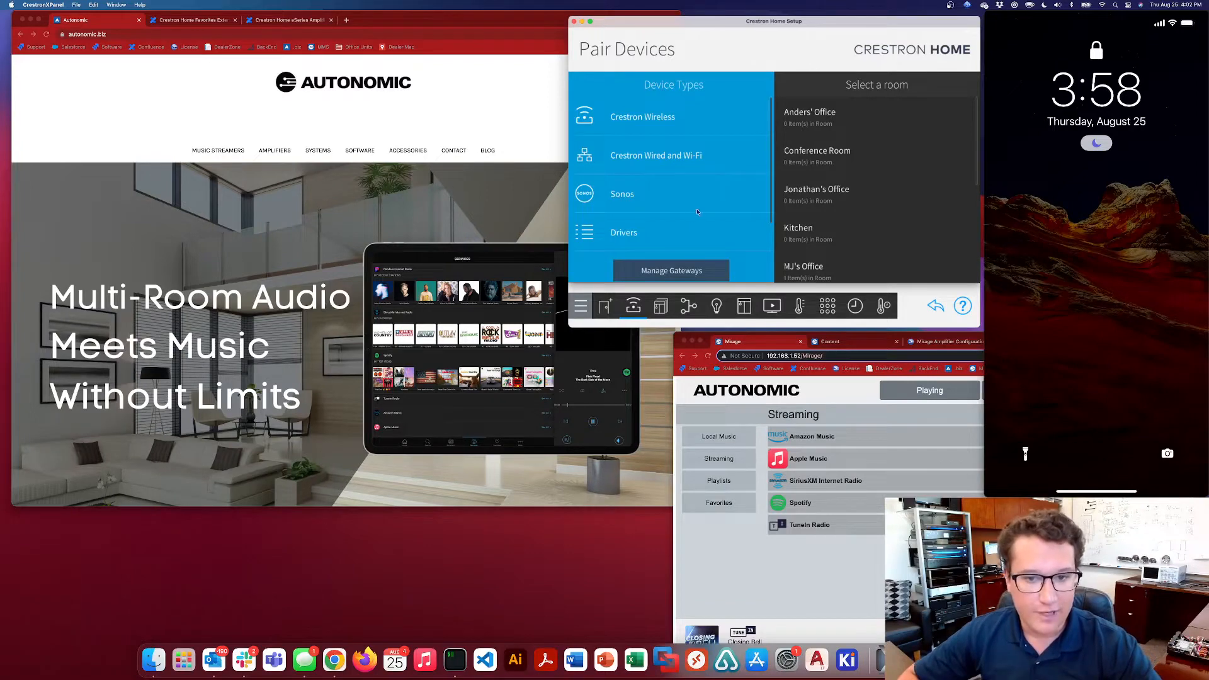
Show the Mirage Amplifier Configuration page and move and resize its browser window to fit the middle of the desktop
mouse_move(702, 194)
mouse_down()
mouse_move(684, 159)
mouse_move(689, 203)
mouse_up()
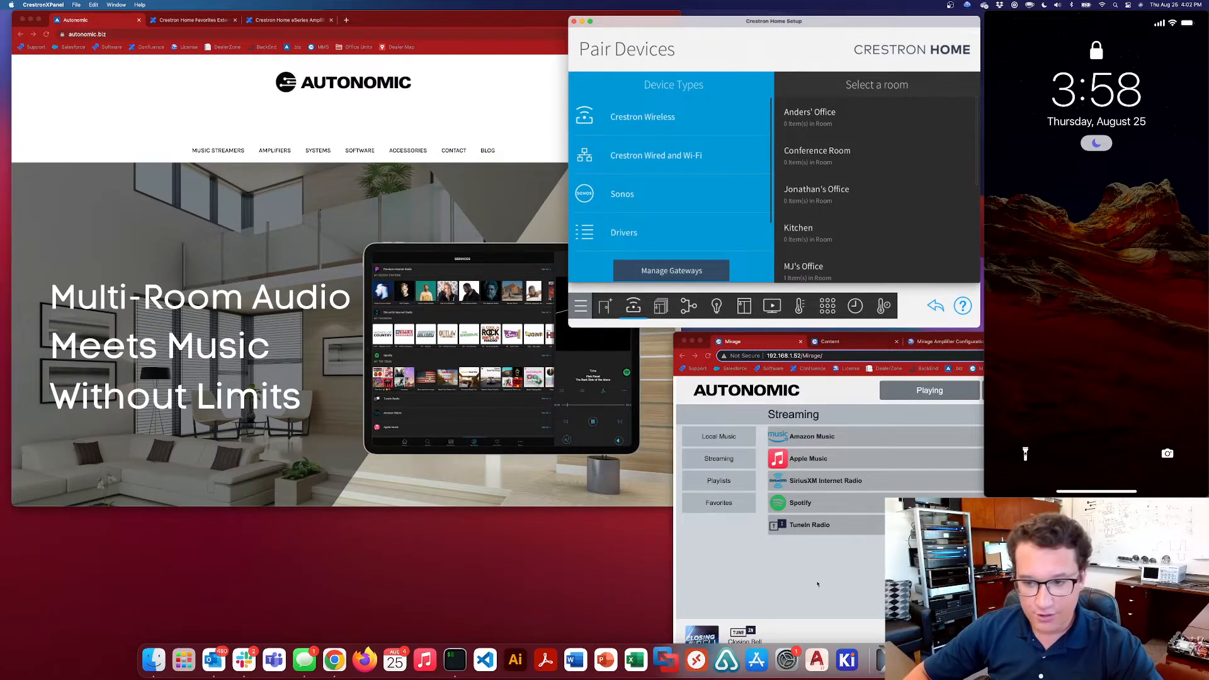
click(780, 566)
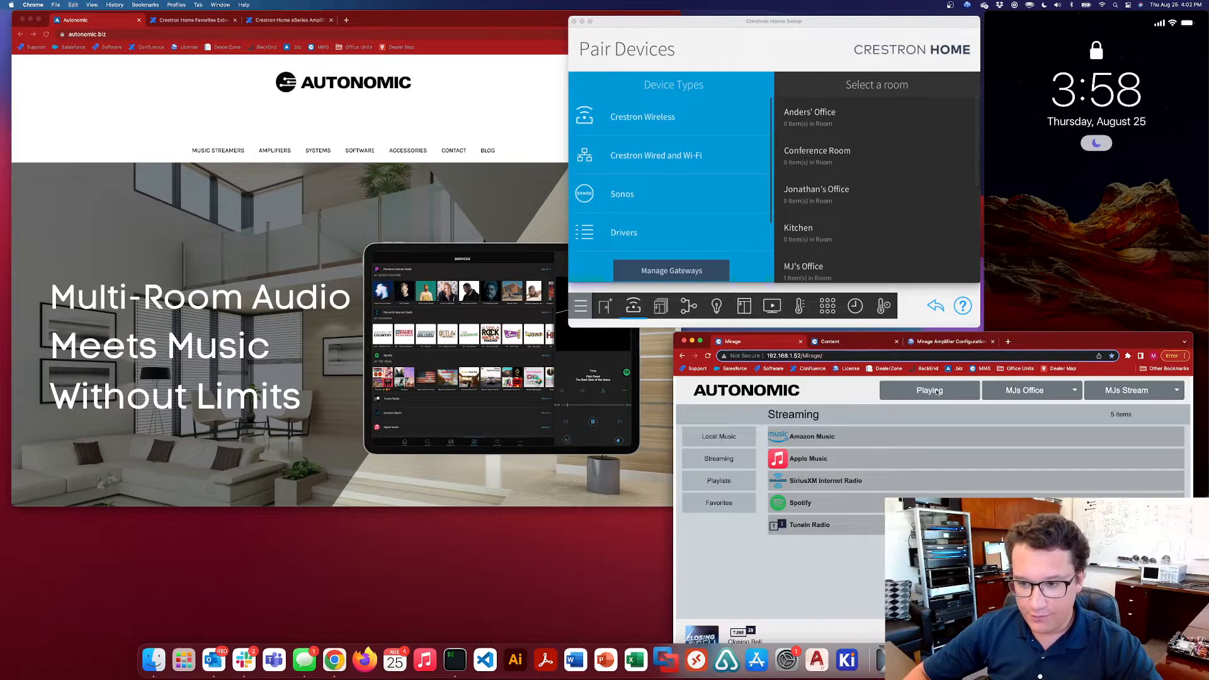
click(950, 341)
drag(1069, 340, 566, 124)
drag(688, 448, 827, 589)
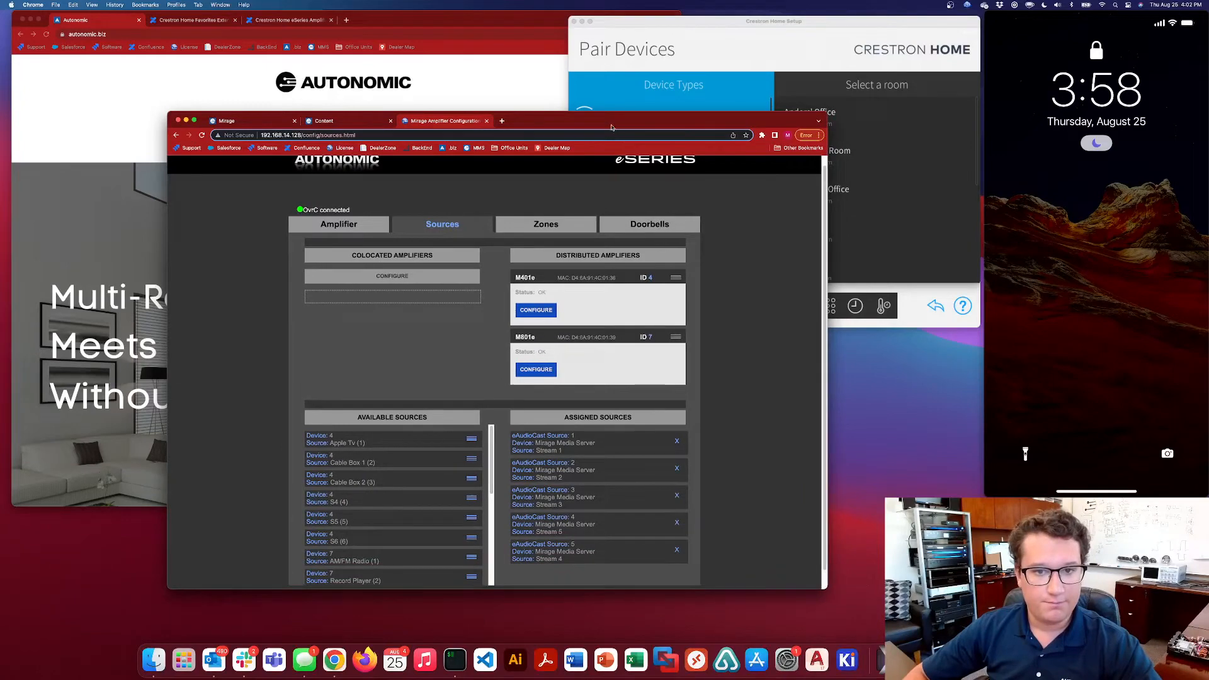
drag(630, 120, 611, 83)
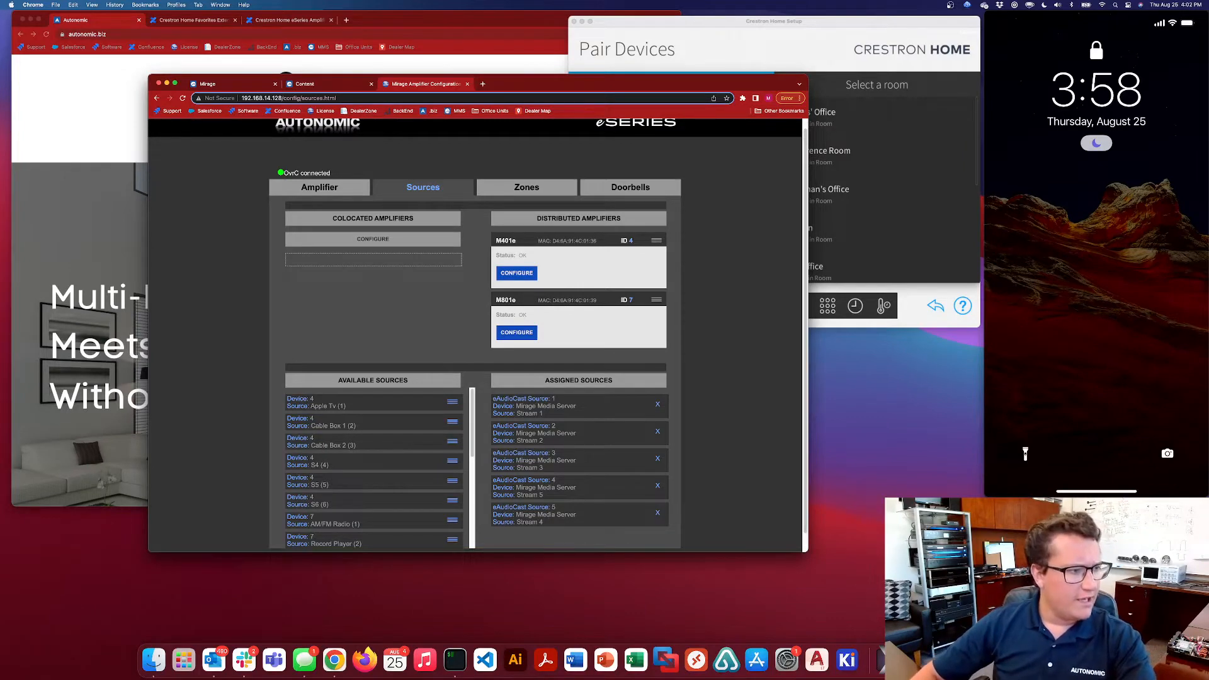
click(713, 21)
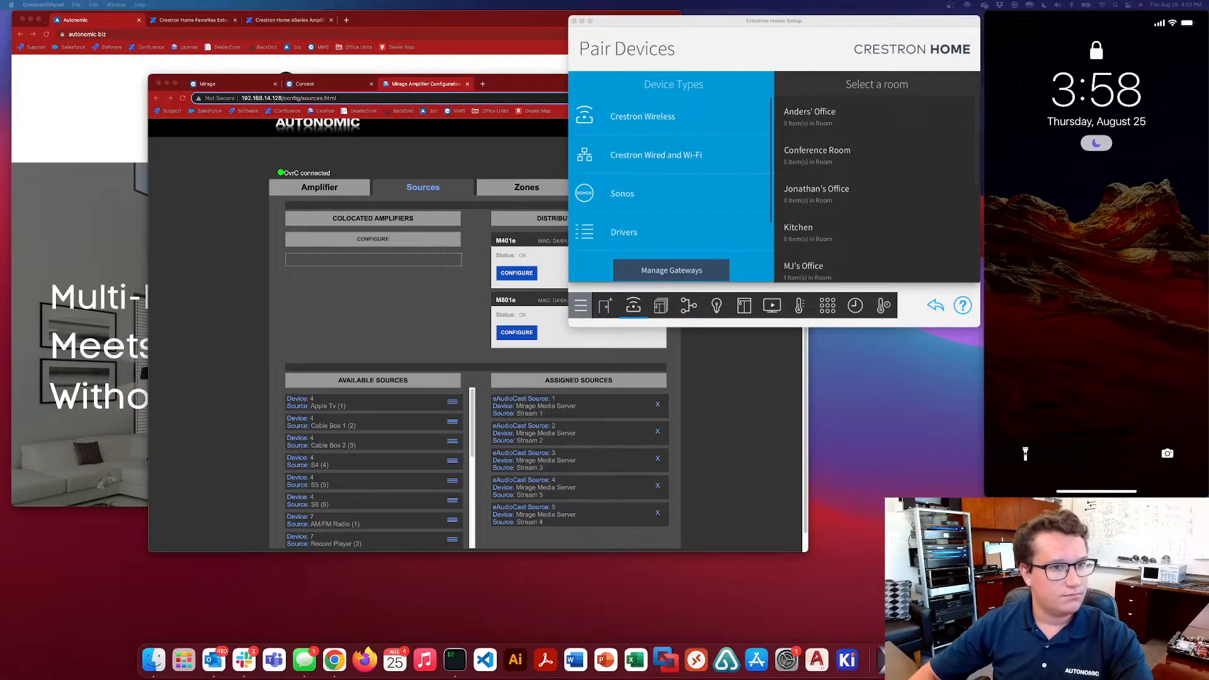
Open the Mirage server's configuration site at 192.168.1.52/config in place of its player page
click(211, 84)
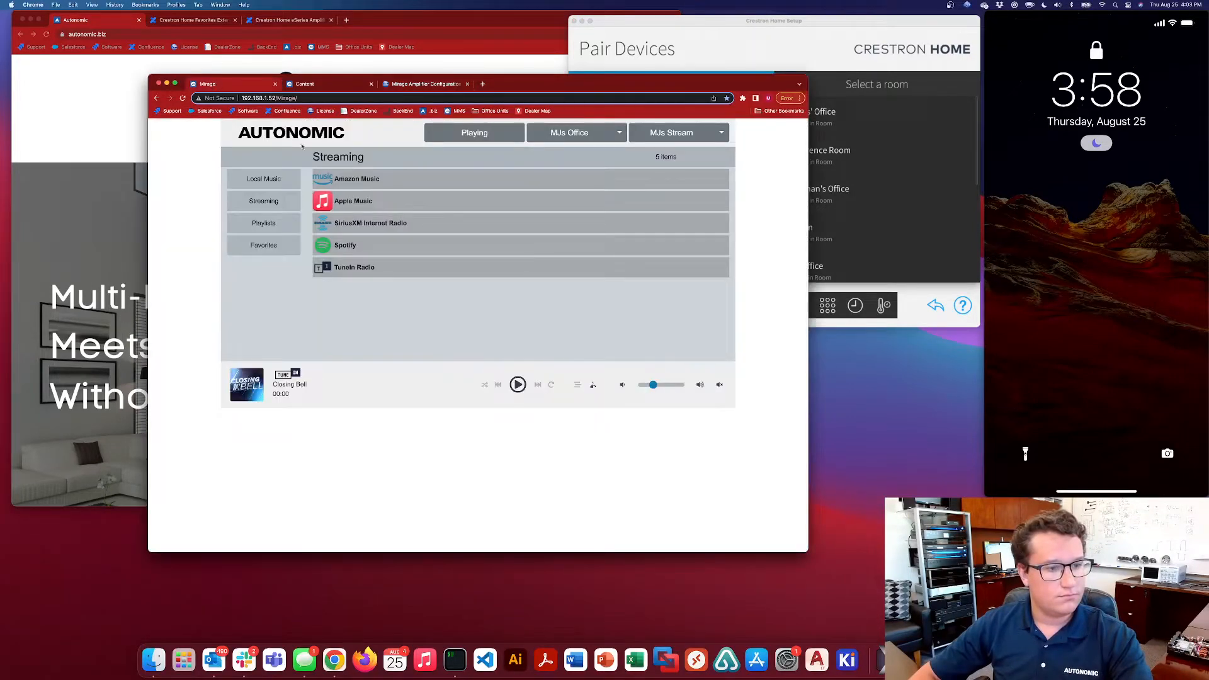
drag(310, 97, 278, 99)
text(conf)
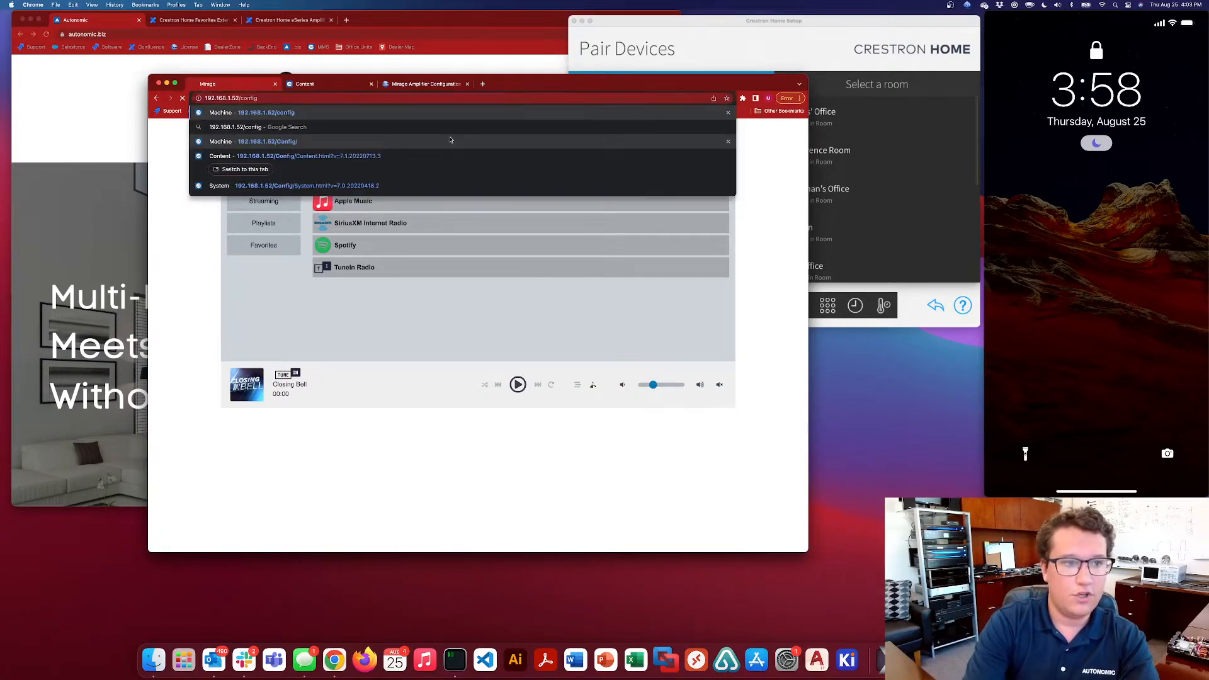
click(450, 140)
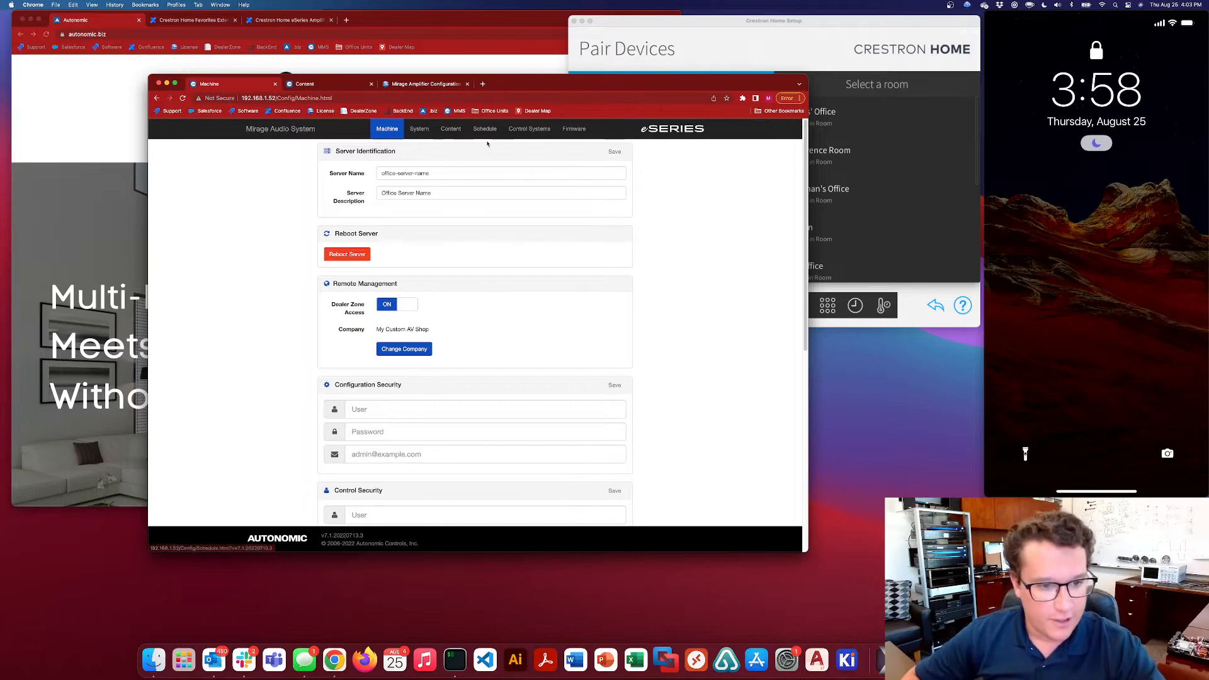
Look over the streamers, amplifiers and additional devices on the server's System page
click(418, 129)
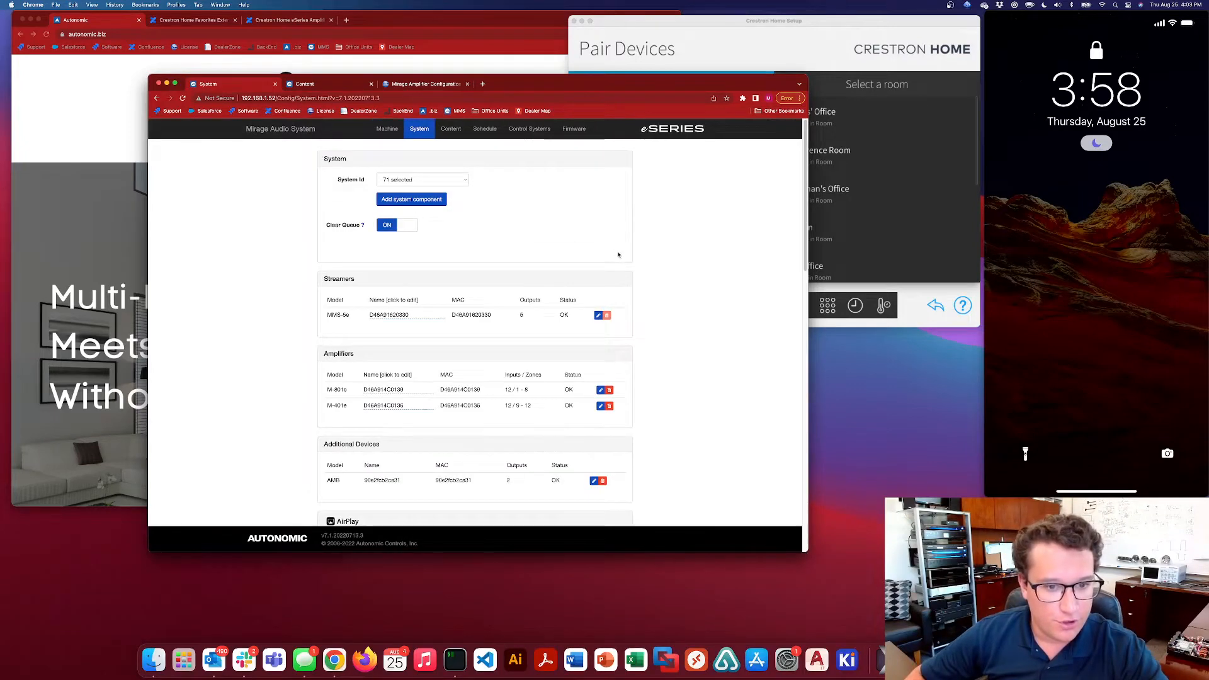
scroll(535, 255, down, 3)
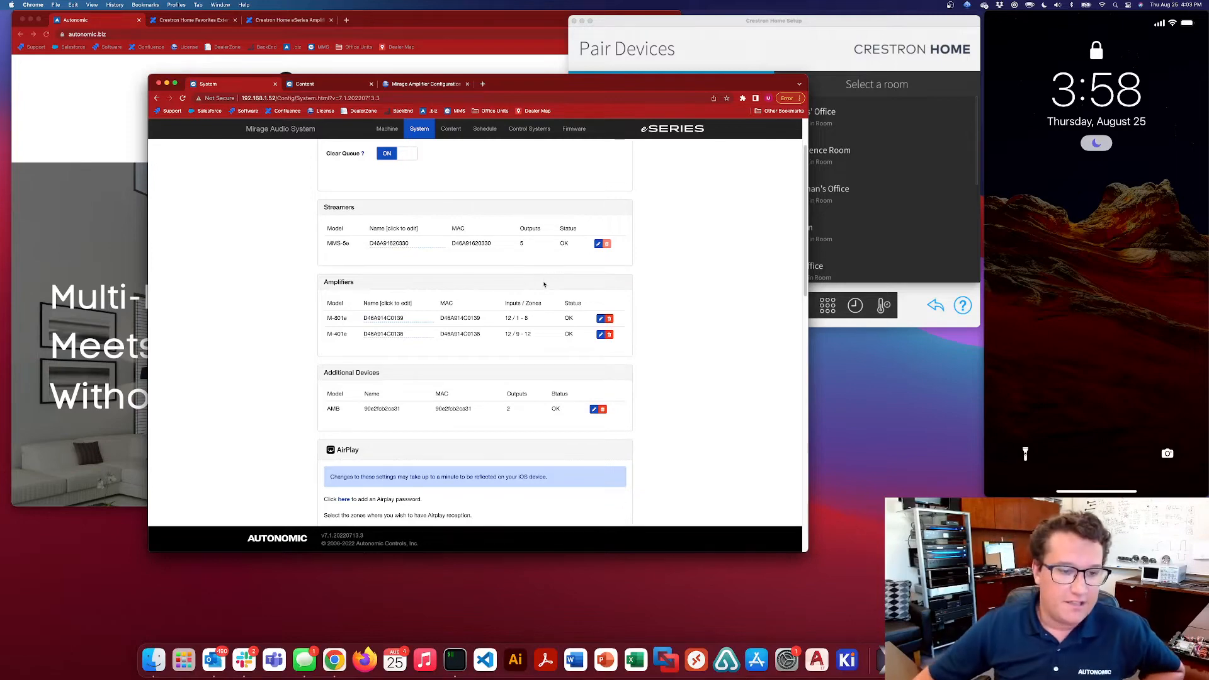
scroll(543, 293, up, 1)
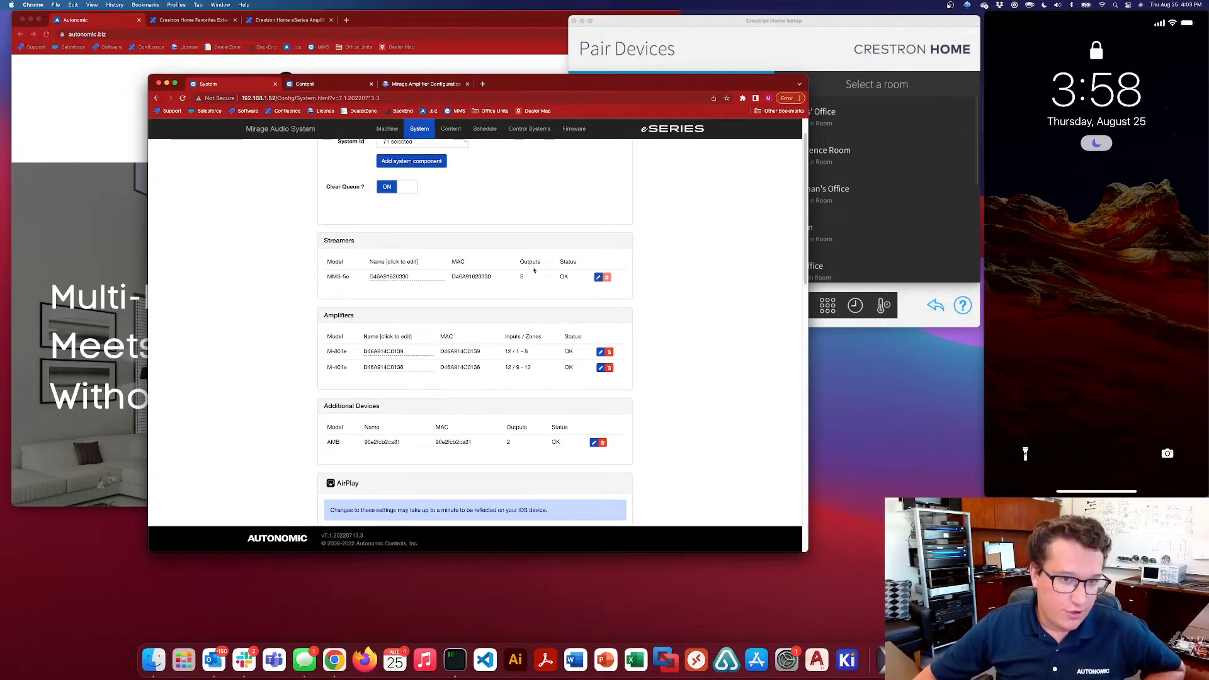
Review the streaming service accounts under Online Credentials on the server's Content page
click(451, 129)
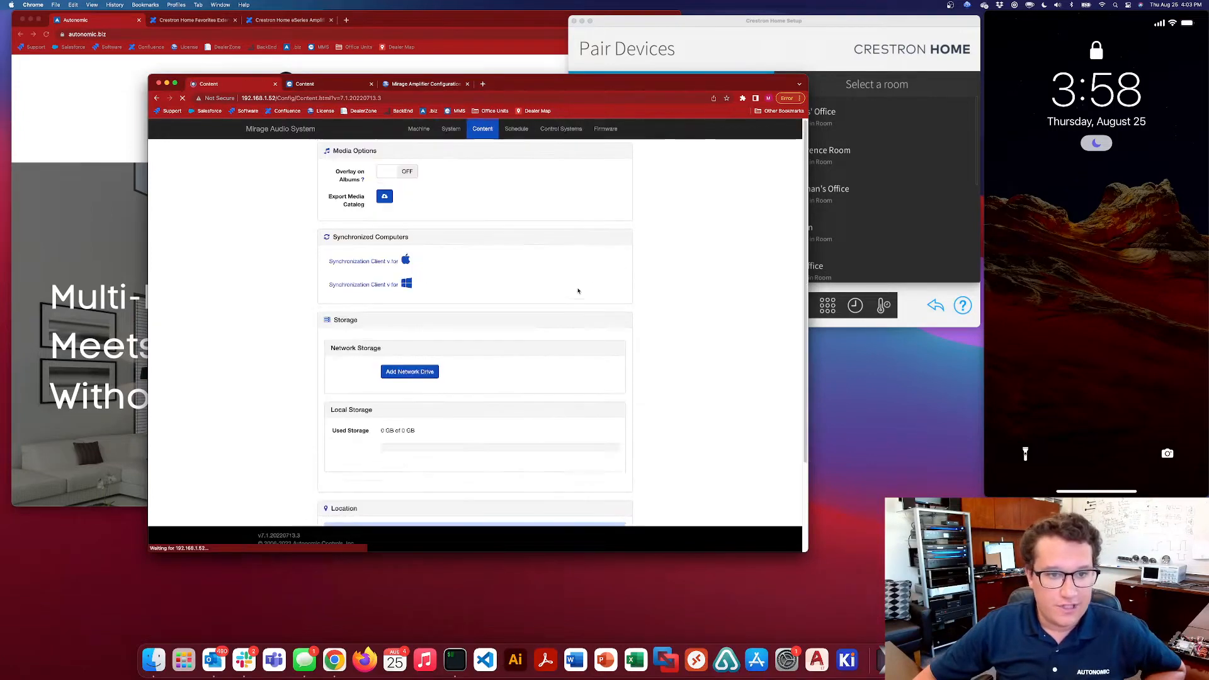
scroll(576, 346, down, 5)
scroll(575, 346, down, 5)
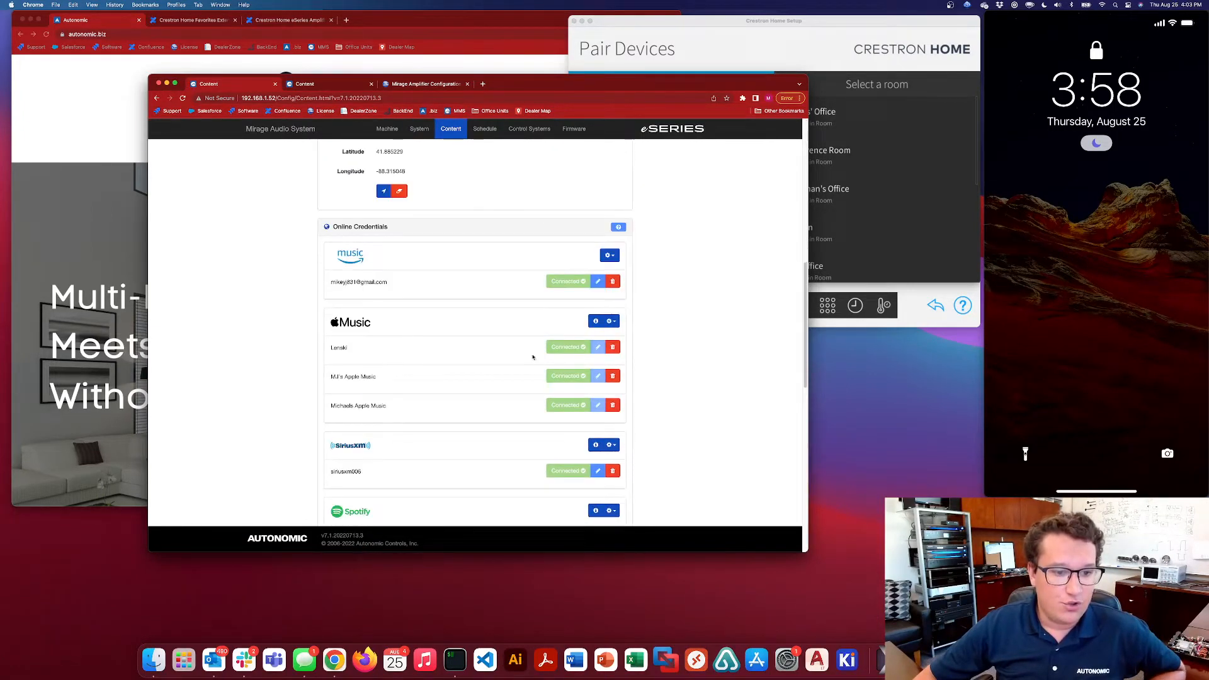
scroll(506, 353, down, 2)
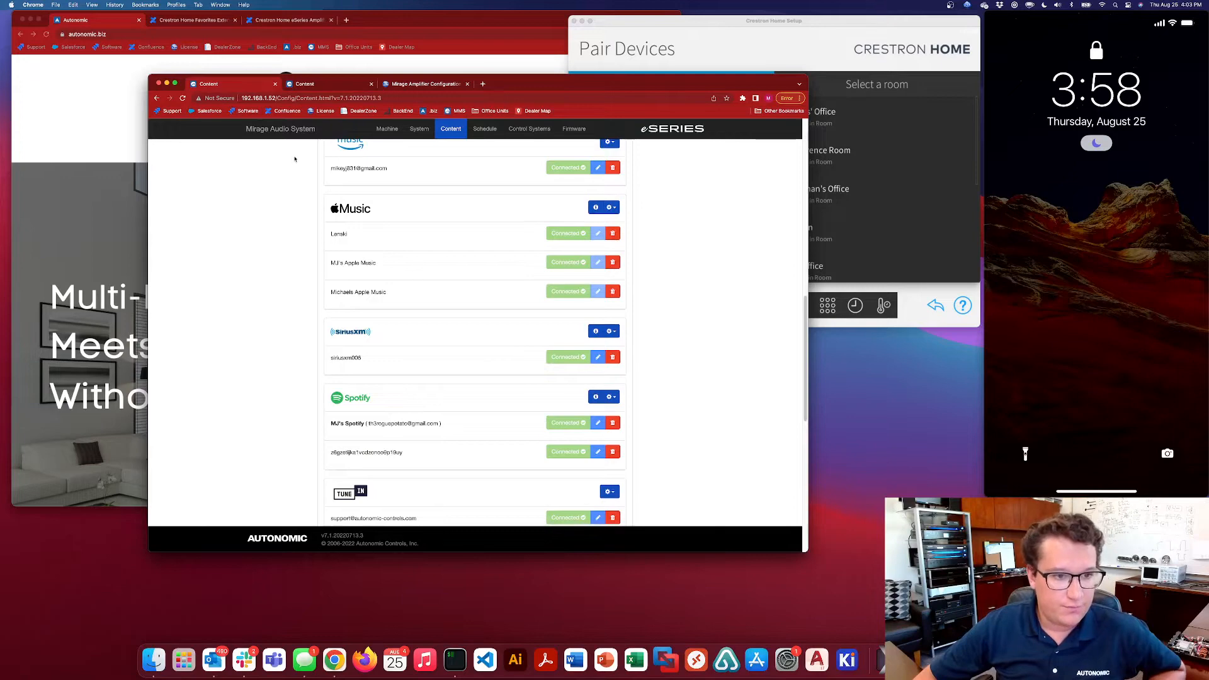
scroll(496, 356, down, 2)
scroll(523, 367, down, 2)
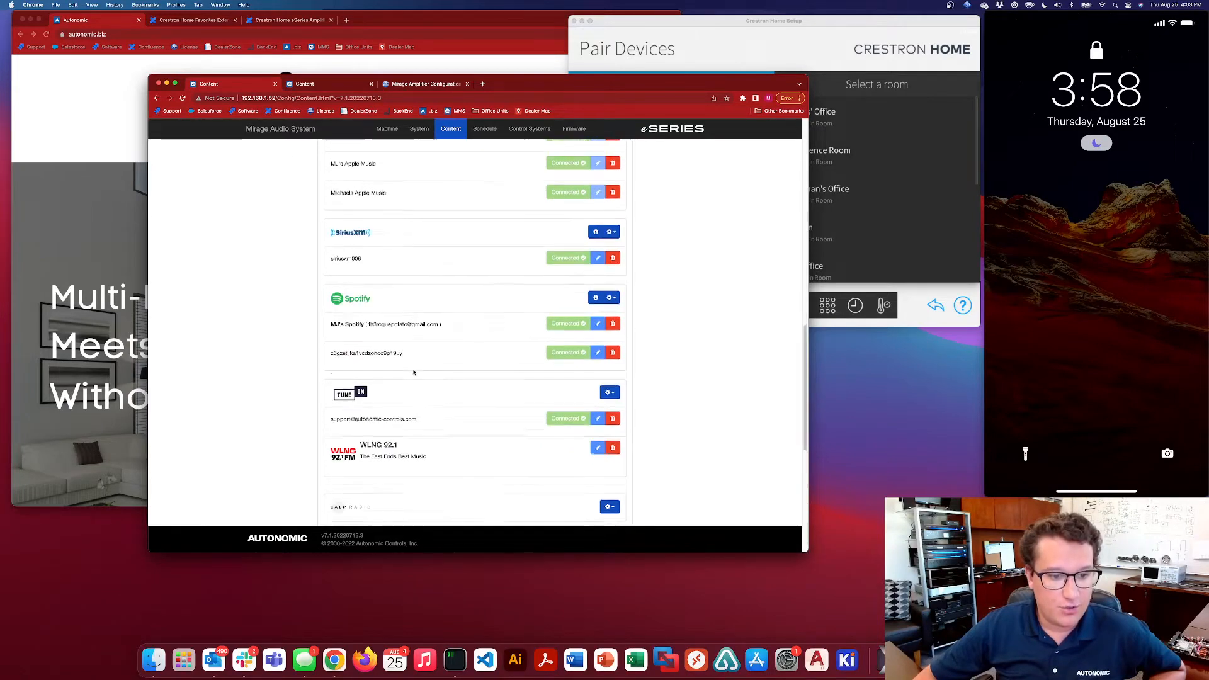
Check the option for enabling Calm Radio and look through the other streaming services available on the server
click(608, 416)
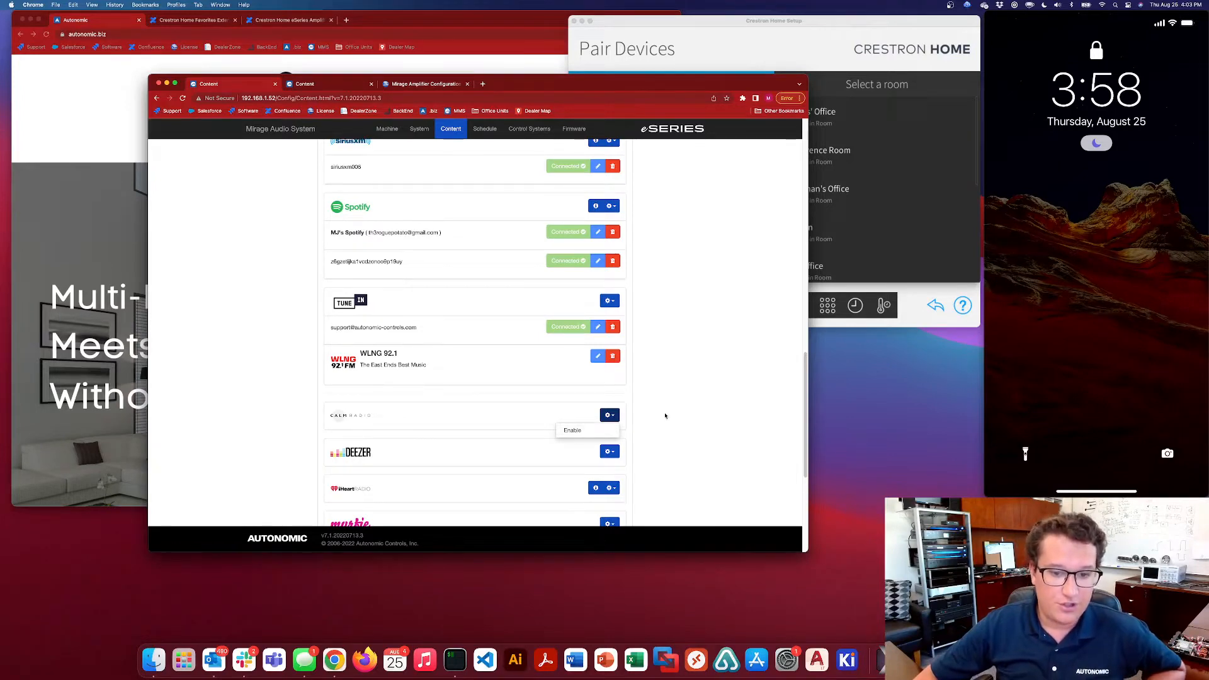
click(631, 395)
scroll(651, 382, down, 2)
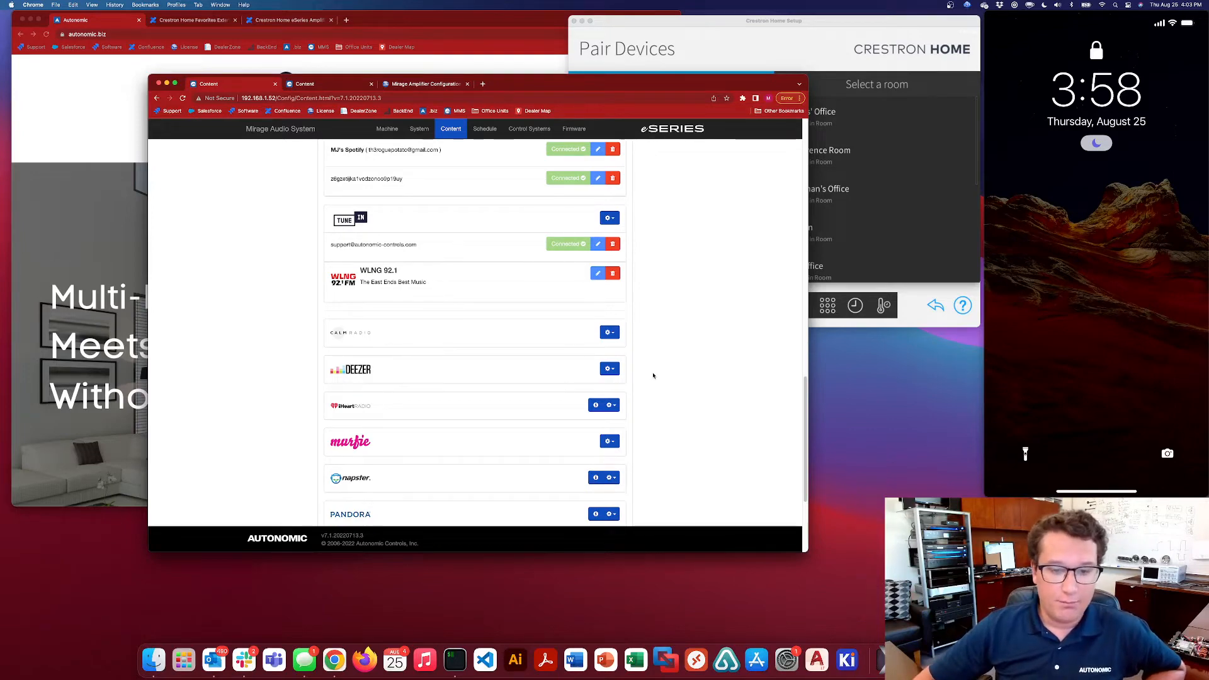
scroll(491, 380, down, 2)
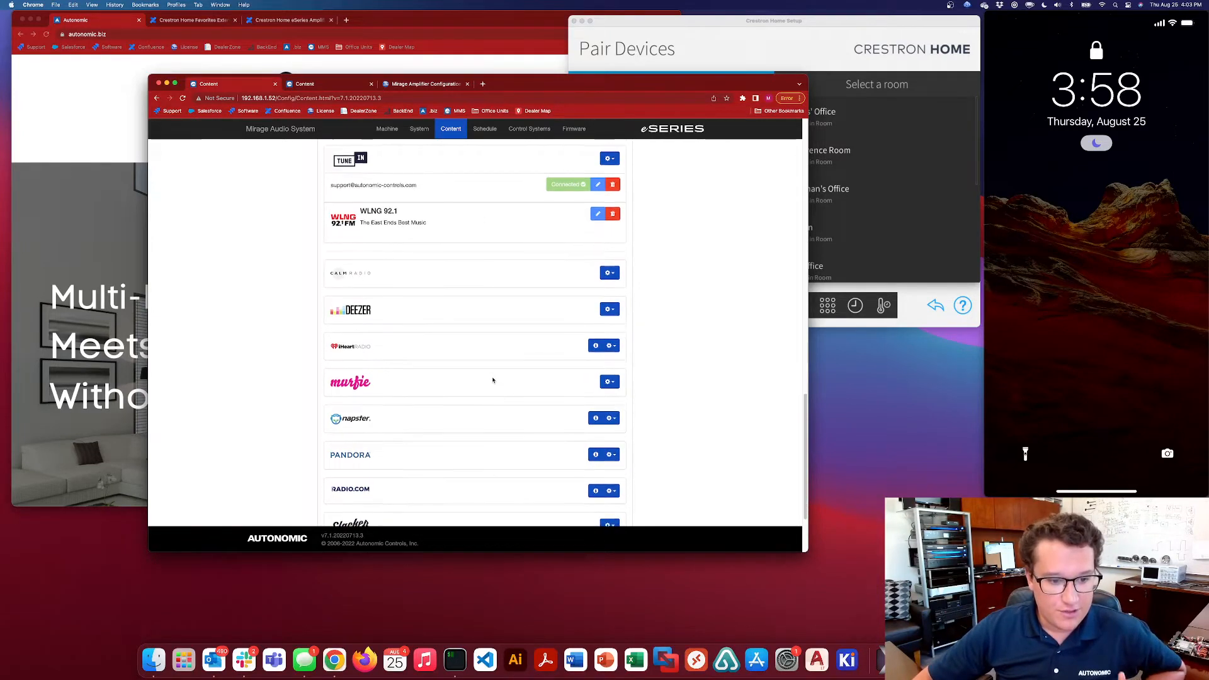
scroll(493, 380, up, 3)
scroll(494, 380, up, 2)
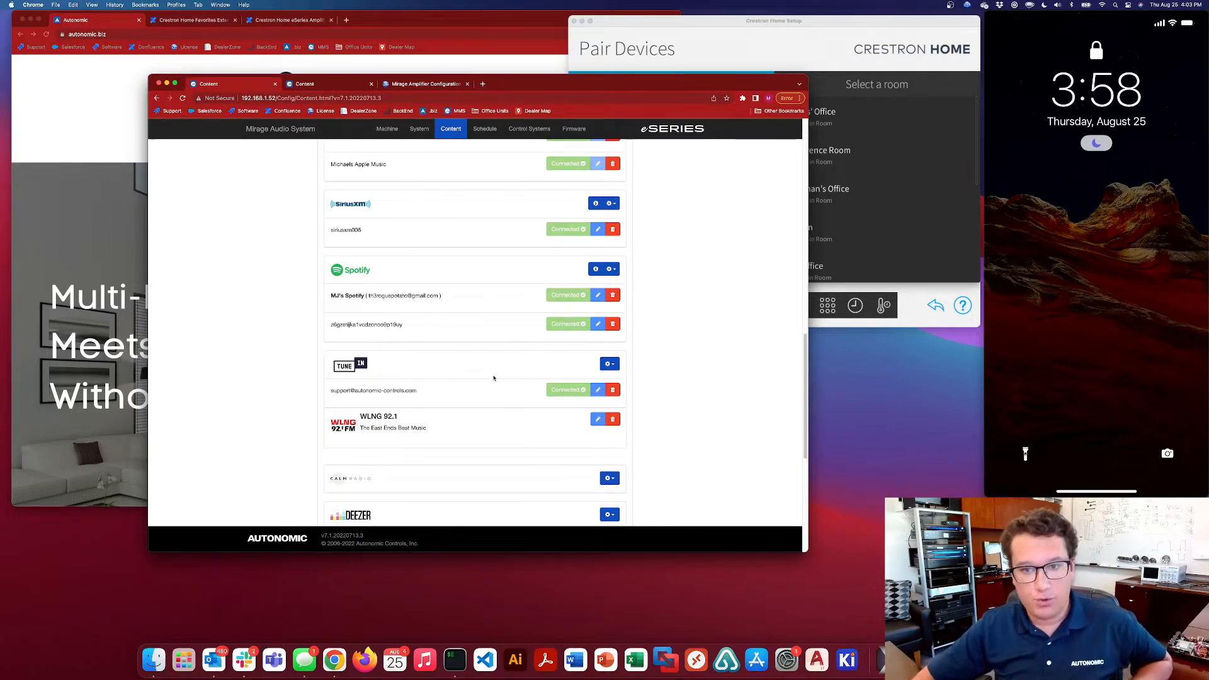
scroll(522, 363, up, 2)
scroll(472, 302, up, 2)
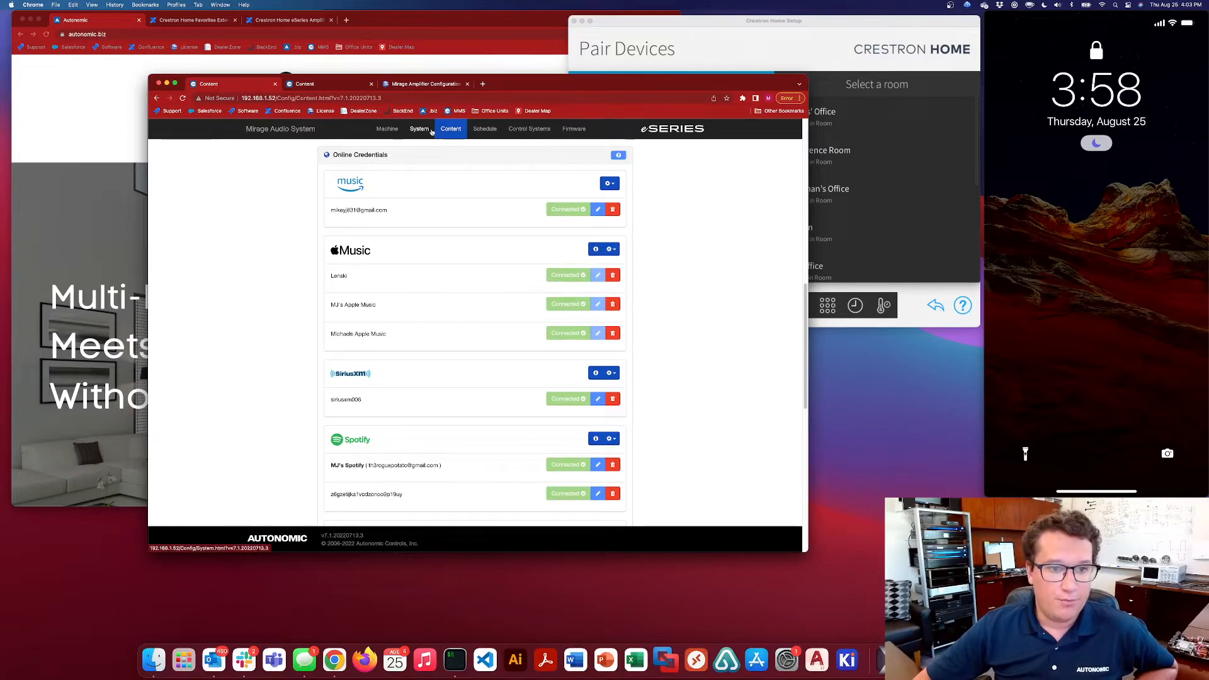
Review the server's Machine and System pages, checking the listed amplifier models and the software version
click(388, 128)
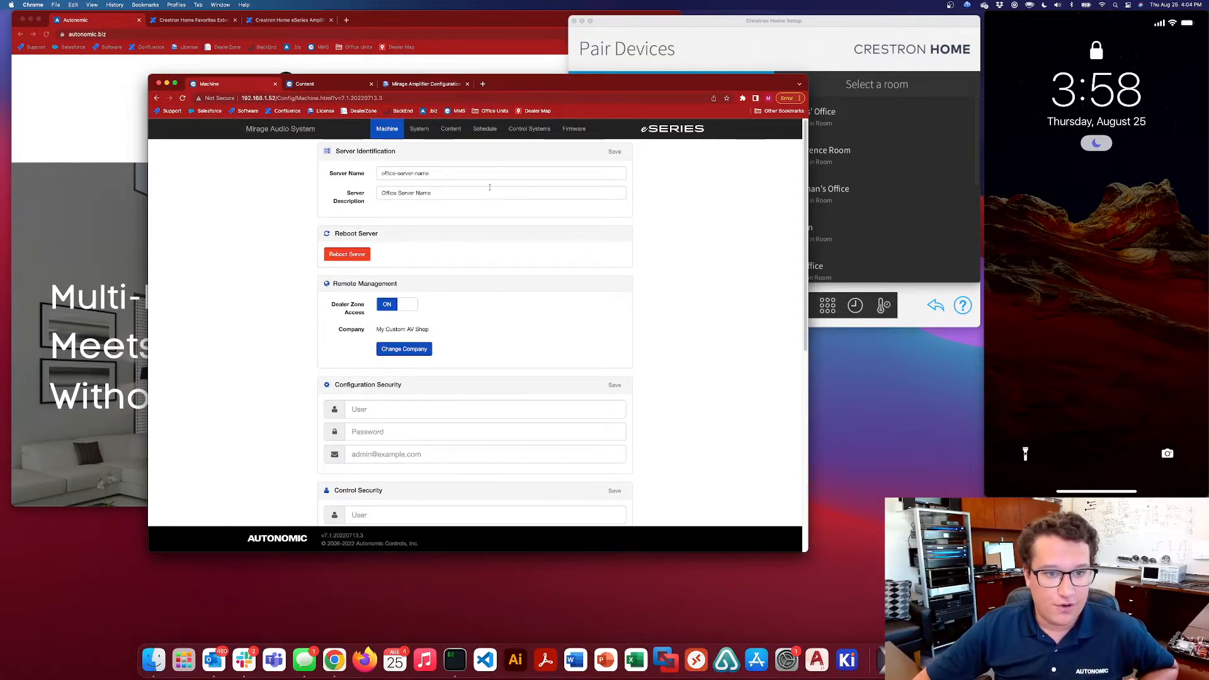
click(420, 128)
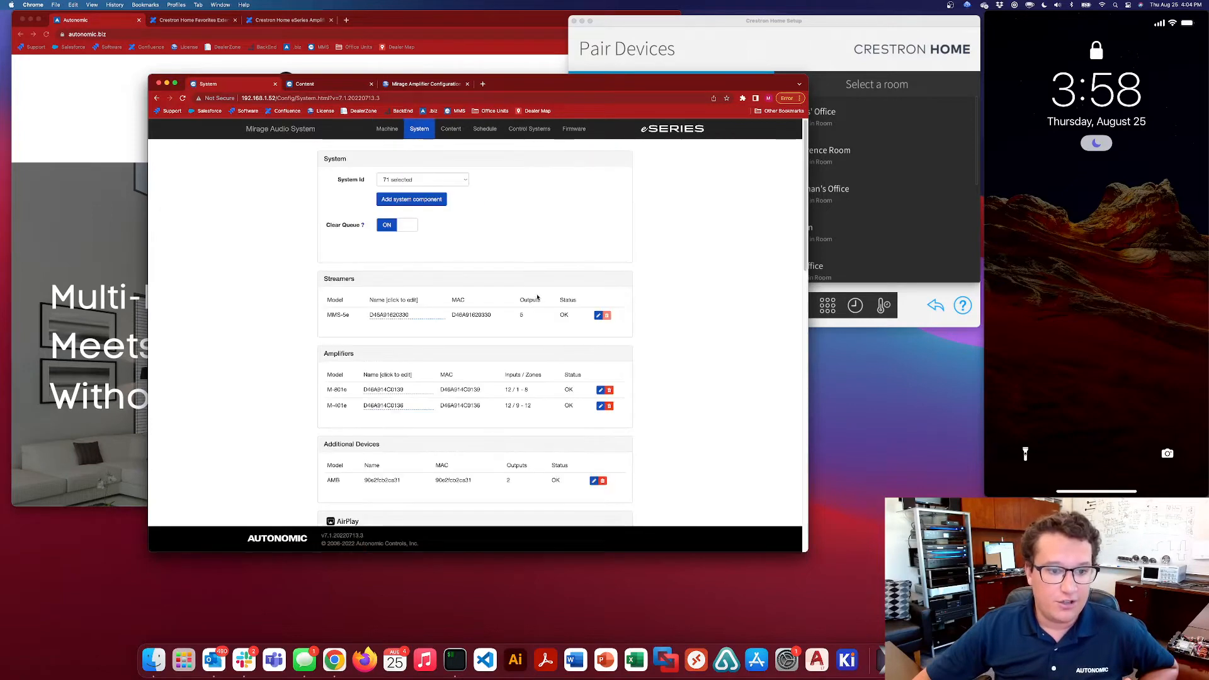
scroll(535, 293, down, 1)
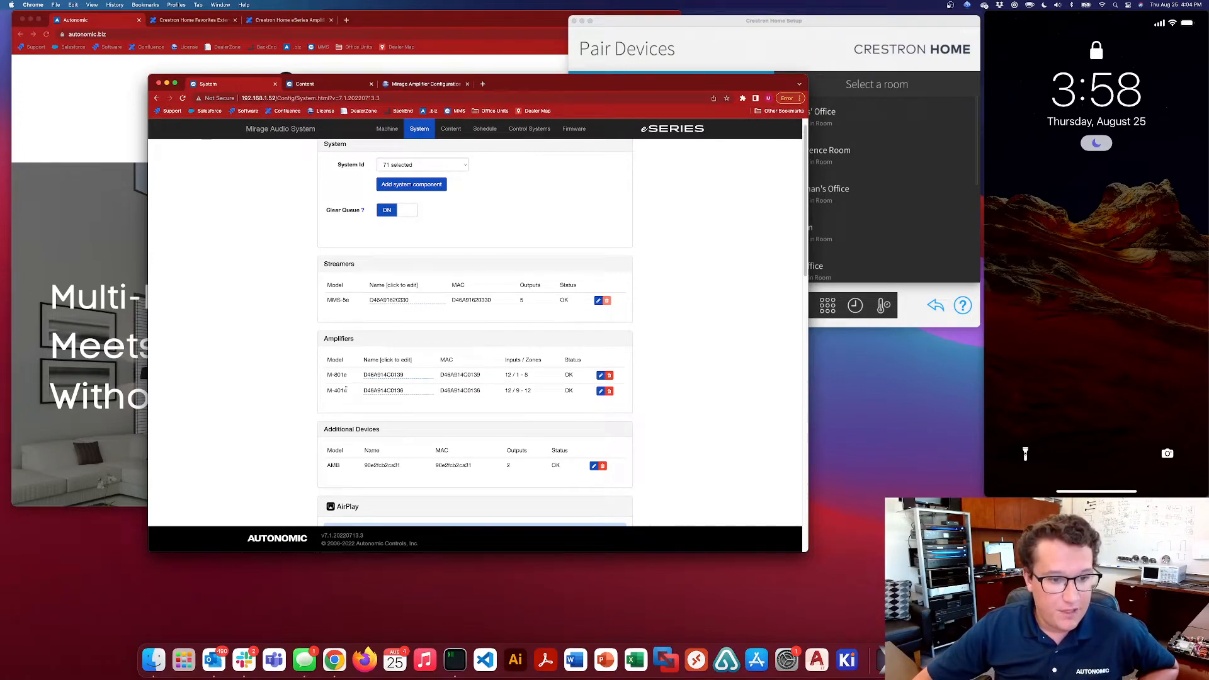
drag(326, 373, 348, 394)
click(351, 398)
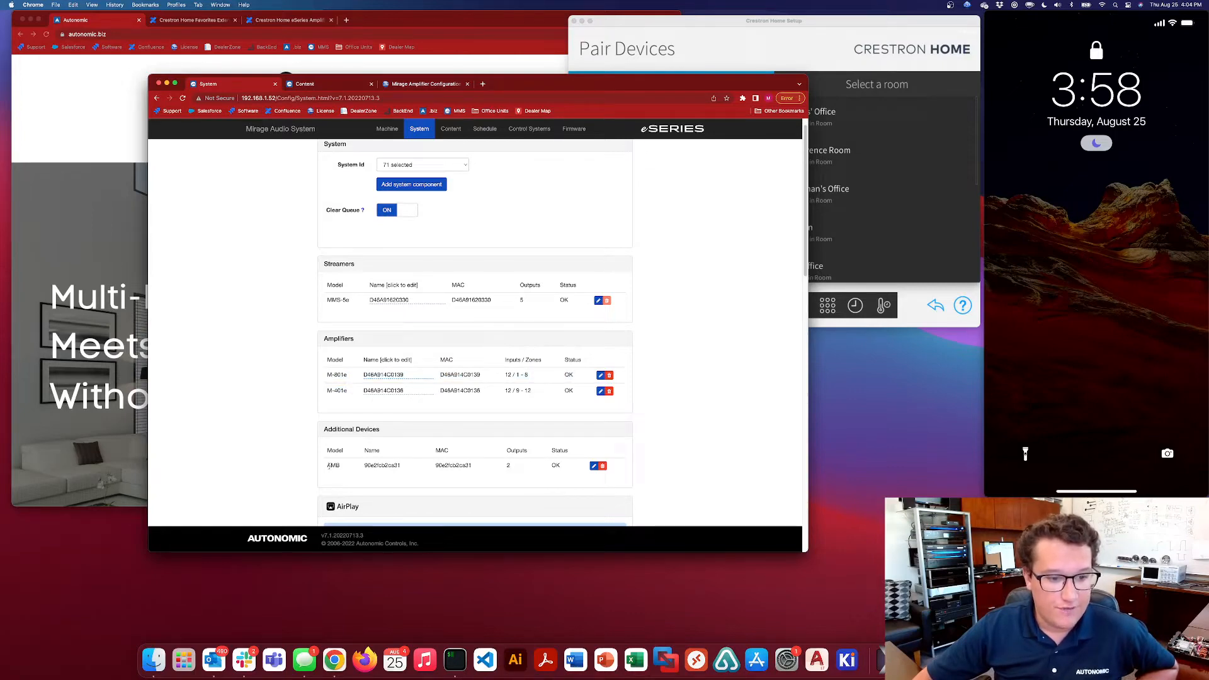
click(322, 535)
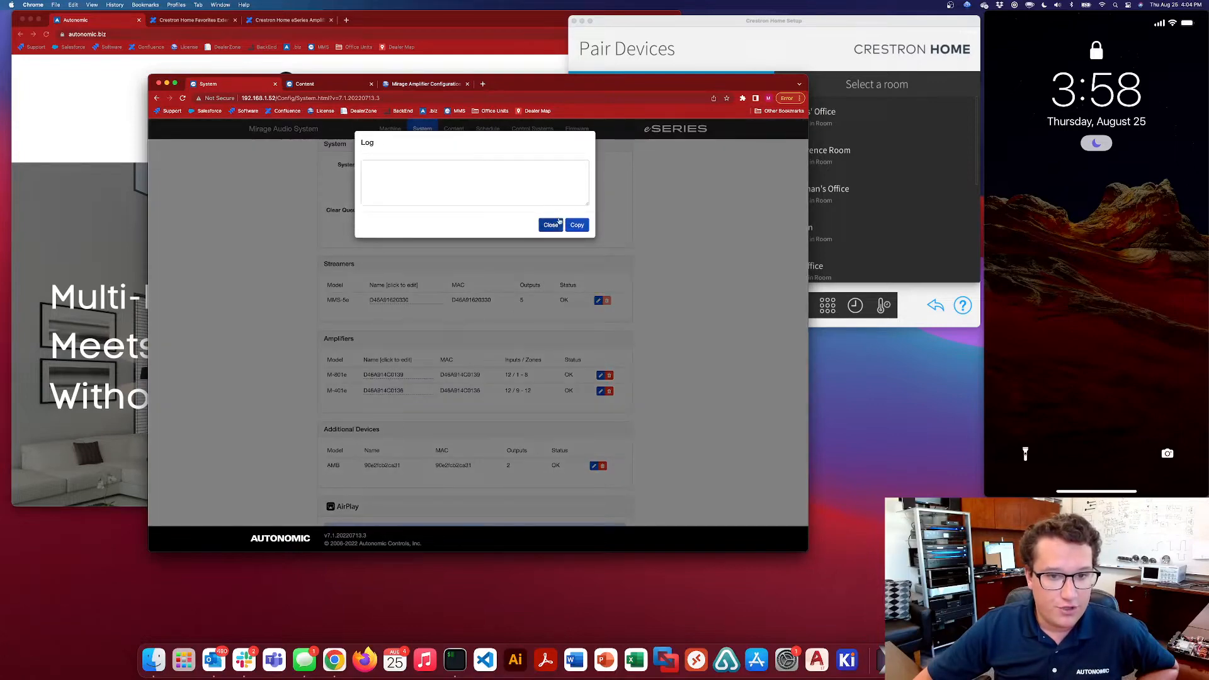
click(551, 224)
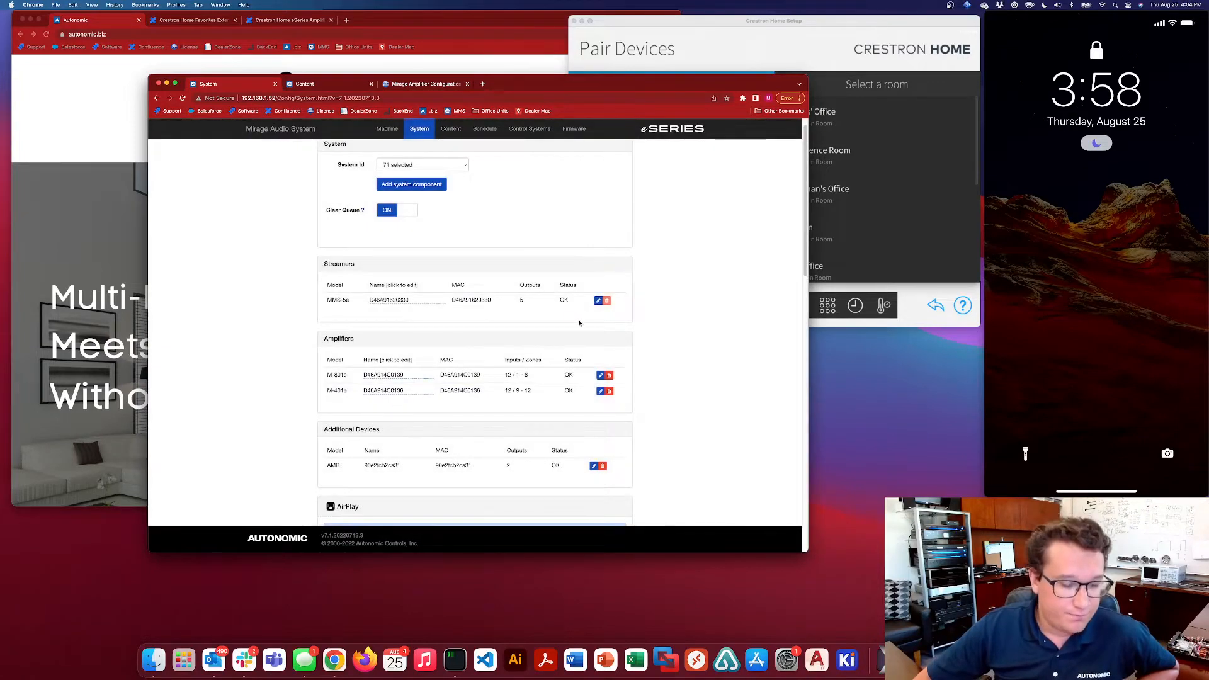
Review the zone names and source names in the M-801e amplifier's details
click(601, 376)
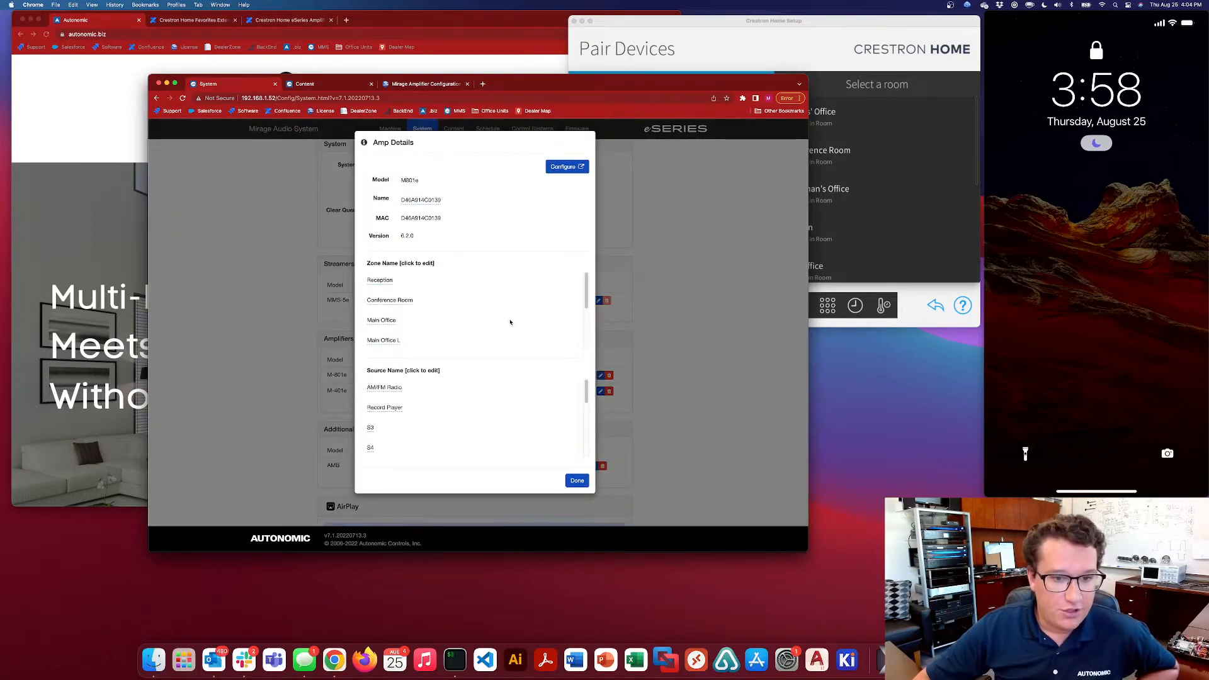
scroll(510, 315, down, 3)
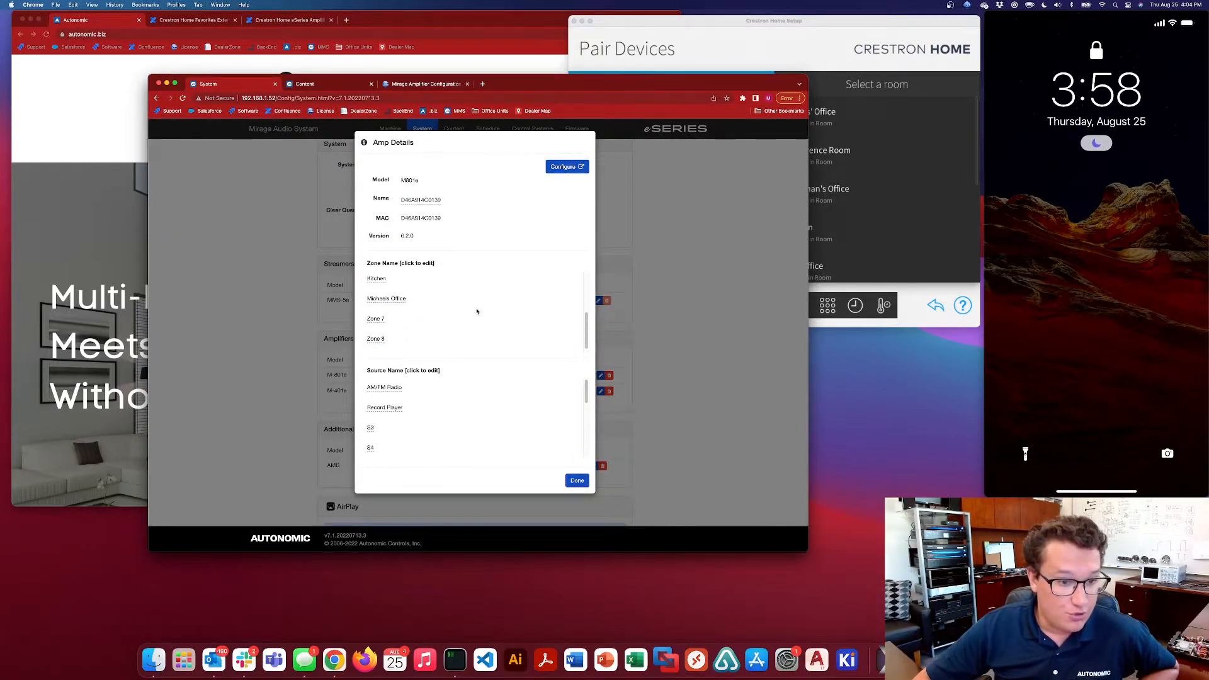
scroll(477, 313, up, 3)
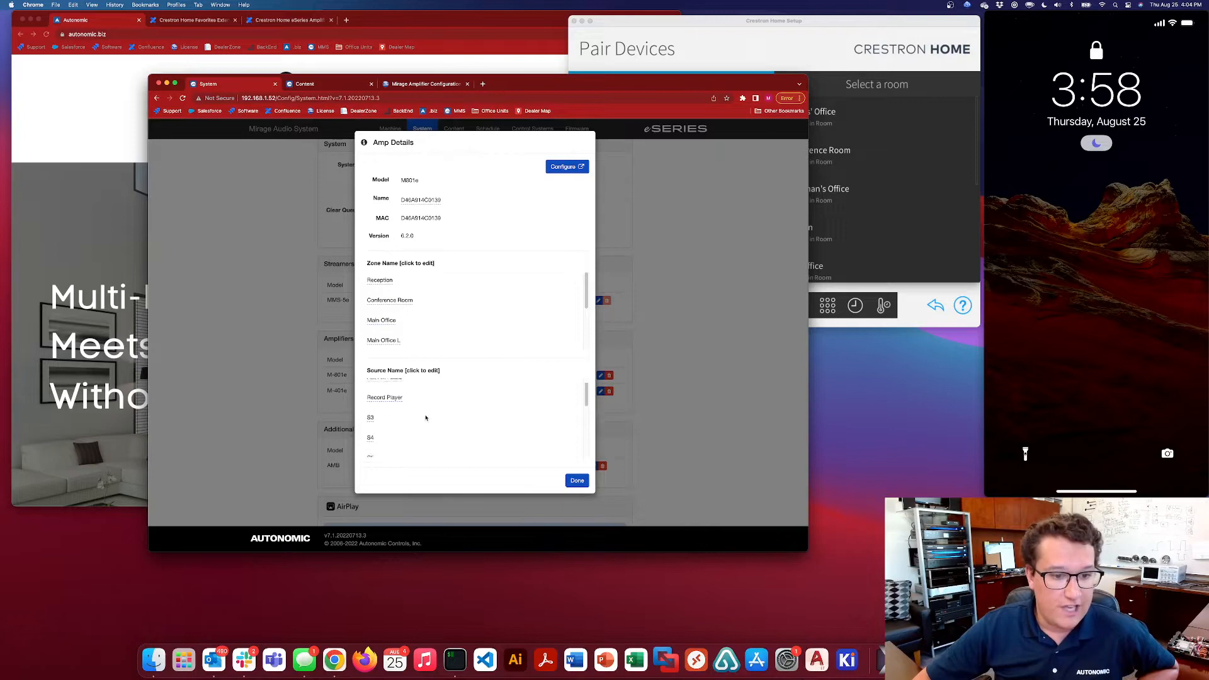
scroll(391, 444, down, 2)
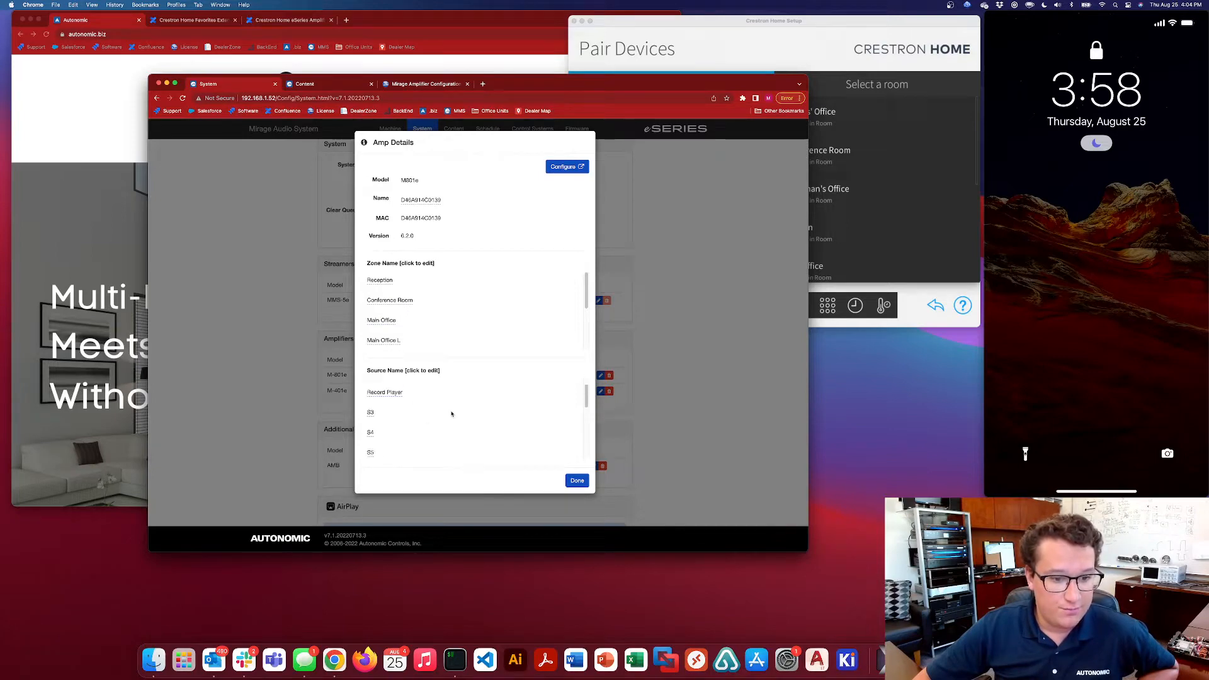
click(577, 481)
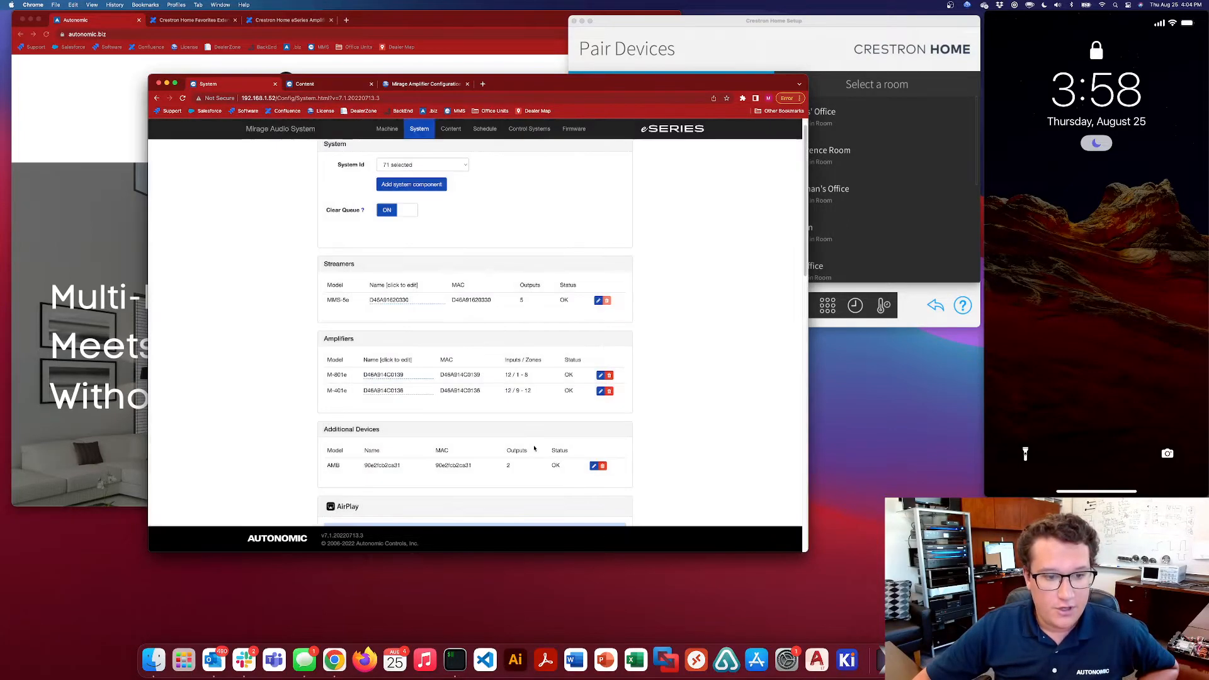
Open the M-801e amplifier's own configuration page from its details and check its IP address
click(600, 375)
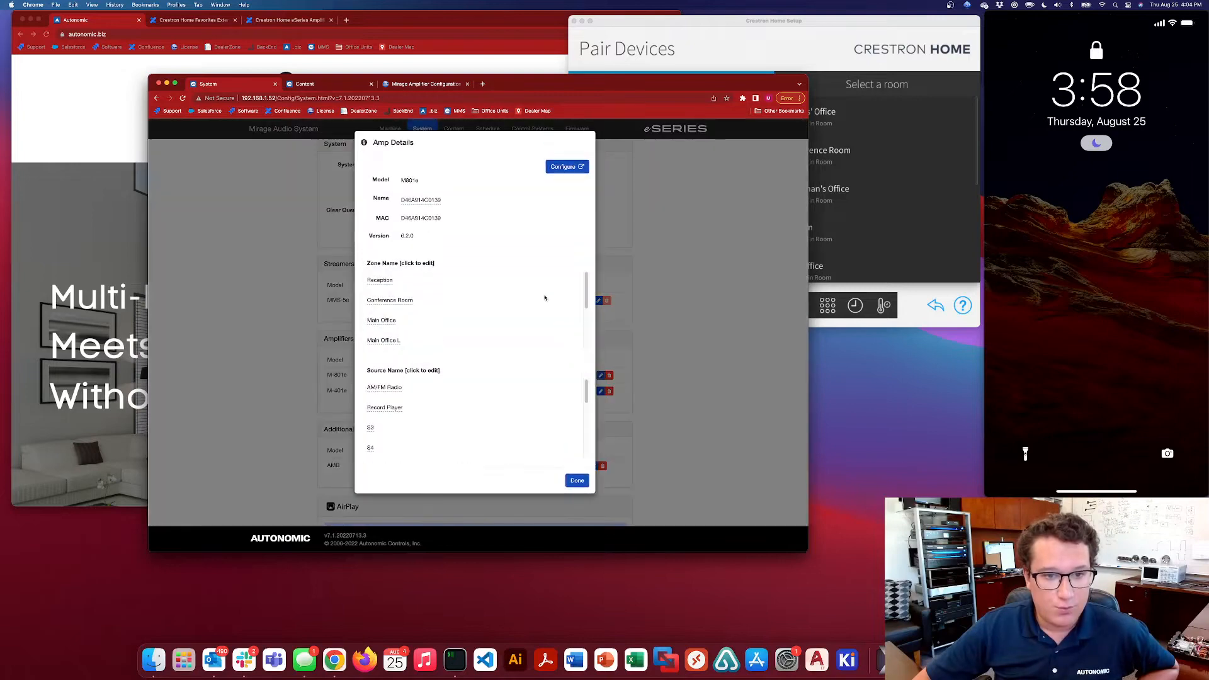
click(565, 167)
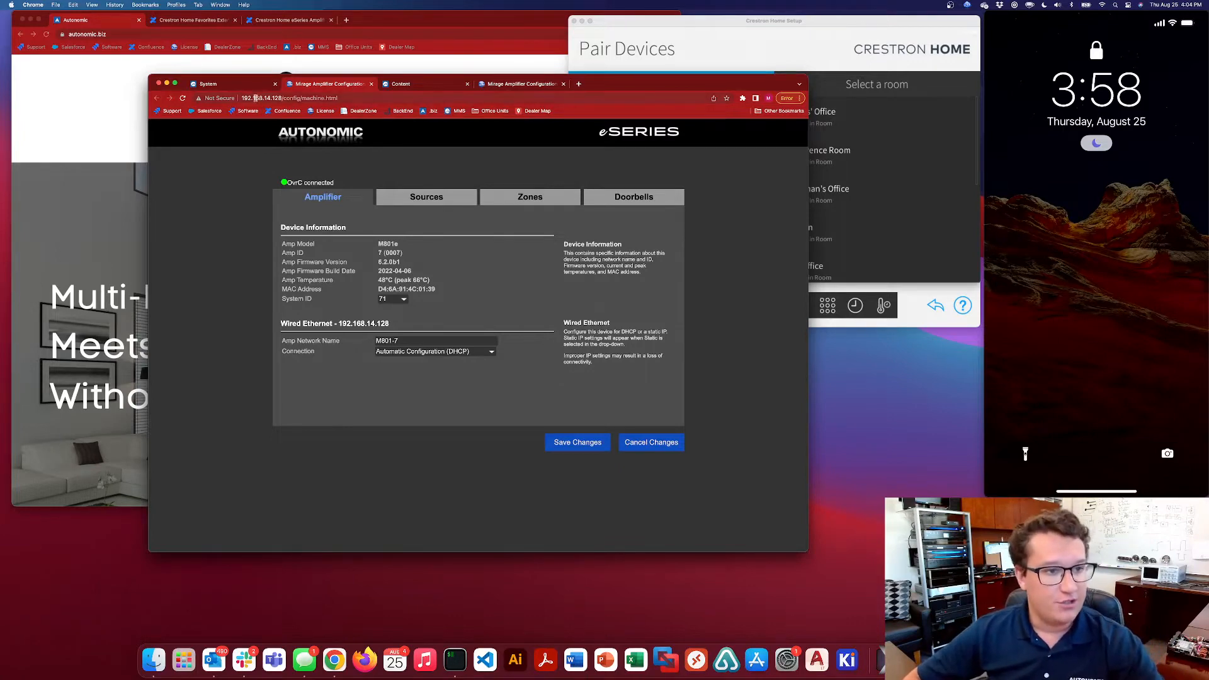
drag(241, 98, 288, 98)
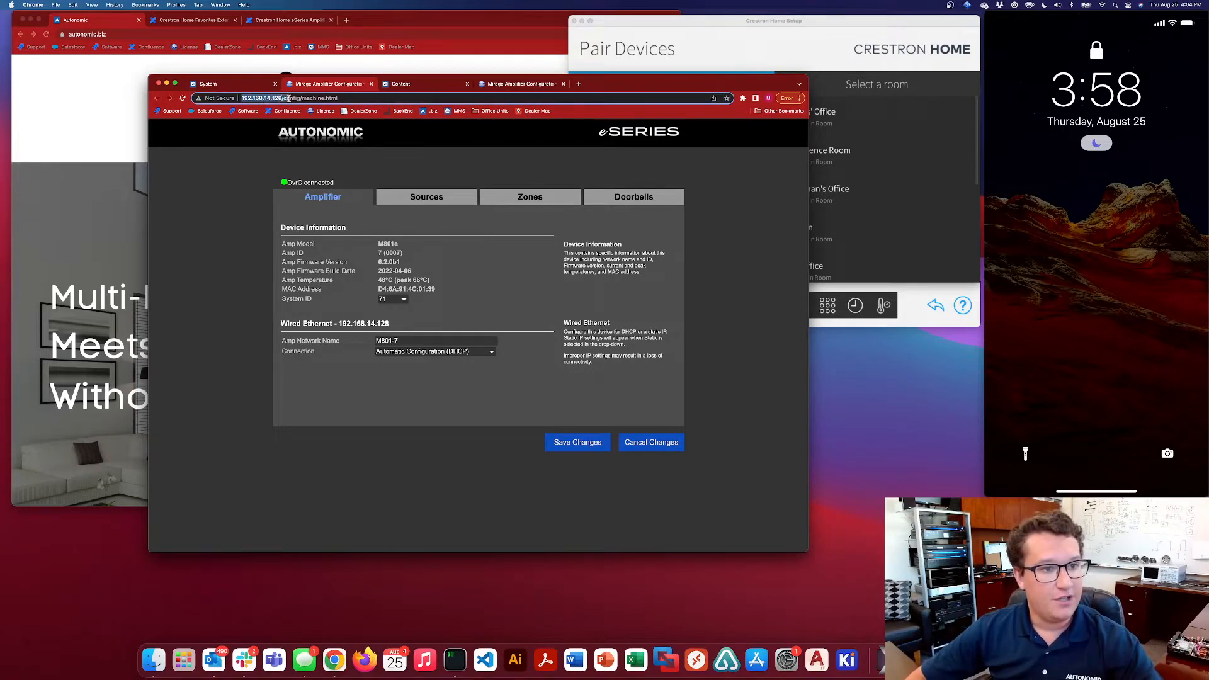
click(437, 171)
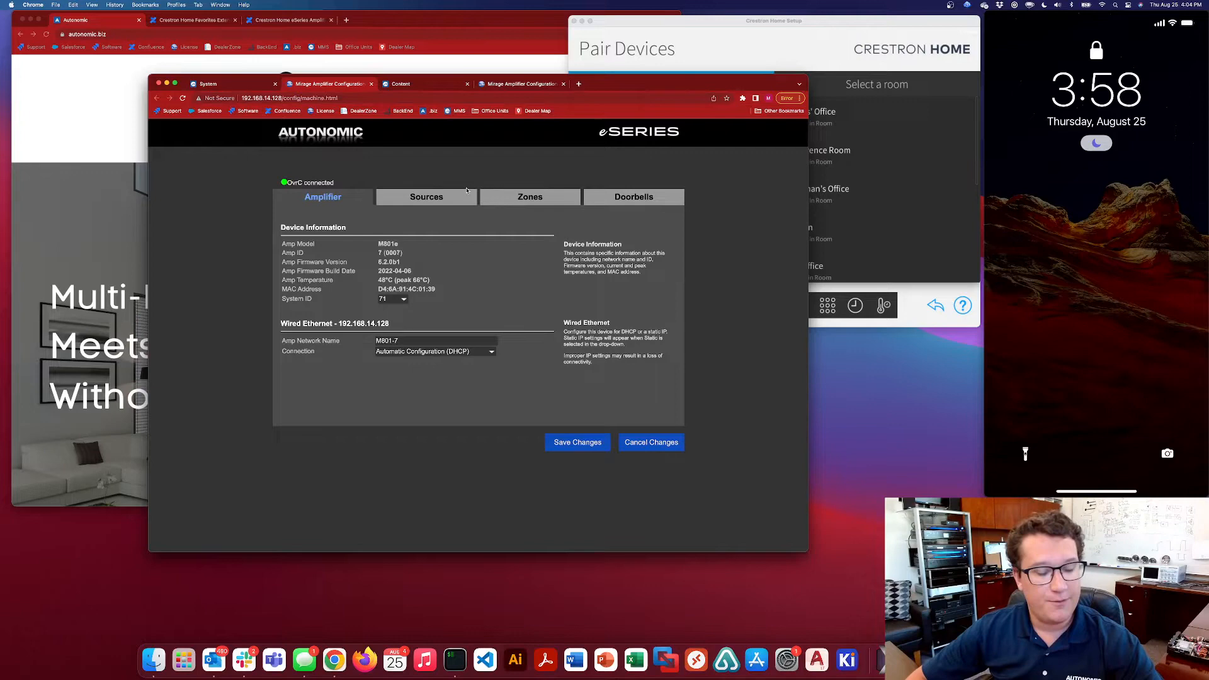
Check the zones available for a new zone group on the amplifier's Zones page, closing the new group without saving it
click(530, 201)
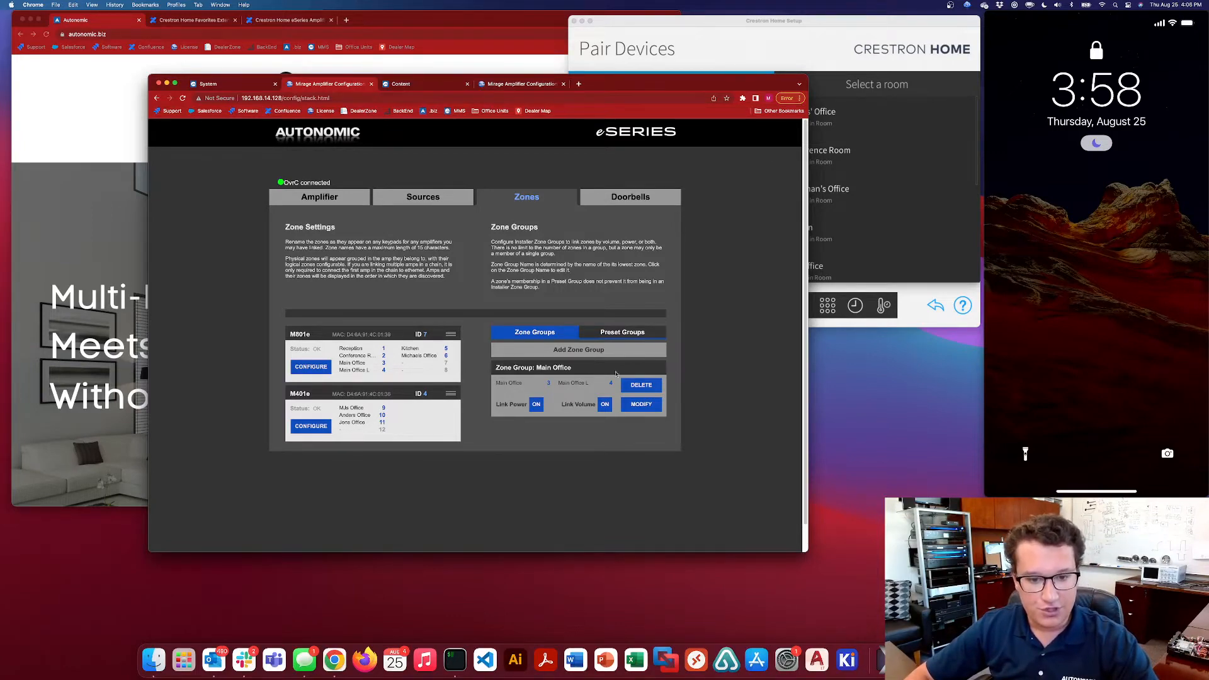
click(591, 351)
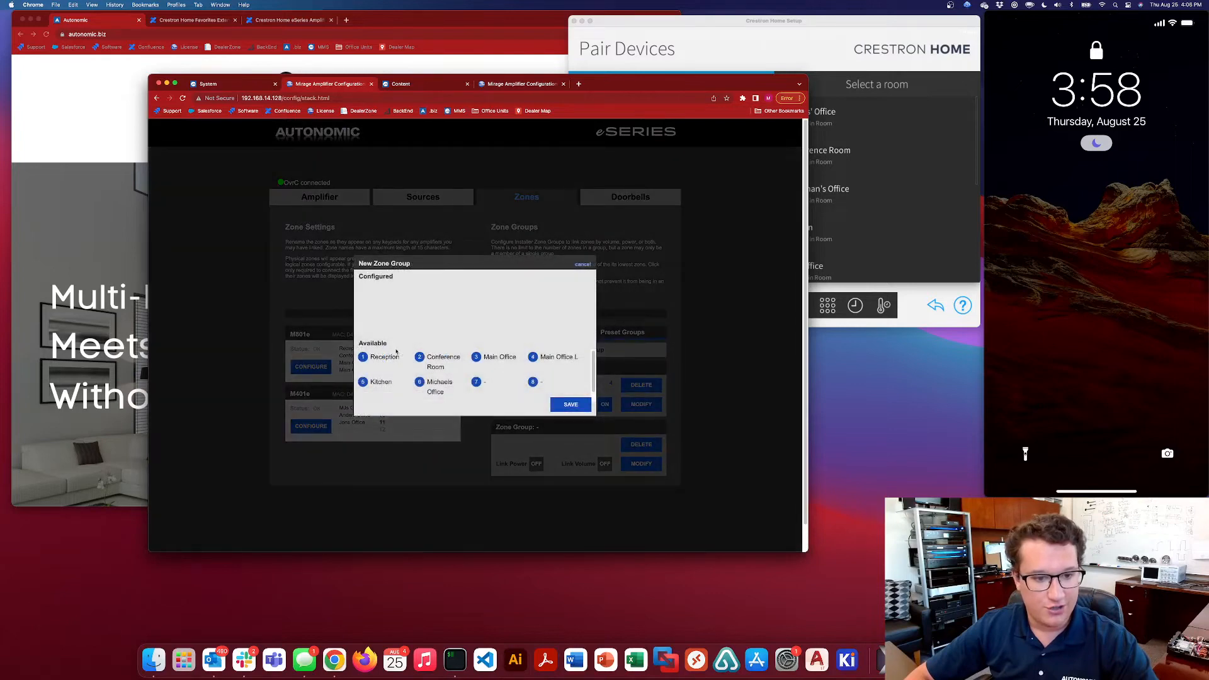
click(582, 265)
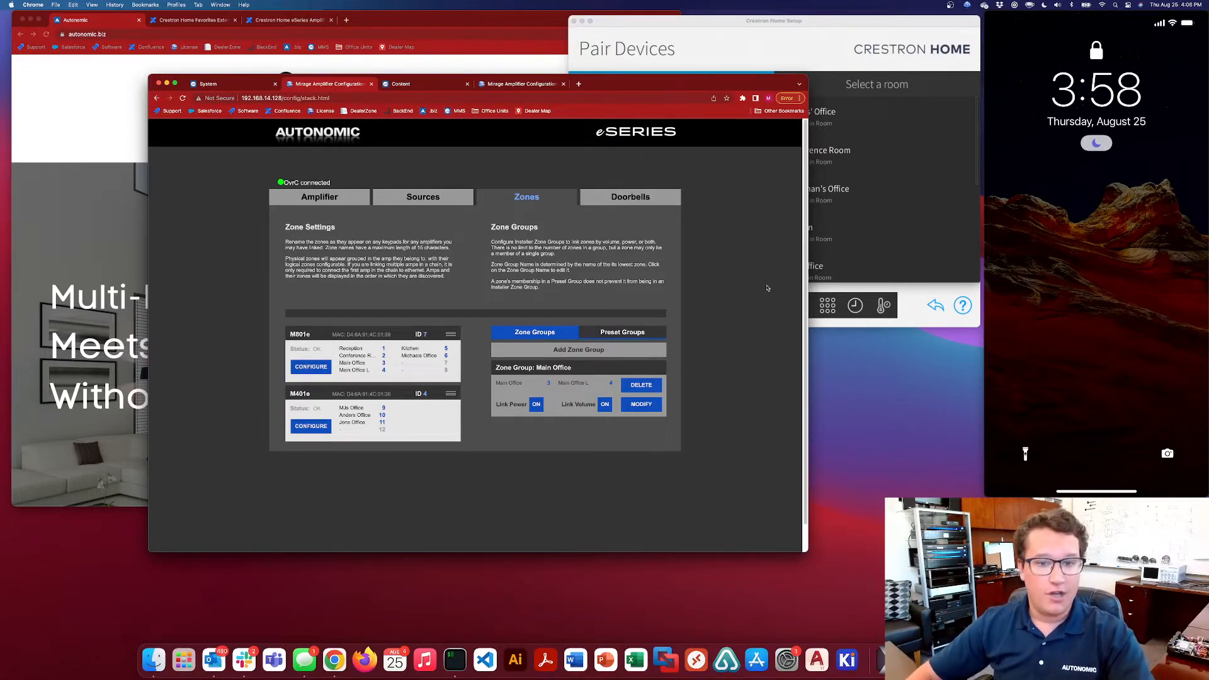
Enlarge the browser window and its page content, and arrange it beside the Crestron Home Setup window
drag(804, 76, 941, 15)
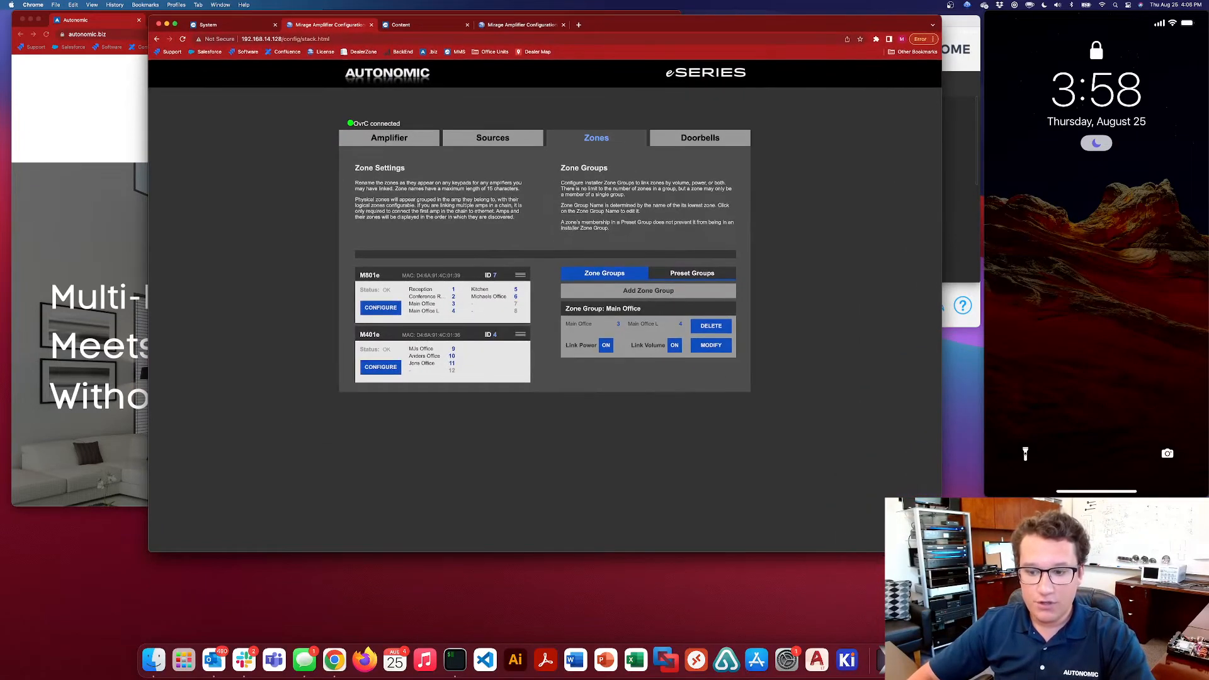
key(super+equal)
key(super+equal)
key(super+equal)
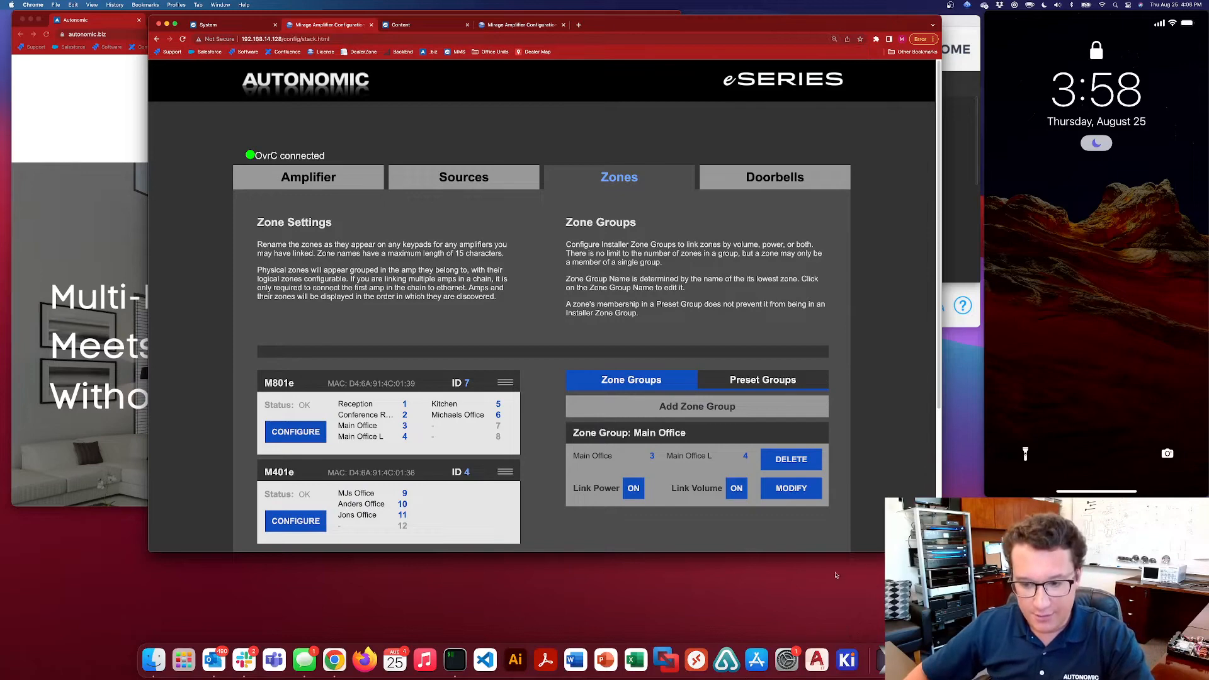
double_click(862, 552)
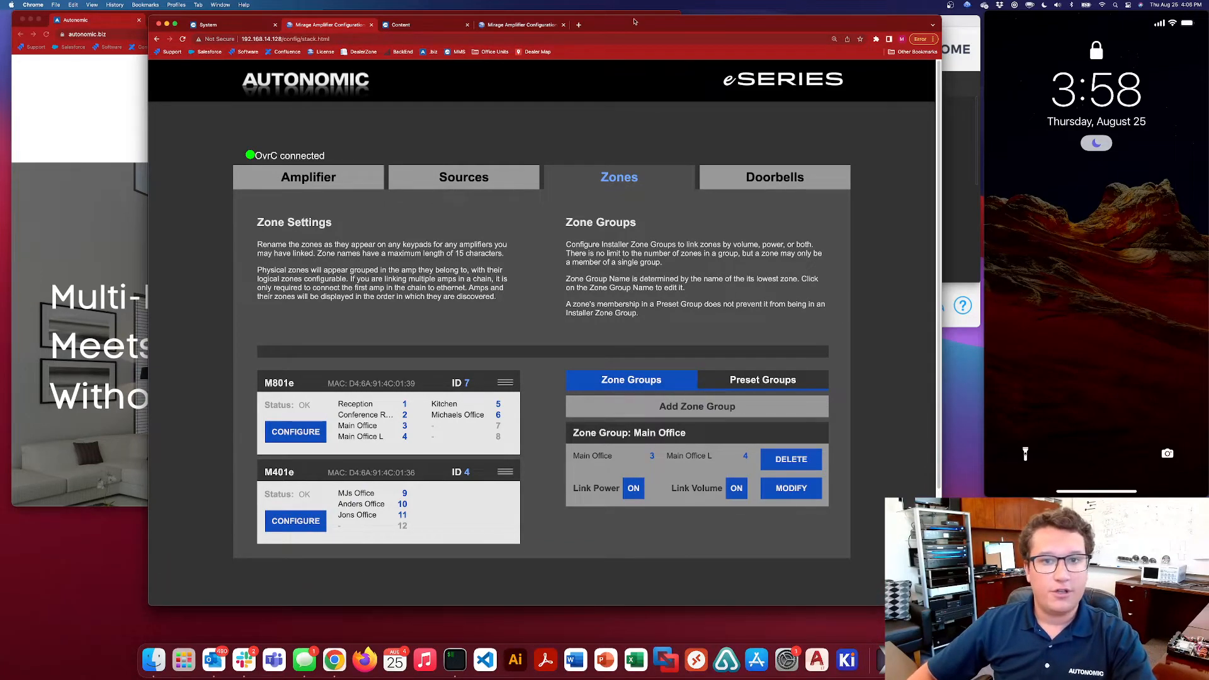
drag(634, 21, 517, 21)
drag(866, 23, 1116, 54)
drag(742, 24, 726, 22)
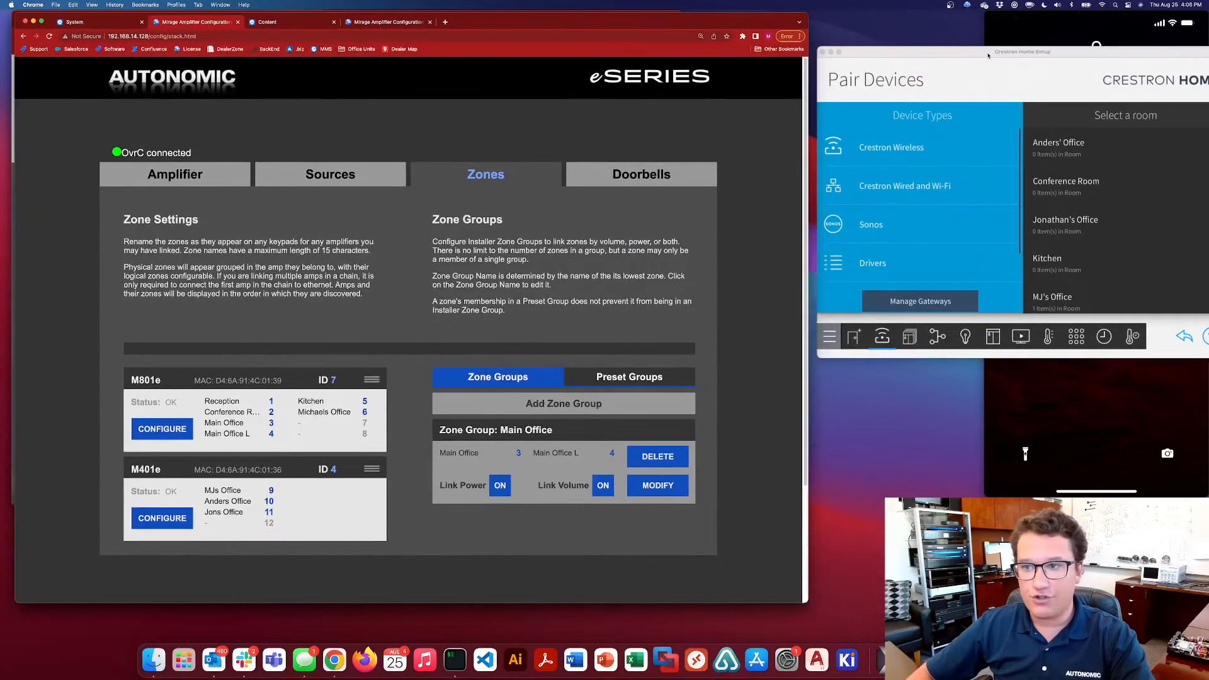
drag(988, 55, 968, 47)
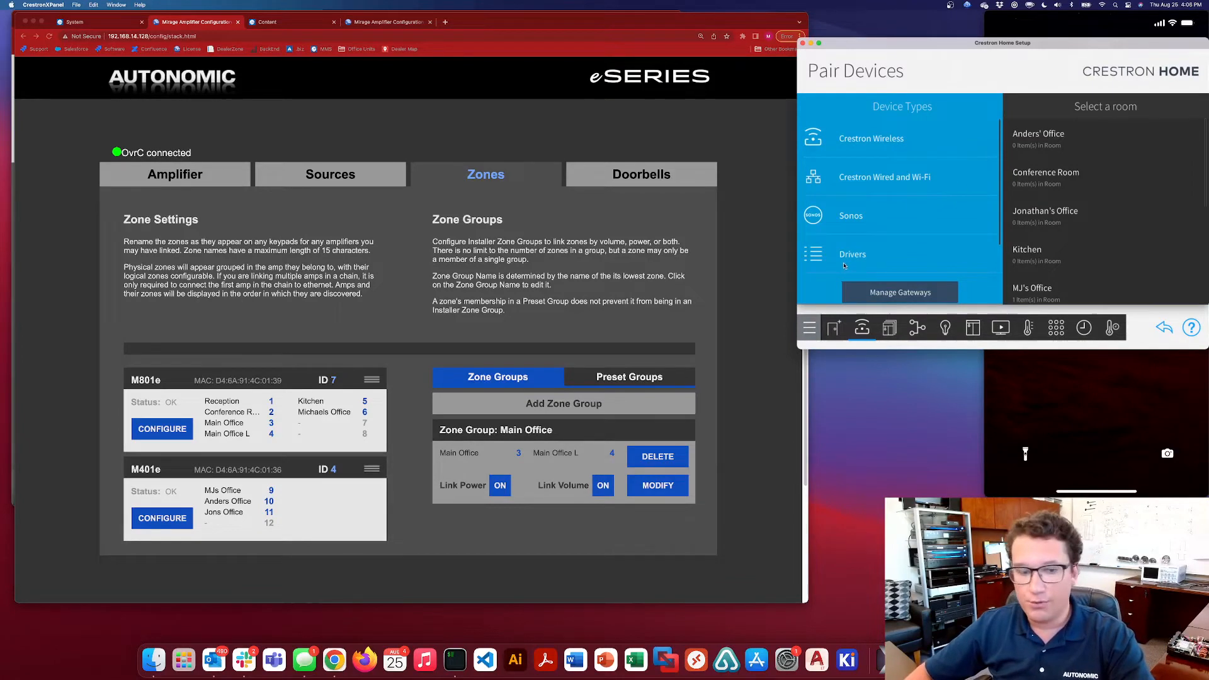
click(516, 480)
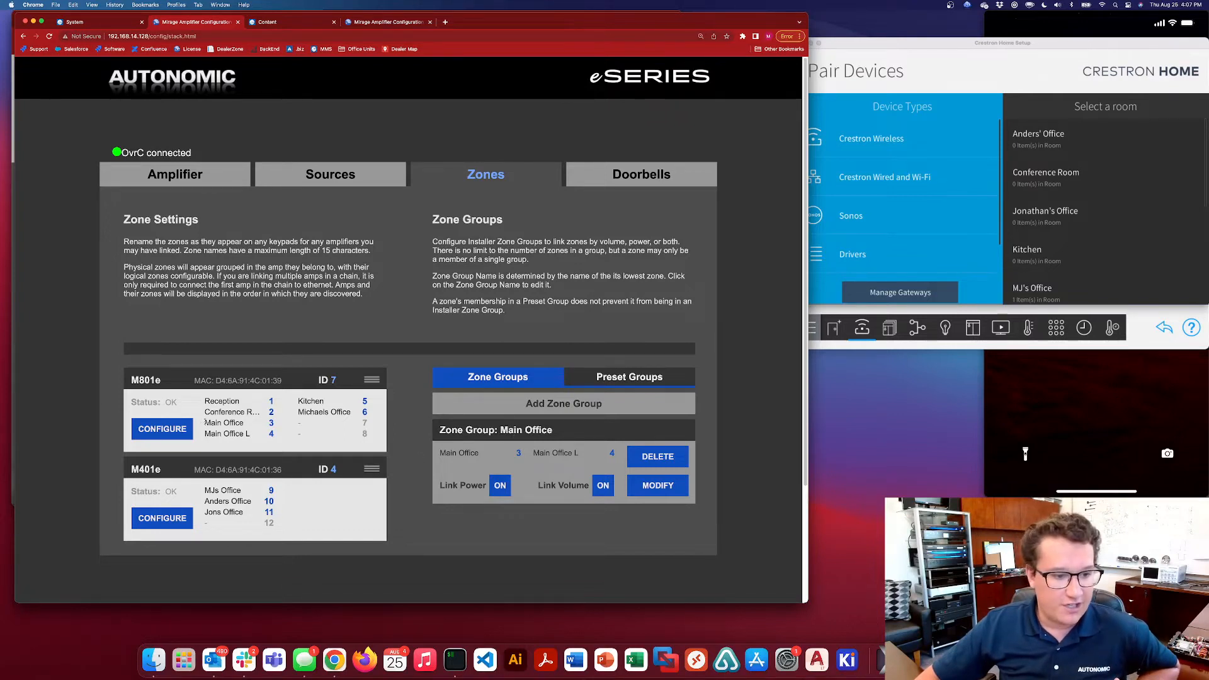
Review the M801e's Main Office zones and its zone configuration, including the Reception zone name, leaving the settings unchanged
drag(206, 423, 246, 424)
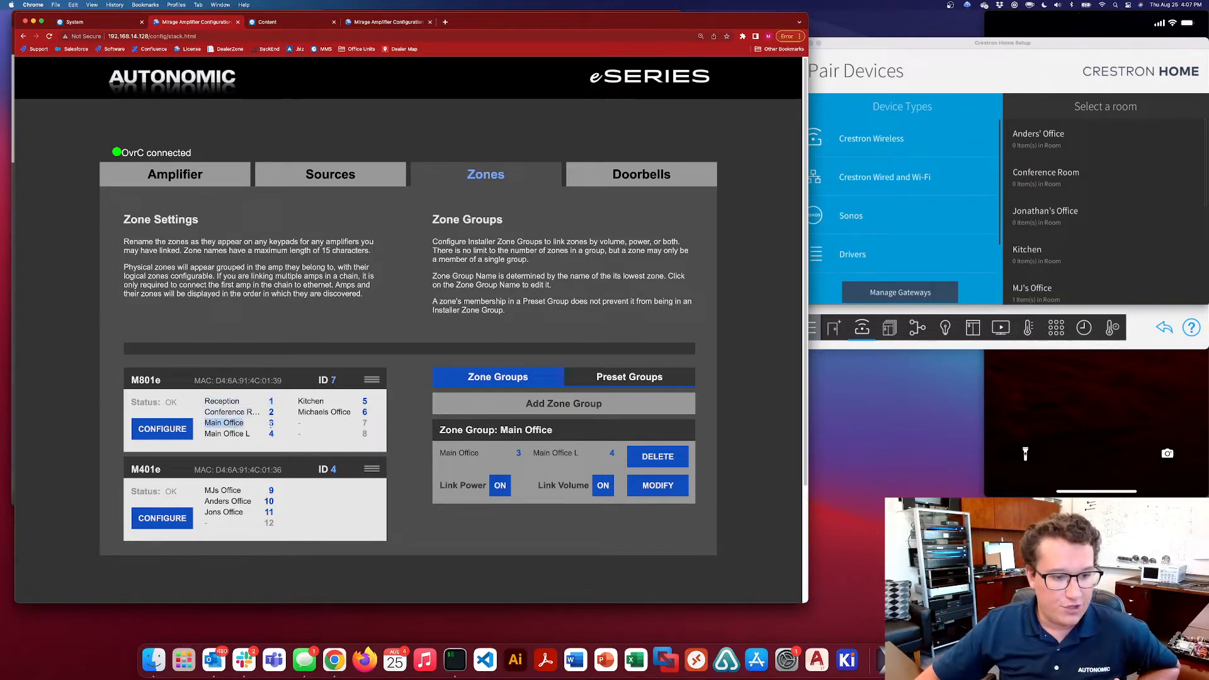
click(207, 434)
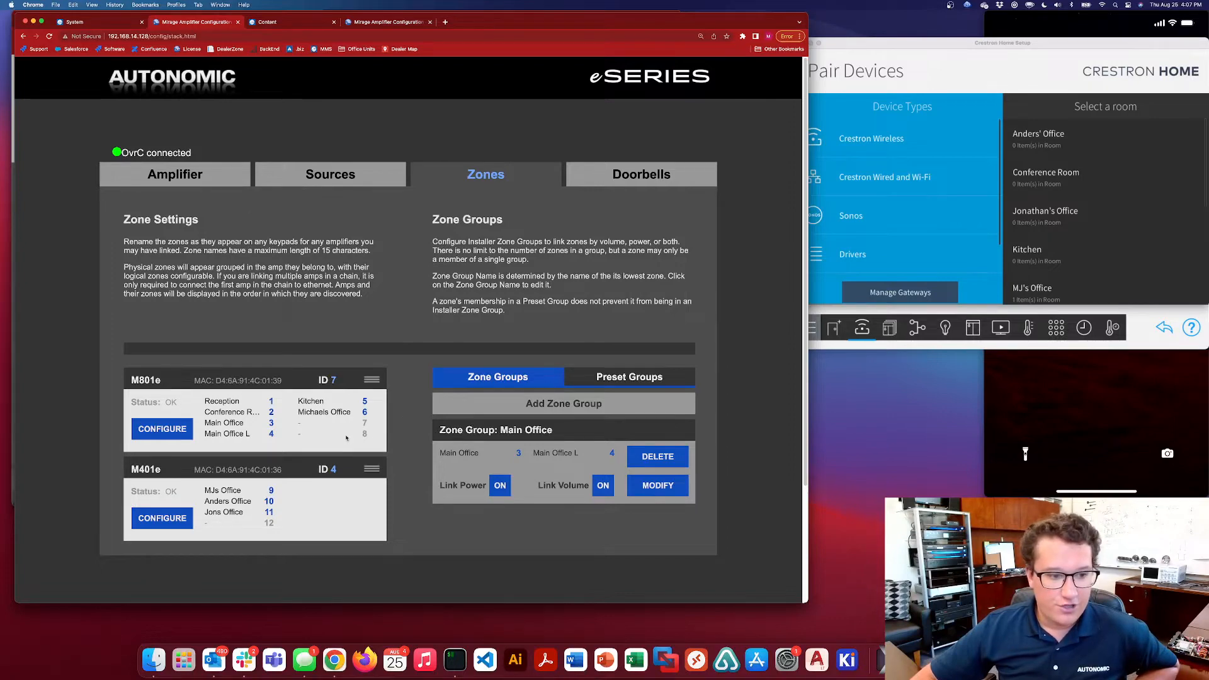
click(163, 435)
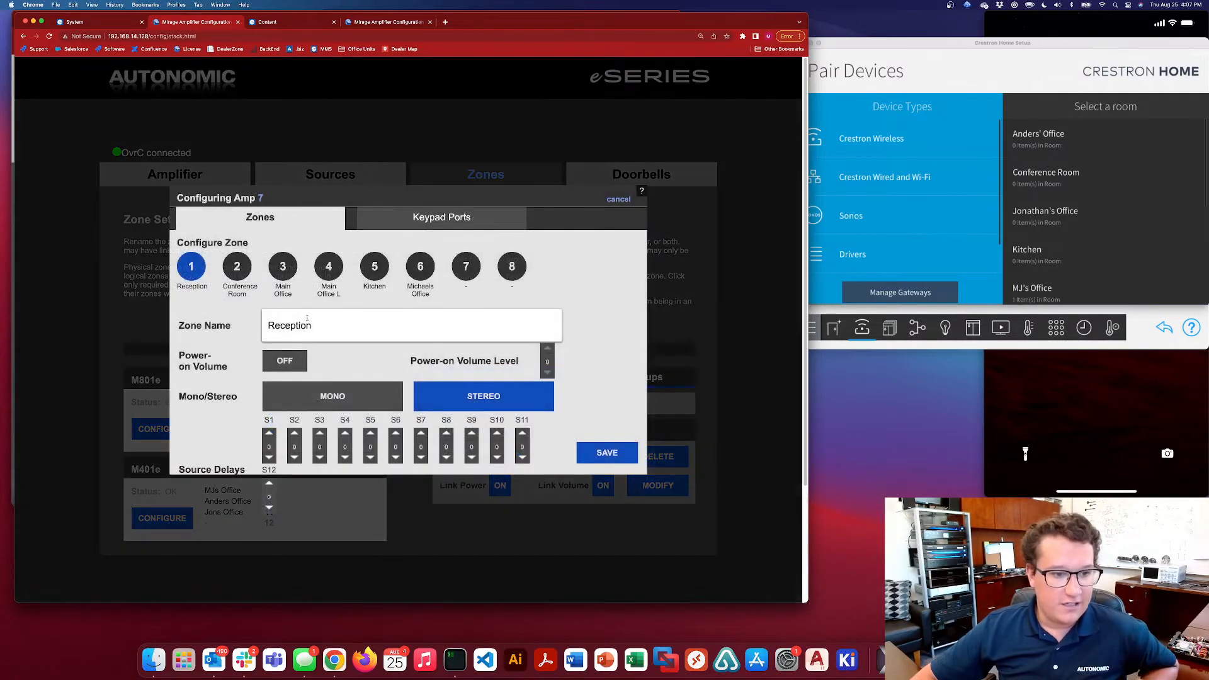
click(329, 324)
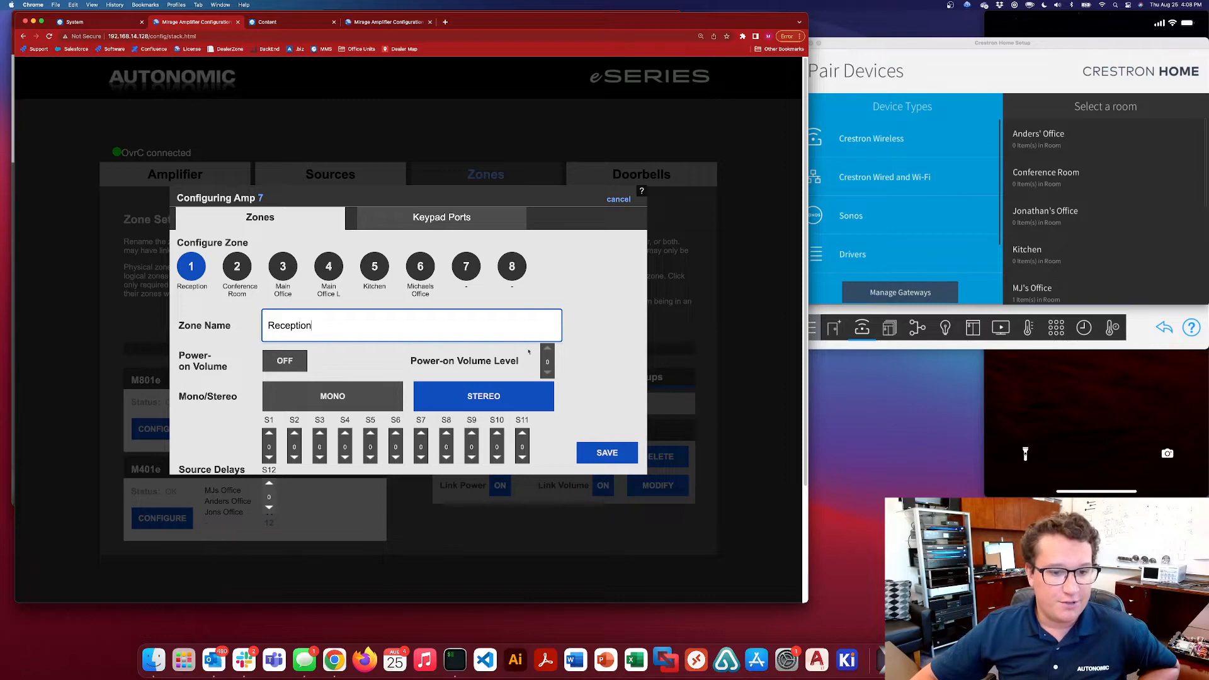
scroll(356, 398, down, 1)
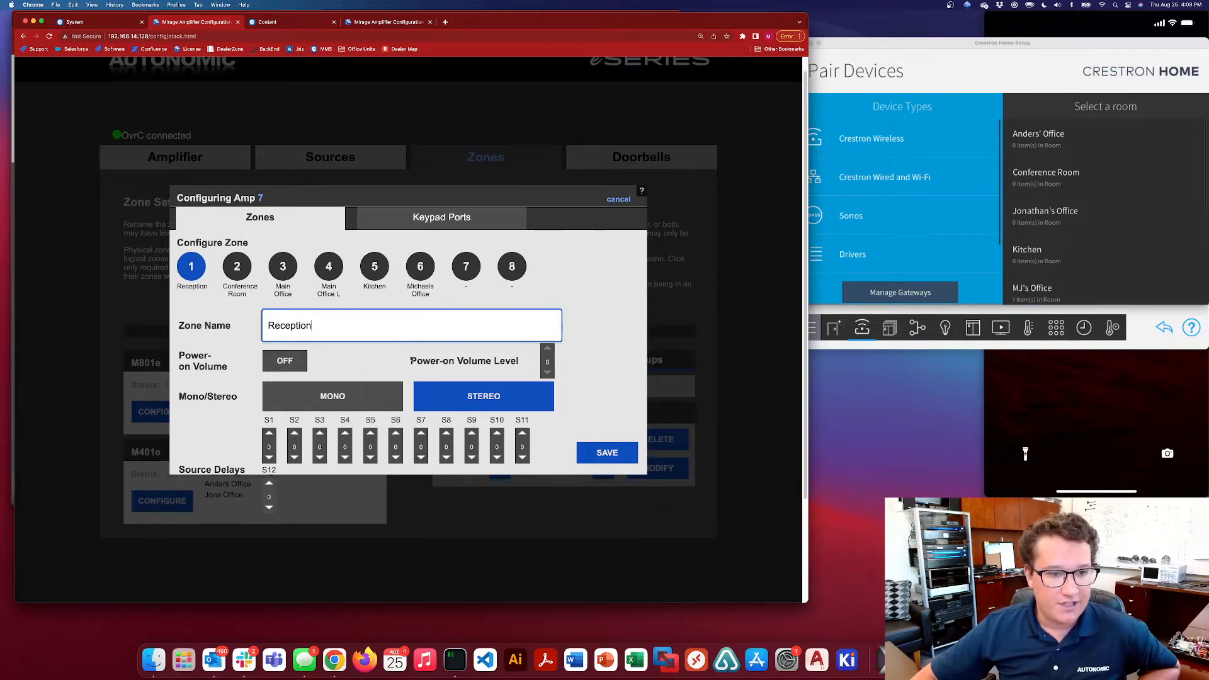
click(625, 200)
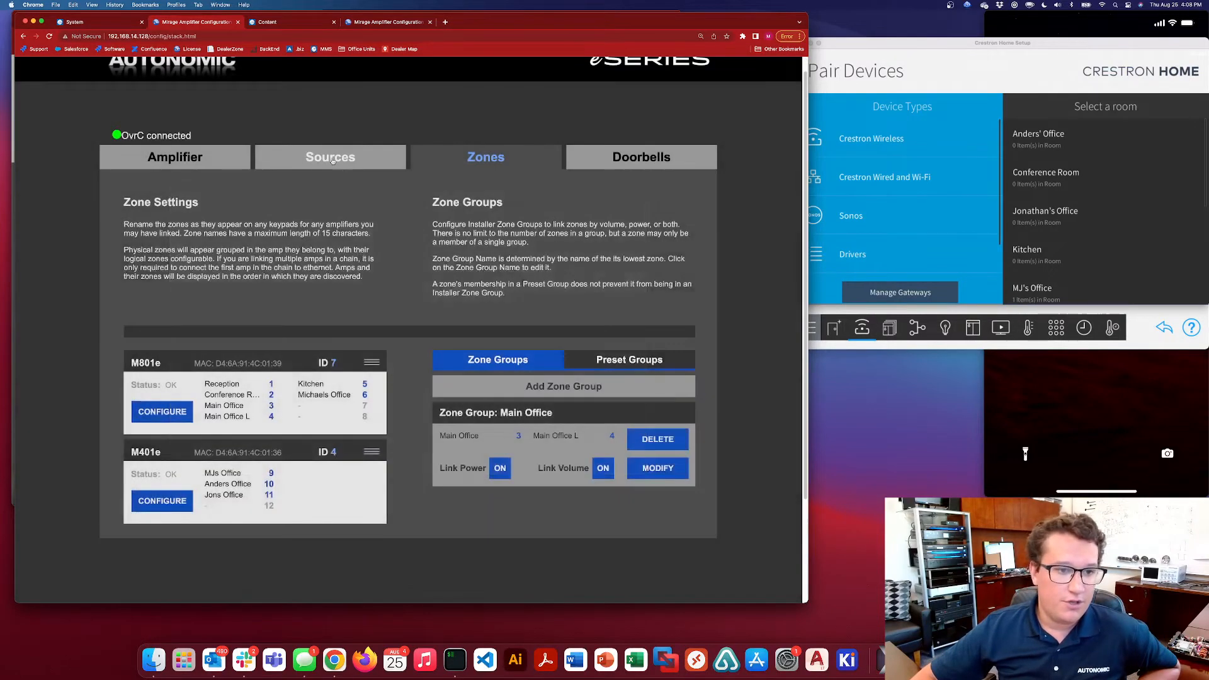
Review the distributed amplifiers, available sources and assigned sources on the amplifier's Sources page
click(330, 157)
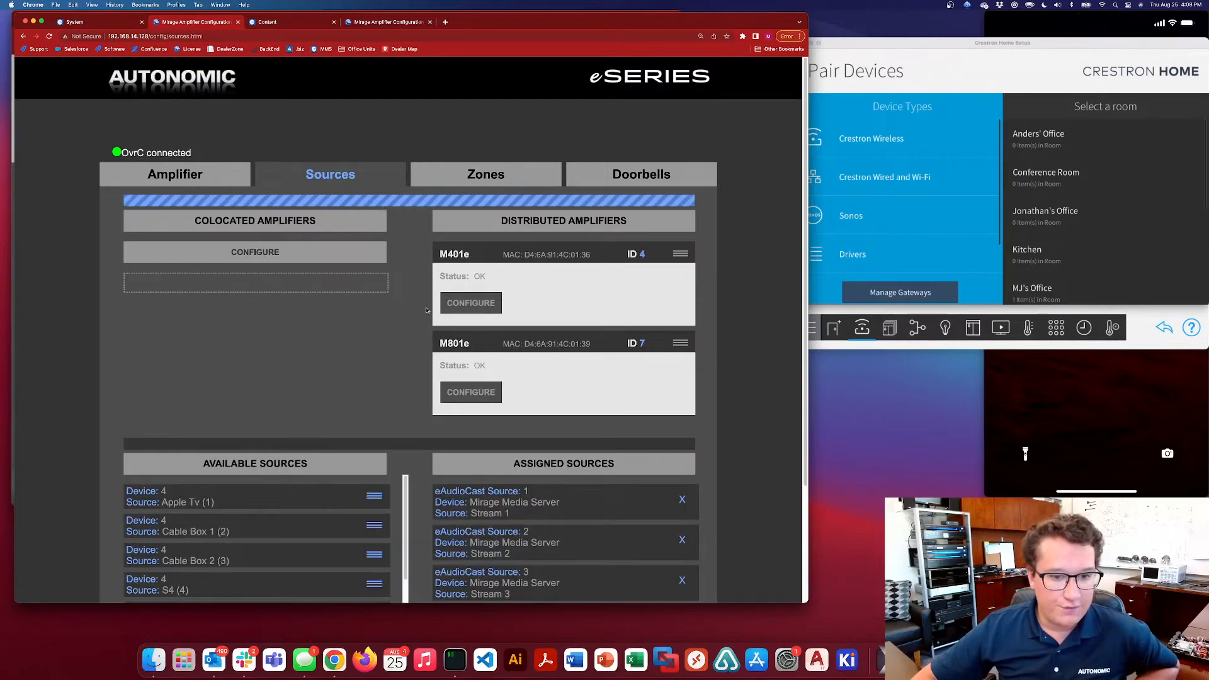
scroll(410, 299, down, 1)
scroll(410, 300, down, 5)
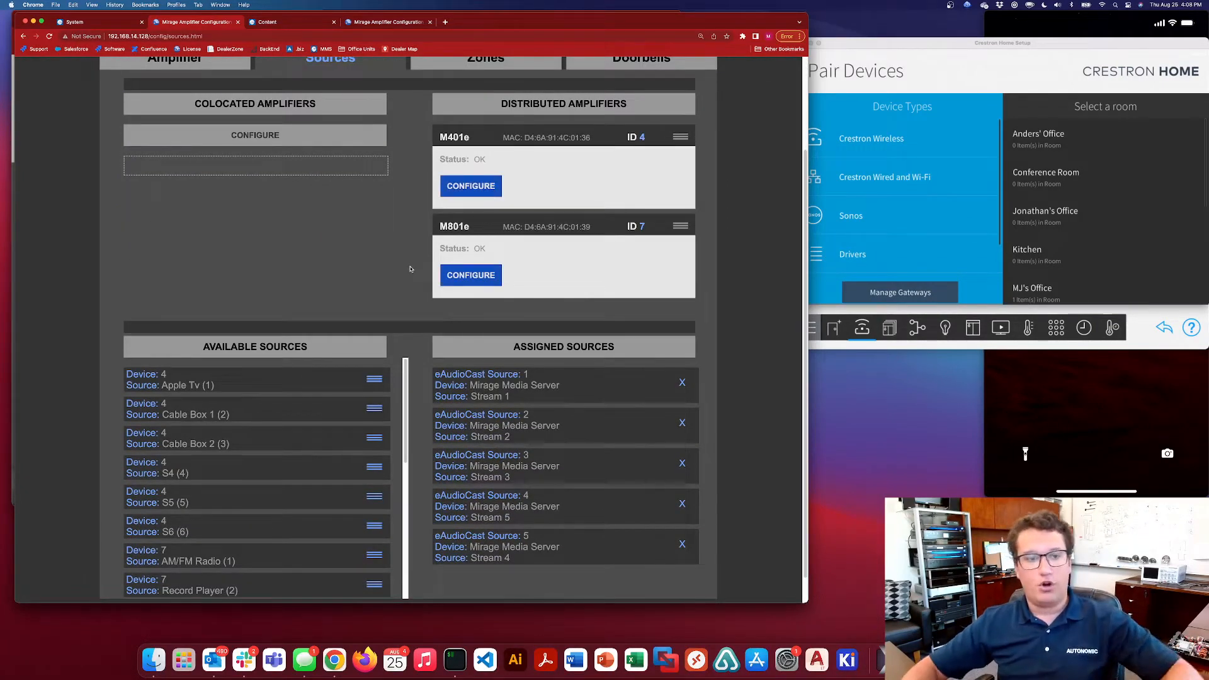
scroll(402, 280, up, 1)
scroll(402, 281, up, 1)
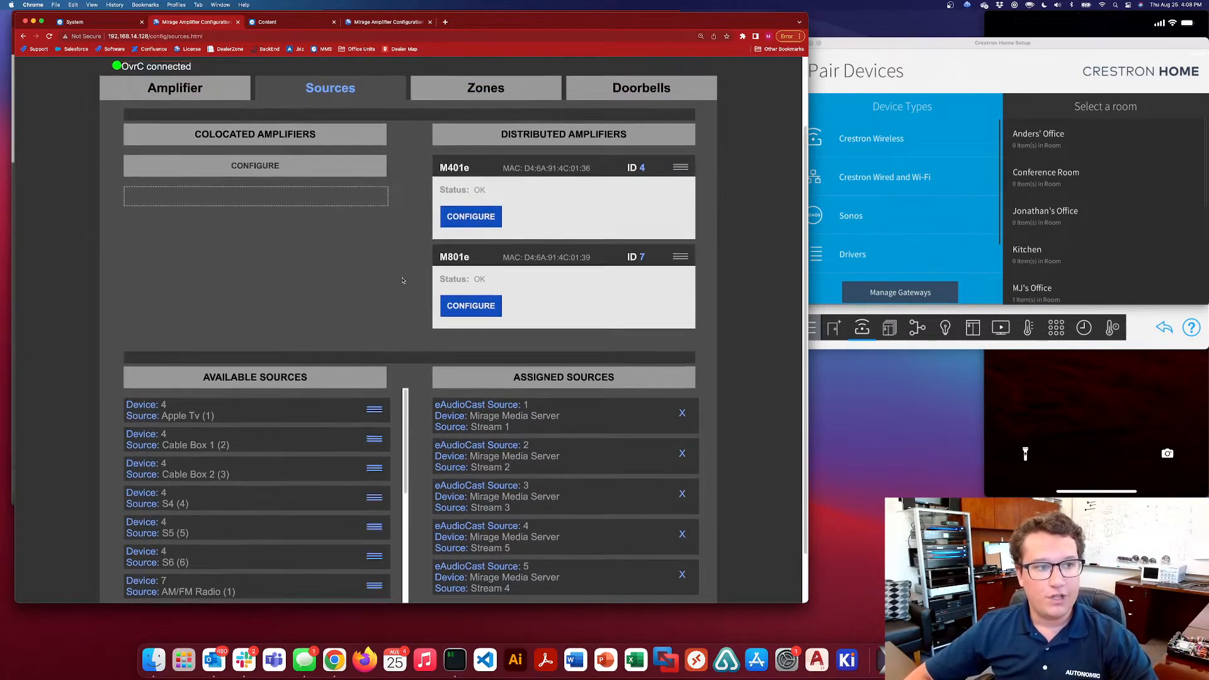
scroll(402, 280, down, 1)
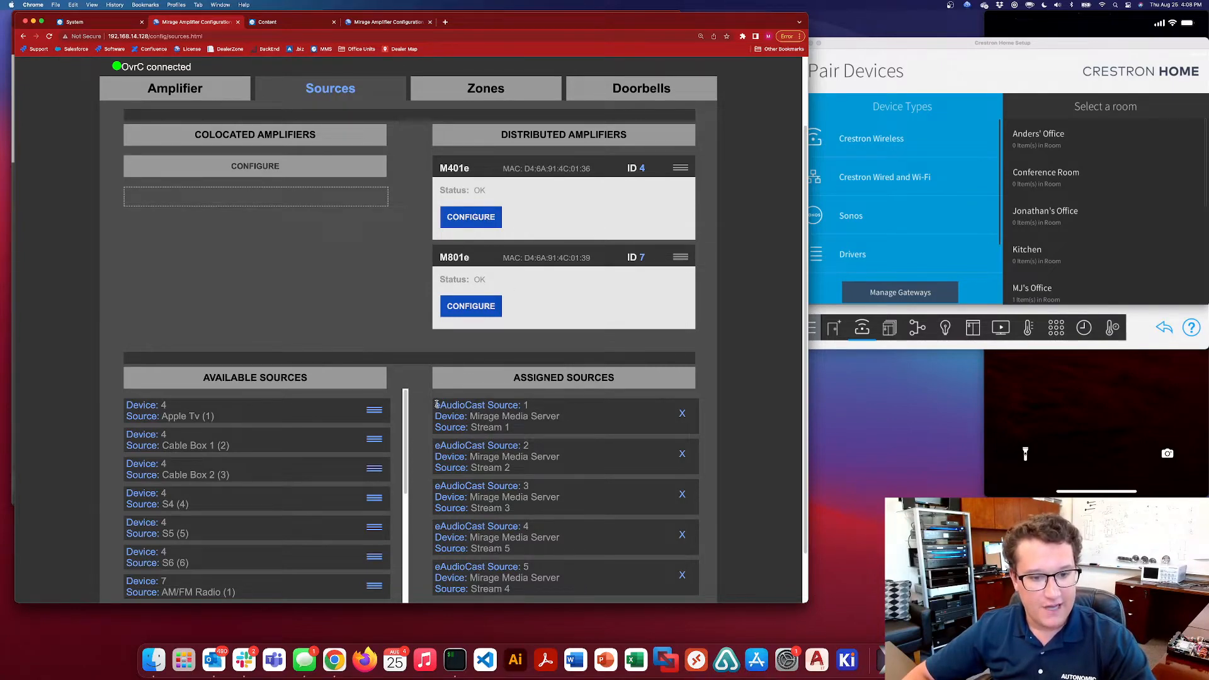
Compare the eAudioCast source numbers with the Mirage Media Server stream numbers in the assigned sources
drag(434, 405, 539, 599)
click(529, 592)
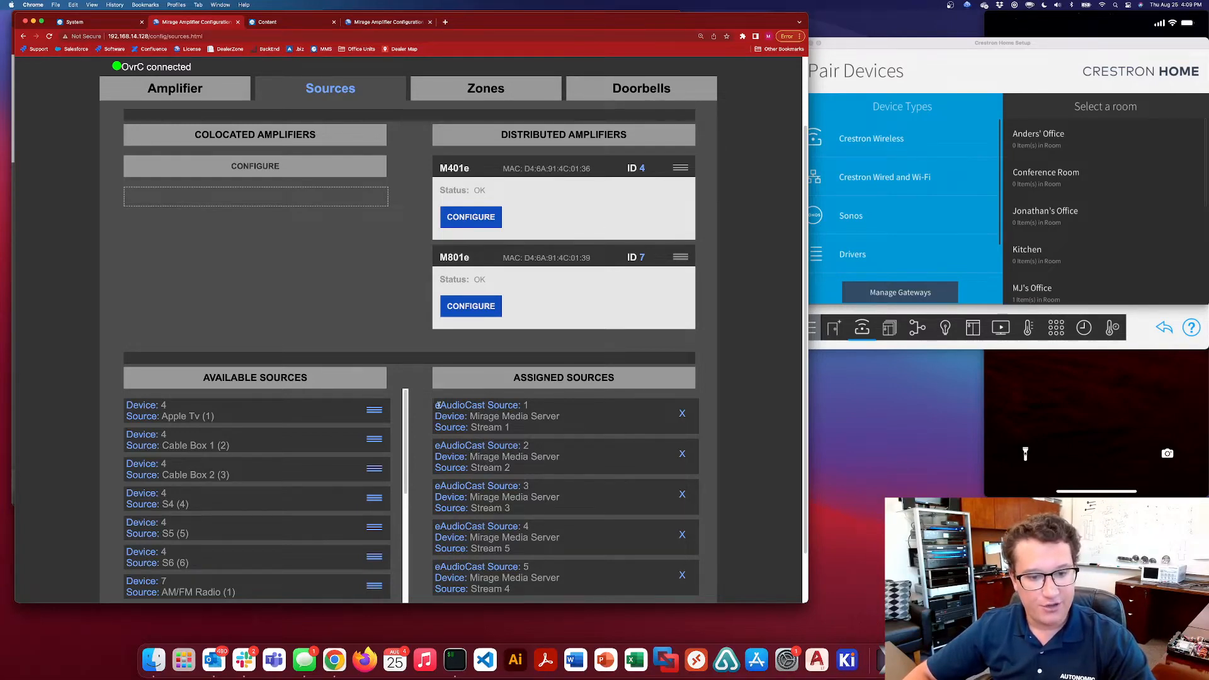
drag(470, 427, 514, 429)
click(511, 431)
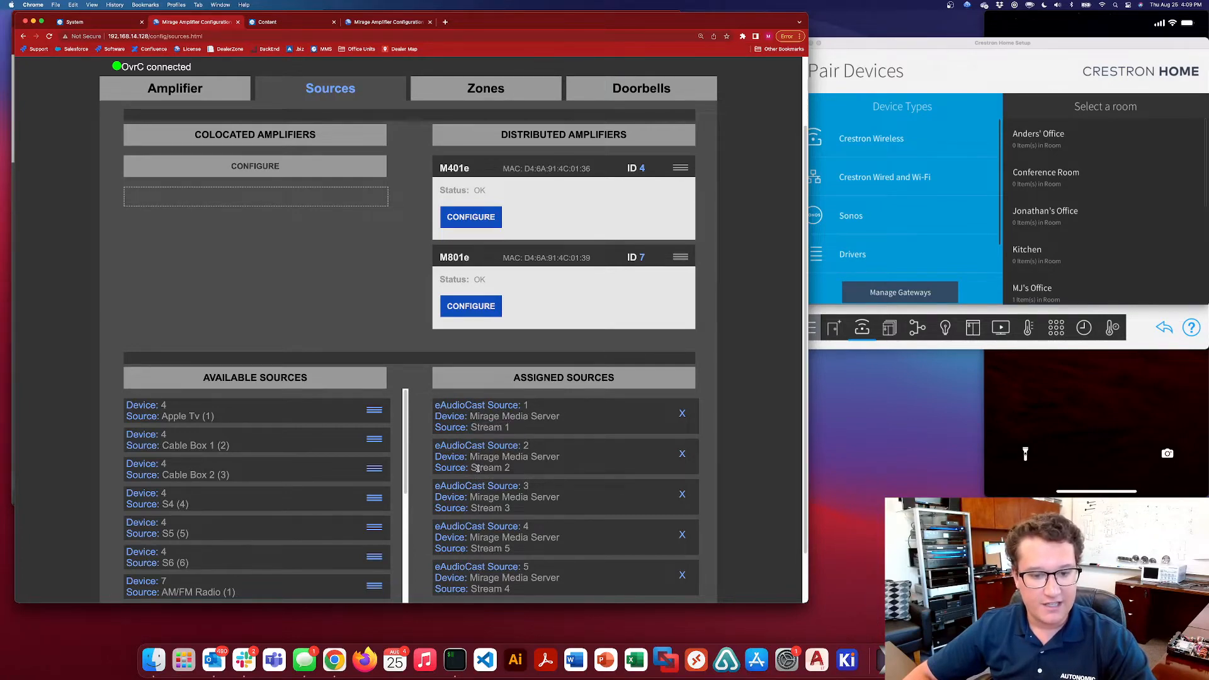
drag(477, 468, 512, 468)
drag(481, 509, 527, 509)
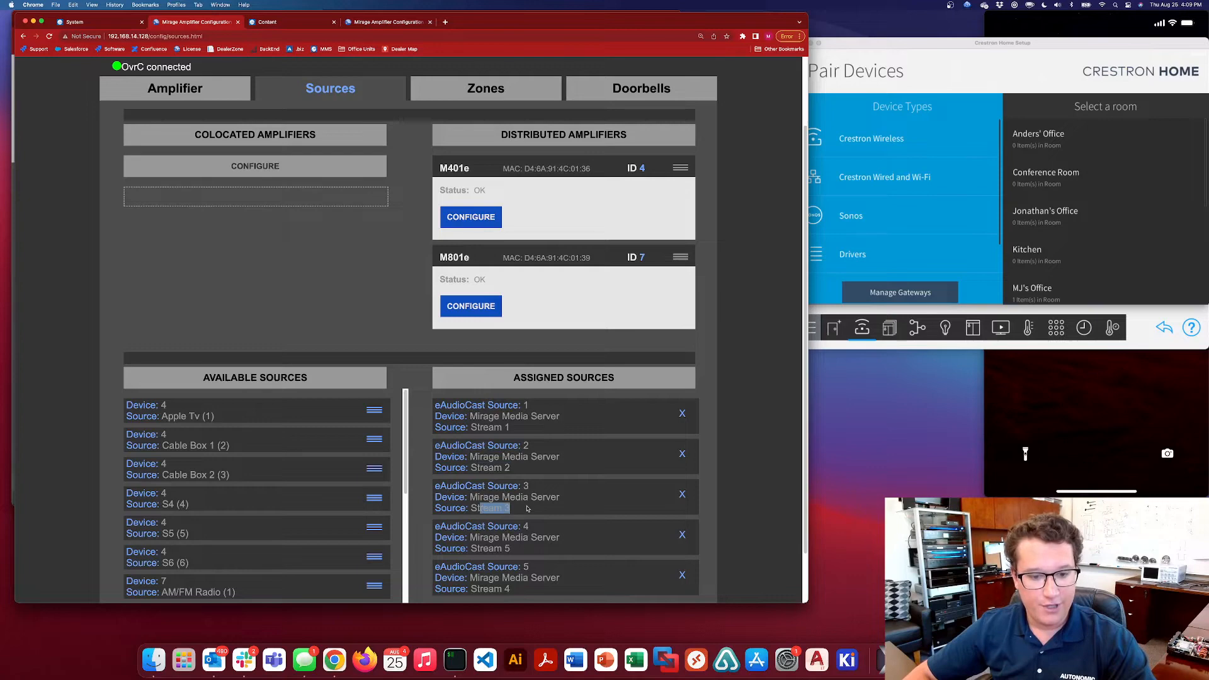
click(515, 549)
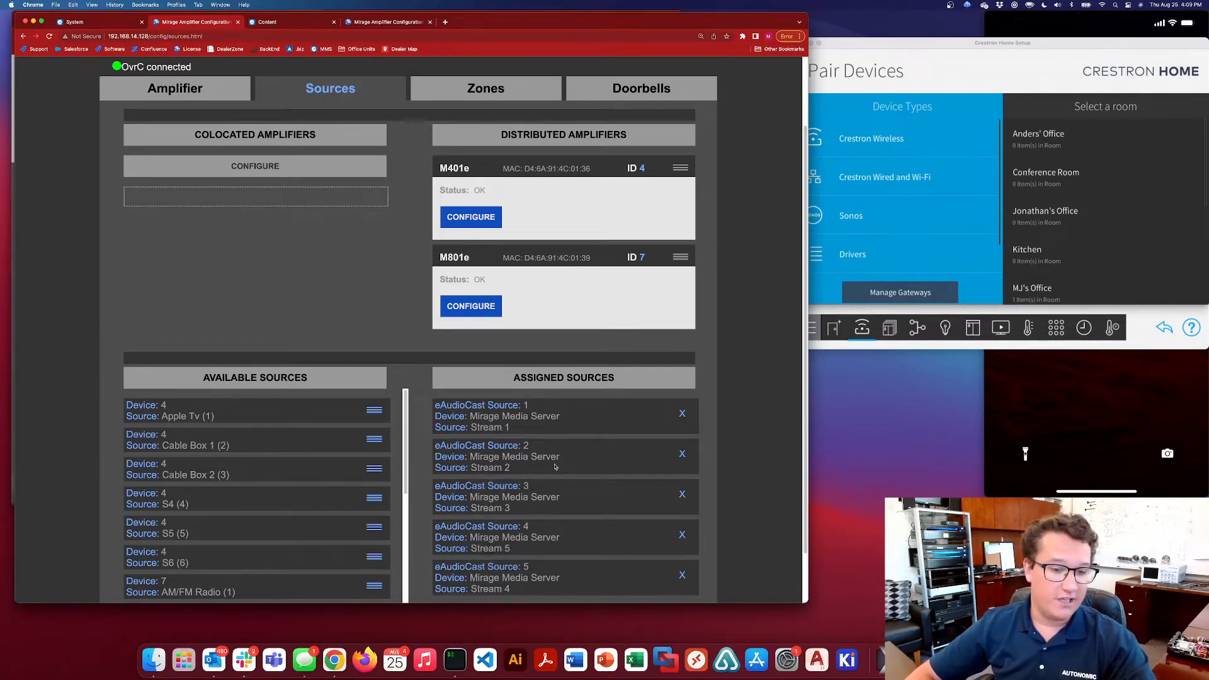
drag(437, 527, 547, 528)
click(546, 529)
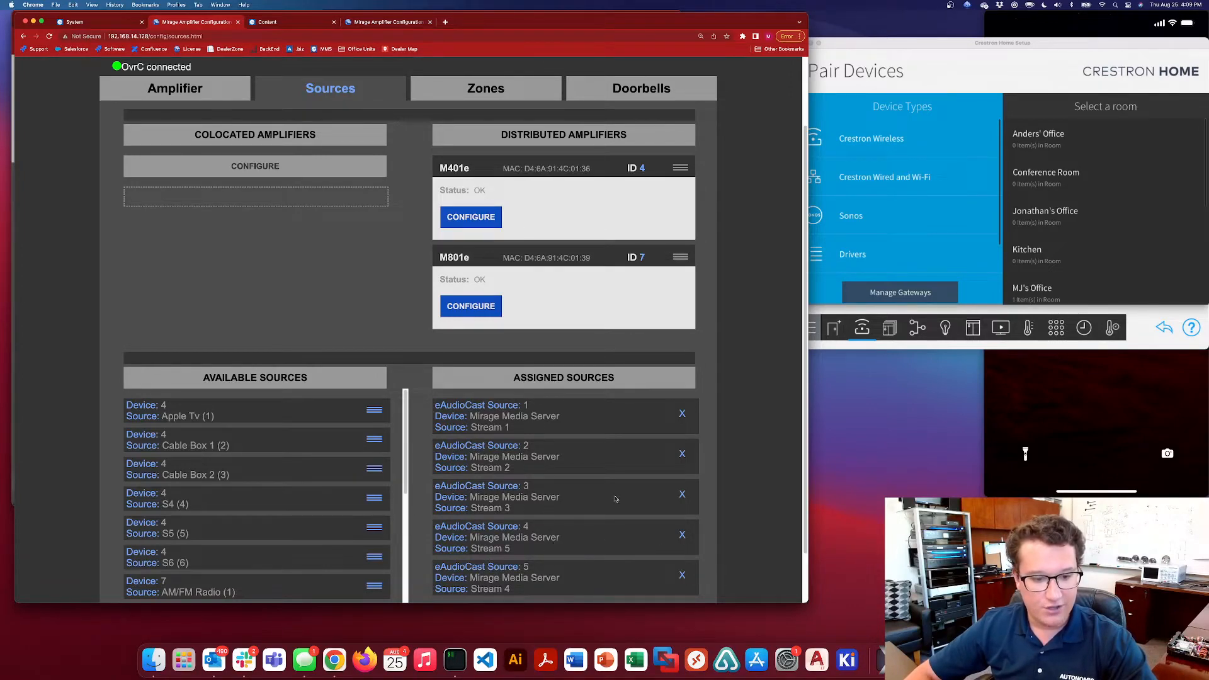
Delete the assigned eAudioCast sources 4 and 5, which carry Stream 5 and Stream 4
click(682, 535)
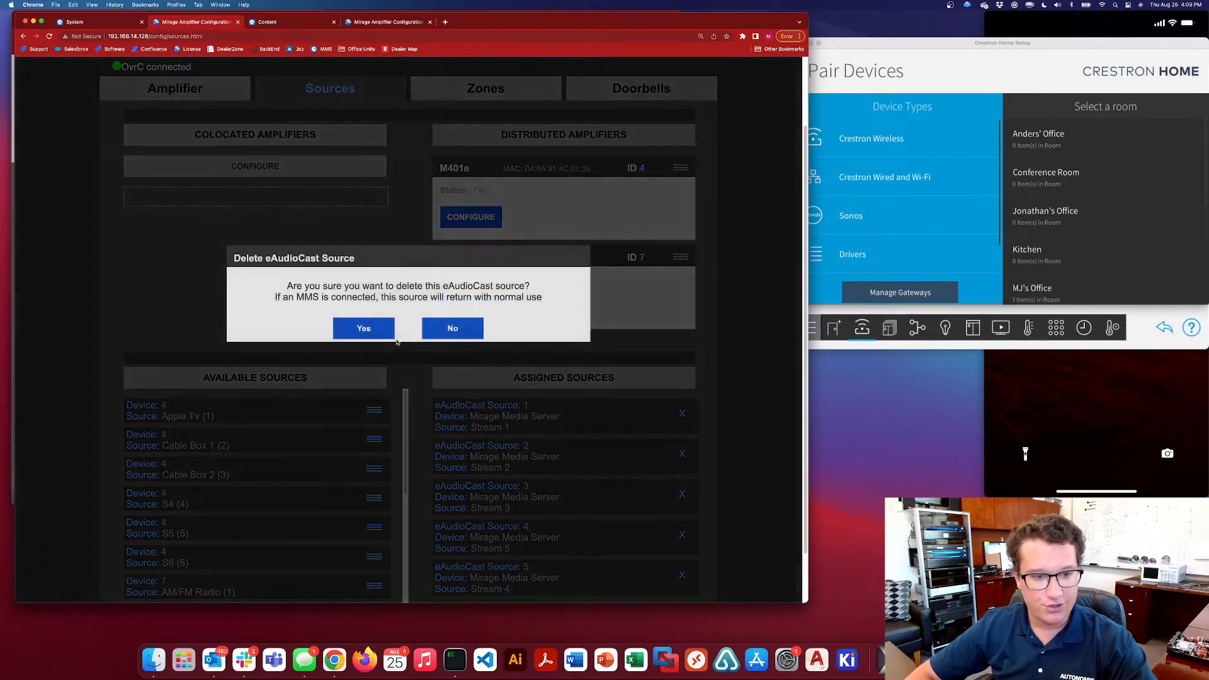
click(368, 328)
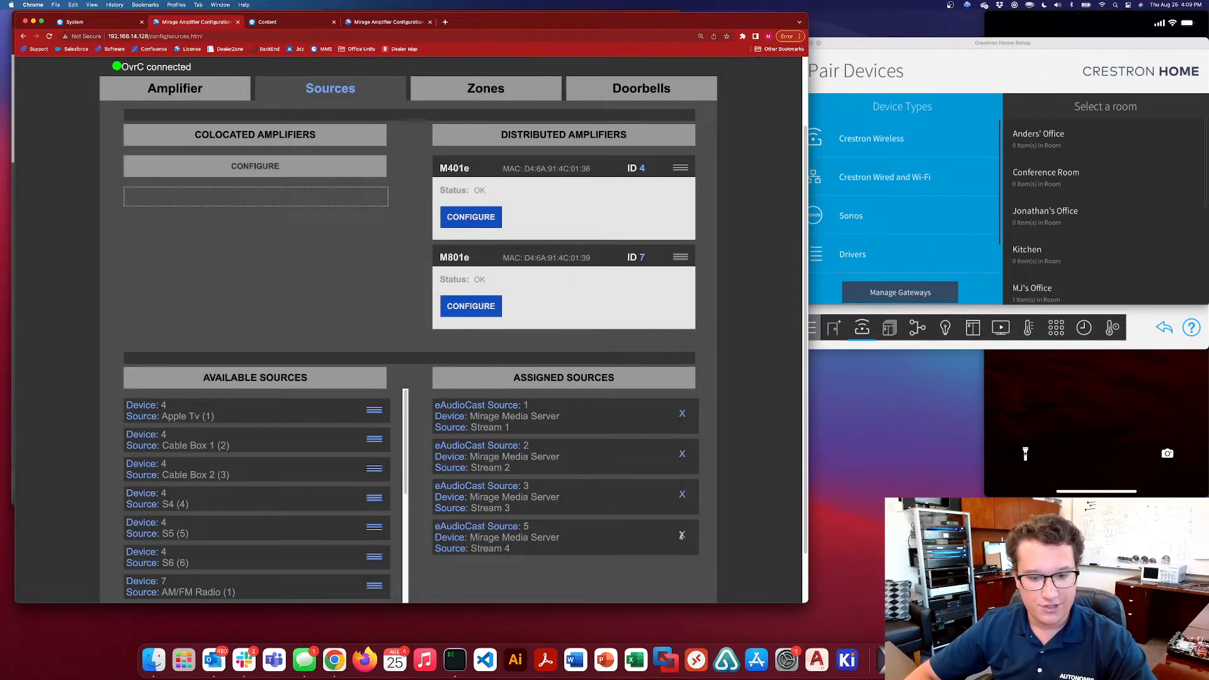
click(681, 534)
click(366, 328)
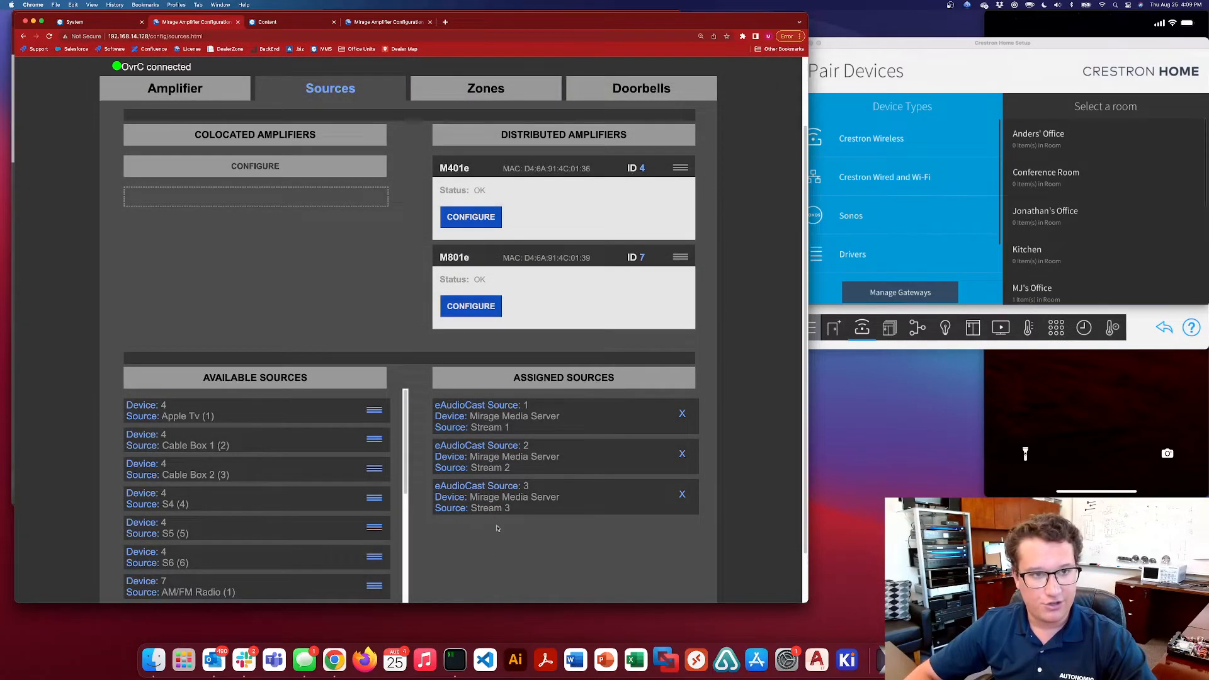
Open the Mirage player in a new browser tab, and view the MMS-5e streamer's output names in its server details
click(445, 23)
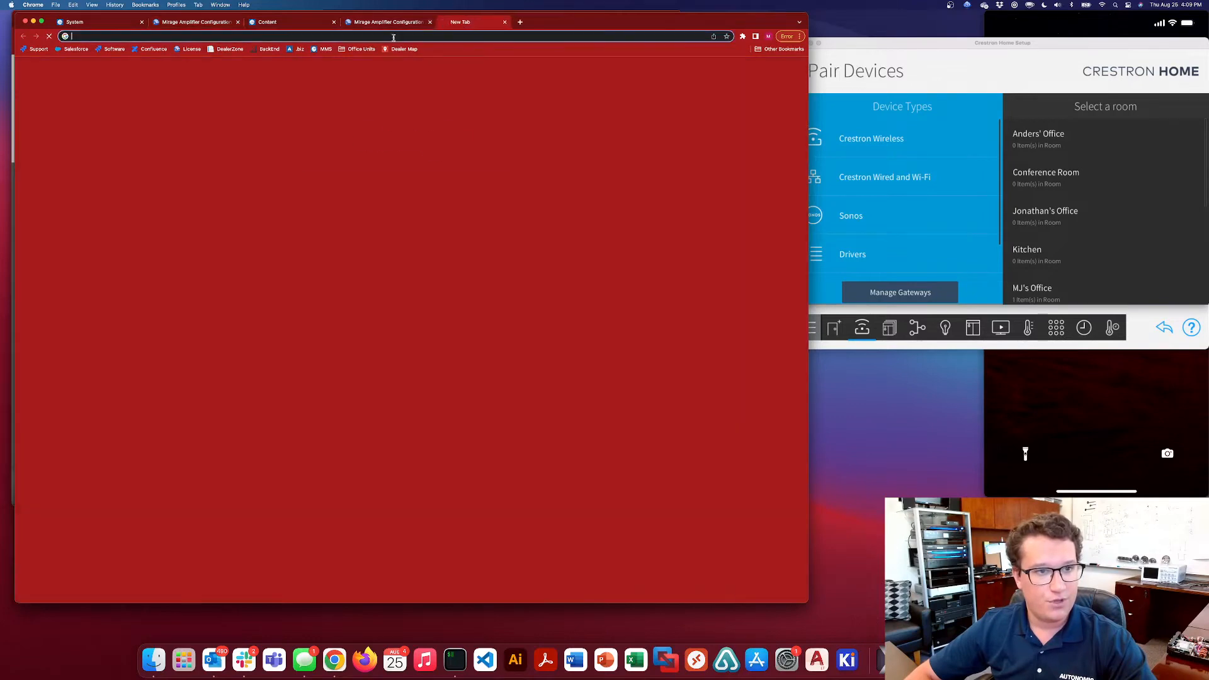
click(322, 49)
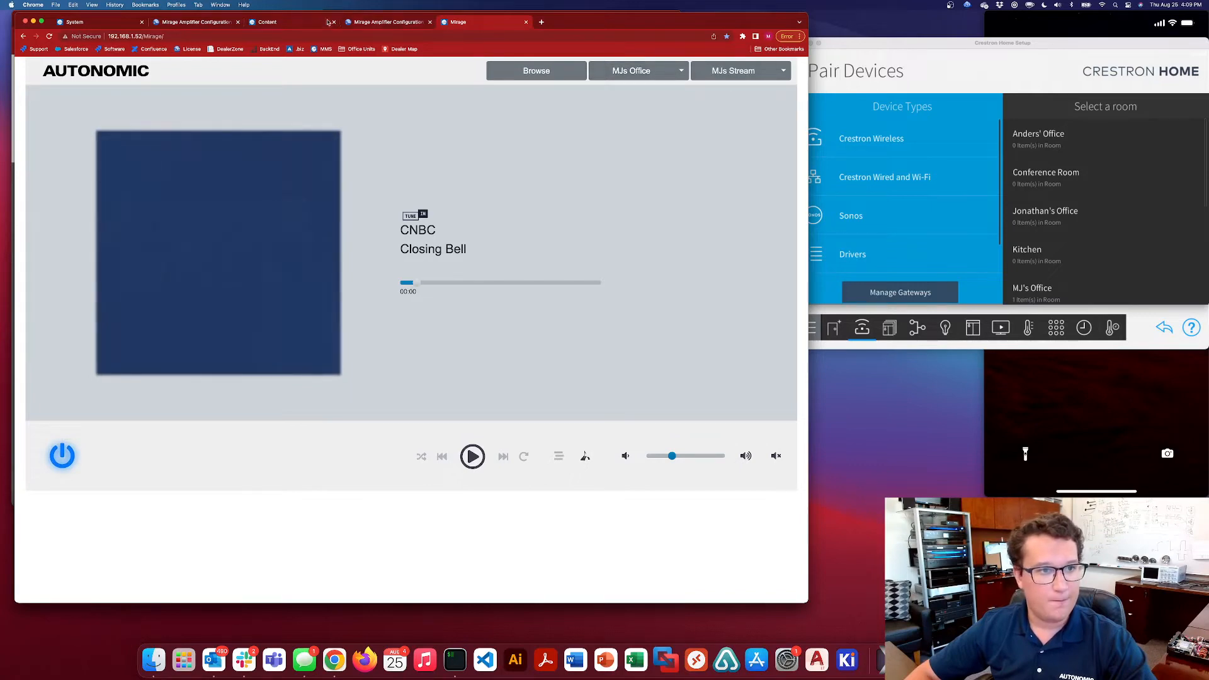
click(79, 22)
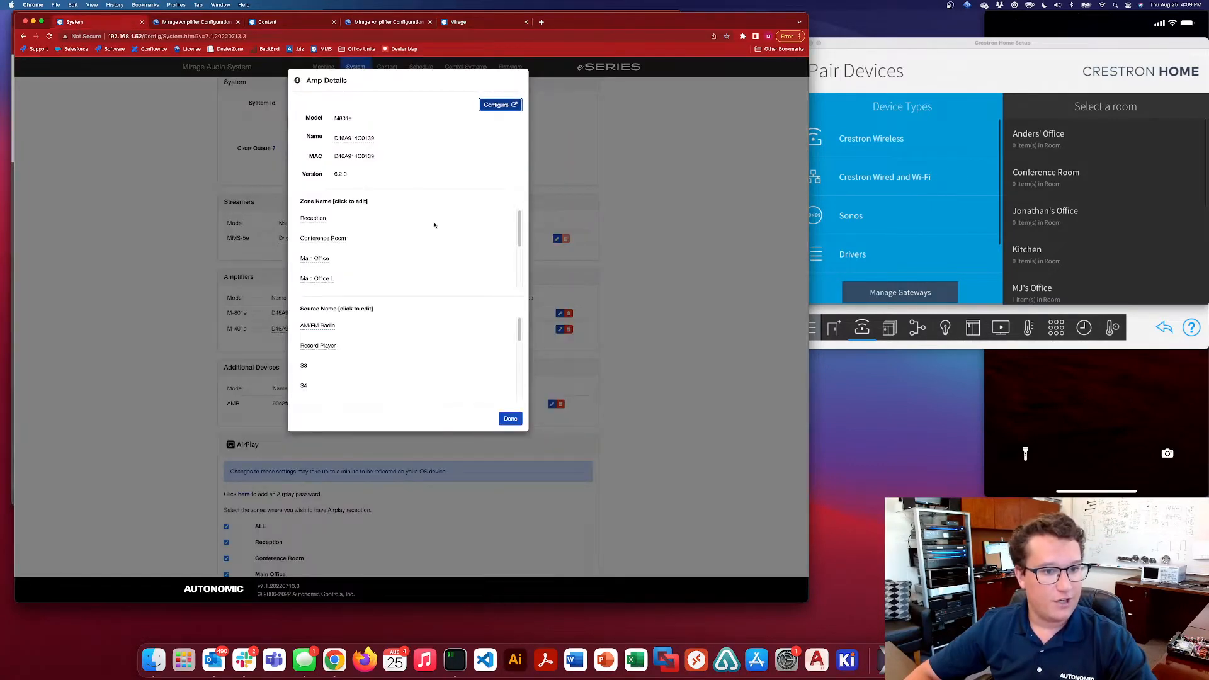
click(510, 421)
click(557, 238)
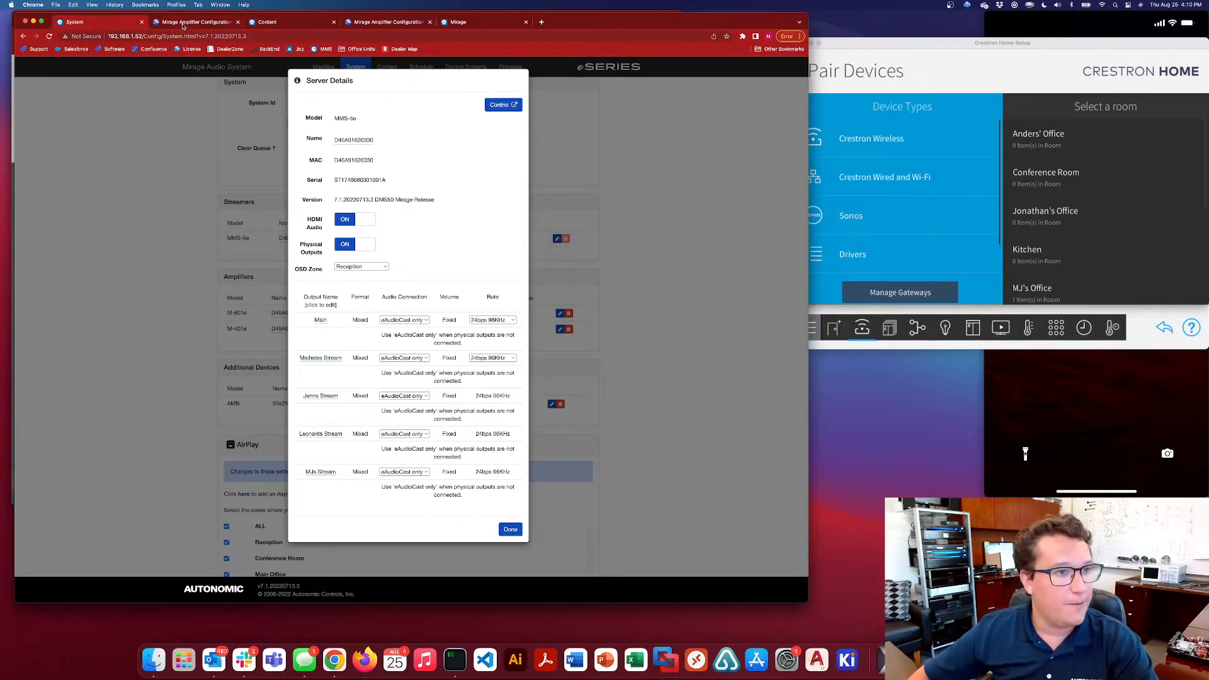
In the Mirage player, switch the office zone's source to the server's fourth stream and back to its fifth stream
click(457, 22)
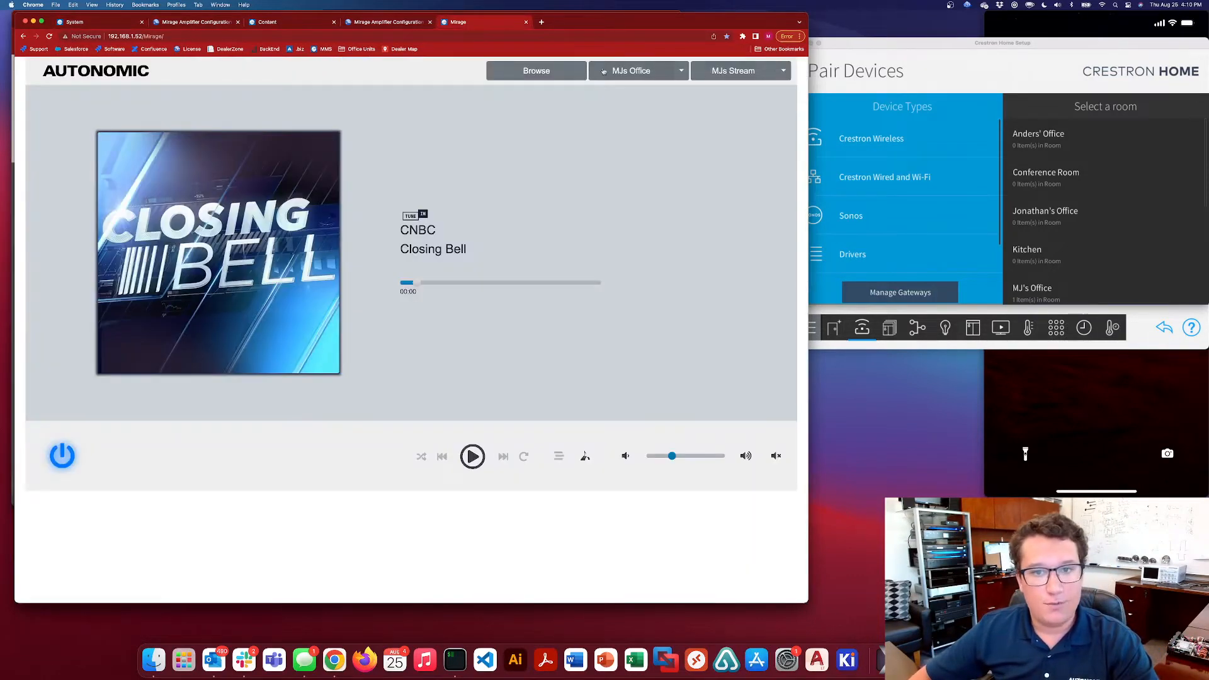
click(724, 72)
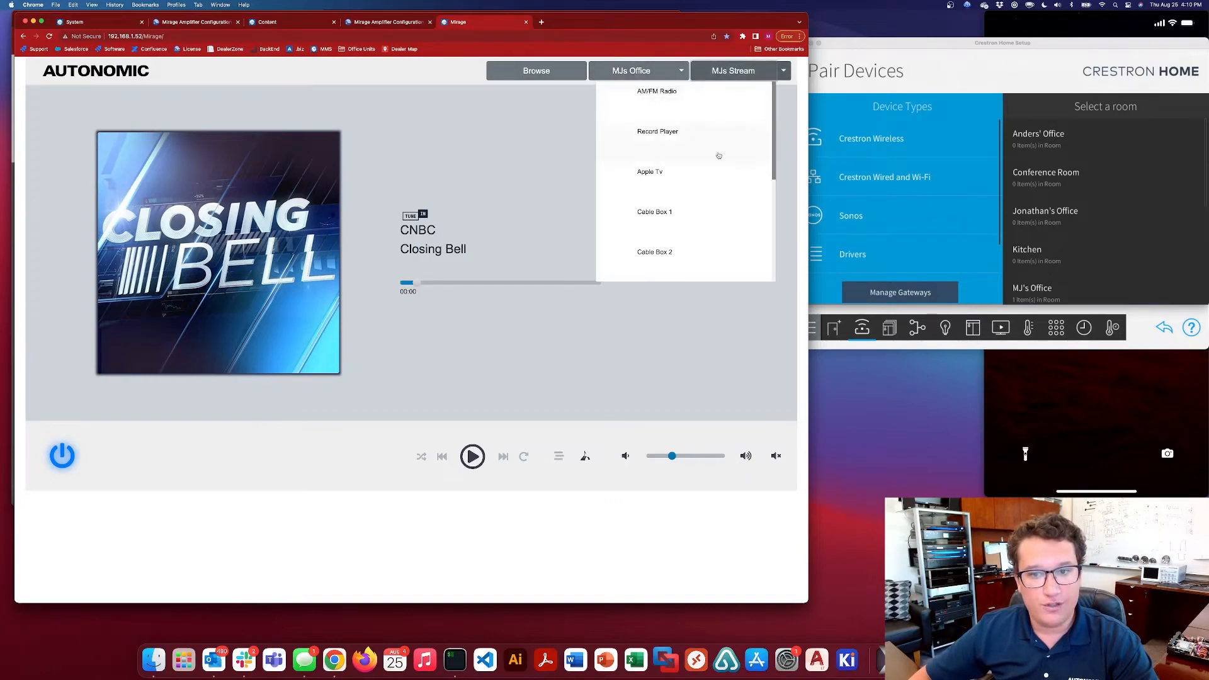
scroll(718, 156, down, 5)
click(673, 231)
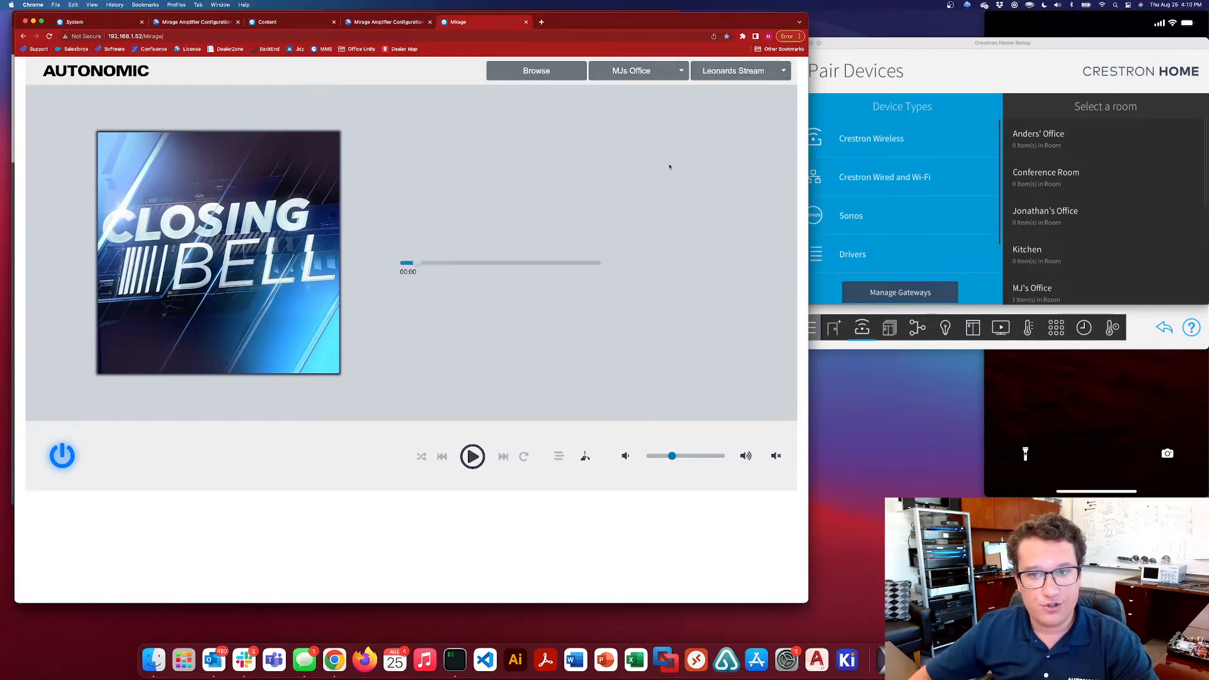
click(731, 72)
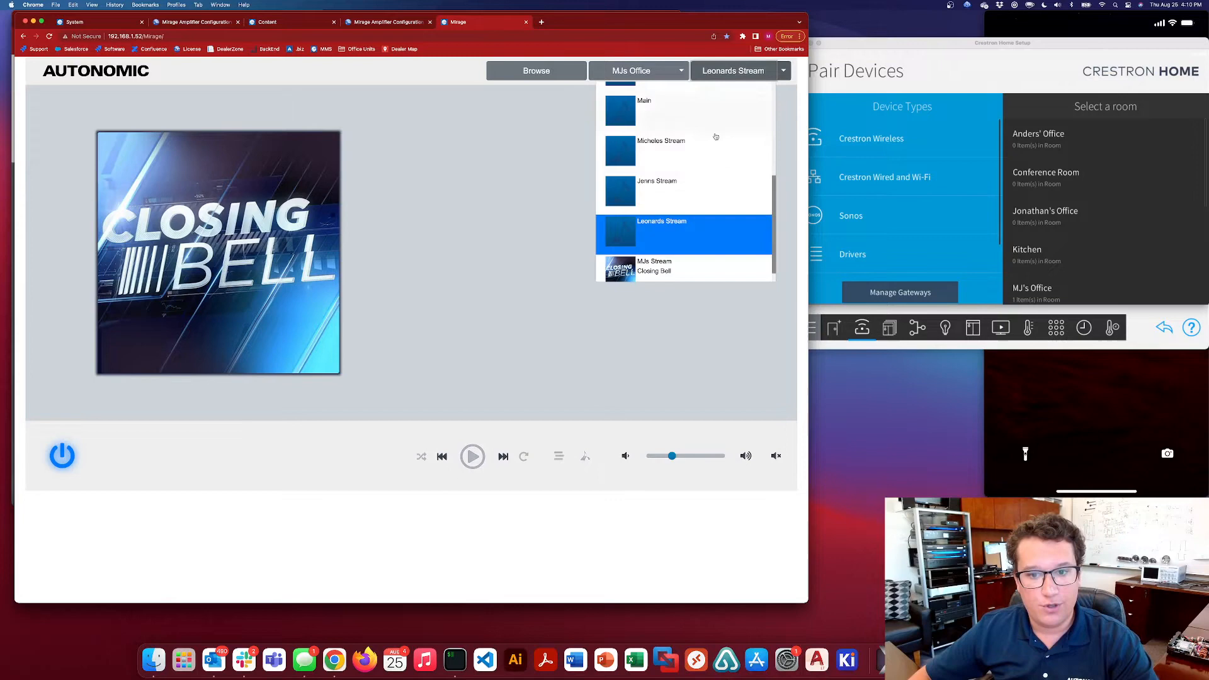
click(674, 266)
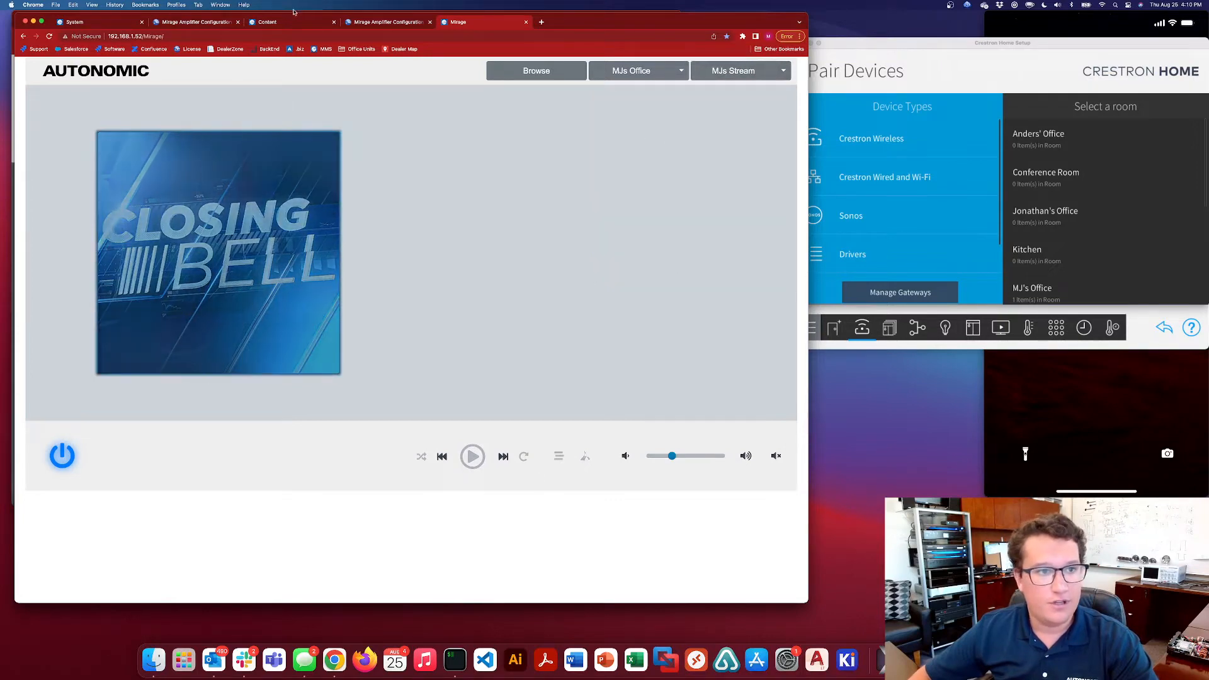
Check the assigned eAudioCast source numbers against their Mirage Media Server stream numbers on the amplifier's Sources page
click(195, 24)
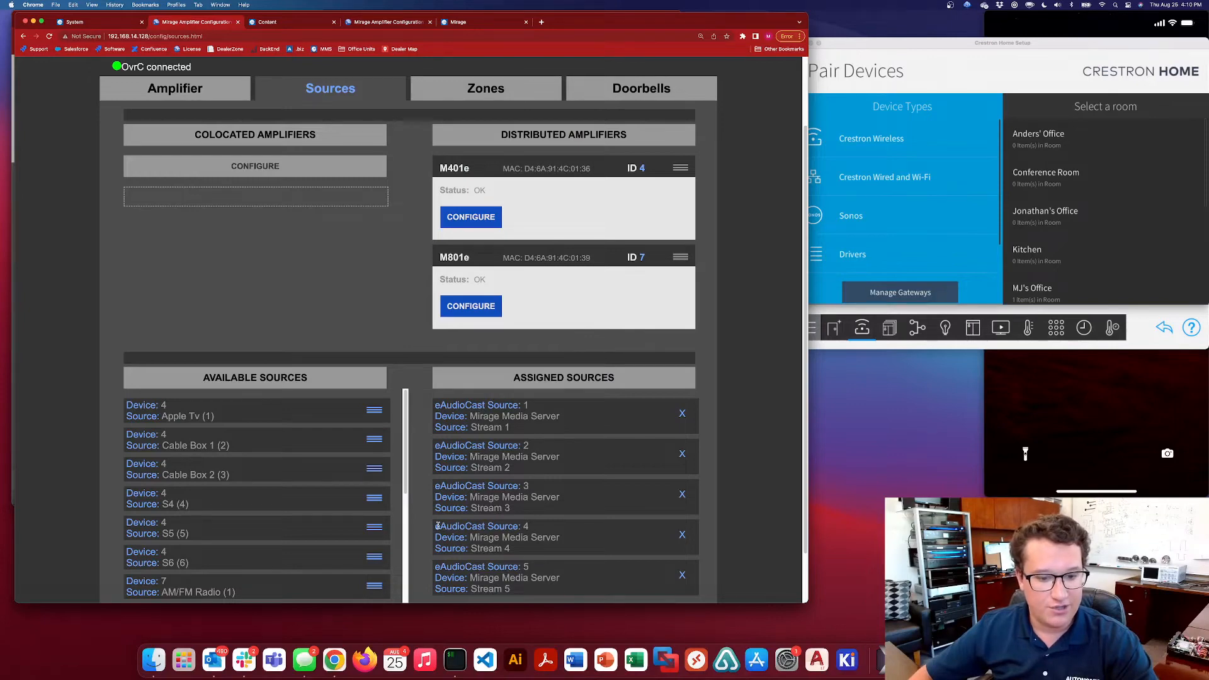
drag(437, 526, 532, 528)
click(548, 531)
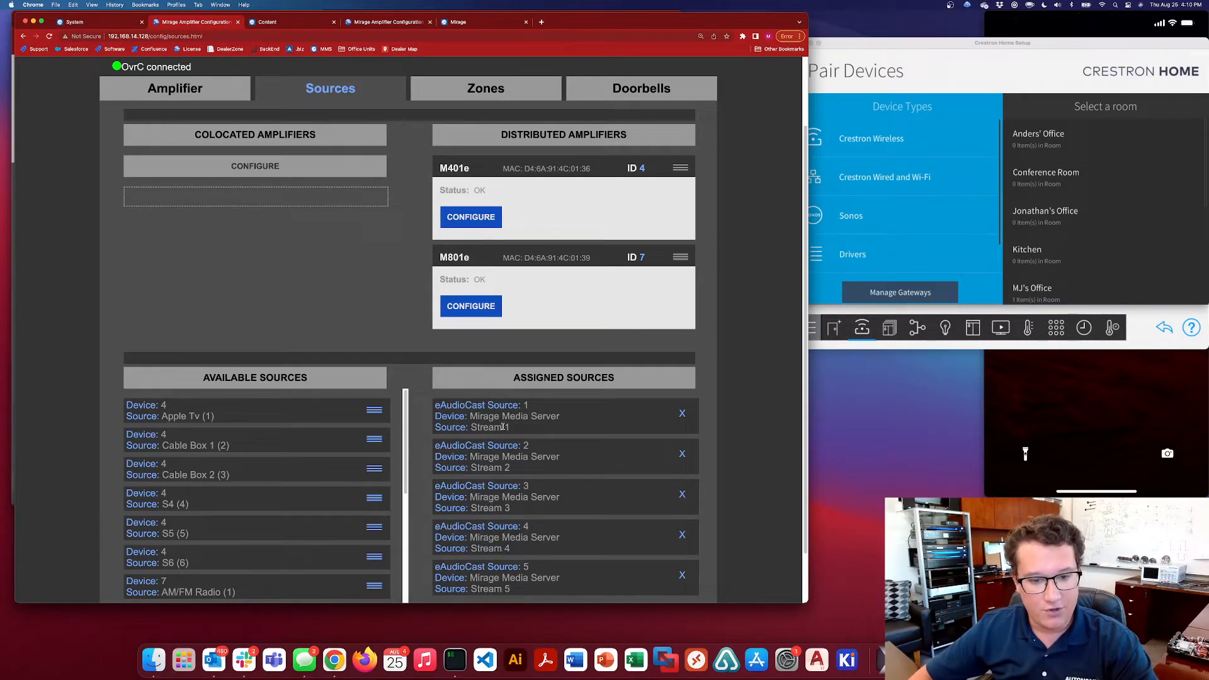
scroll(526, 497, down, 1)
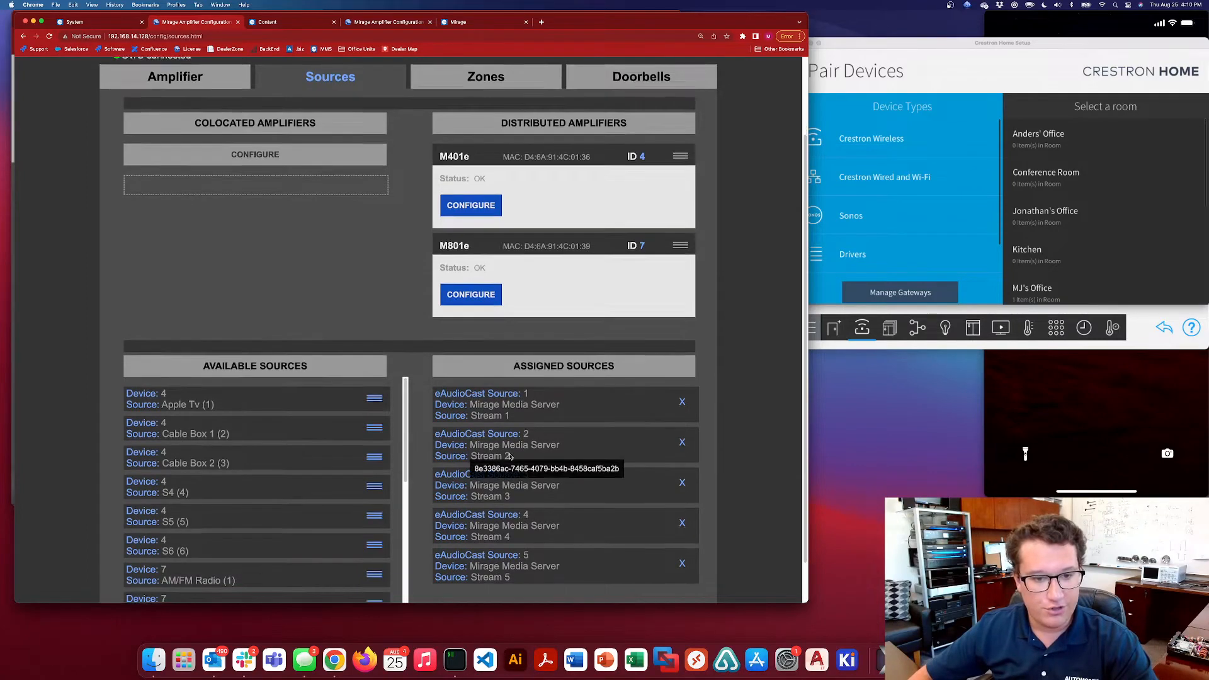
scroll(533, 464, up, 6)
scroll(533, 465, down, 1)
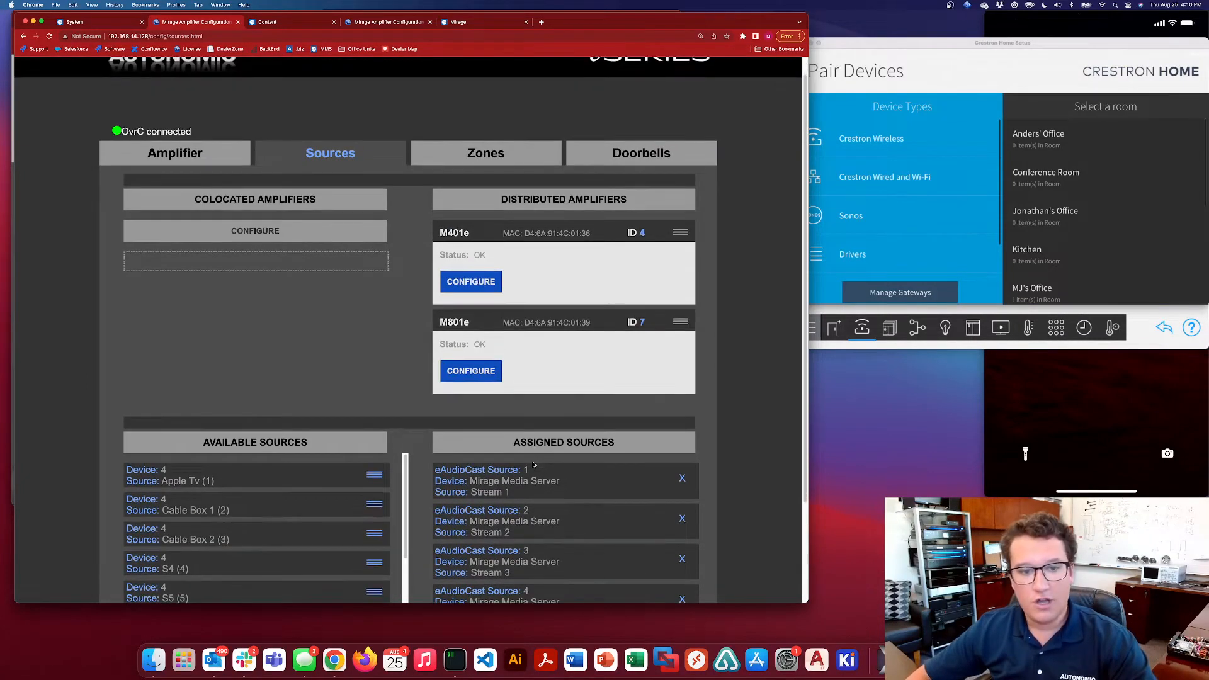
View the source names and gain settings of the M401e and M801e amplifiers, closing each without saving
click(490, 289)
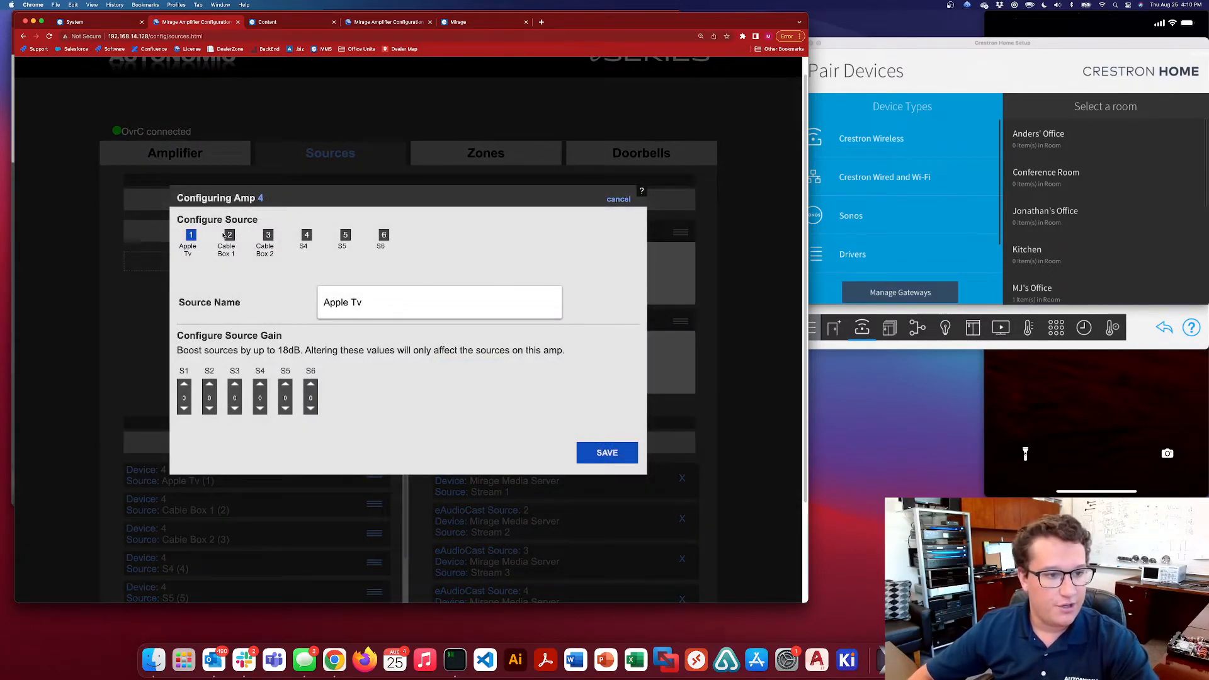
click(619, 199)
click(469, 371)
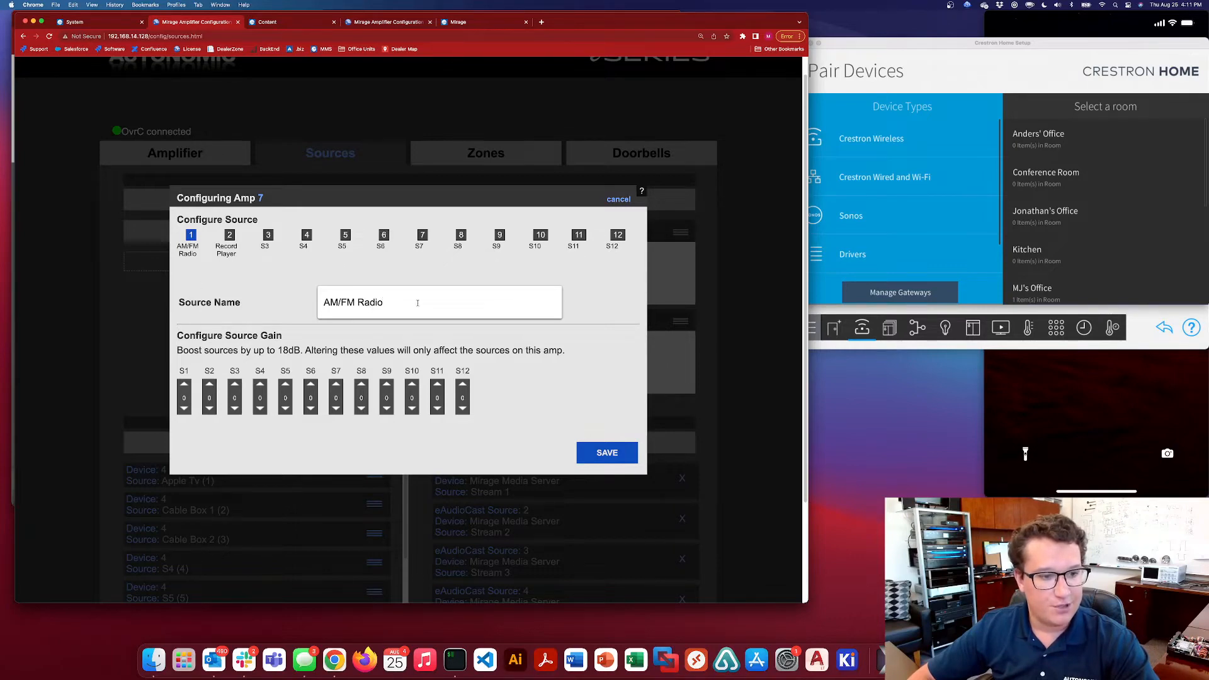
click(618, 199)
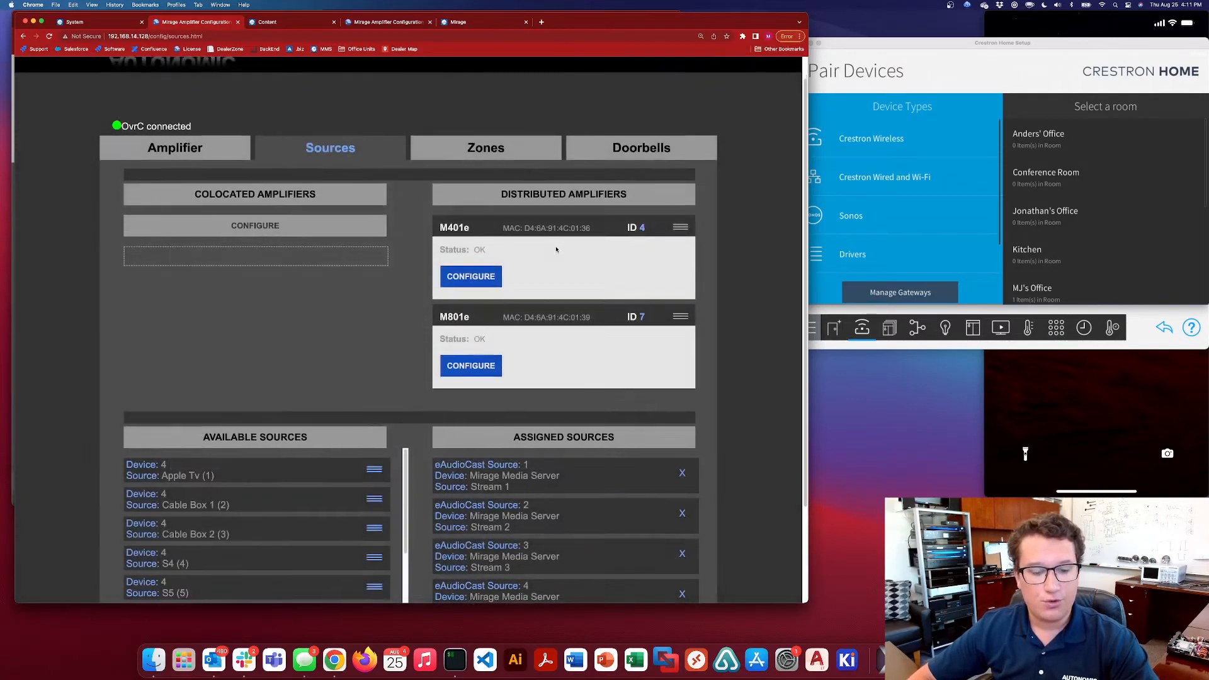
Examine the eAudioCast source numbering in the assigned sources and compare that list with the available sources
scroll(556, 250, down, 1)
scroll(556, 250, down, 2)
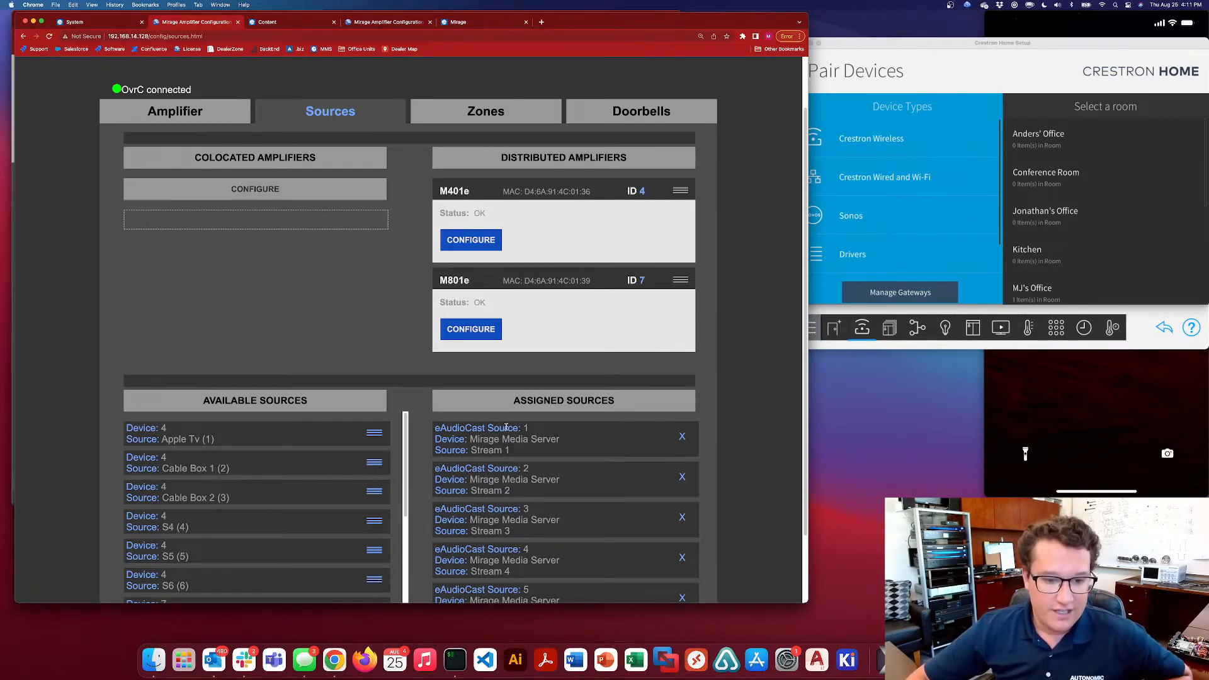
drag(436, 428, 514, 429)
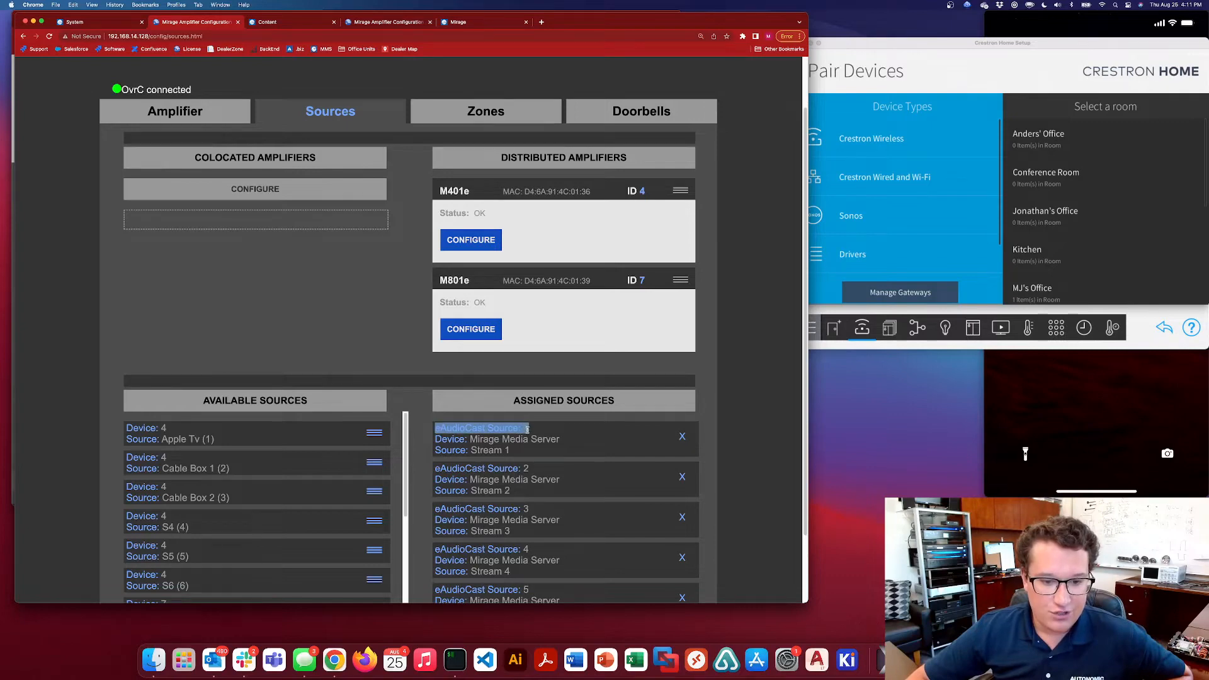
click(529, 432)
scroll(540, 432, down, 3)
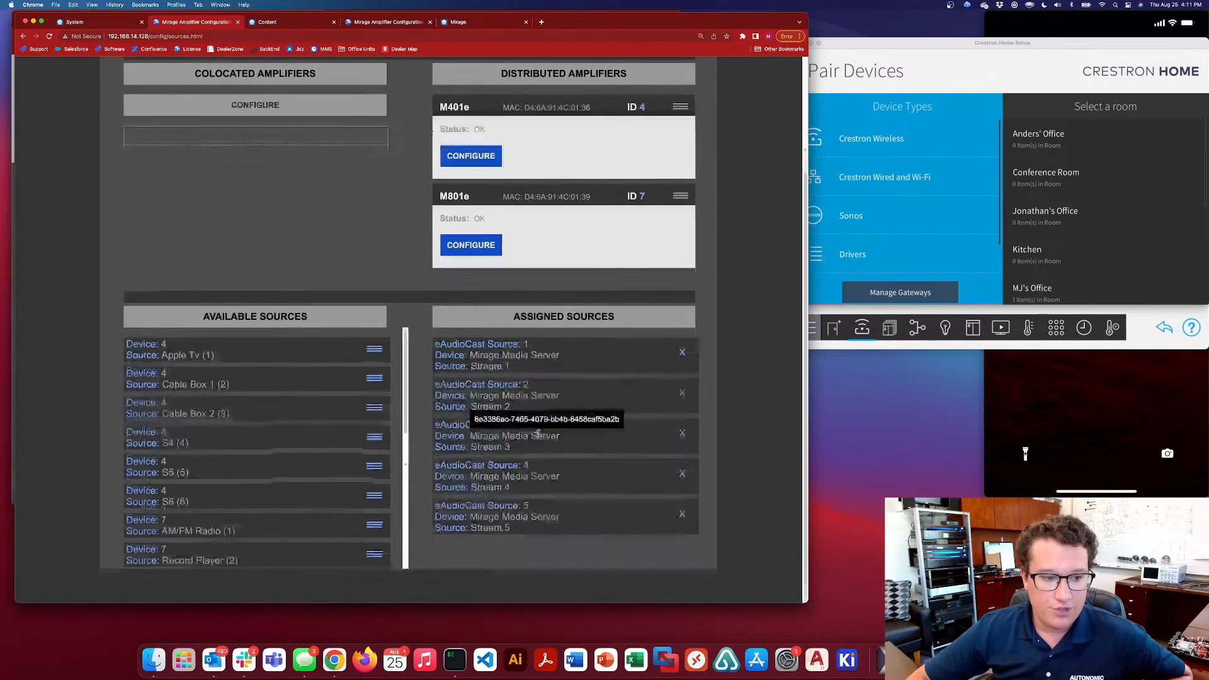
scroll(538, 441, up, 1)
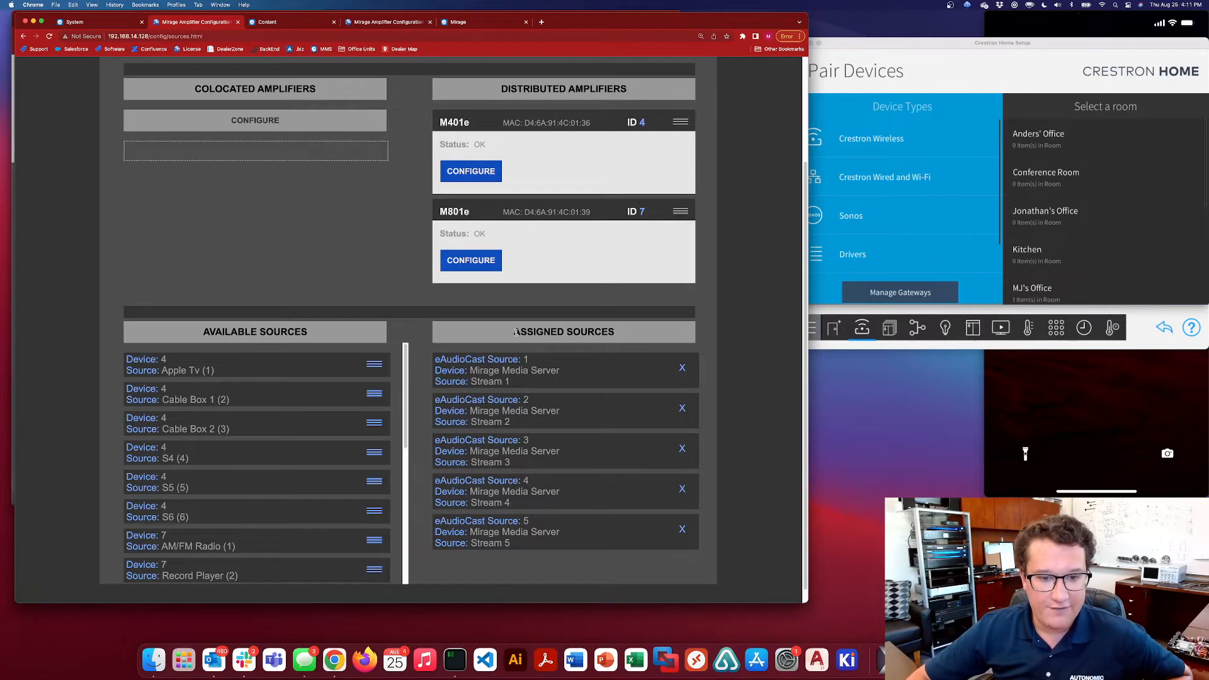
drag(516, 332, 595, 333)
click(609, 333)
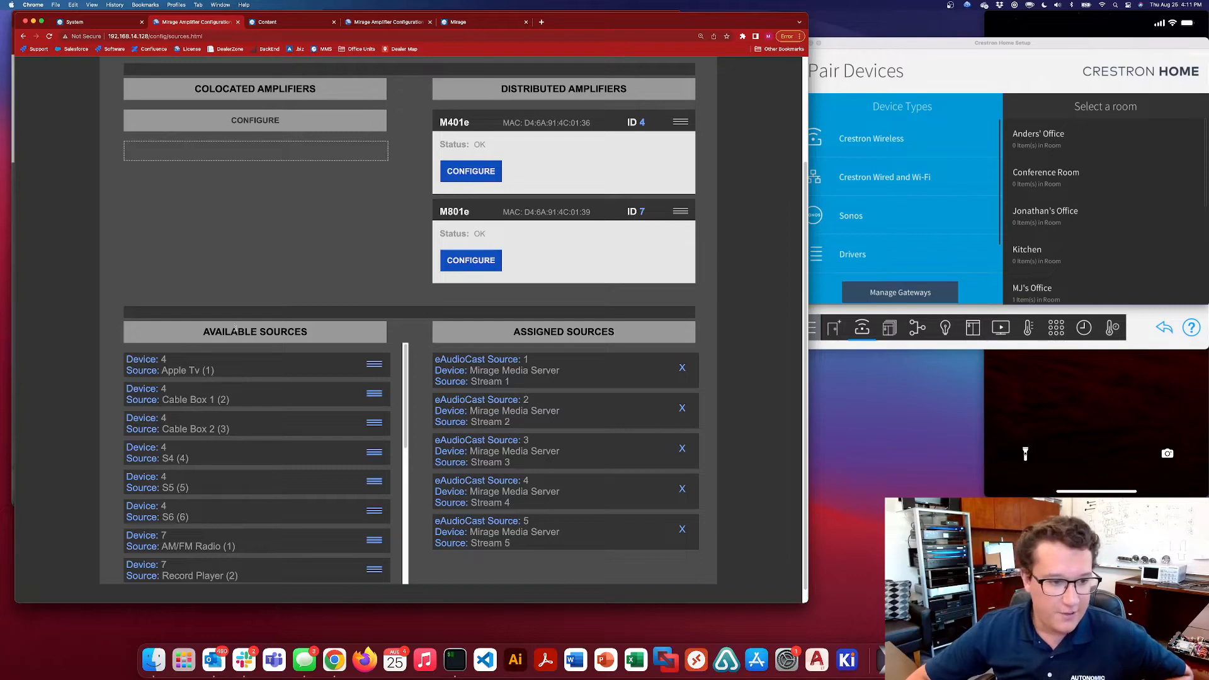
drag(203, 333, 309, 332)
click(319, 334)
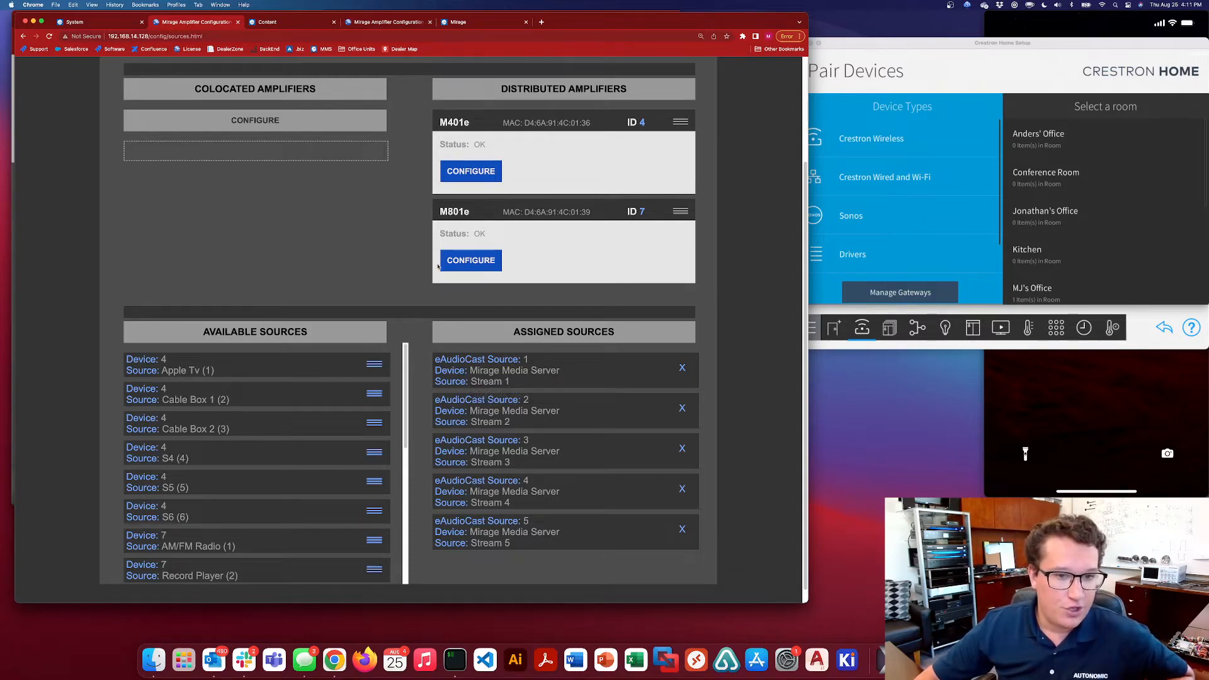
Open the M401e's source settings, and open the 401e Digital Amplifier product page on the Autonomic website in a new tab
click(477, 170)
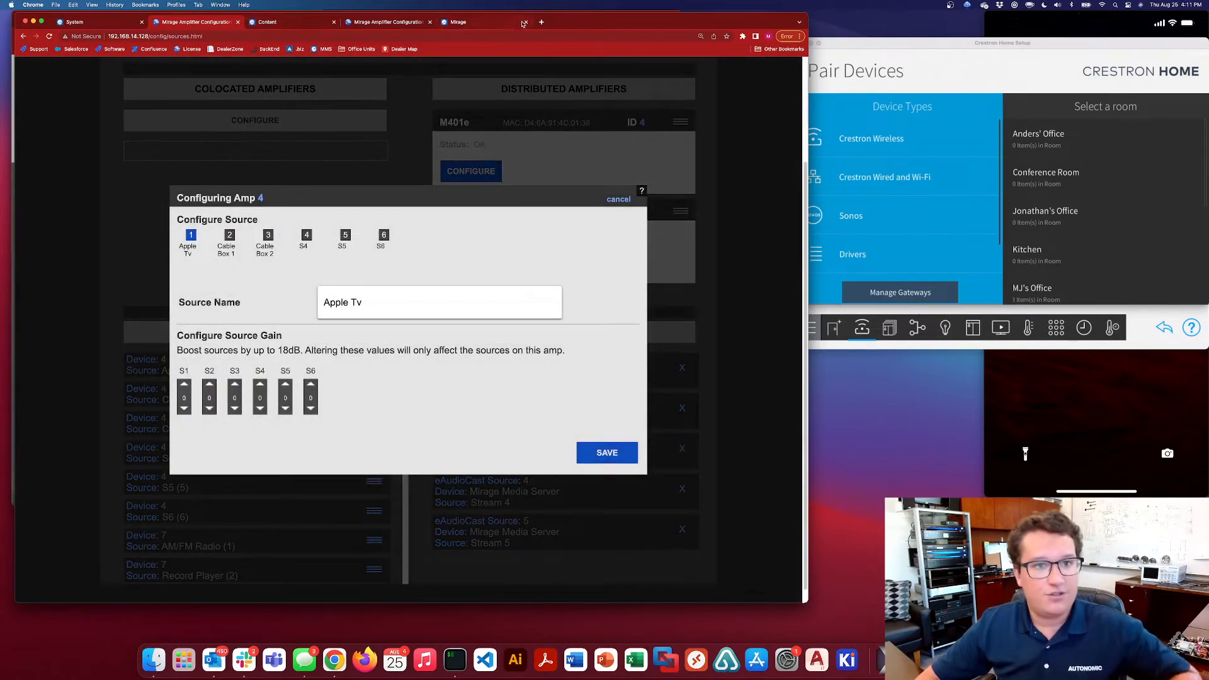
key(super+t)
click(294, 49)
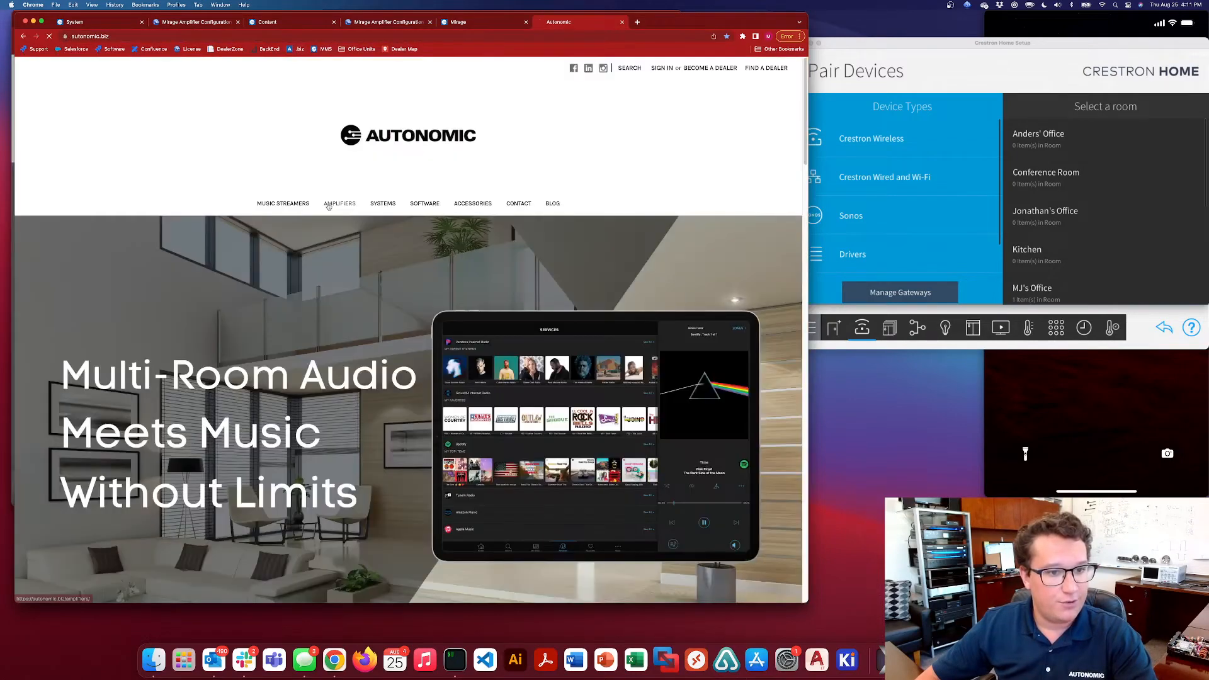
click(328, 204)
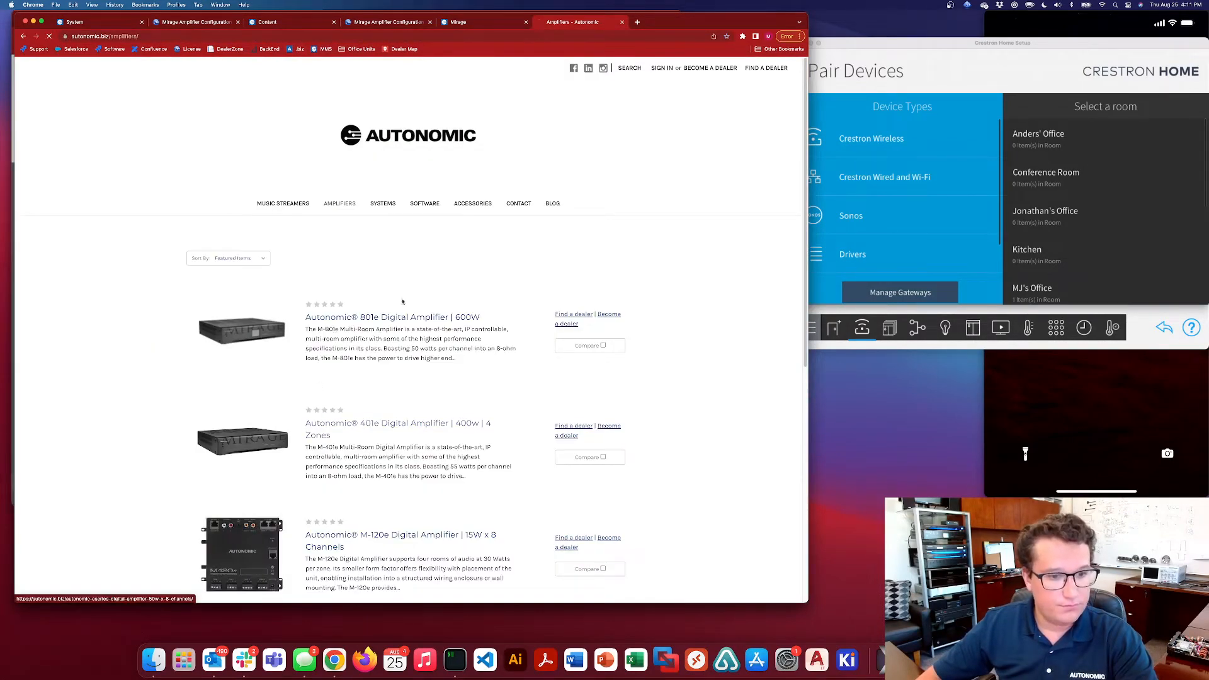
click(398, 423)
Detach the product page into its own smaller window beside the source settings and display the amplifier's rear-panel photo
drag(548, 22, 599, 232)
drag(790, 242, 859, 90)
scroll(881, 347, down, 5)
click(755, 305)
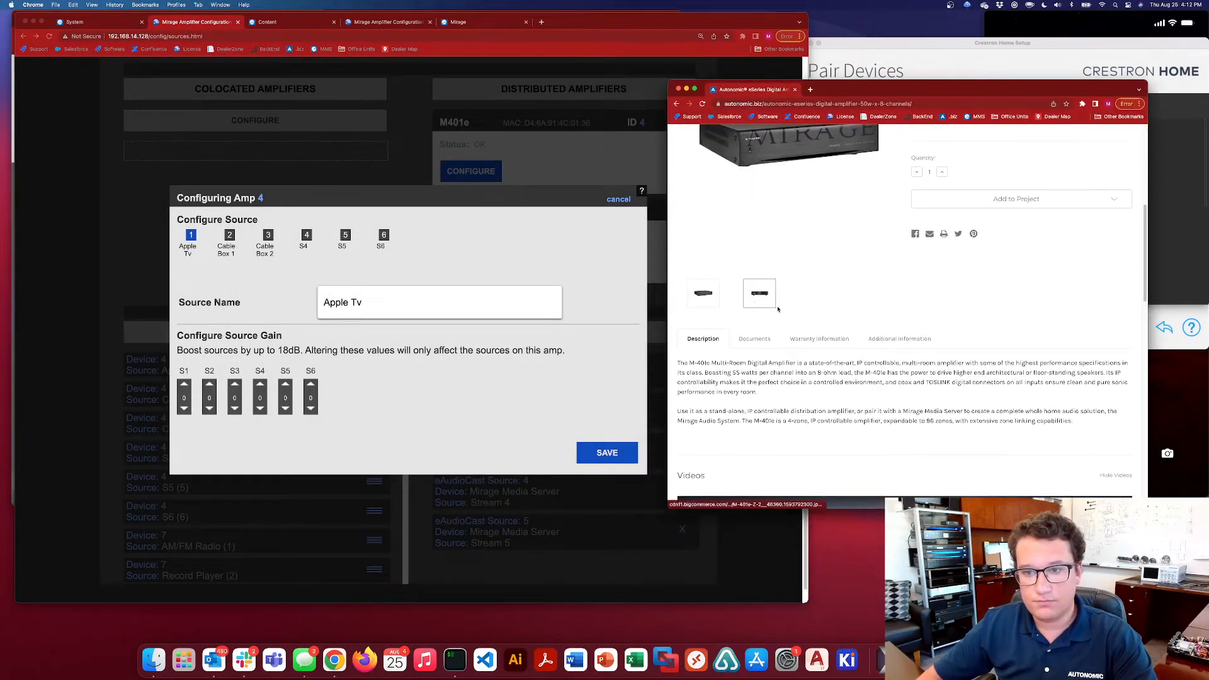
scroll(787, 345, up, 1)
scroll(787, 343, up, 2)
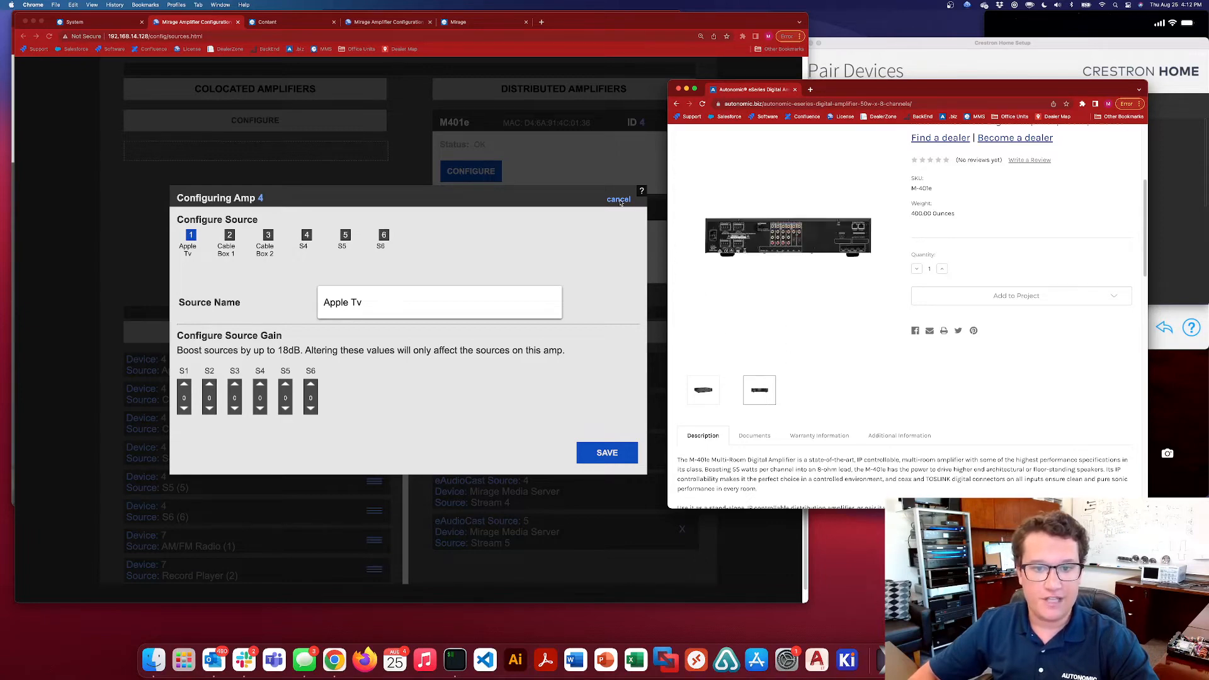
Close the M401e settings and compare the M801e's source inputs with the rear-panel photo, closing its settings without saving
click(655, 211)
click(618, 199)
click(477, 265)
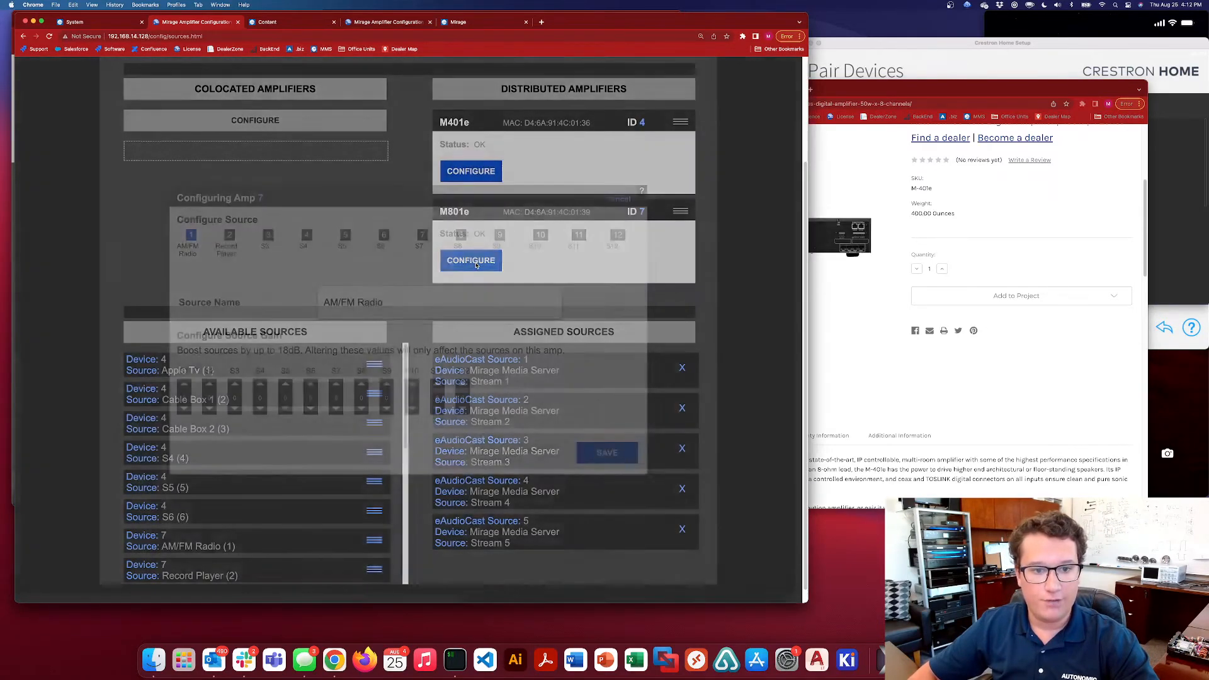
click(829, 343)
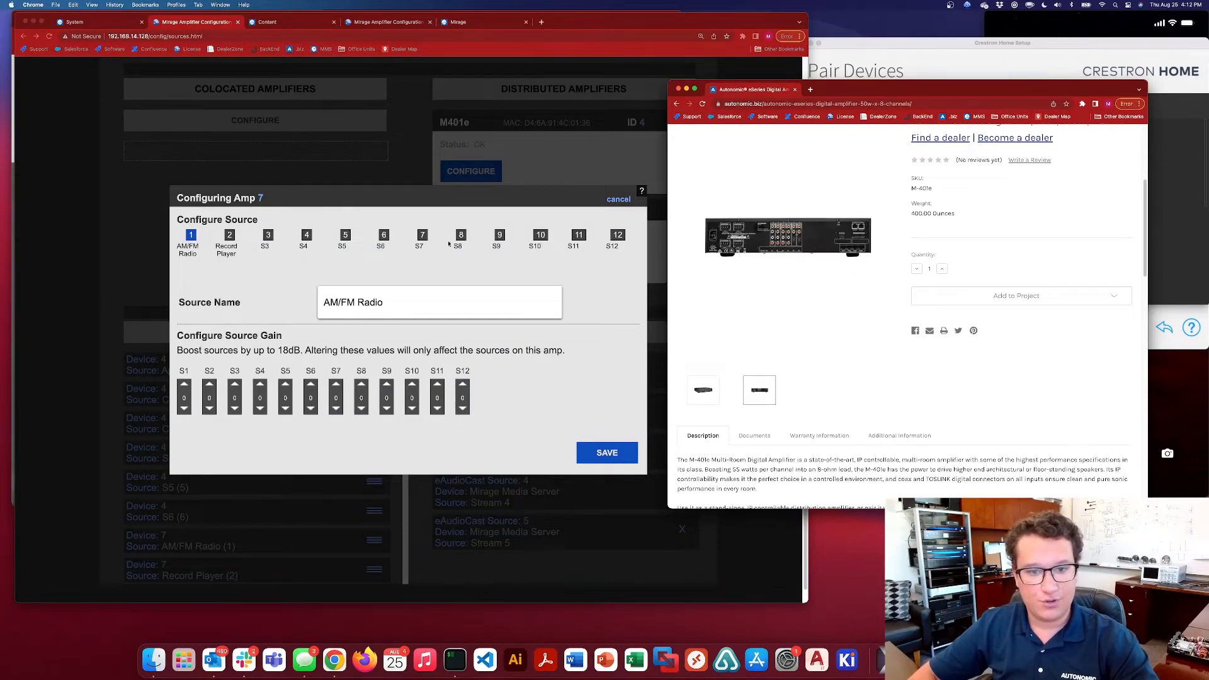
click(625, 200)
click(618, 200)
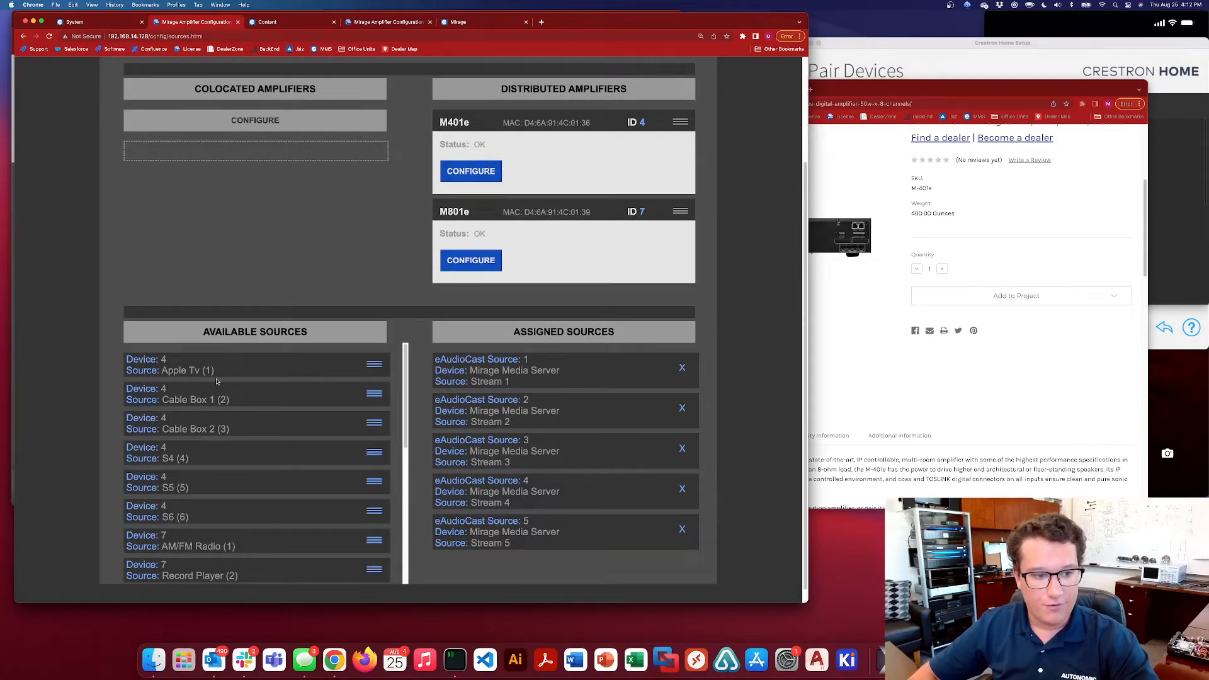
Compare the device numbers in the available sources with the distributed amplifiers' IDs and MAC addresses
mouse_move(162, 371)
mouse_down()
mouse_move(201, 371)
mouse_move(162, 371)
mouse_move(200, 372)
mouse_move(163, 371)
mouse_move(169, 363)
mouse_up()
click(165, 361)
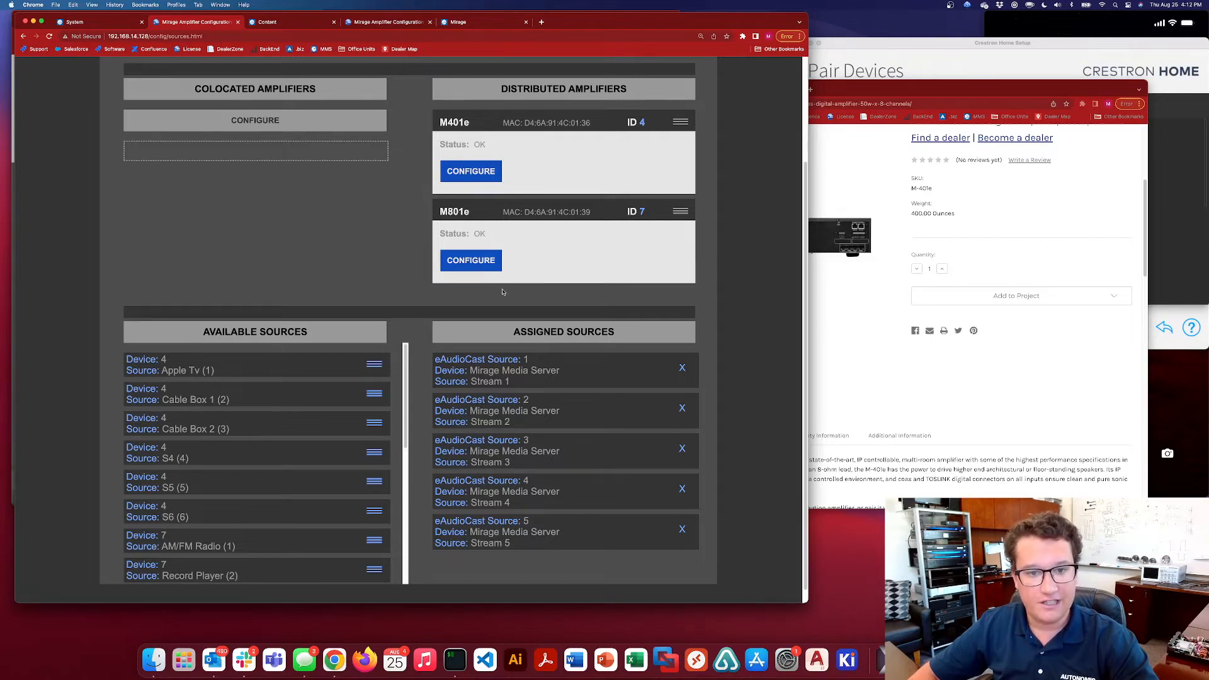
drag(525, 212, 592, 213)
click(607, 213)
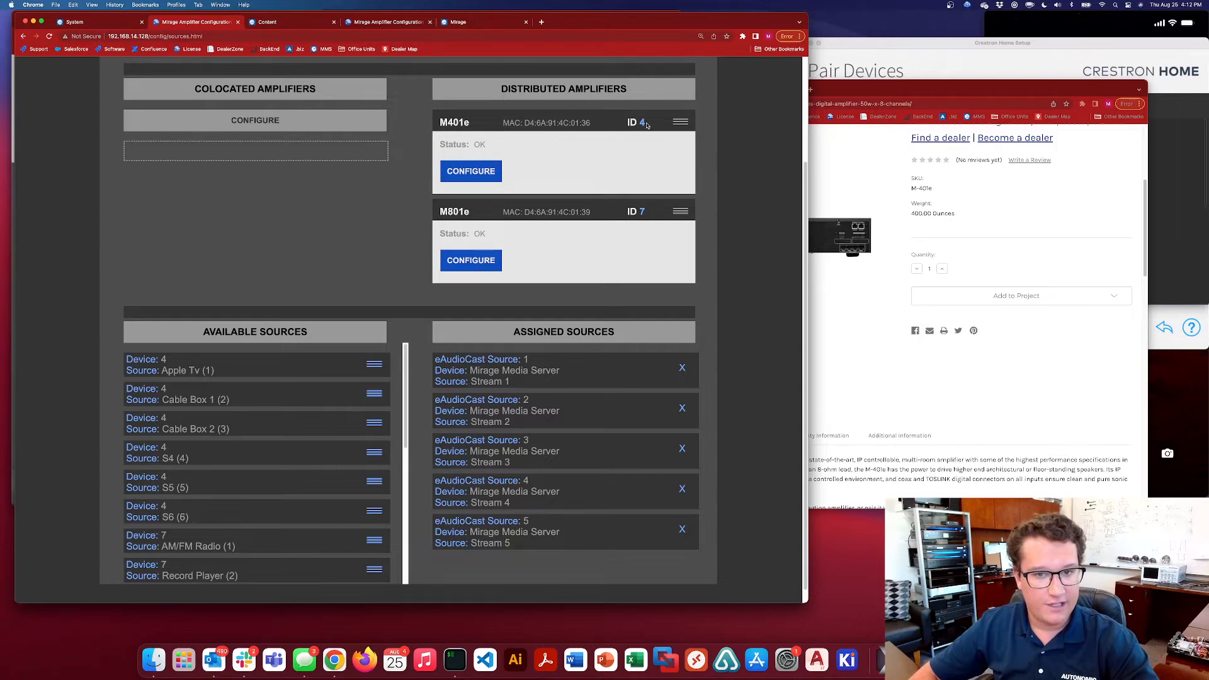
Assign device 4's Apple Tv and Cable Box 1 as eAudioCast sources 6 and 7, in that order
scroll(238, 502, down, 5)
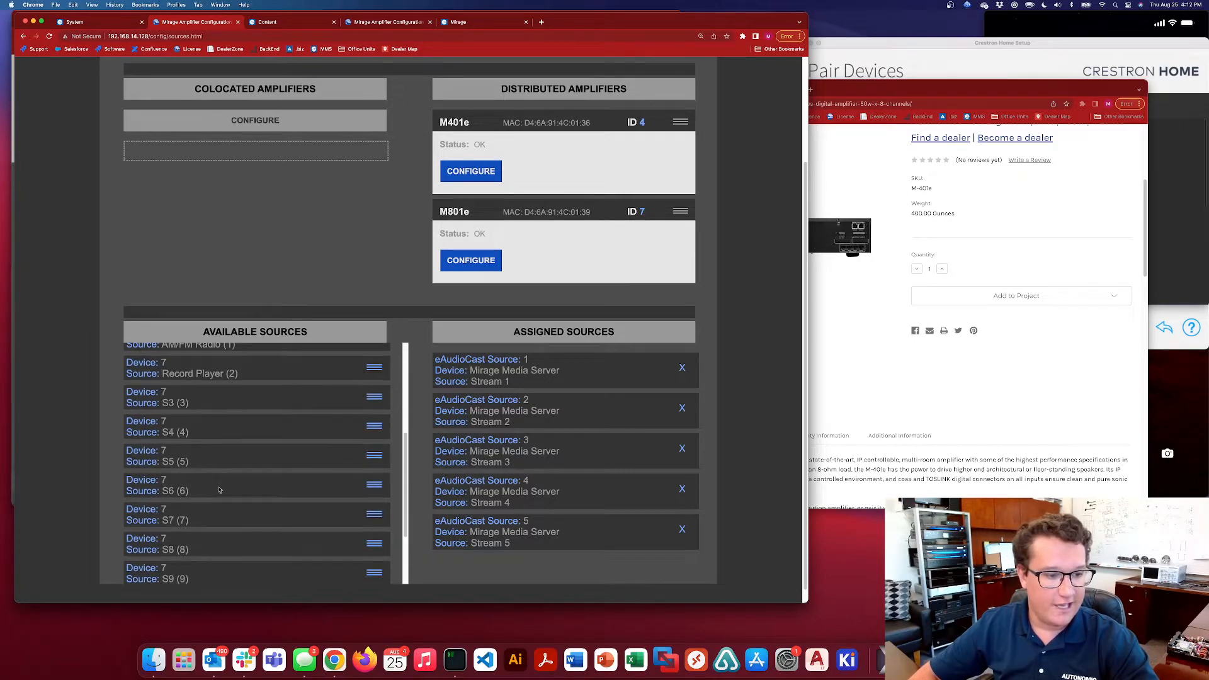
scroll(242, 486, up, 5)
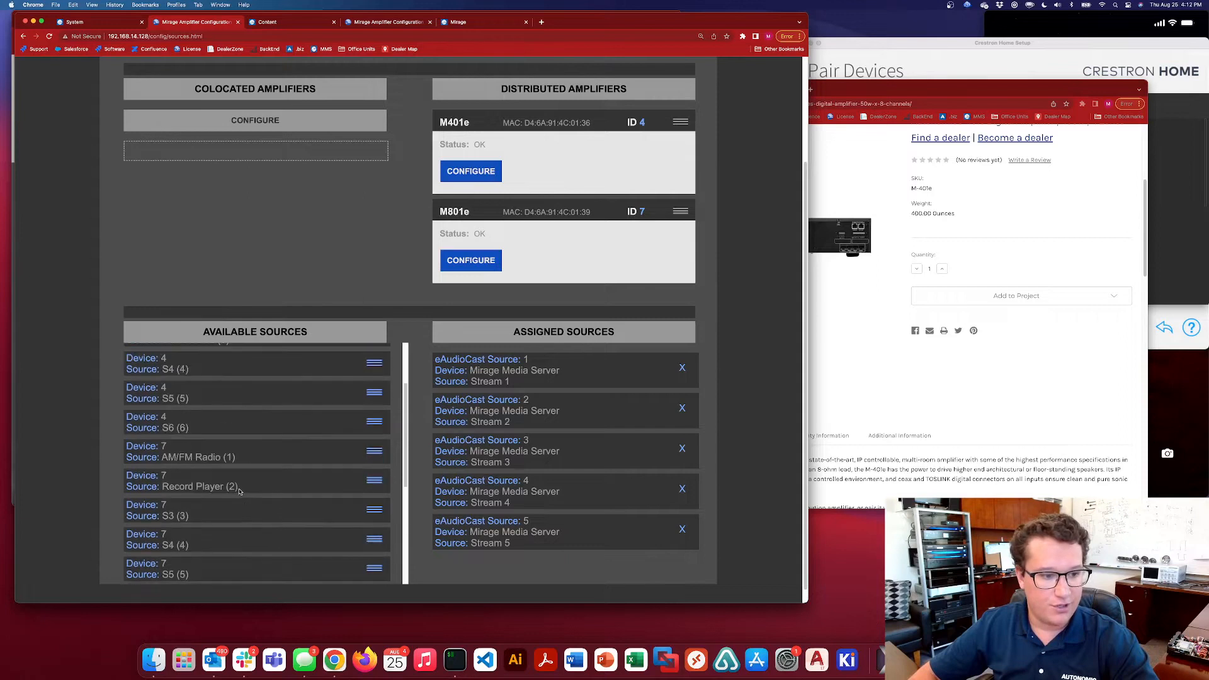
drag(374, 366, 614, 570)
scroll(295, 463, down, 3)
scroll(340, 432, up, 3)
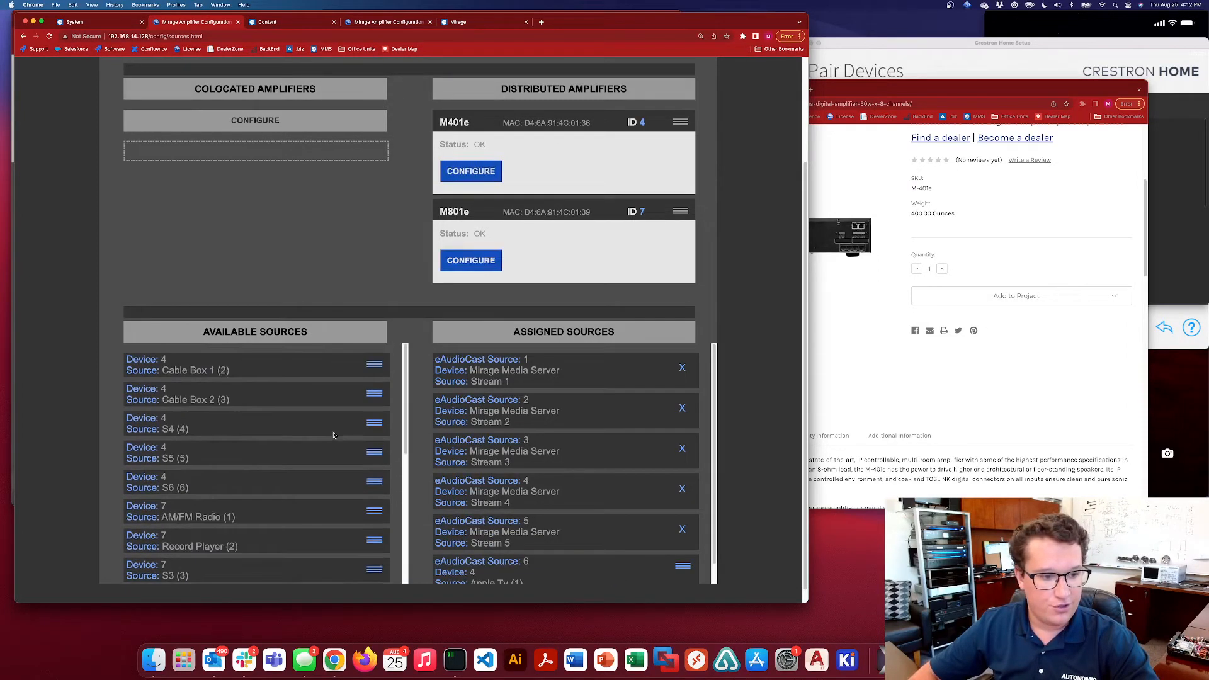
drag(374, 365, 649, 556)
scroll(648, 557, down, 2)
drag(680, 505, 683, 570)
Assign device 4's Cable Box 2 as eAudioCast source 8, after Cable Box 1
scroll(626, 510, down, 1)
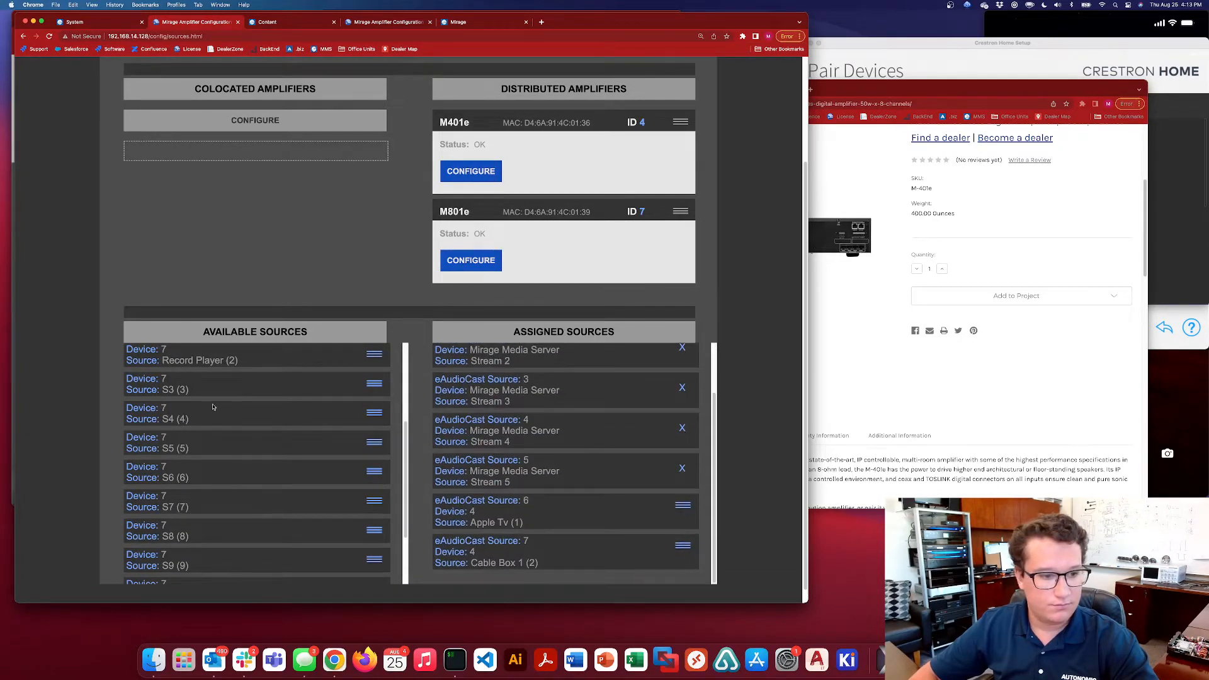
scroll(213, 407, up, 5)
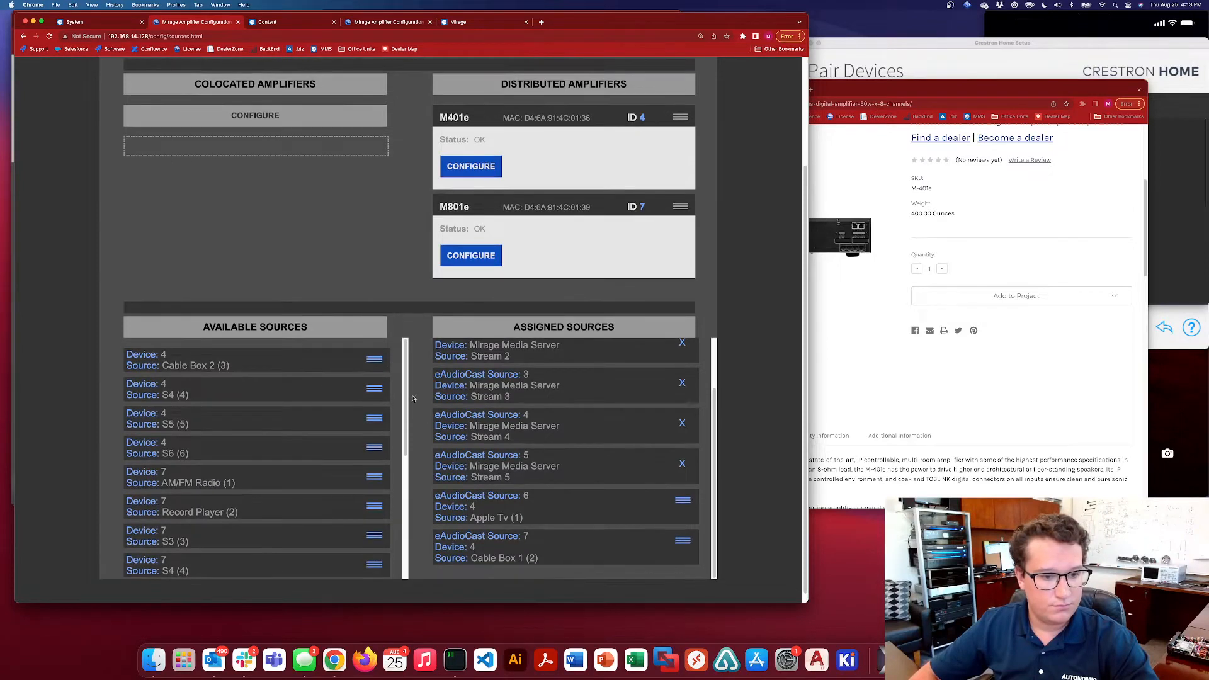
drag(374, 364, 644, 574)
scroll(296, 449, up, 5)
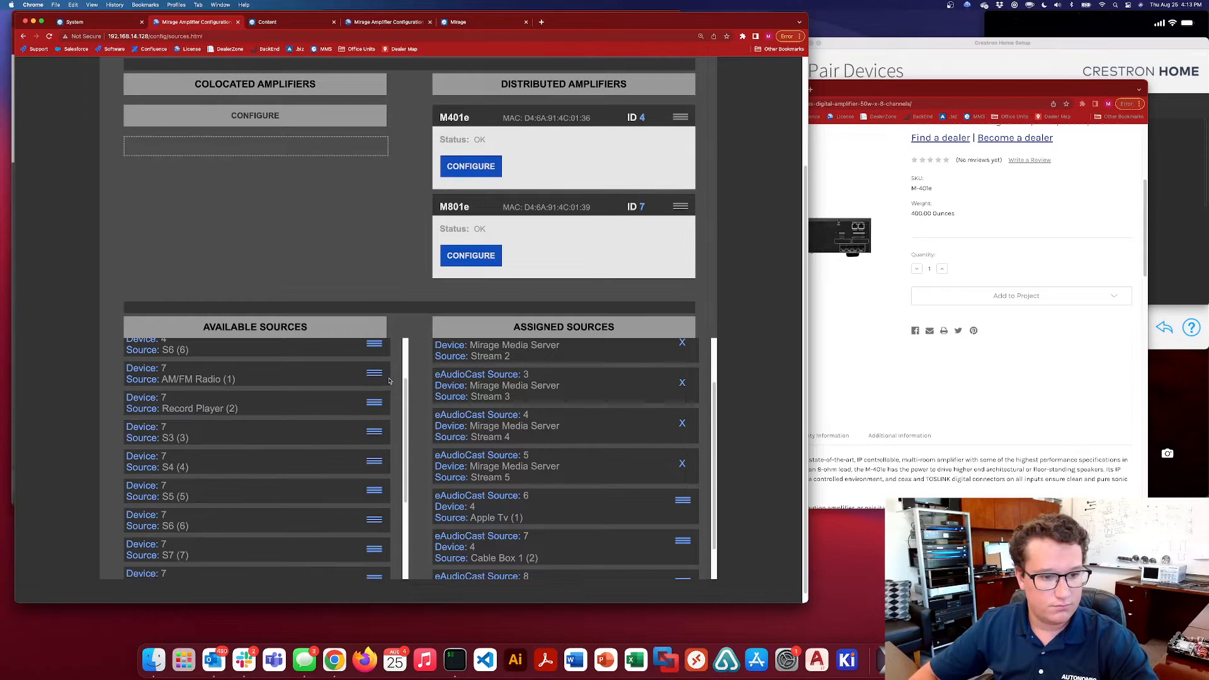
scroll(534, 455, down, 2)
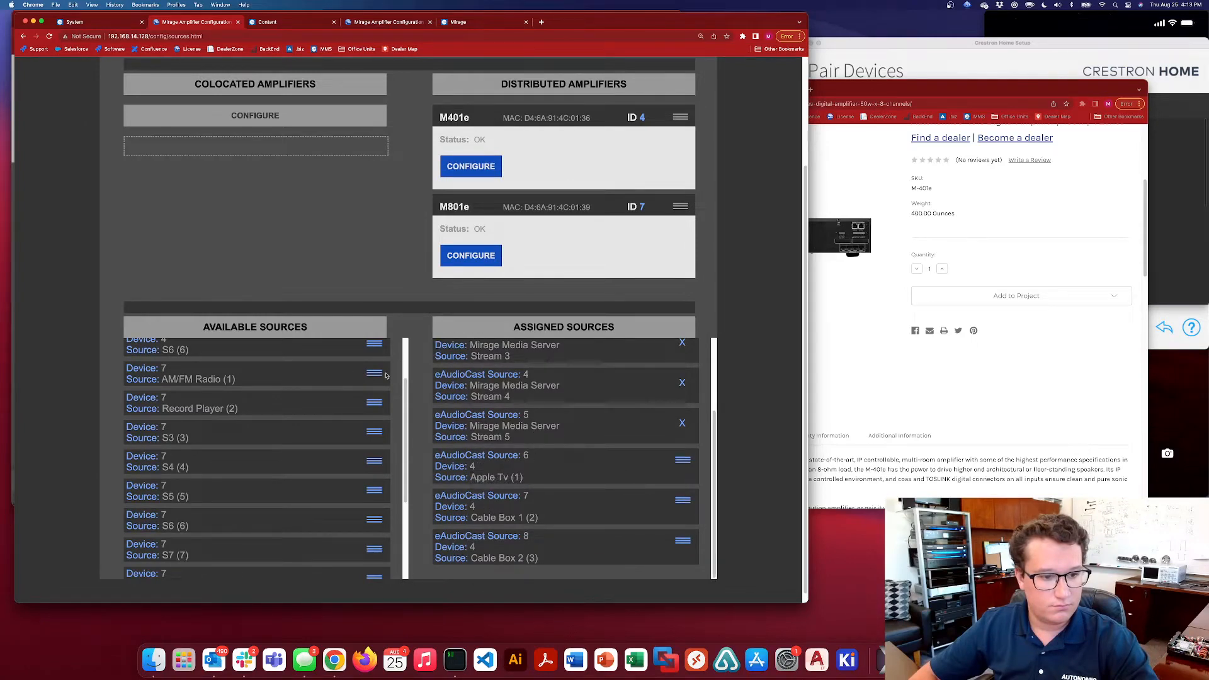
Assign device 7's AM/FM Radio and Record Player as eAudioCast sources 9 and 10, in that order
drag(386, 376, 652, 578)
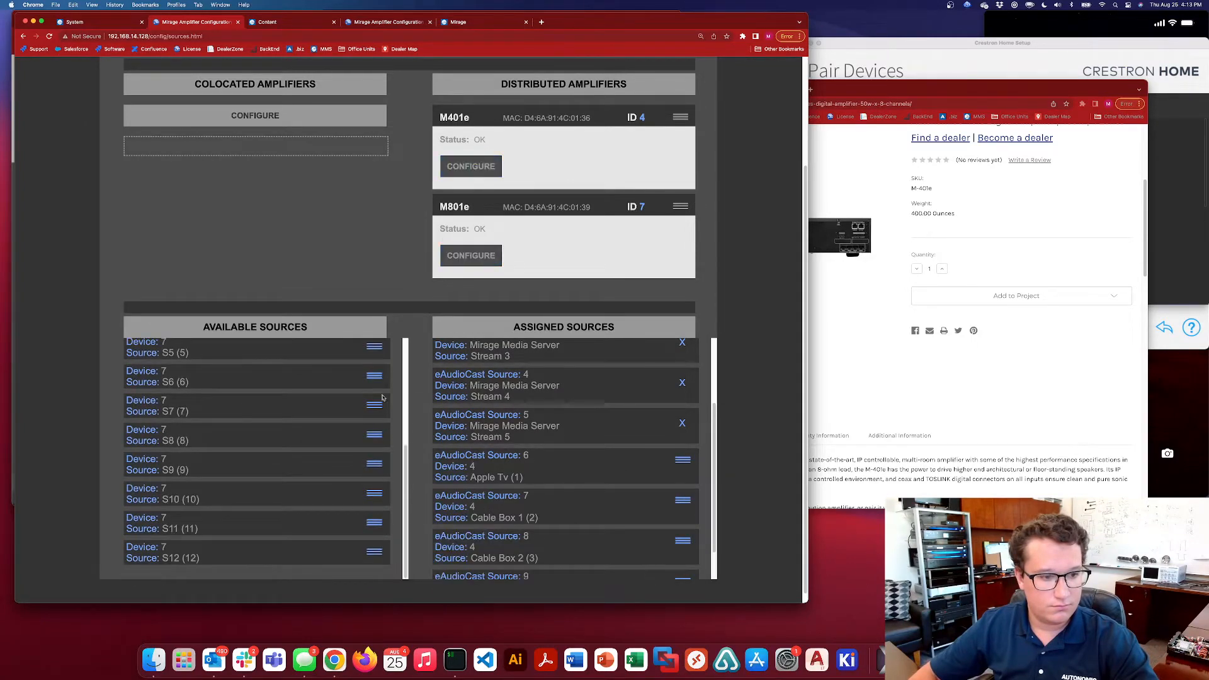
scroll(311, 395, up, 3)
drag(377, 359, 602, 513)
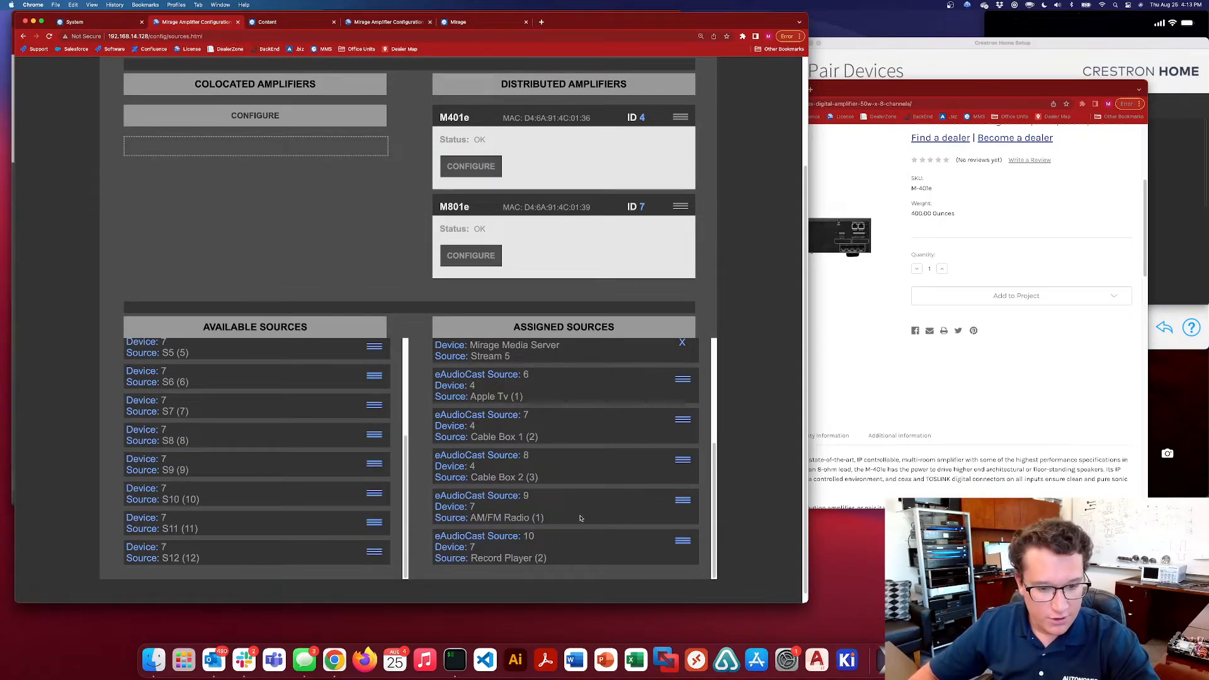
Review the complete order of the assigned eAudioCast sources, from the media server streams through the local inputs of devices 4 and 7
scroll(498, 436, up, 5)
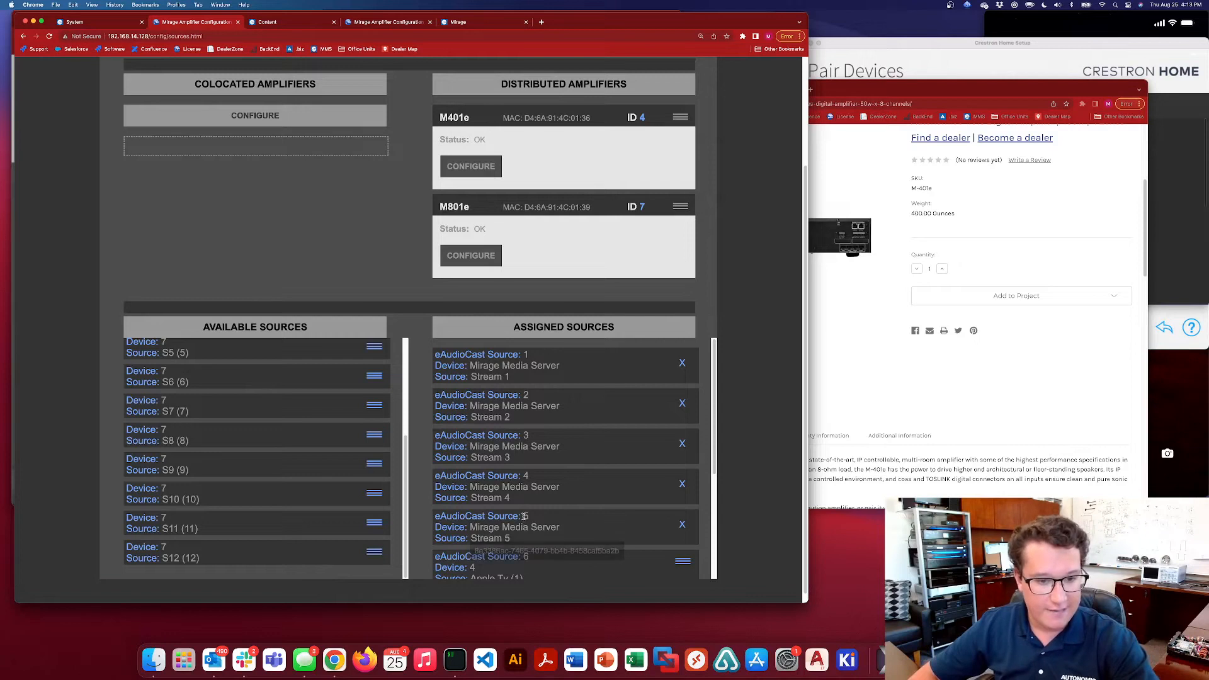
scroll(539, 486, down, 6)
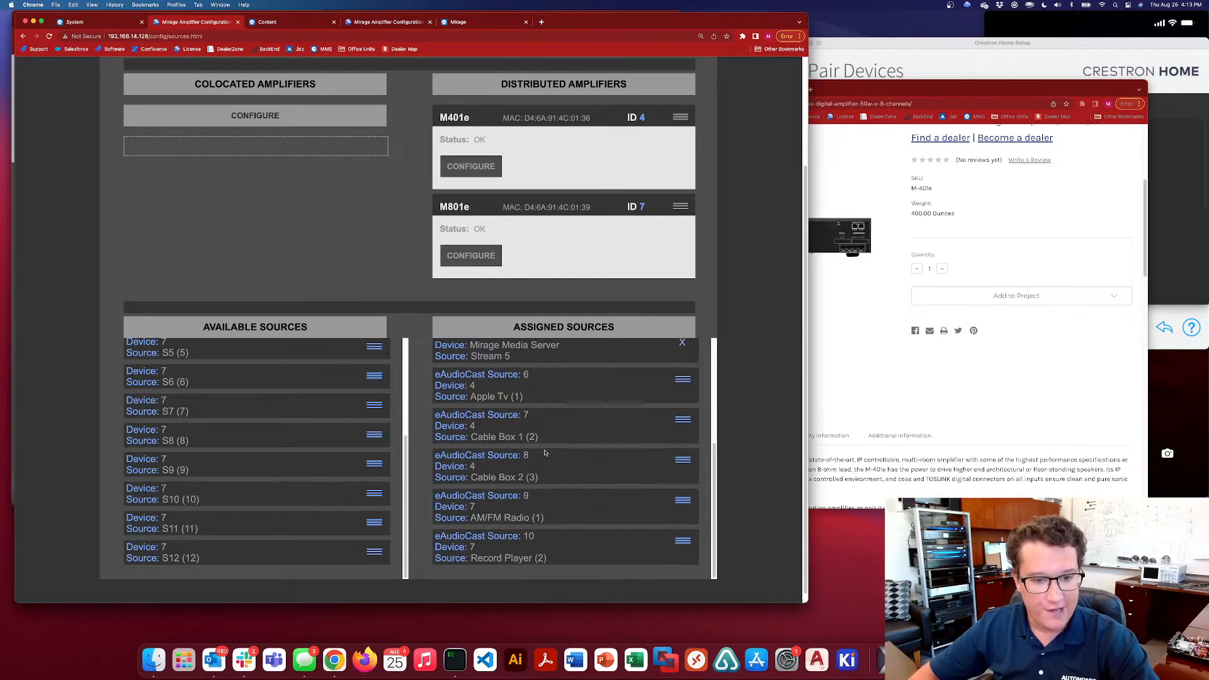
drag(435, 374, 560, 524)
click(425, 466)
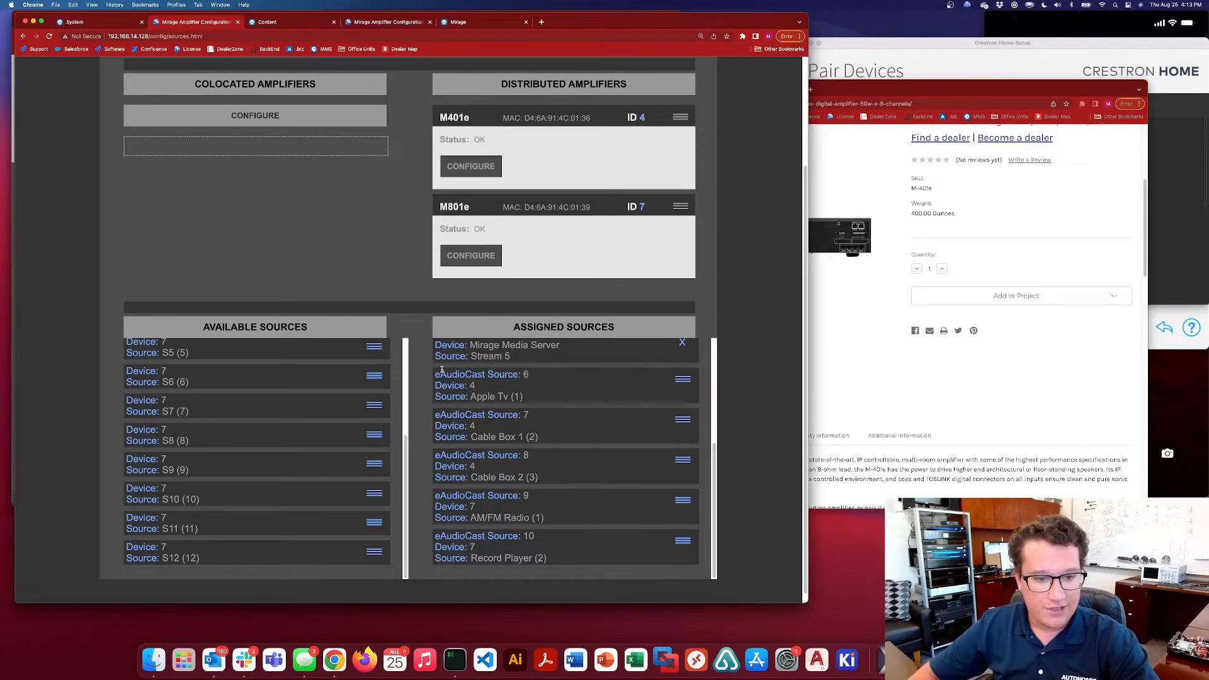
drag(434, 374, 529, 376)
click(539, 387)
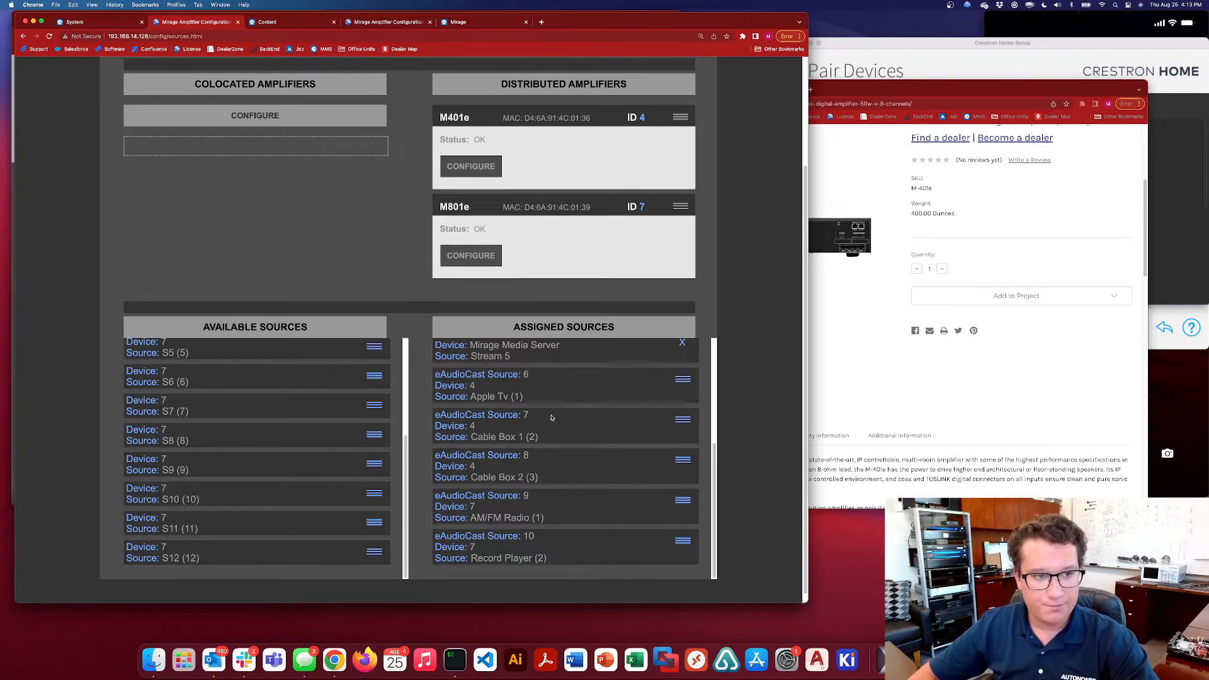
scroll(552, 418, up, 5)
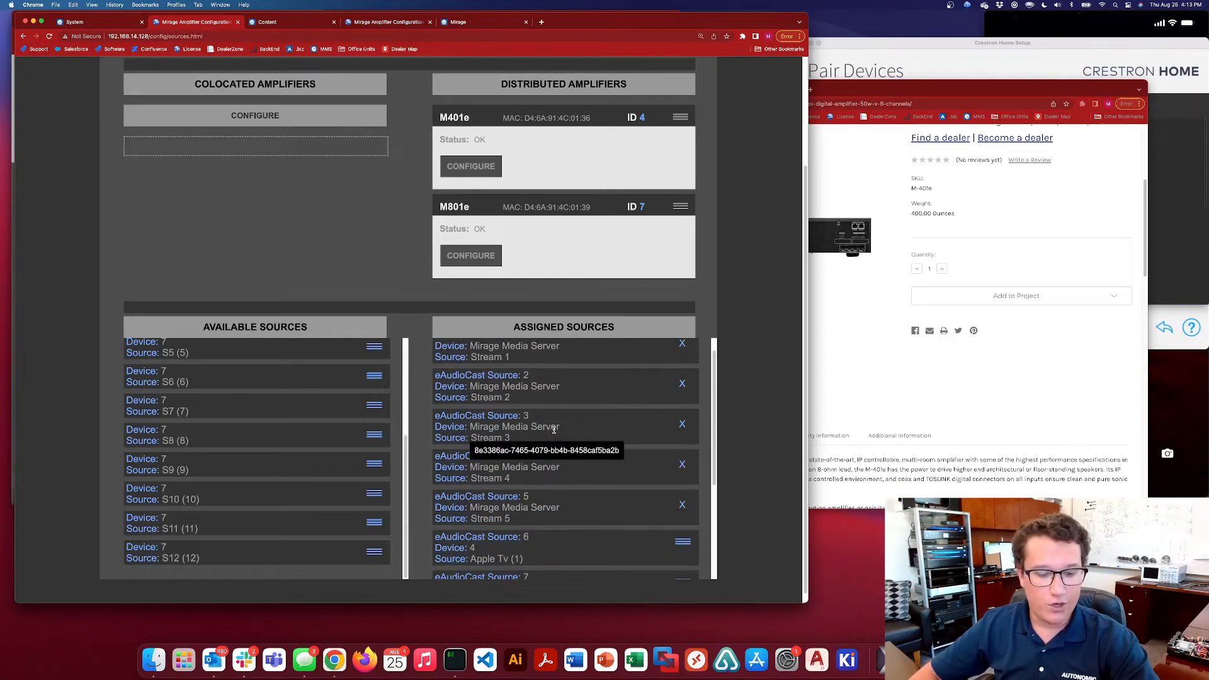
scroll(553, 429, up, 1)
scroll(375, 305, up, 3)
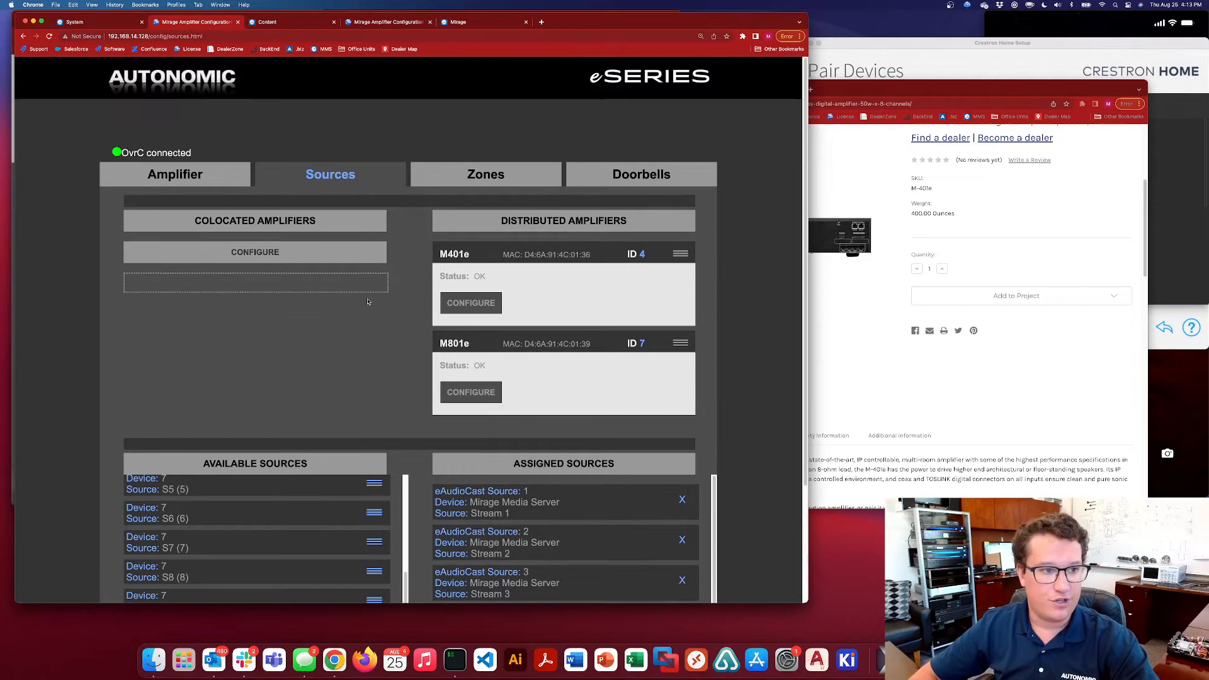
scroll(369, 301, down, 1)
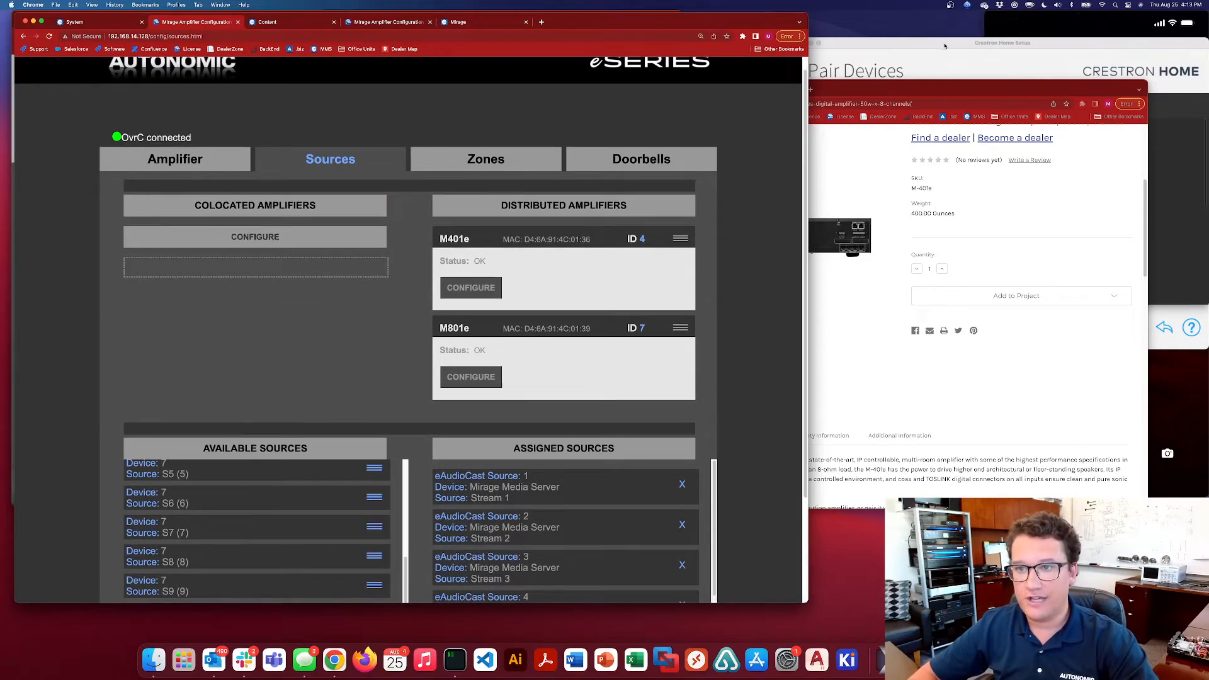
Switch to Crestron Home Setup and place its window over the amplifier configuration page, sized to fit its contents
drag(944, 46, 647, 50)
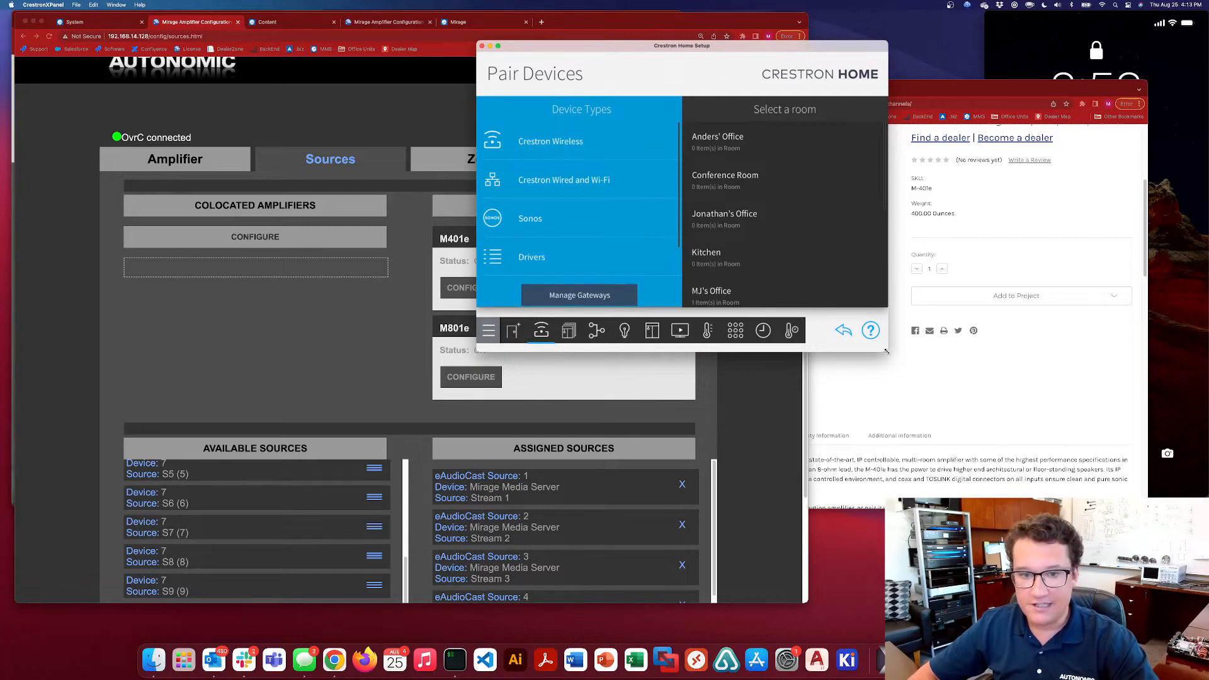
drag(888, 351, 914, 378)
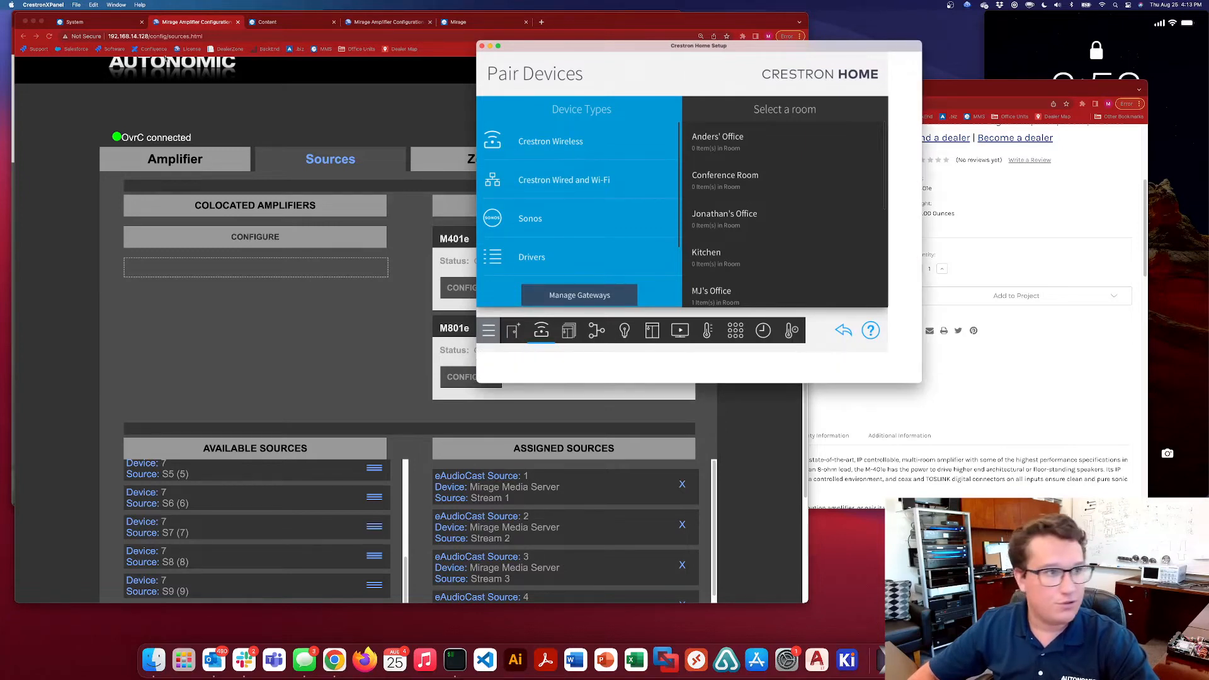
click(108, 5)
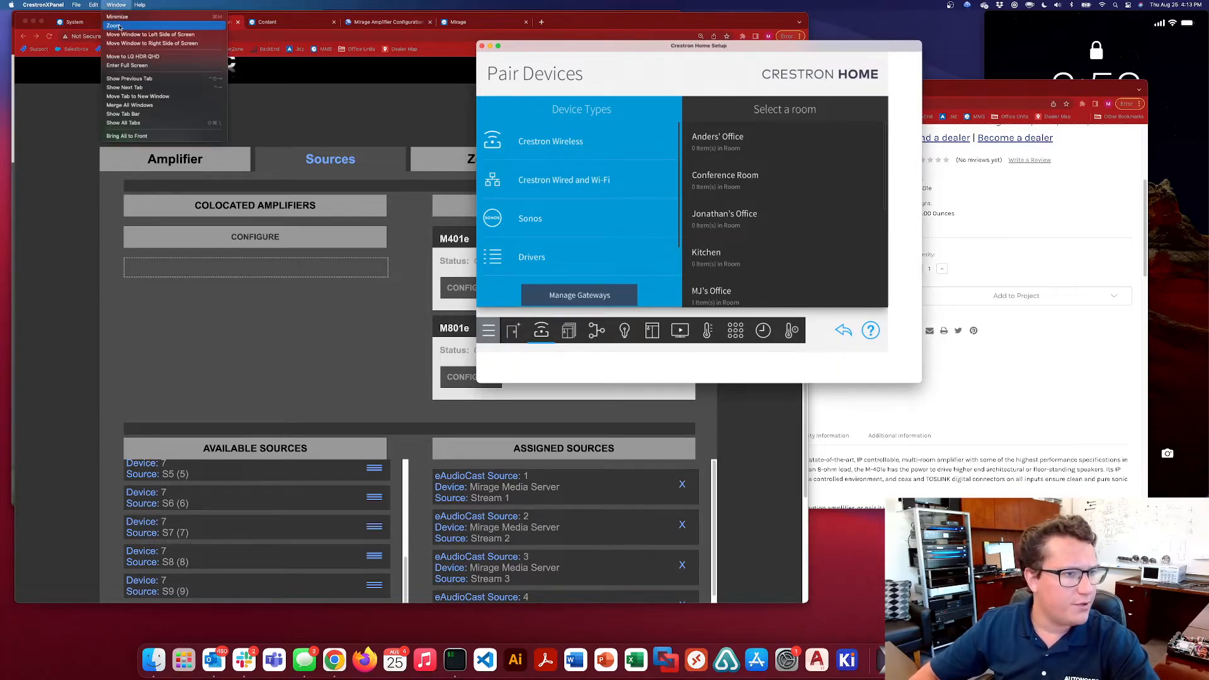
click(120, 27)
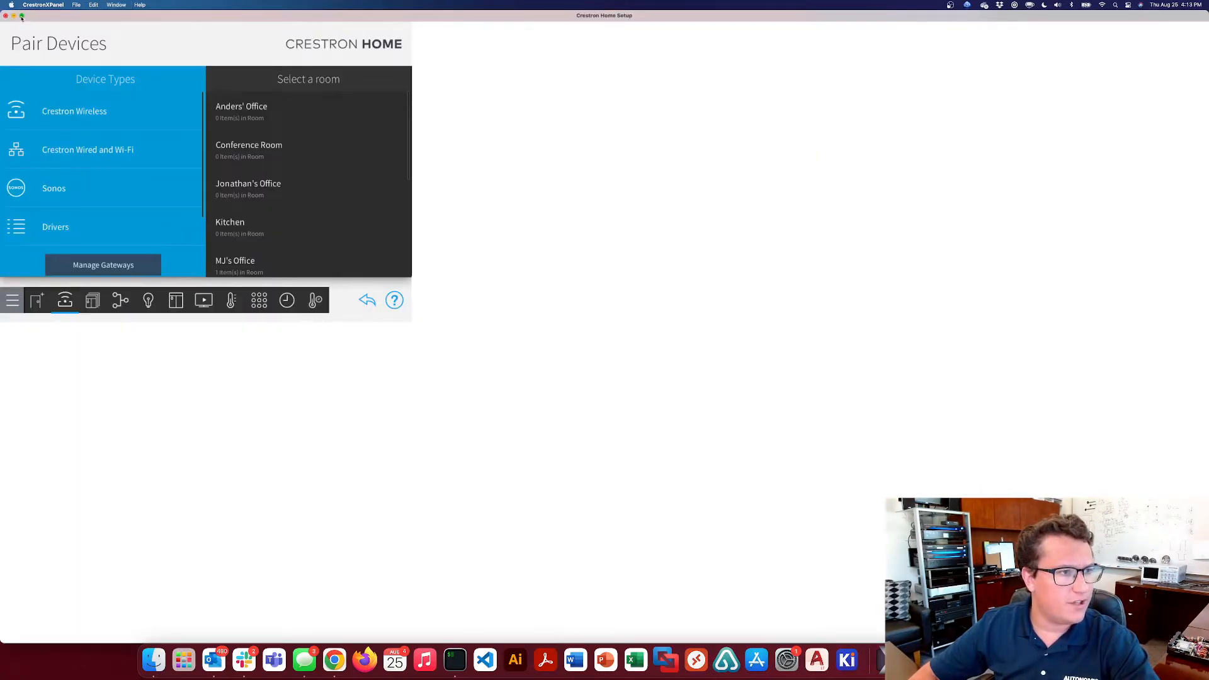
drag(3, 12, 639, 149)
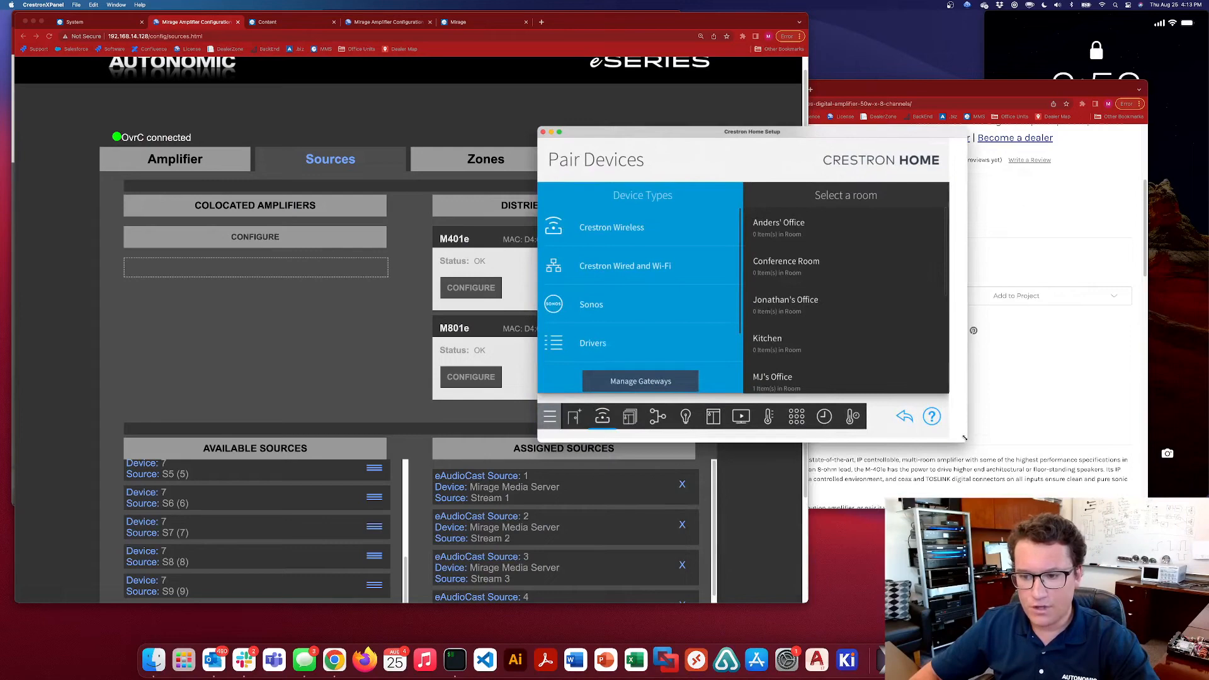
drag(964, 439, 949, 436)
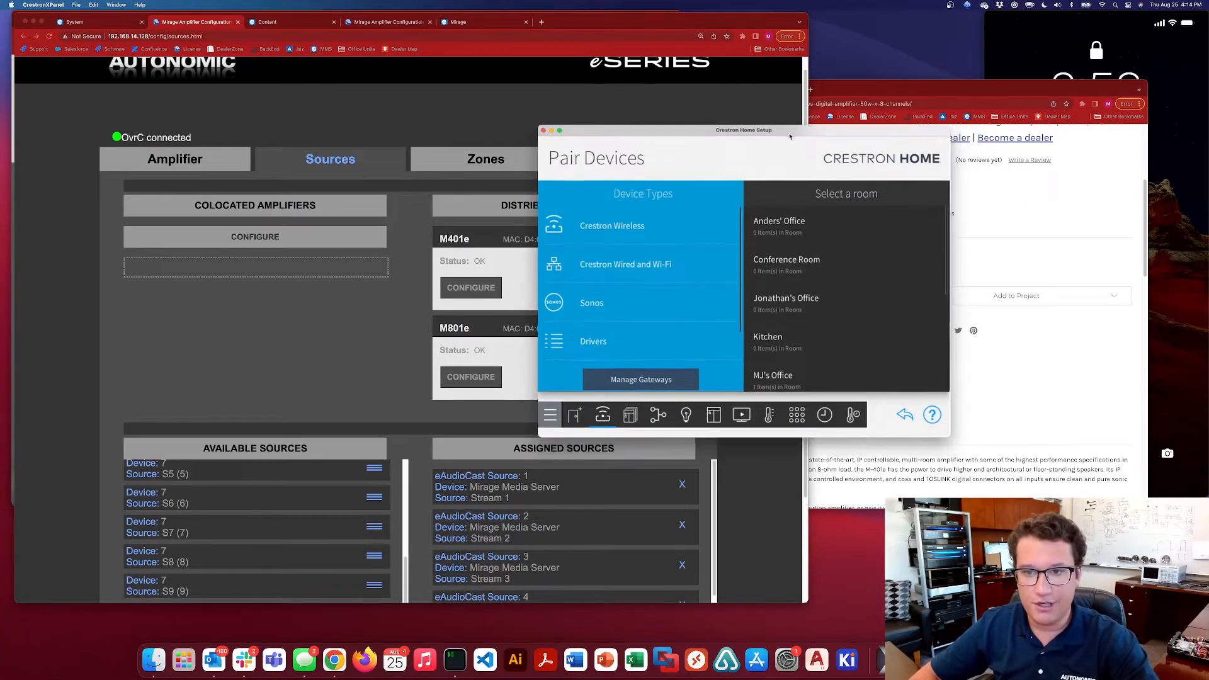
drag(802, 133, 816, 84)
Review the rooms in the current house and in the device pairing room list, looking into the office that already contains an item
click(591, 372)
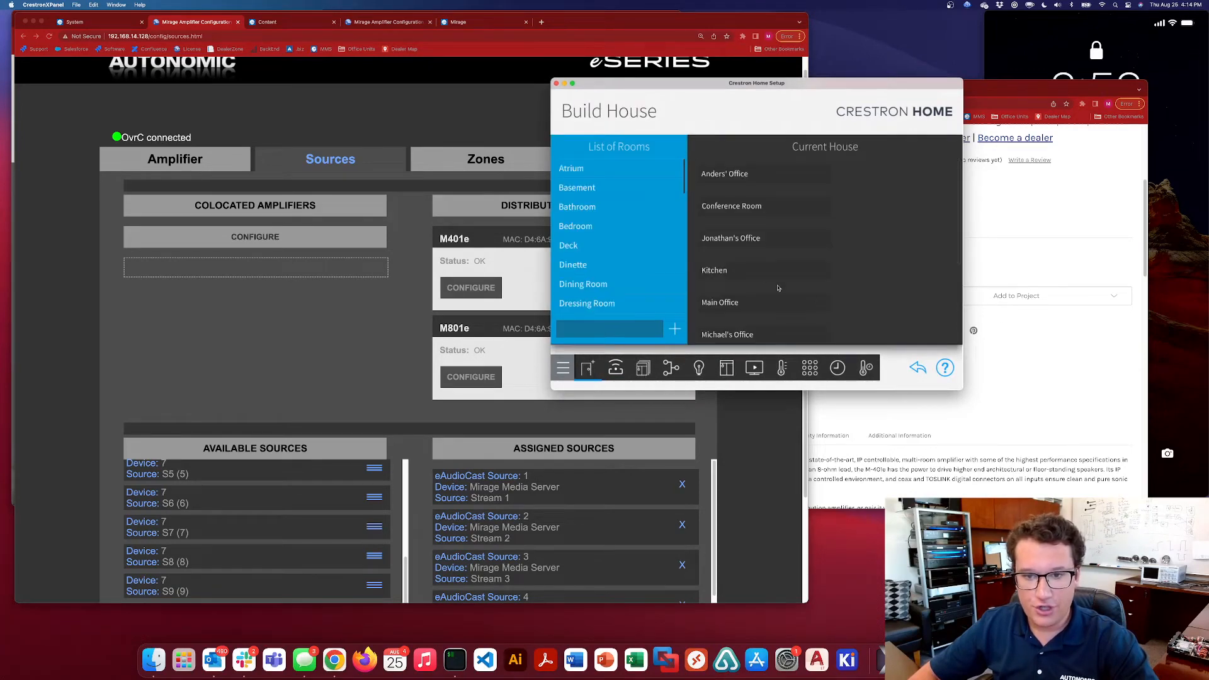
drag(779, 288, 796, 153)
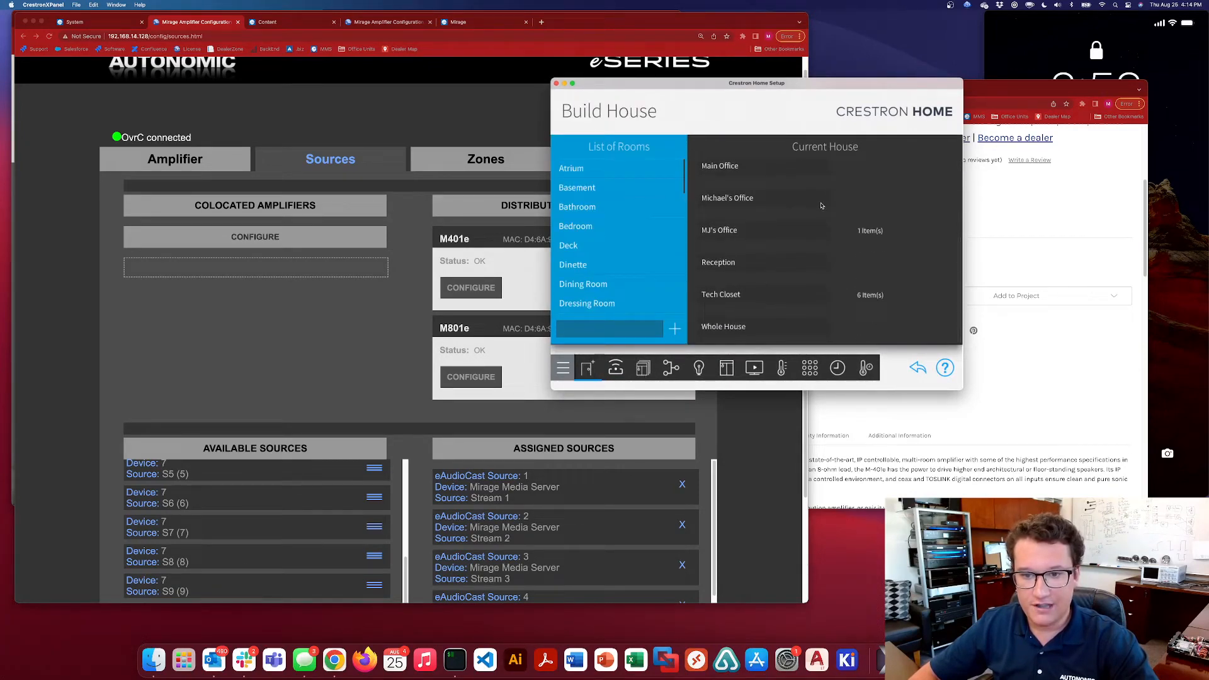
click(614, 373)
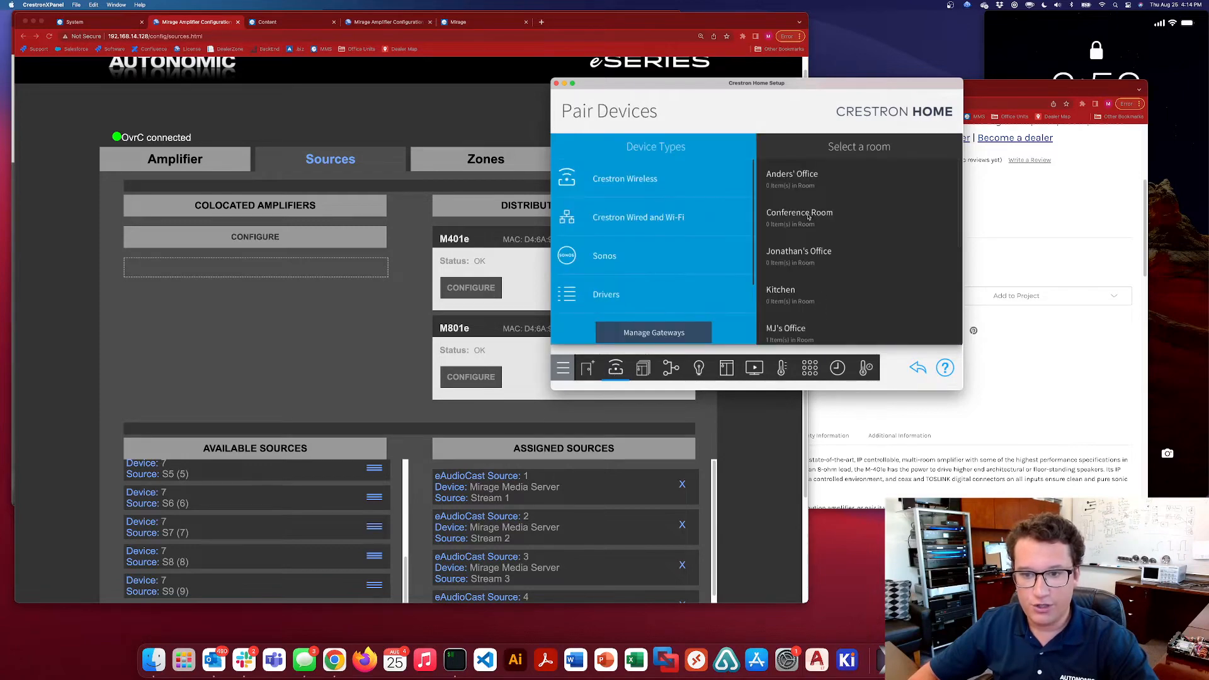
scroll(871, 296, down, 4)
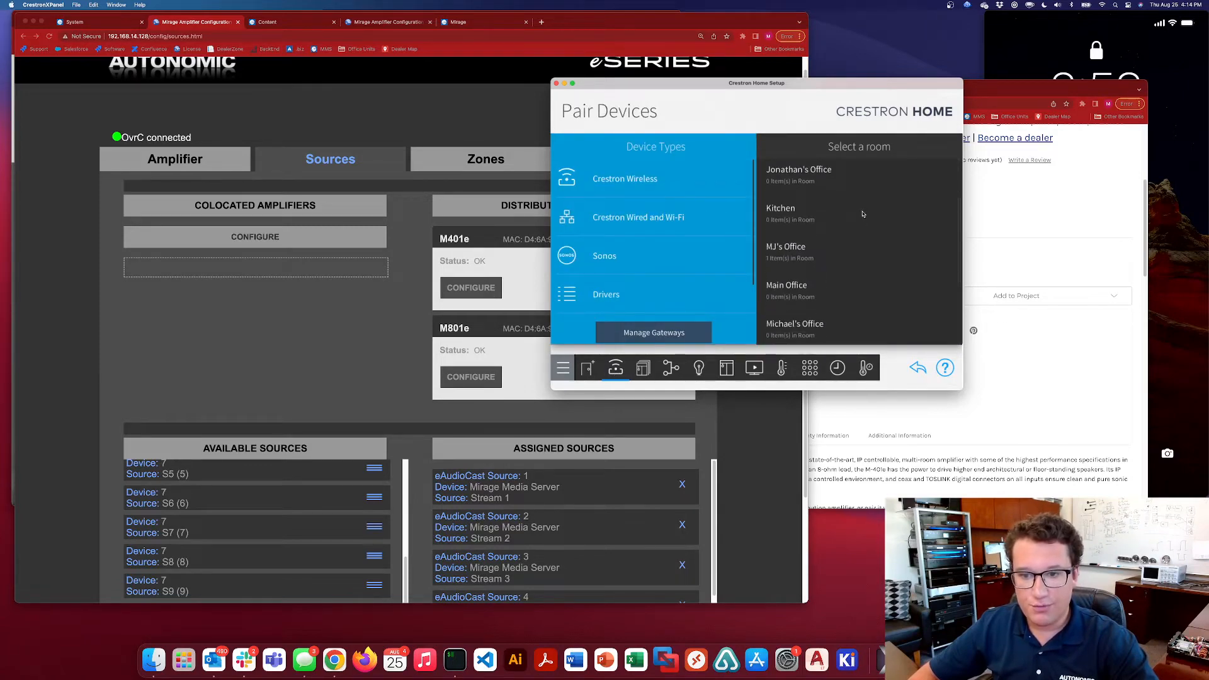
scroll(832, 291, down, 3)
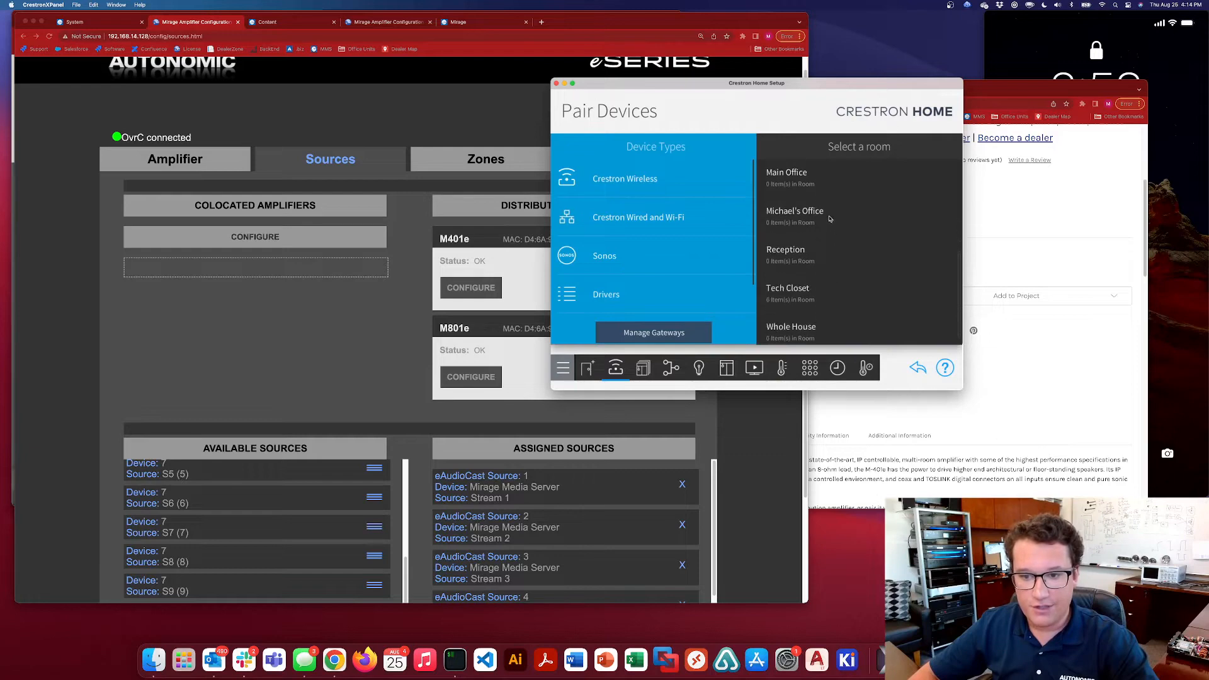
scroll(837, 274, up, 3)
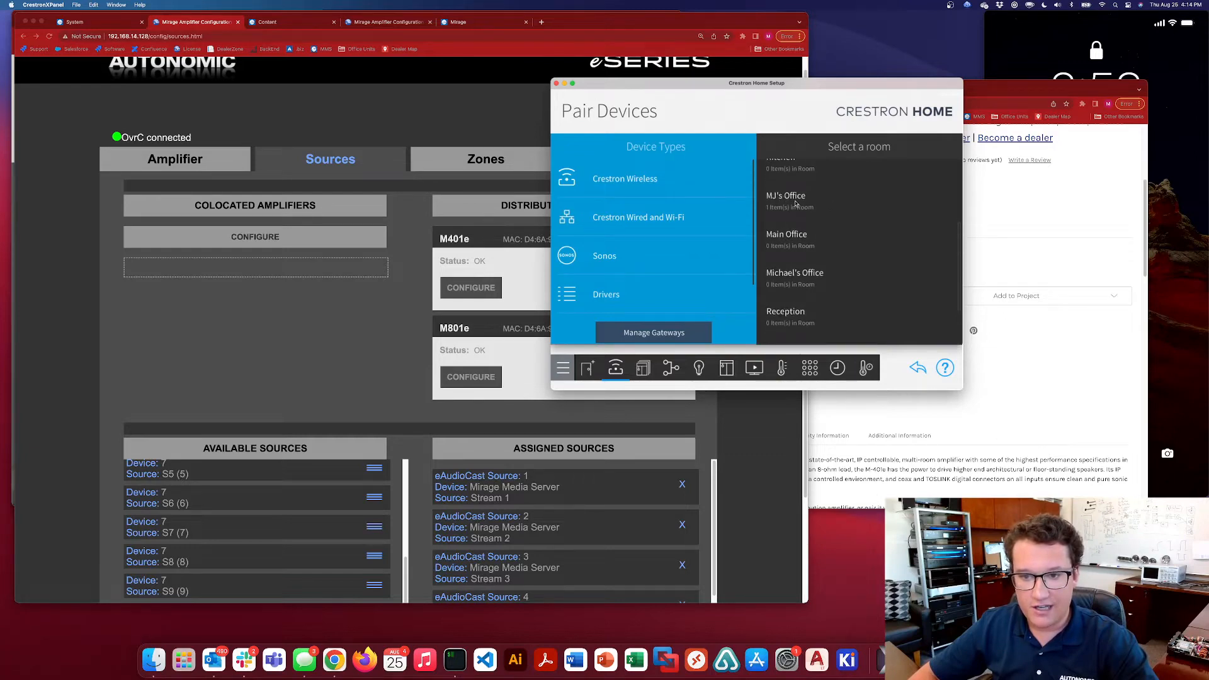
click(795, 200)
click(767, 146)
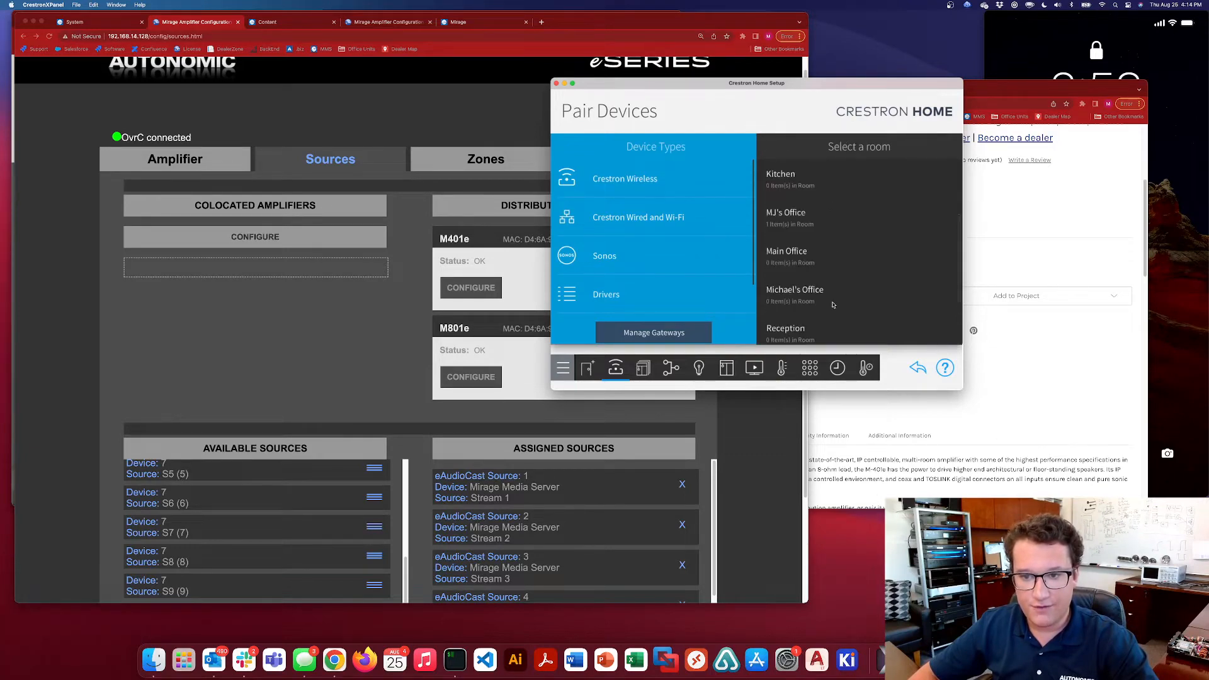
Open the Tech Closet for device pairing and review its uncontrolled A/V sources and the MMS Commands device
scroll(803, 286, down, 3)
click(795, 287)
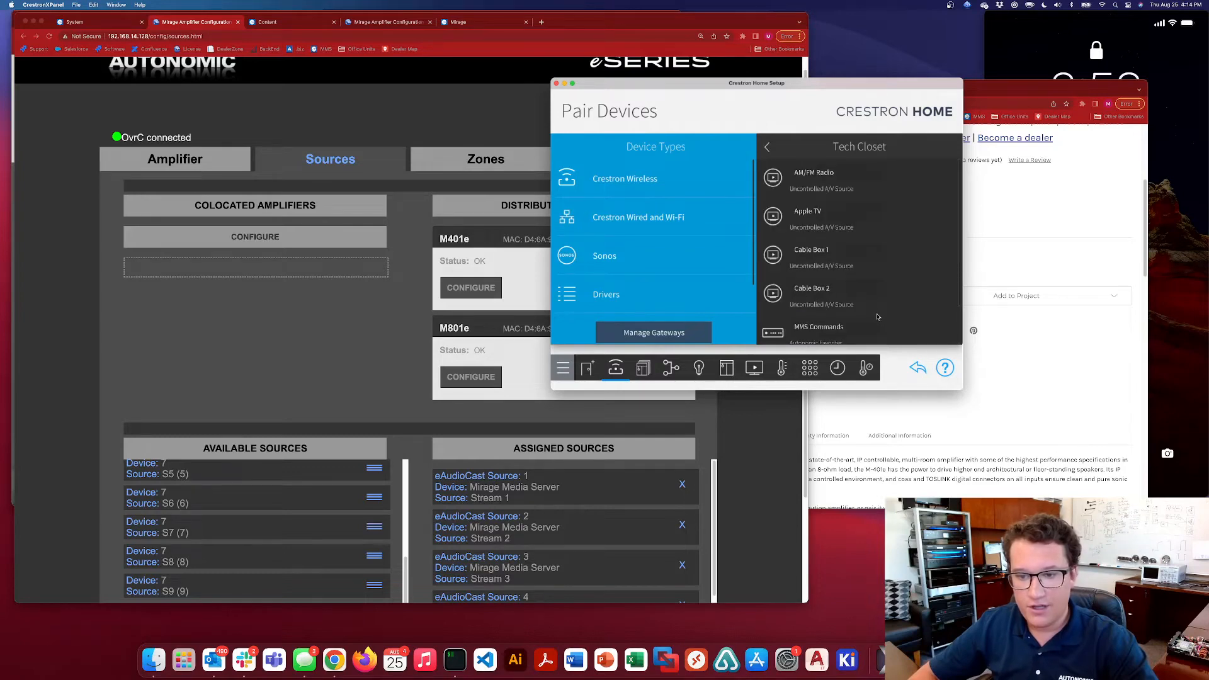
drag(878, 316, 874, 274)
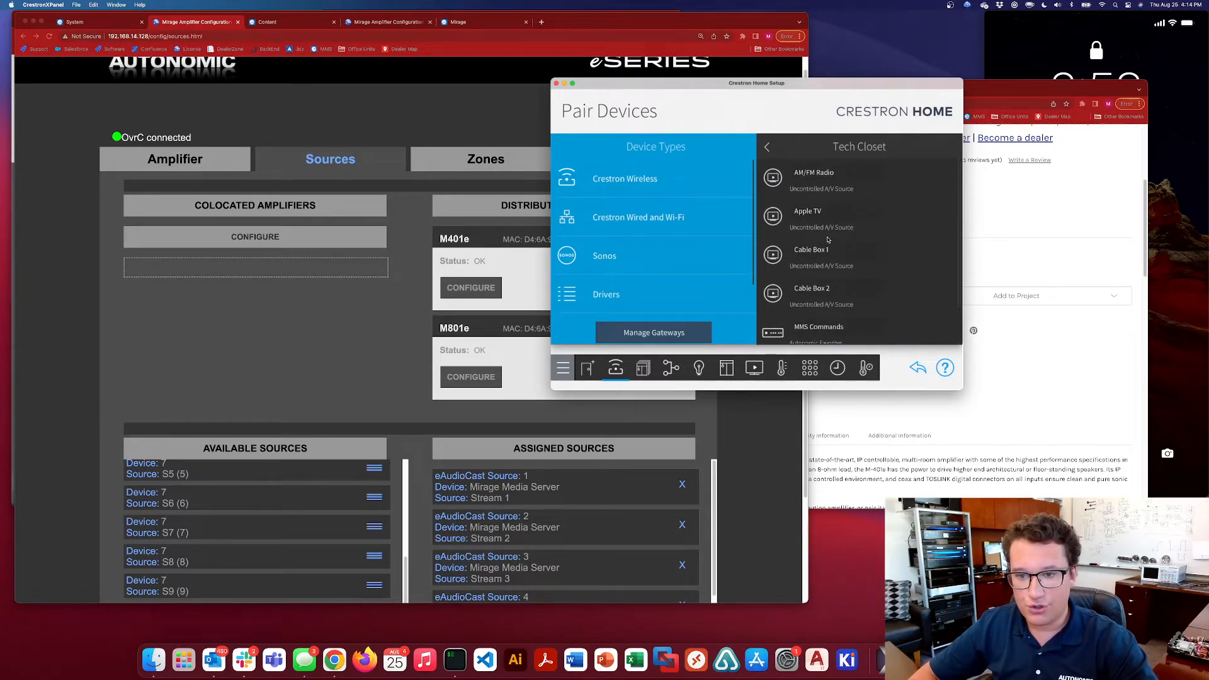
drag(839, 287, 842, 222)
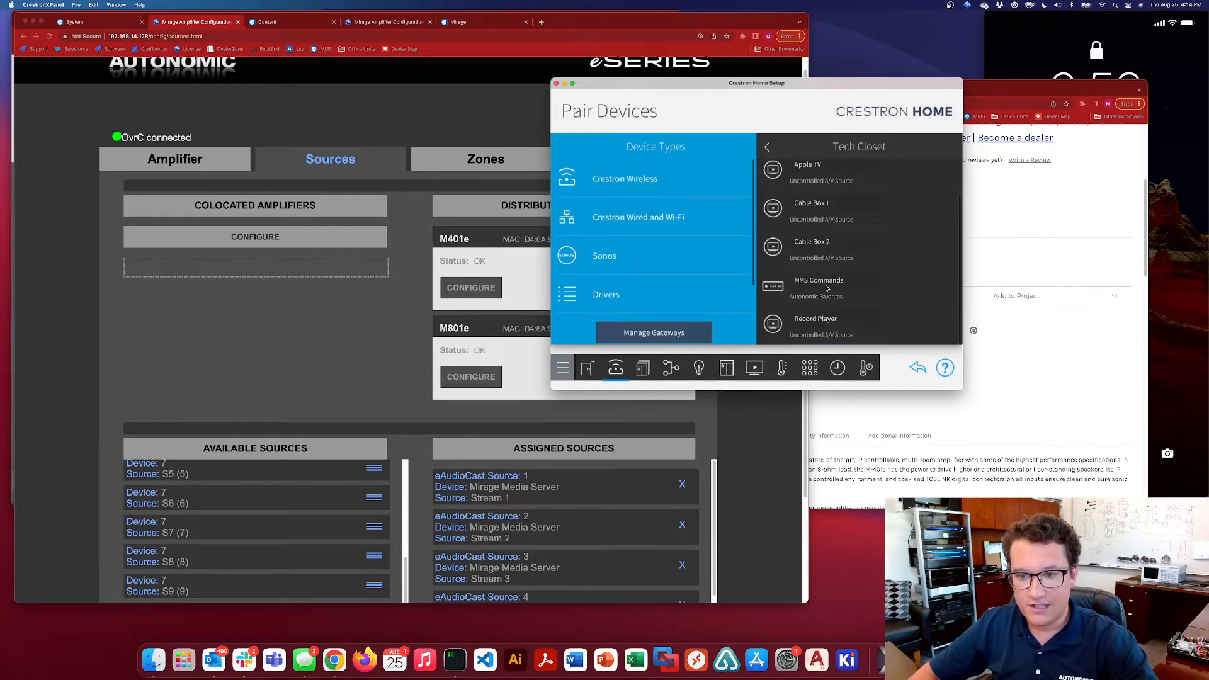
scroll(809, 291, up, 2)
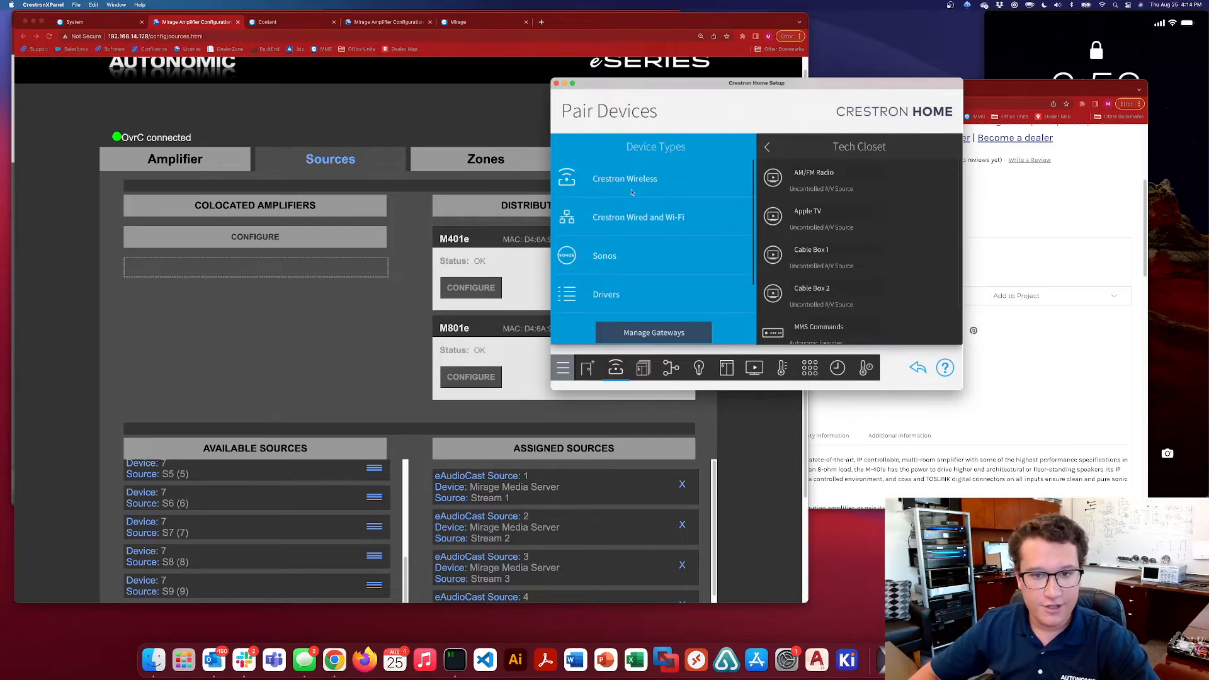
Scan for Crestron Ethernet and Wi-Fi devices and find the AUTONOMIC-MMS-5E with host name office-server-name
click(627, 218)
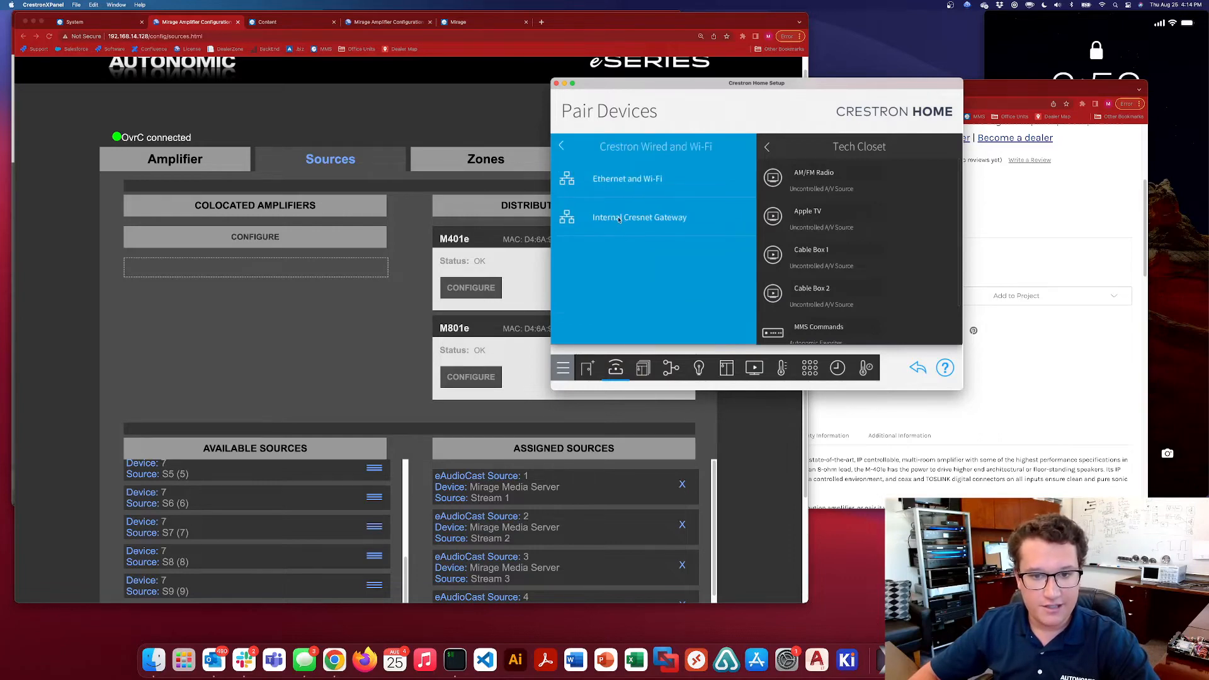
click(620, 179)
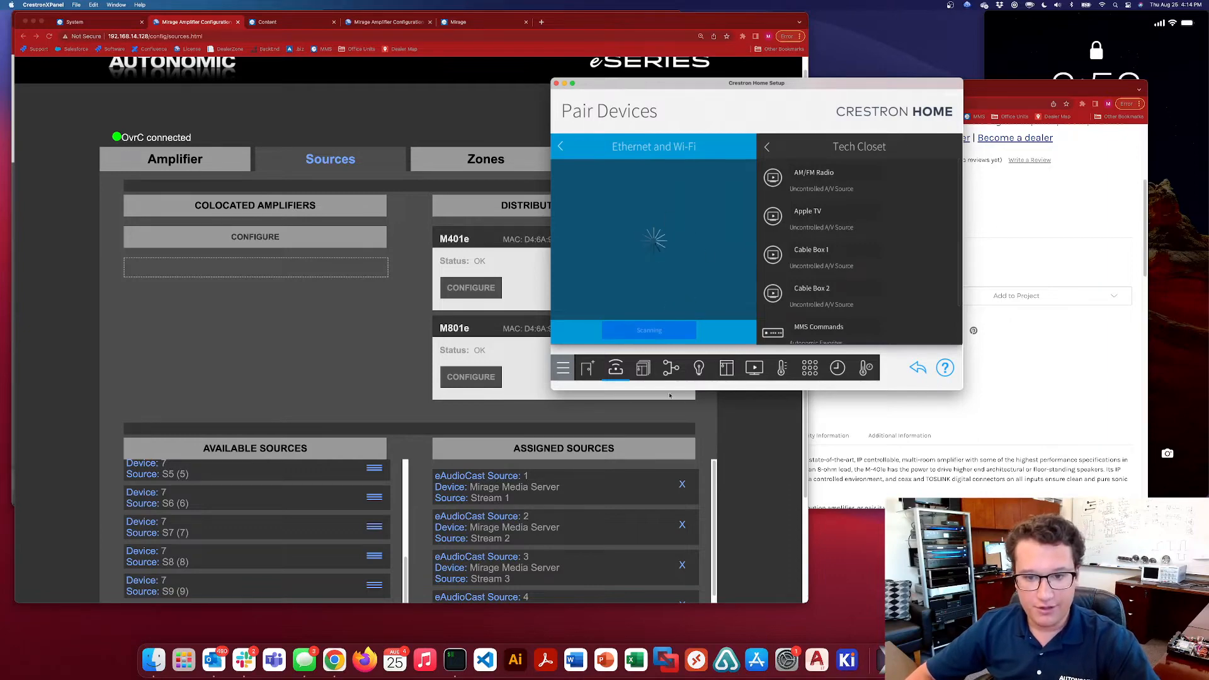
drag(688, 390, 689, 383)
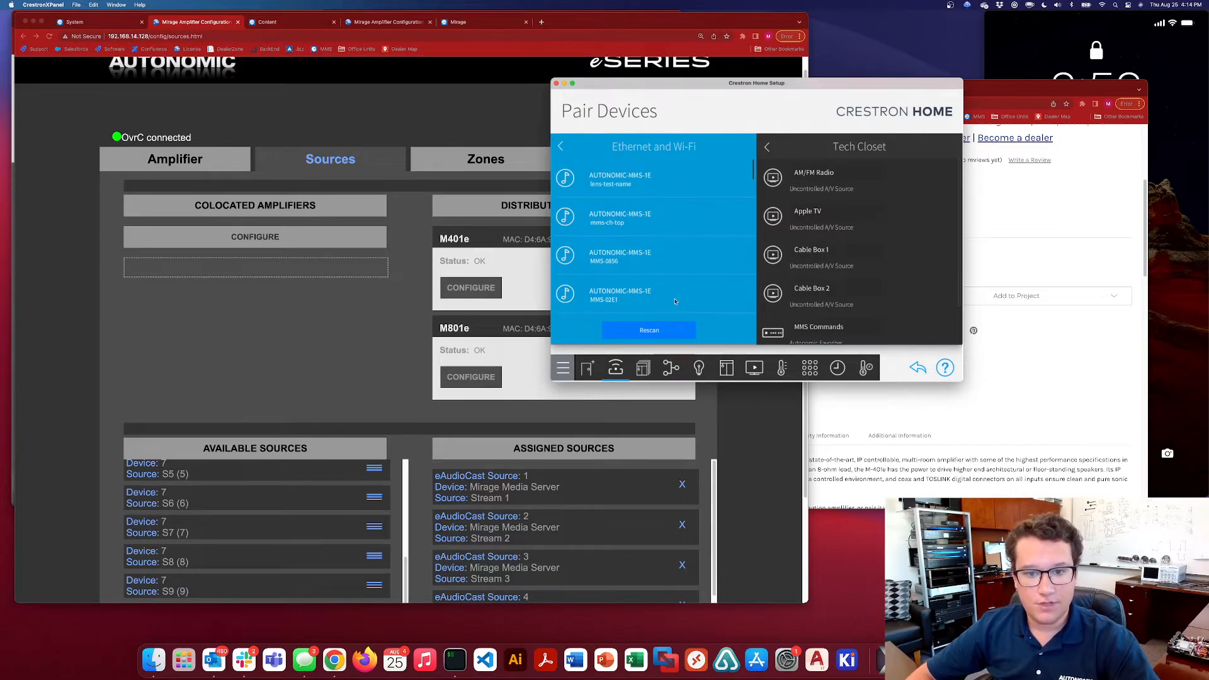
drag(675, 305, 645, 134)
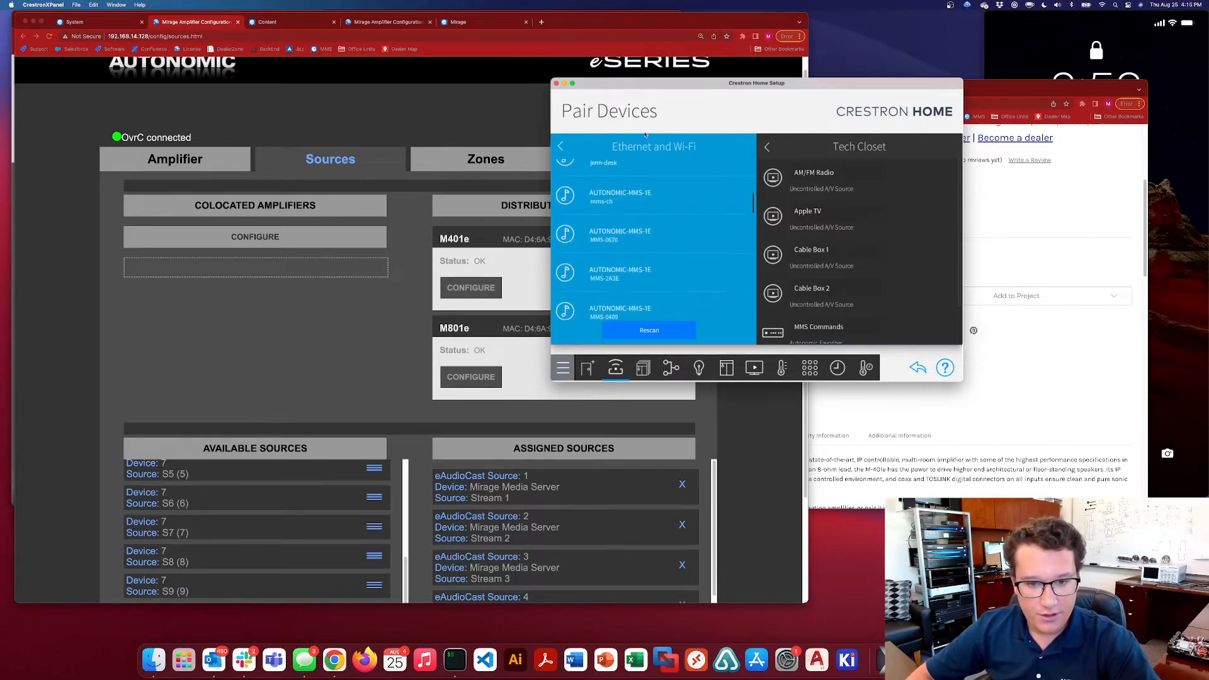
scroll(650, 201, down, 5)
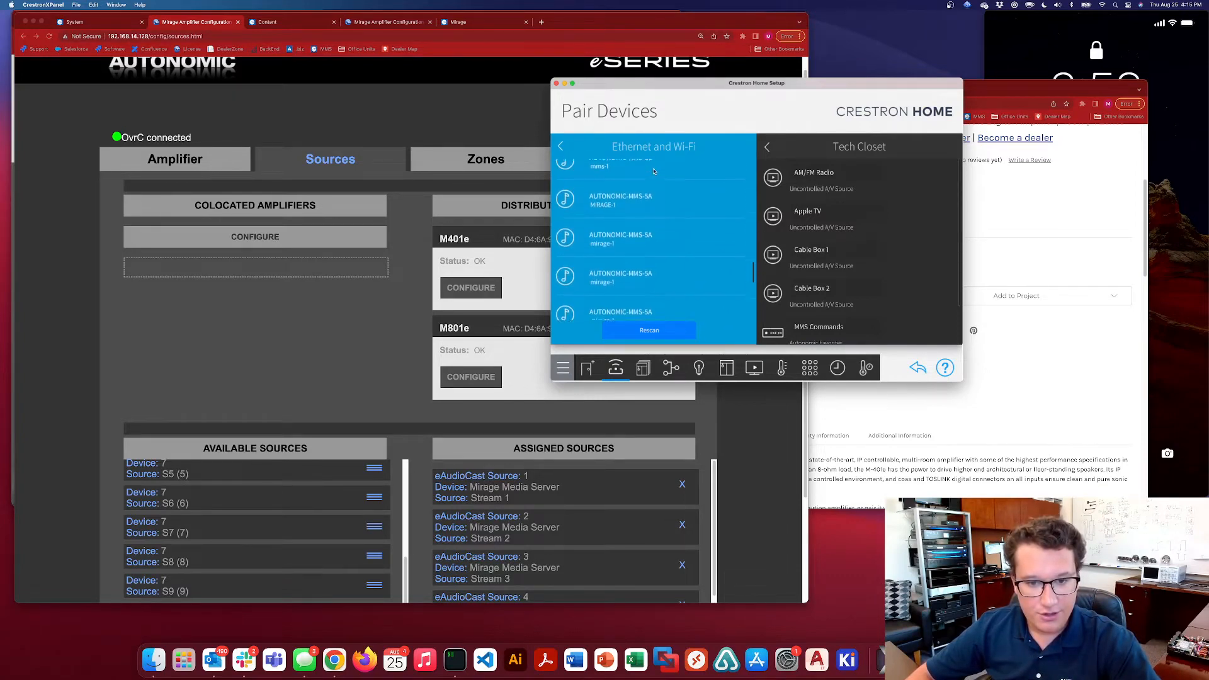
scroll(650, 200, down, 3)
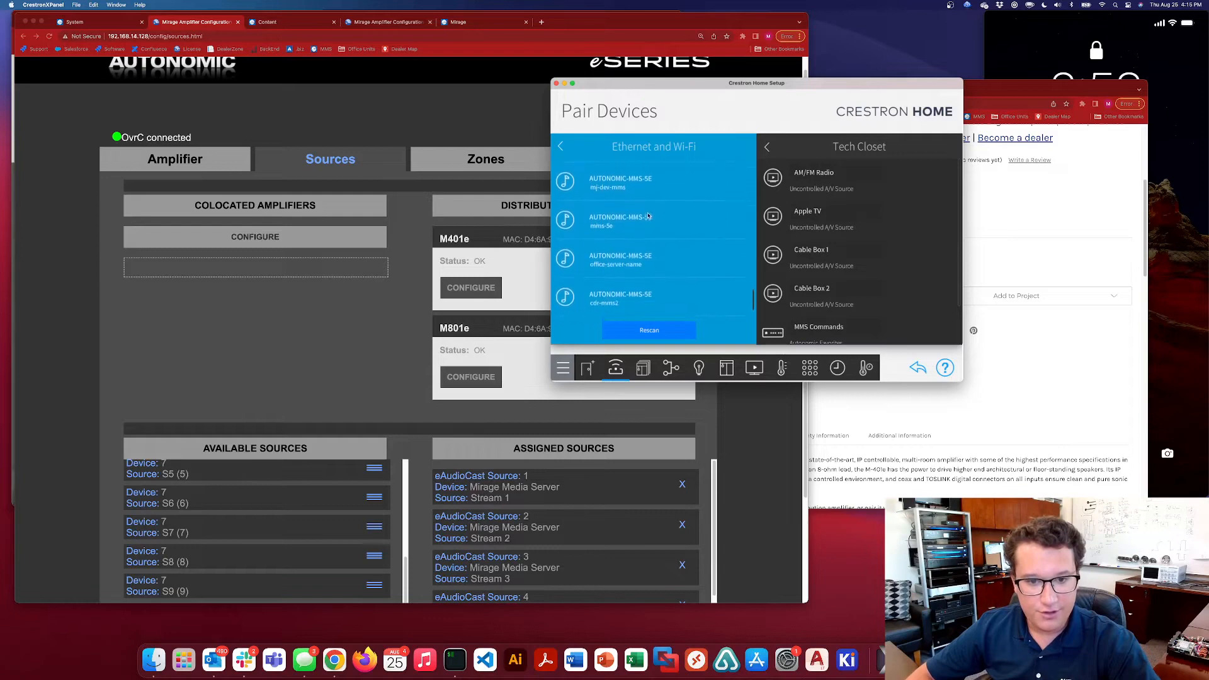
Add the office-server-name AUTONOMIC-MMS-5E to the Tech Closet as "Autonomic MMS-5e" and return to the wired and Wi-Fi categories
click(714, 247)
text(A)
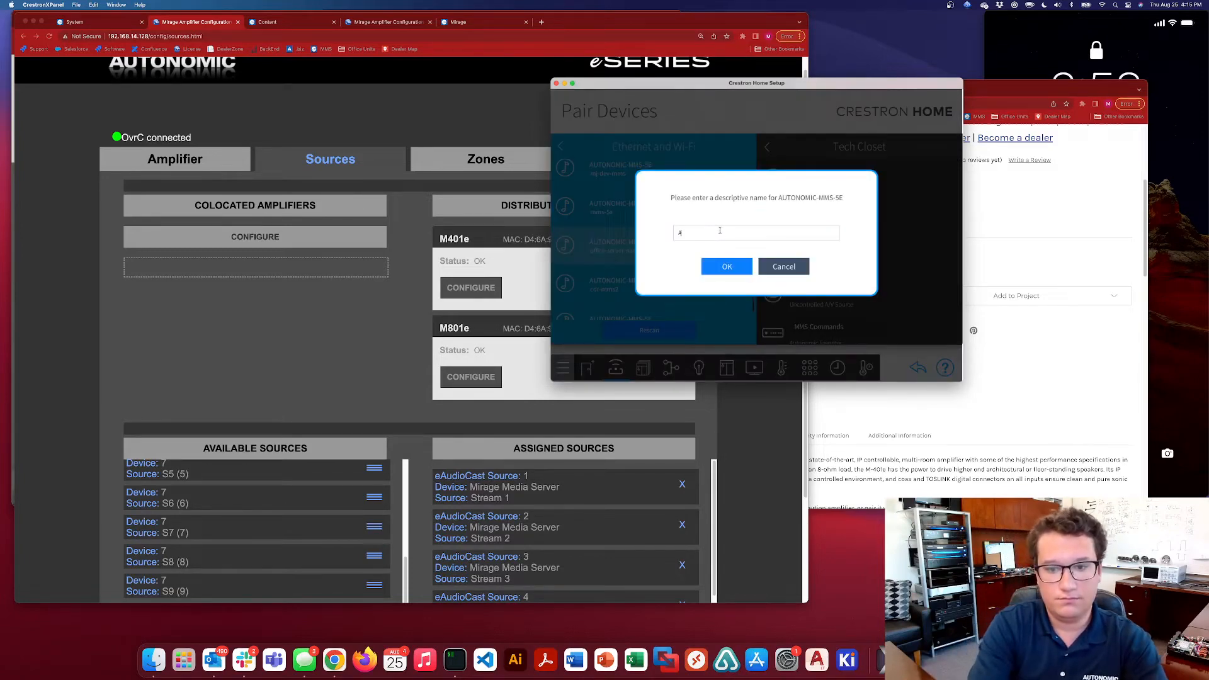
text(utonomic MMS)
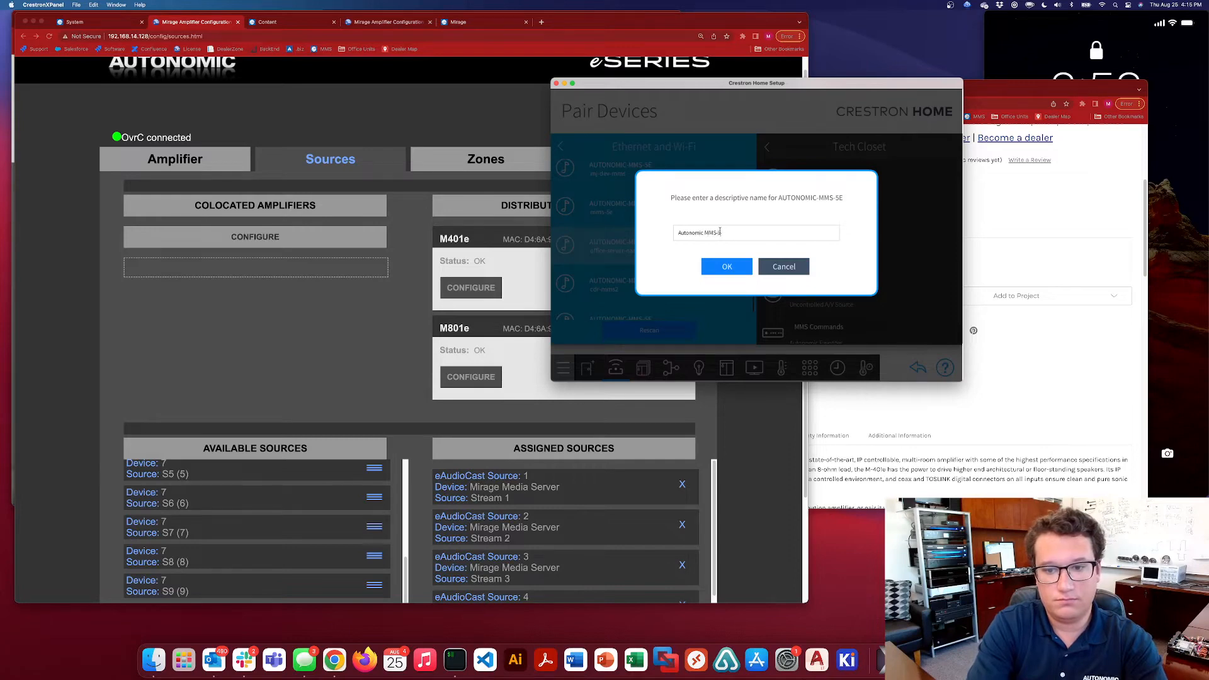
text(-5)
click(723, 267)
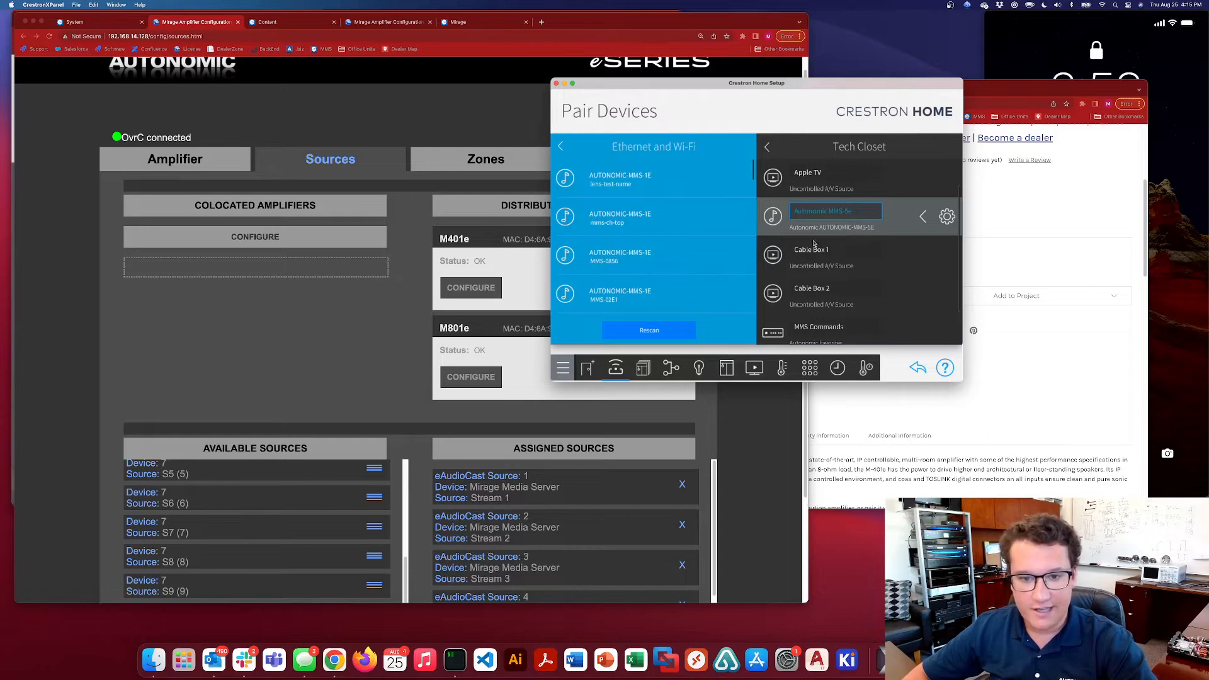
click(560, 142)
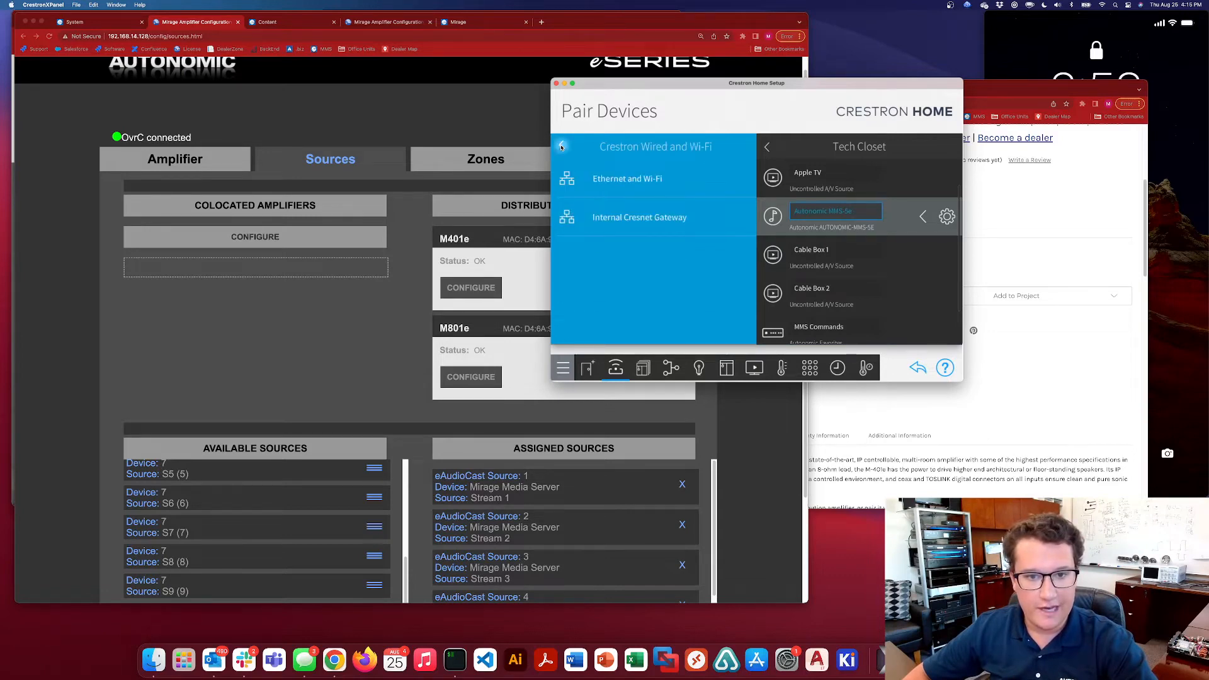
Find the Autonomic eSERIES driver among the AV switcher drivers and start adding it to the Tech Closet
drag(632, 284, 632, 180)
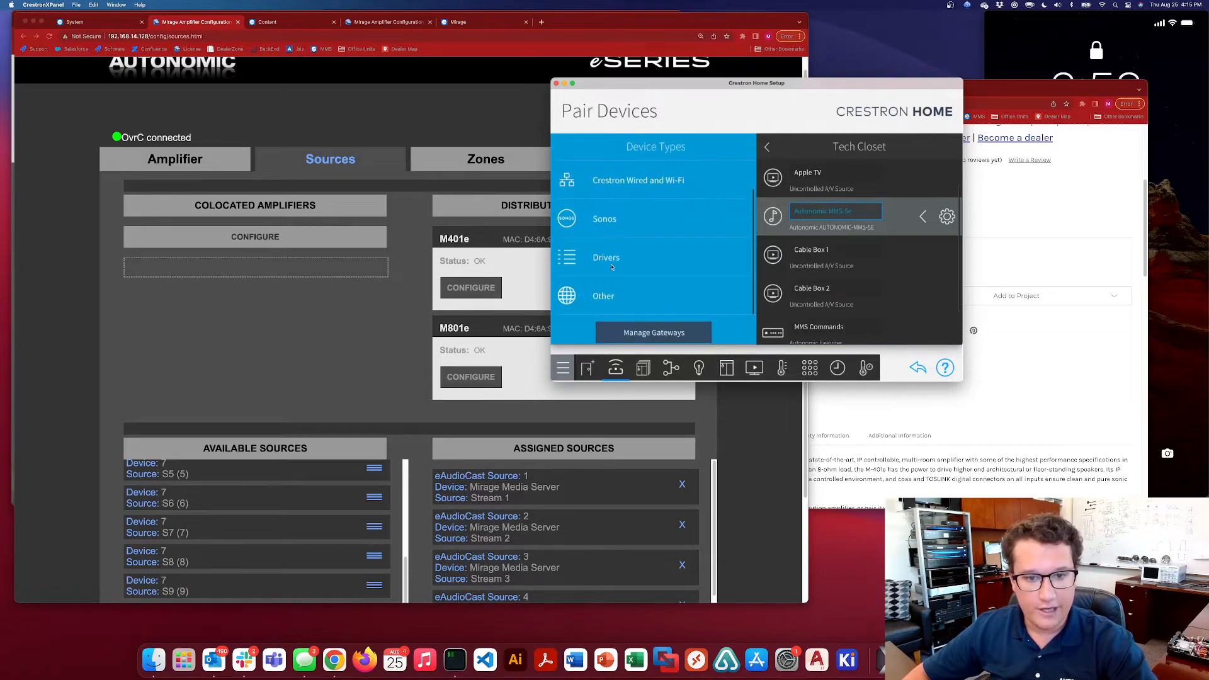
click(611, 267)
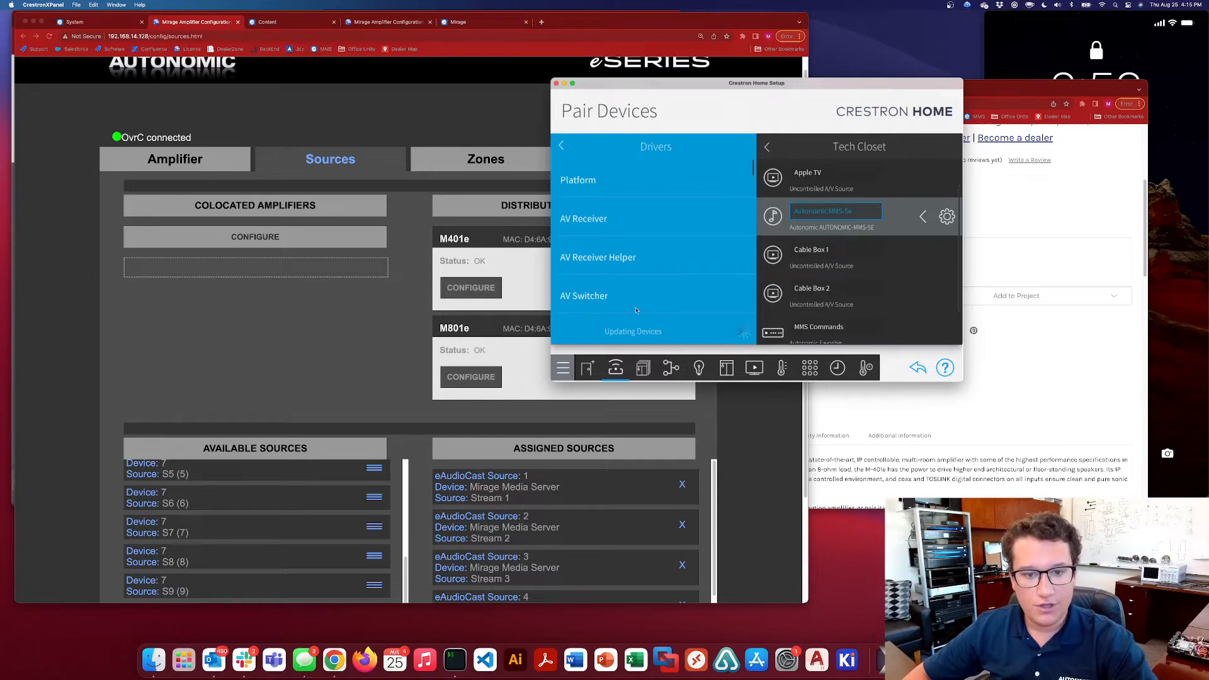
drag(650, 288, 604, 193)
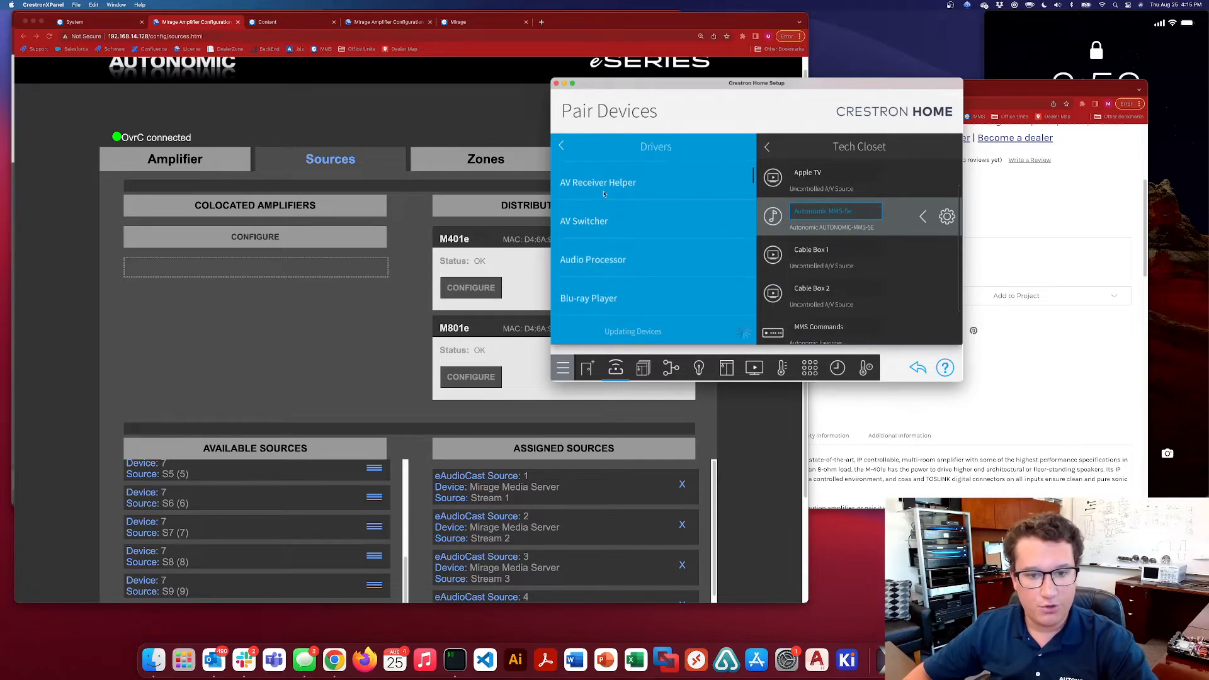
click(617, 224)
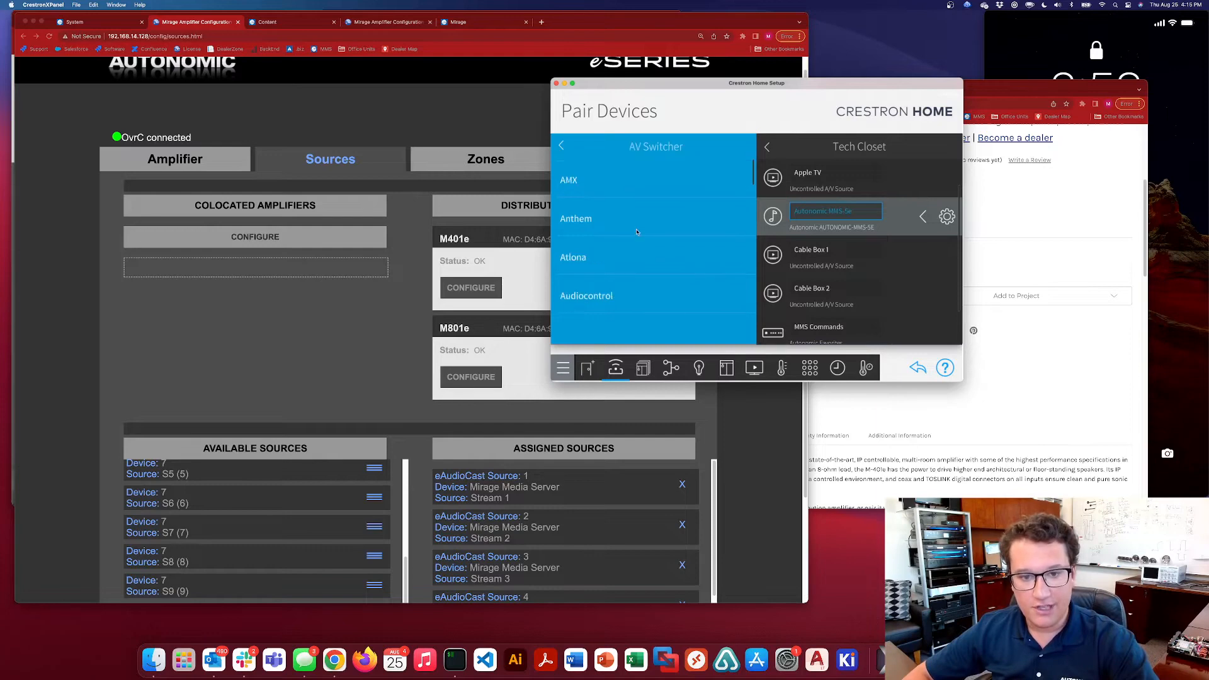
scroll(639, 288, down, 3)
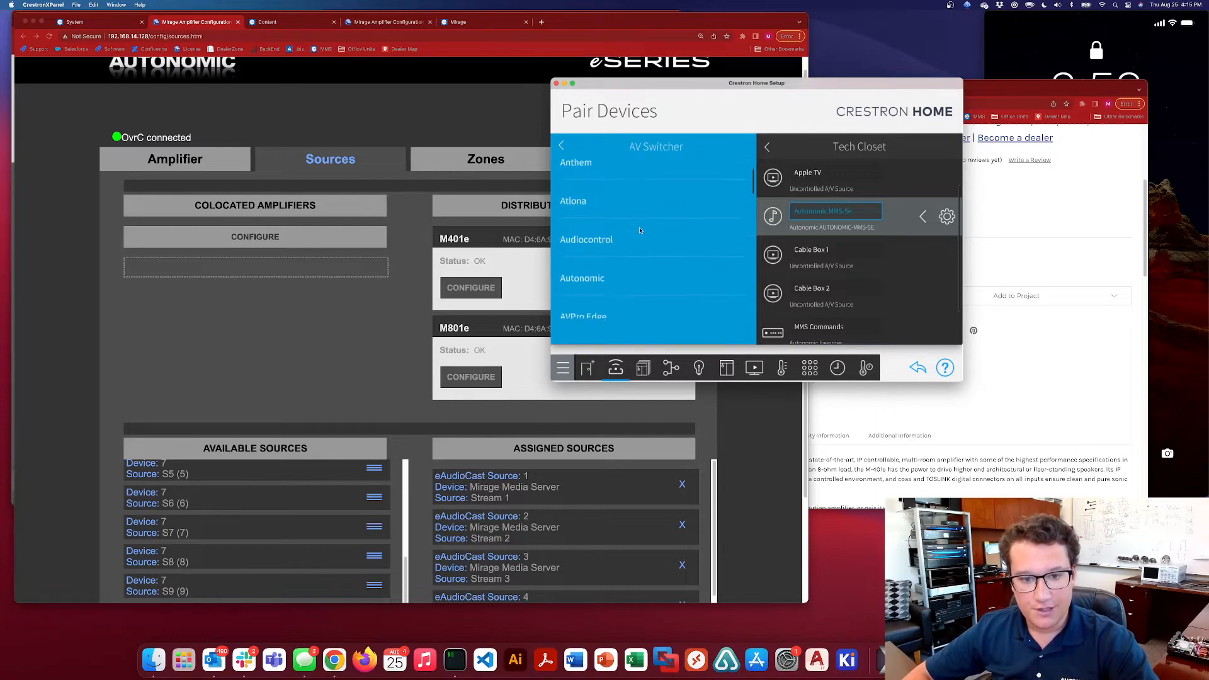
click(627, 276)
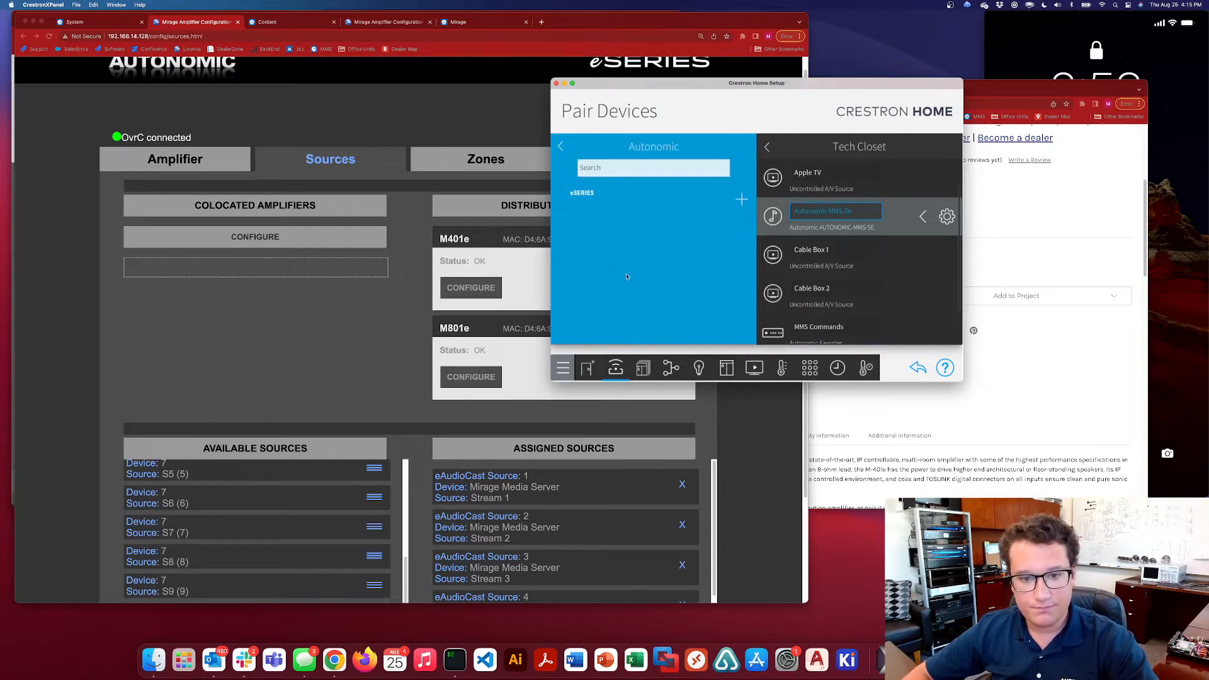
click(743, 200)
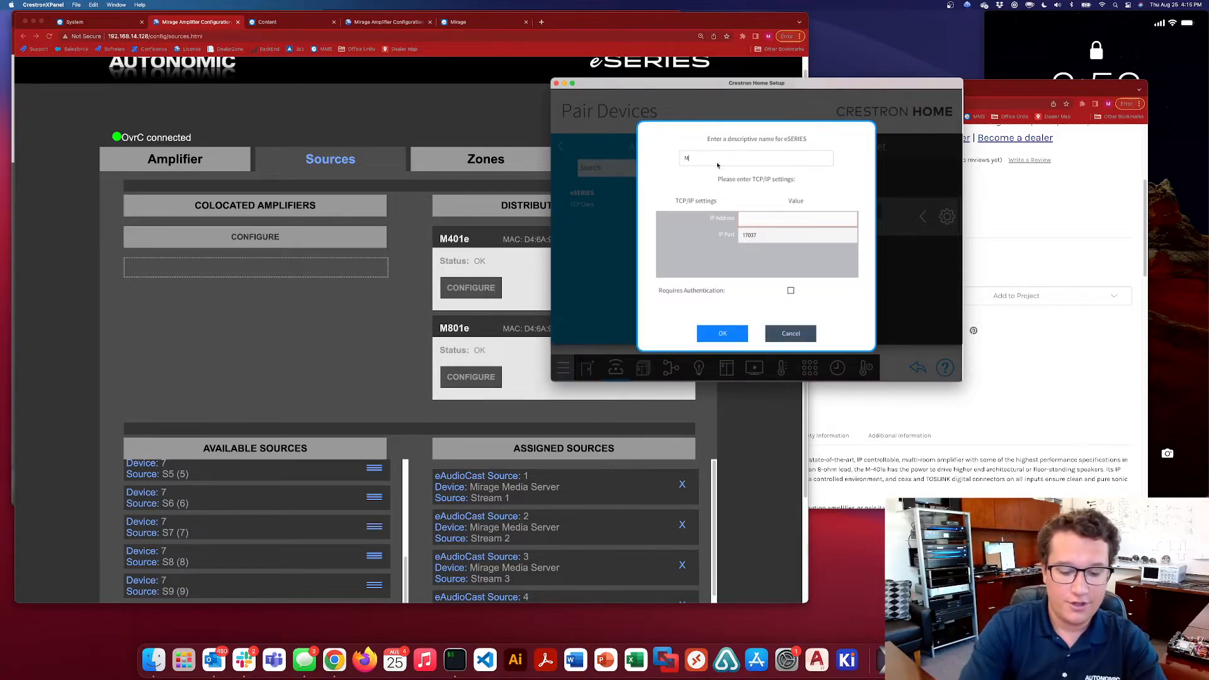
Name the eSERIES device M801e, set its IP address to 192.168.14.128, and accept the connection and installation settings
text(M801e)
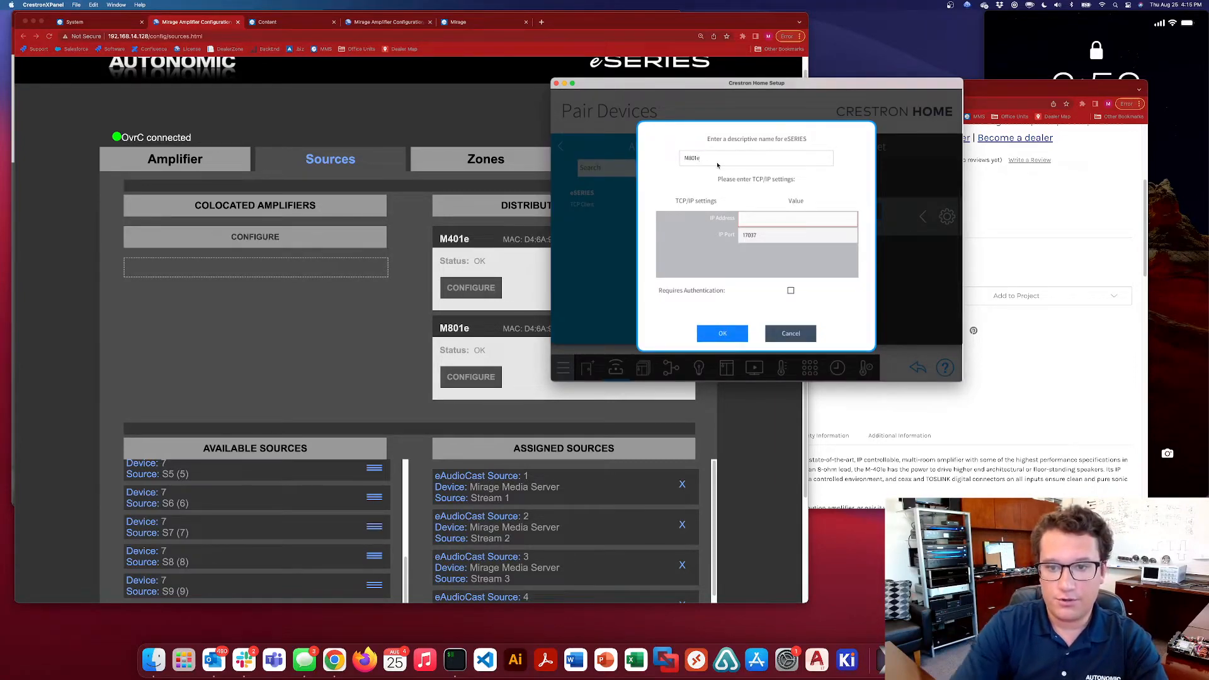
click(773, 216)
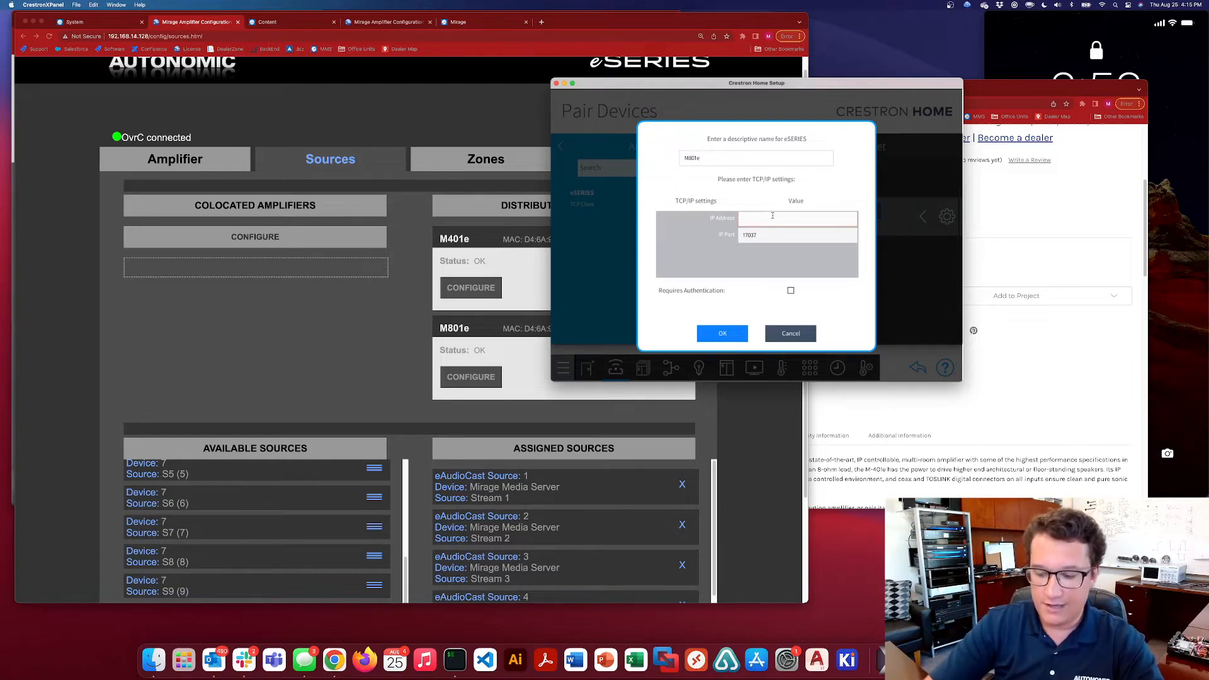
text(192.16)
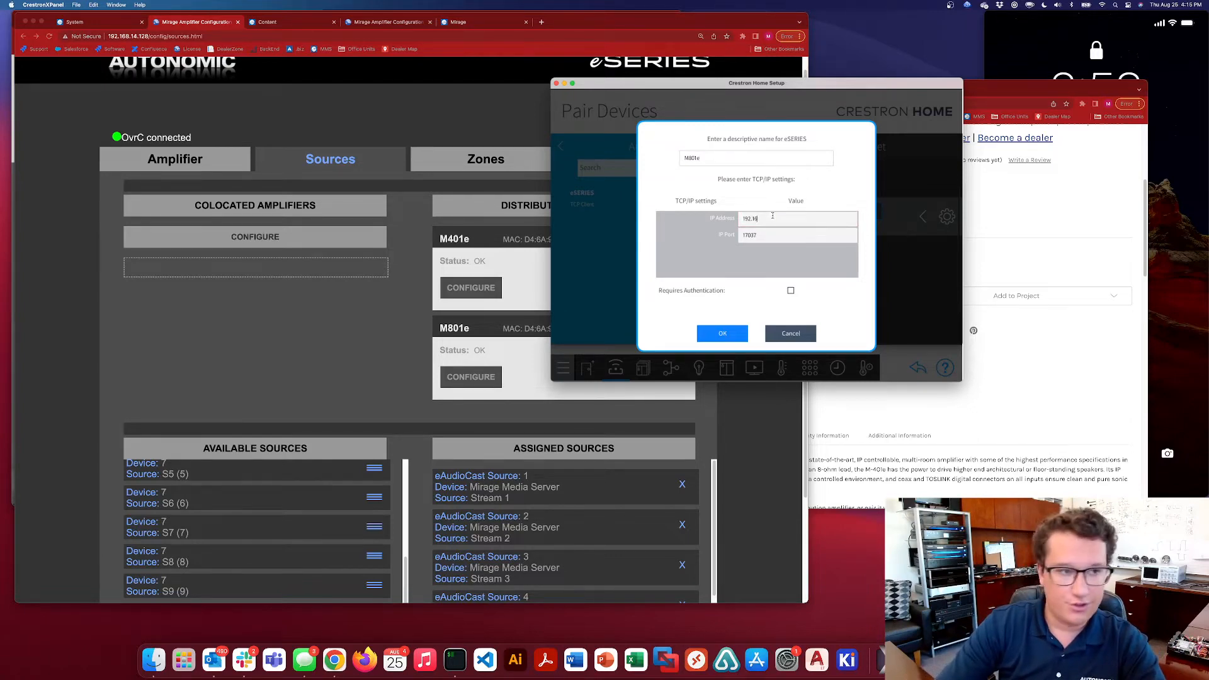
text(8.14.128)
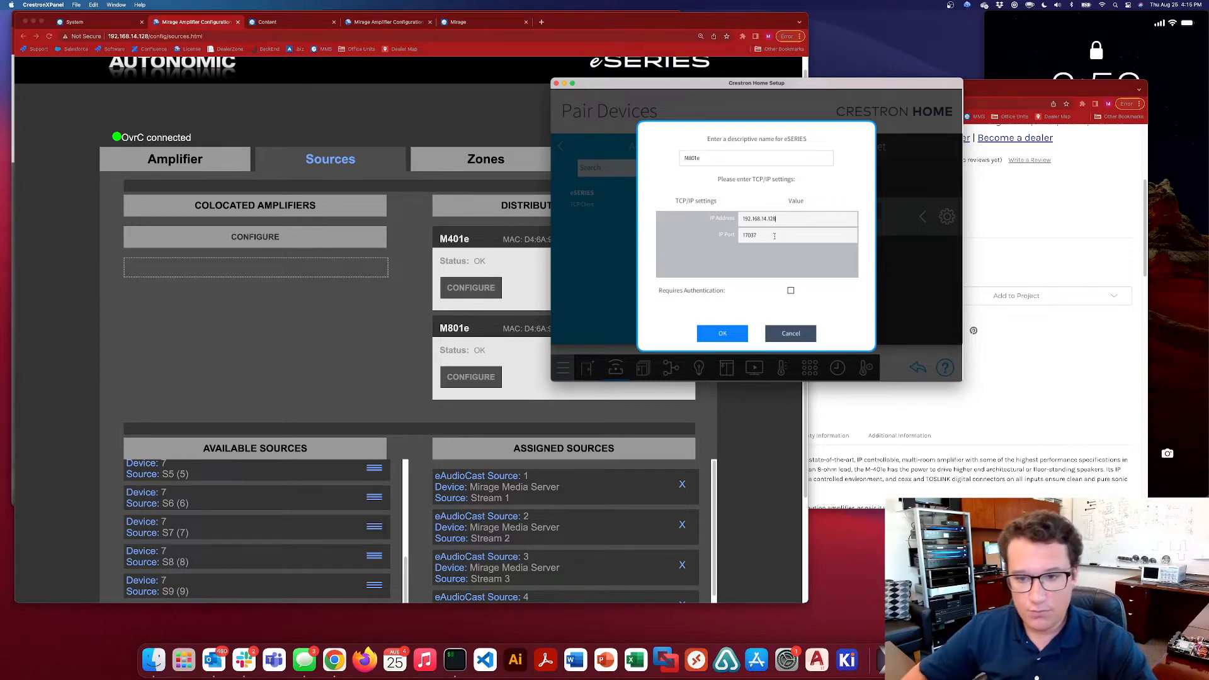
click(767, 236)
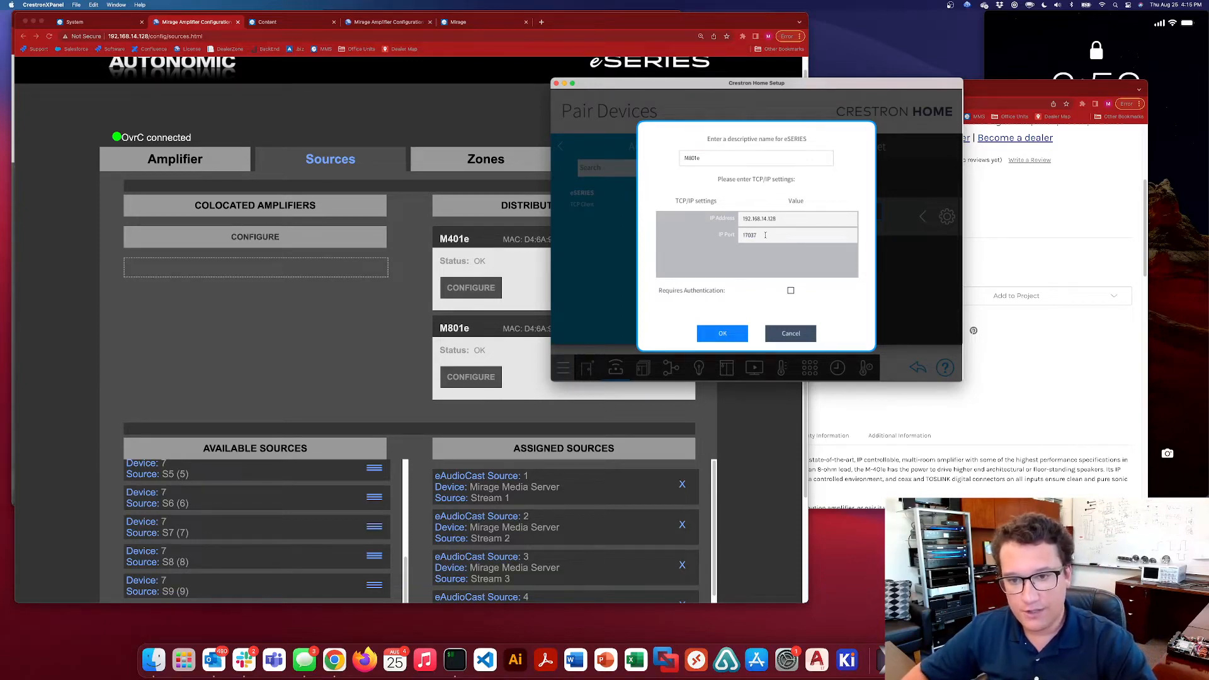
drag(767, 234, 750, 236)
click(767, 235)
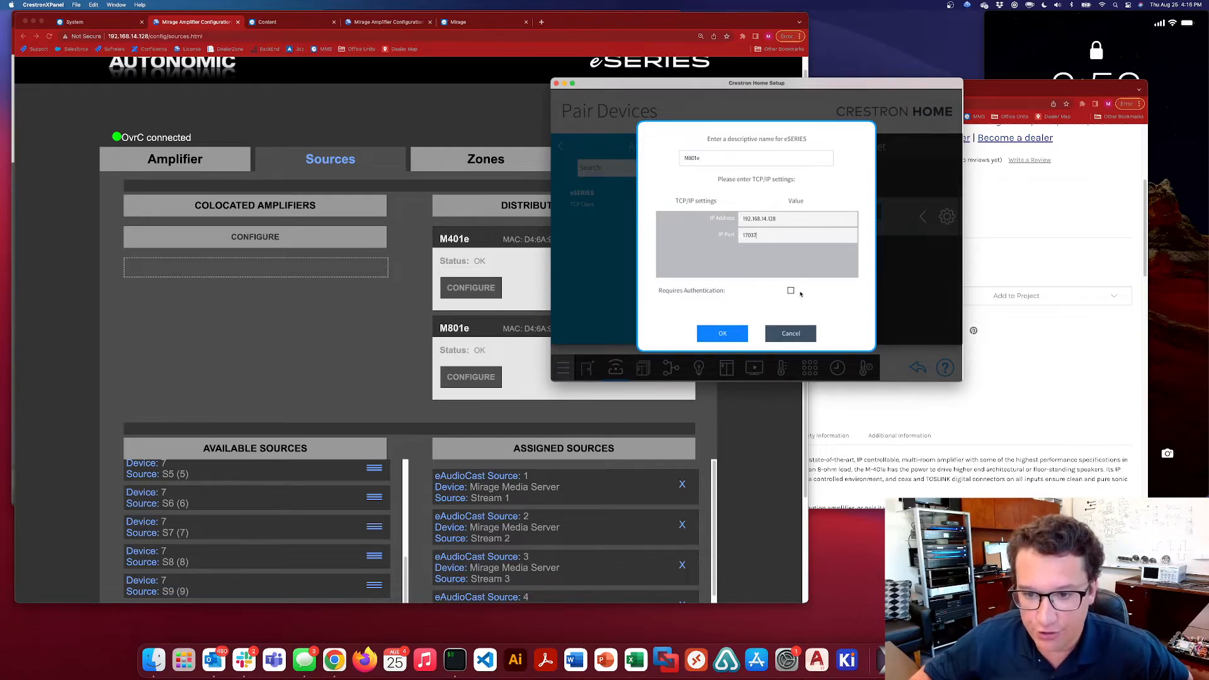
click(723, 333)
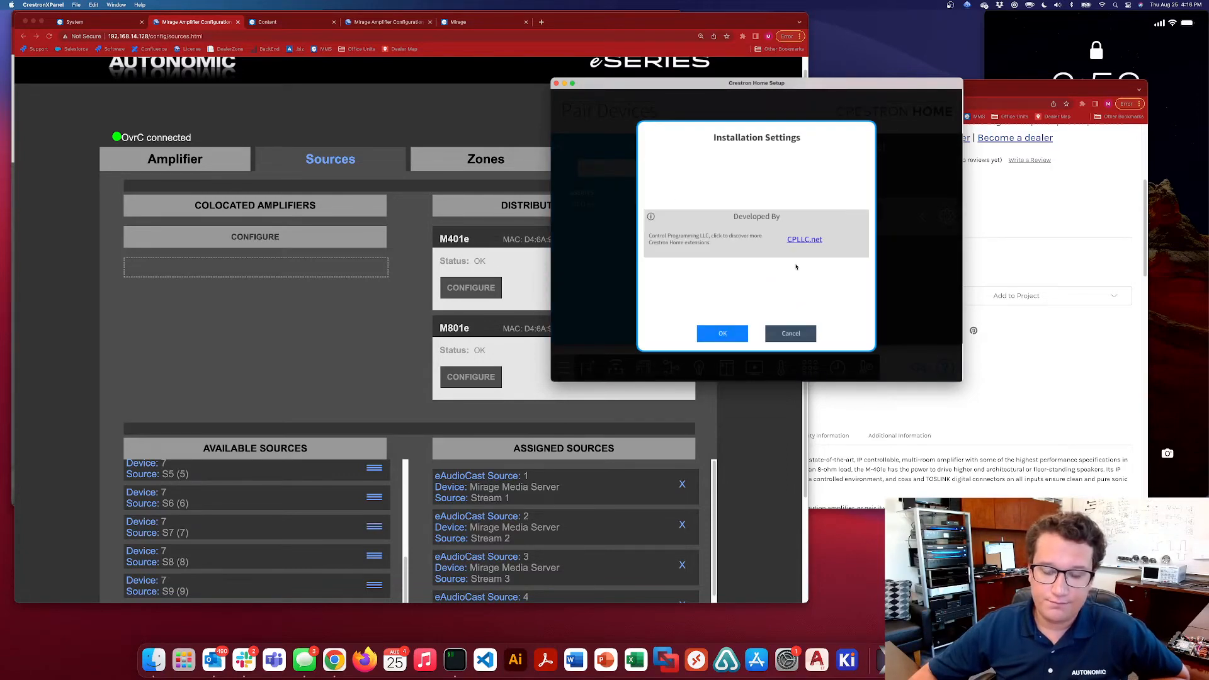
click(722, 334)
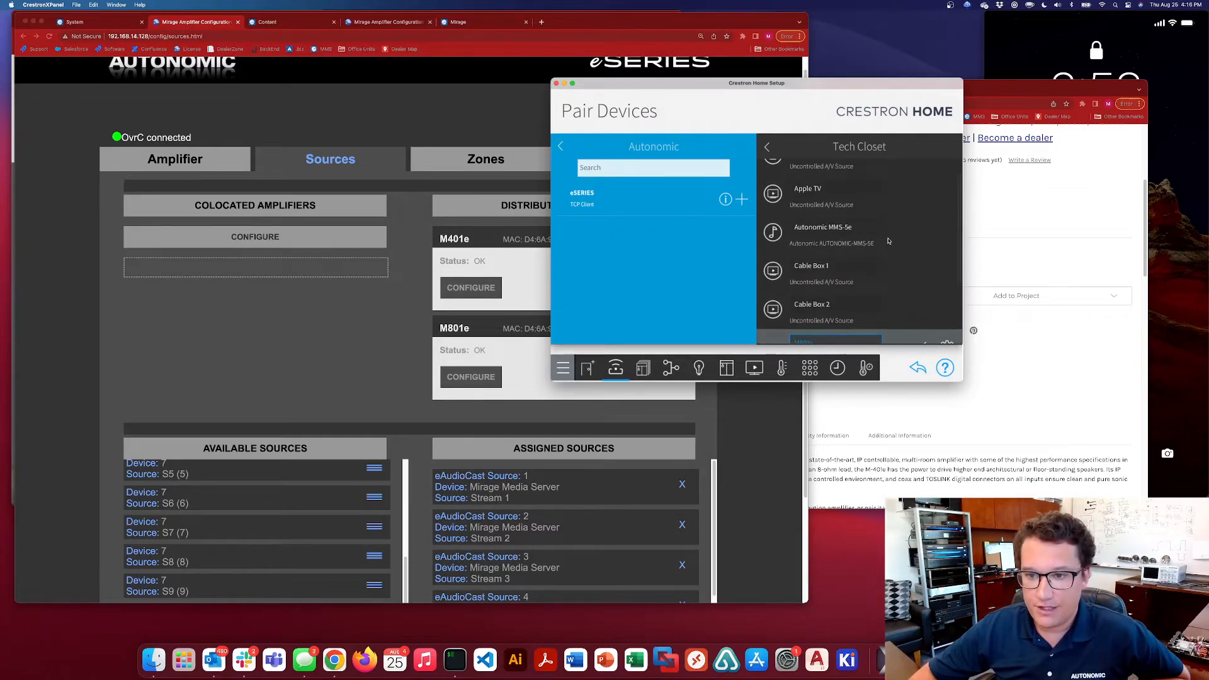
Open the channel settings of the Autonomic MMS-5e and, in the Mirage system configuration, the MMS-5e server details with its output names
click(947, 233)
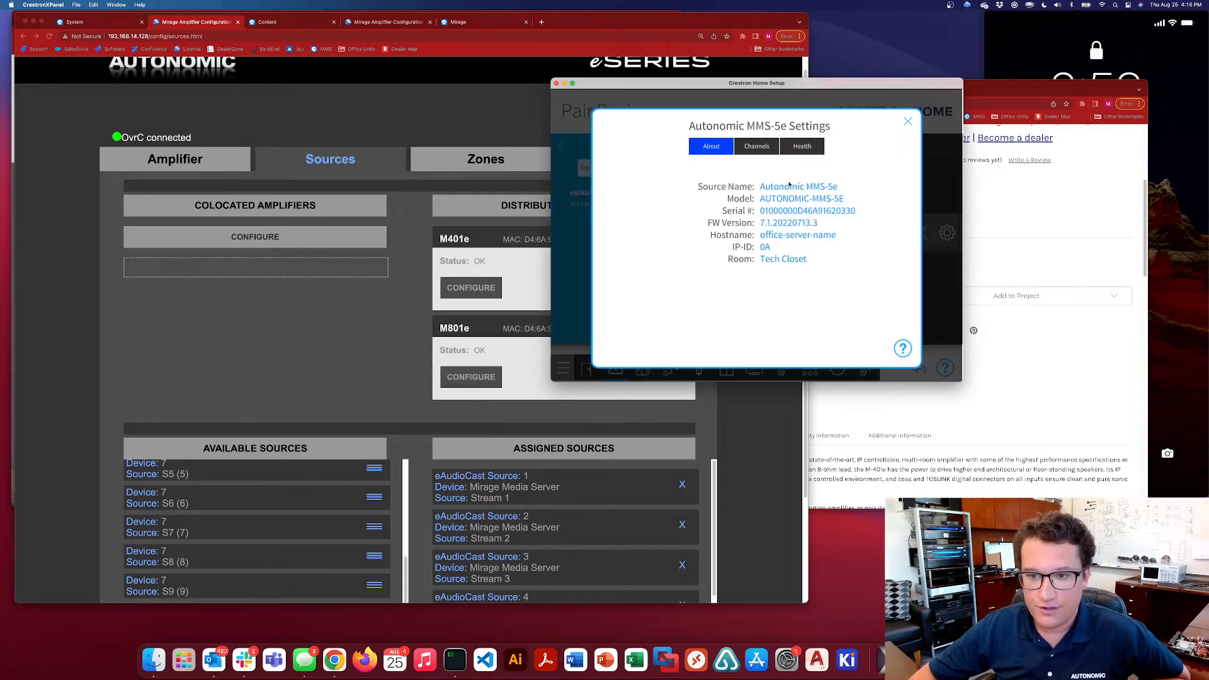
click(761, 146)
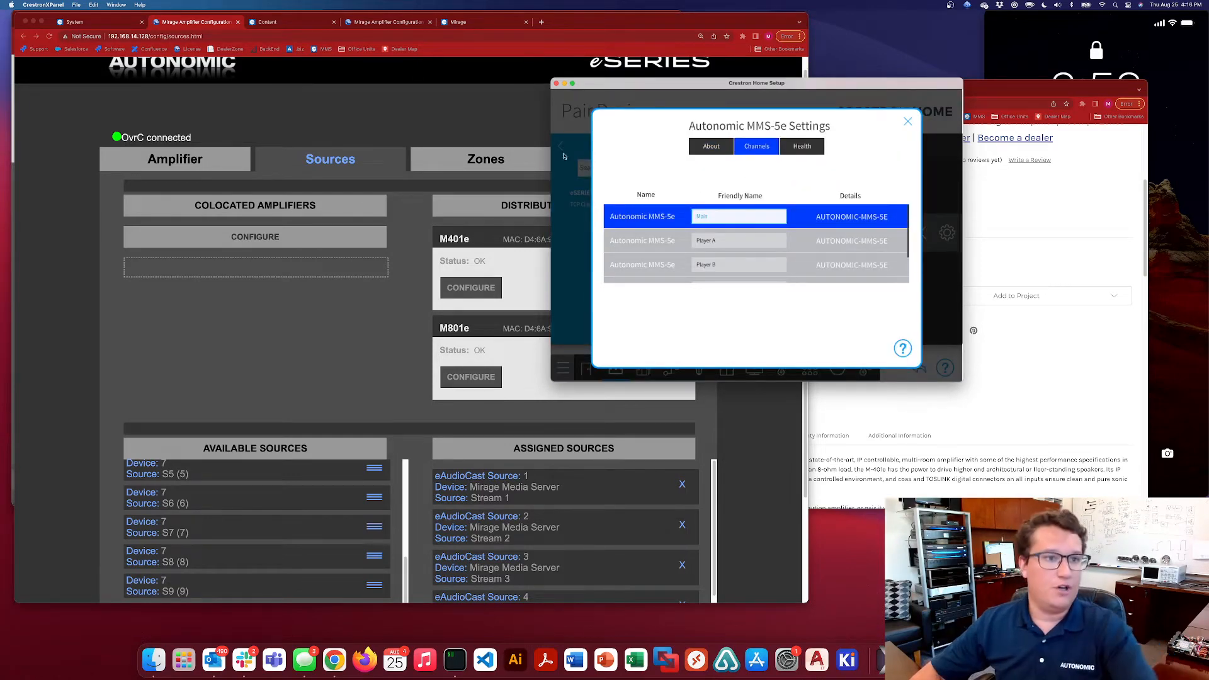
click(276, 24)
scroll(364, 187, up, 10)
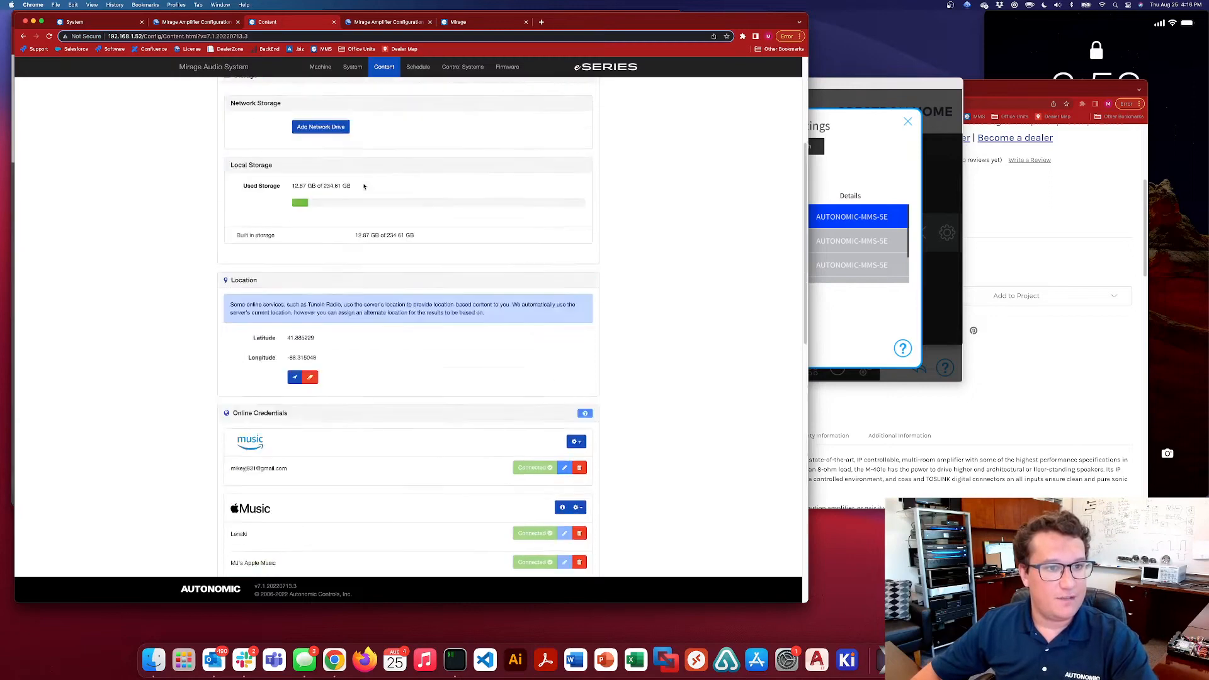
click(354, 69)
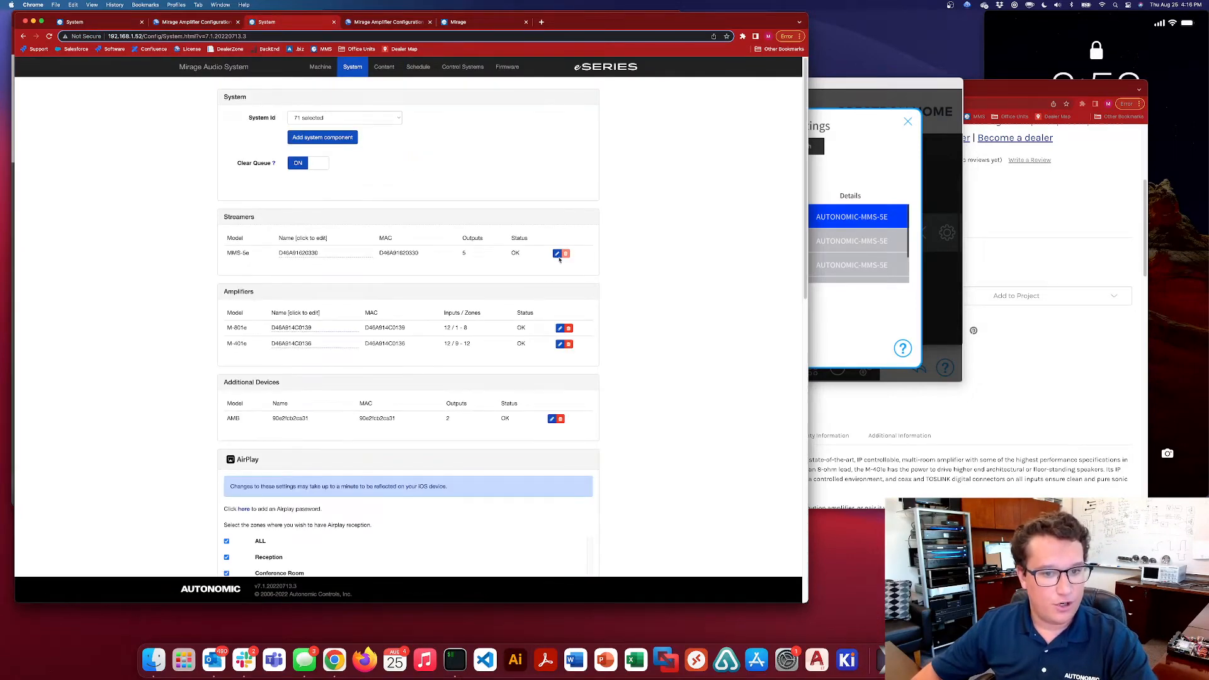
click(555, 254)
click(868, 307)
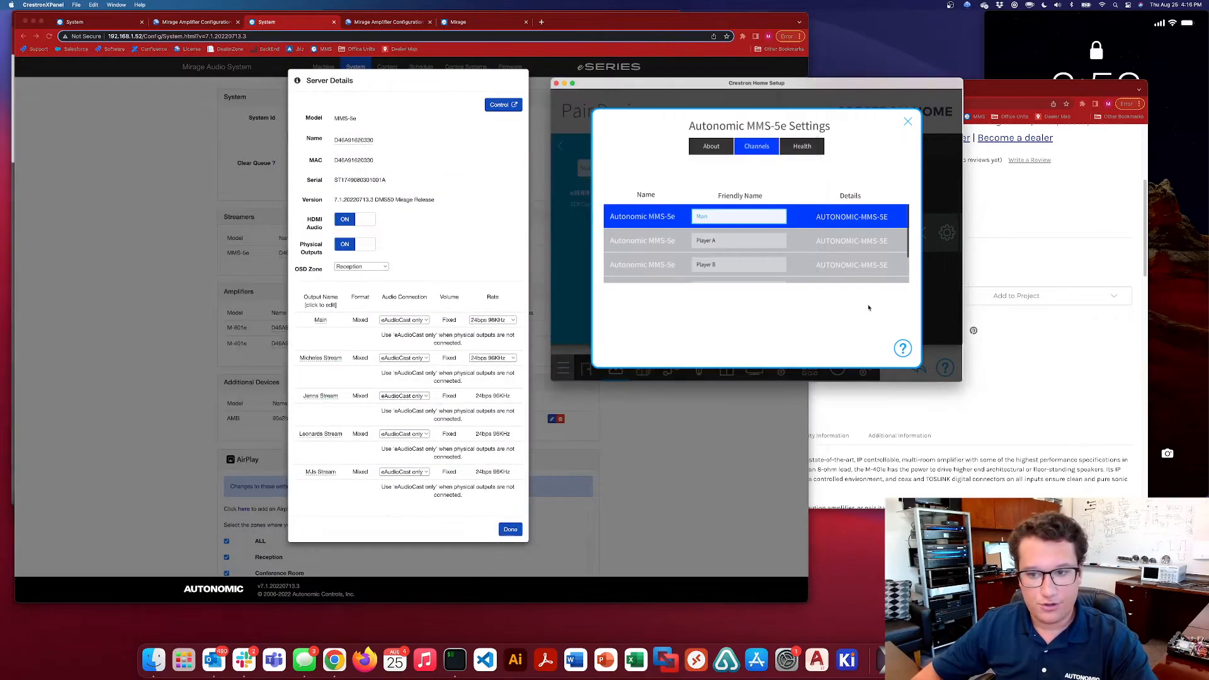
Rename the Player A and Player B channels after the owners of the server's second and third streams
click(730, 242)
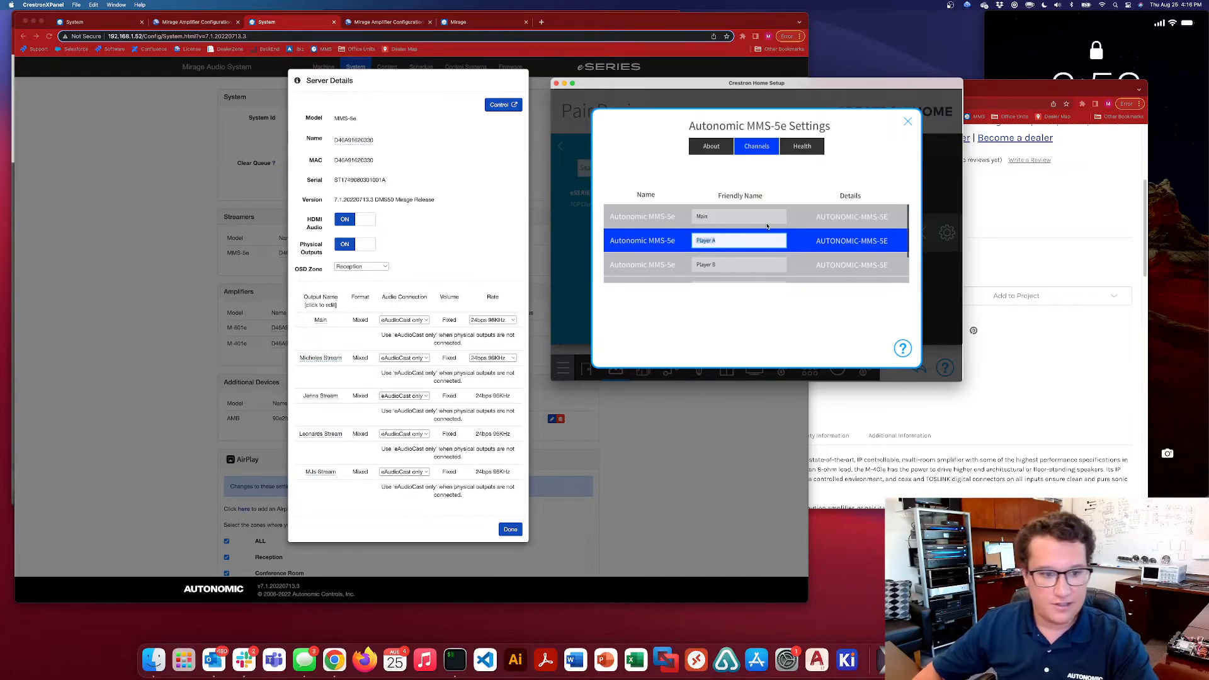
text(Michele's)
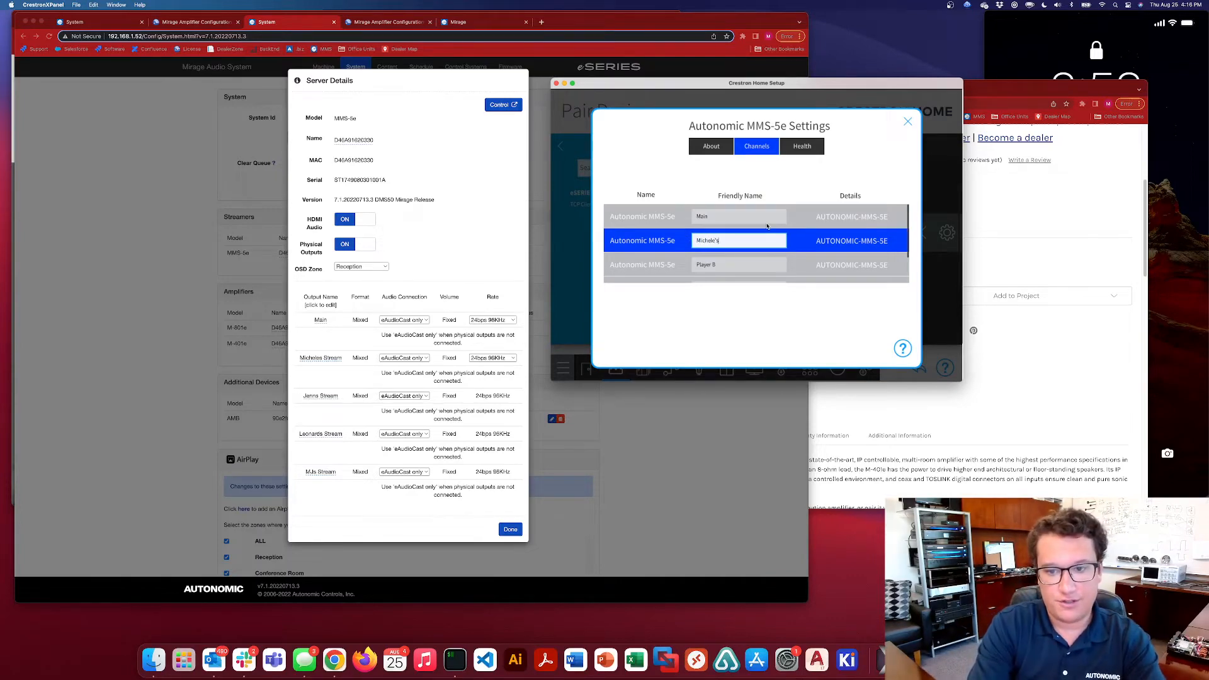
click(730, 264)
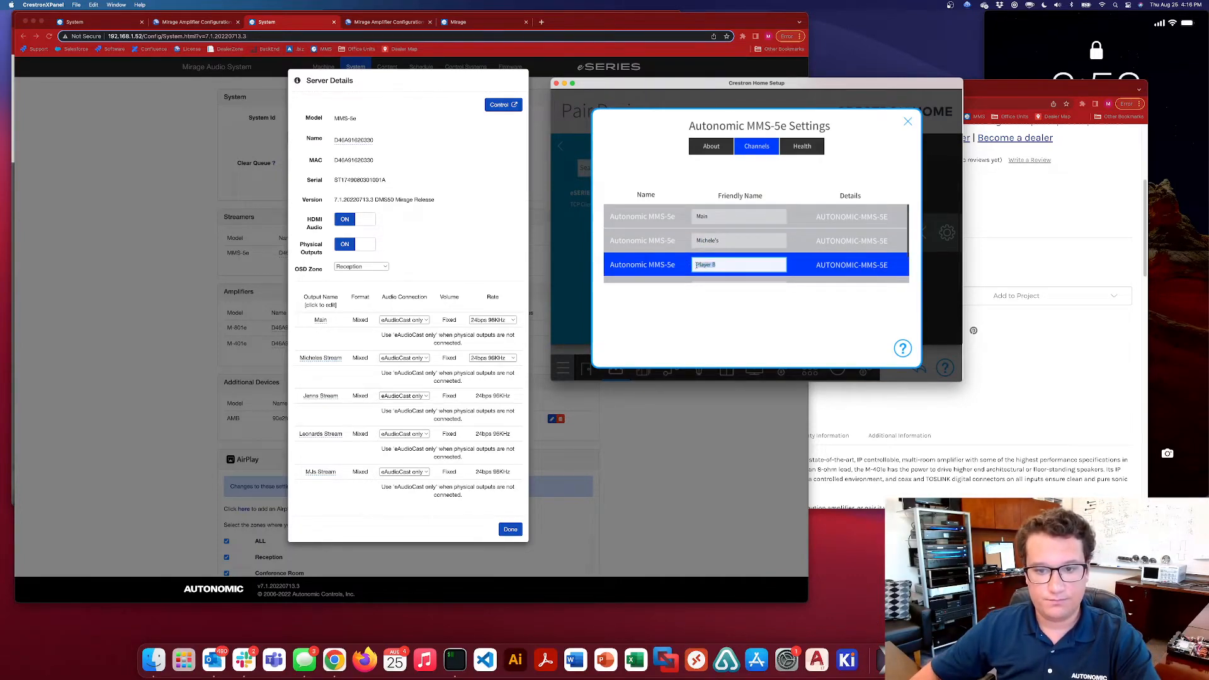
drag(696, 266, 760, 260)
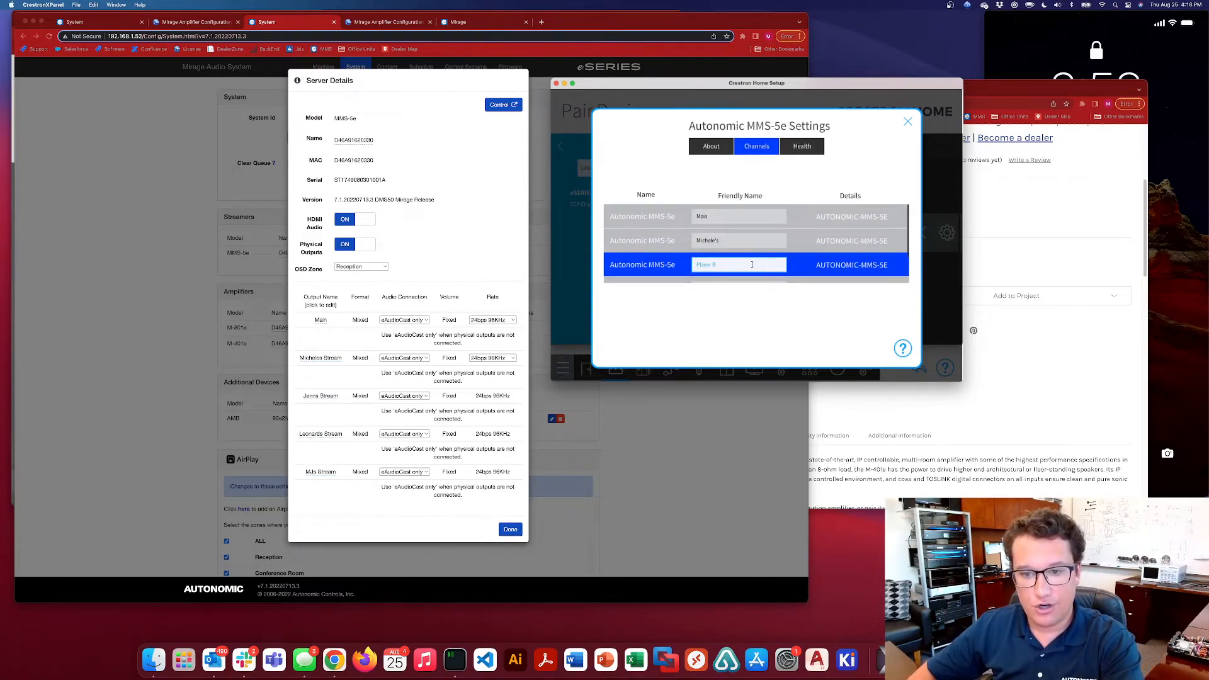
key(BackSpace)
key(BackSpace)
key(BackSpace)
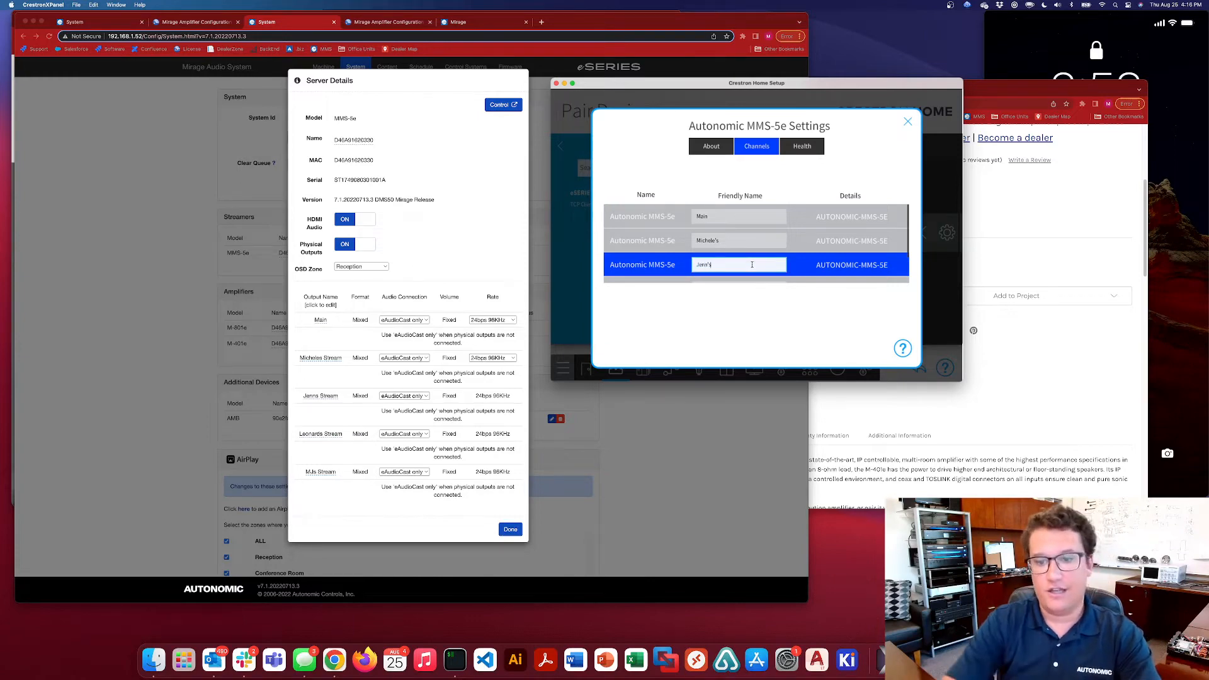
text(Jenn's)
Rename the Player C channel after the owner of the server's fourth stream
scroll(751, 258, down, 2)
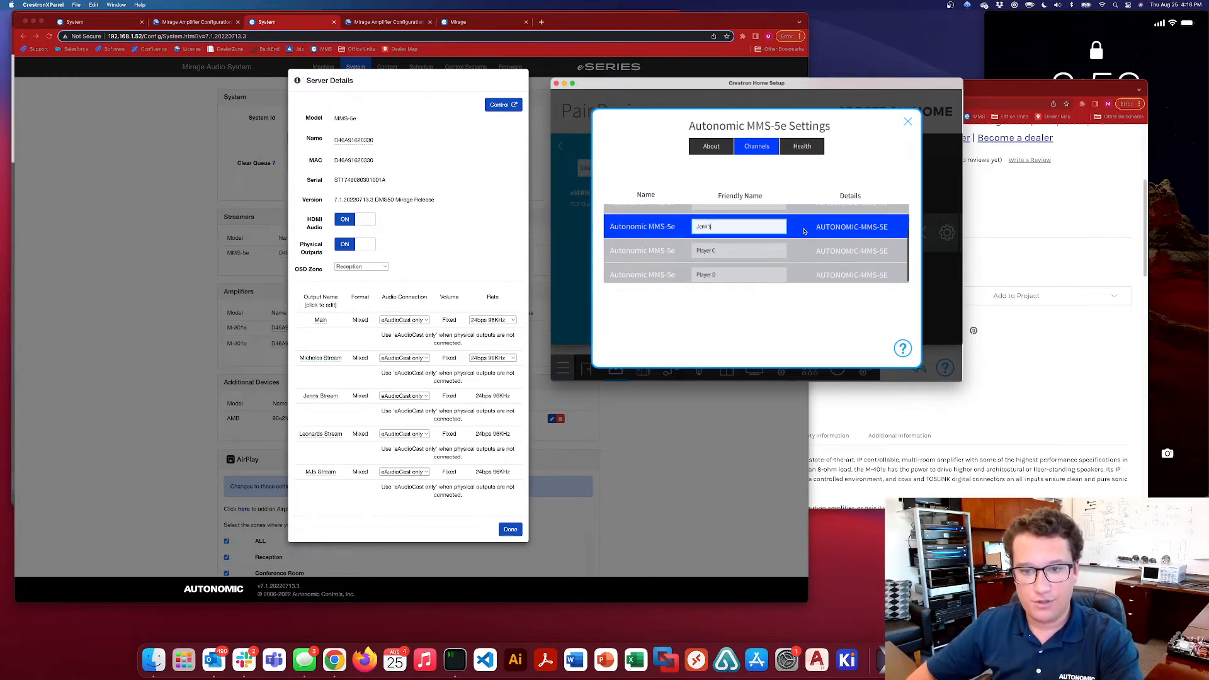
click(749, 251)
key(BackSpace)
key(BackSpace)
key(BackSpace)
key(BackSpace)
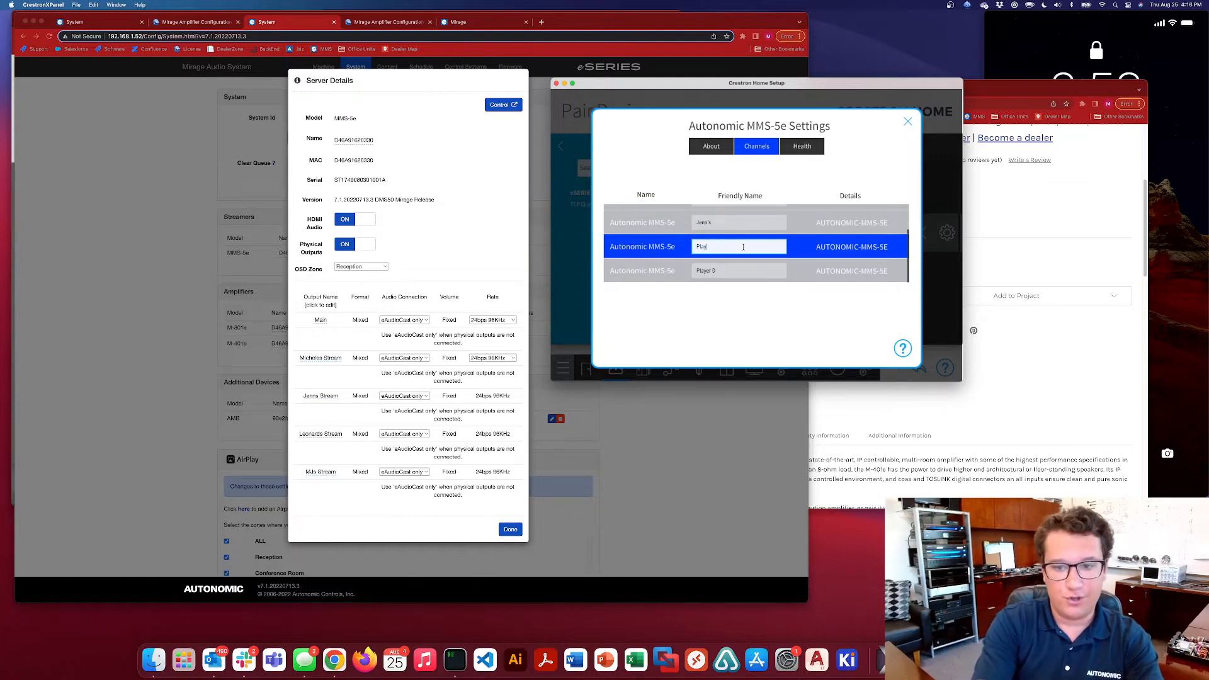
key(BackSpace)
key(BackSpace)
key(BackSpace)
key(BackSpace)
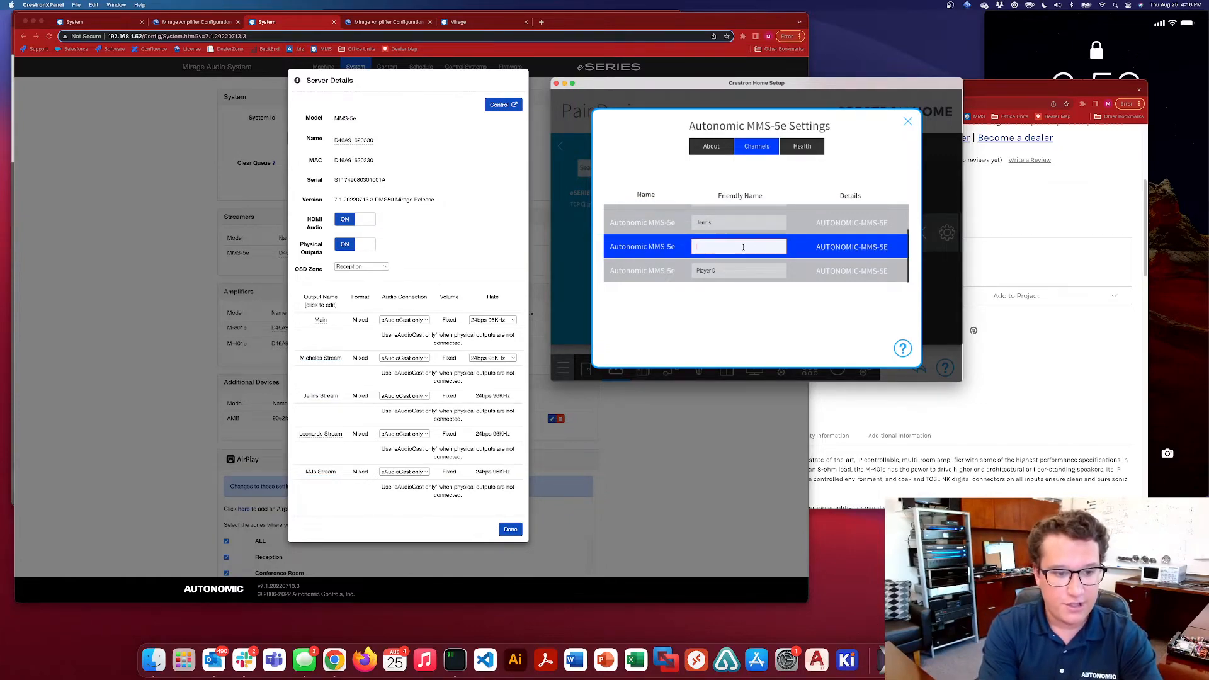
text(Leonard's)
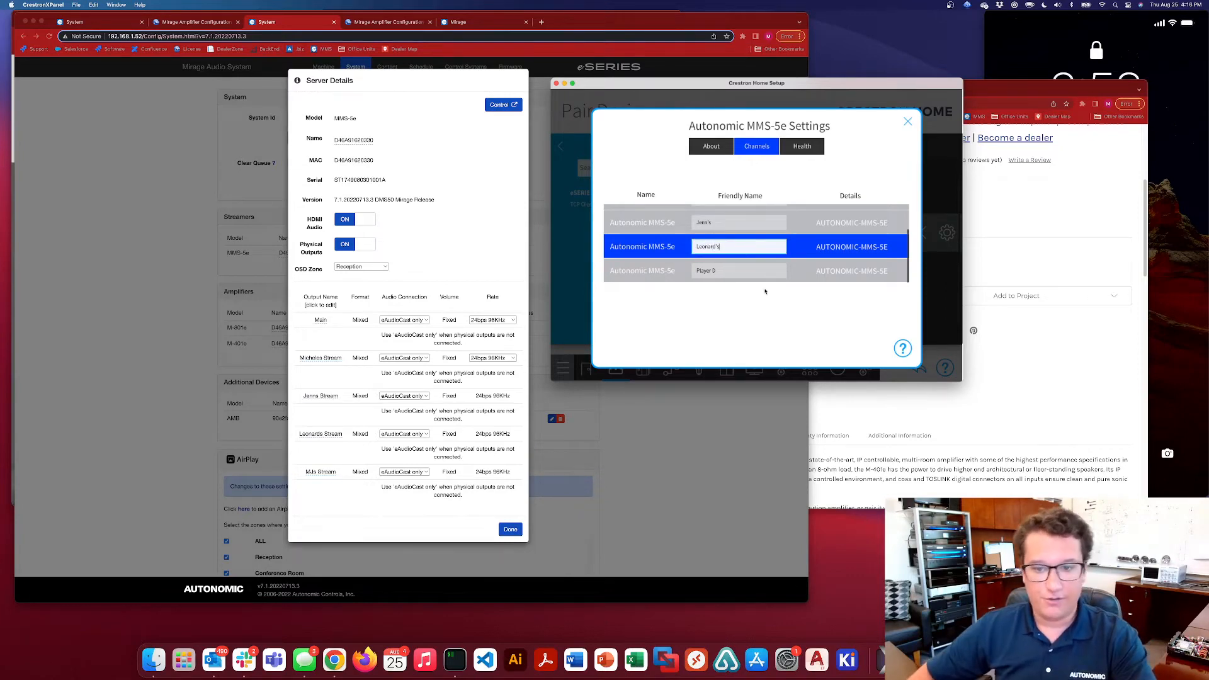
Rename the Player D channel after the owner of the server's fifth stream and close the MMS-5e settings
click(739, 271)
text(Player)
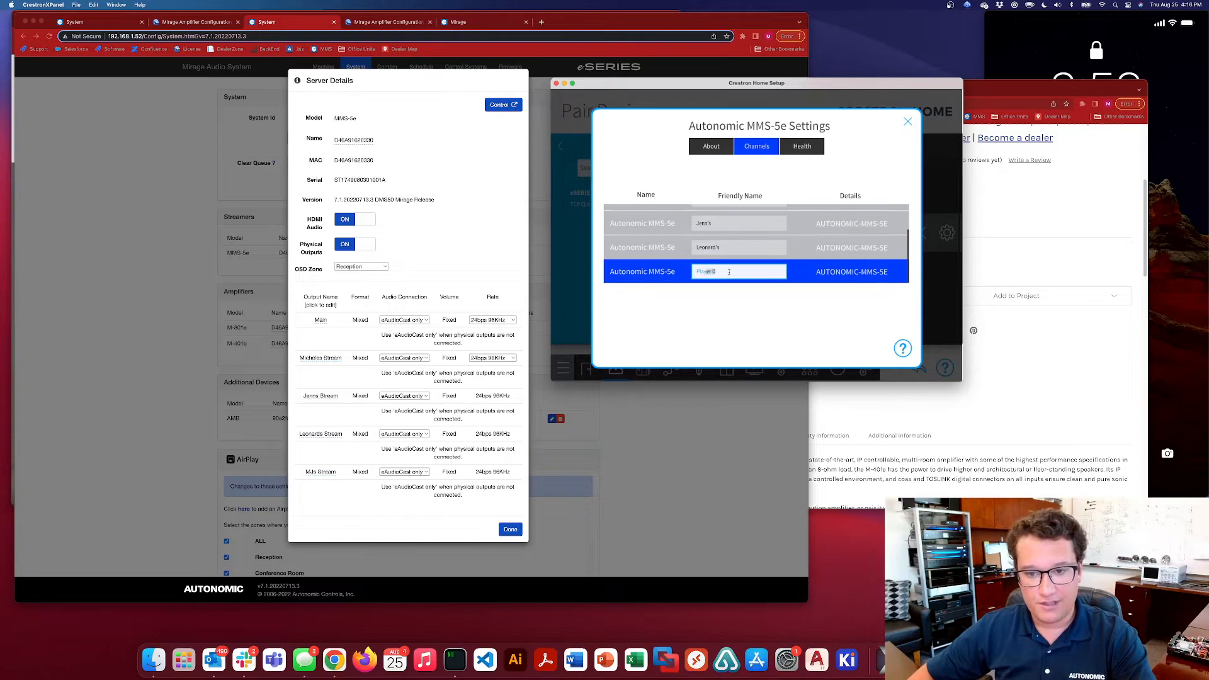
key(BackSpace)
key(BackSpace)
key(BackSpace)
key(BackSpace)
key(BackSpace)
key(BackSpace)
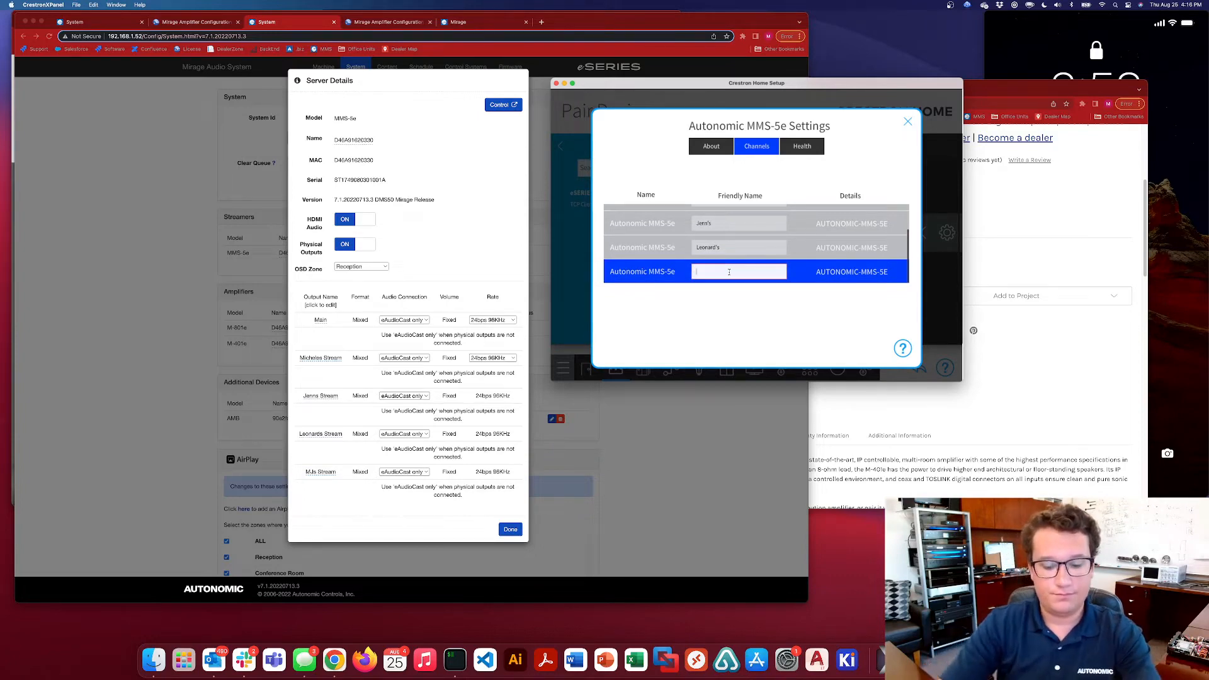
text(MJs's)
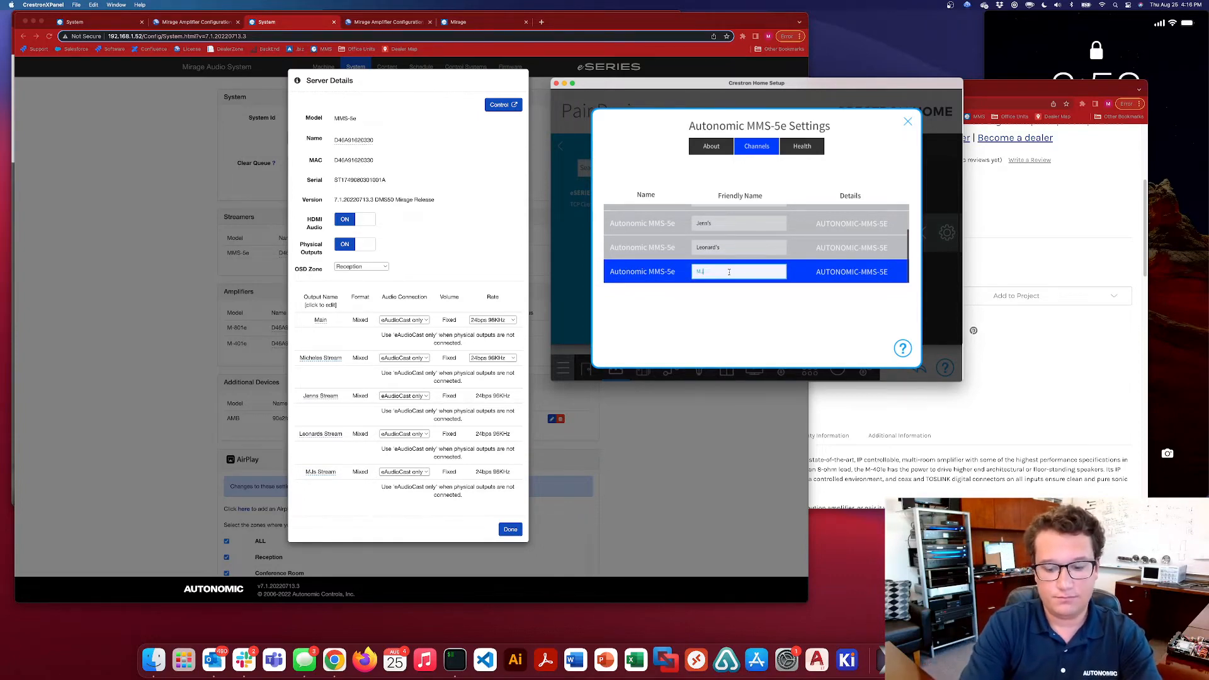
click(765, 248)
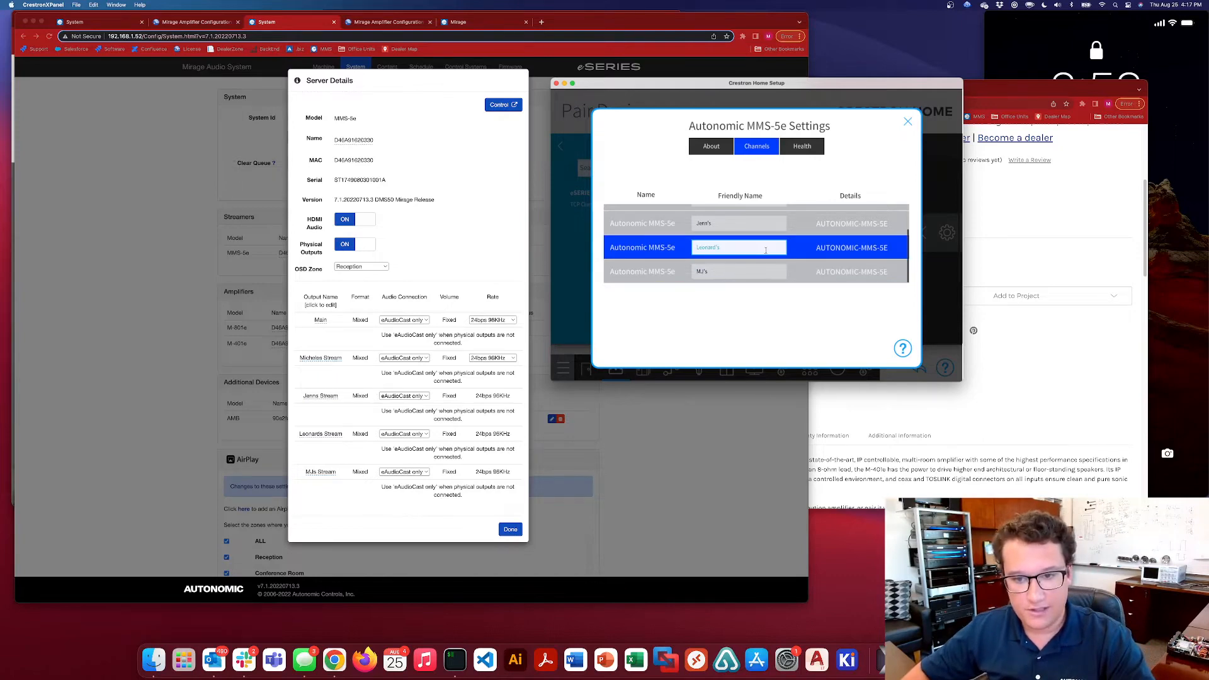
click(909, 122)
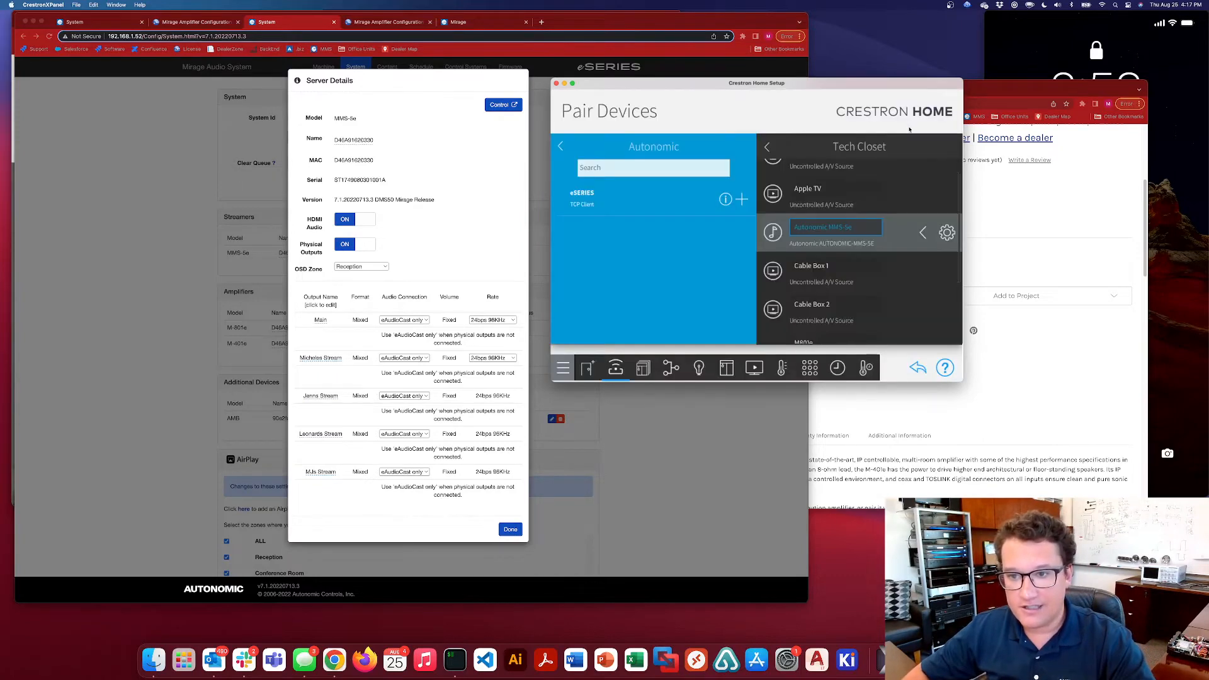
Open the Tech Closet source routes and look over the connections of the Autonomic MMS-5e and the M801e
click(669, 370)
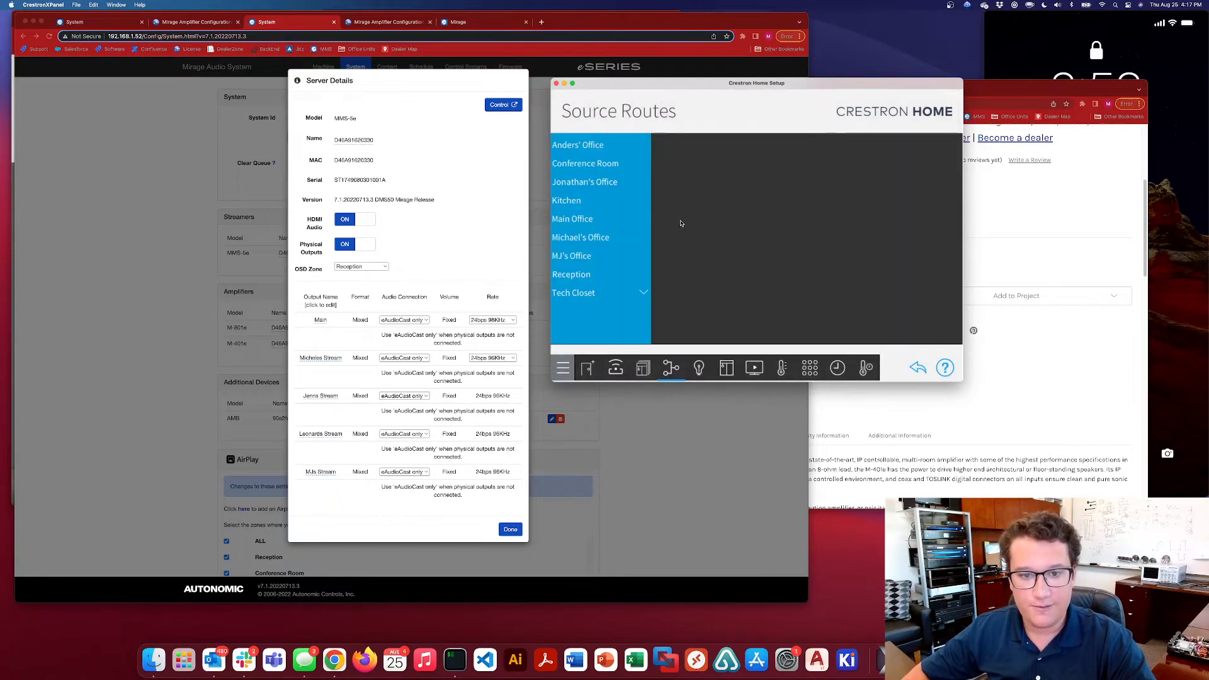
click(616, 294)
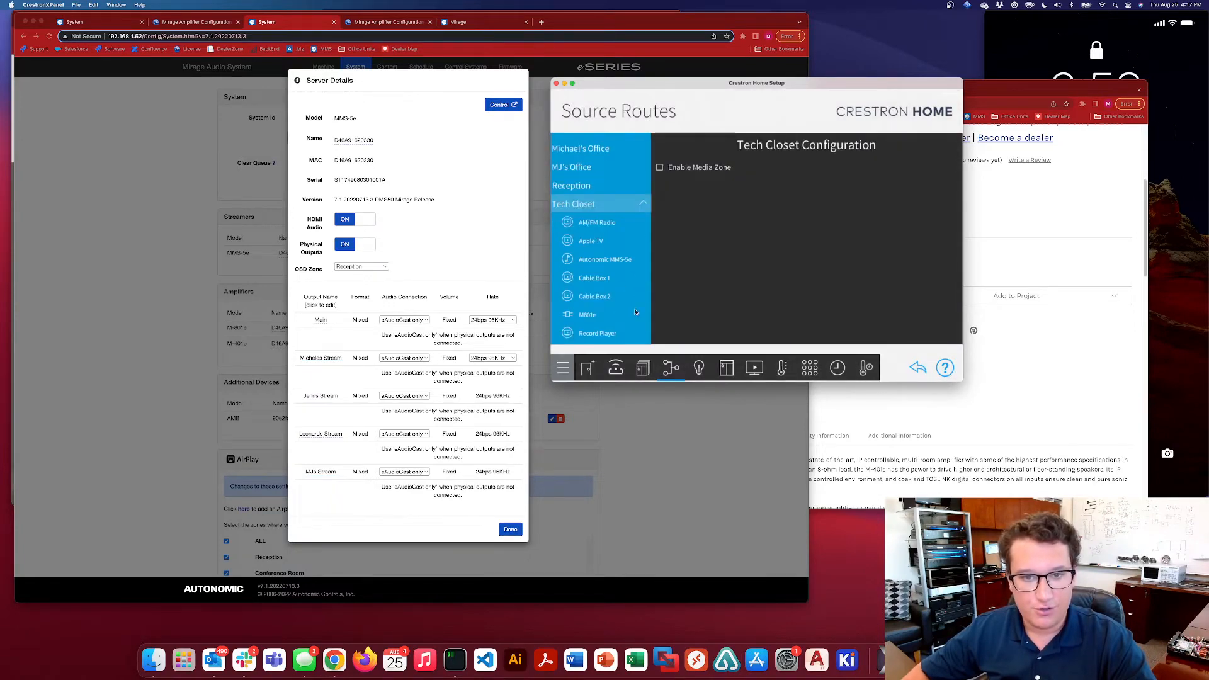
click(593, 316)
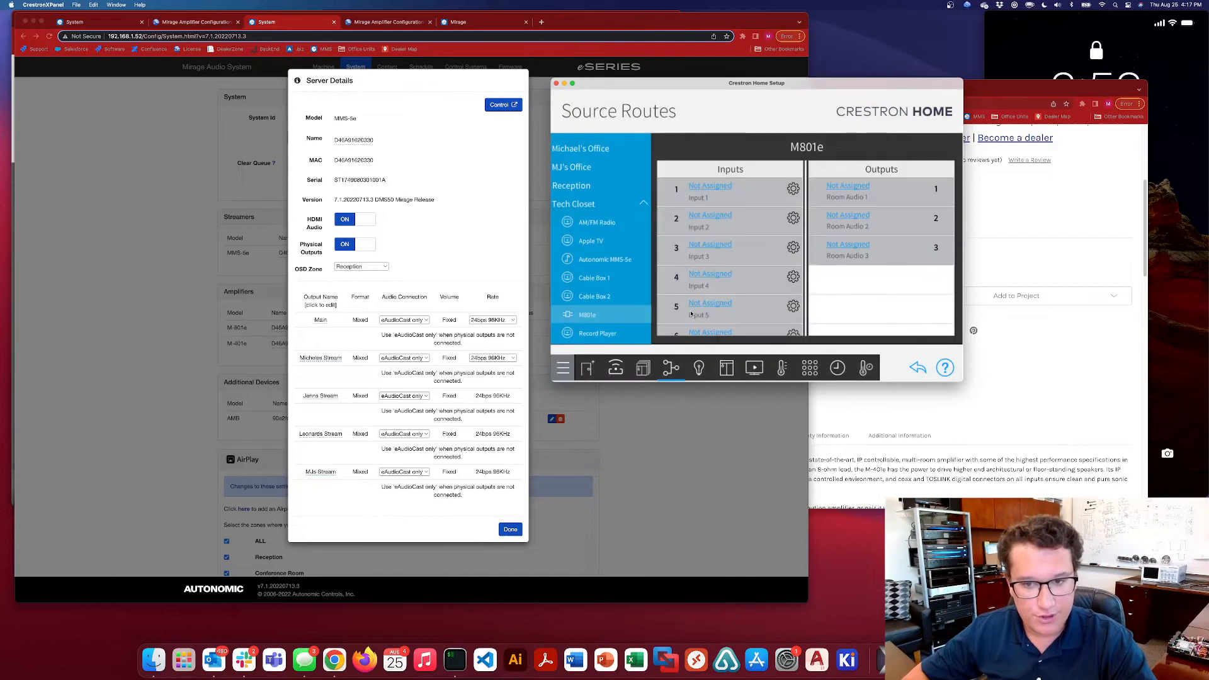
click(606, 260)
scroll(882, 189, down, 4)
scroll(882, 189, up, 3)
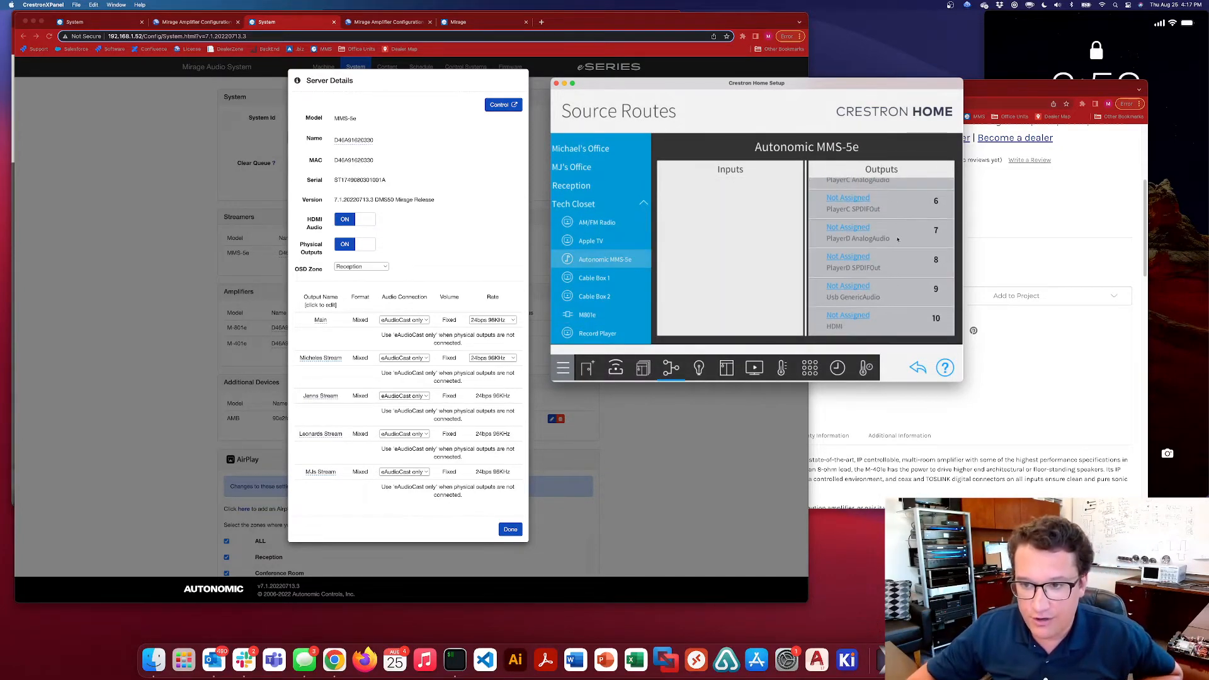
click(587, 315)
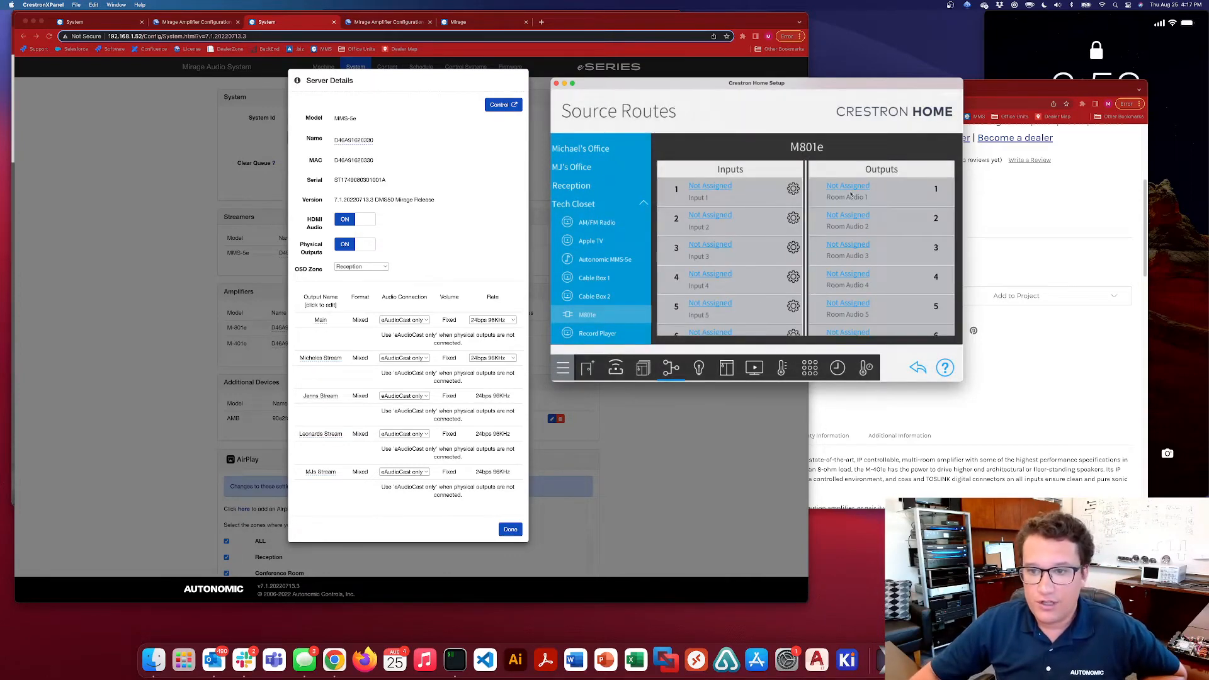
Compare the assigned eAudioCast sources in the Mirage amplifier configuration with the MMS-5e output names, then return to Crestron Home
click(195, 21)
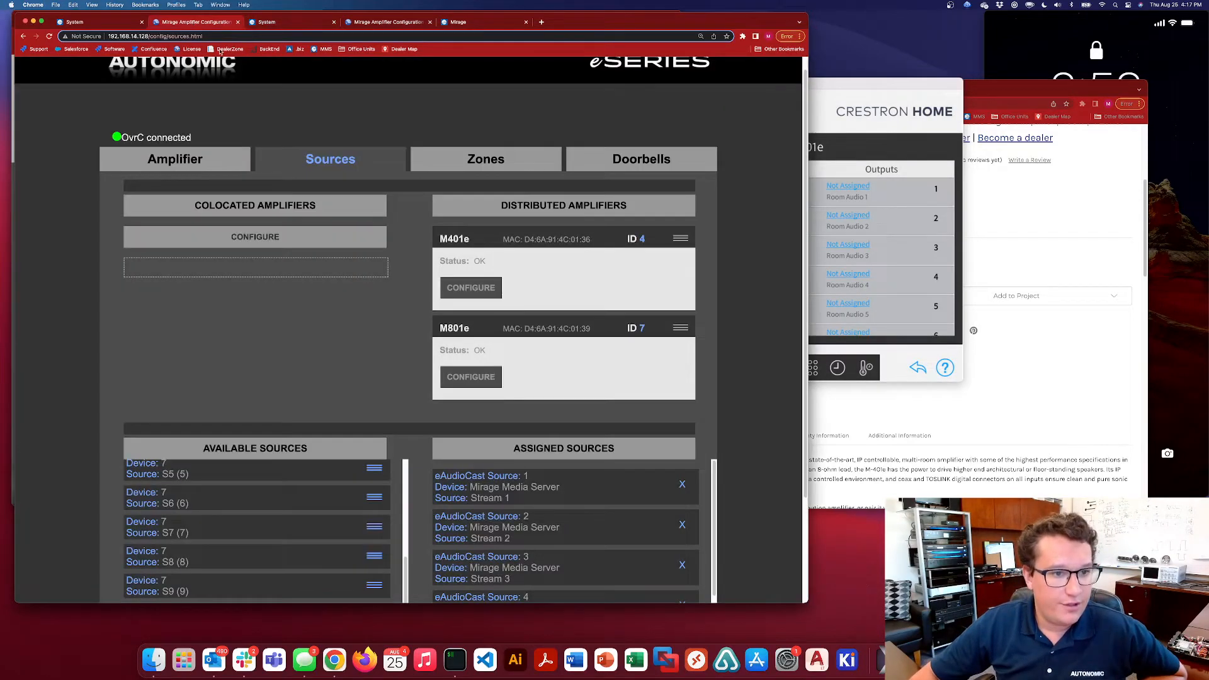
scroll(377, 271, down, 5)
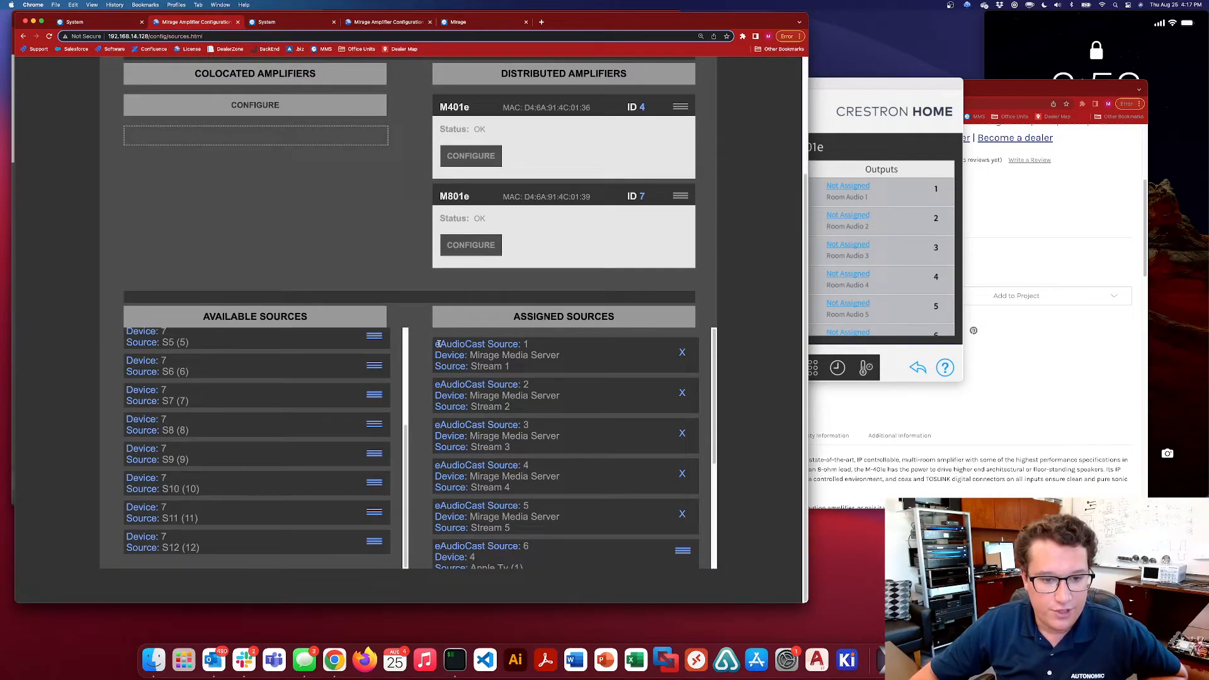
double_click(502, 366)
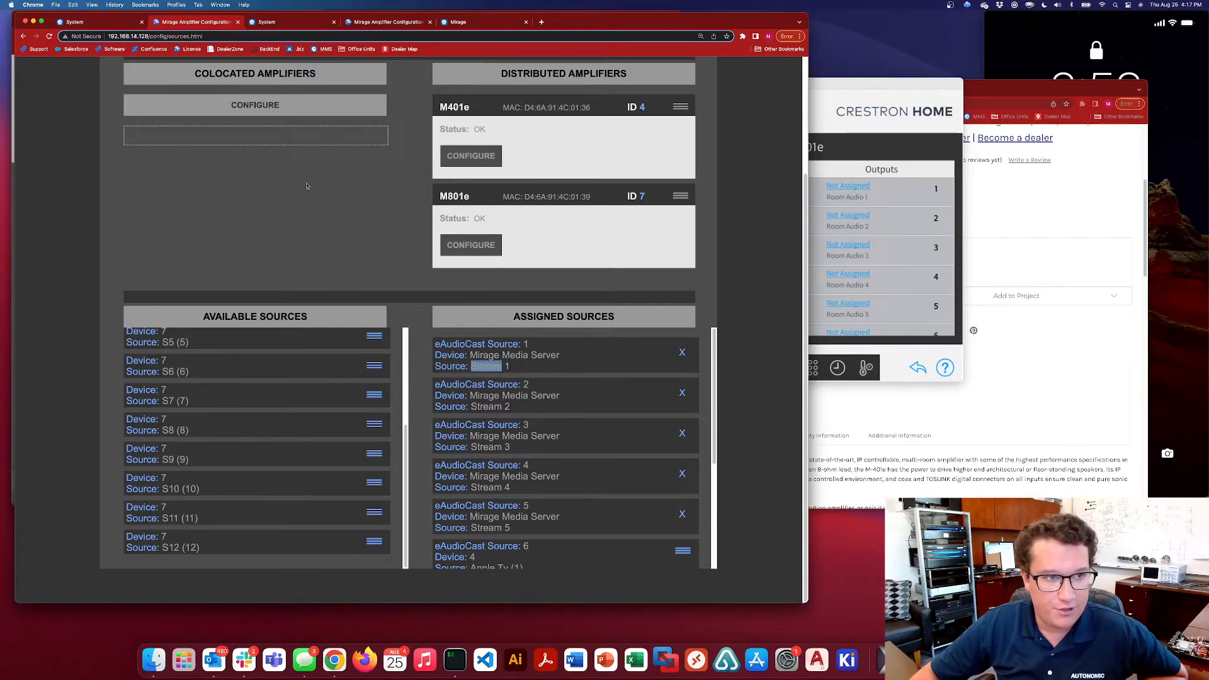
click(276, 22)
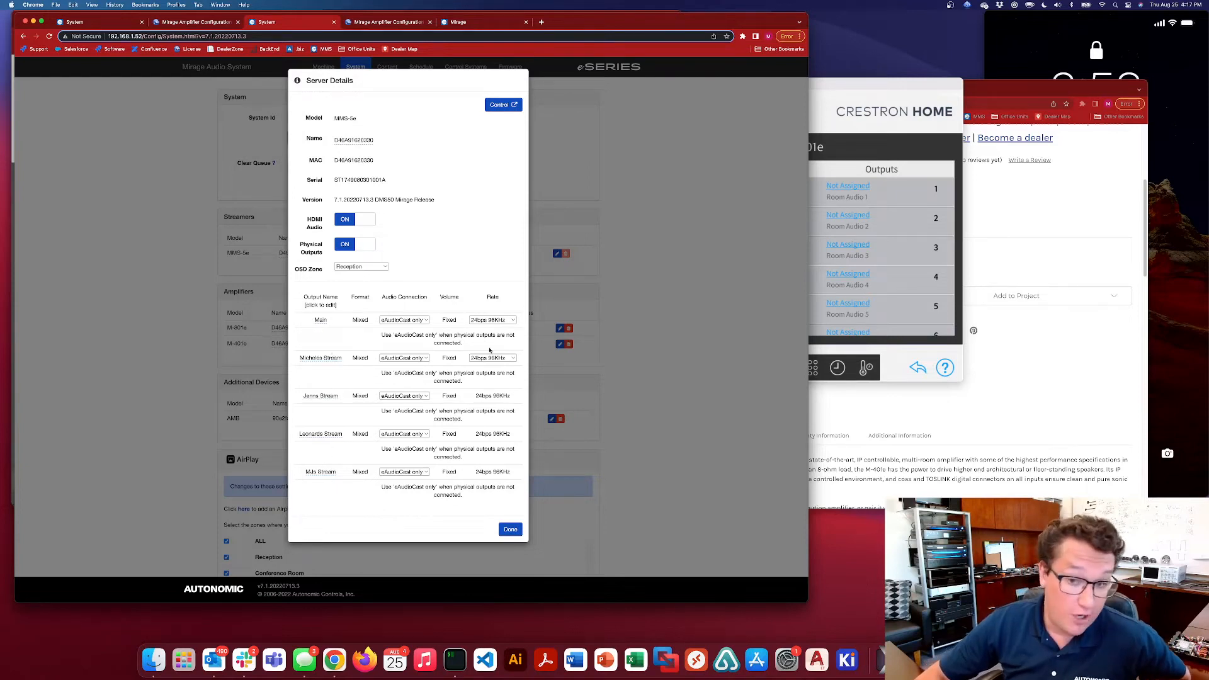
click(874, 125)
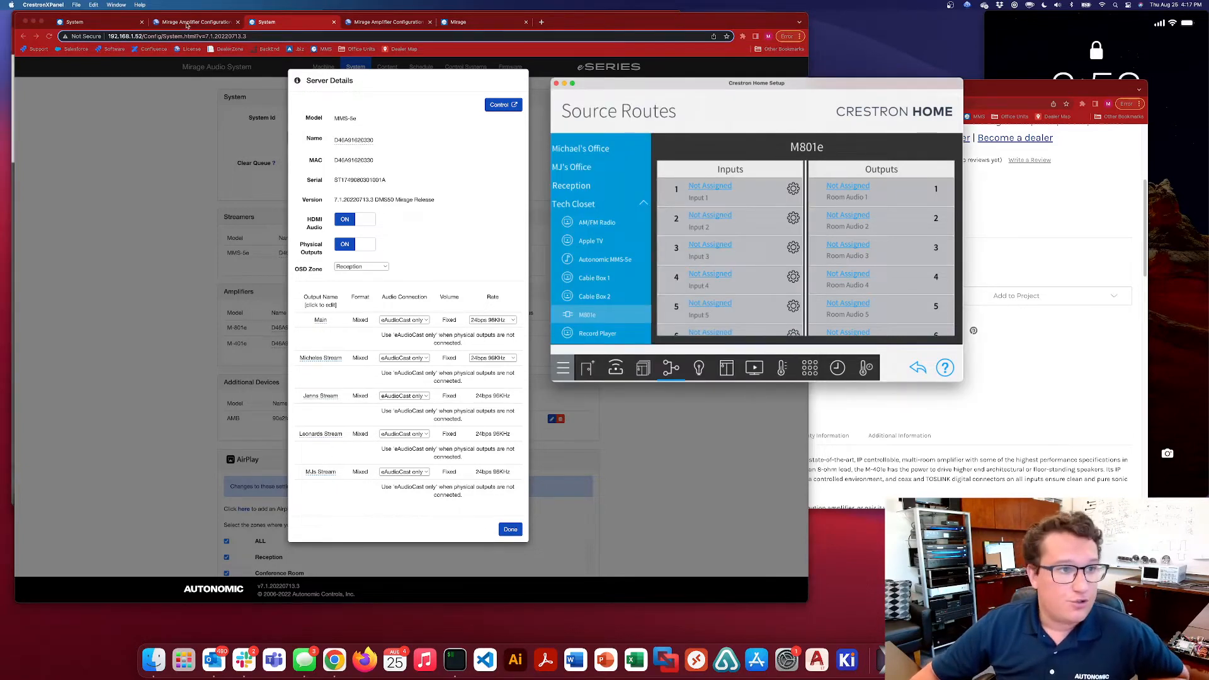
Narrow the browser window so the amplifier's assigned sources sit beside the M801e inputs in Crestron Home
click(208, 23)
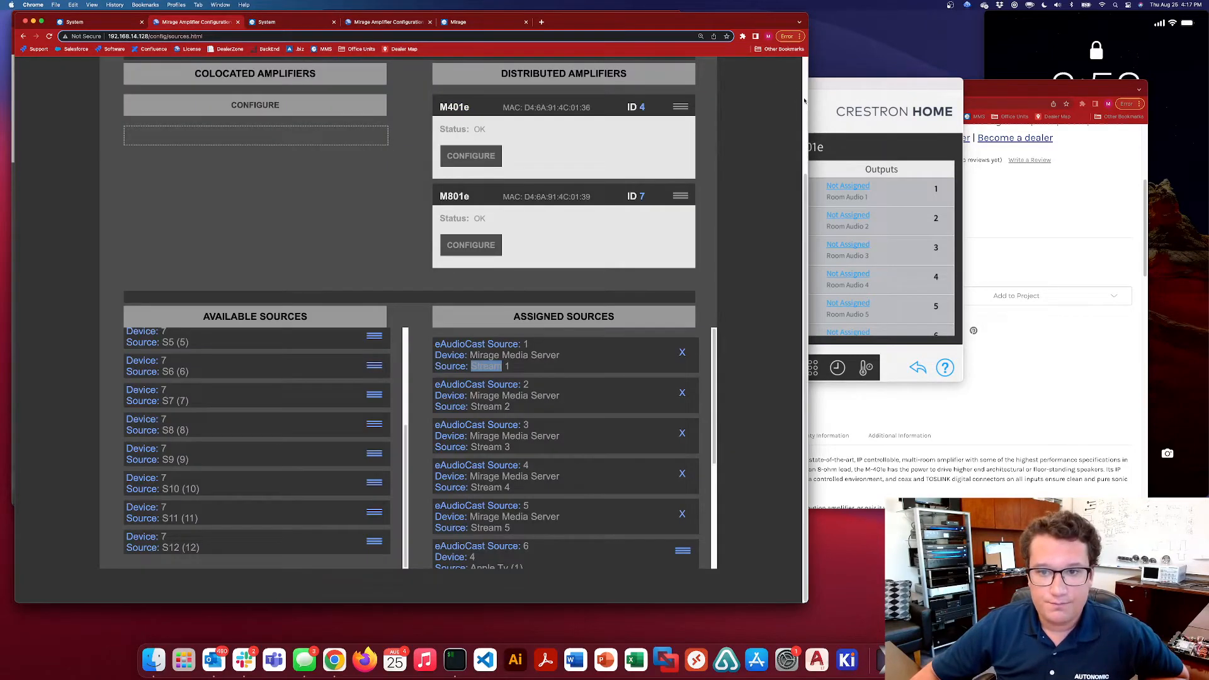
drag(807, 98, 591, 104)
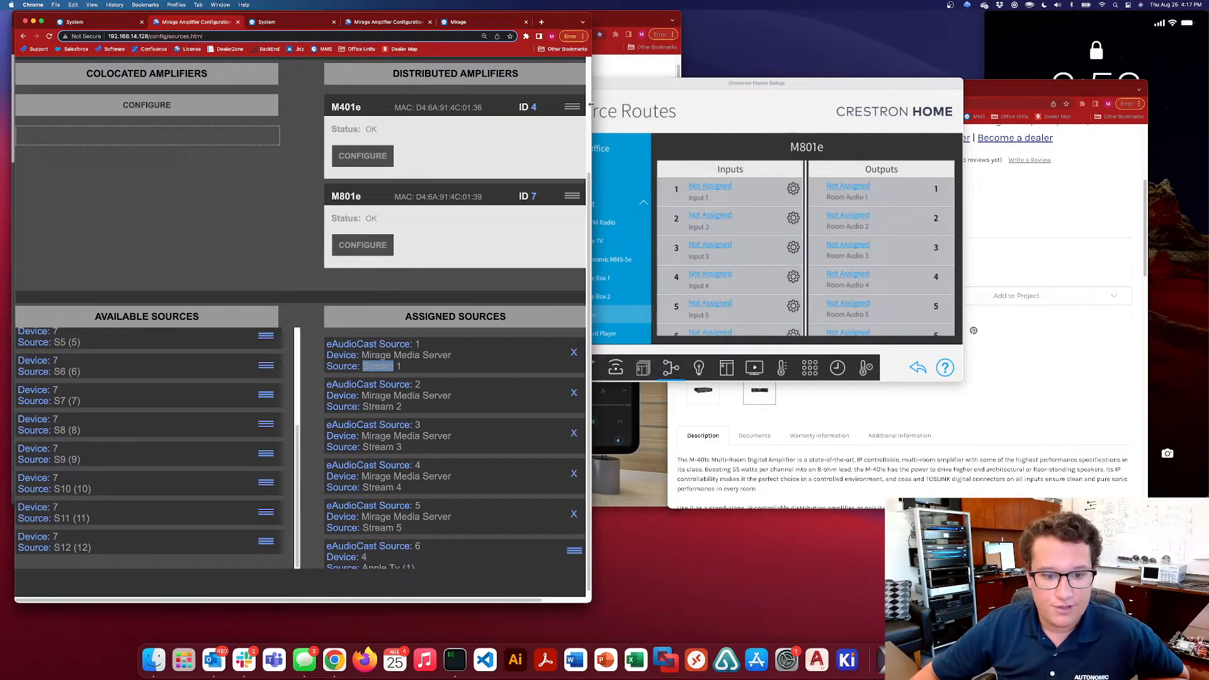
scroll(476, 222, right, 3)
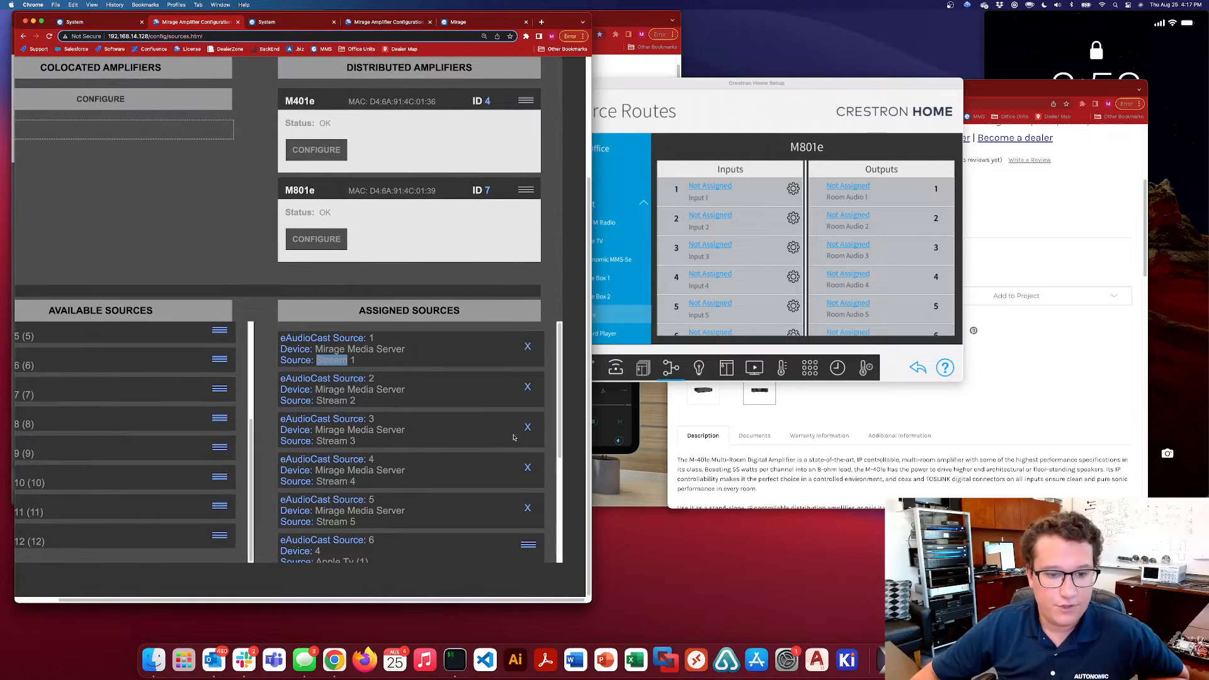
Route the MMS-5e Usb Generic, PlayerA analog and PlayerB analog outputs to M801e inputs 1, 2 and 3
click(710, 186)
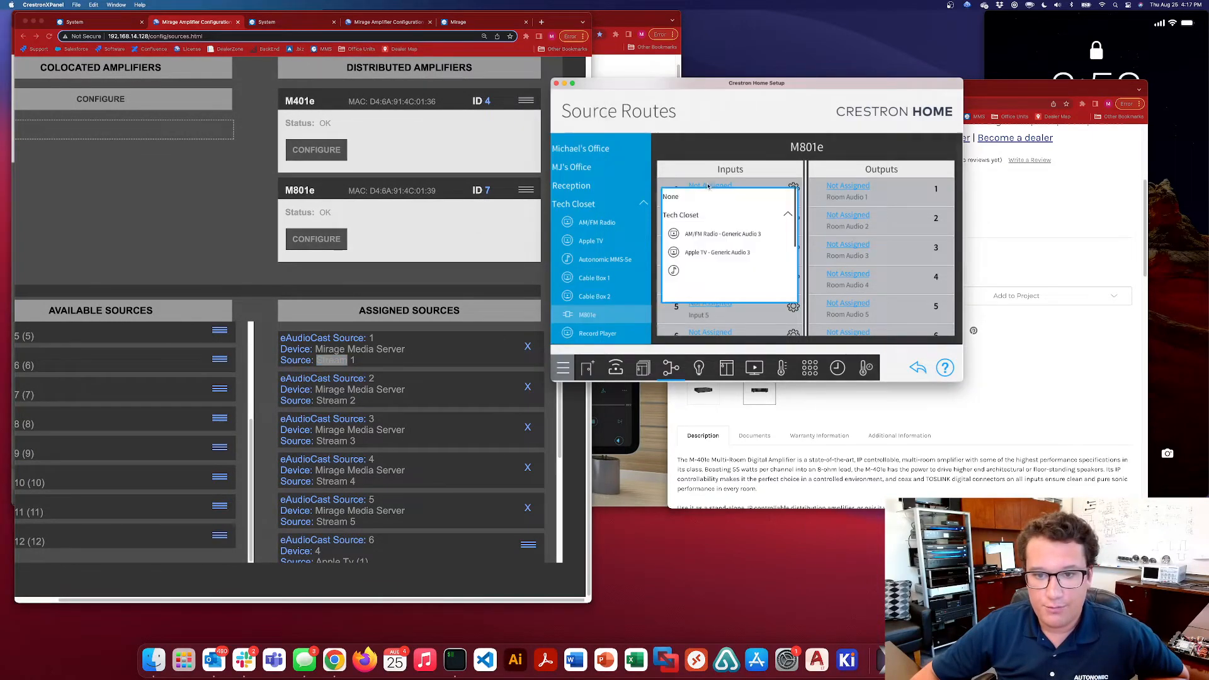
scroll(740, 217, down, 4)
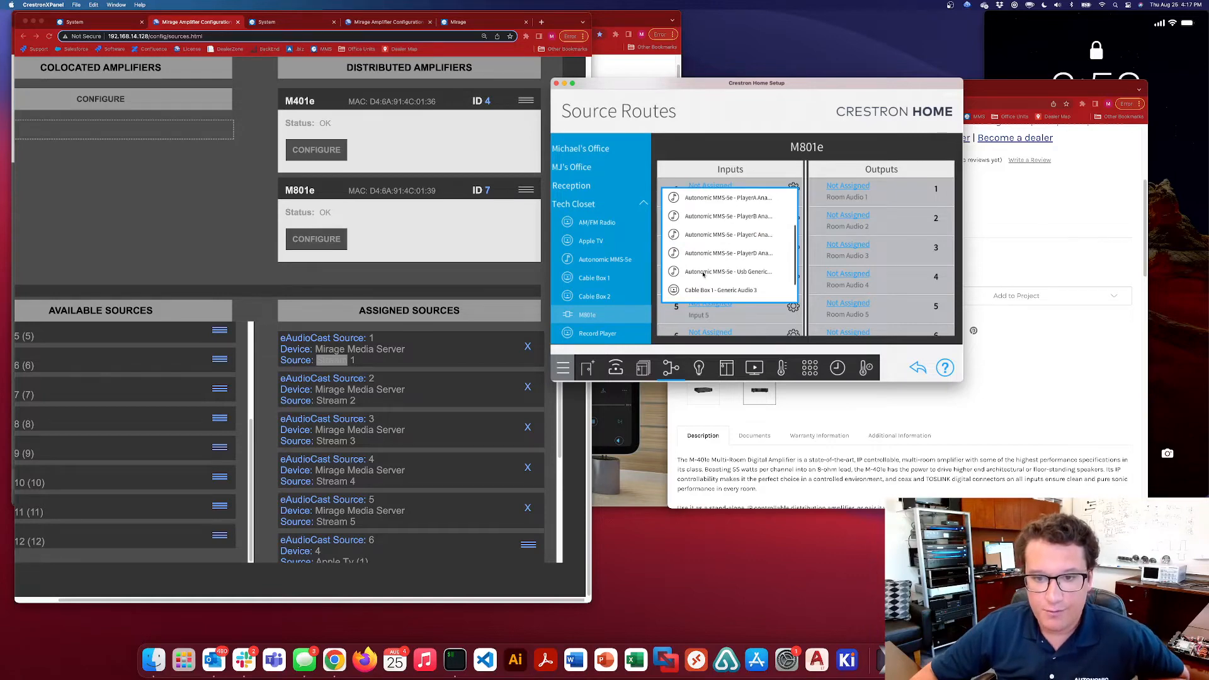
click(747, 273)
click(705, 215)
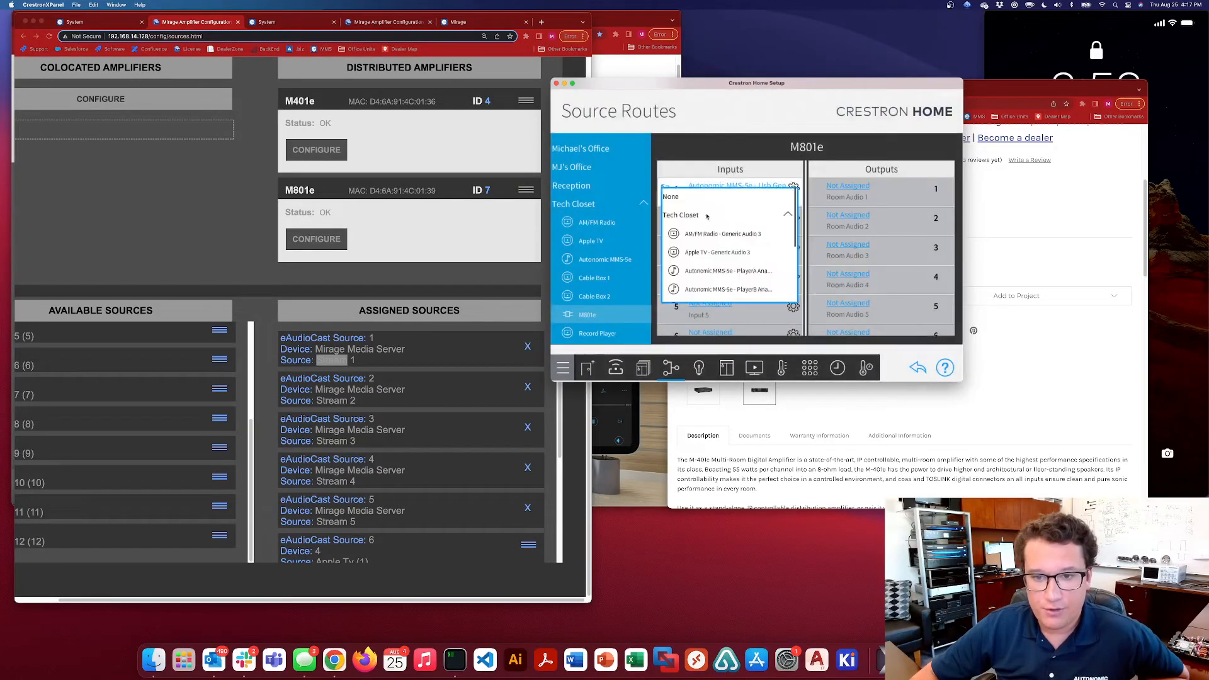
click(745, 272)
click(710, 244)
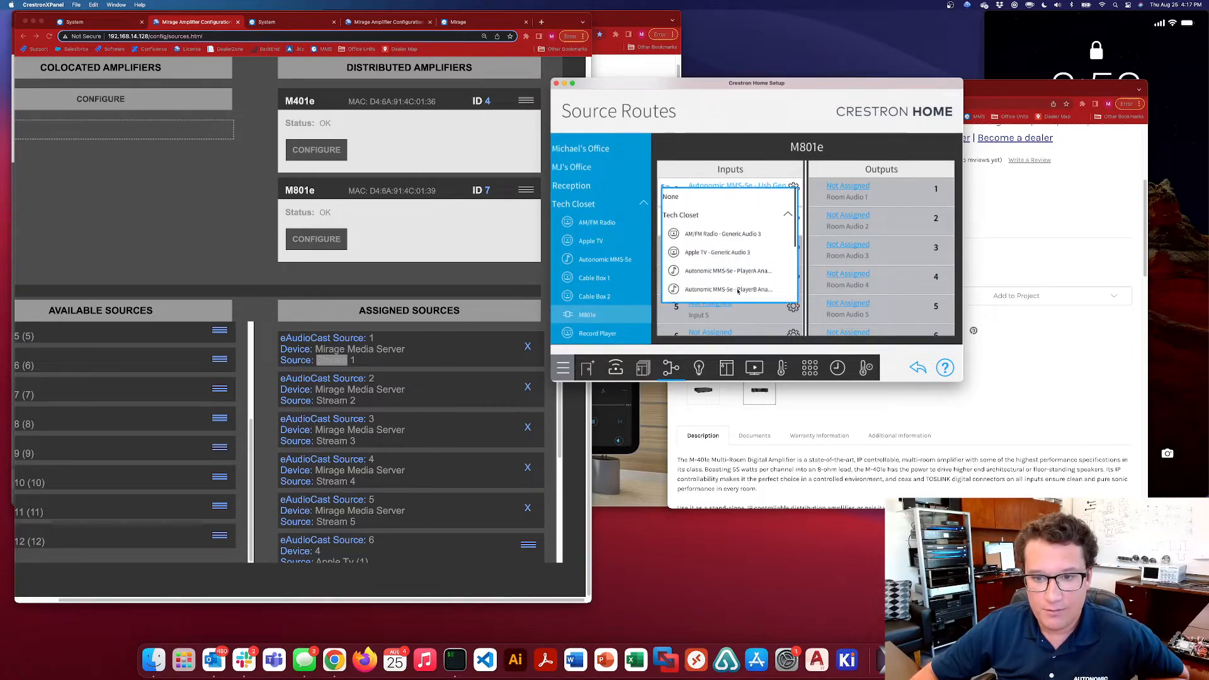
click(749, 287)
Route the MMS-5e PlayerC analog output to M801e input 4 and the PlayerD analog output to input 5
scroll(750, 287, down, 1)
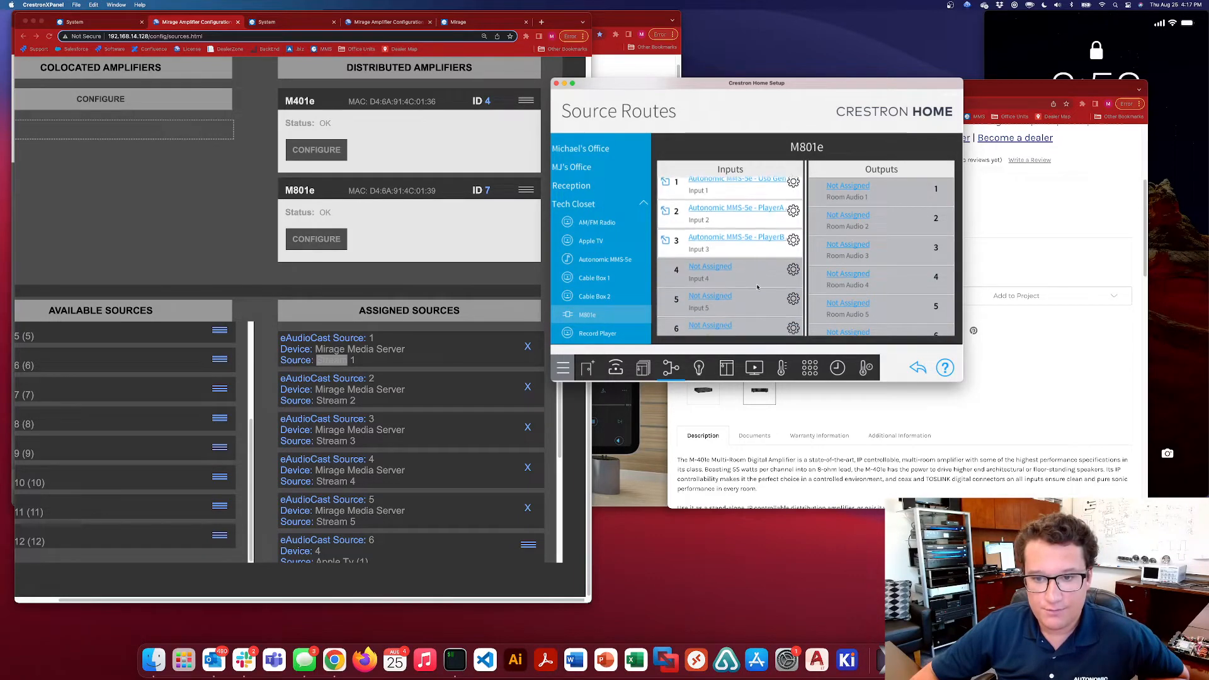
click(710, 265)
scroll(752, 263, down, 2)
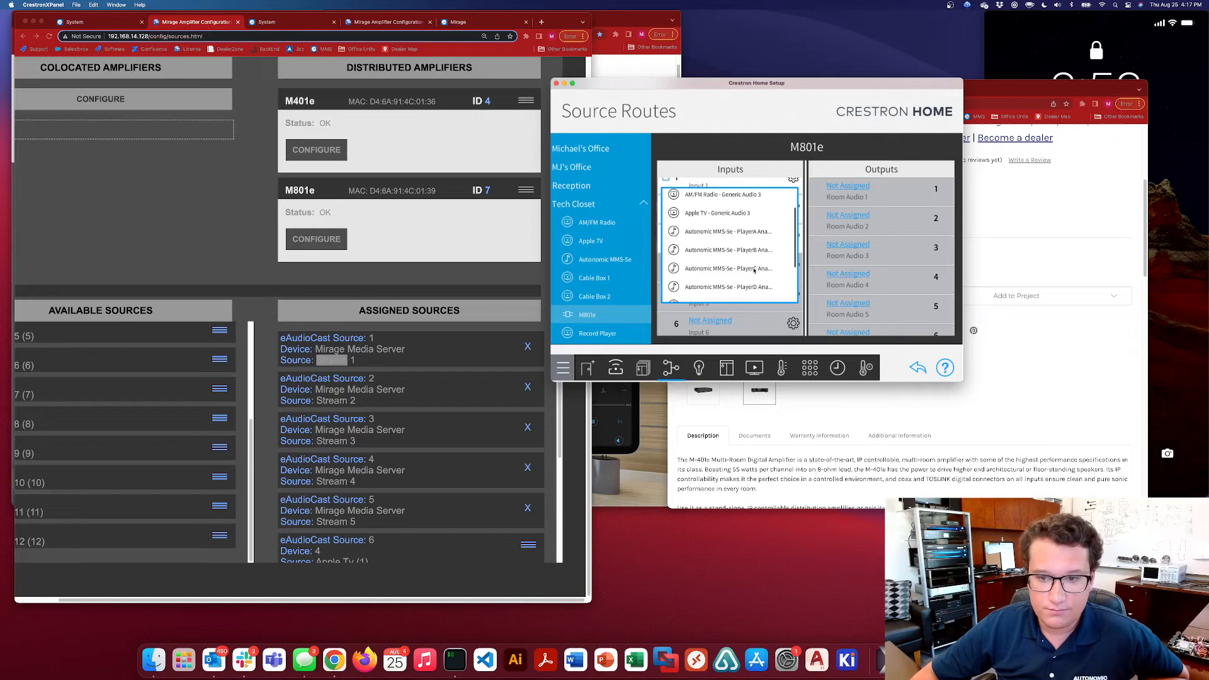
click(748, 269)
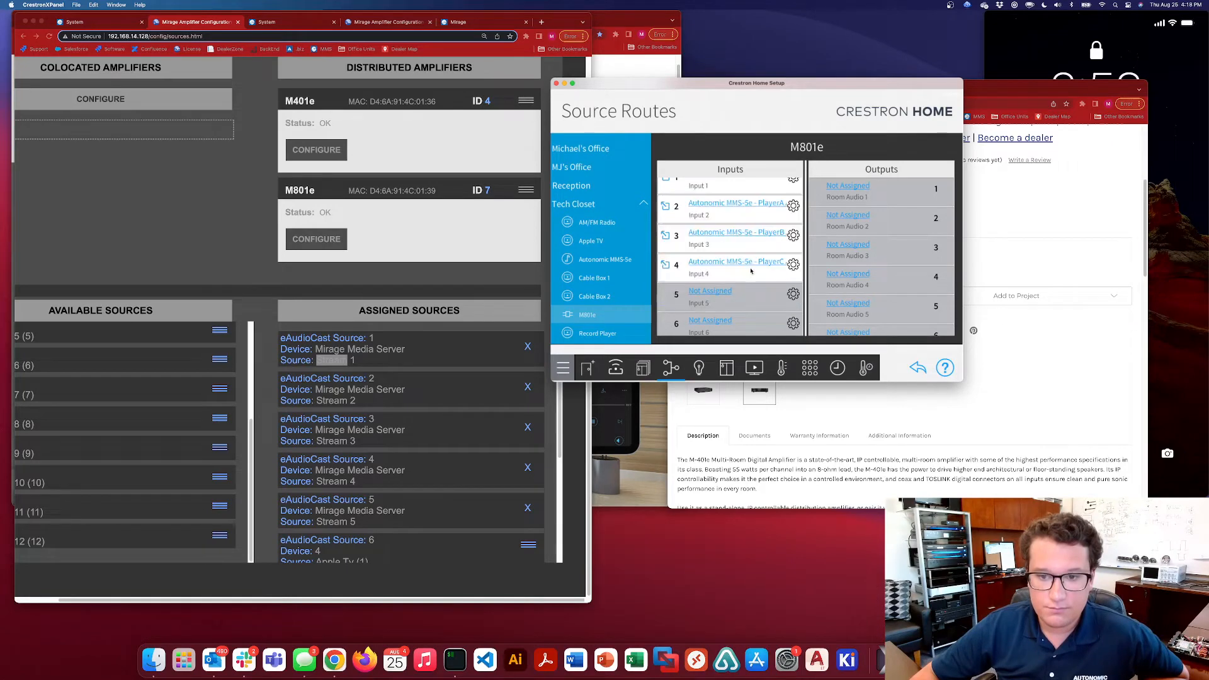
click(720, 294)
scroll(746, 270, down, 3)
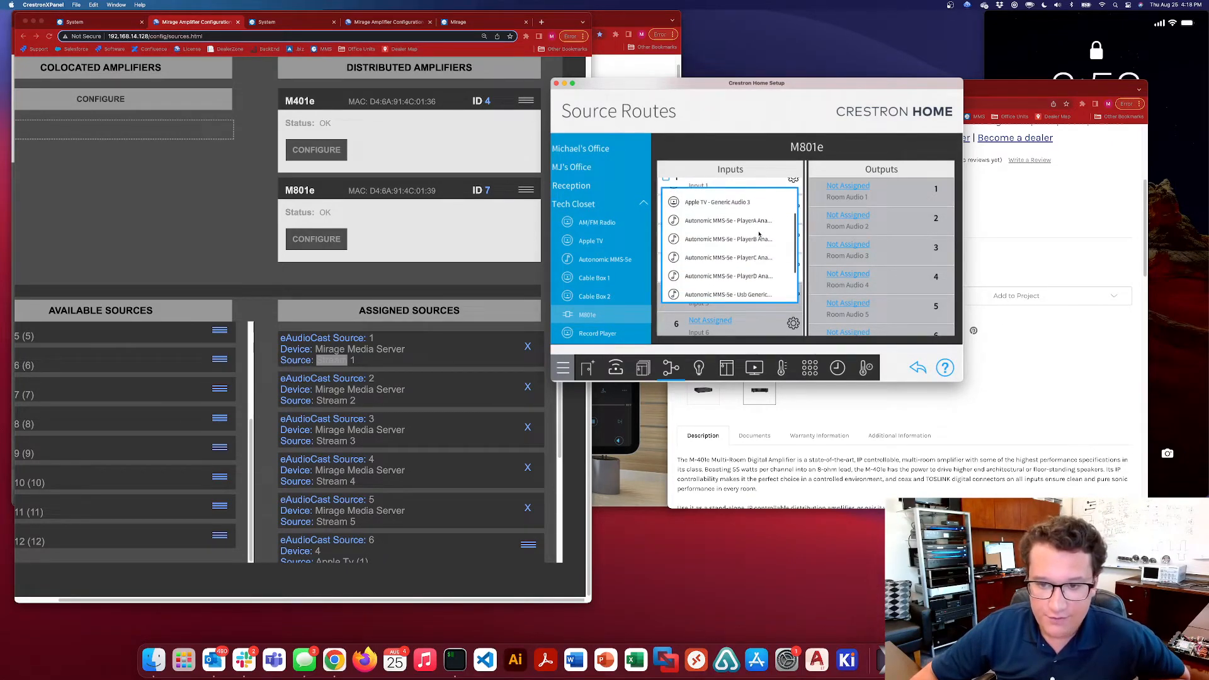
click(745, 269)
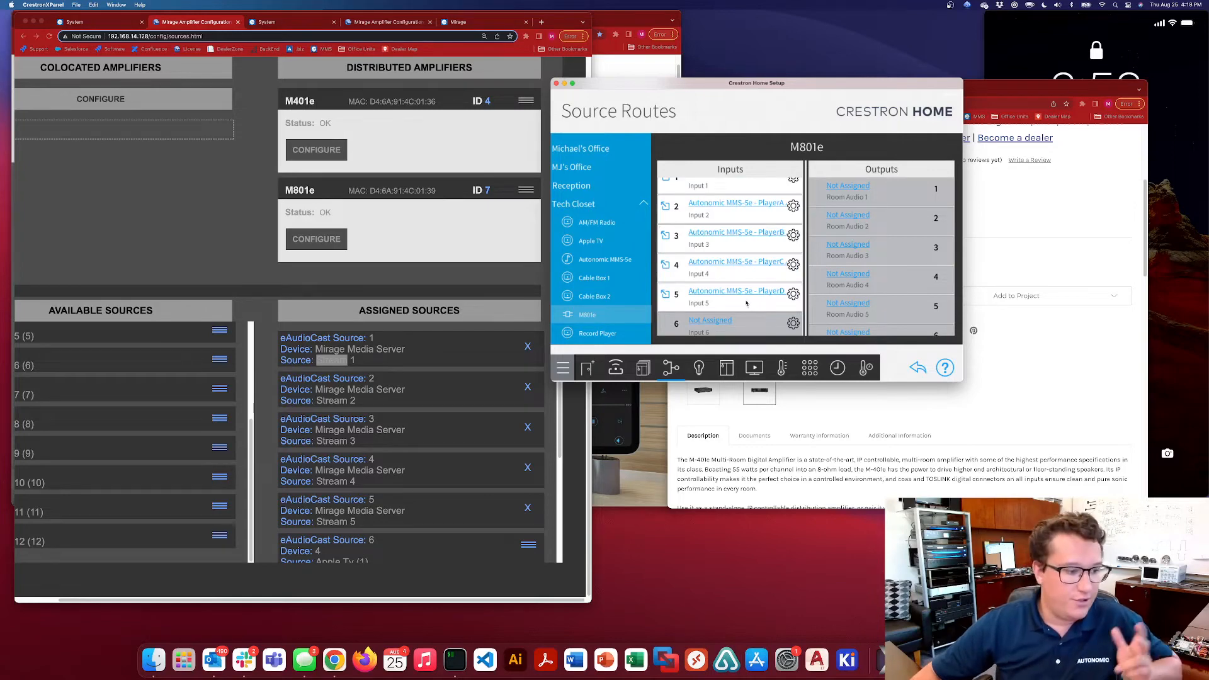
Check the remaining assigned eAudioCast sources in the Mirage configuration and route Apple TV - Generic Audio 3 to M801e input 6
scroll(747, 304, down, 3)
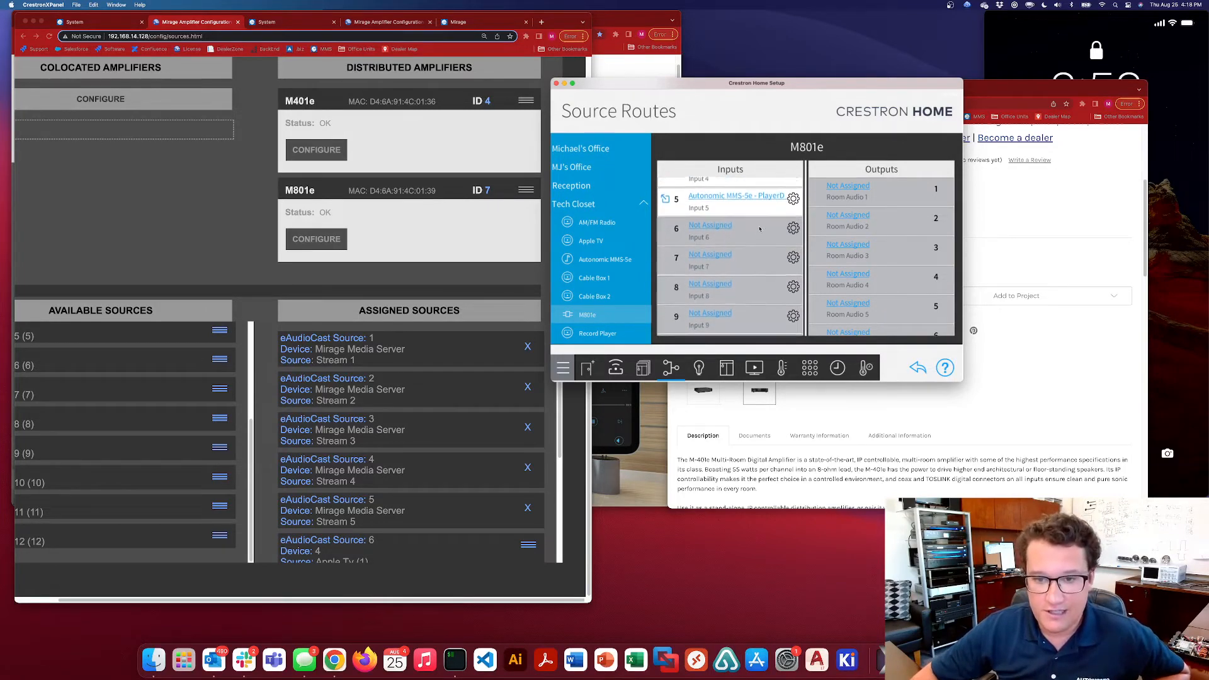
scroll(760, 230, down, 1)
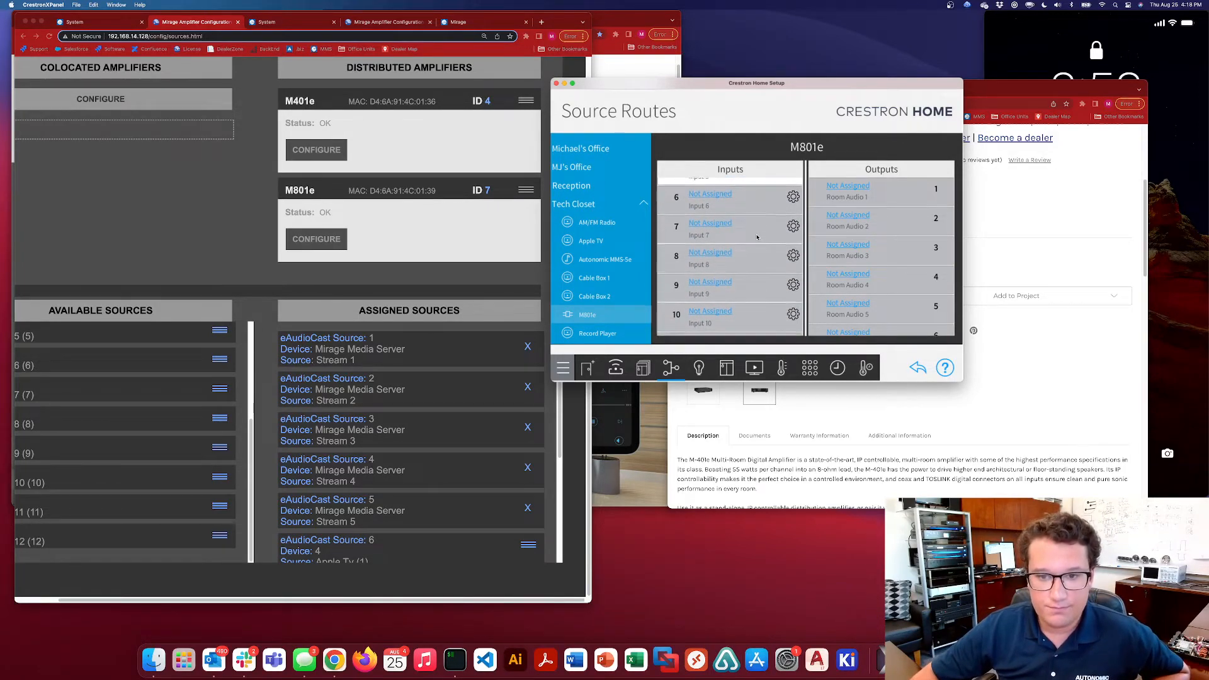
click(267, 288)
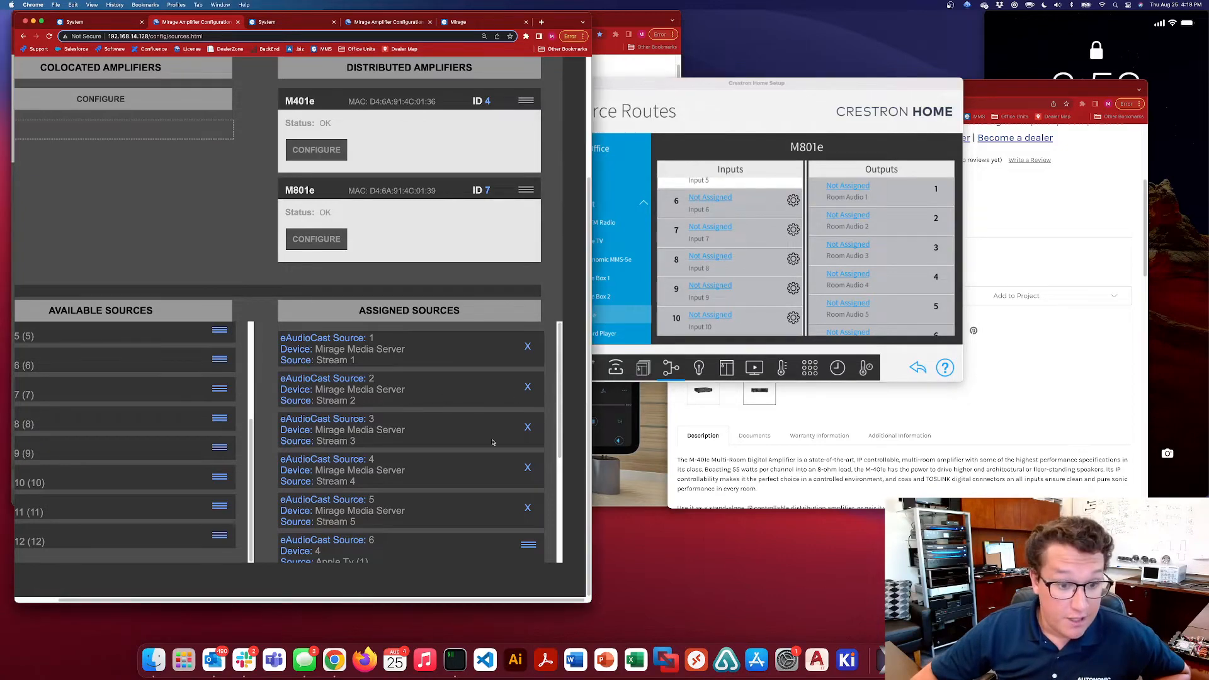
scroll(494, 444, down, 5)
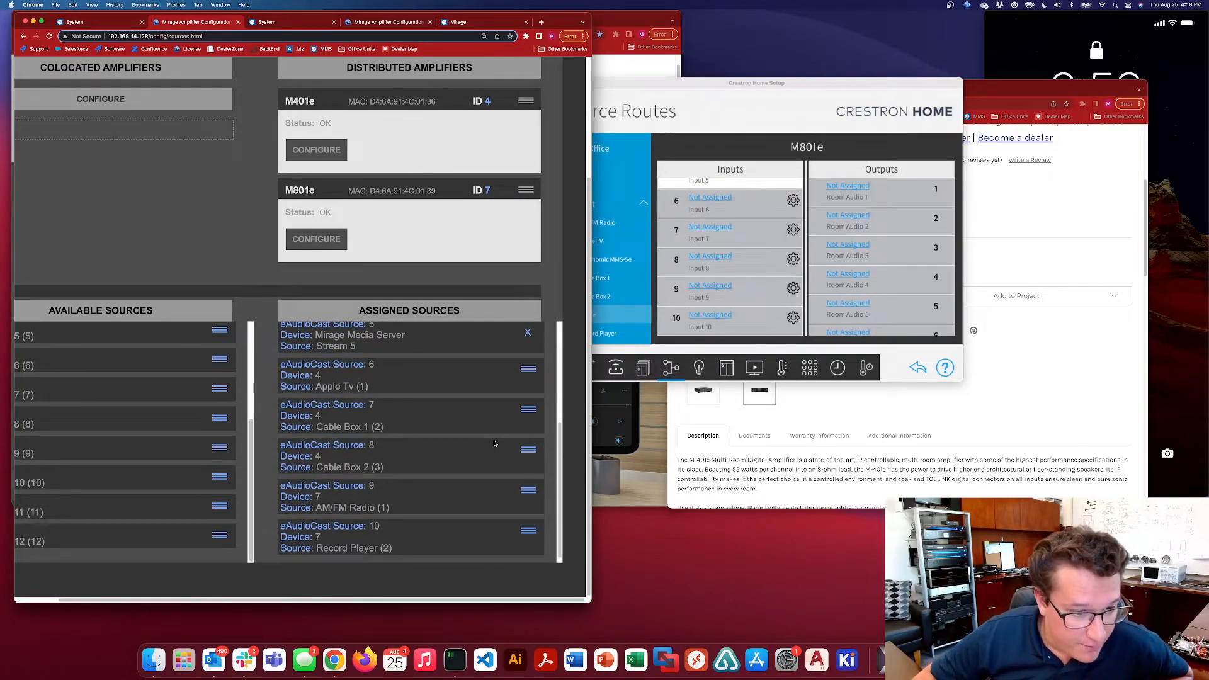
scroll(500, 428, down, 1)
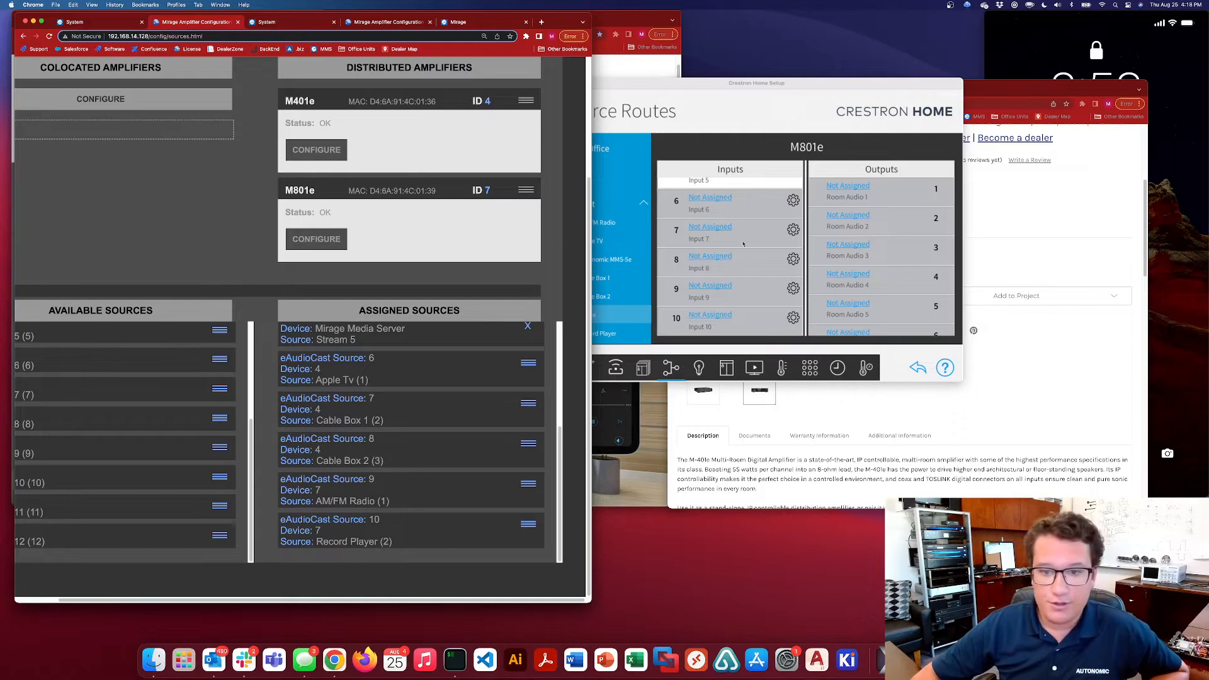
click(738, 205)
scroll(738, 276, down, 1)
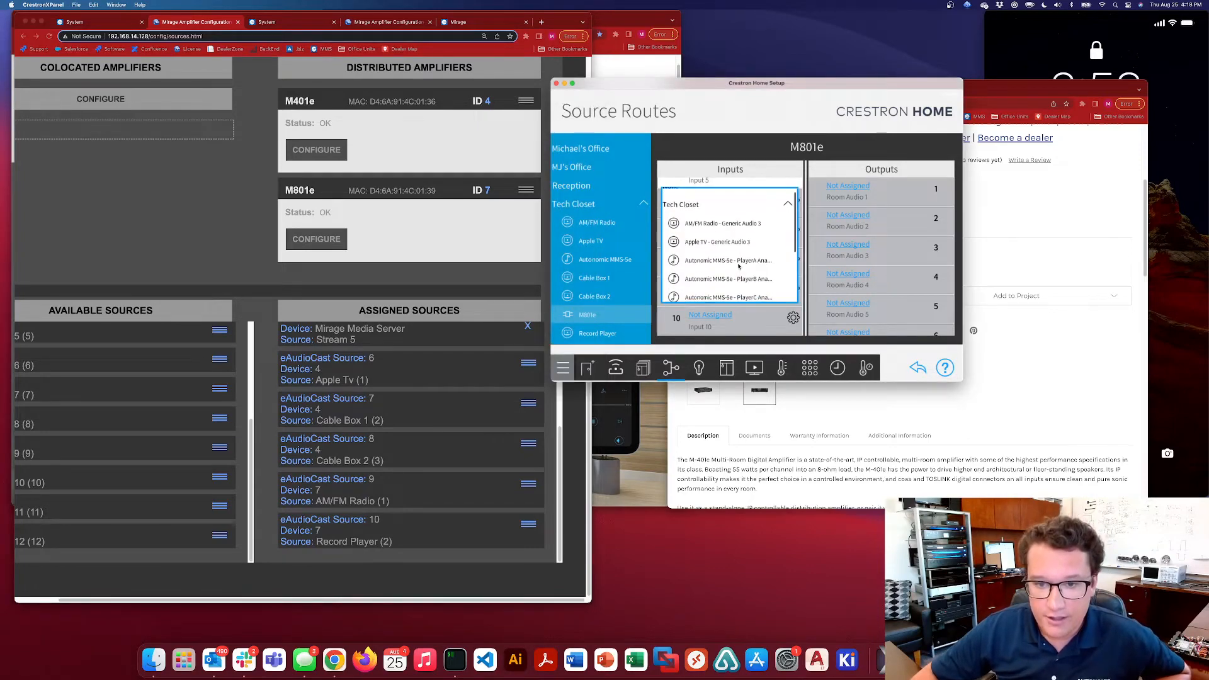
click(718, 237)
Route Cable Box 1 - Generic Audio 3 to M801e input 7 and Cable Box 2 - Generic Audio 3 to input 8
click(743, 233)
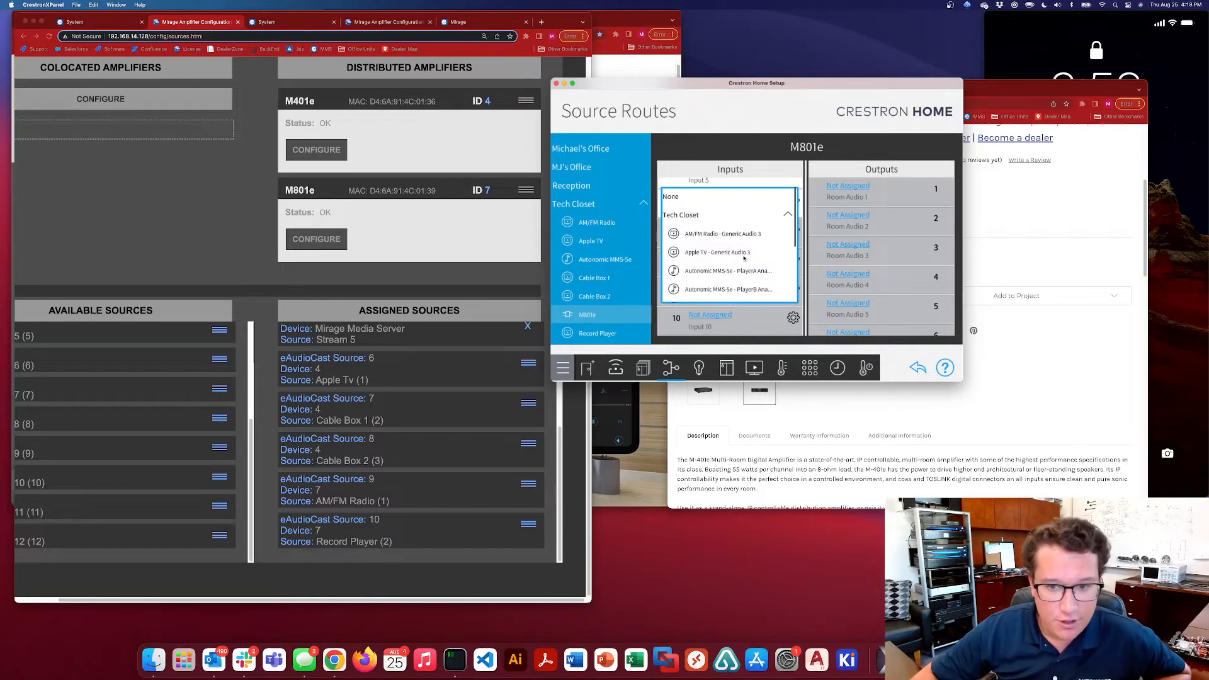
click(767, 148)
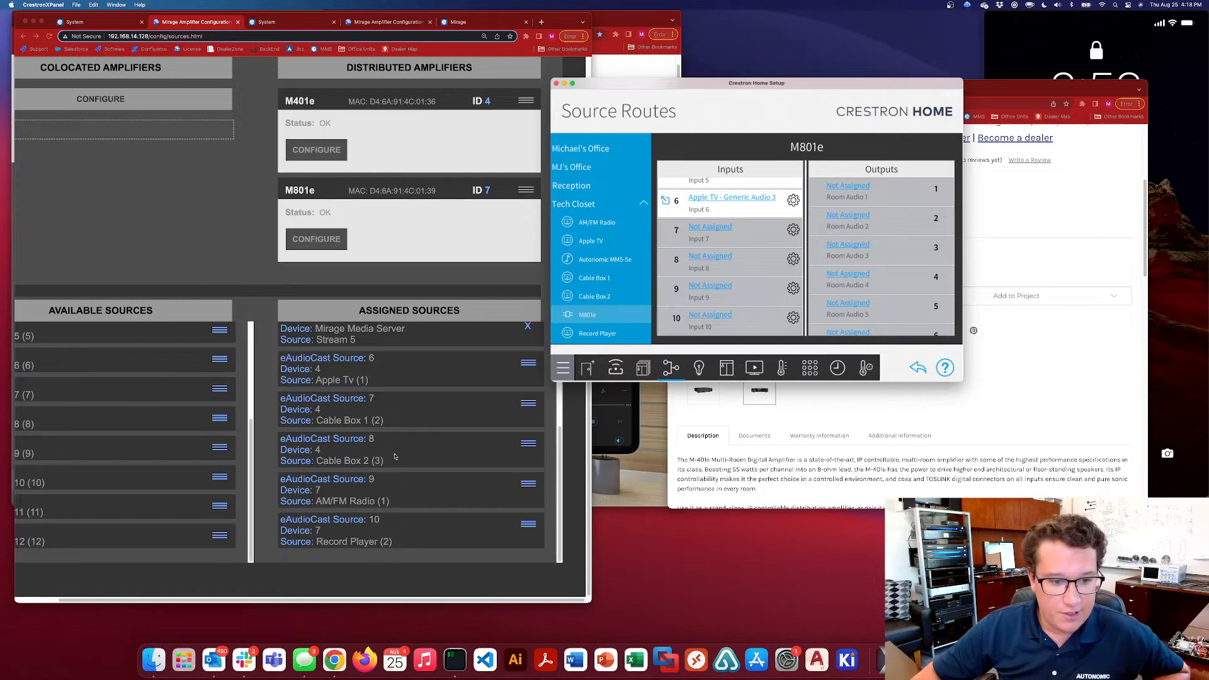
click(756, 197)
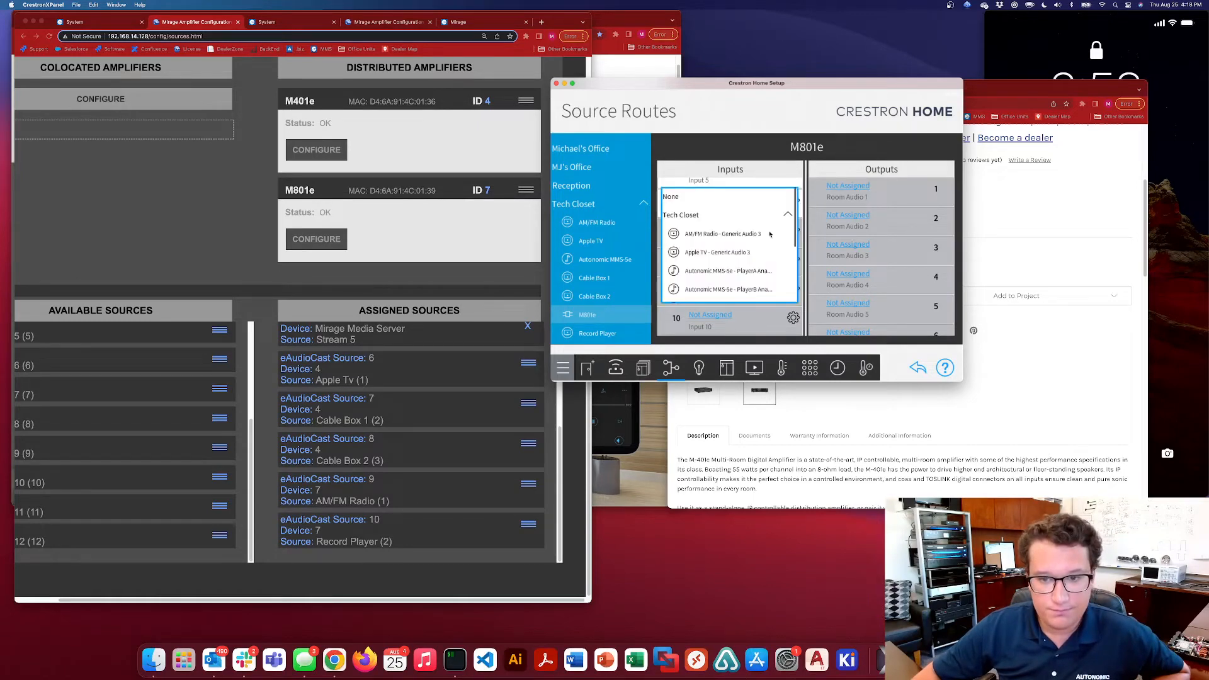
scroll(743, 246, down, 3)
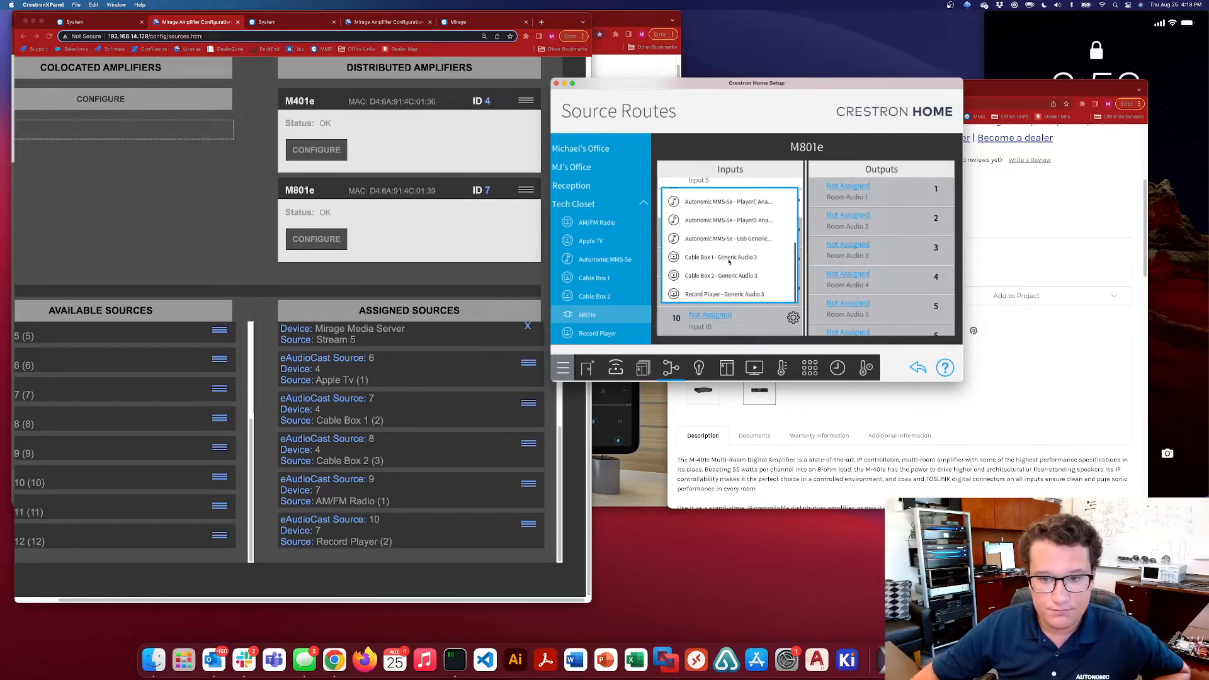
scroll(729, 262, up, 3)
scroll(734, 279, down, 3)
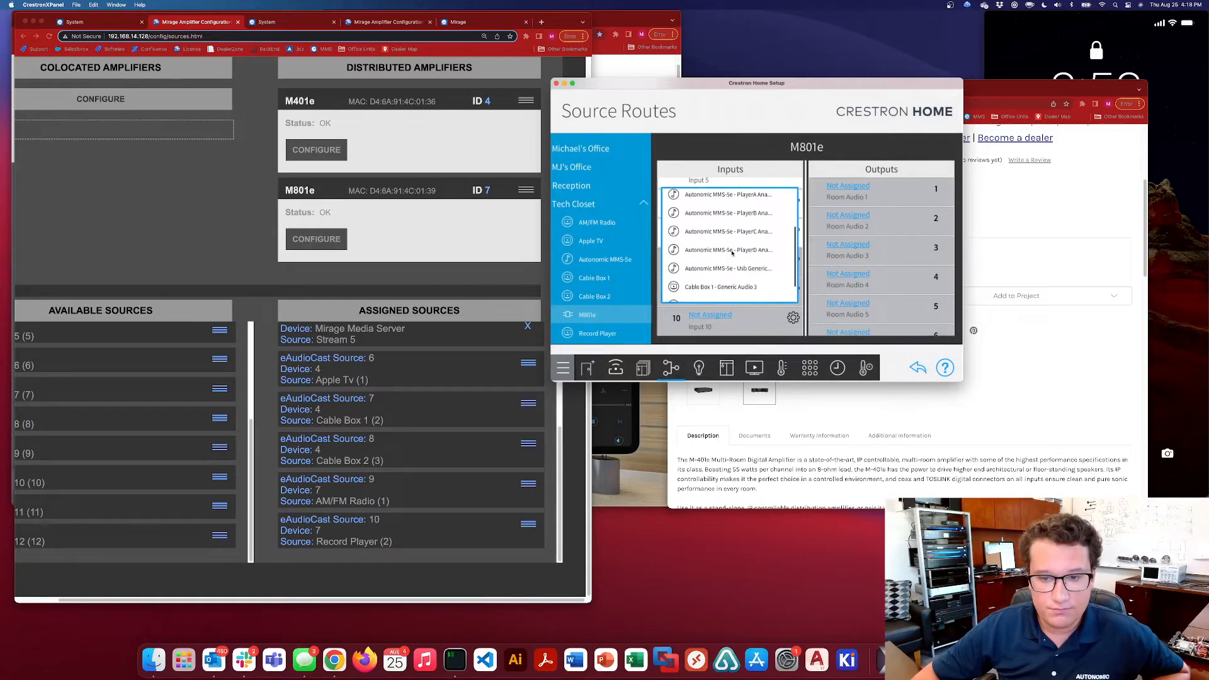
click(723, 275)
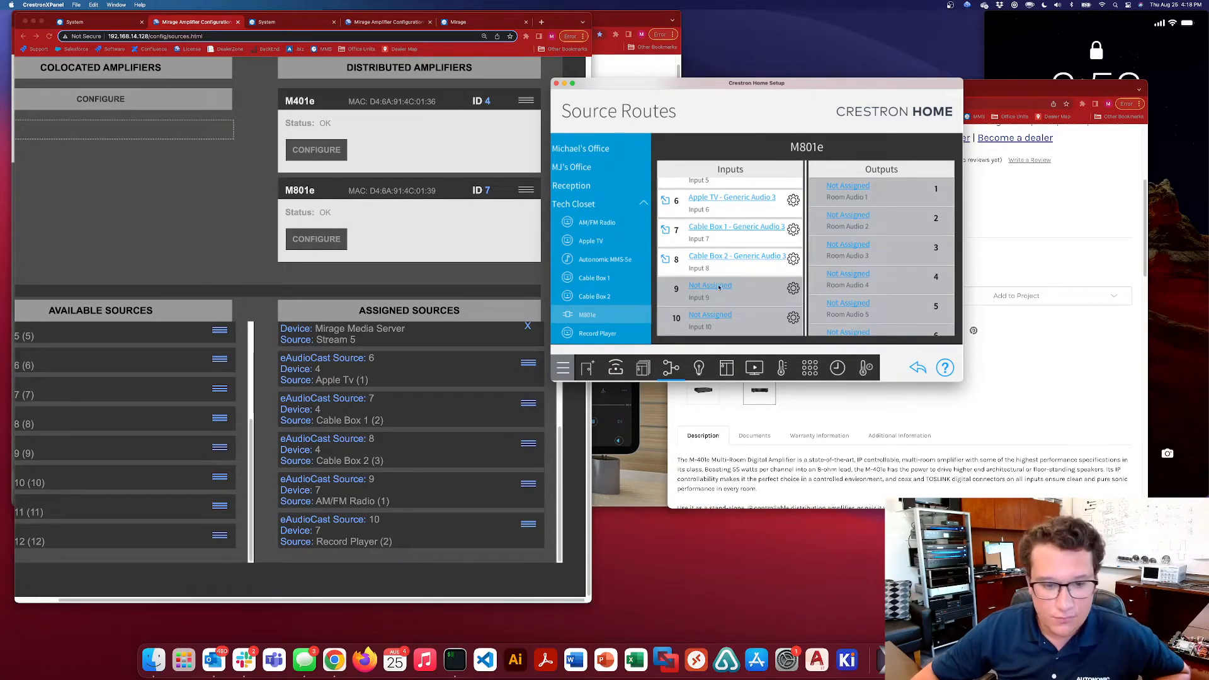
Route AM/FM Radio - Generic Audio 3 to M801e input 9 and Record Player - Generic Audio 3 to input 10
click(718, 287)
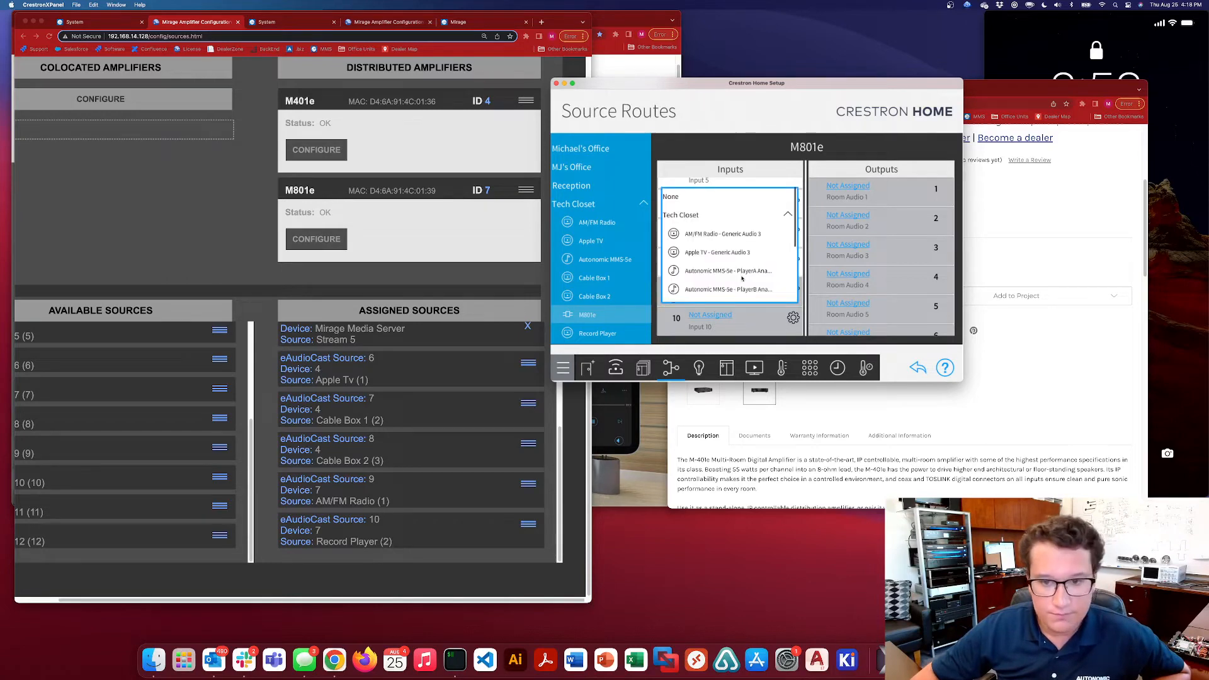
click(705, 237)
click(713, 315)
drag(721, 274, 724, 155)
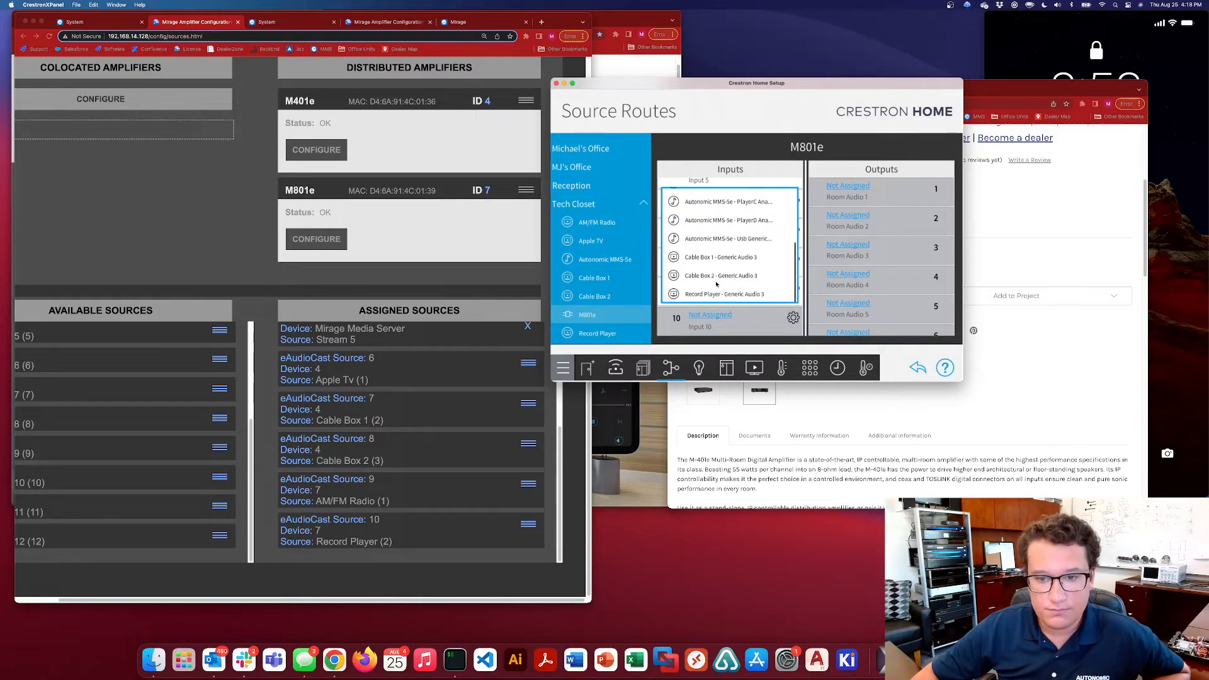
click(721, 294)
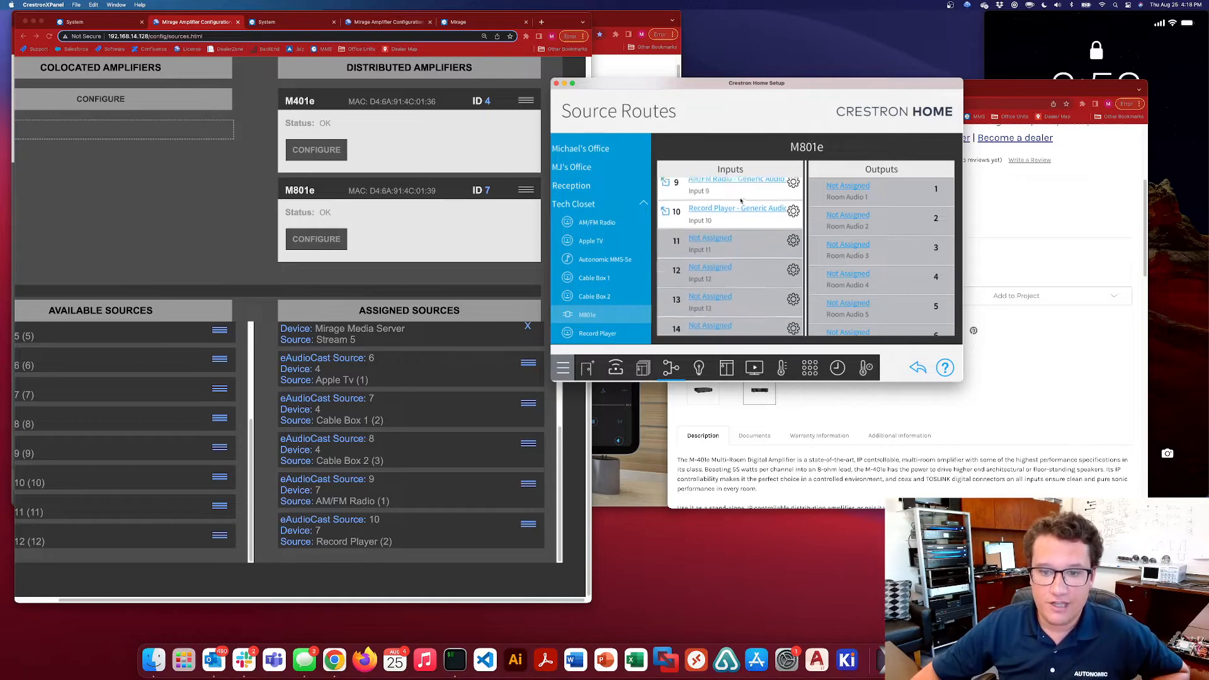
scroll(740, 200, down, 3)
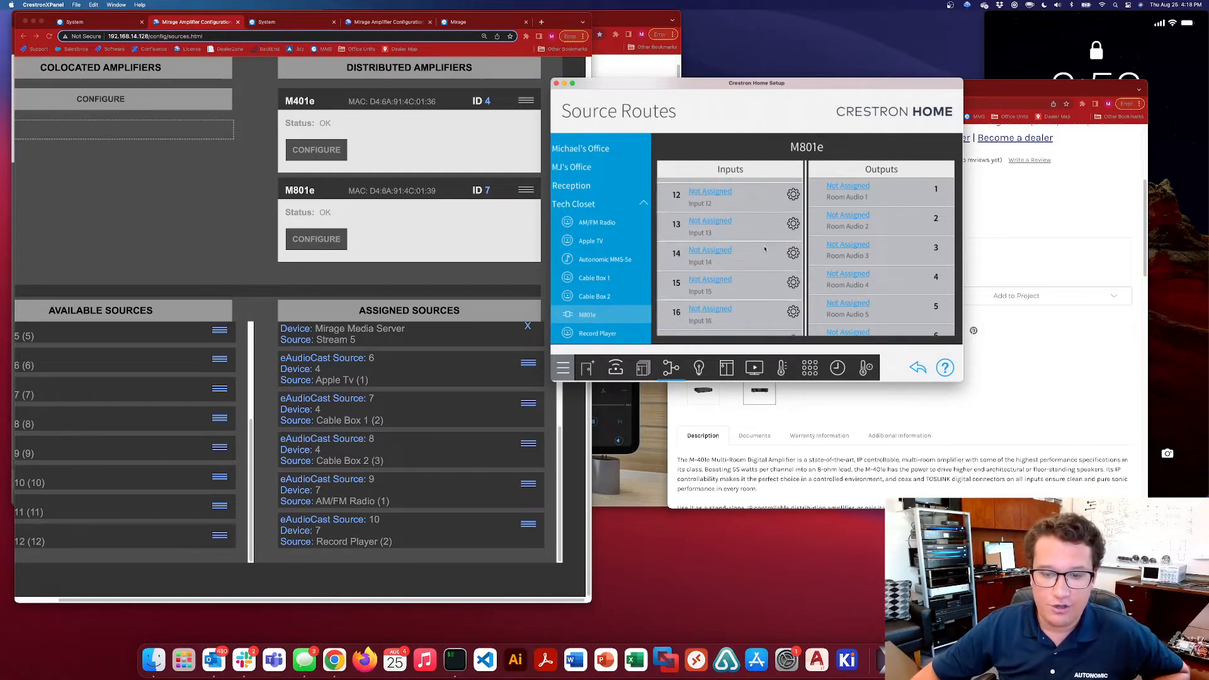
scroll(765, 249, up, 10)
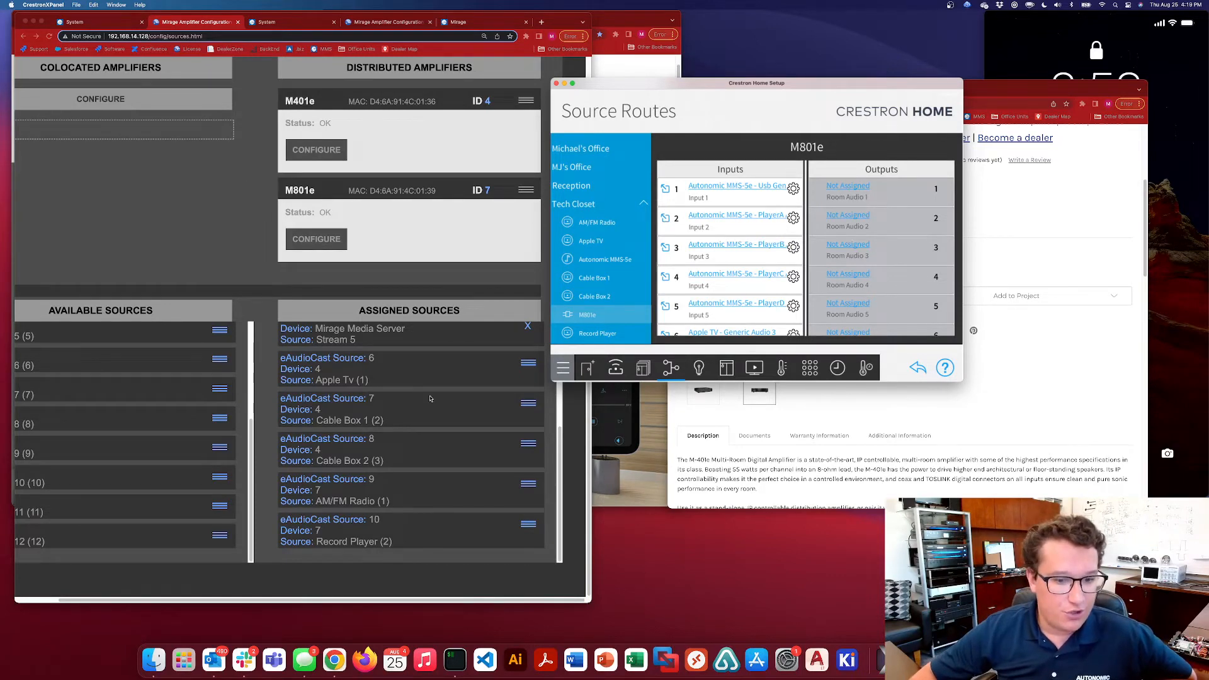
Check the zone numbering of the M801e and M401e in the Mirage amplifier's zone settings
click(238, 291)
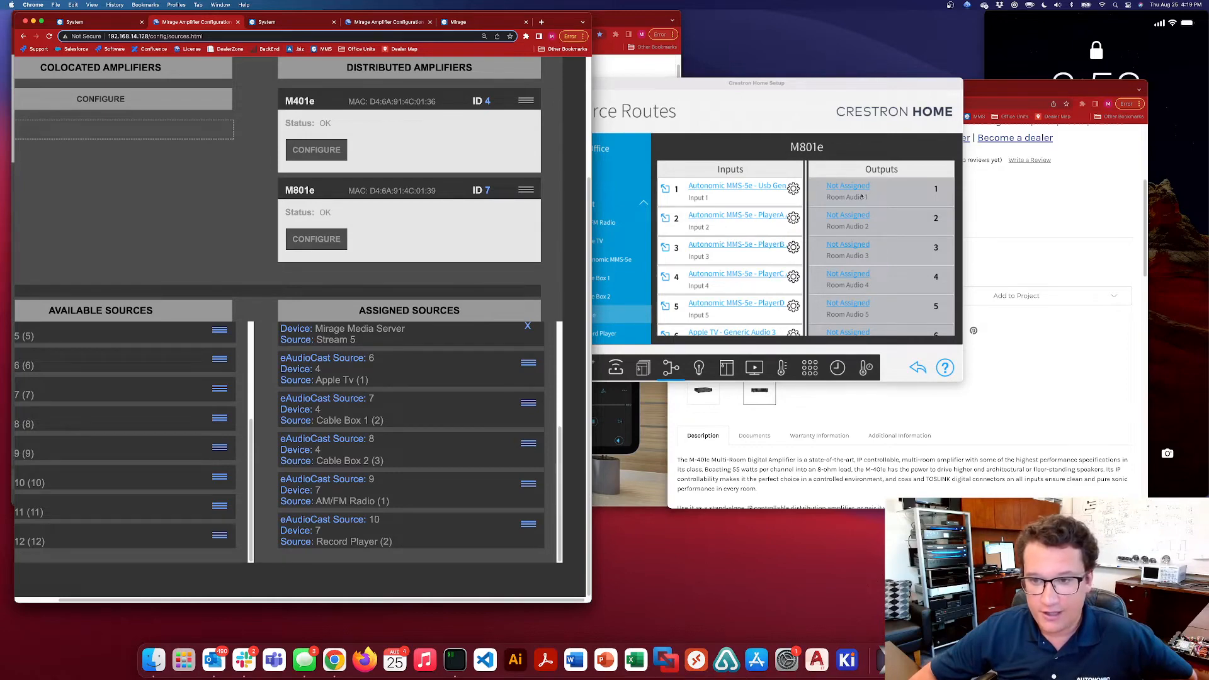
scroll(237, 244, up, 3)
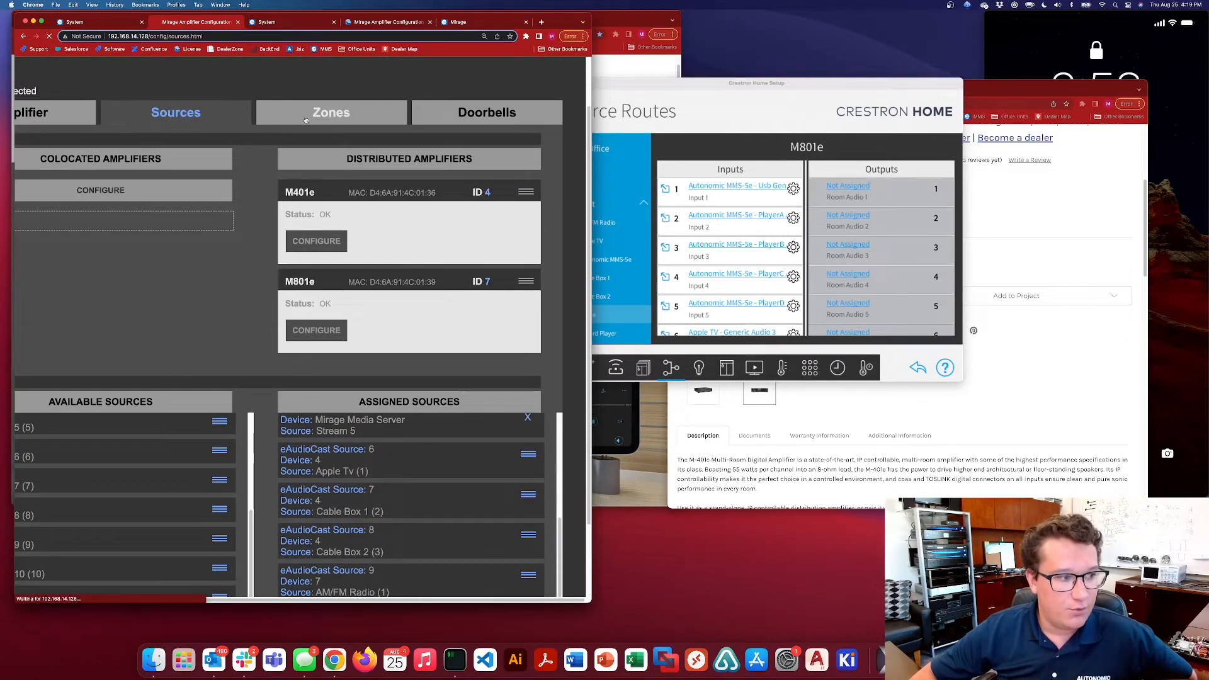
click(325, 111)
scroll(353, 265, down, 3)
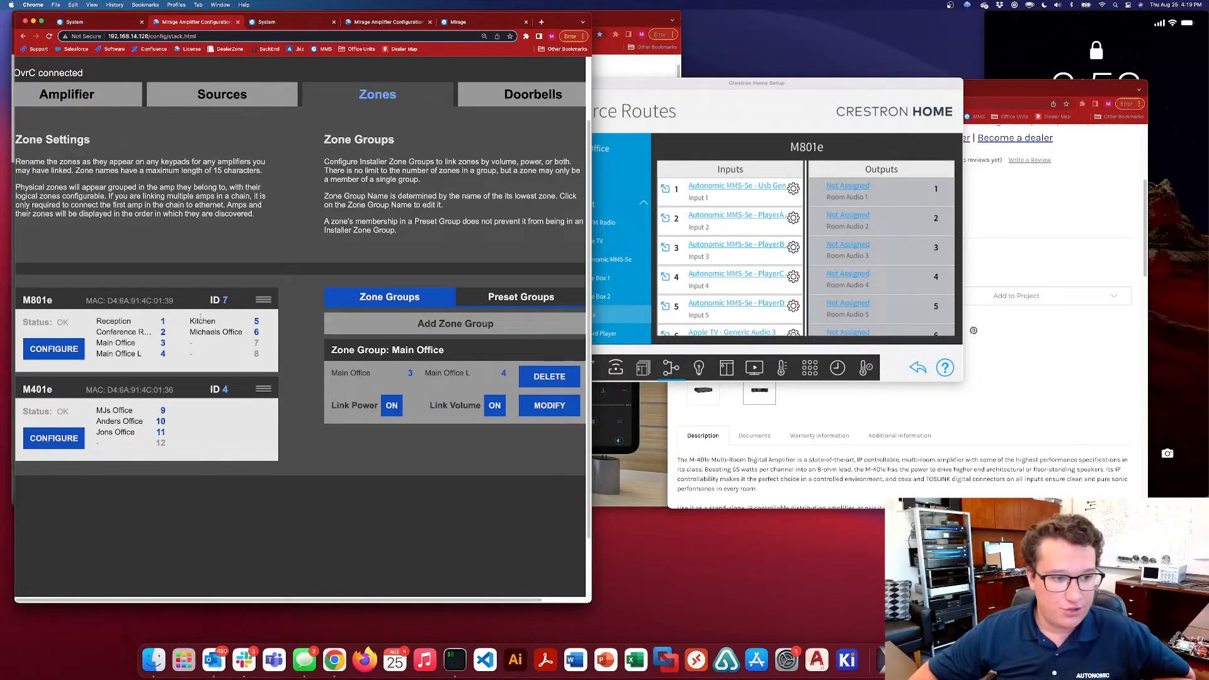
In the Crestron Home source routes, assign Reception, Conference Room and Main Office to M801e outputs 1, 2 and 3
click(868, 186)
scroll(858, 252, down, 3)
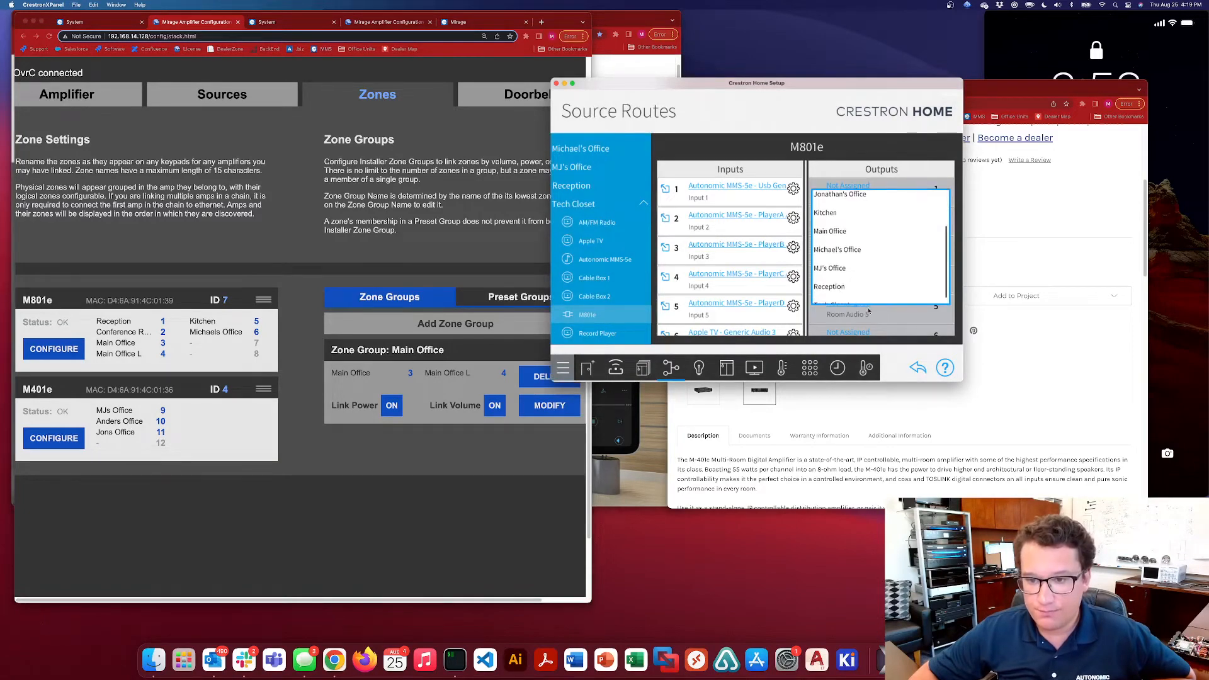
click(838, 289)
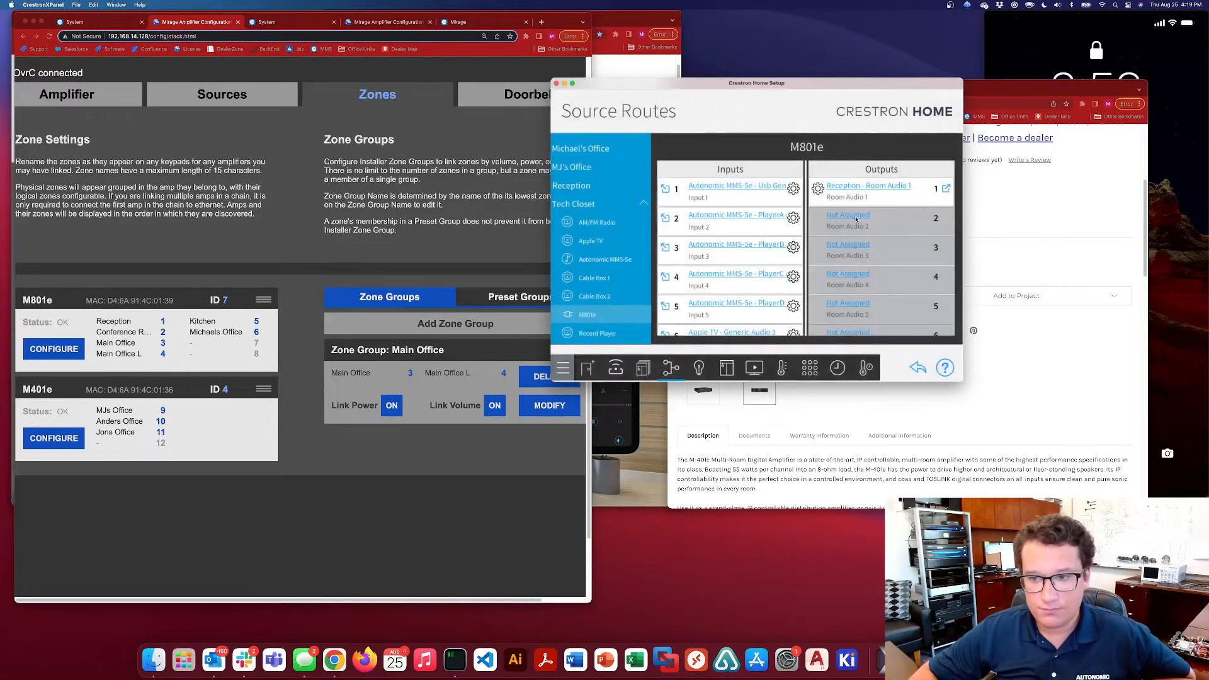
click(854, 216)
click(848, 236)
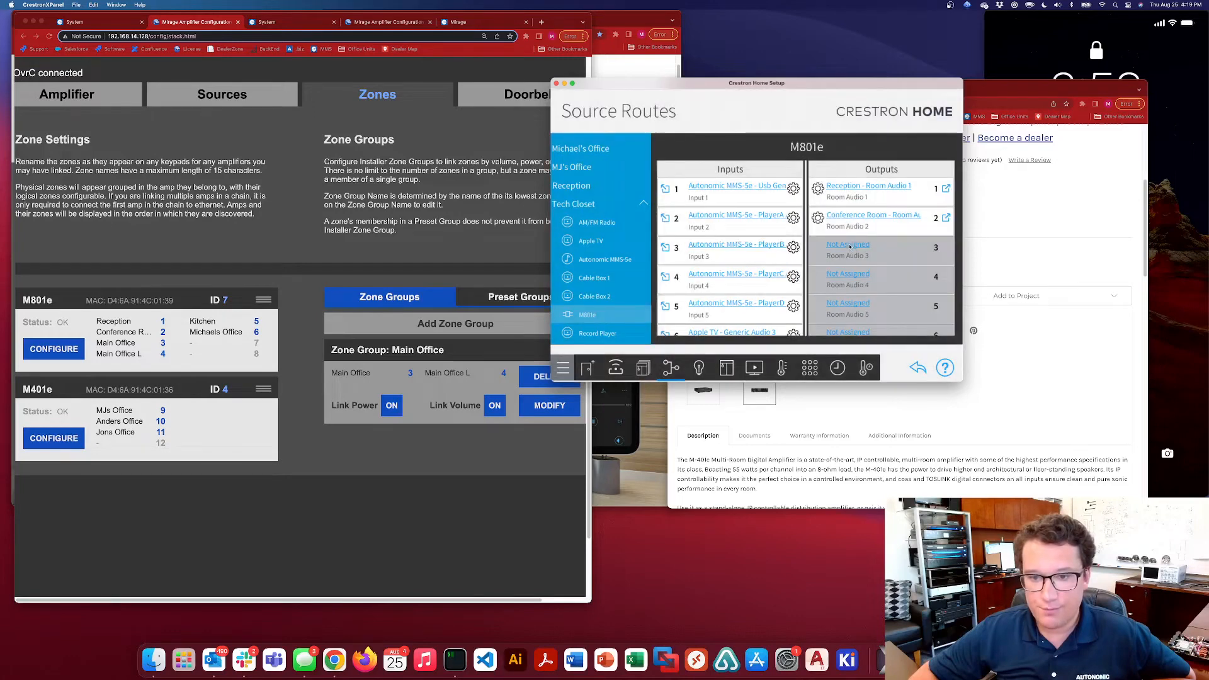
click(850, 245)
scroll(853, 277, down, 2)
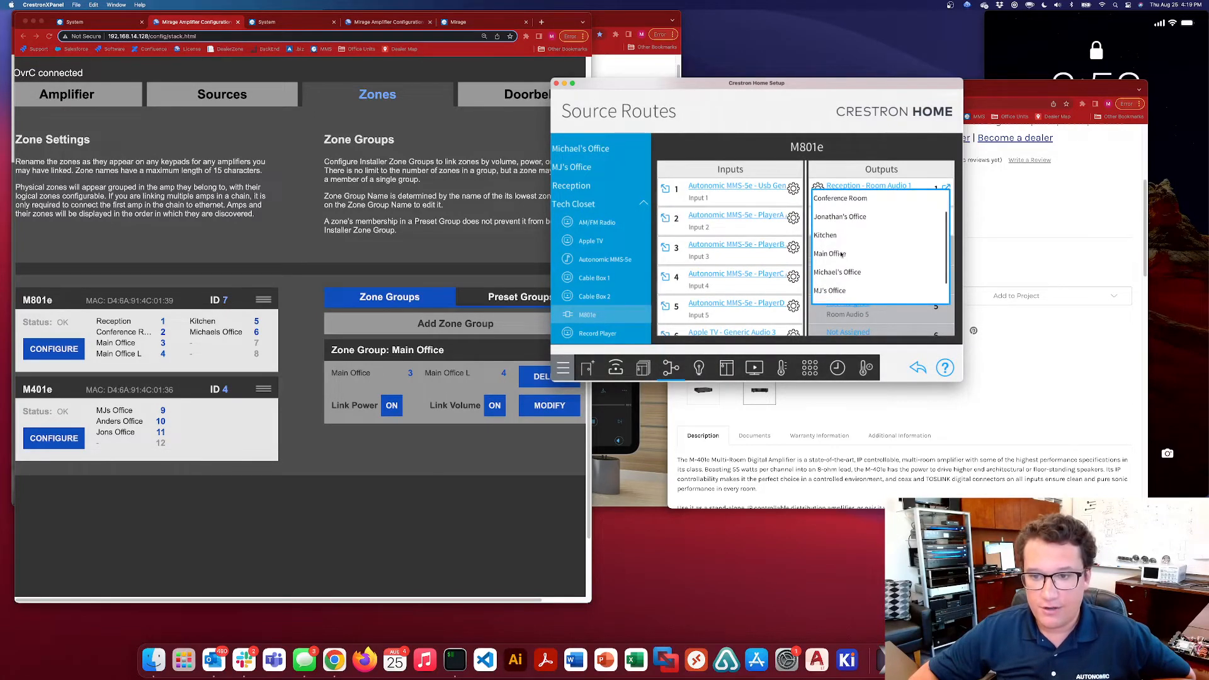
click(841, 253)
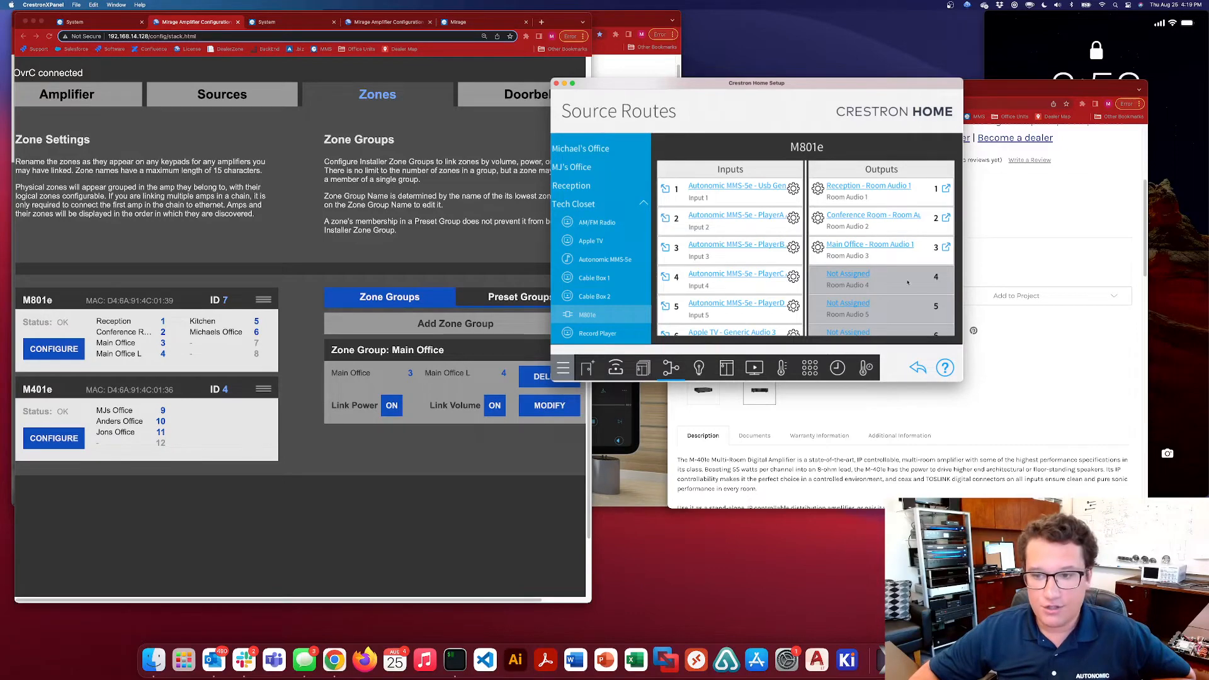
Assign Kitchen to M801e output 5 and the personal office listed as Mirage zone 6 to output 6, skipping output 4
scroll(894, 270, down, 3)
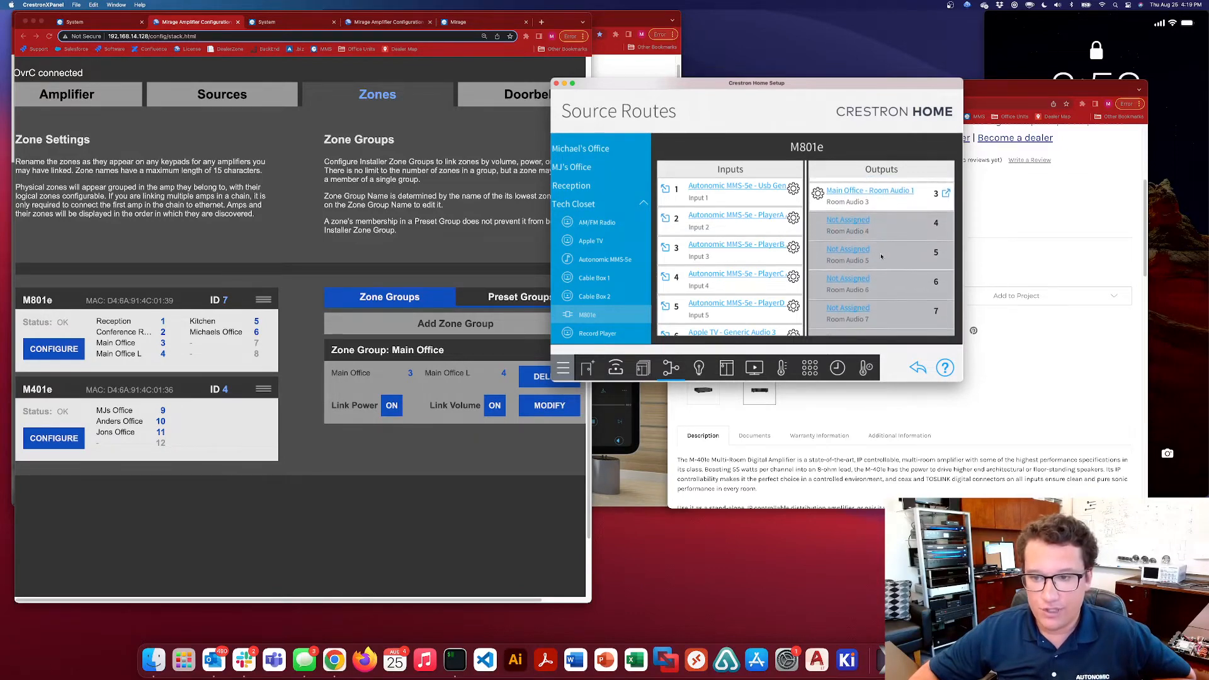
click(879, 253)
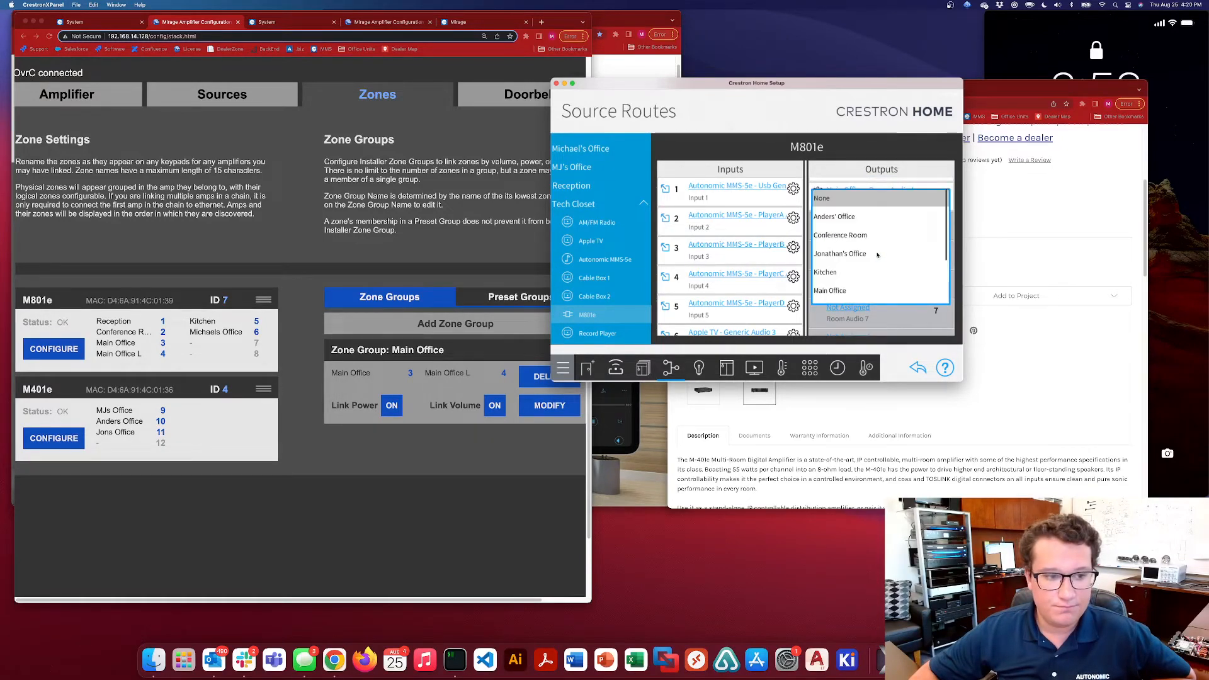
click(863, 282)
click(862, 281)
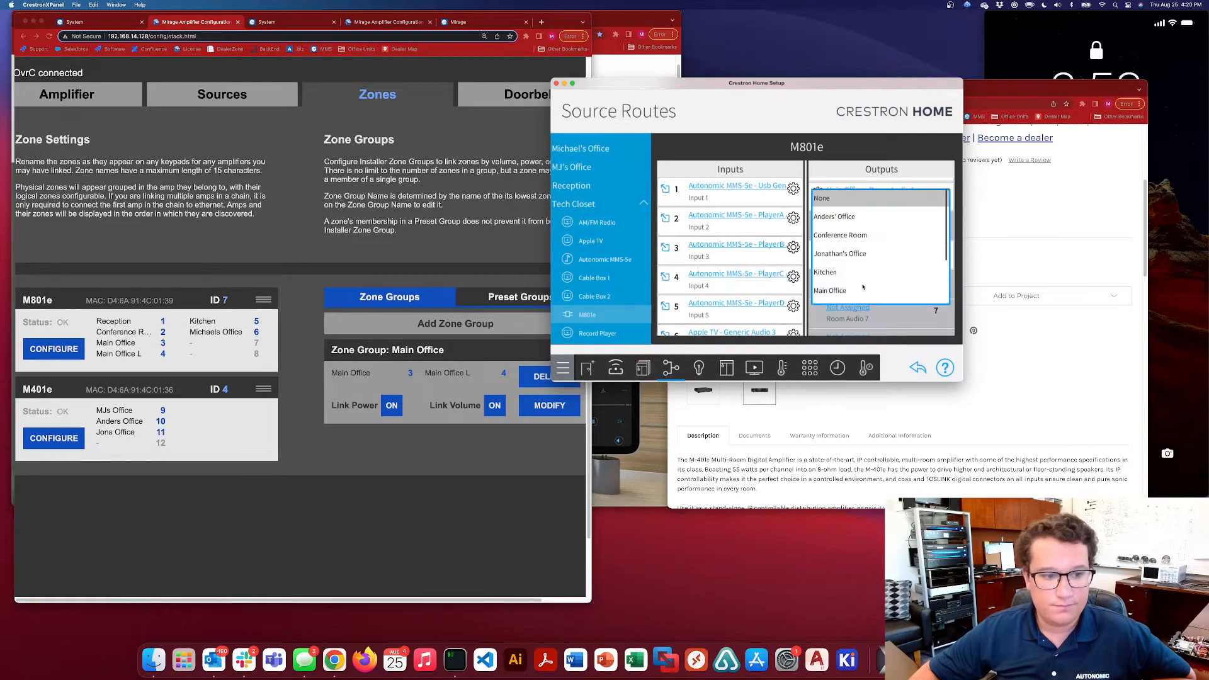
drag(865, 285, 863, 226)
click(848, 250)
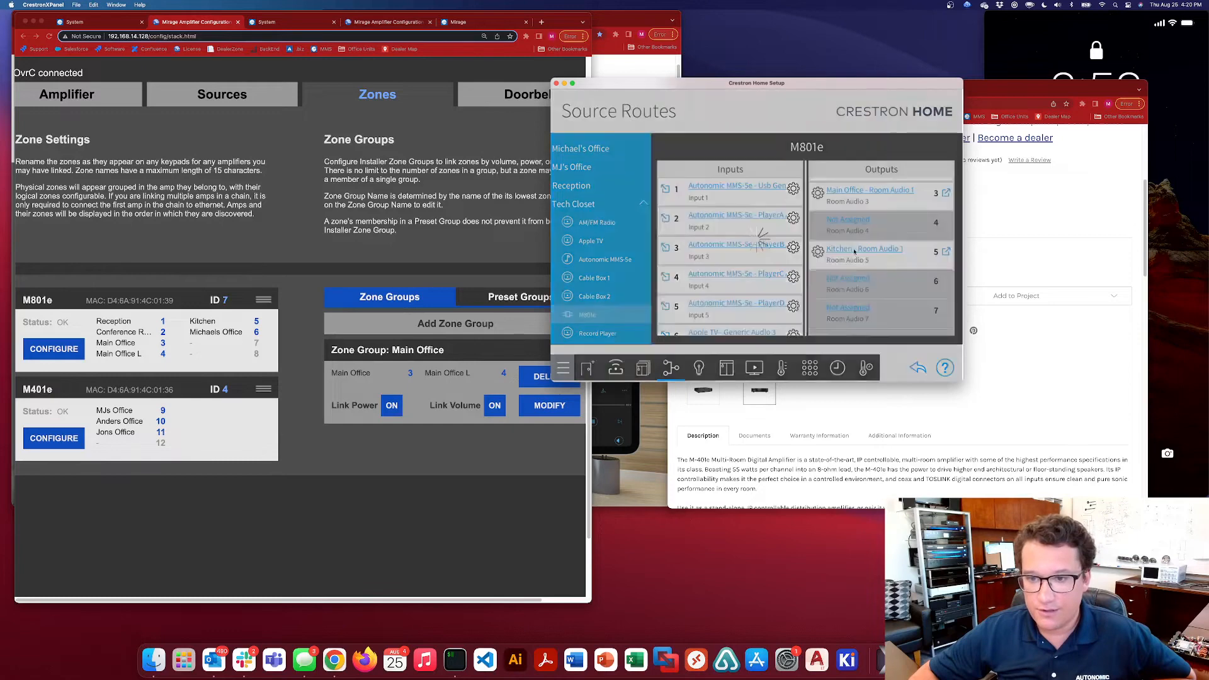
scroll(888, 247, down, 2)
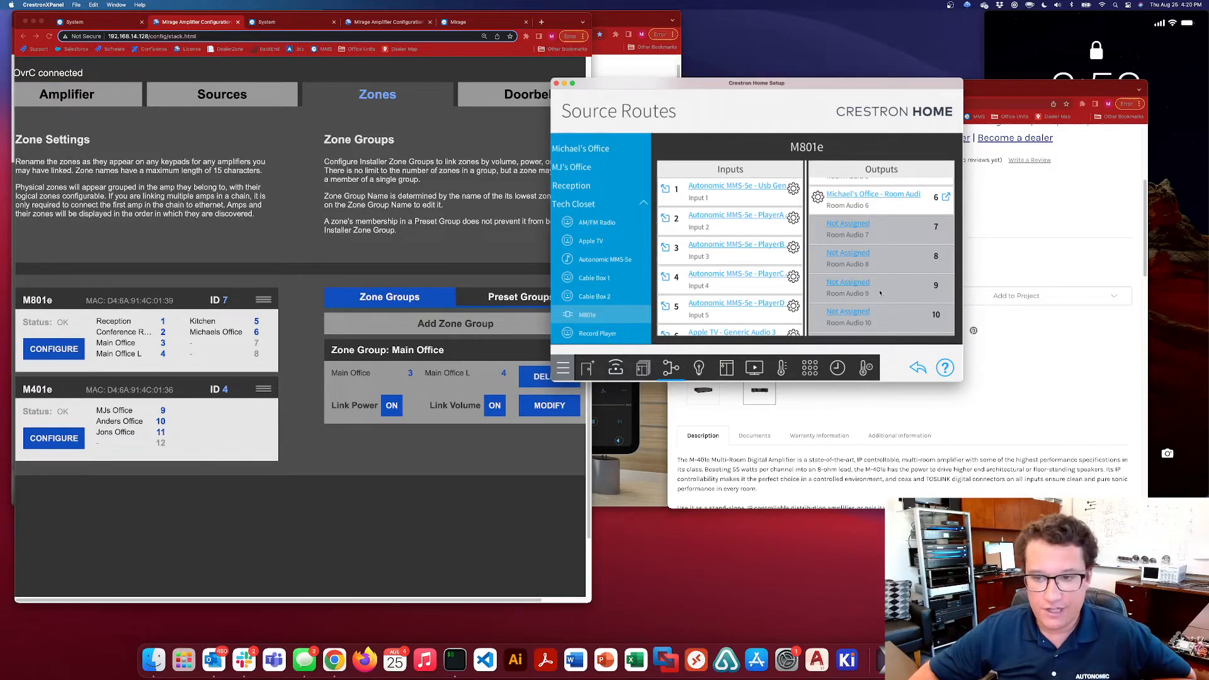
Assign the three personal offices listed under the M401e to M801e outputs 9, 10 and 11, matching their Mirage zone numbers
scroll(880, 293, down, 2)
click(885, 235)
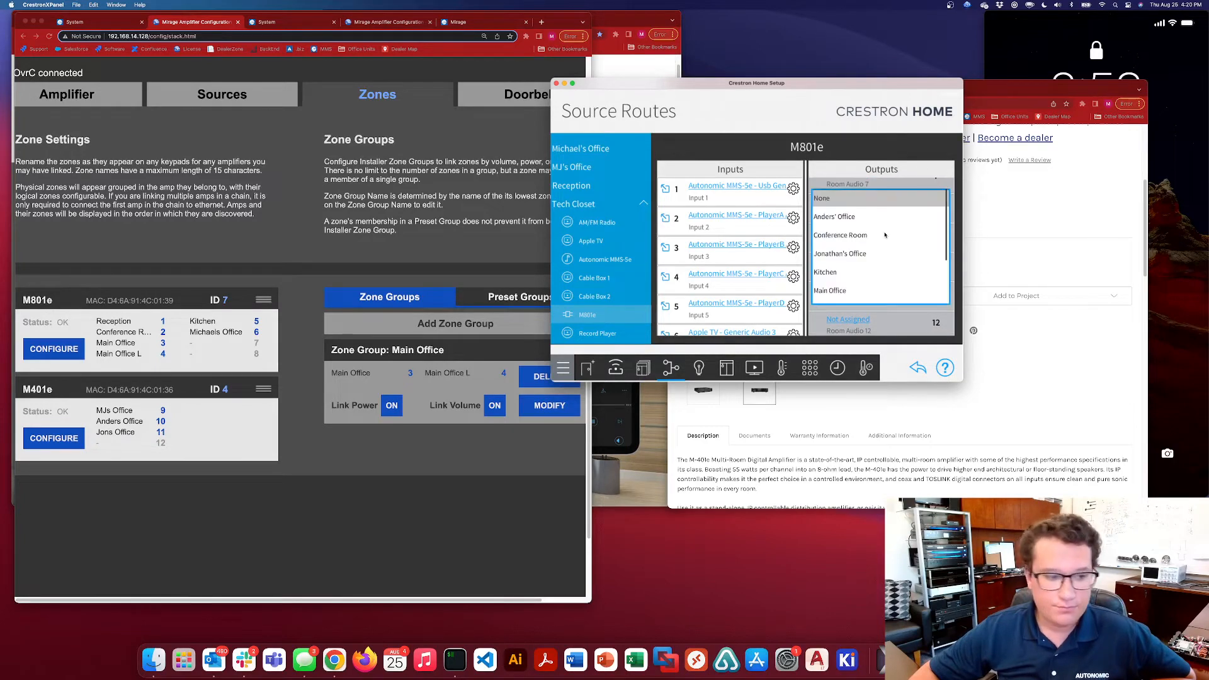
scroll(853, 277, down, 2)
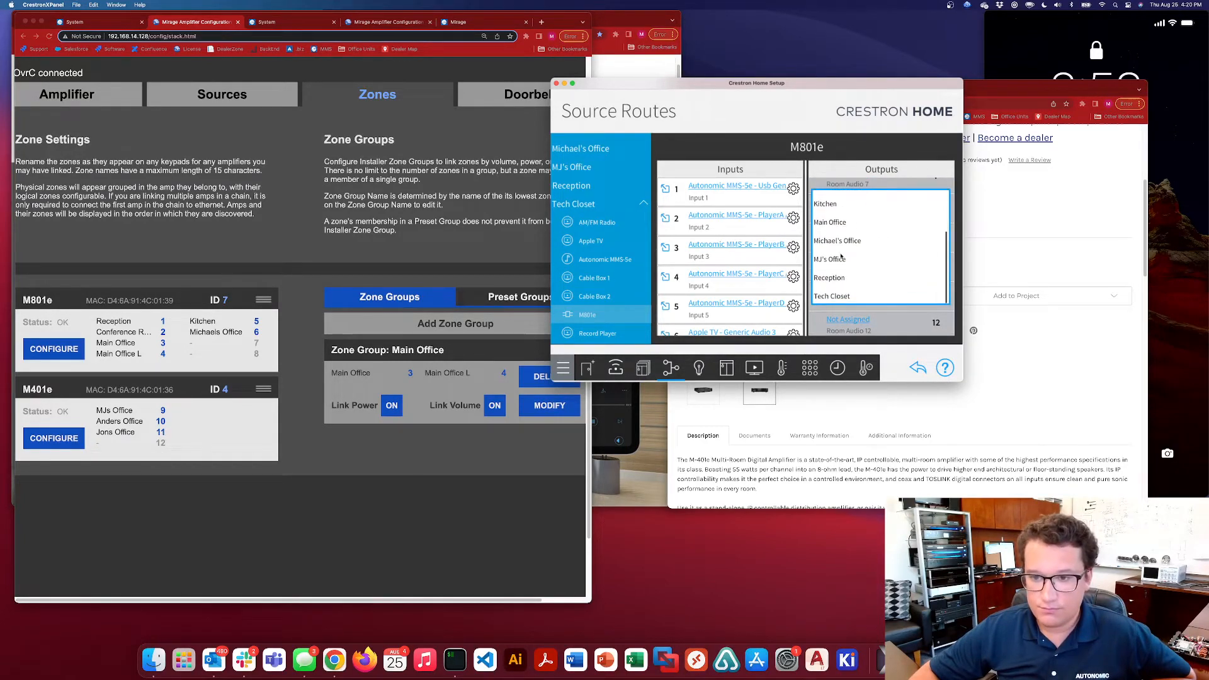
click(877, 269)
click(878, 268)
scroll(864, 282, down, 2)
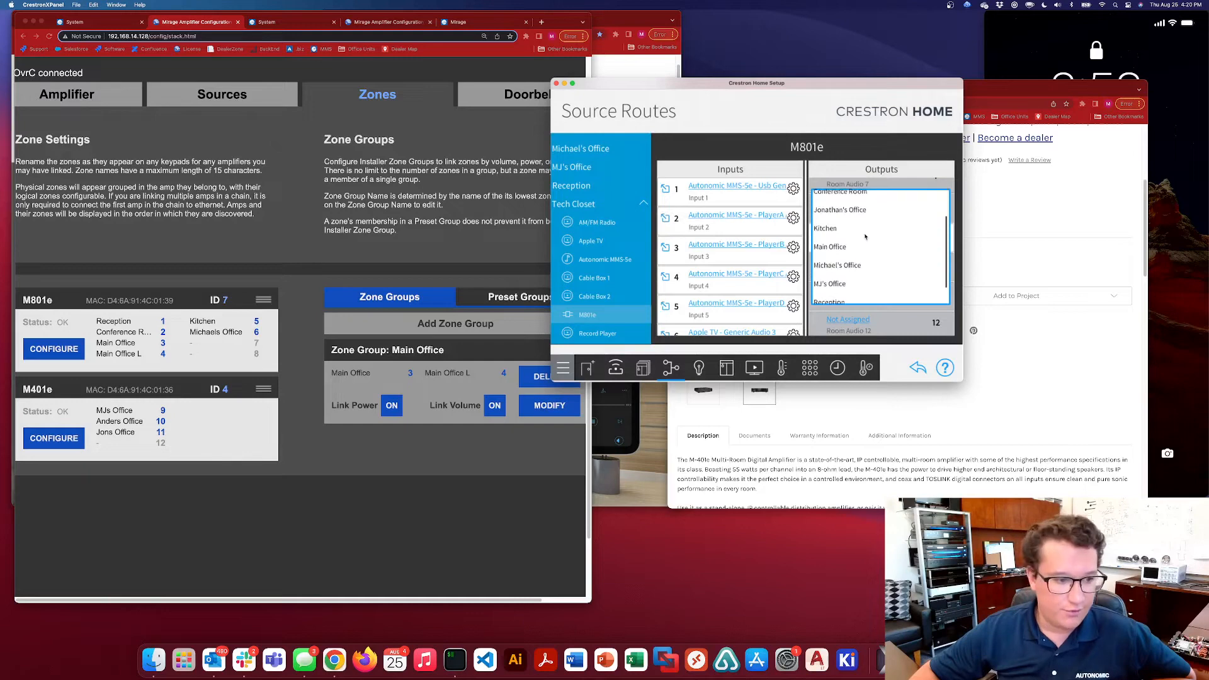
click(835, 209)
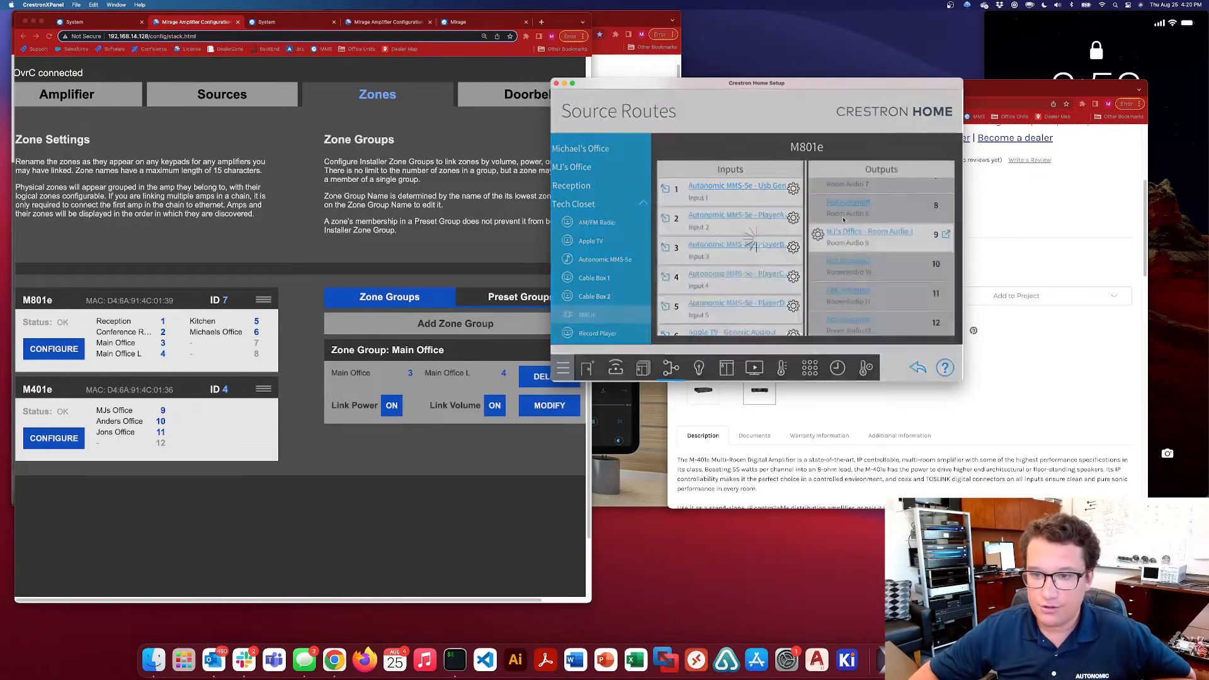
click(850, 293)
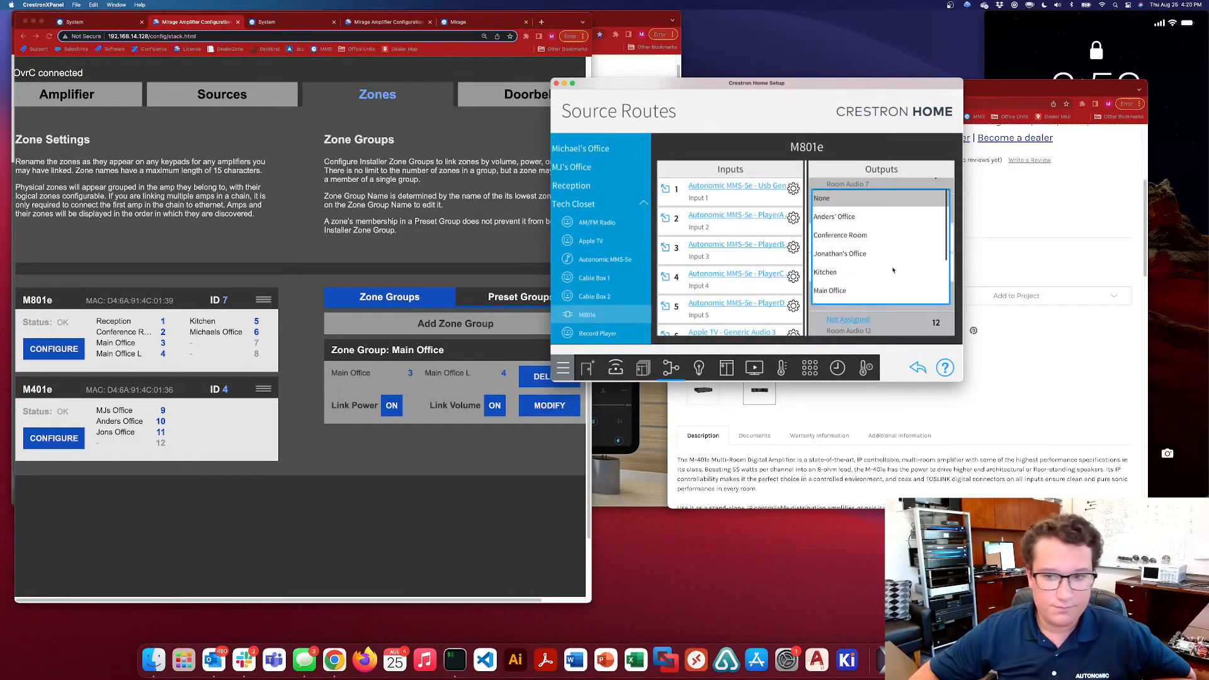
click(854, 254)
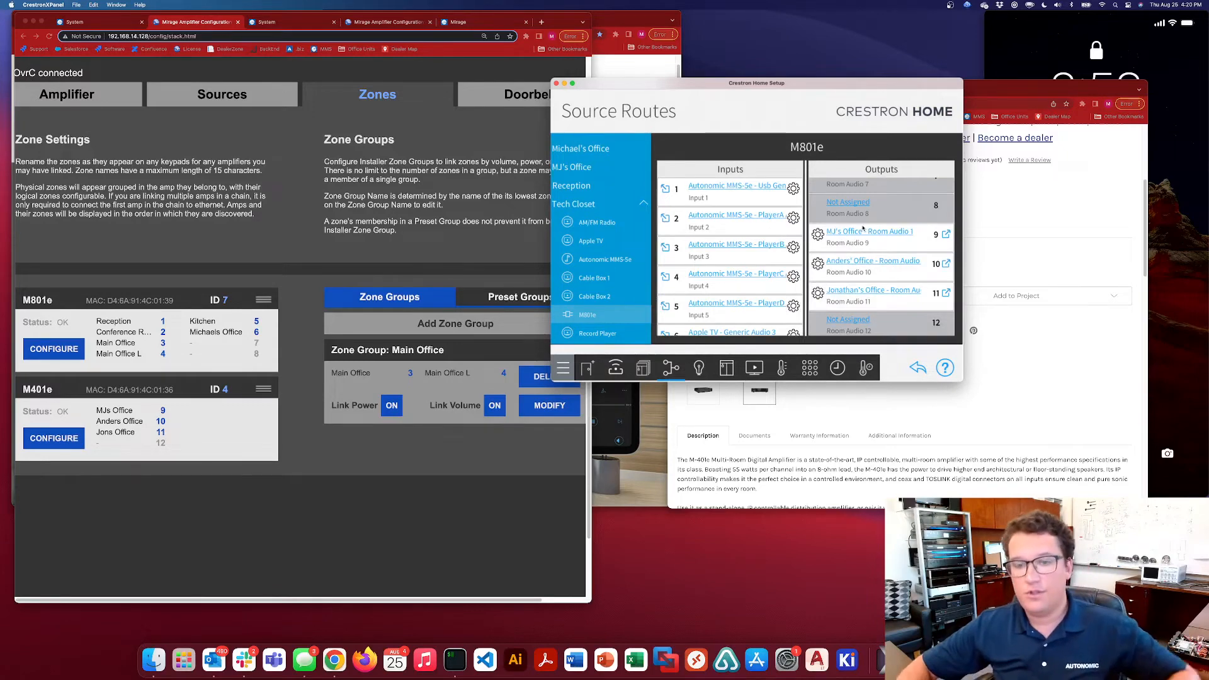
scroll(895, 320, up, 4)
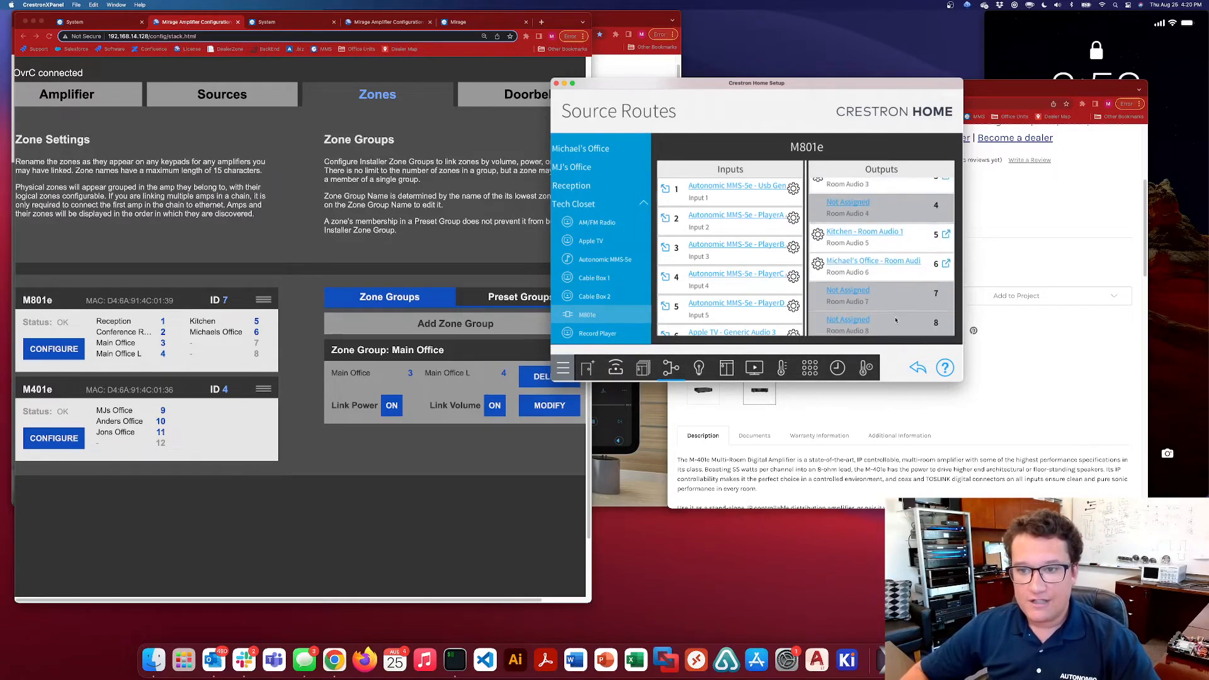
scroll(896, 320, up, 3)
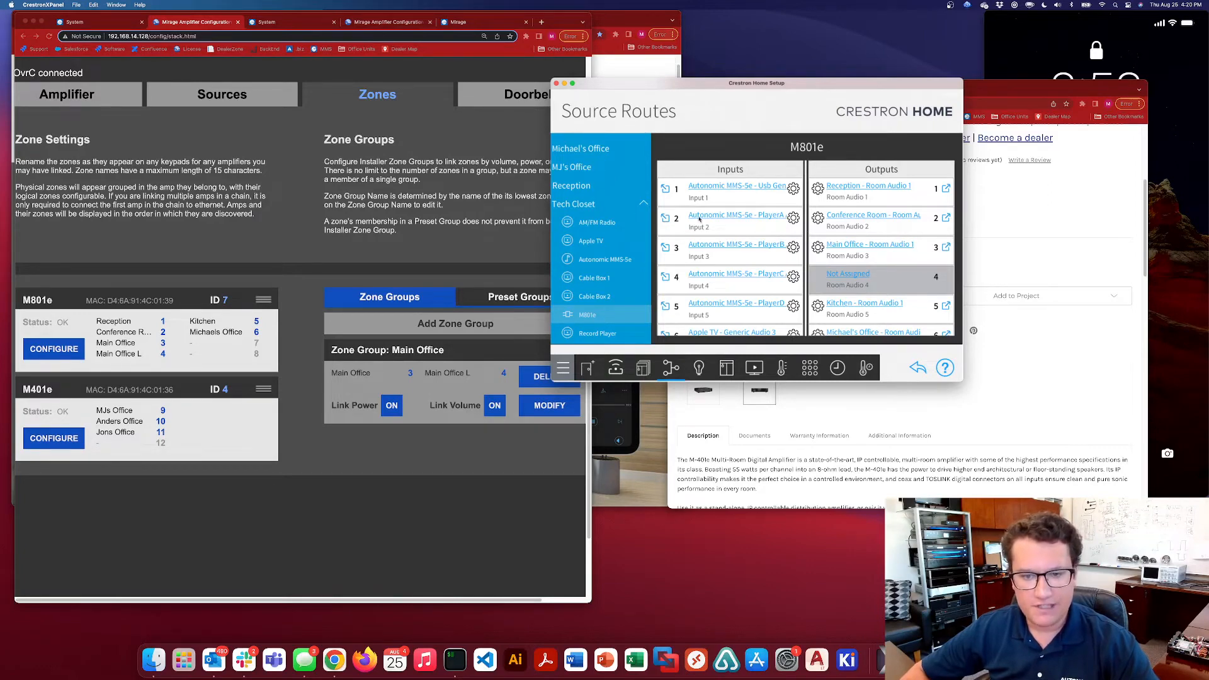
View the Tech Closet's media zone configuration and switch to the mirrored phone screen in QuickTime Player
click(643, 204)
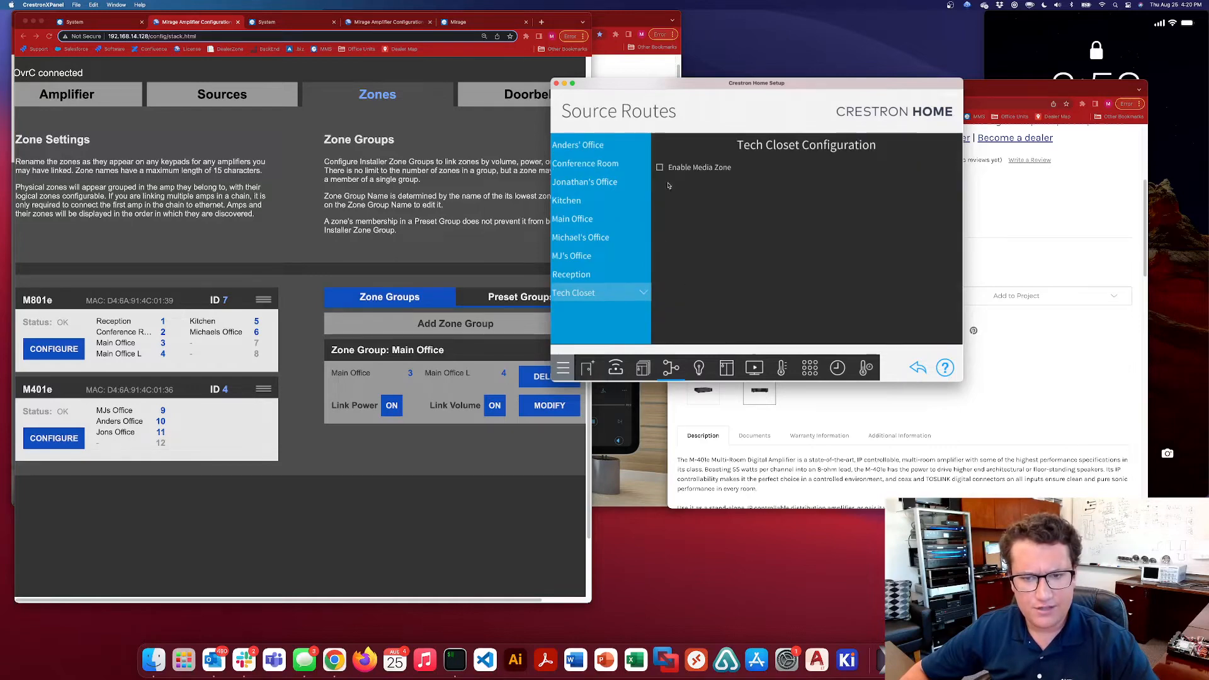
click(643, 293)
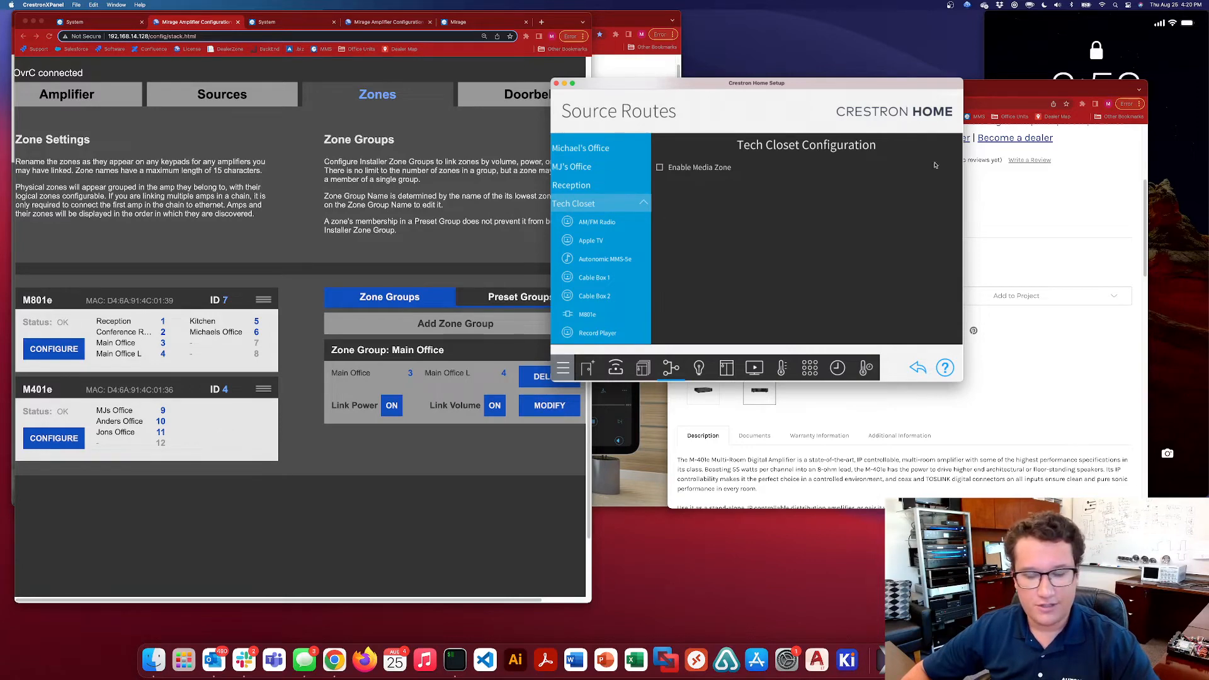
click(1195, 73)
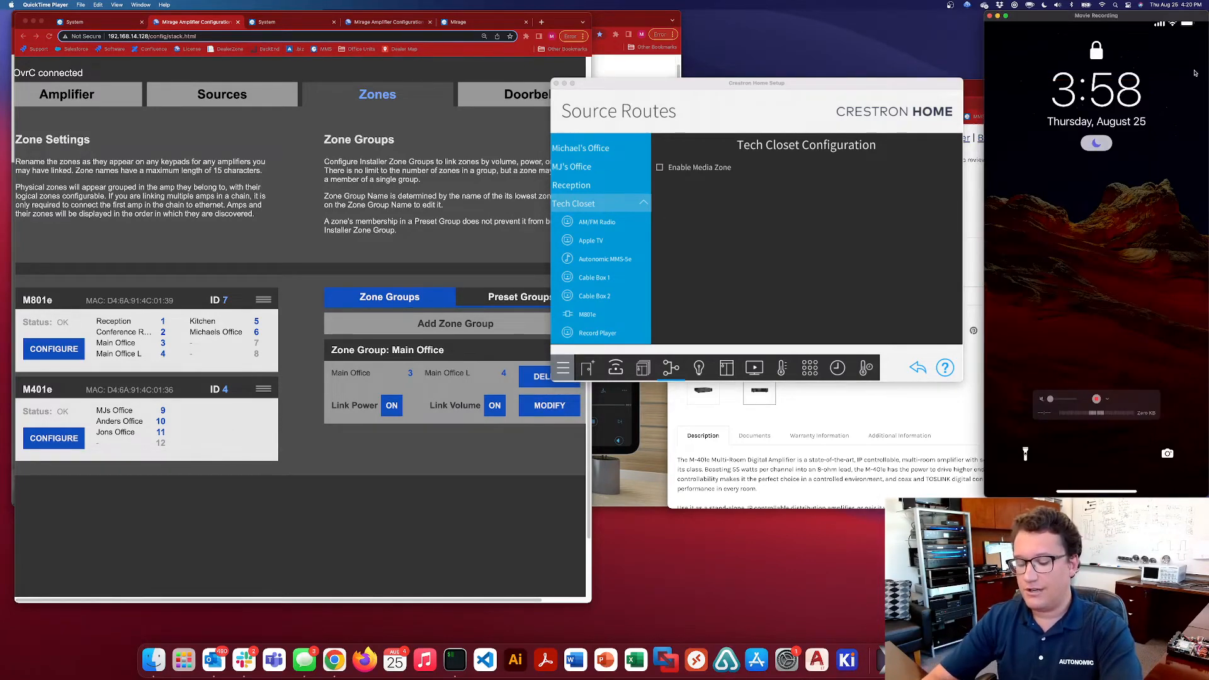
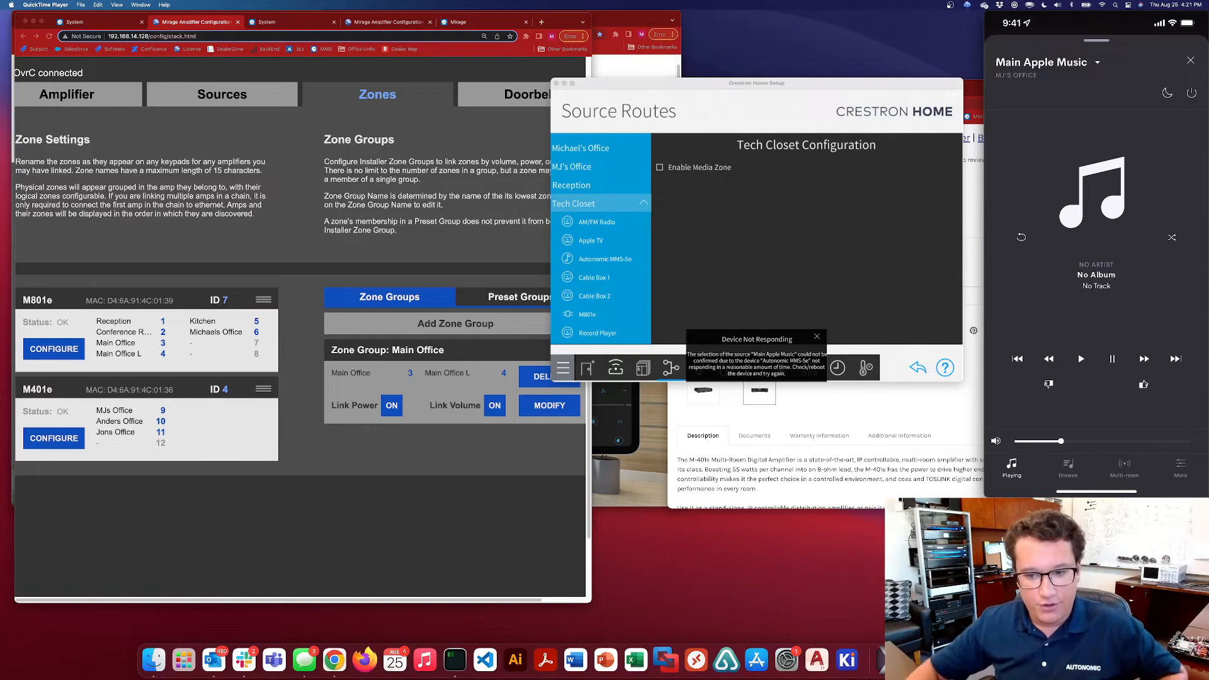
Dismiss the device-not-responding notice and open the source route configuration of the personal office on Mirage zone 9
click(818, 338)
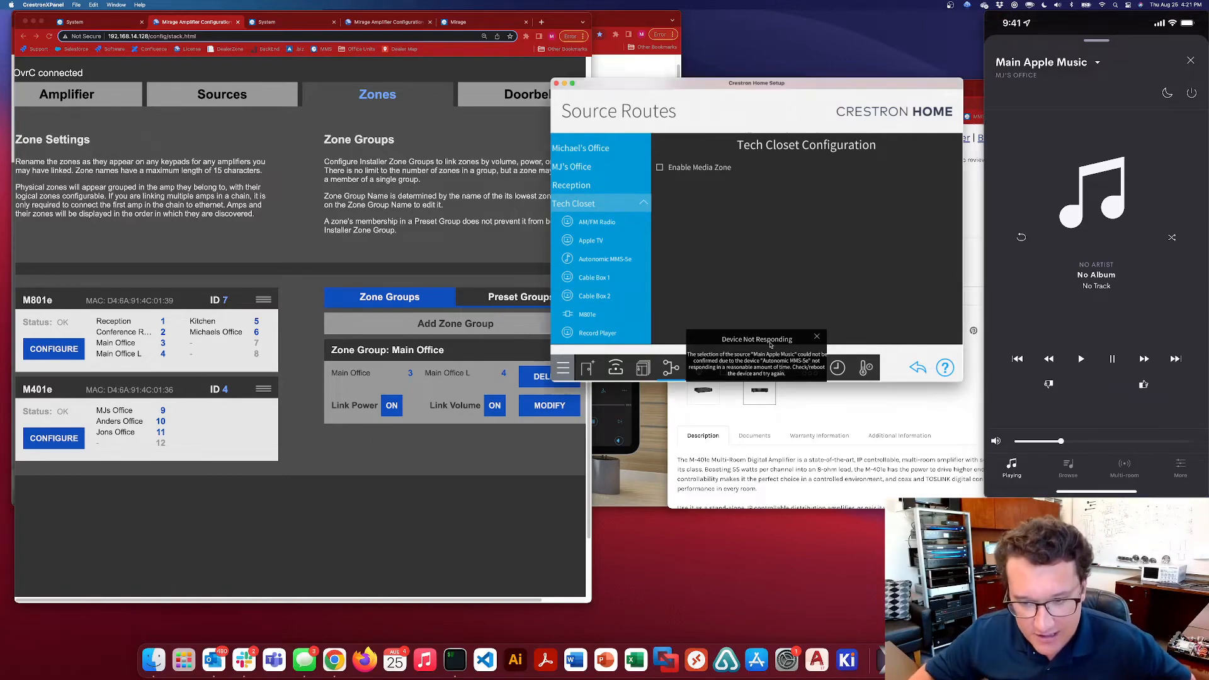
click(818, 338)
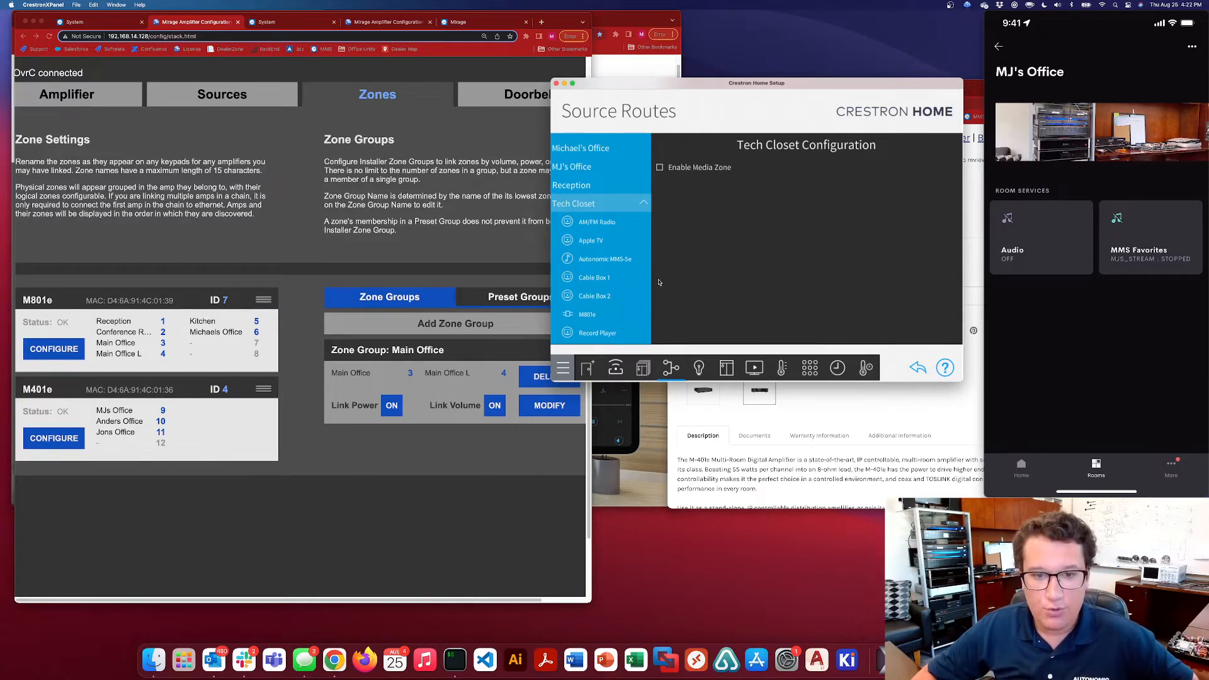
click(642, 372)
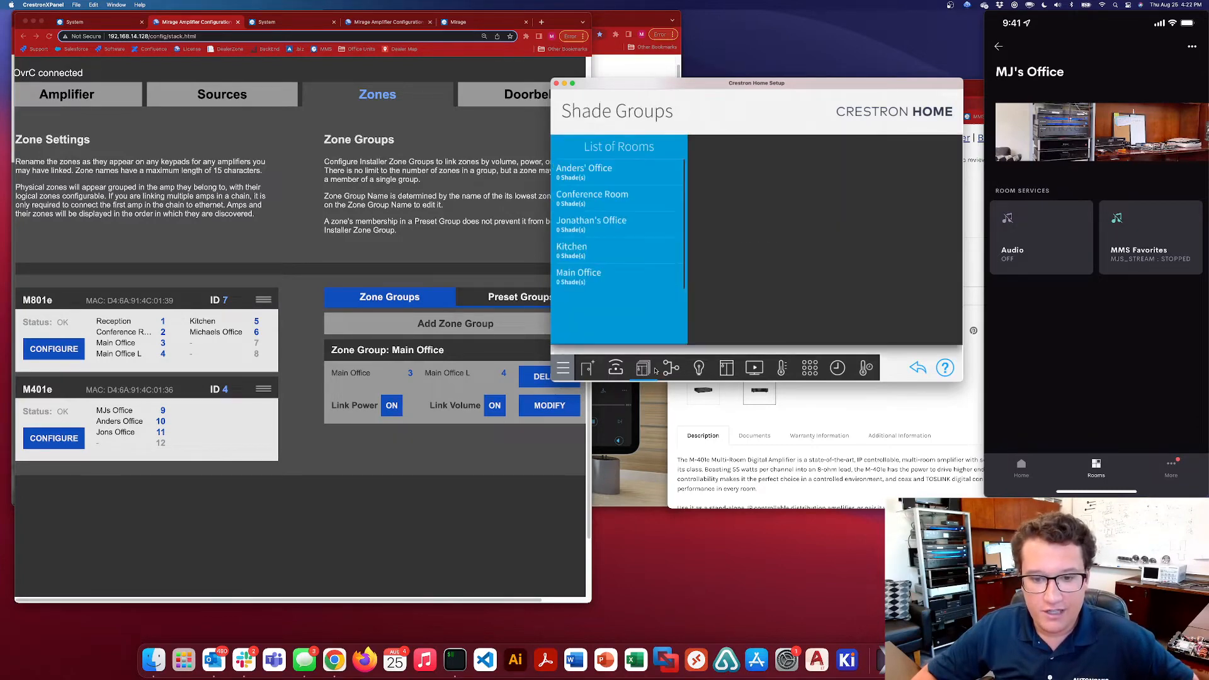
click(617, 370)
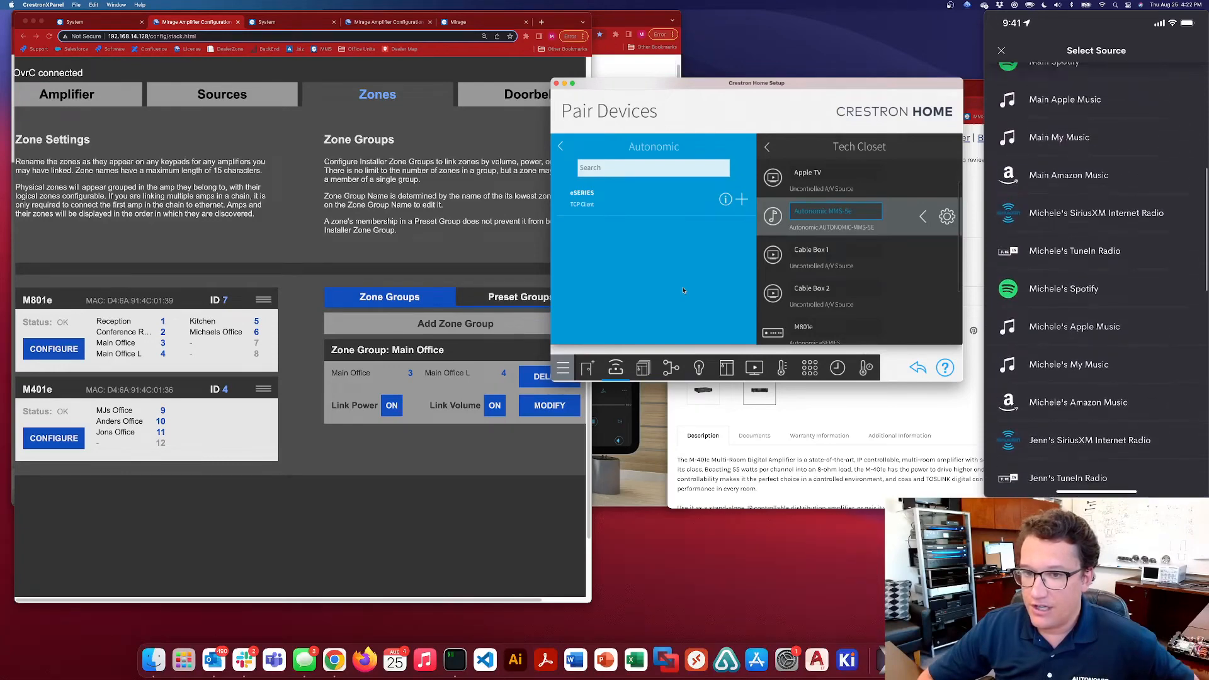
click(644, 370)
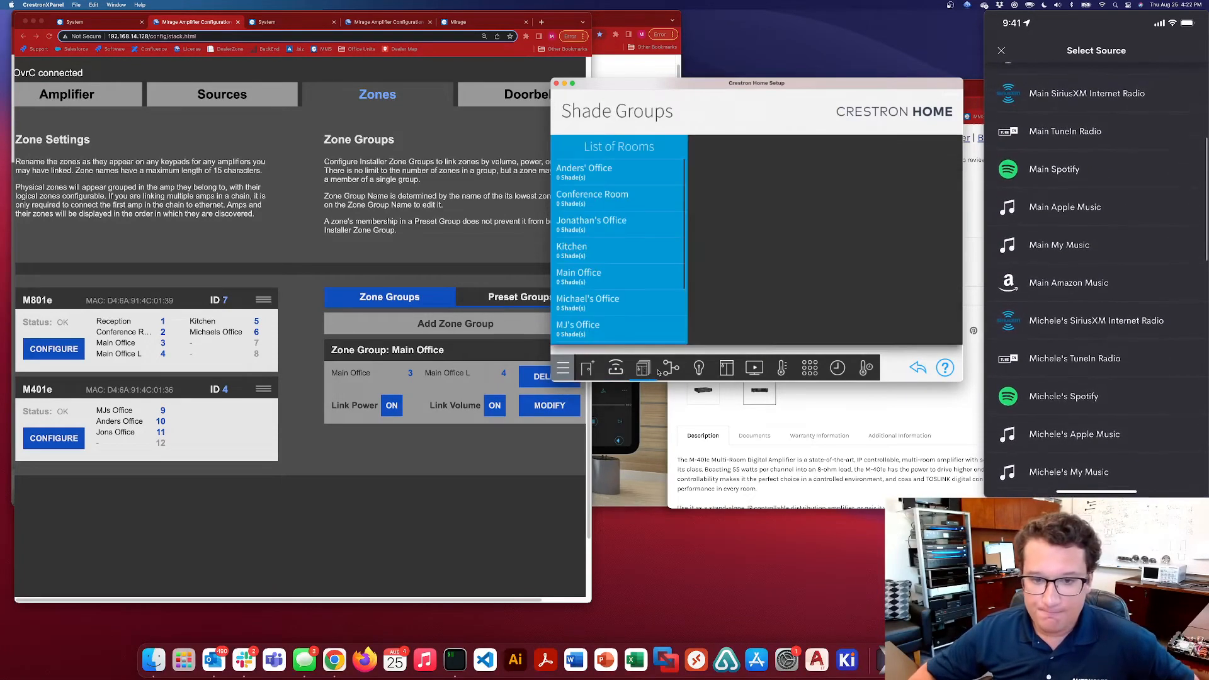
scroll(616, 282, down, 2)
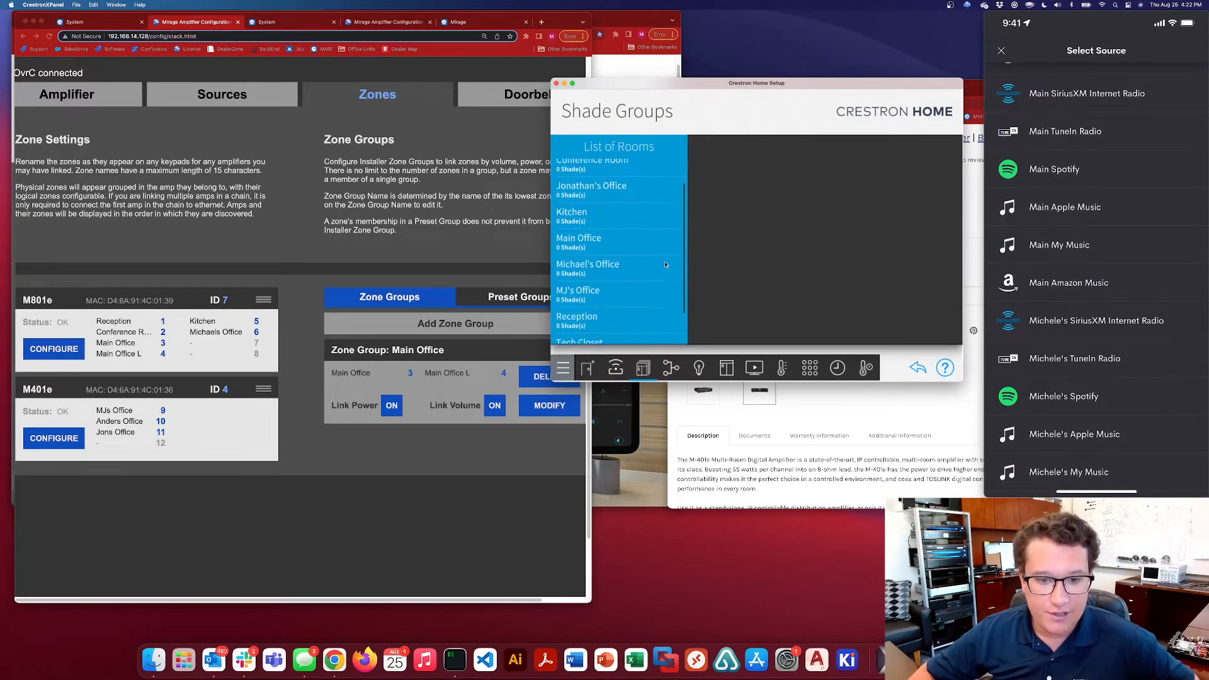
click(670, 369)
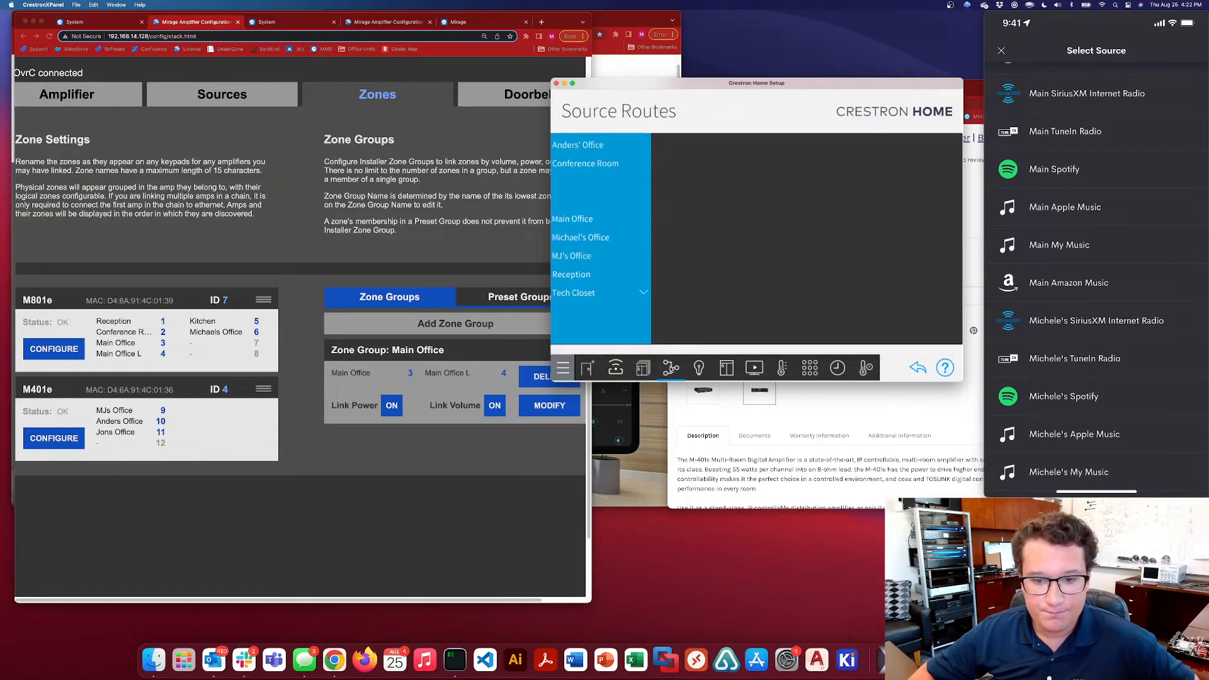
click(578, 257)
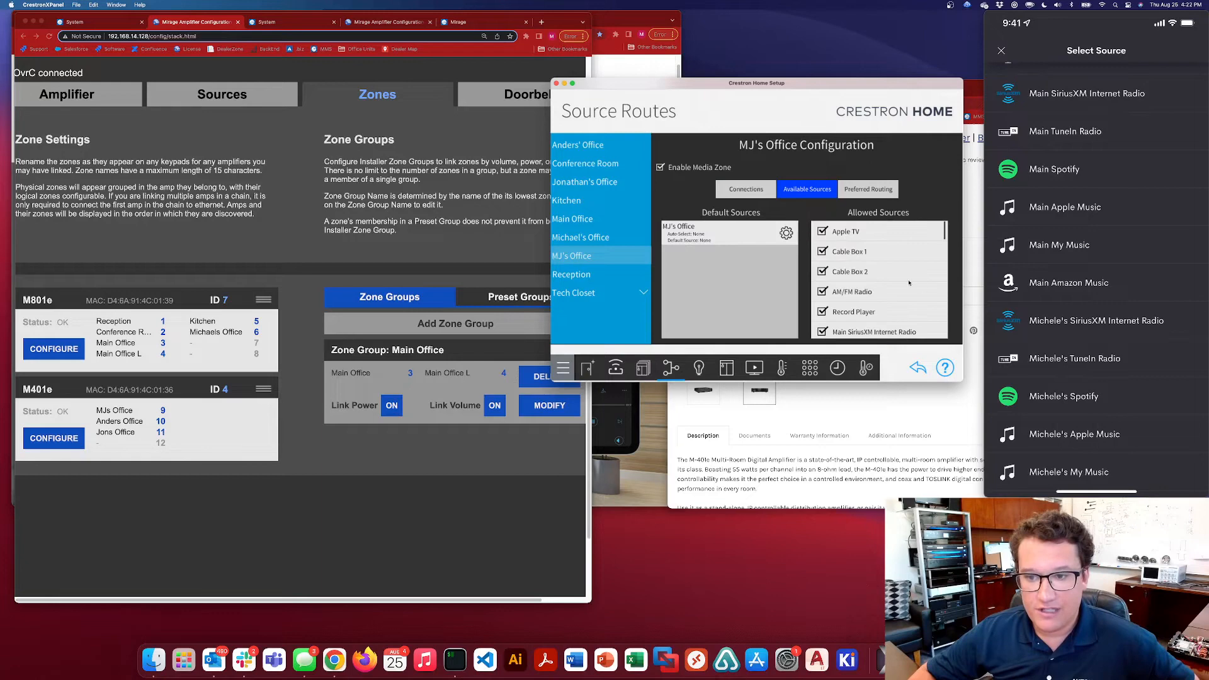
In the office's allowed sources, disable the Main SiriusXM Internet Radio, TuneIn Radio, Spotify, Apple Music, My Music and Amazon Music sources
scroll(847, 266, down, 3)
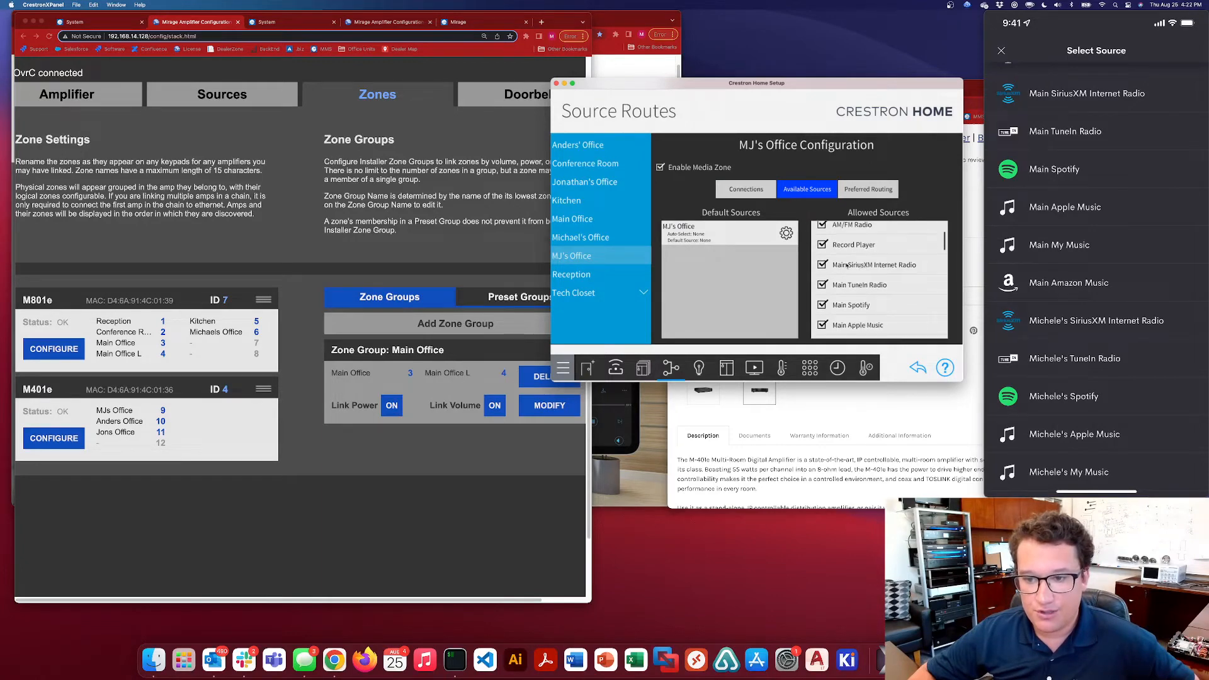
click(824, 267)
click(823, 286)
click(824, 306)
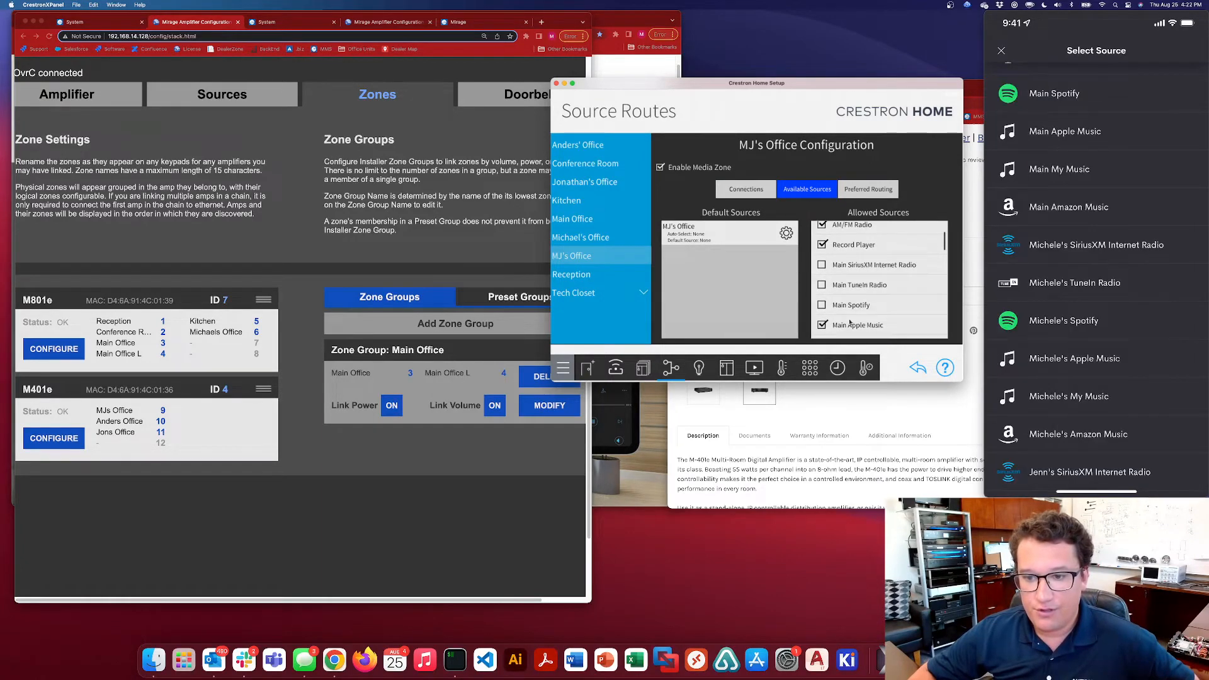
click(825, 326)
scroll(867, 250, down, 3)
click(822, 274)
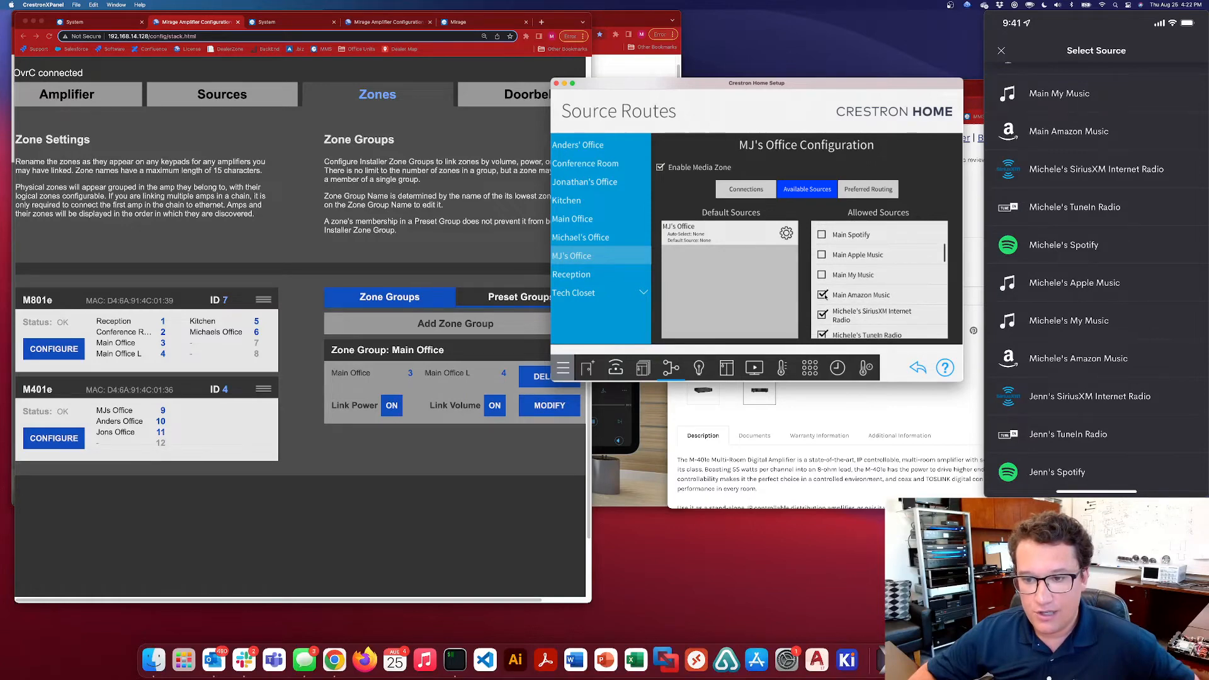
click(822, 294)
Disable all six streaming sources, SiriusXM through Amazon Music, of the first personal stream listed after Main
click(822, 315)
click(823, 334)
scroll(826, 296, down, 3)
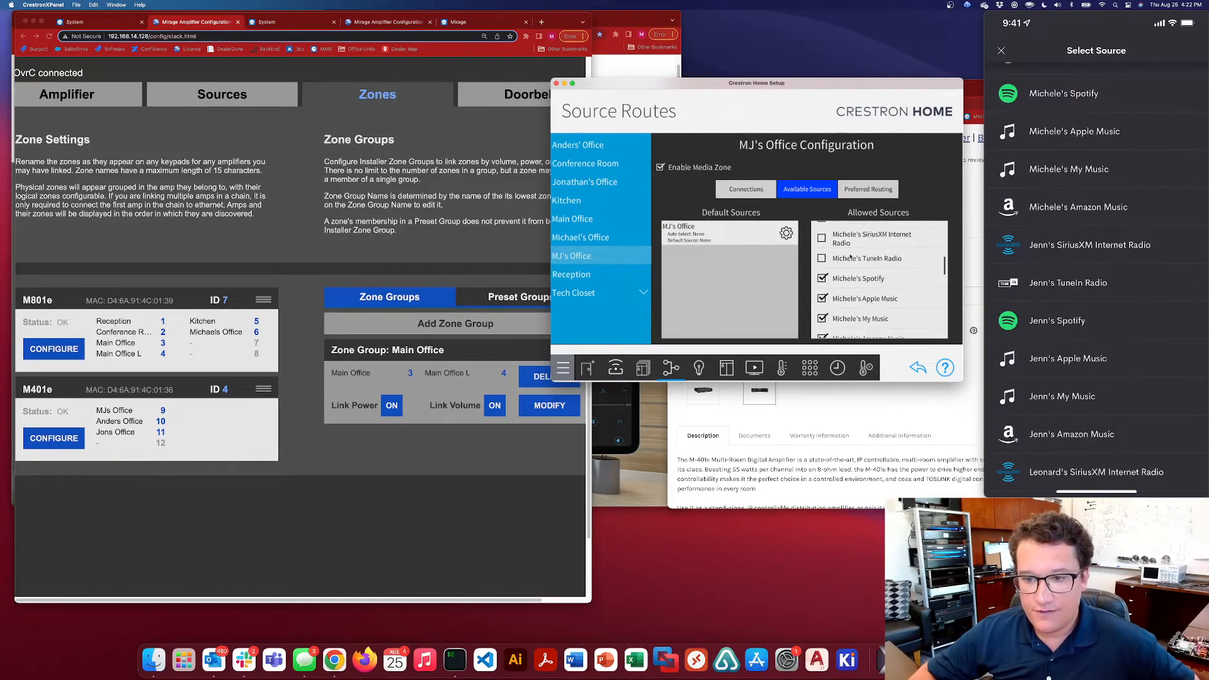
click(823, 277)
click(823, 297)
click(823, 316)
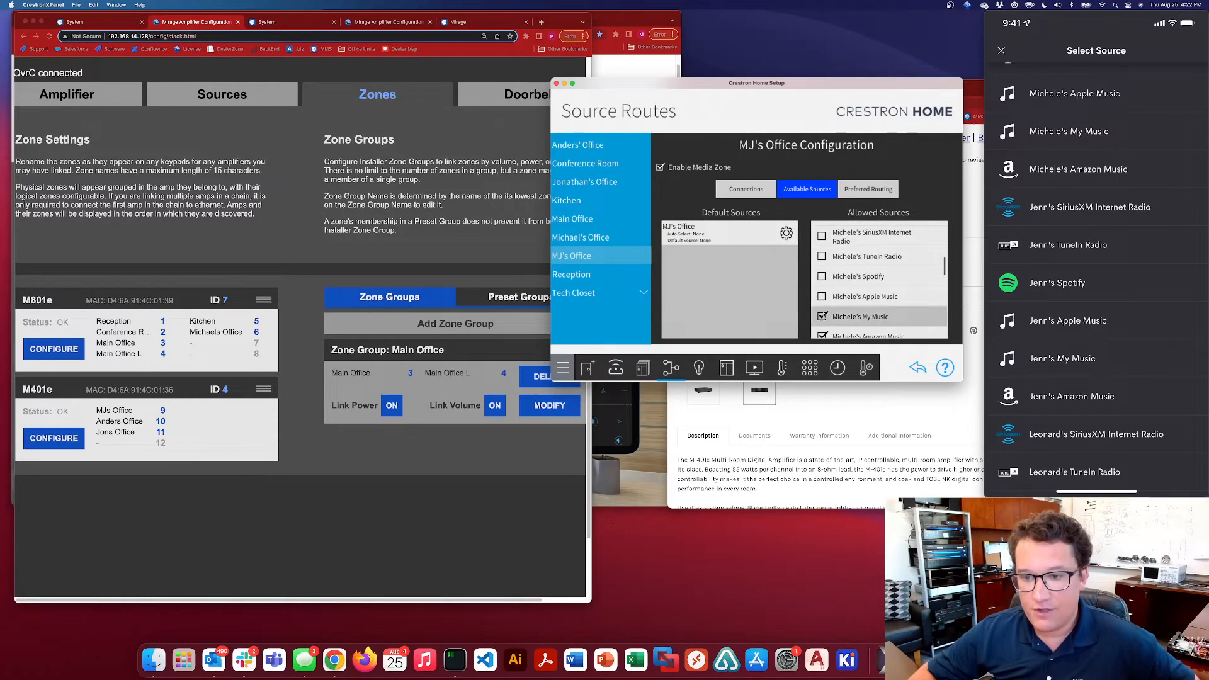
click(823, 335)
scroll(847, 285, down, 2)
Disable all six streaming sources, SiriusXM through Amazon Music, of the second personal stream listed after Main
scroll(847, 285, down, 2)
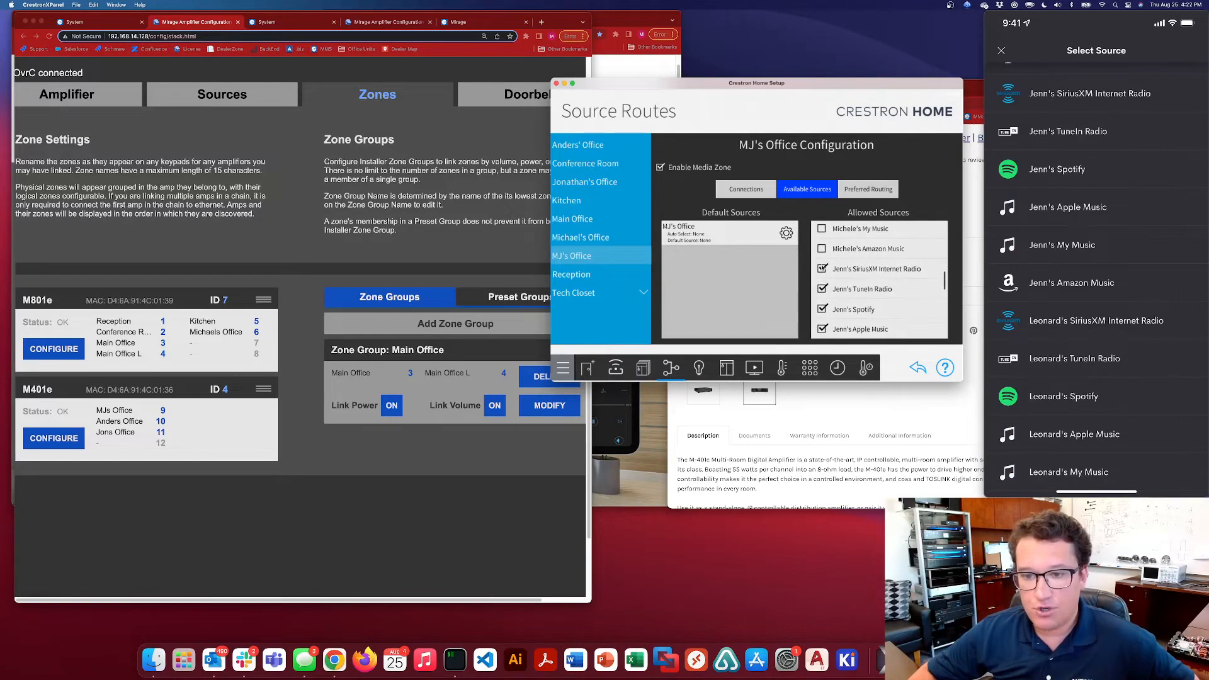
click(822, 289)
click(822, 309)
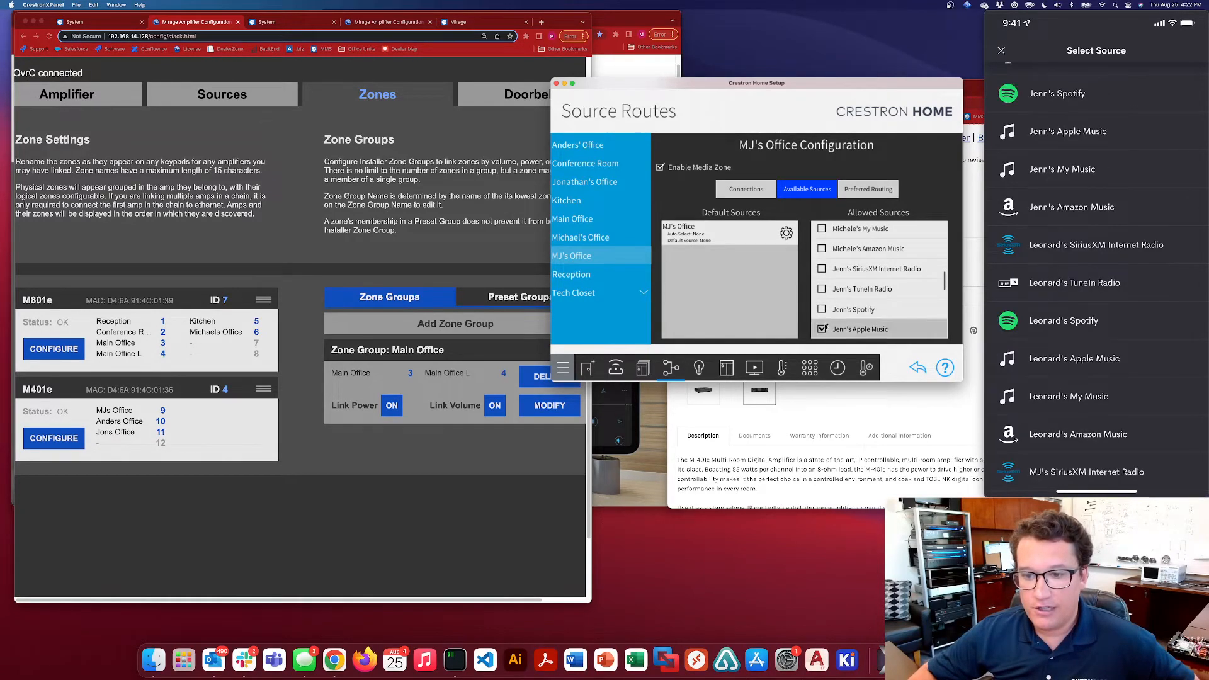
click(823, 329)
scroll(850, 283, down, 3)
click(821, 260)
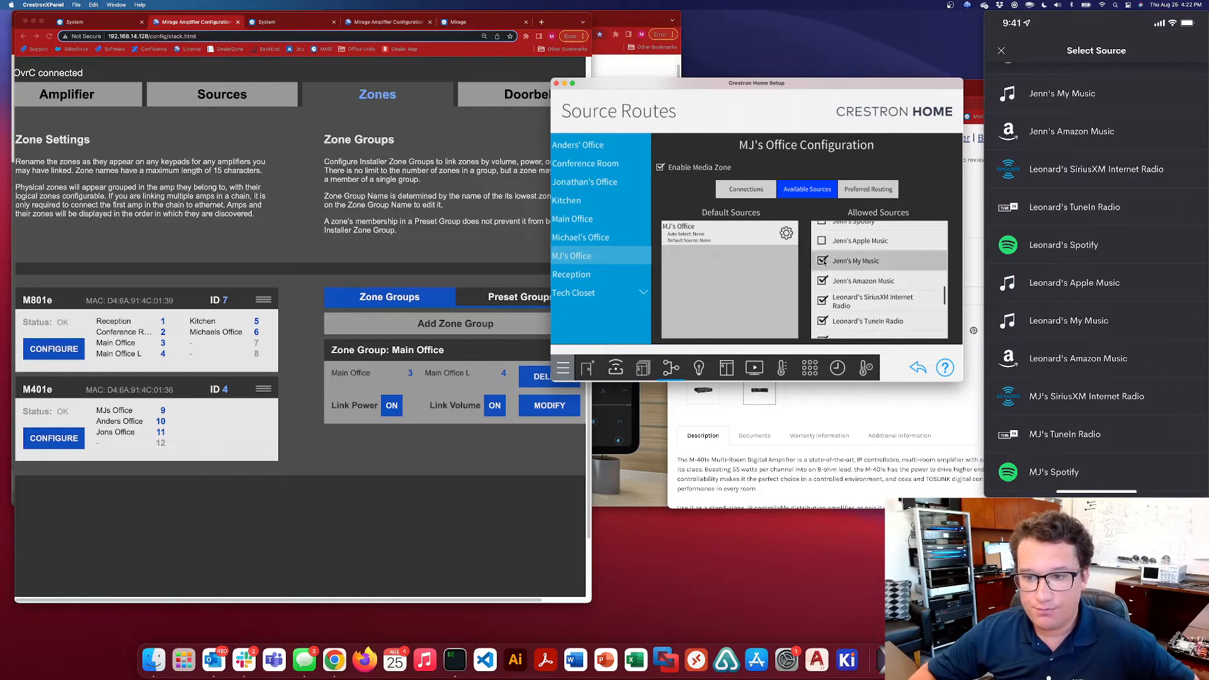
click(822, 280)
Disable the SiriusXM, TuneIn, Spotify, Apple Music, My Music and Amazon Music sources of the third personal stream listed after Main
click(821, 300)
click(821, 321)
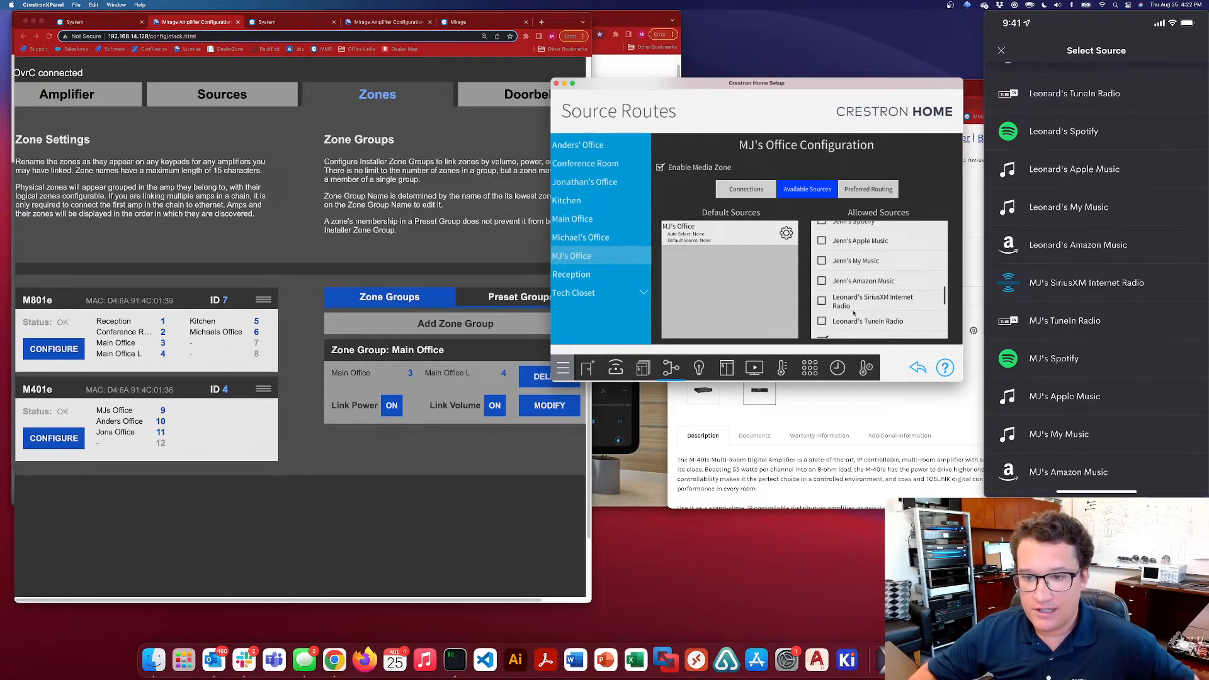
scroll(825, 264, down, 3)
click(823, 251)
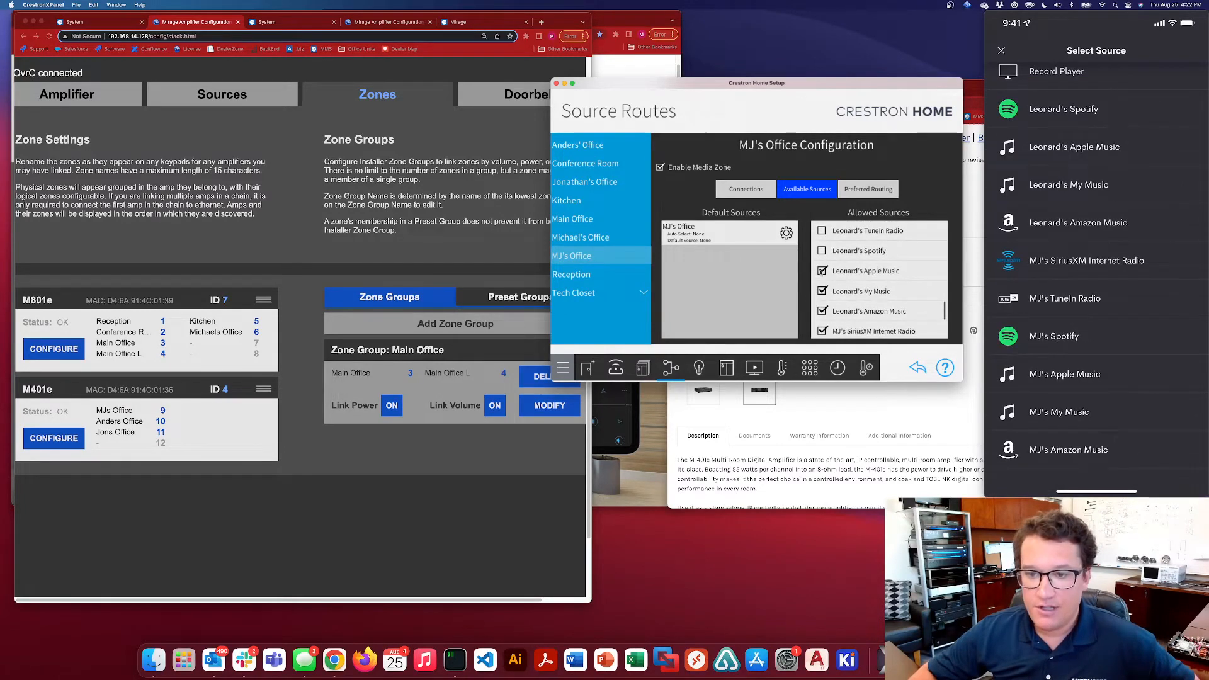
click(823, 271)
click(849, 311)
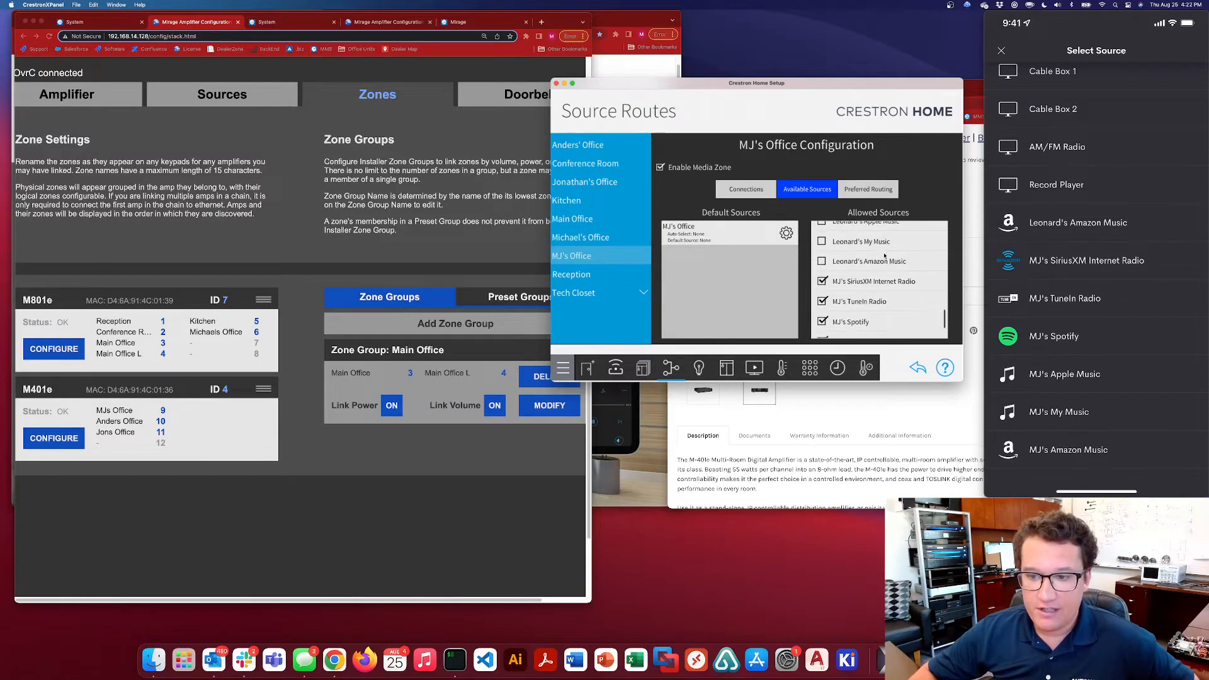
Disable only My Music in the office owner's own stream and review the room's full list of allowed sources
scroll(869, 277, down, 3)
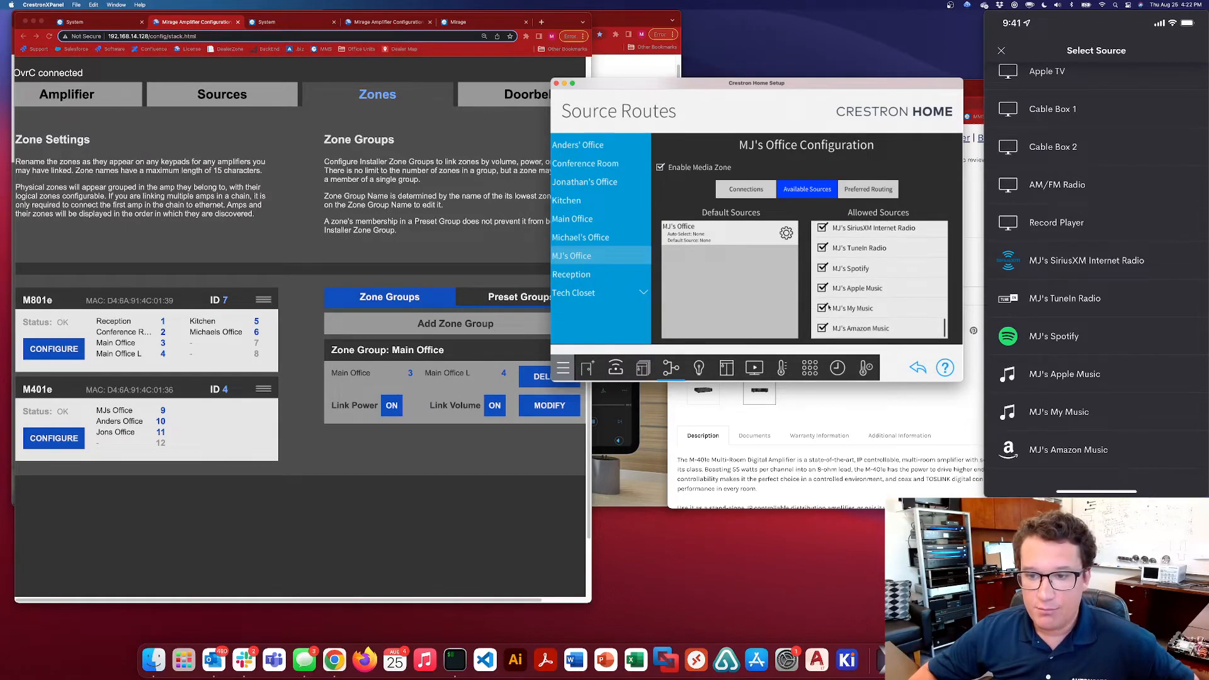
click(822, 308)
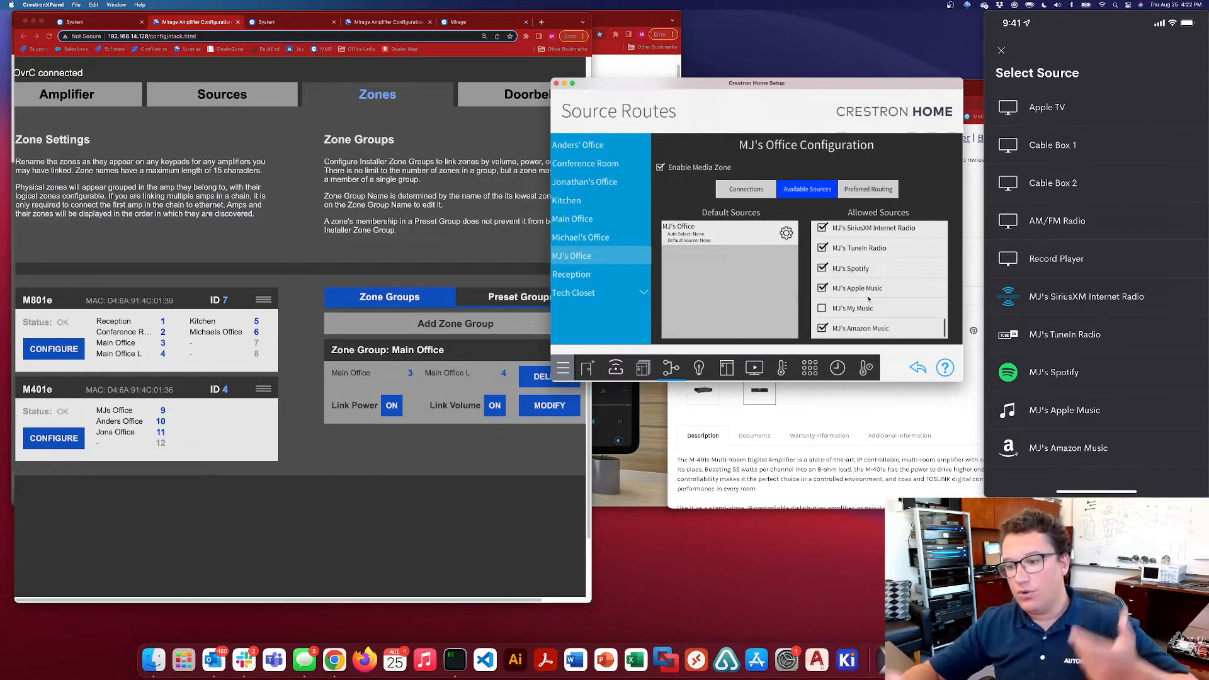
scroll(893, 331, up, 3)
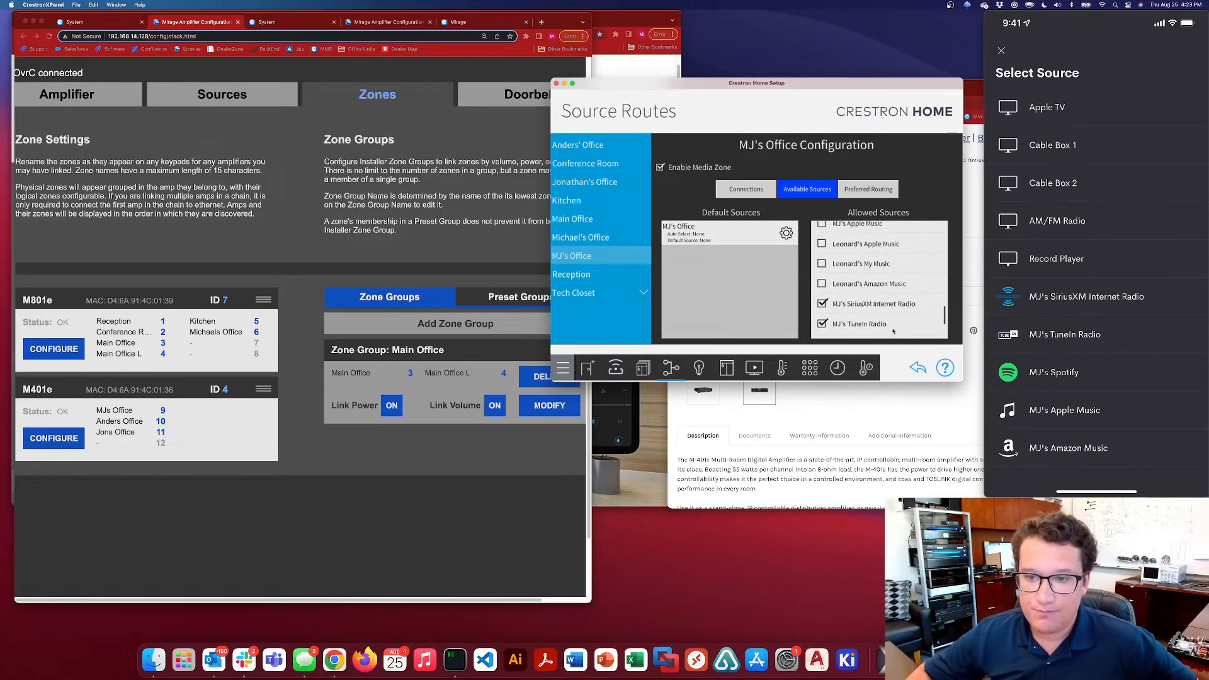
scroll(893, 331, up, 10)
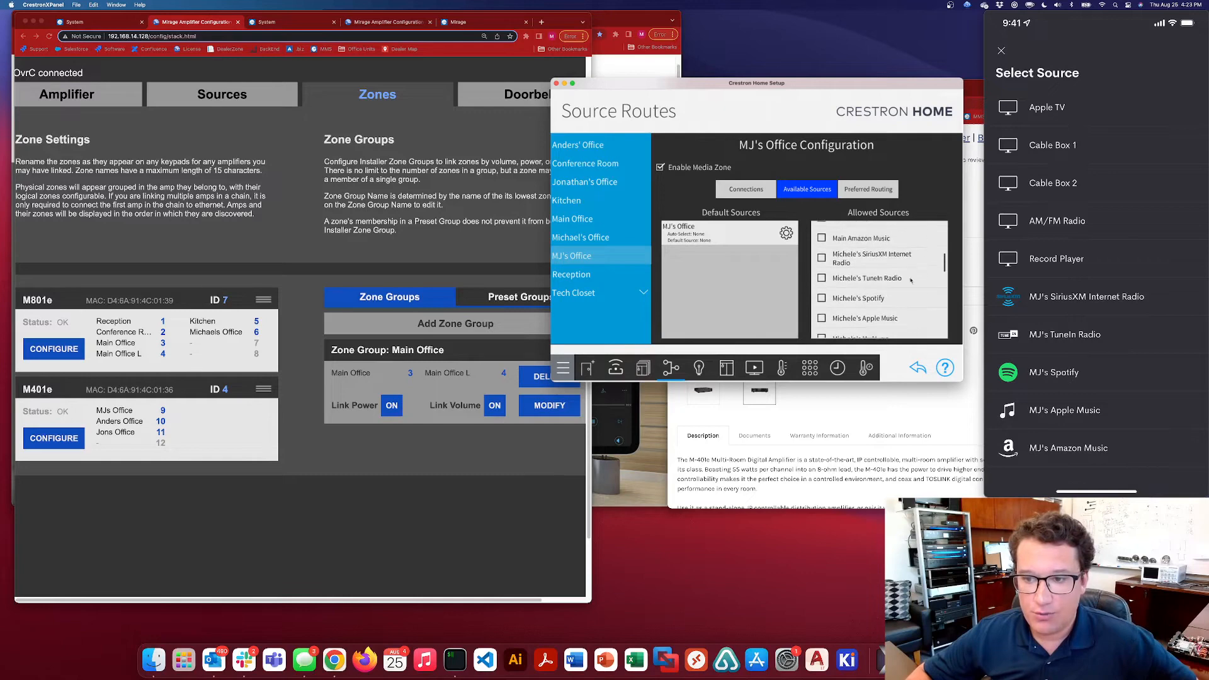
scroll(911, 280, up, 8)
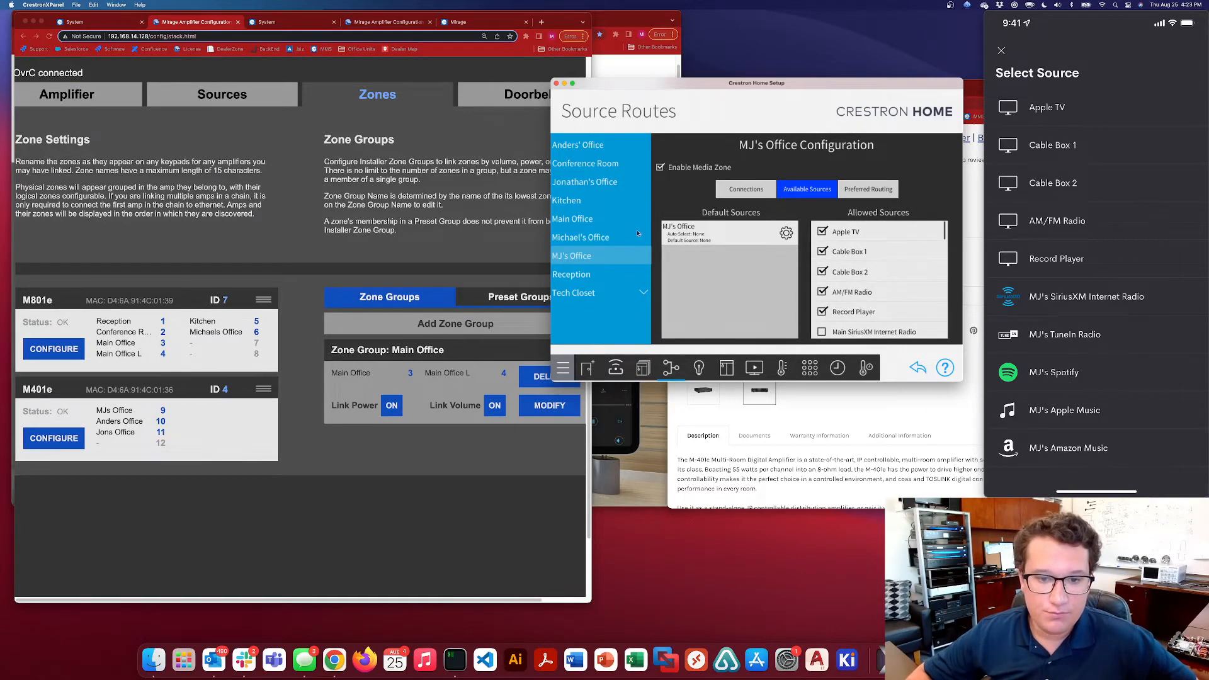
click(604, 255)
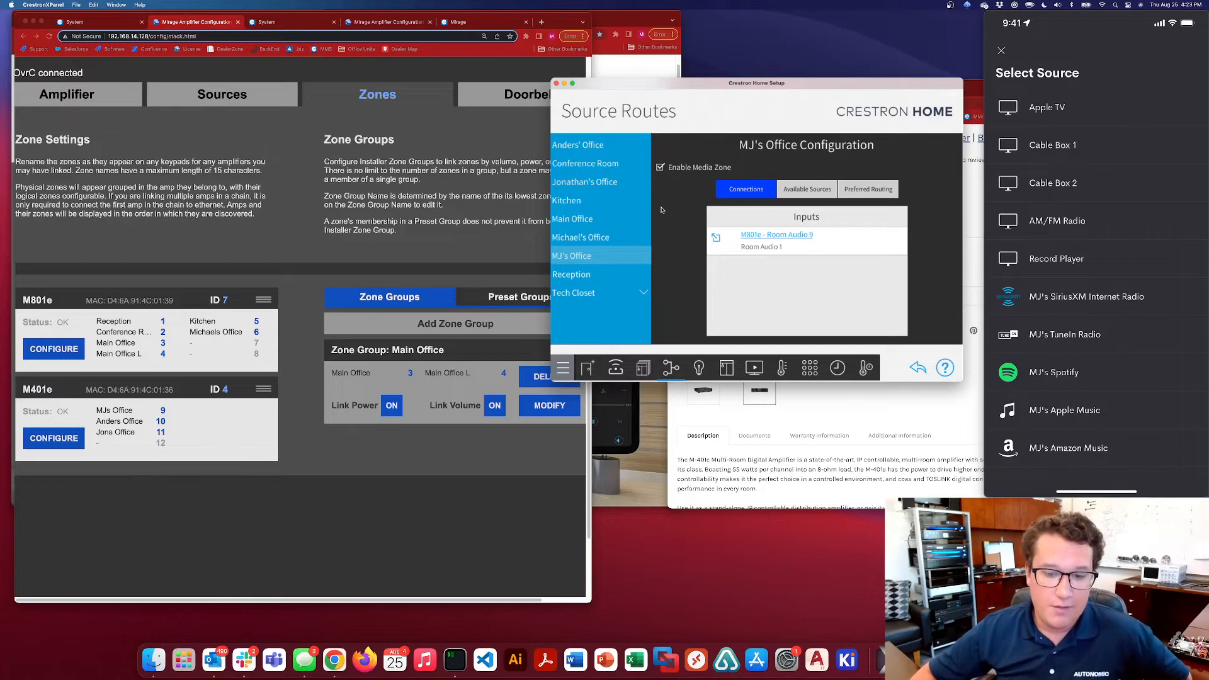
In the paired devices, find and select the MMS Favorites device assigned to the same personal office
click(616, 368)
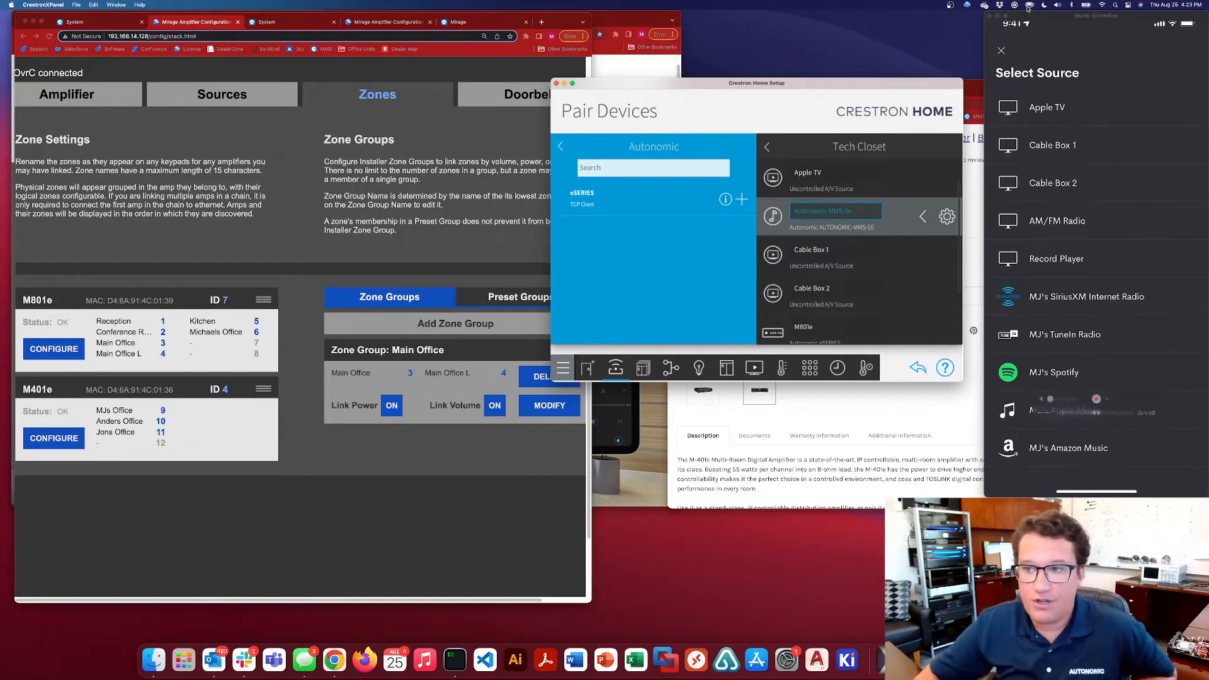
click(1014, 51)
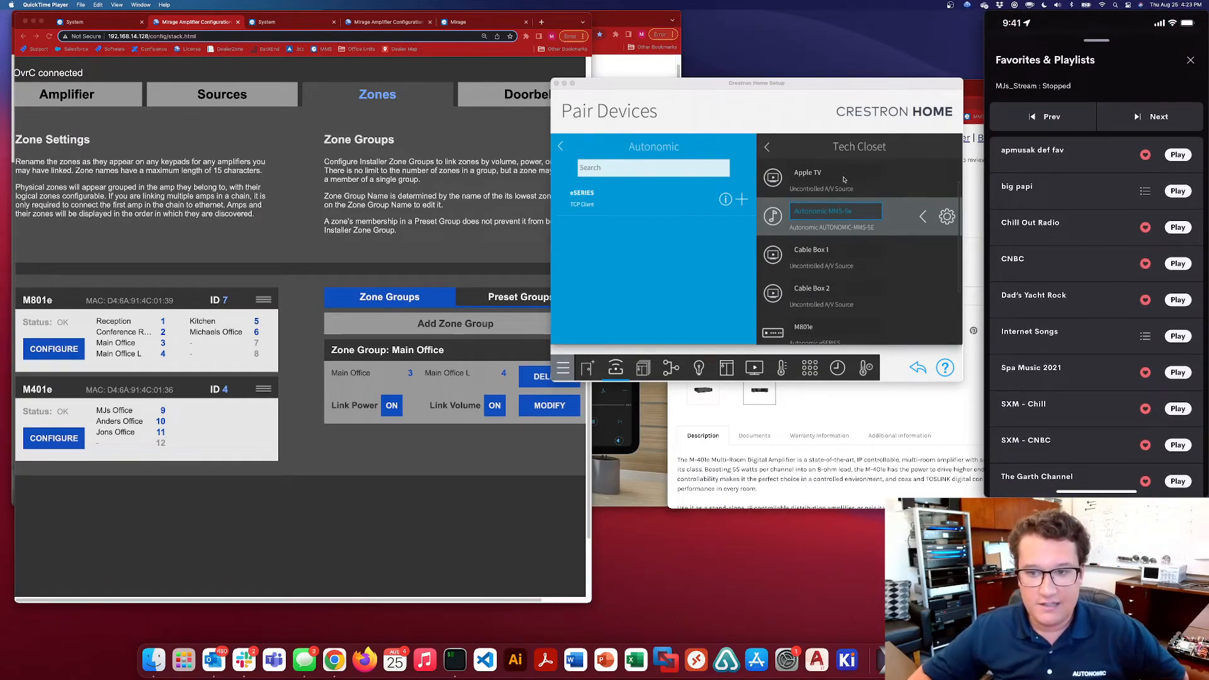
drag(844, 300, 845, 225)
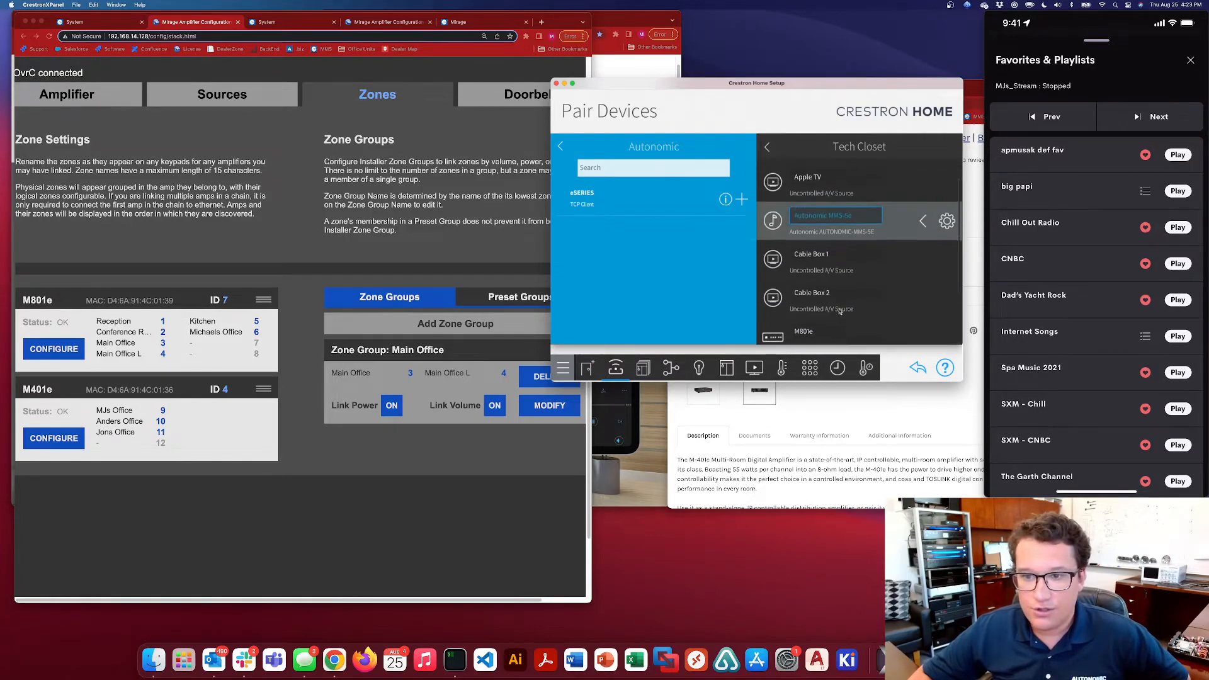
click(812, 218)
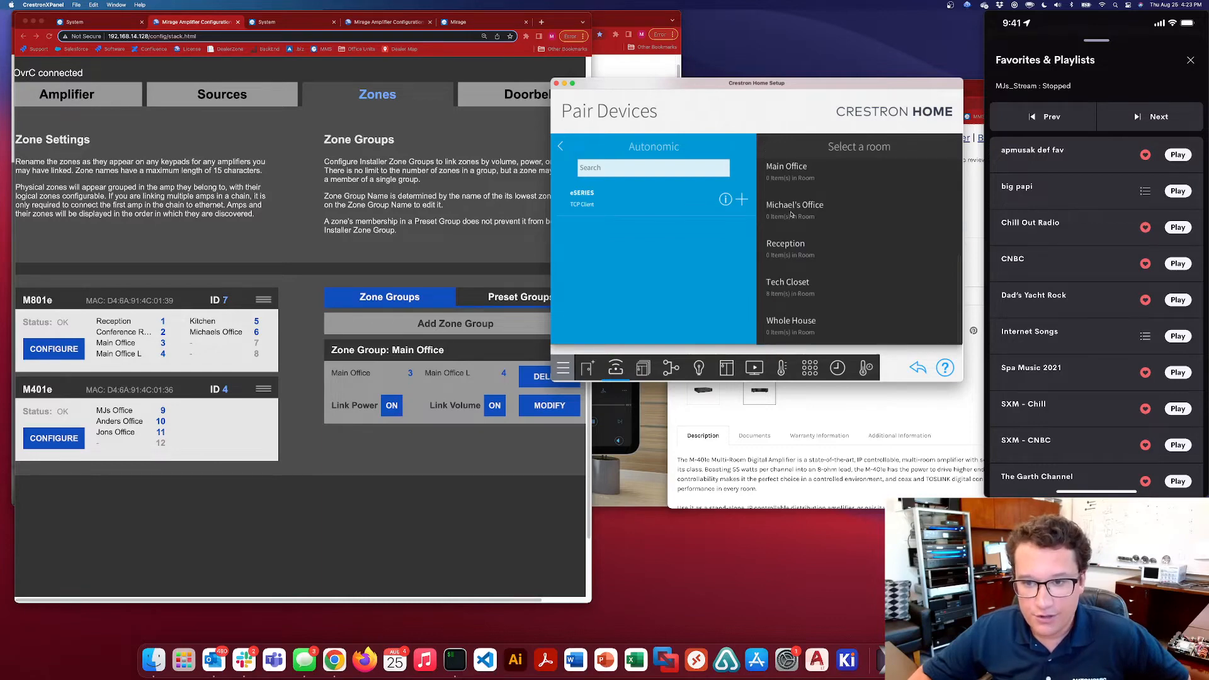
scroll(791, 215, up, 2)
click(854, 243)
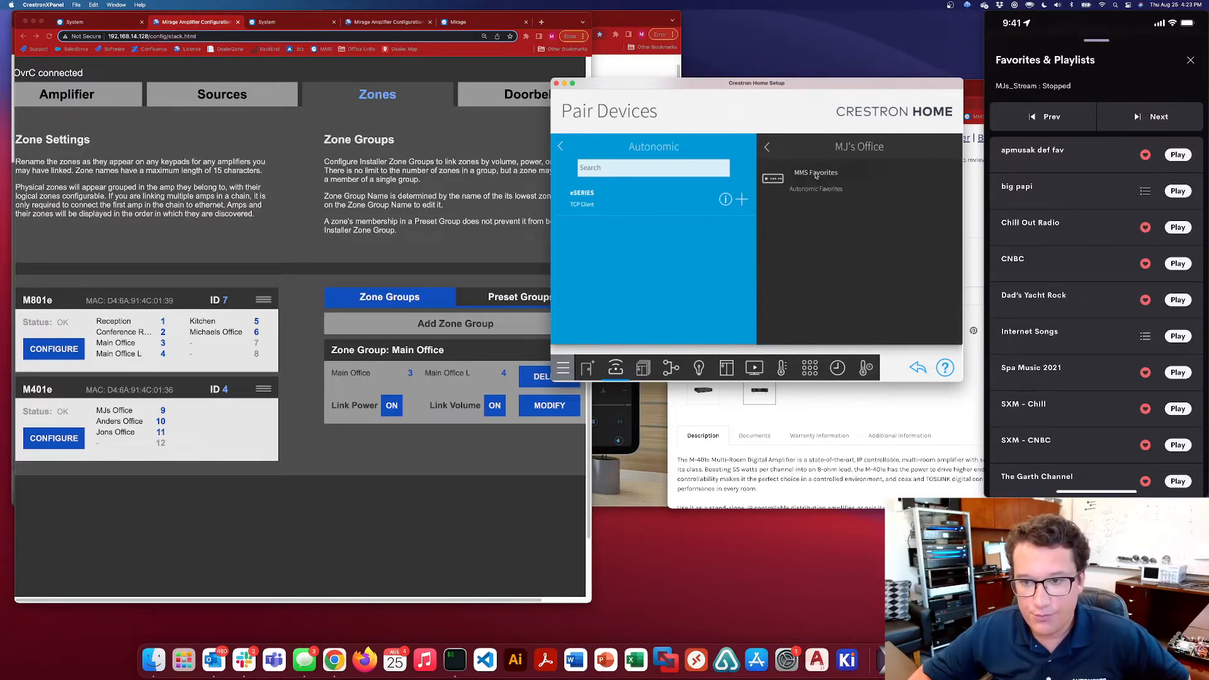
click(816, 175)
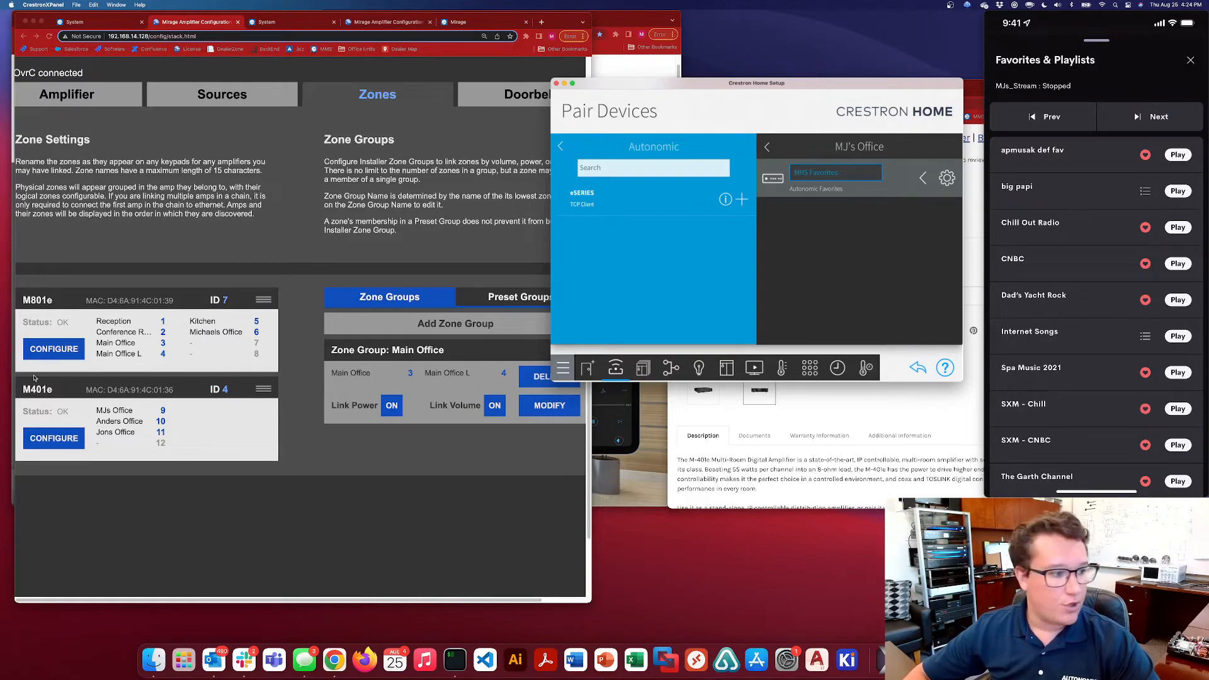
View the Mirage amplifier's Doorbells settings in Chrome and minimize the separate Autonomic website window
click(406, 196)
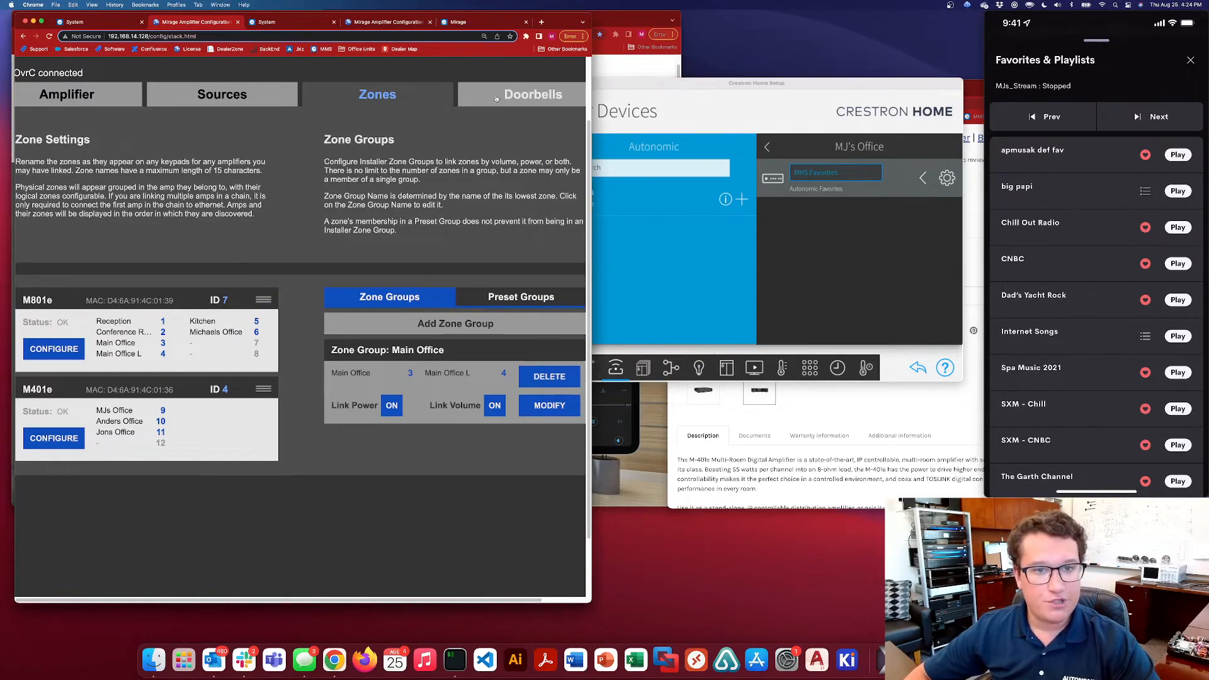
click(530, 94)
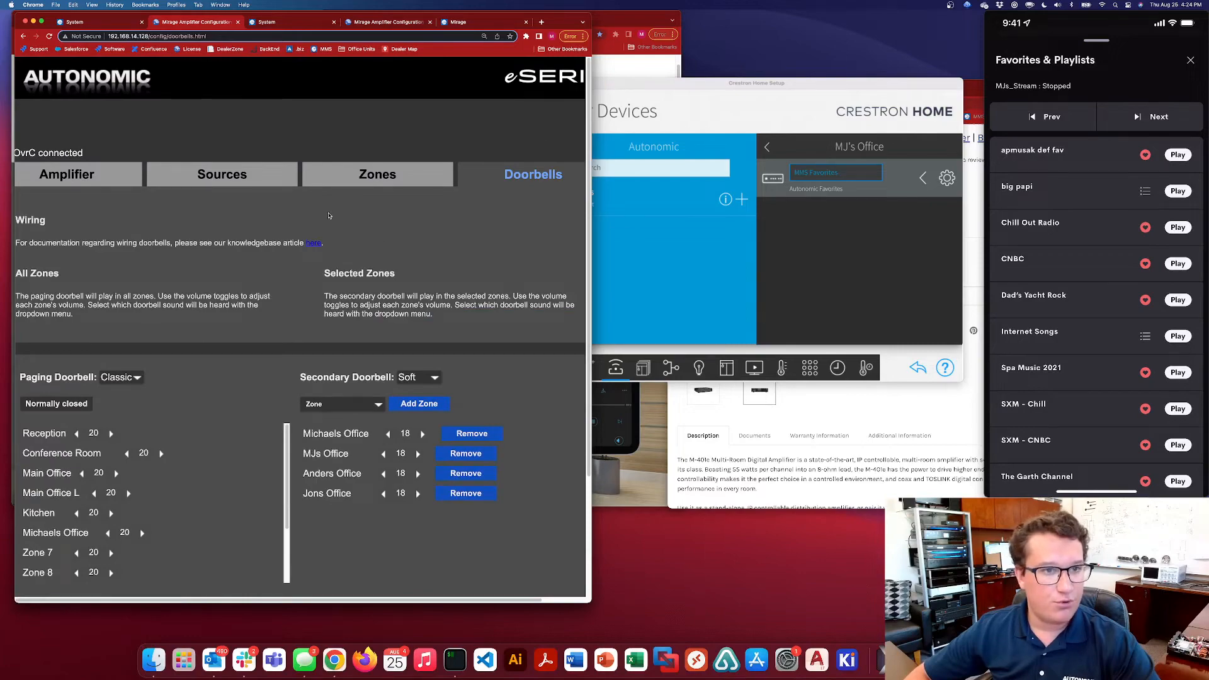
click(467, 23)
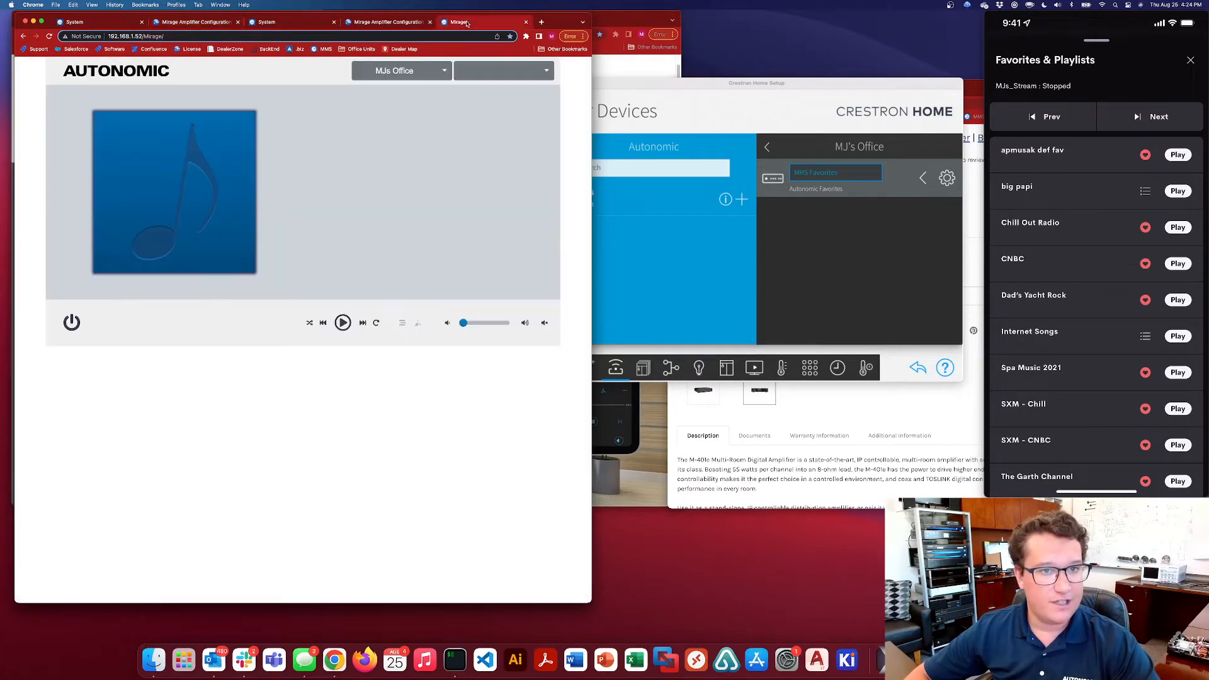
click(222, 22)
drag(623, 21, 768, 47)
click(175, 44)
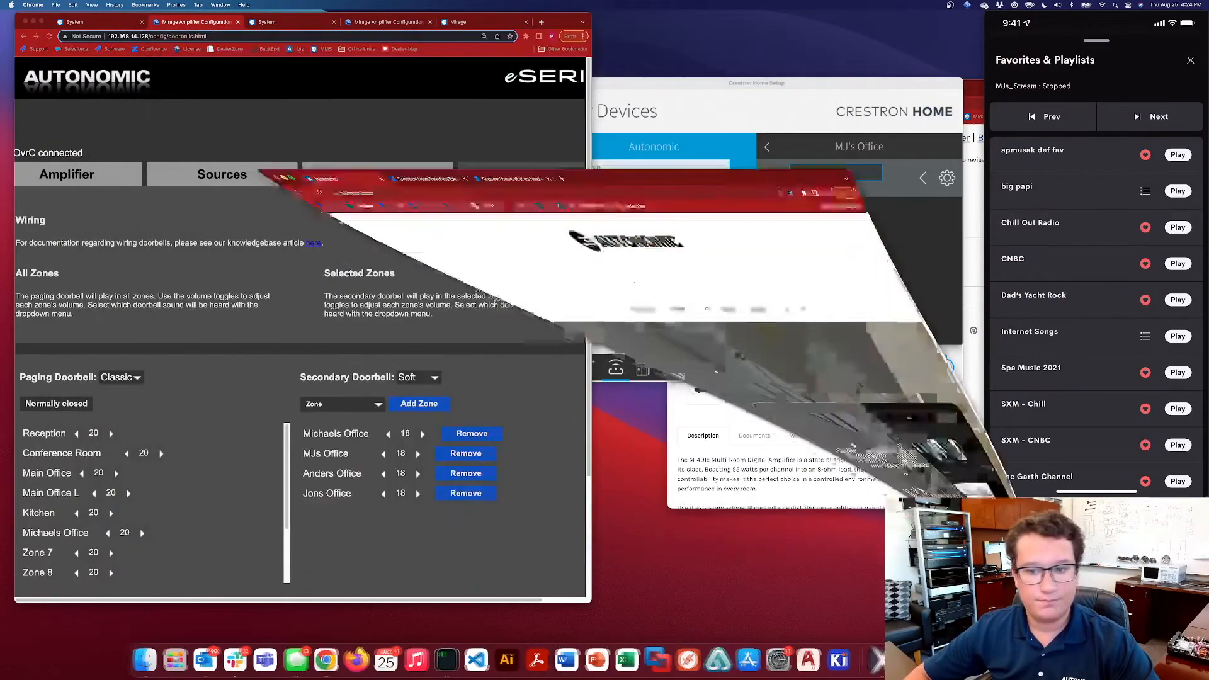
Examine the rear-panel connections of the M-401e on its product page beside the Mirage amplifier's Doorbells settings
click(817, 409)
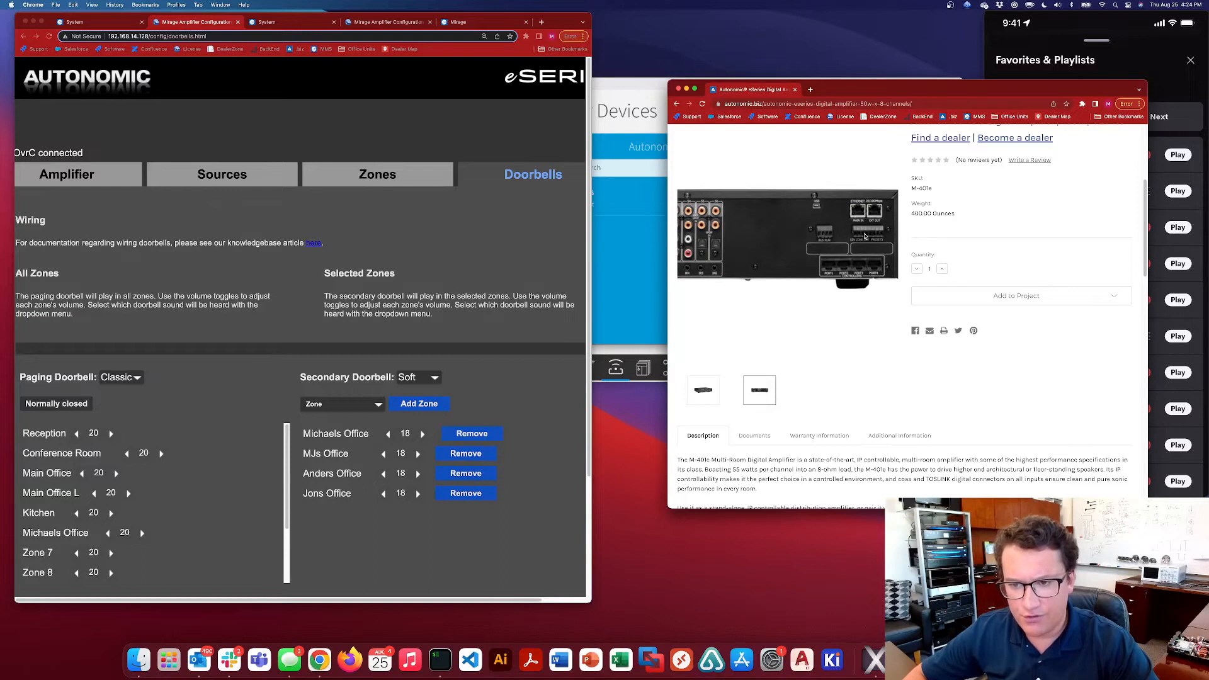
scroll(163, 376, down, 1)
scroll(164, 376, down, 1)
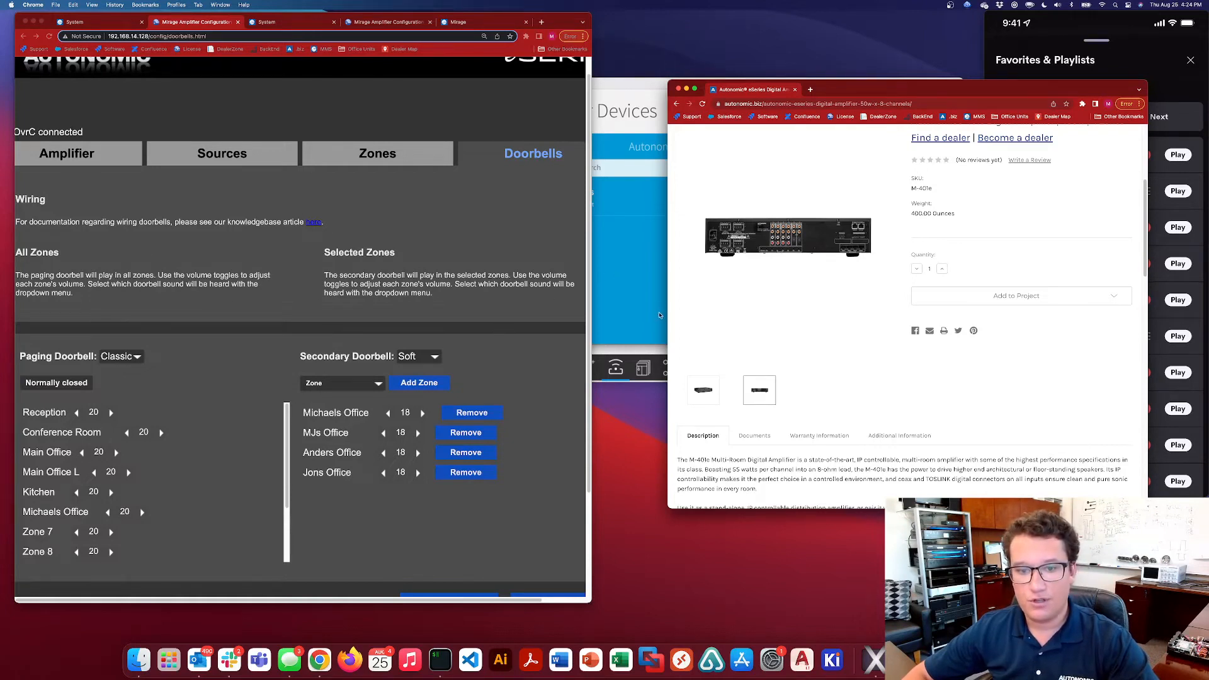
Switch to Crestron Home Setup and open the installer settings of the office's MMS Favorites device at the MMS Specific Player entry
click(646, 318)
drag(761, 92, 808, 52)
click(995, 139)
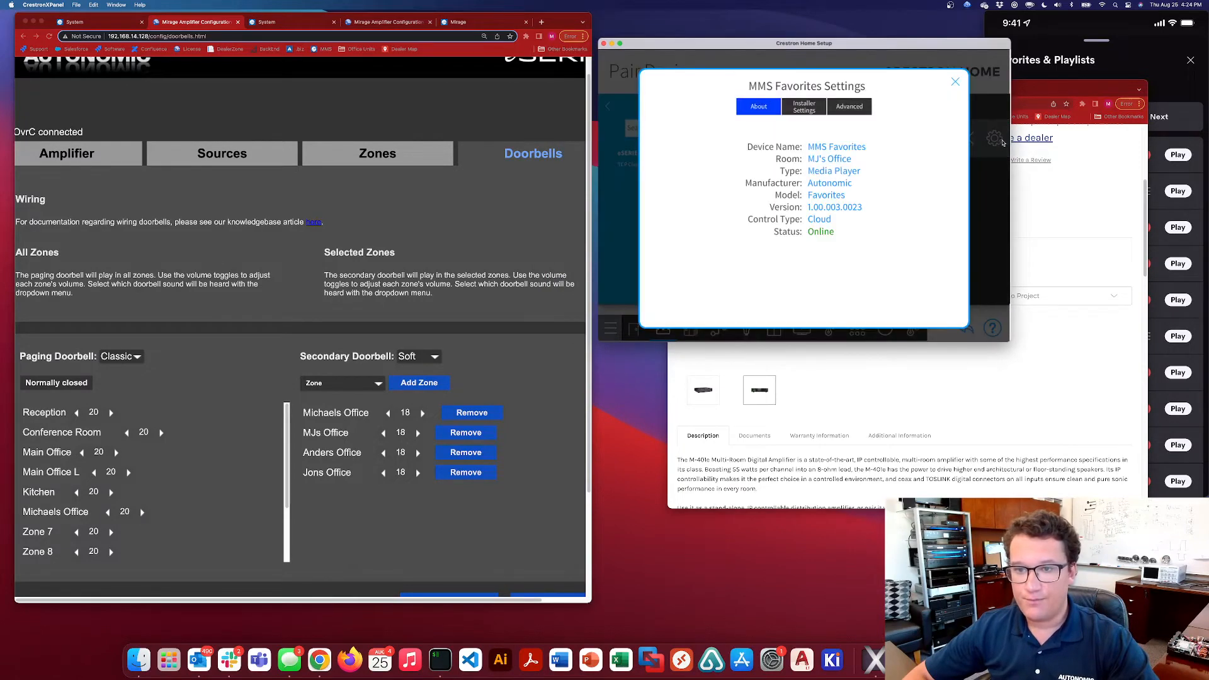
click(807, 111)
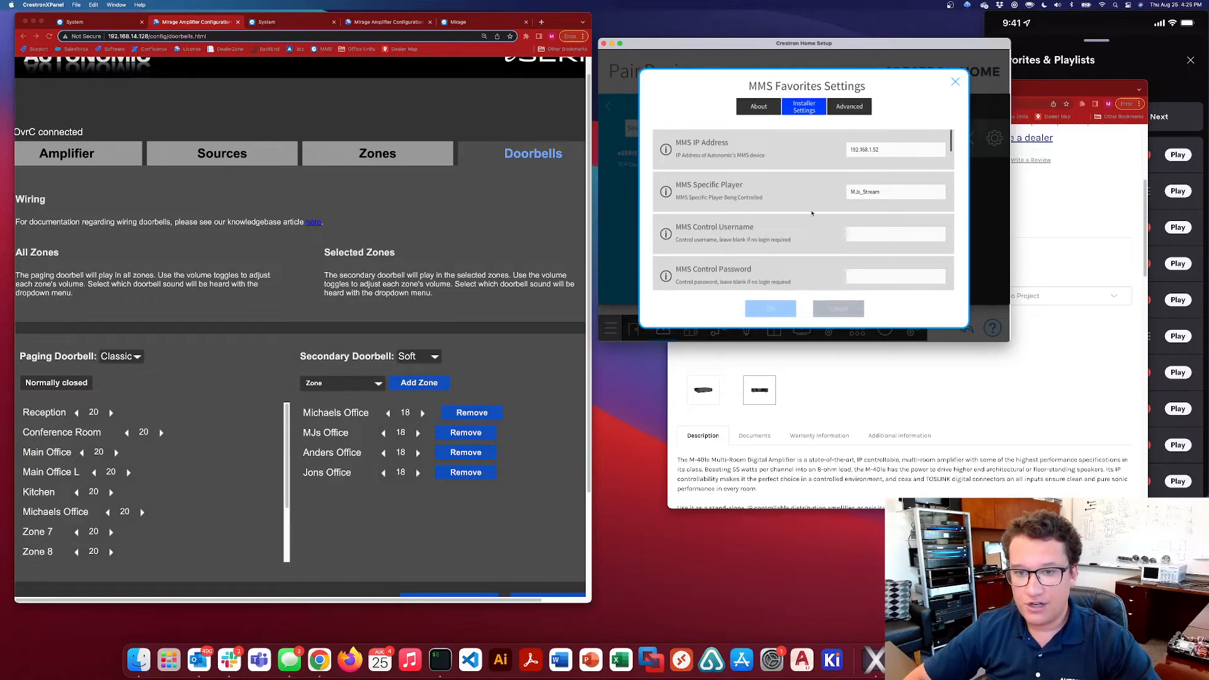
double_click(893, 194)
scroll(915, 194, down, 1)
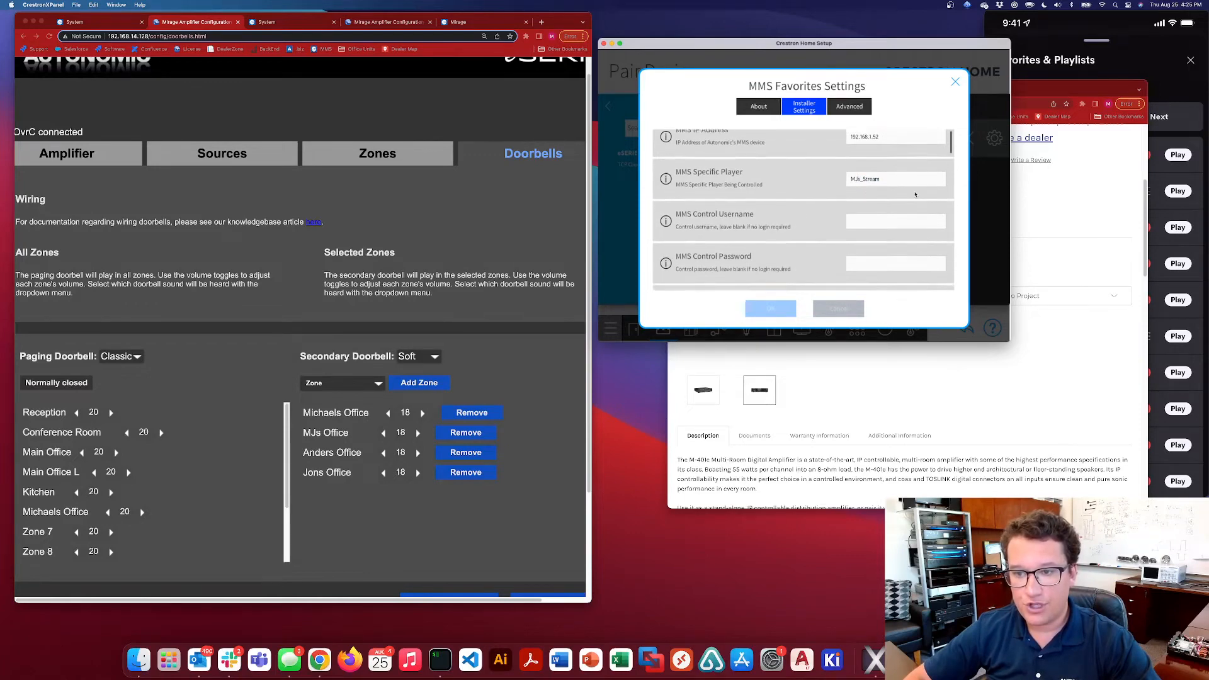
Compare the MMS Specific Player value with the last output name in the MMS-5e's Server Details in Chrome
click(253, 23)
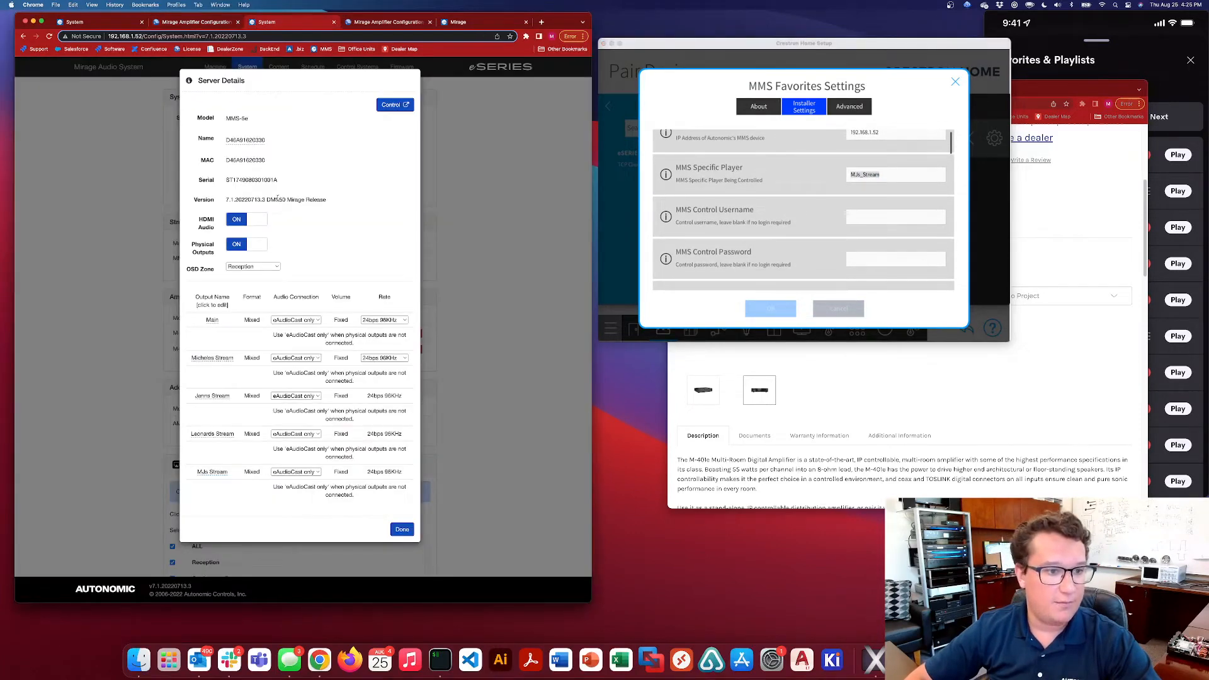
click(212, 473)
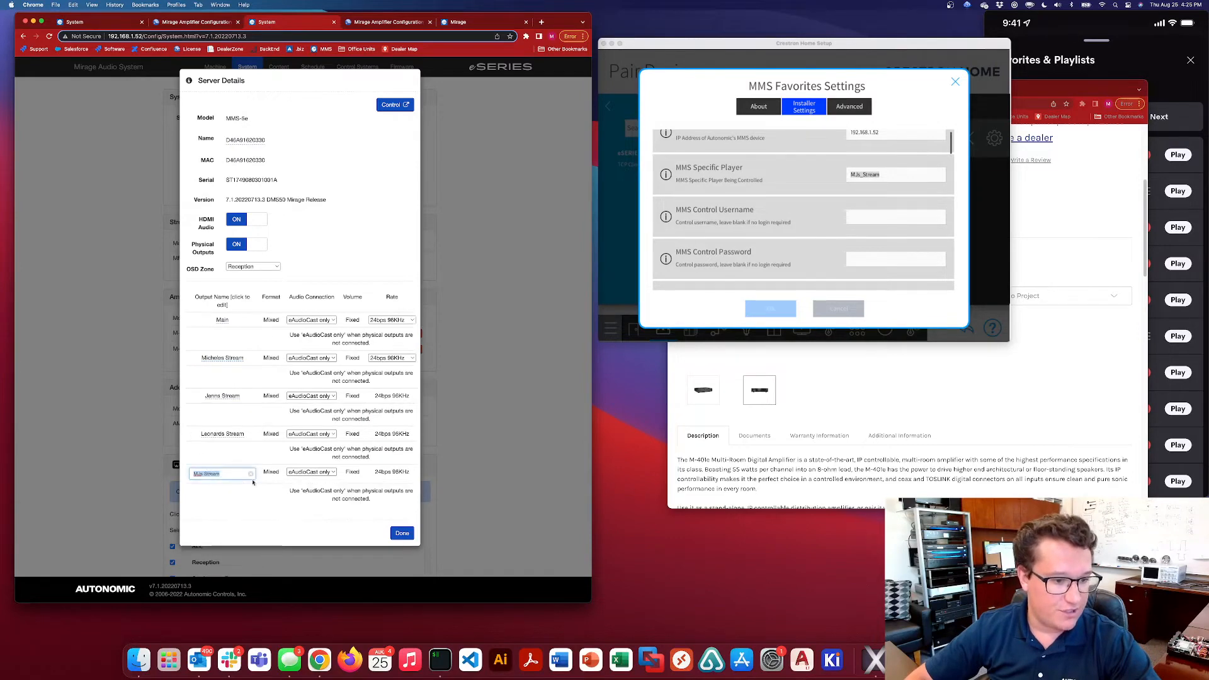
click(236, 498)
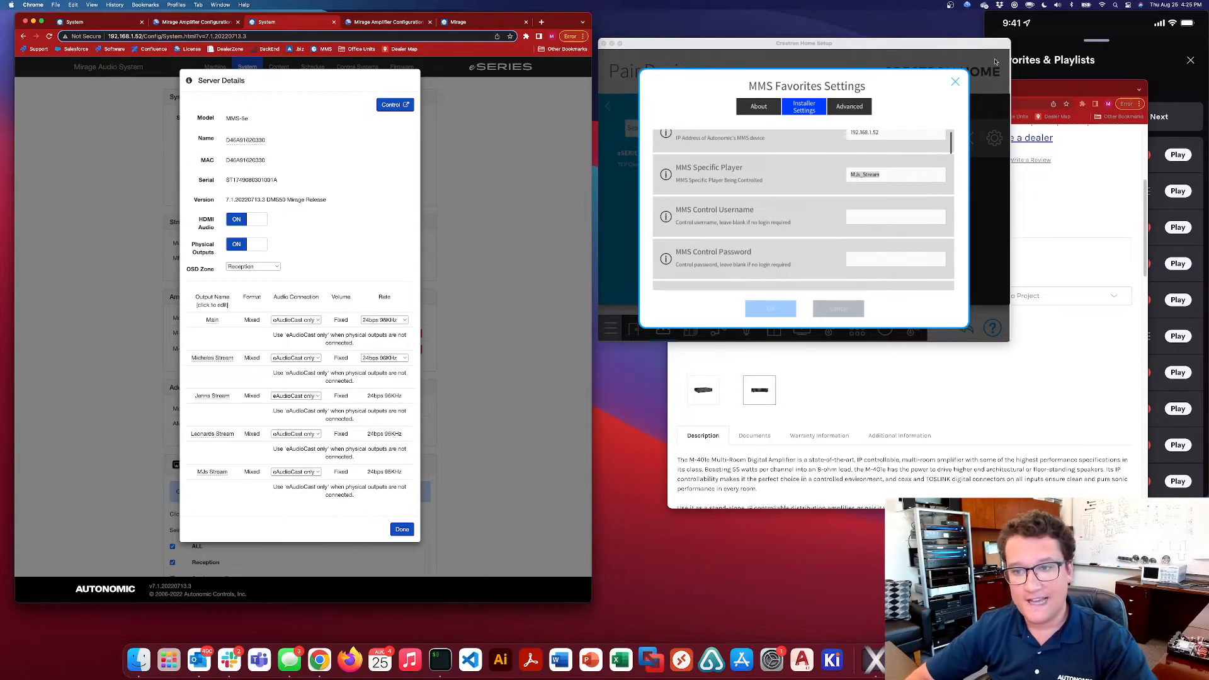
click(893, 174)
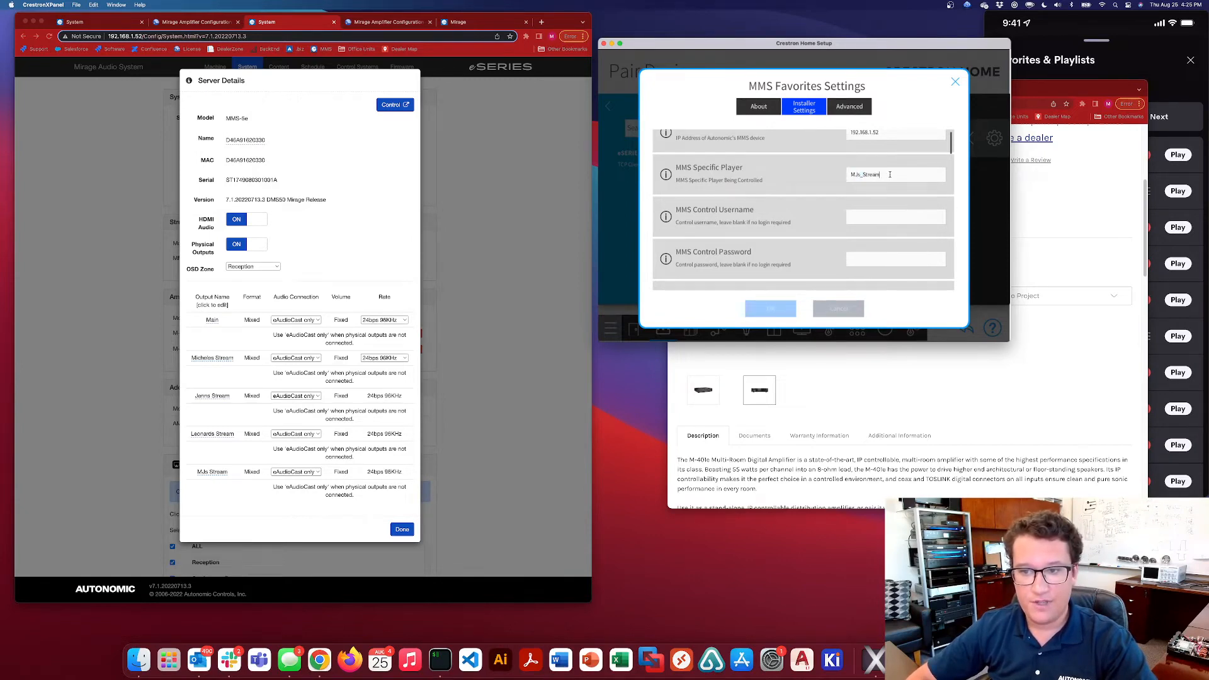
Switch to iTerm2, enlarge its window below the settings dialog and open a telnet session to 192.168.1.52 on port 5004
click(440, 659)
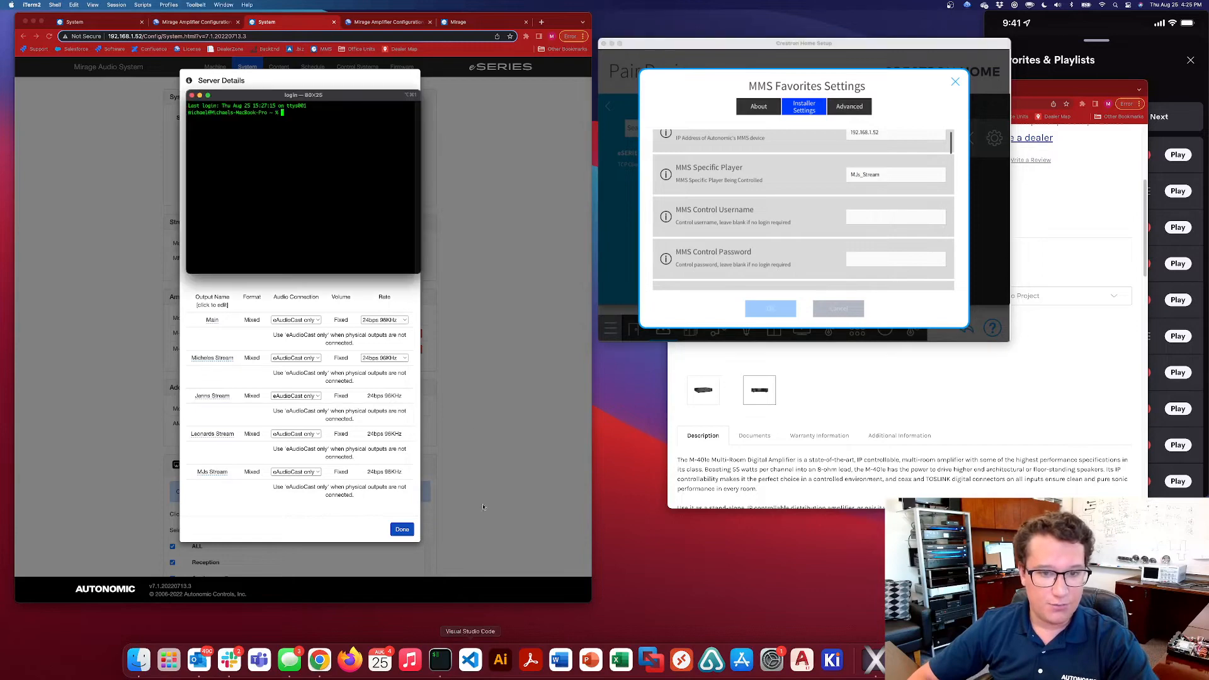
drag(300, 91, 572, 301)
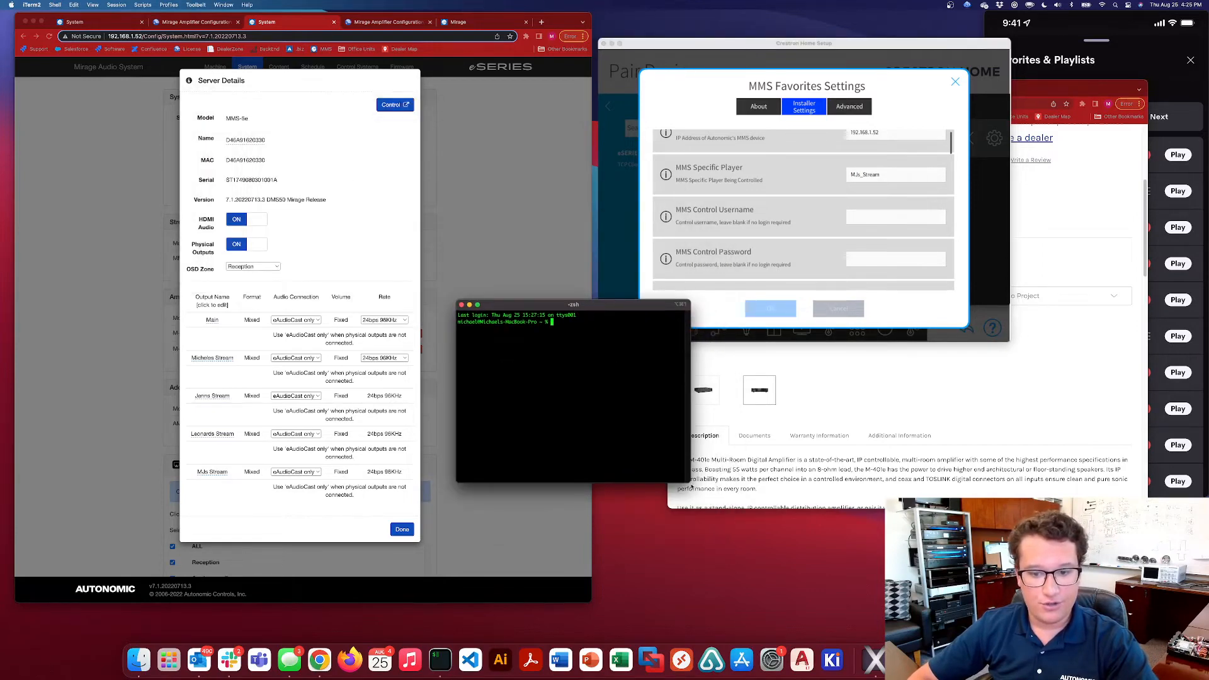
drag(690, 481, 766, 545)
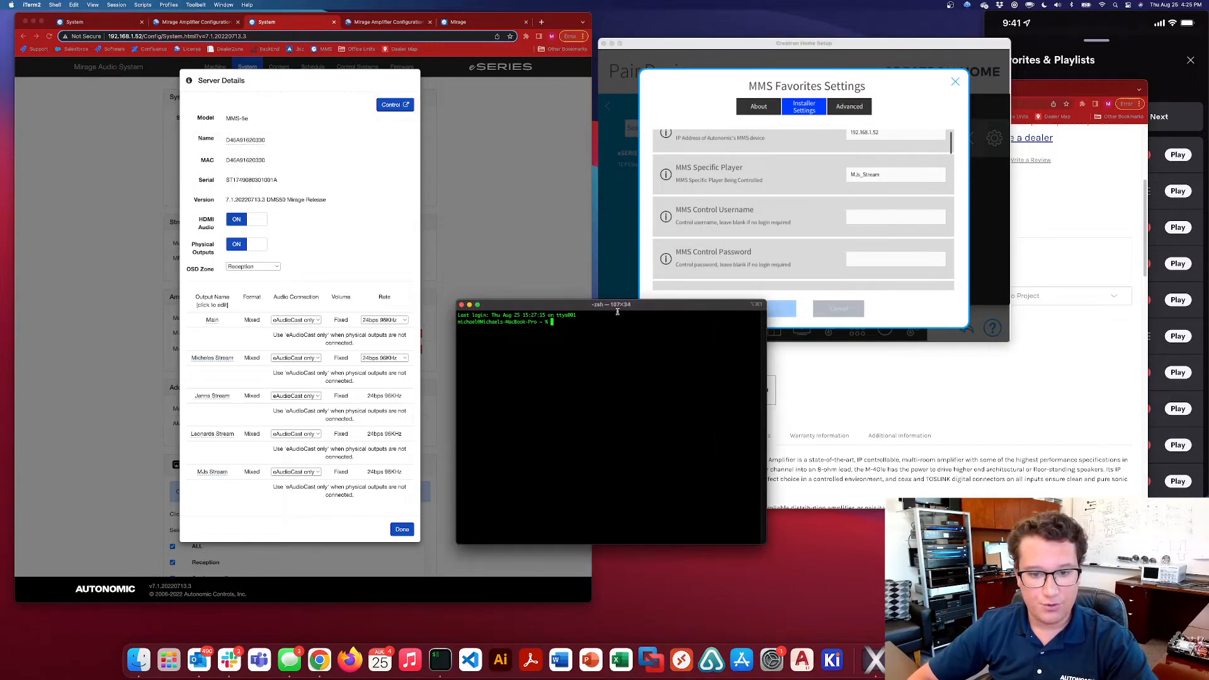
drag(616, 309, 619, 329)
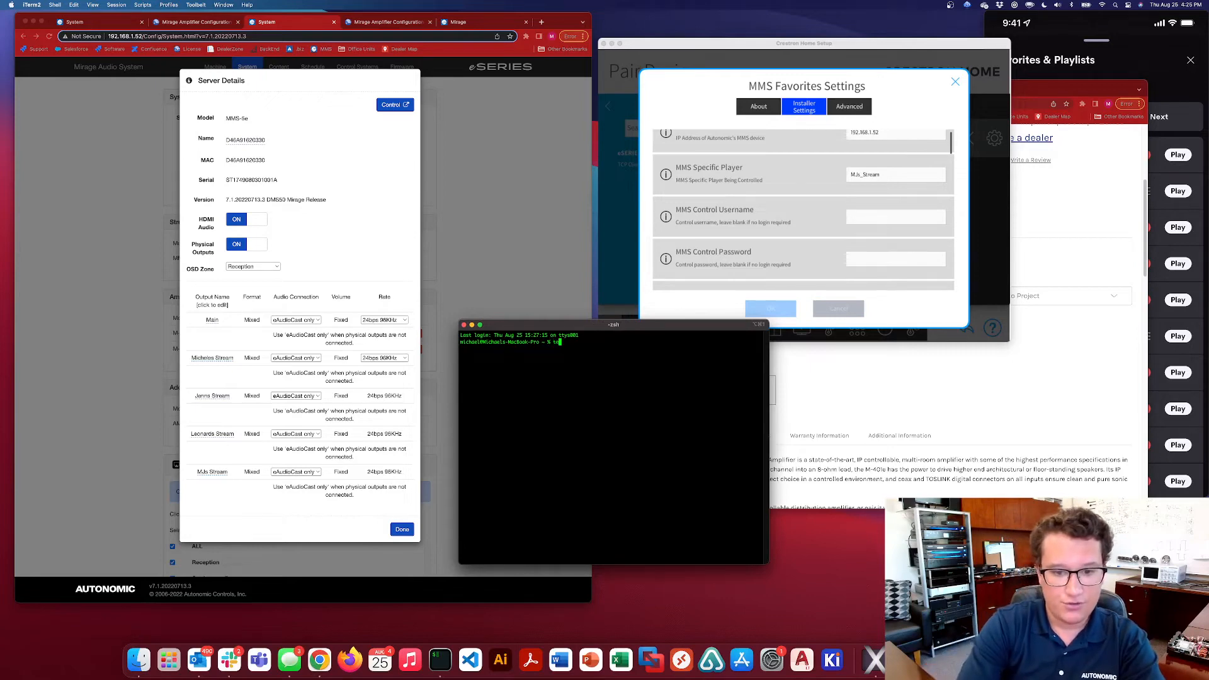
text(telnet 192.)
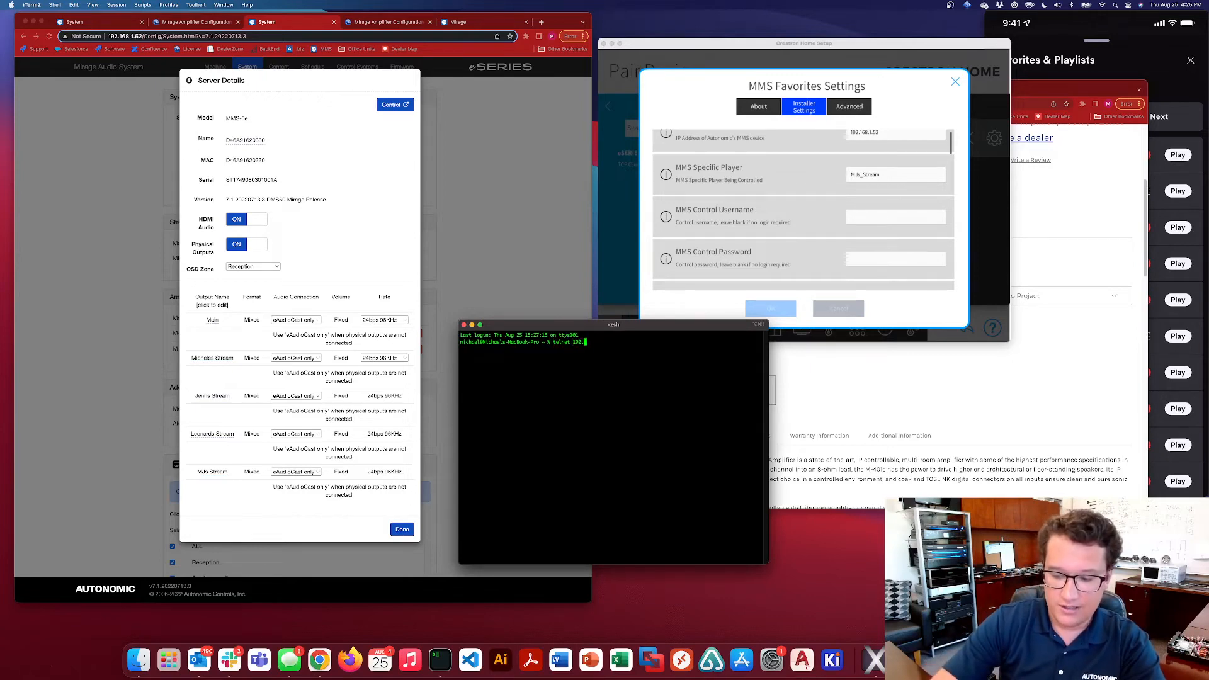
text(168.1.)
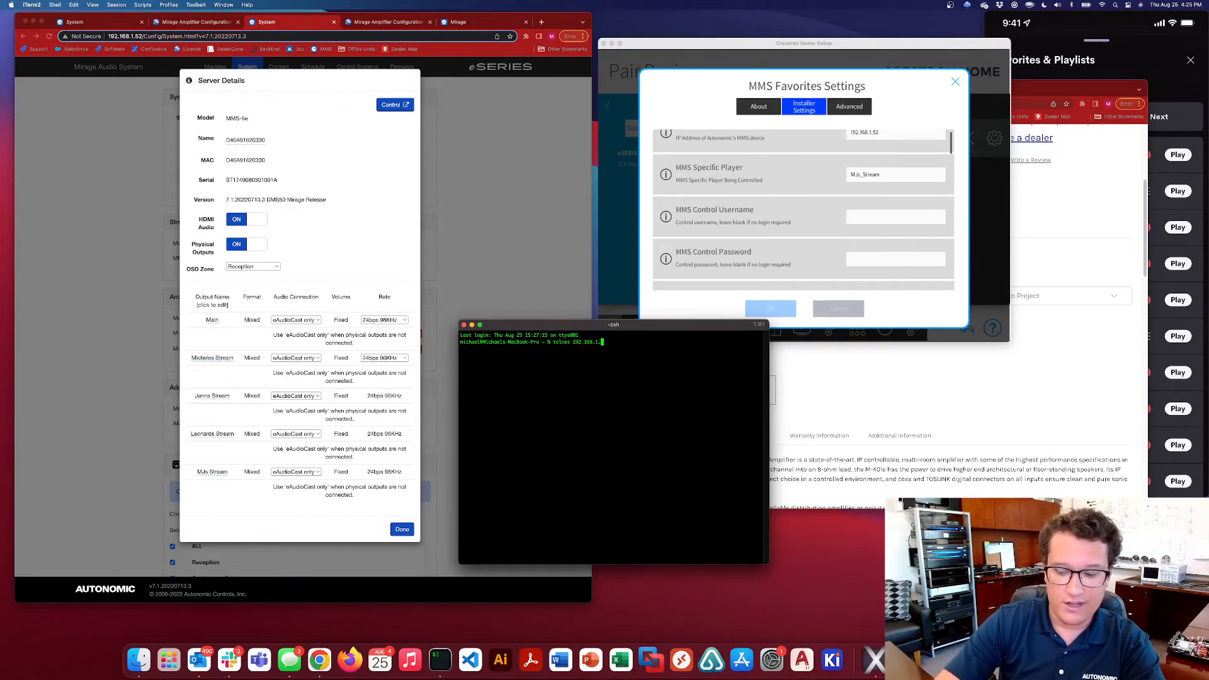
text(52 5004)
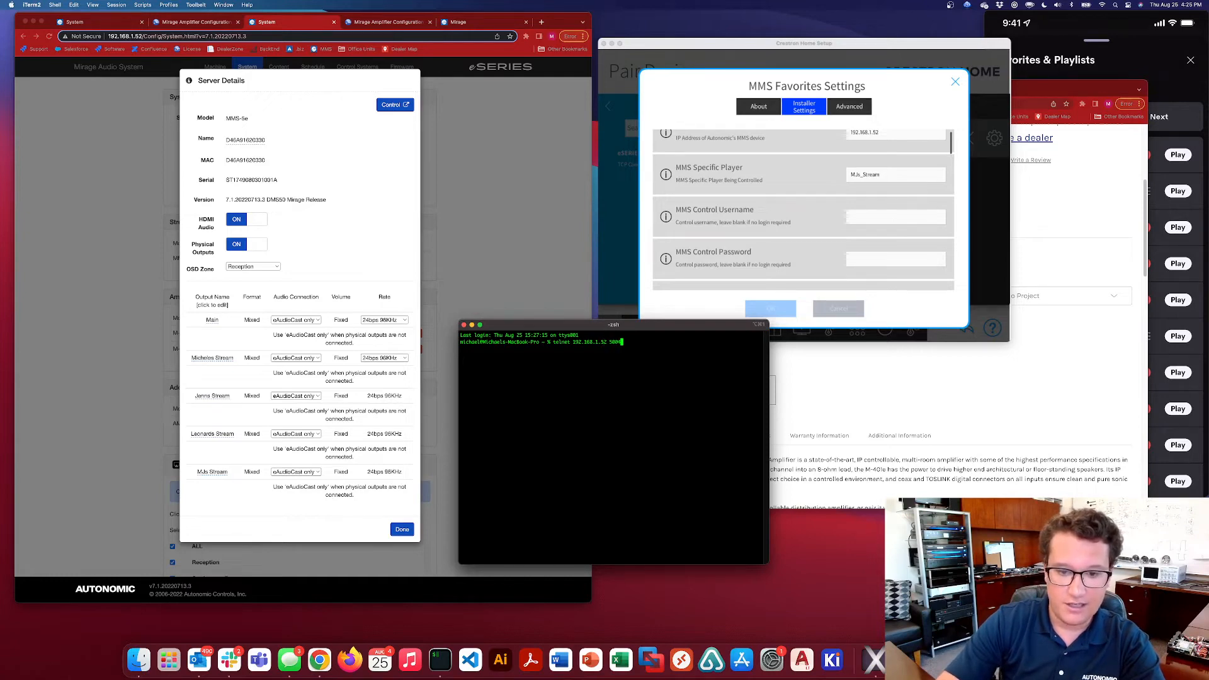
key(Return)
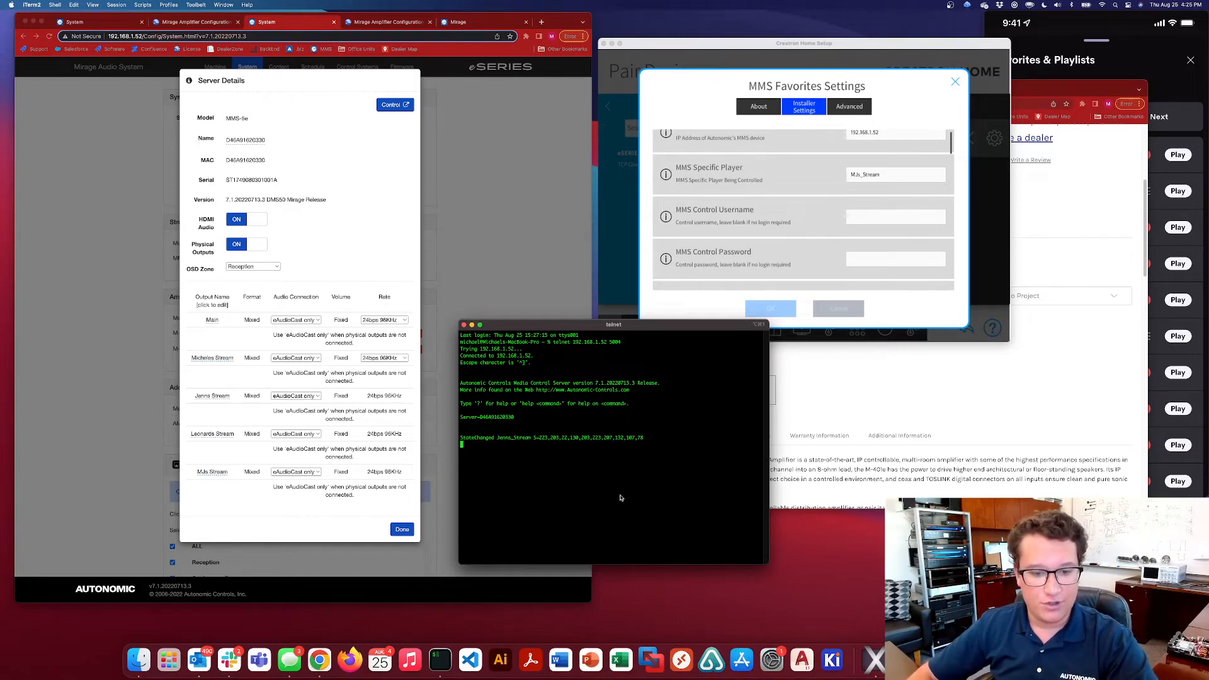
Run browseinstances in the telnet session and locate the office's stream name among the listed instances
text(browse)
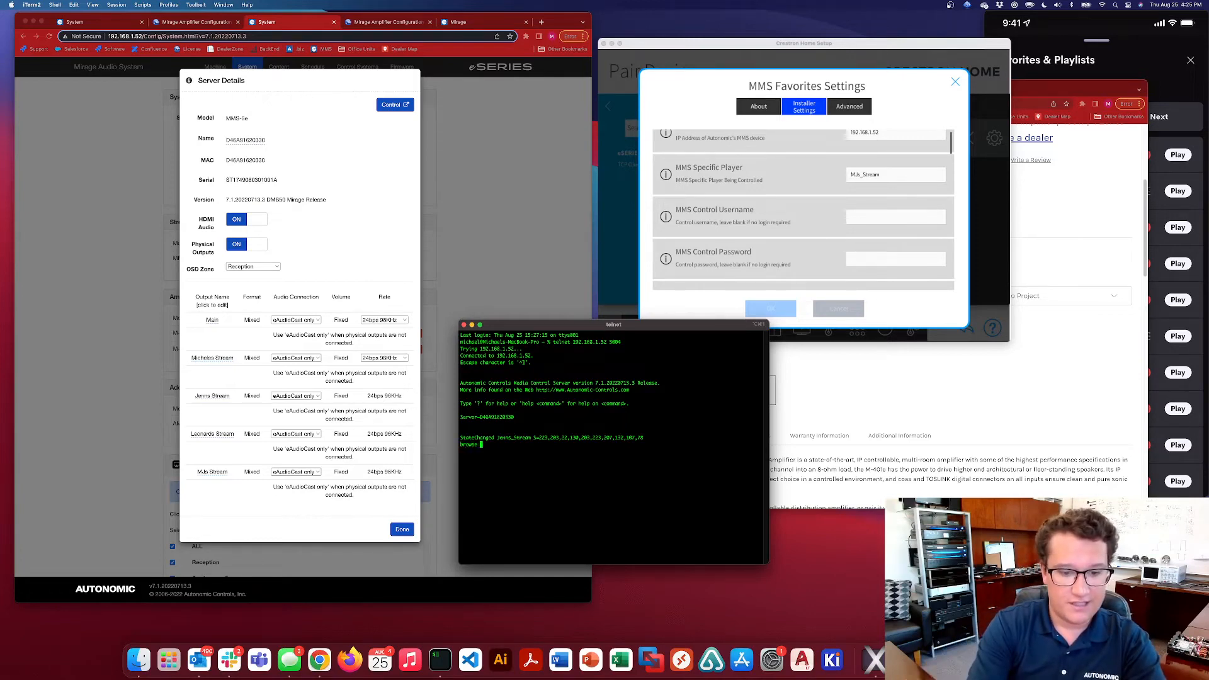
text(insStateChanged Jenns_Stream C=18,213,202,248,52,131,100,99,98)
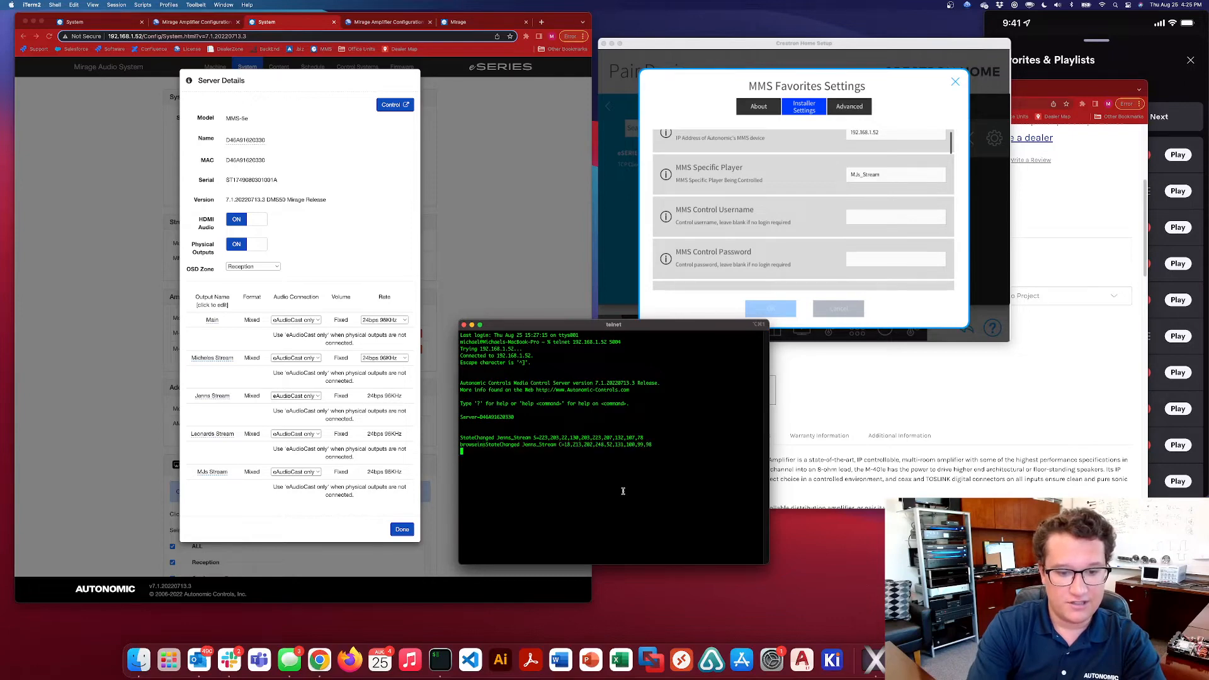
text(tances)
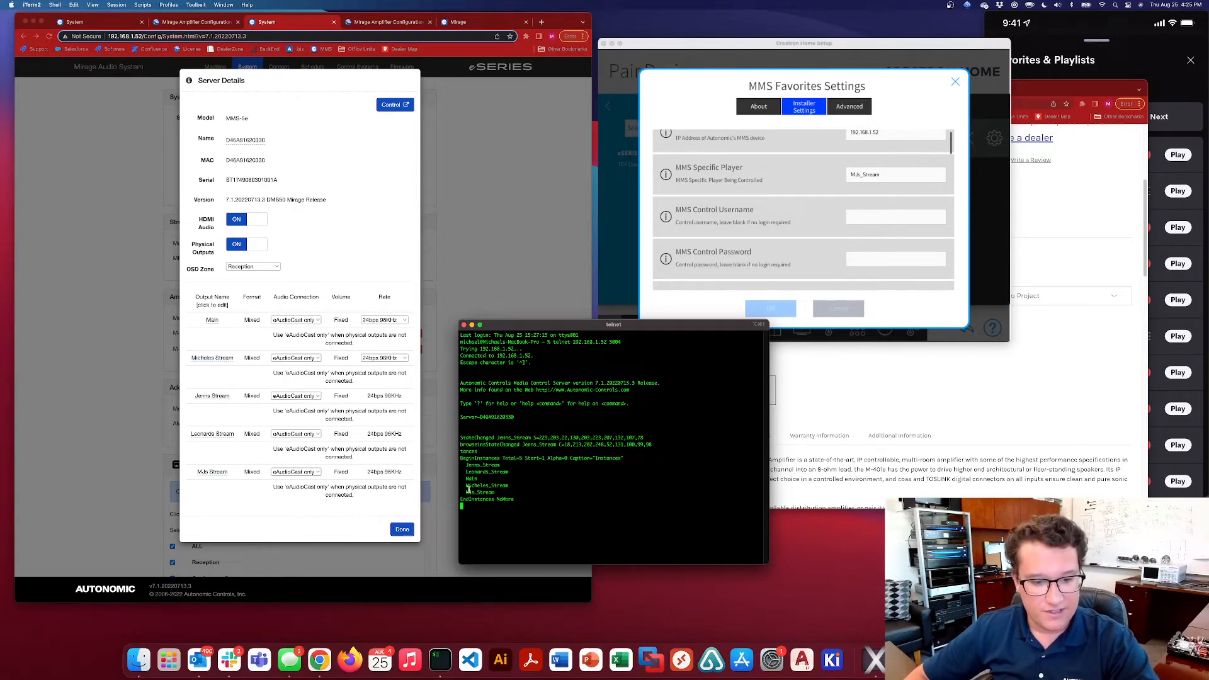
drag(466, 493, 494, 493)
click(495, 494)
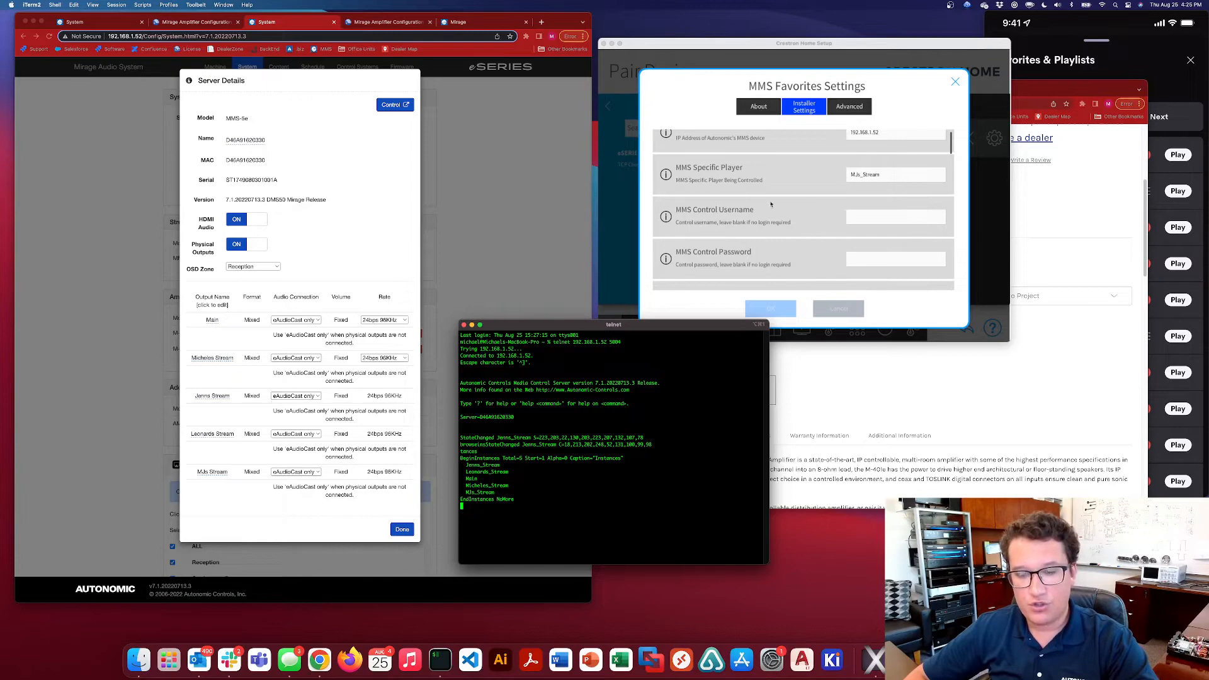
Compare the MMS Control Username and Password settings with the Control Security section on the MMS-5e's Machine page, closing Server Details
click(795, 257)
scroll(795, 257, down, 2)
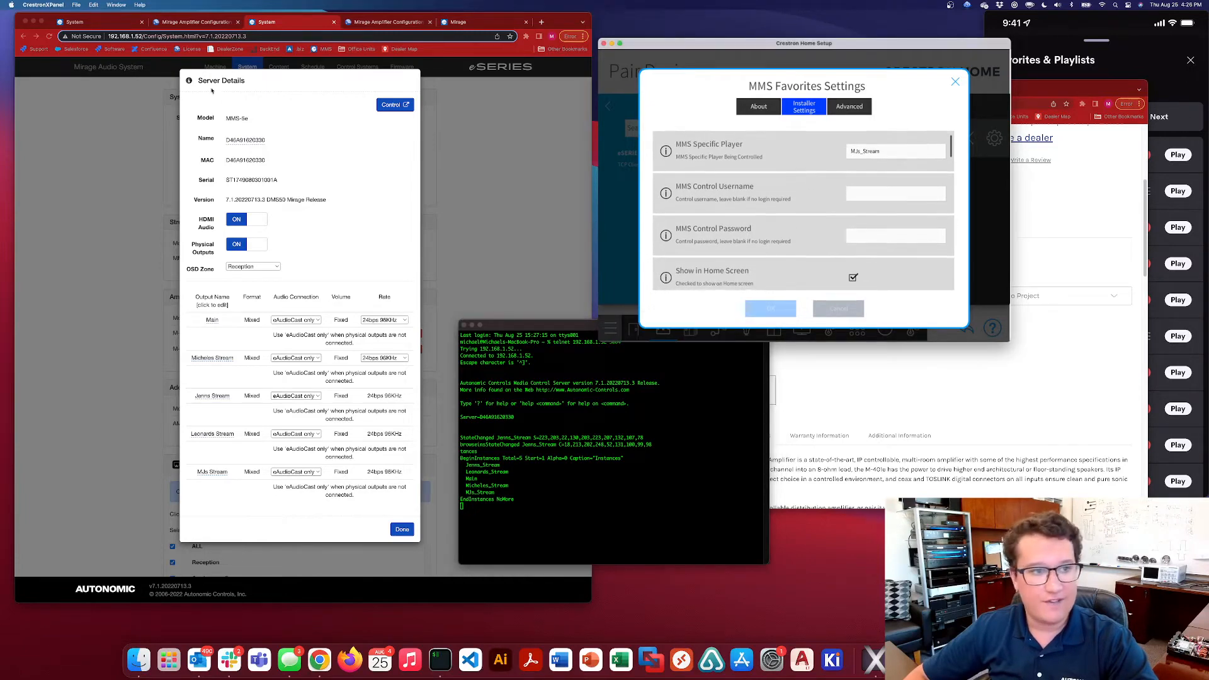
click(403, 529)
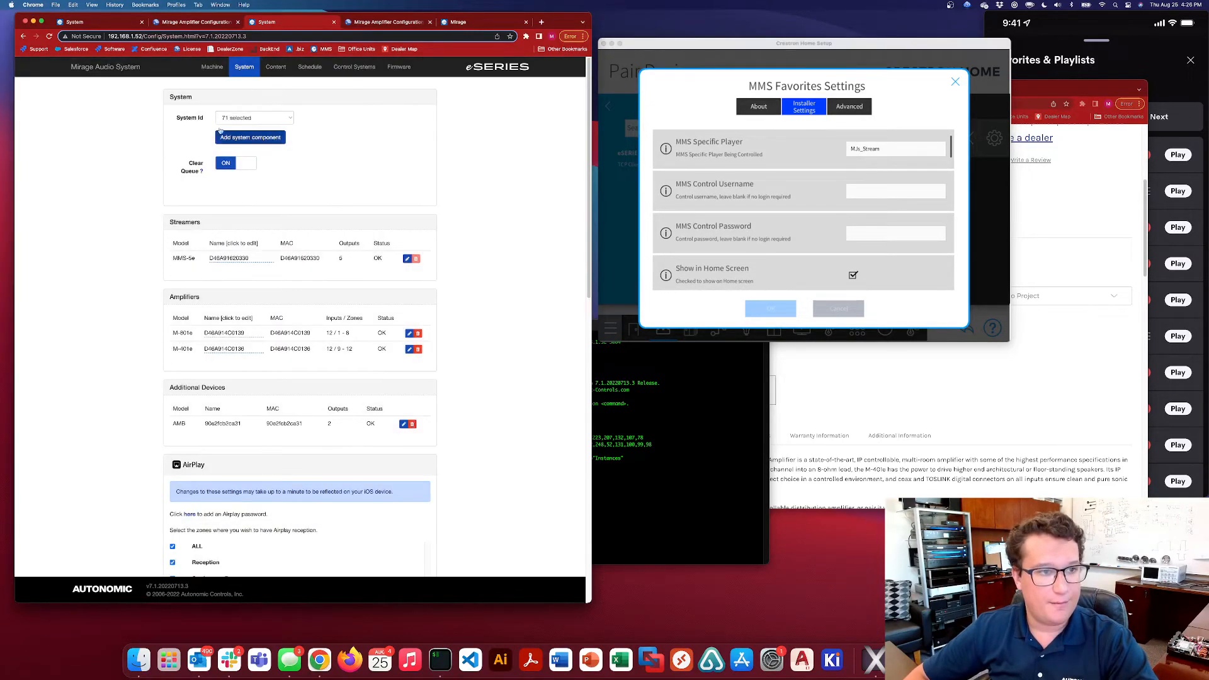
click(212, 67)
scroll(369, 261, down, 3)
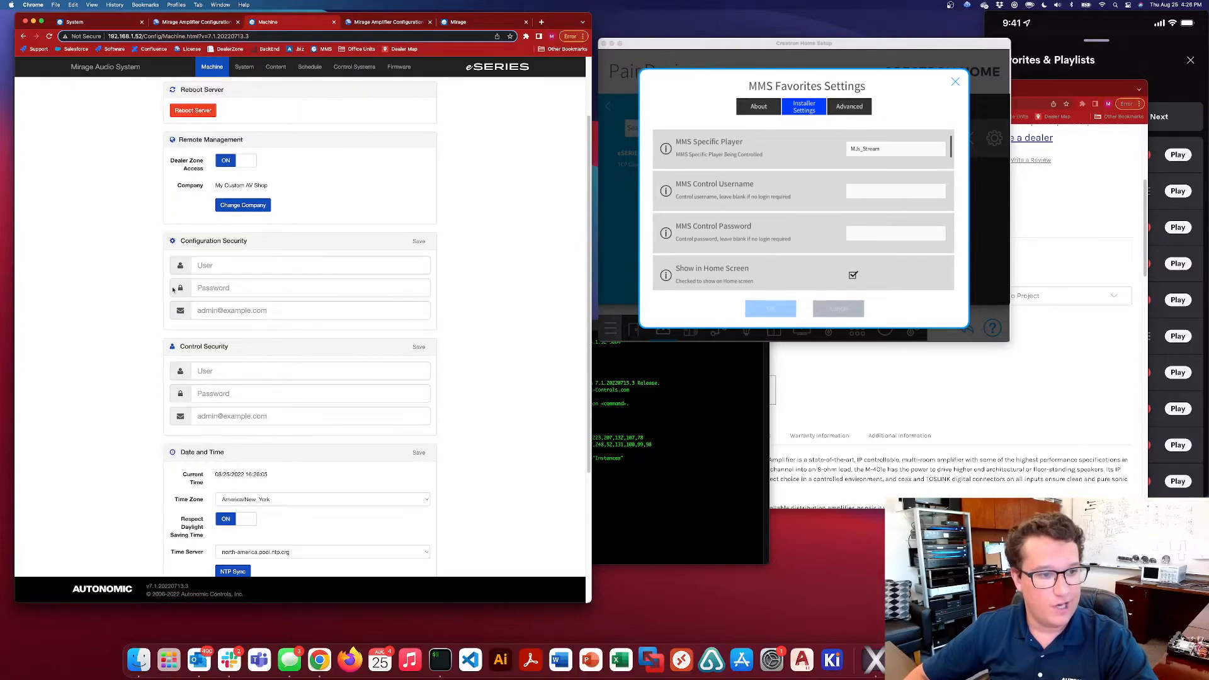
click(797, 199)
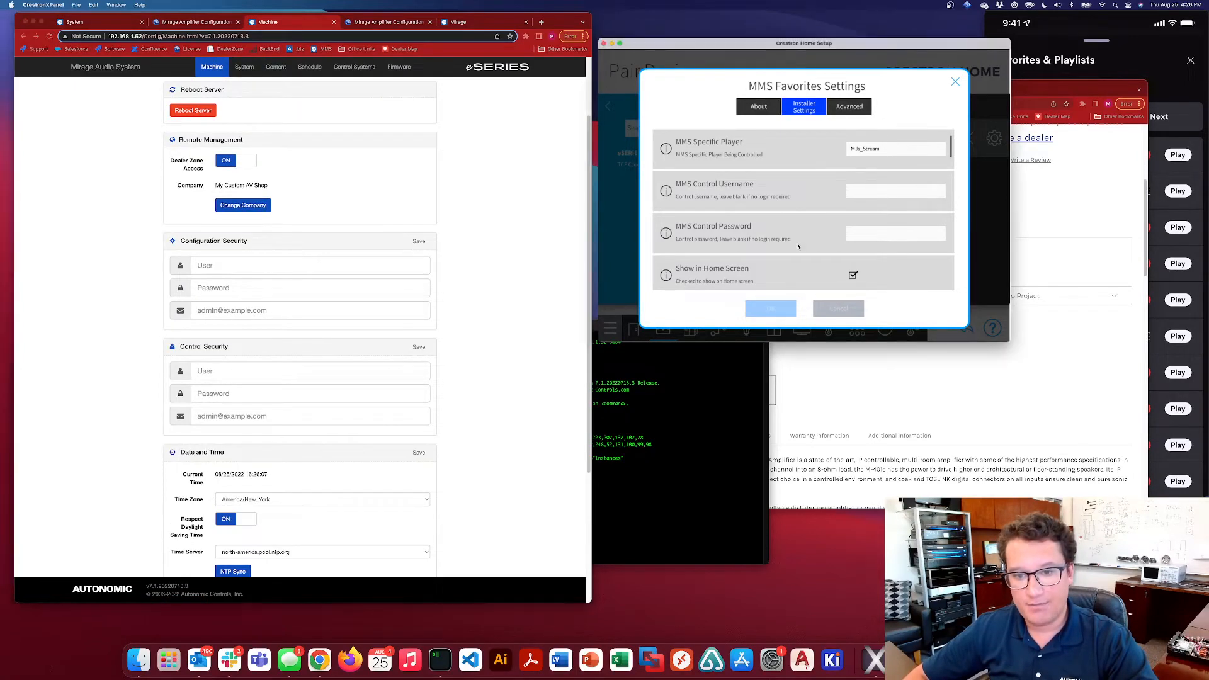
Check the Show in Home Screen and Show on Room Screen options against the office's room page on the mirrored phone
scroll(797, 199, down, 2)
scroll(797, 199, down, 2)
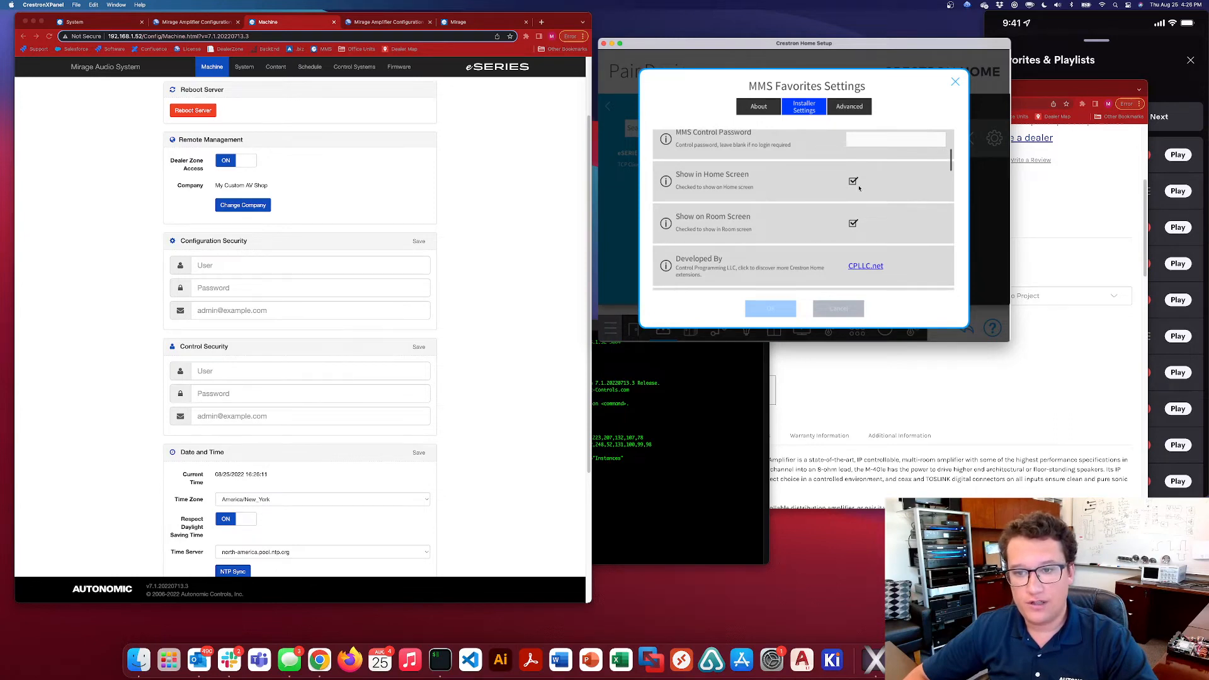
click(1131, 63)
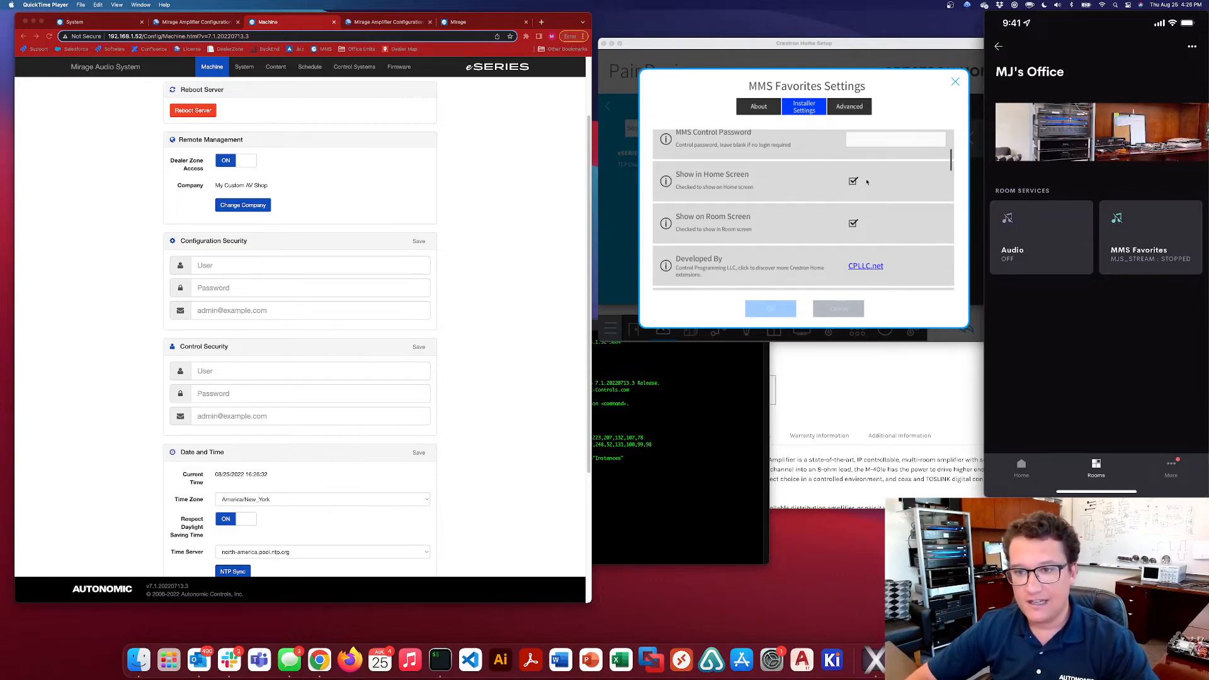
Review the custom command descriptors and strings for storing and recalling Keypad Preset 1 in the MMS Favorites installer settings
click(794, 219)
scroll(818, 223, down, 5)
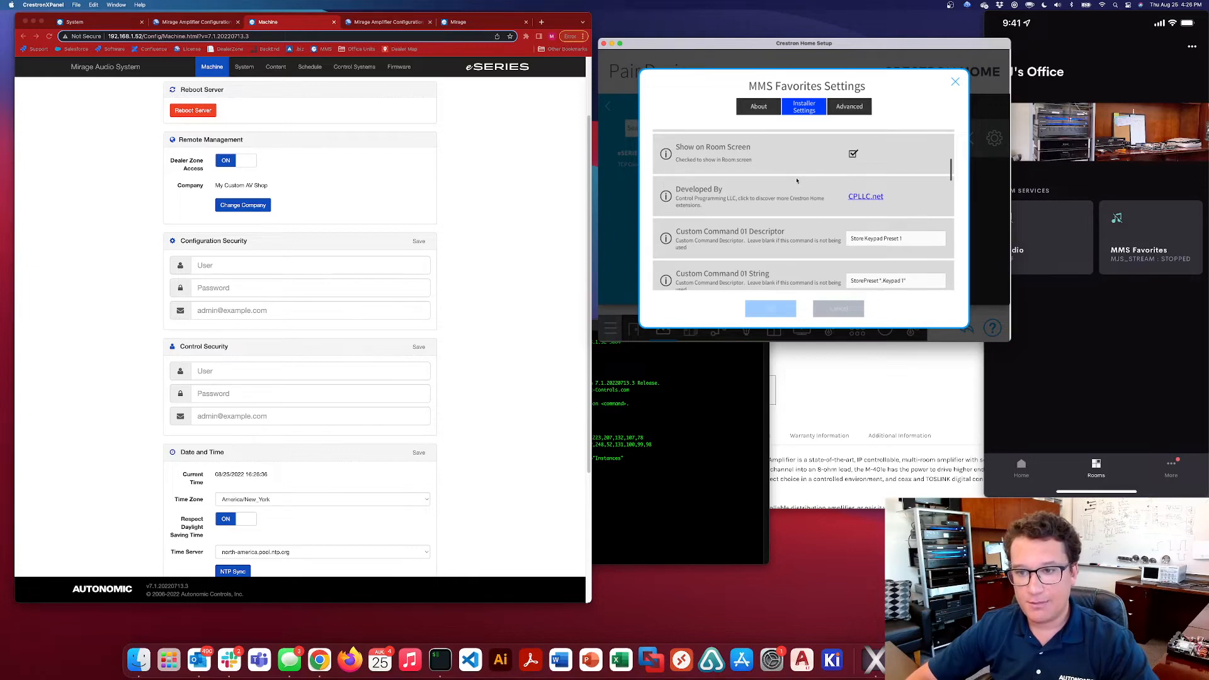
scroll(800, 189, up, 4)
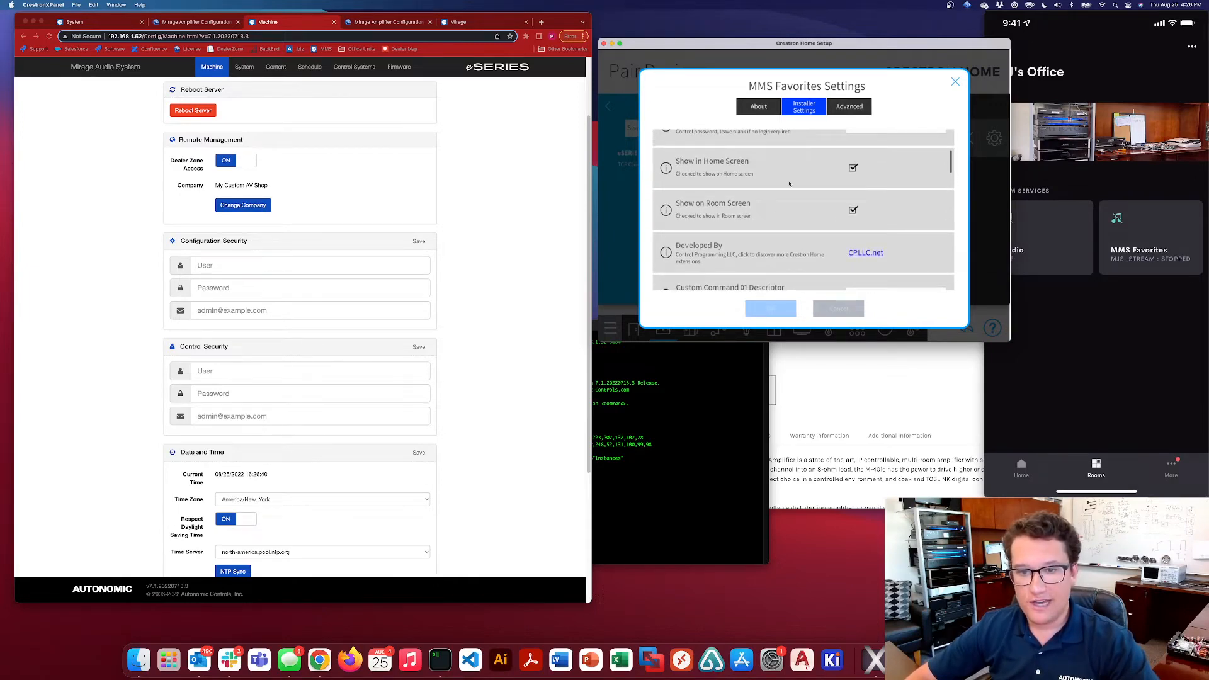
scroll(791, 255, down, 8)
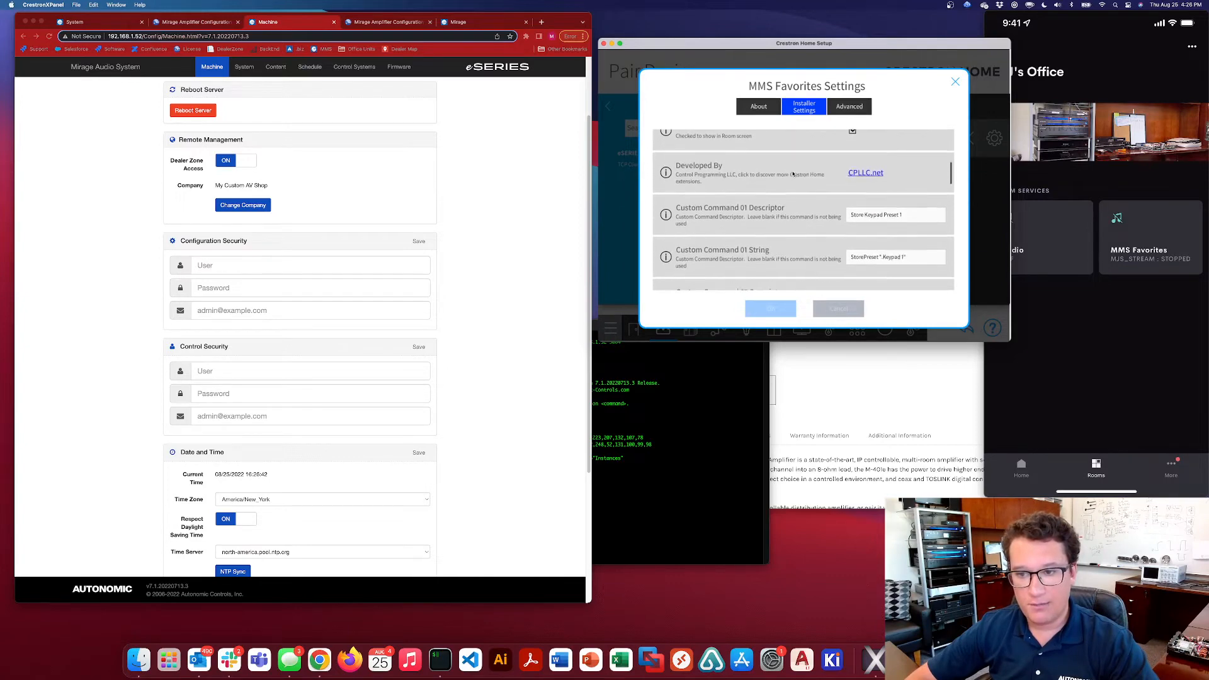
drag(917, 249, 848, 250)
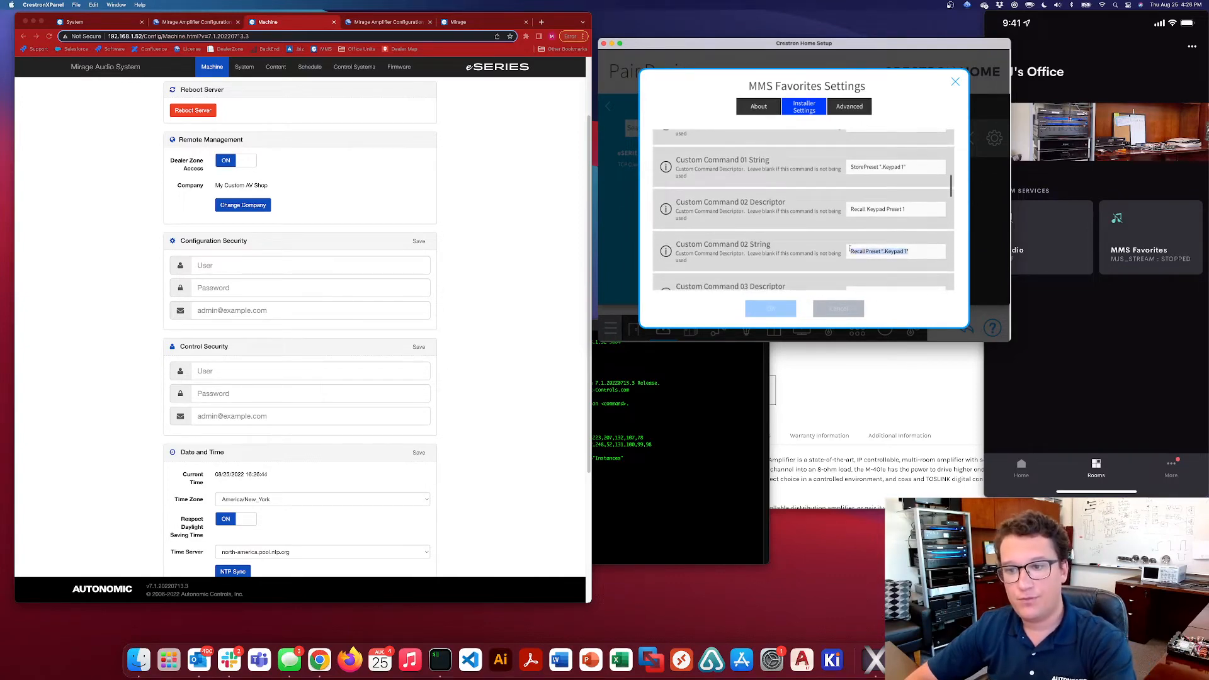
scroll(888, 246, down, 1)
click(912, 246)
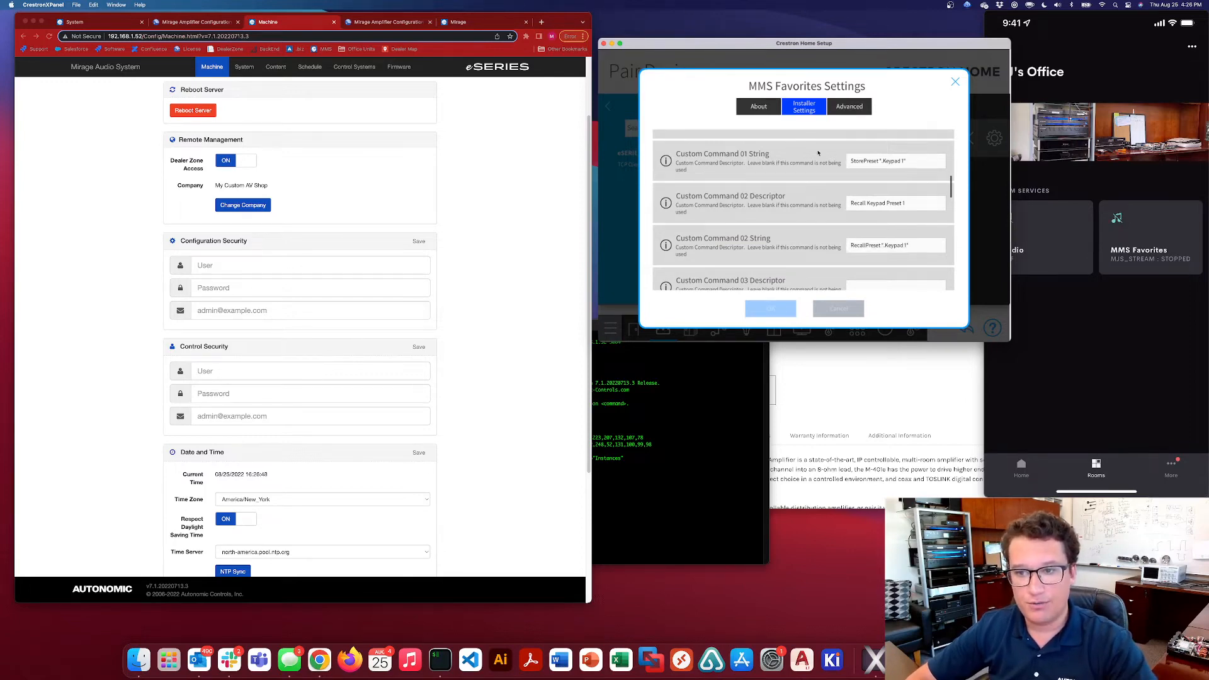
scroll(818, 153, up, 3)
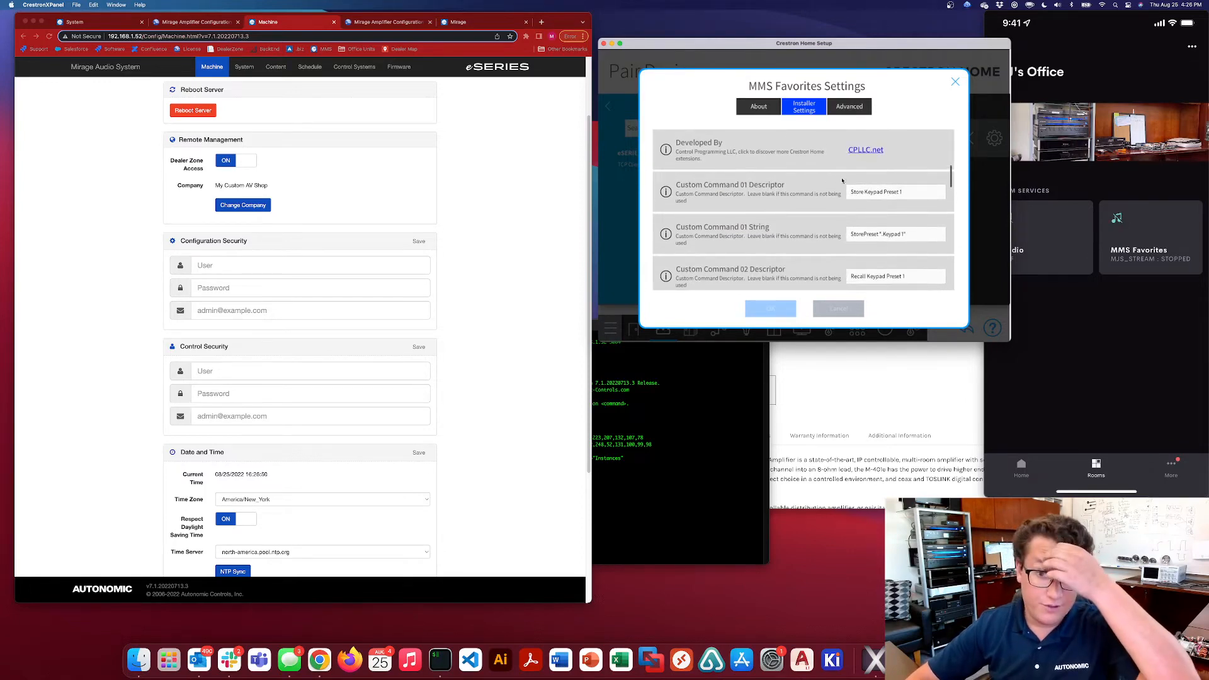
scroll(840, 181, up, 3)
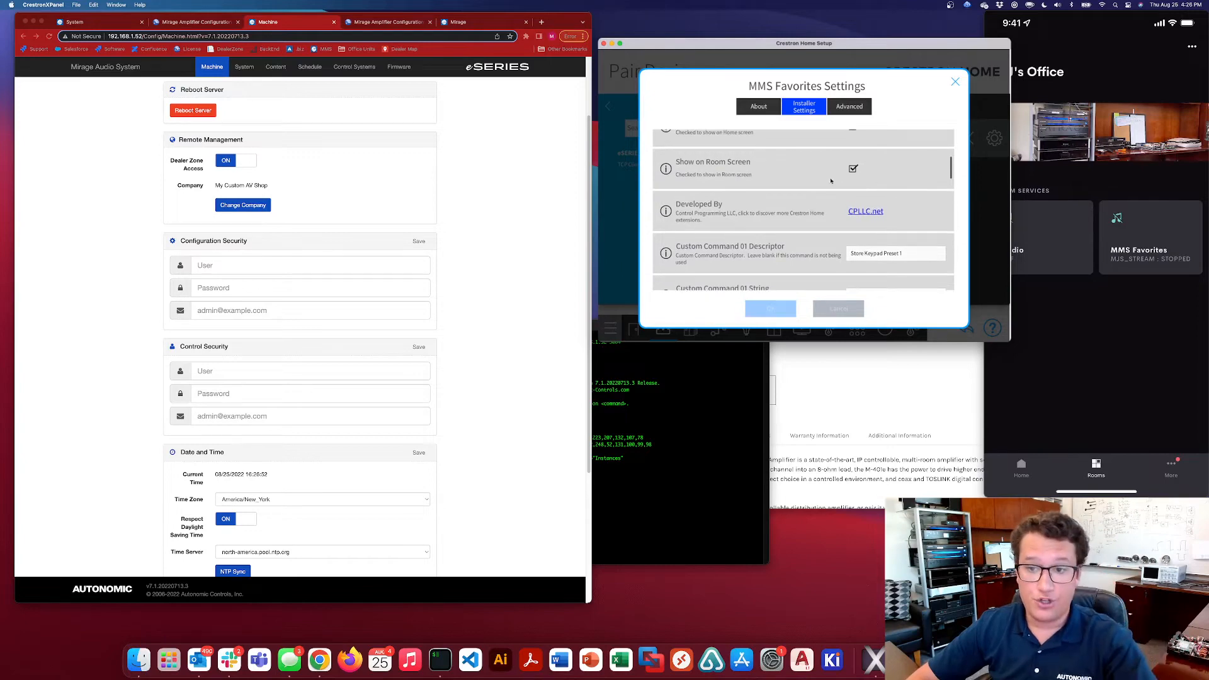
scroll(831, 180, up, 3)
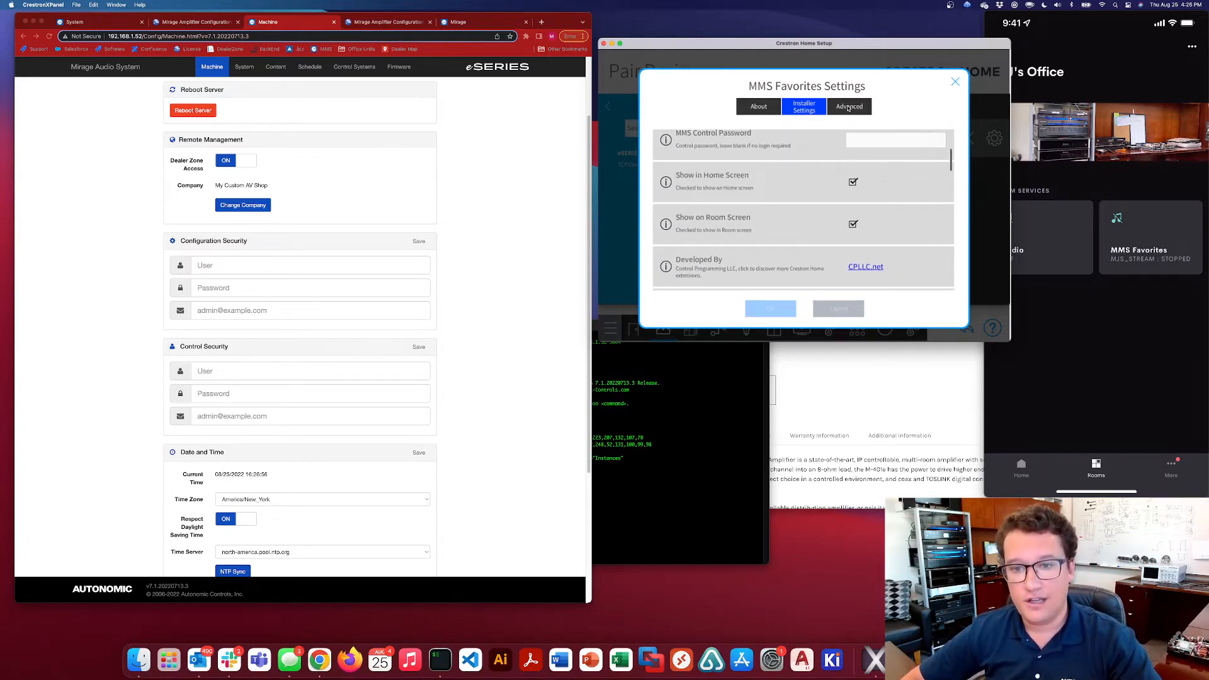
Recheck the MMS IP Address and MMS Specific Player values in the MMS Favorites installer settings, closing the settings
scroll(795, 233, up, 6)
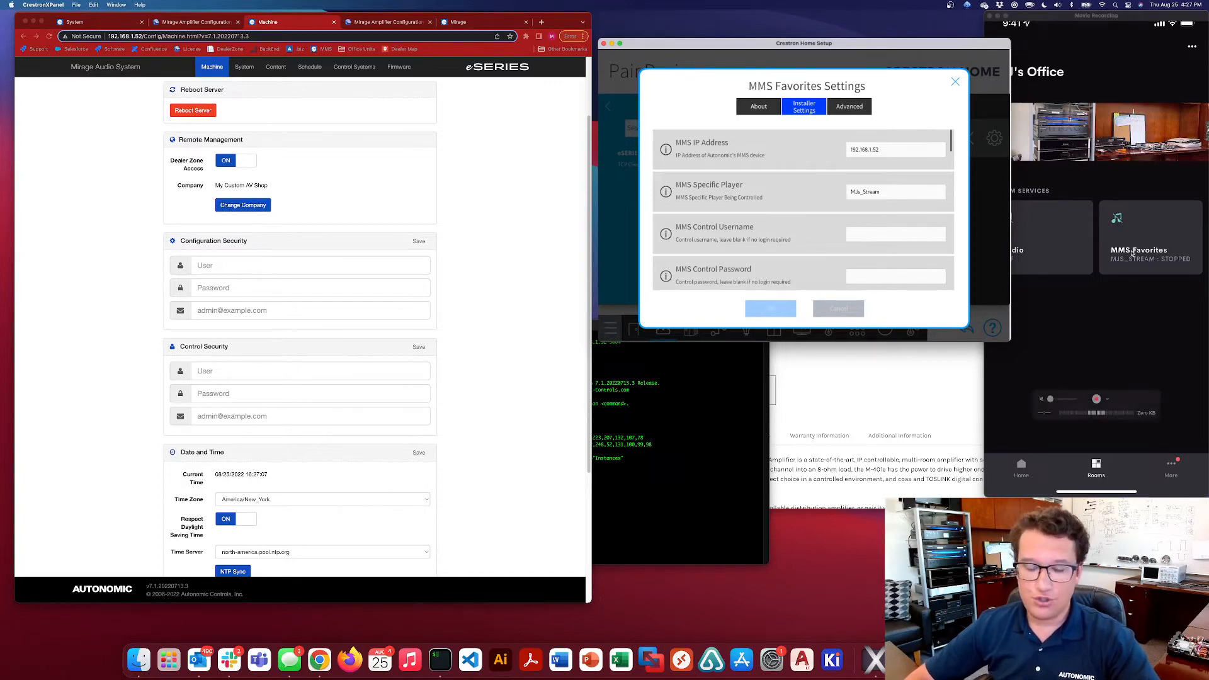
double_click(884, 193)
click(883, 193)
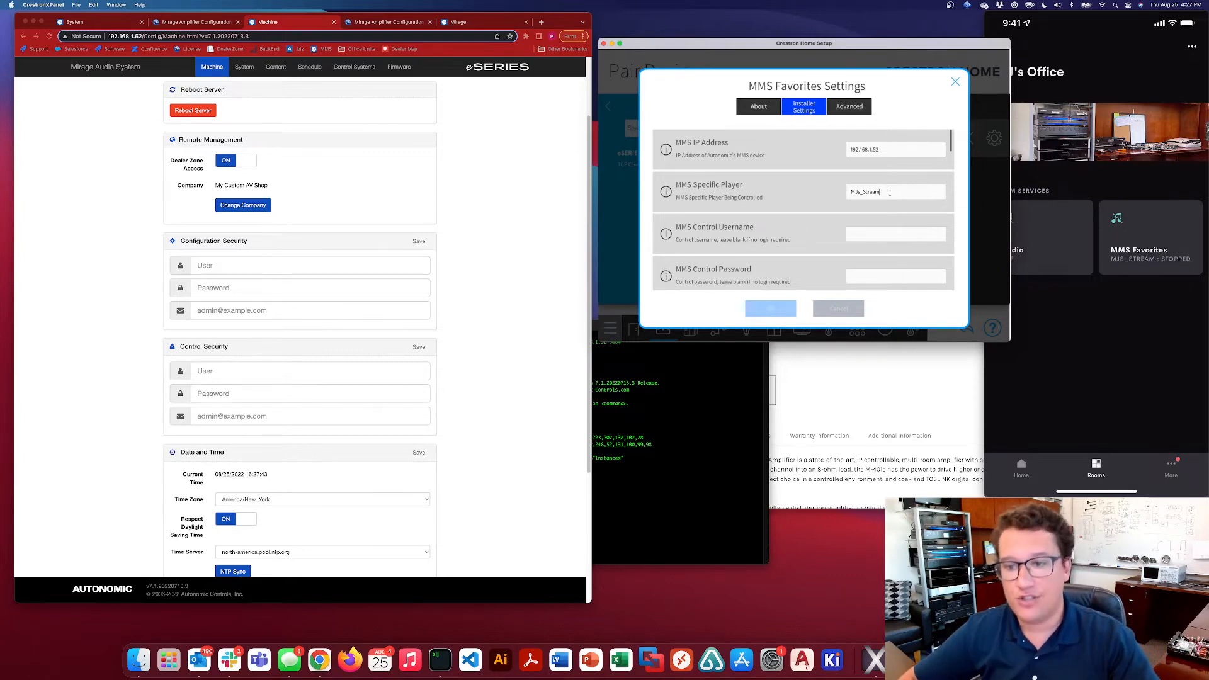
scroll(788, 172, down, 2)
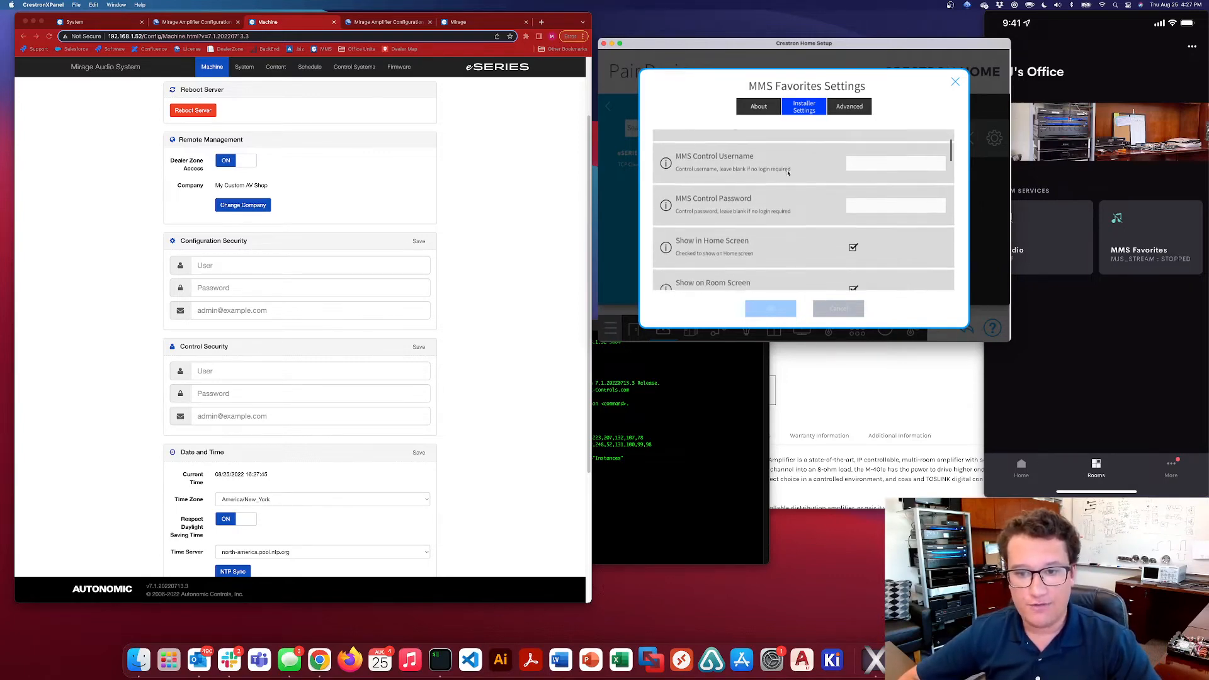
scroll(788, 172, up, 2)
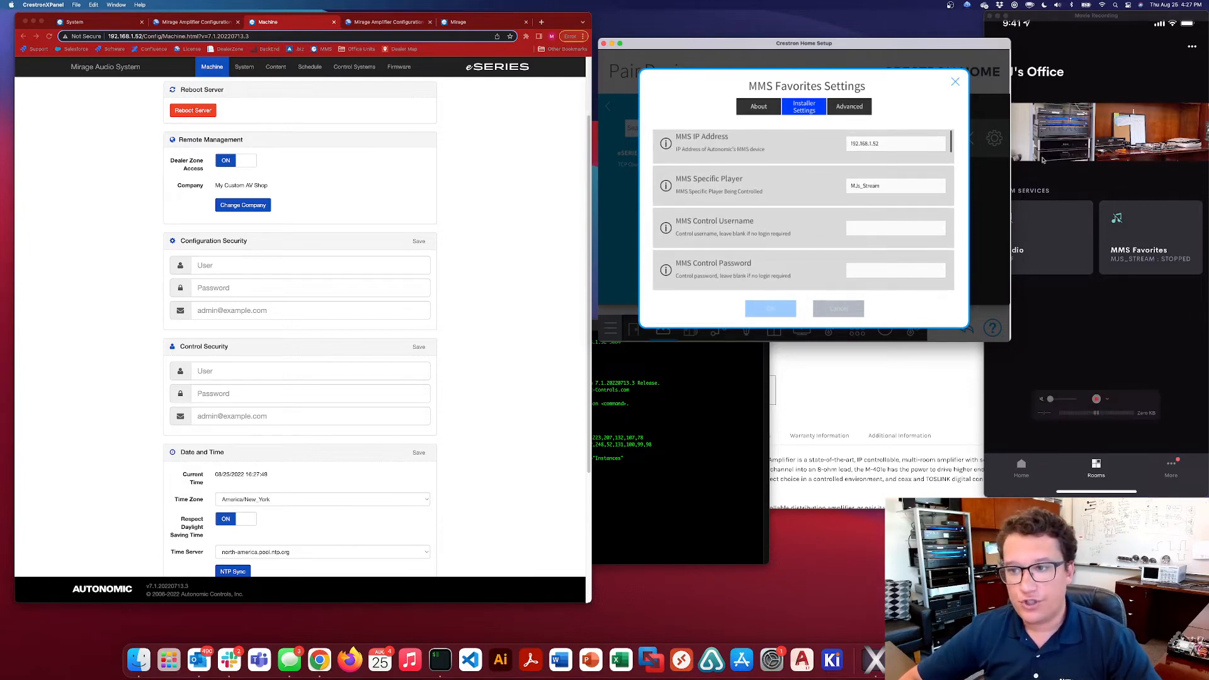
click(954, 83)
Return to the device types list and select Reception as the room for pairing devices
click(605, 107)
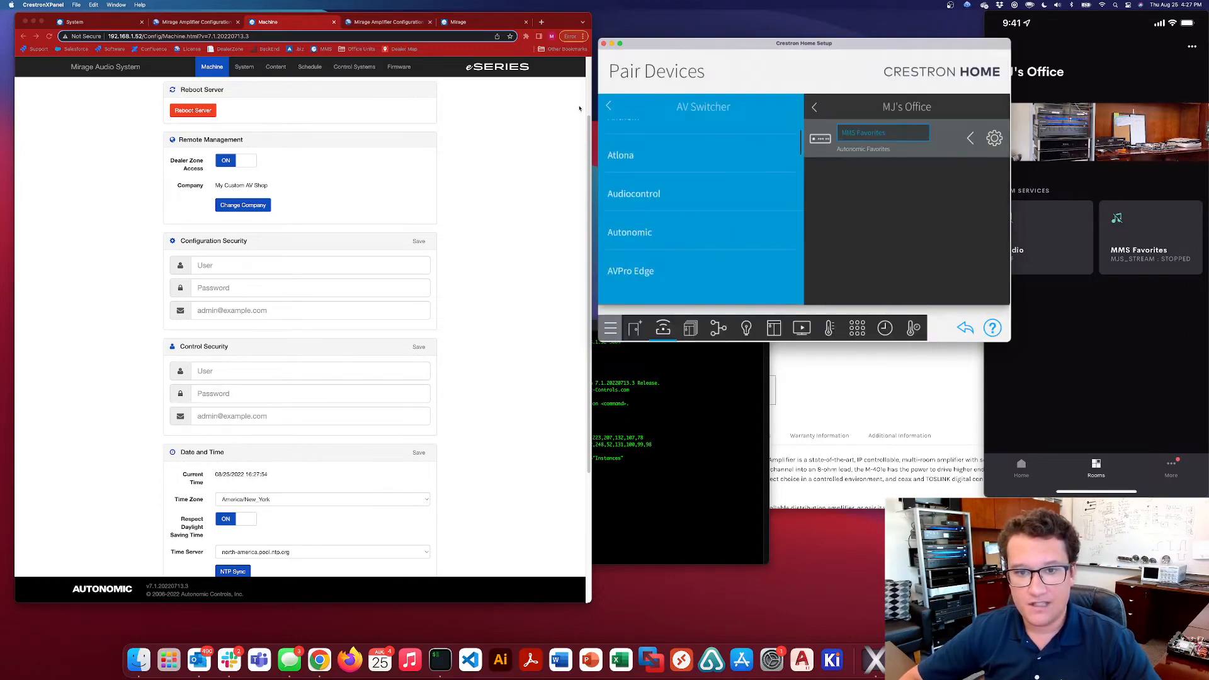
click(609, 107)
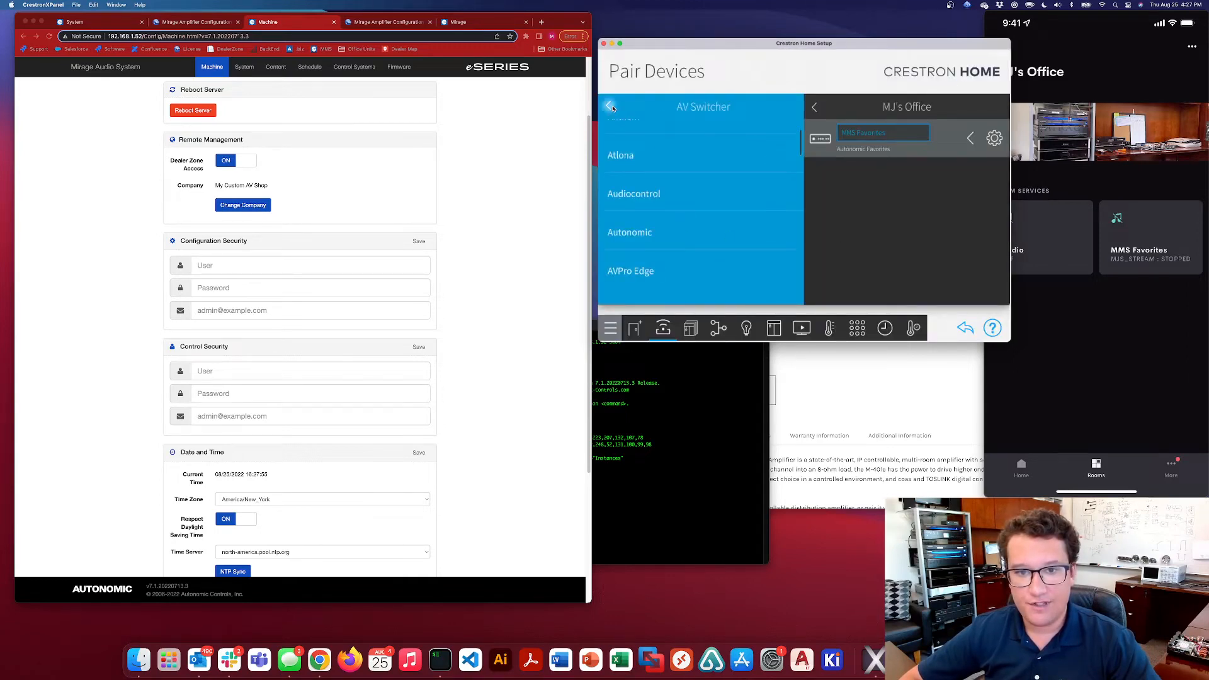
click(814, 108)
scroll(857, 150, down, 3)
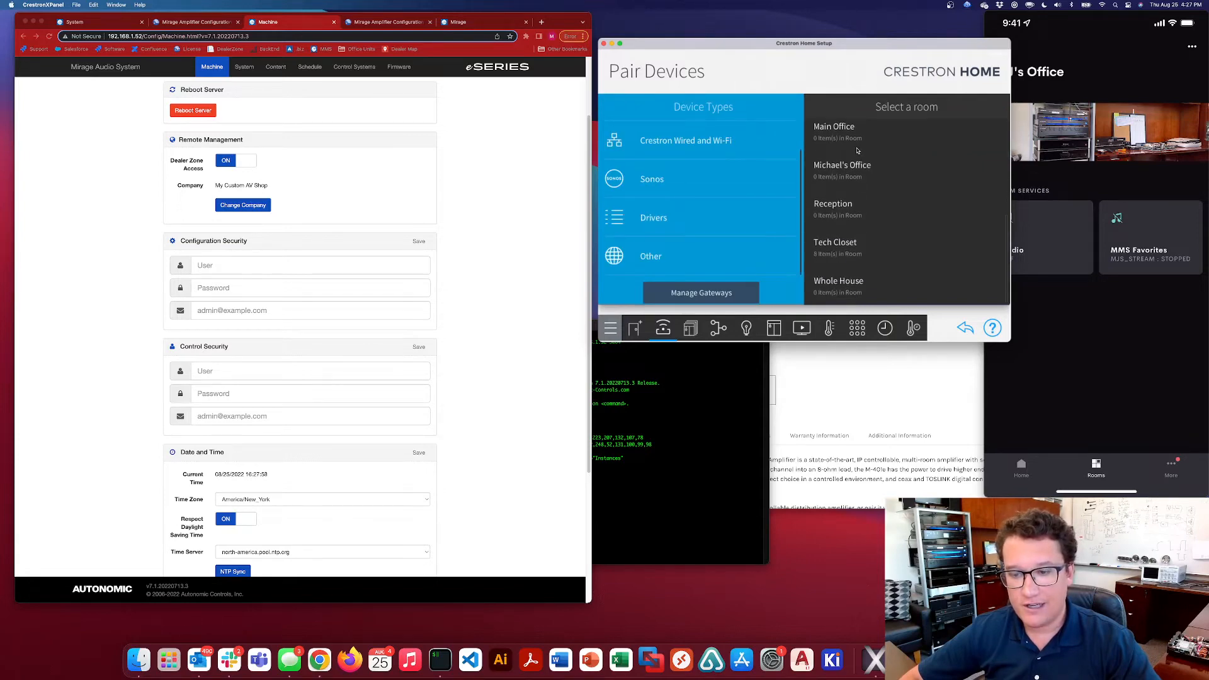
click(864, 215)
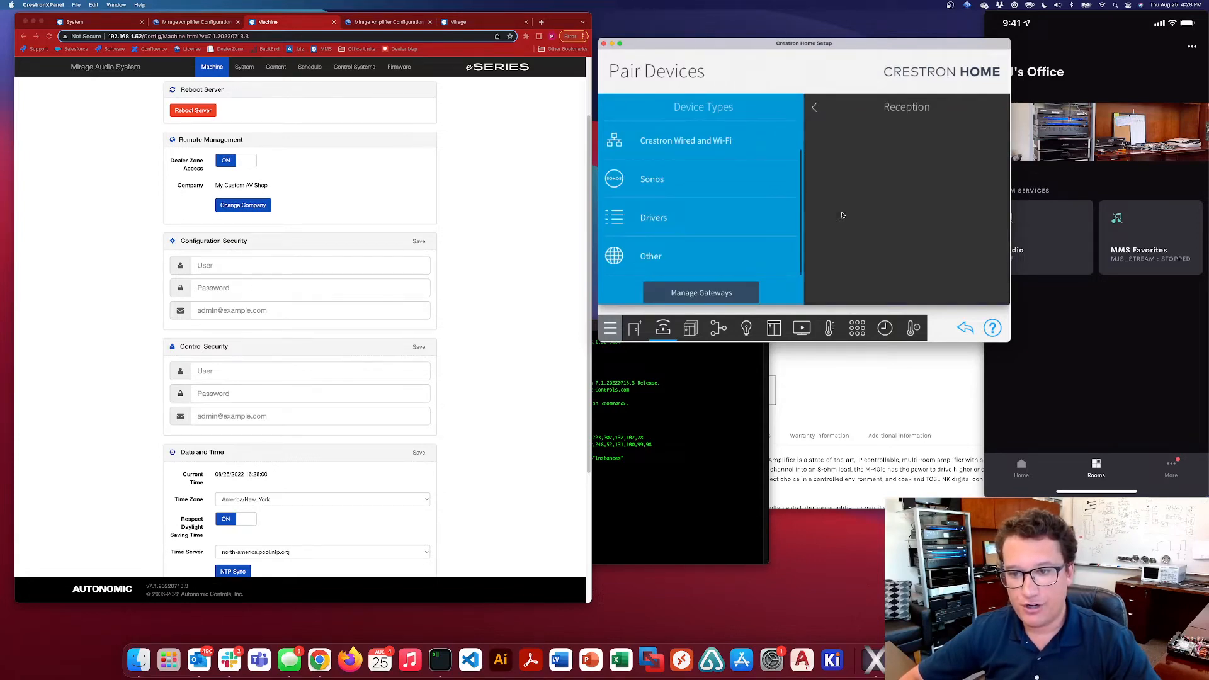
Add the Autonomic Favorites media player driver to Reception, naming it with the stream owner's first name in possessive form plus "Favorites"
click(671, 219)
scroll(683, 239, down, 10)
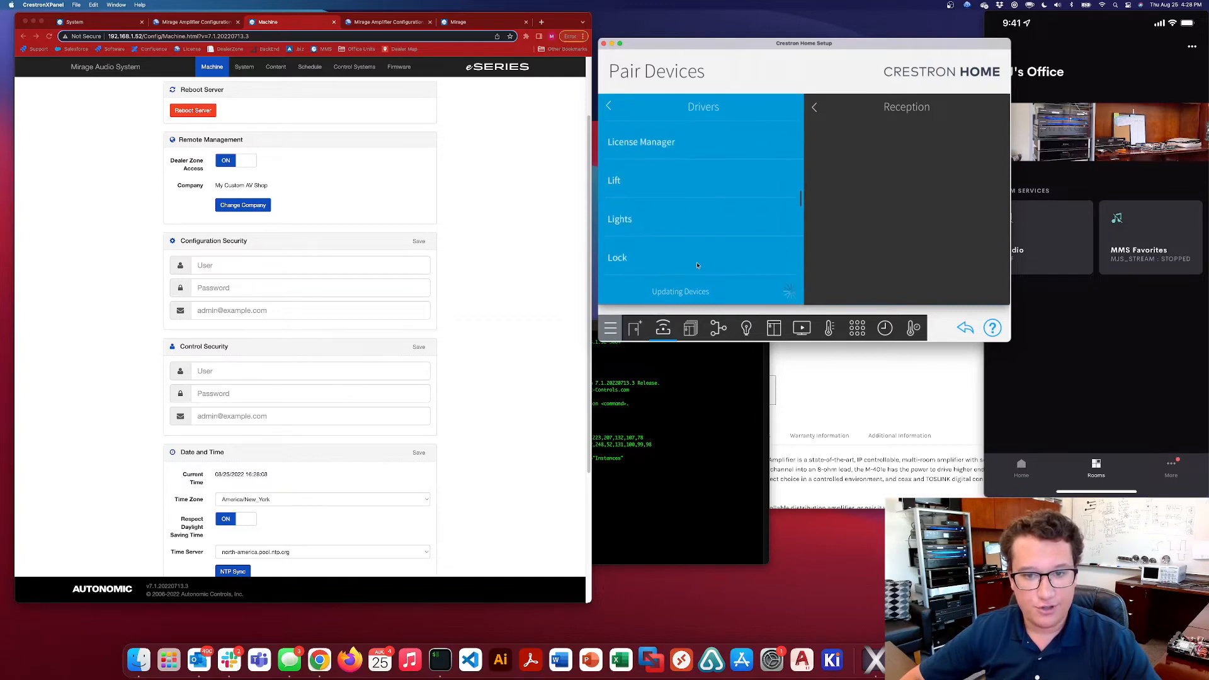
scroll(686, 214, down, 5)
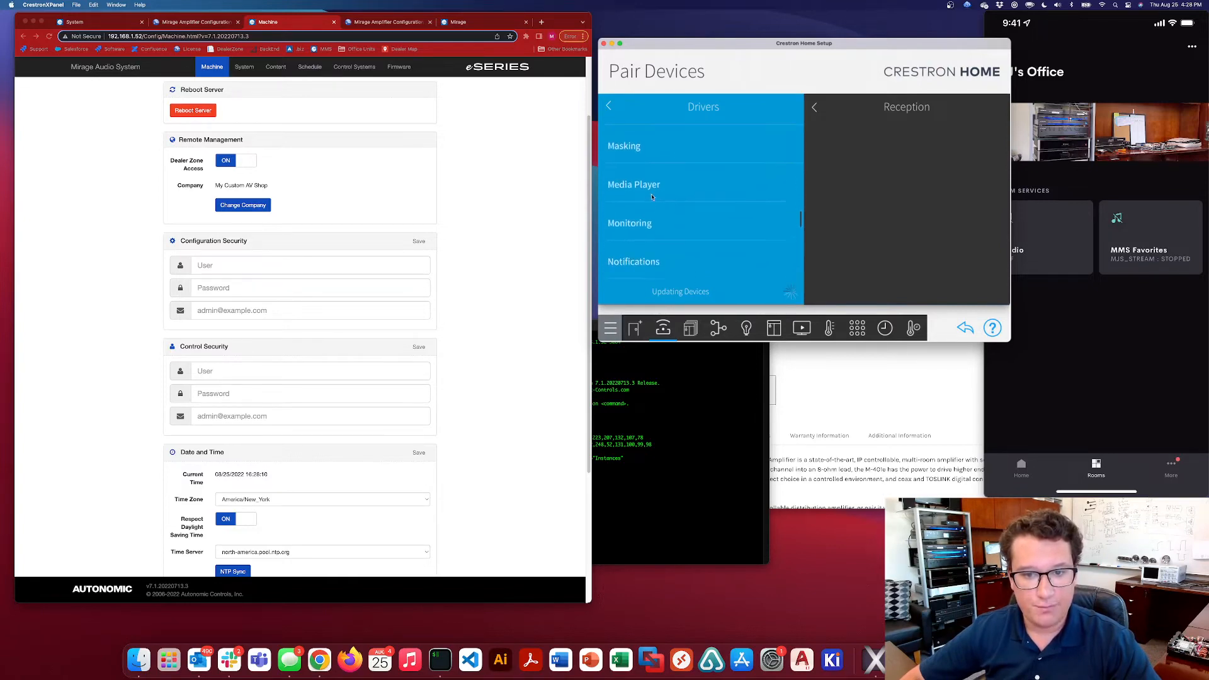
click(648, 182)
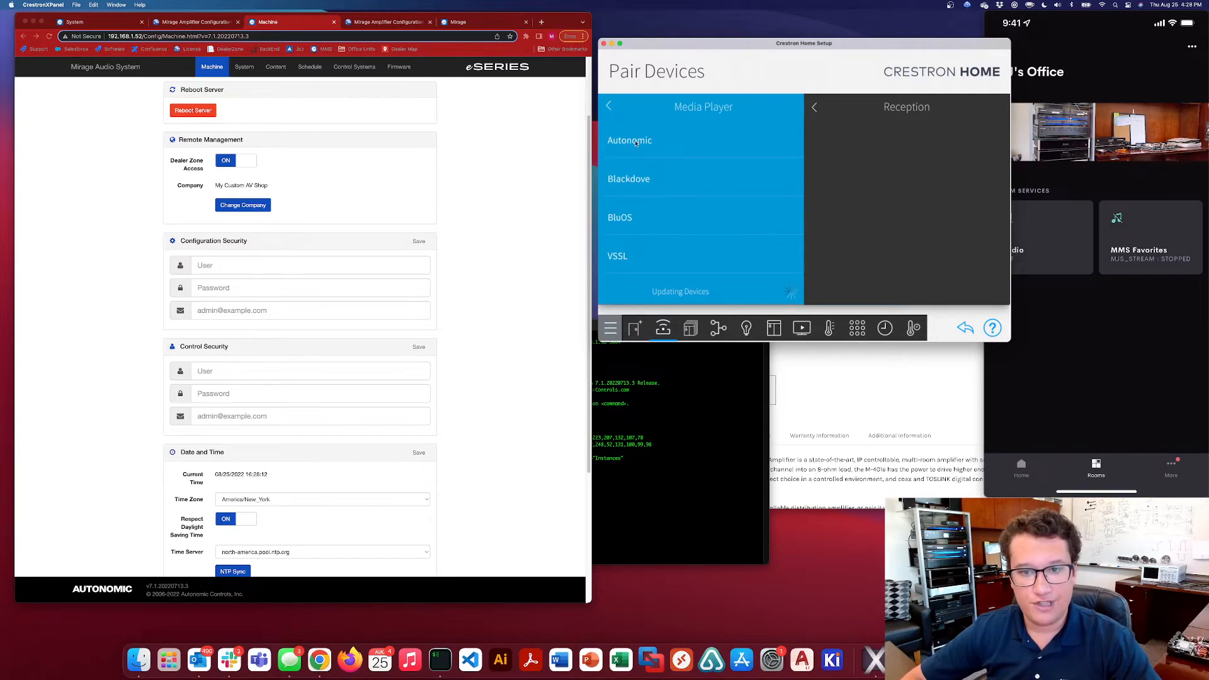
click(682, 146)
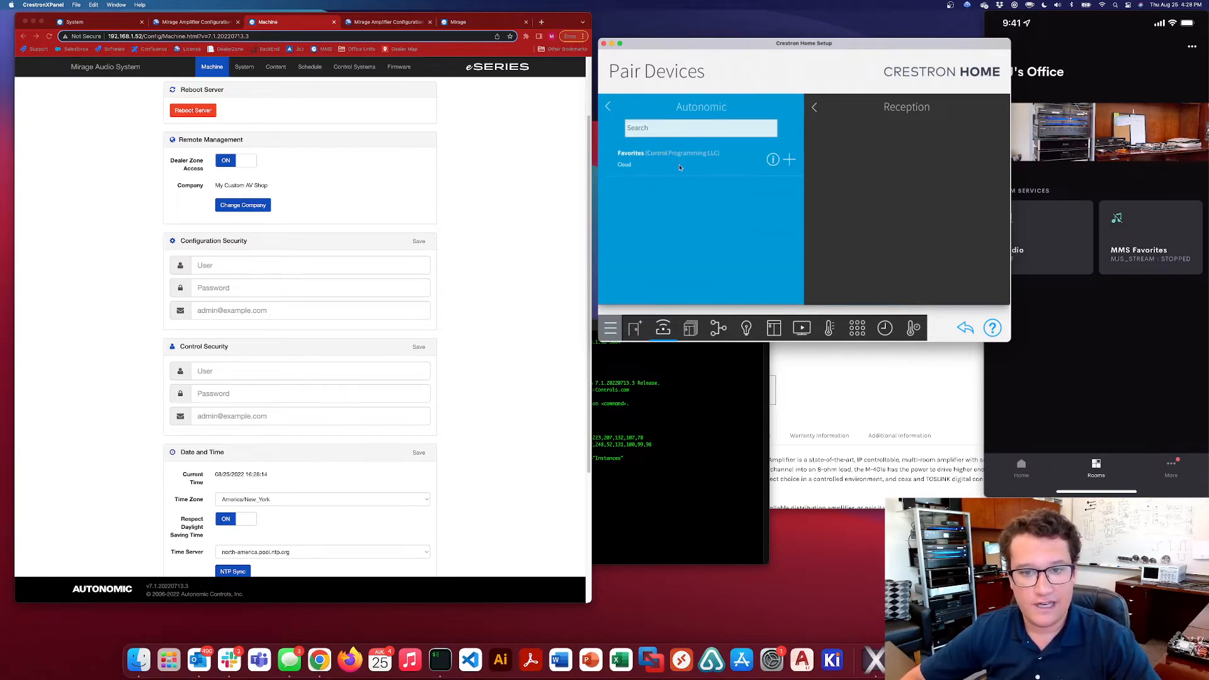
click(790, 161)
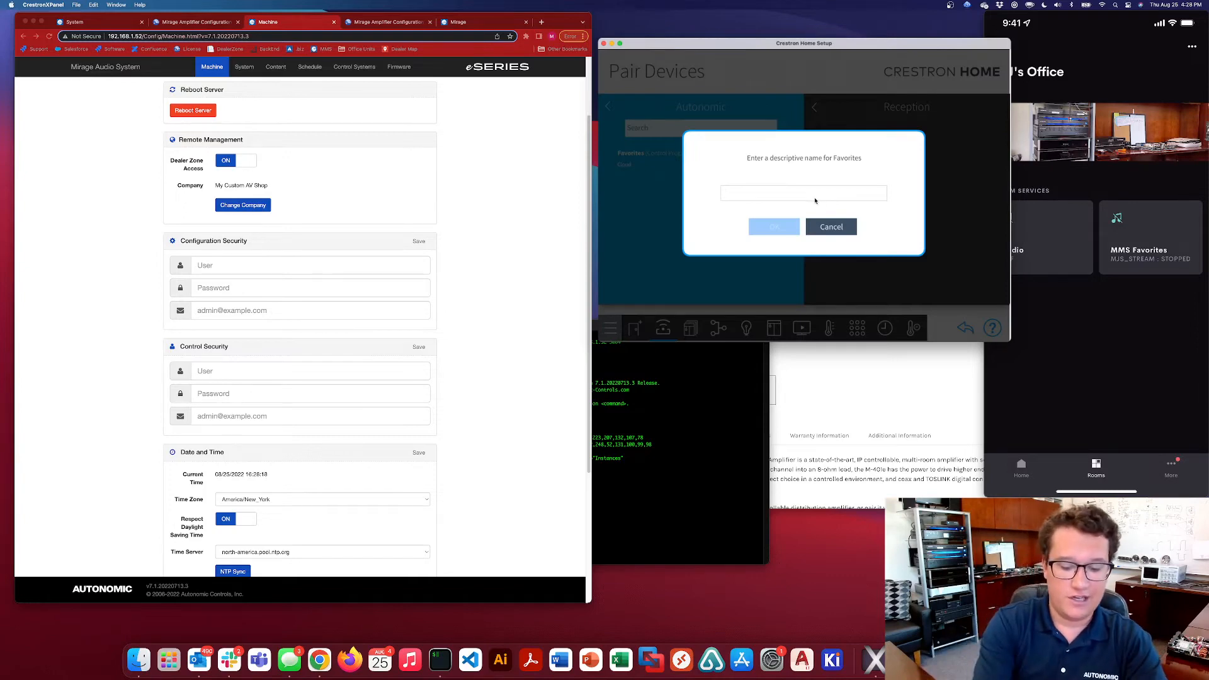
text(Michele's Fav)
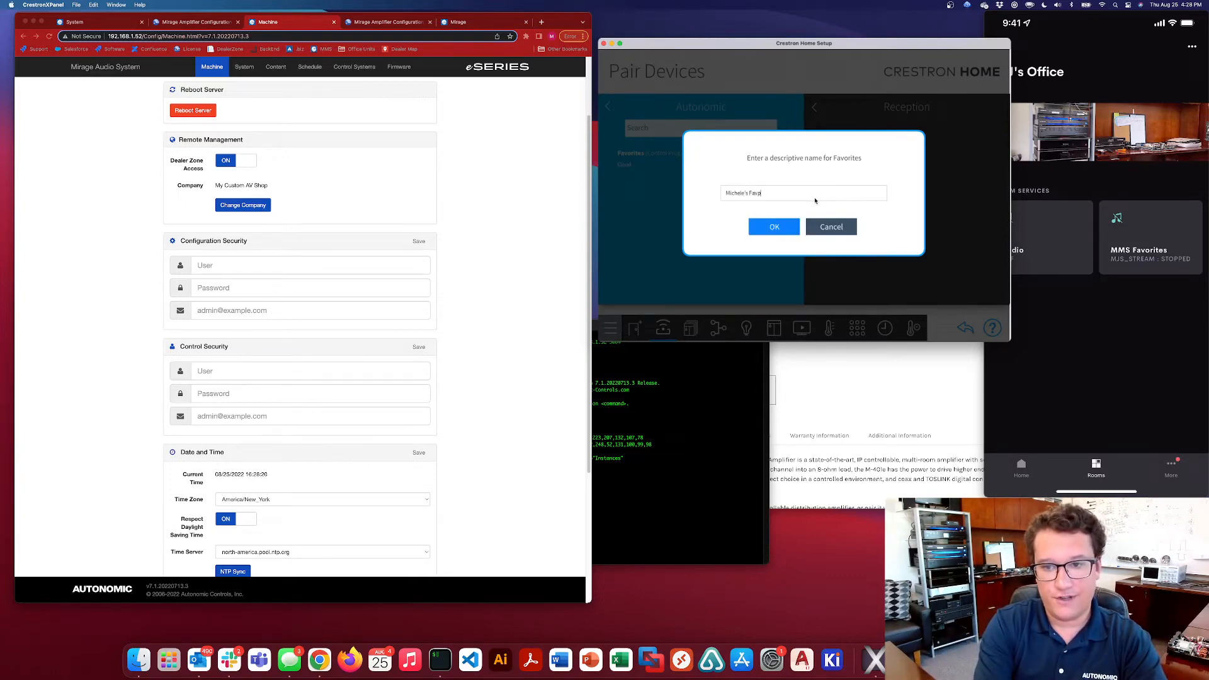
text(orite)
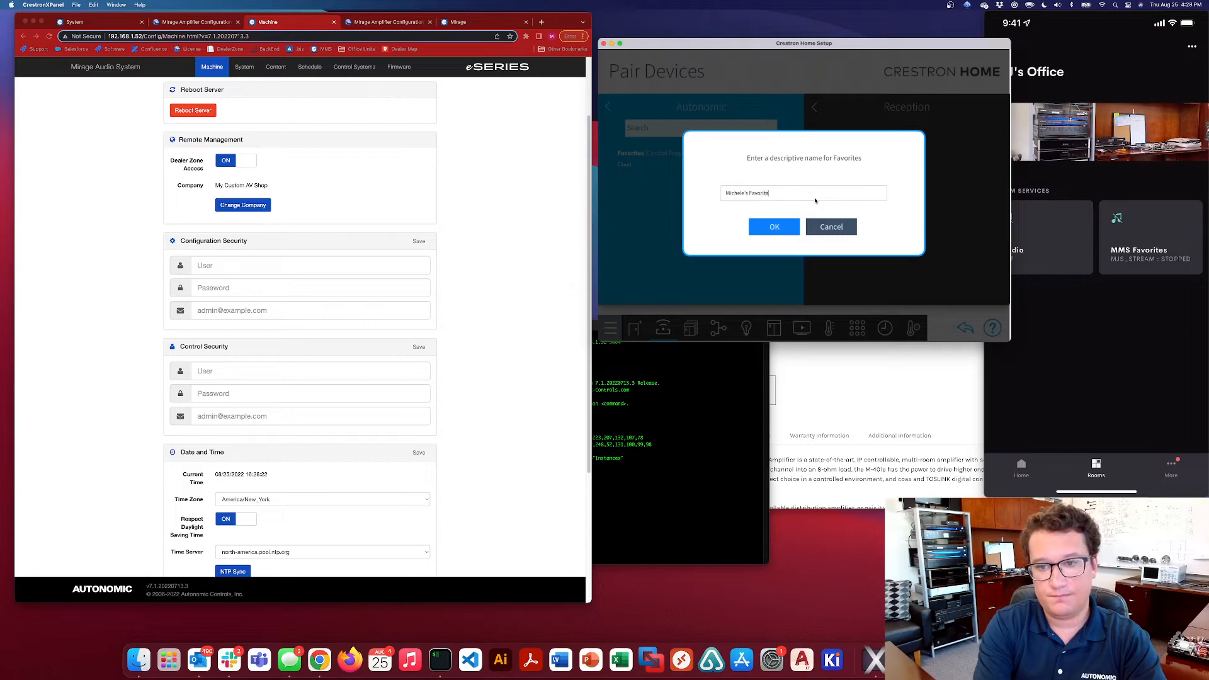
text(s)
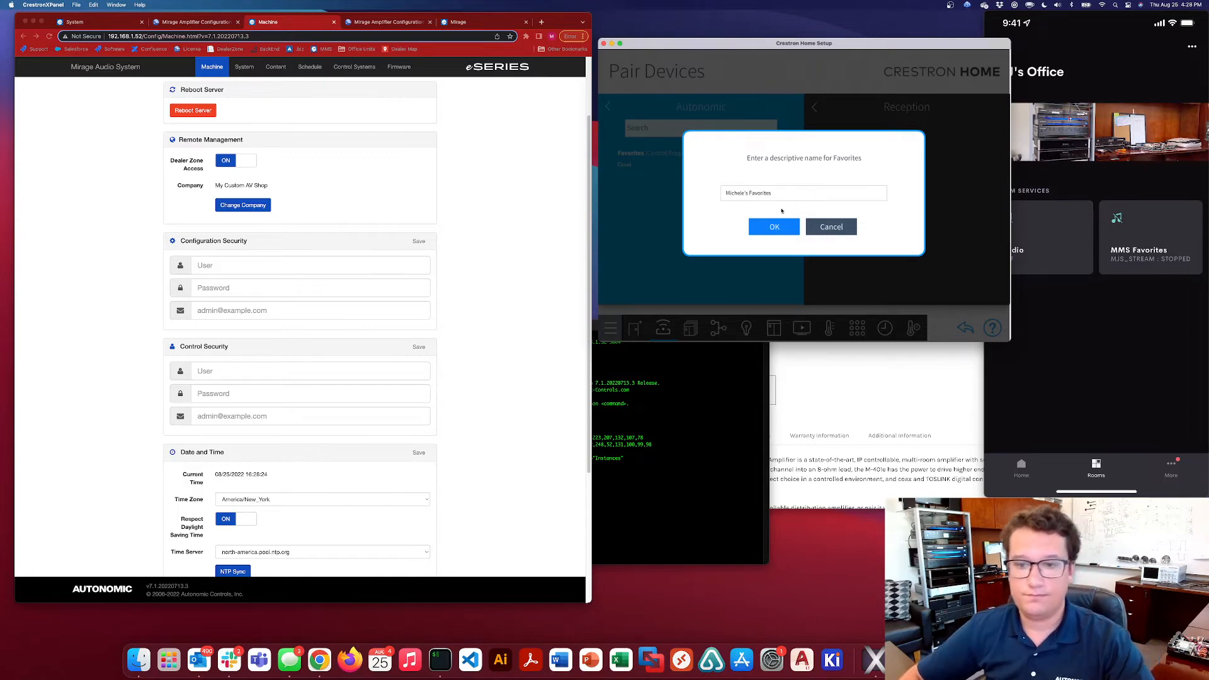
click(774, 226)
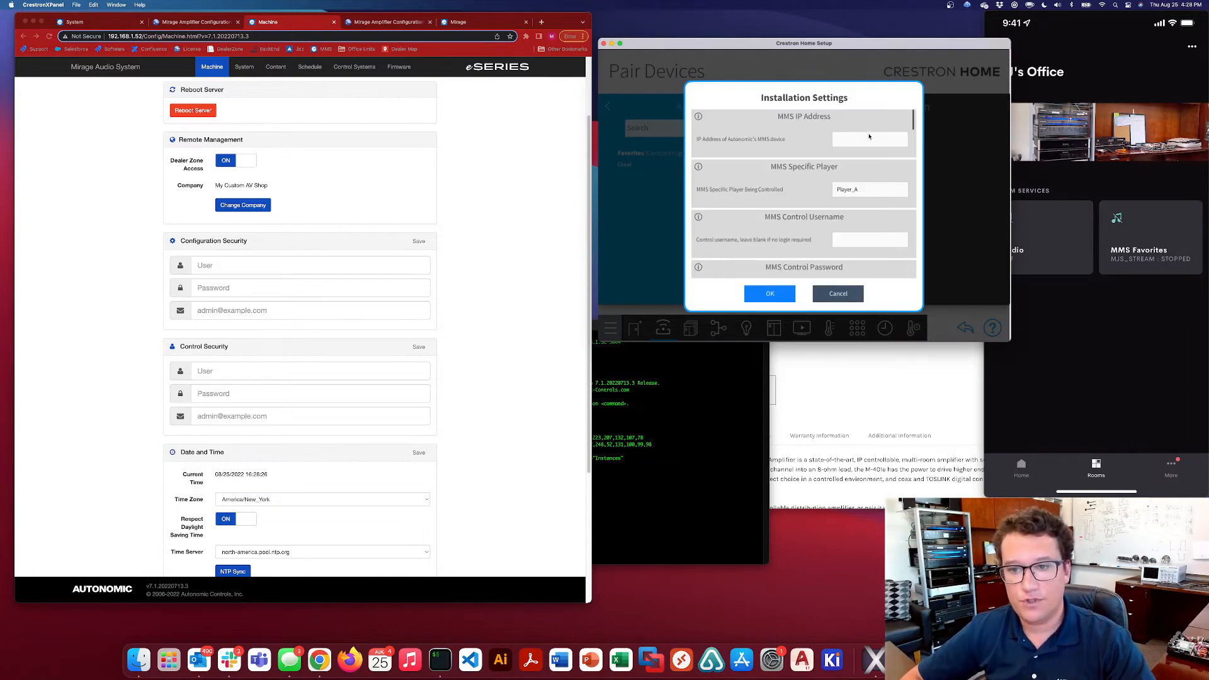
Set the new Favorites driver's MMS IP Address to 192.168.1.52
click(868, 138)
text(192.168)
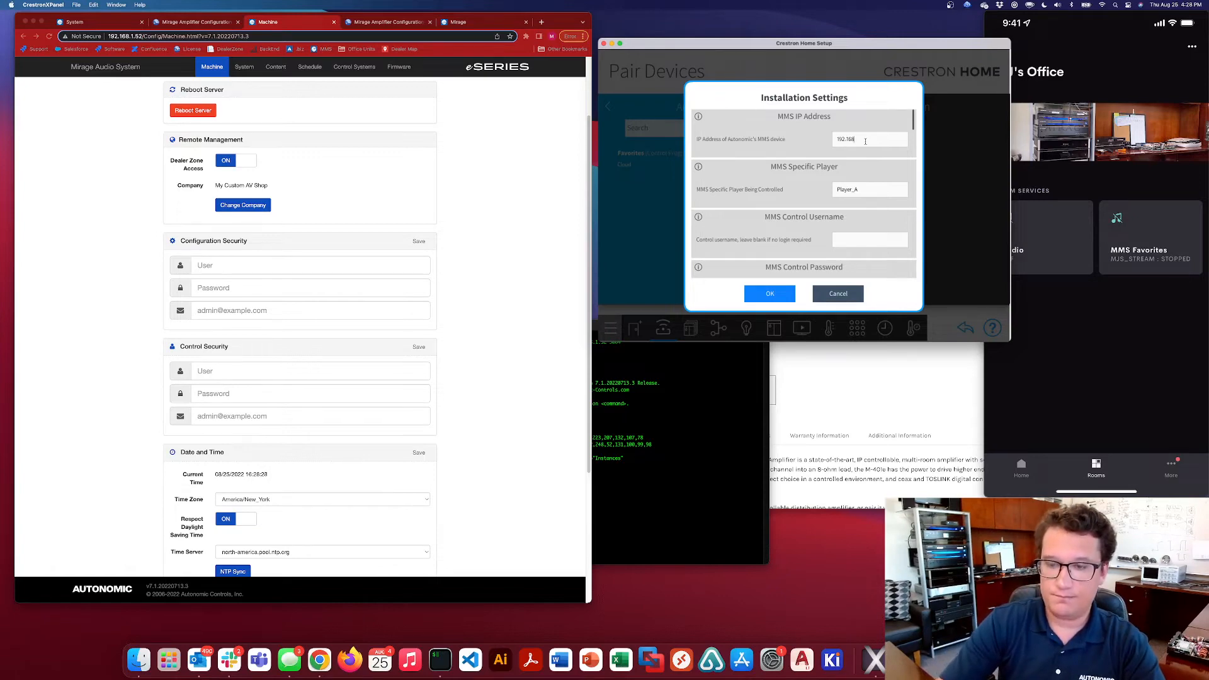
text(.1.52)
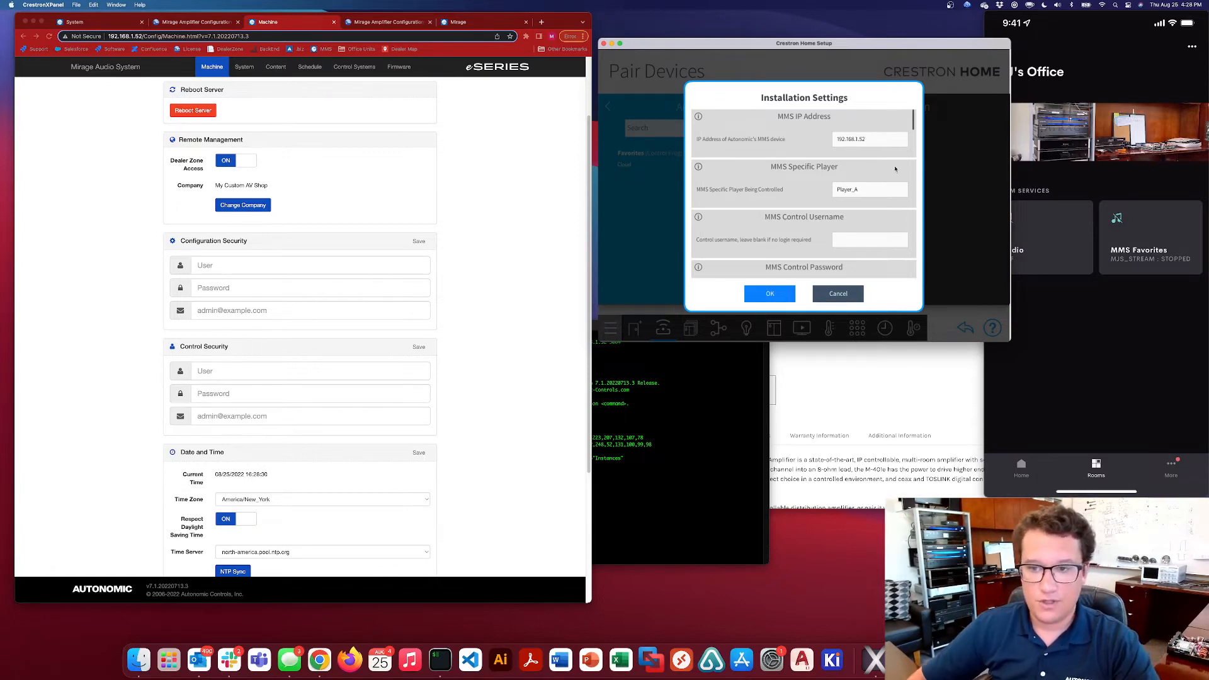
Replace Player_A in MMS Specific Player with Reception's personal stream name, as spelled in the telnet session's instance list
click(717, 394)
drag(466, 486, 508, 483)
click(510, 484)
click(890, 190)
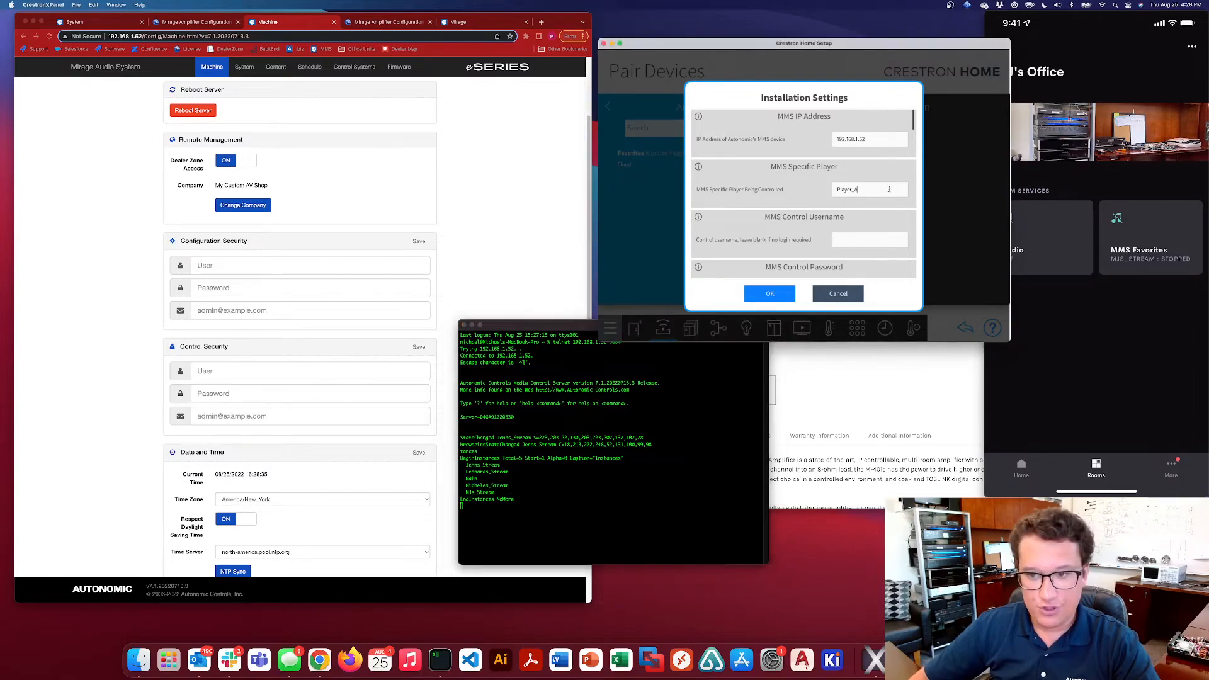
drag(890, 189, 842, 187)
key(BackSpace)
key(BackSpace)
key(BackSpace)
key(BackSpace)
key(BackSpace)
key(BackSpace)
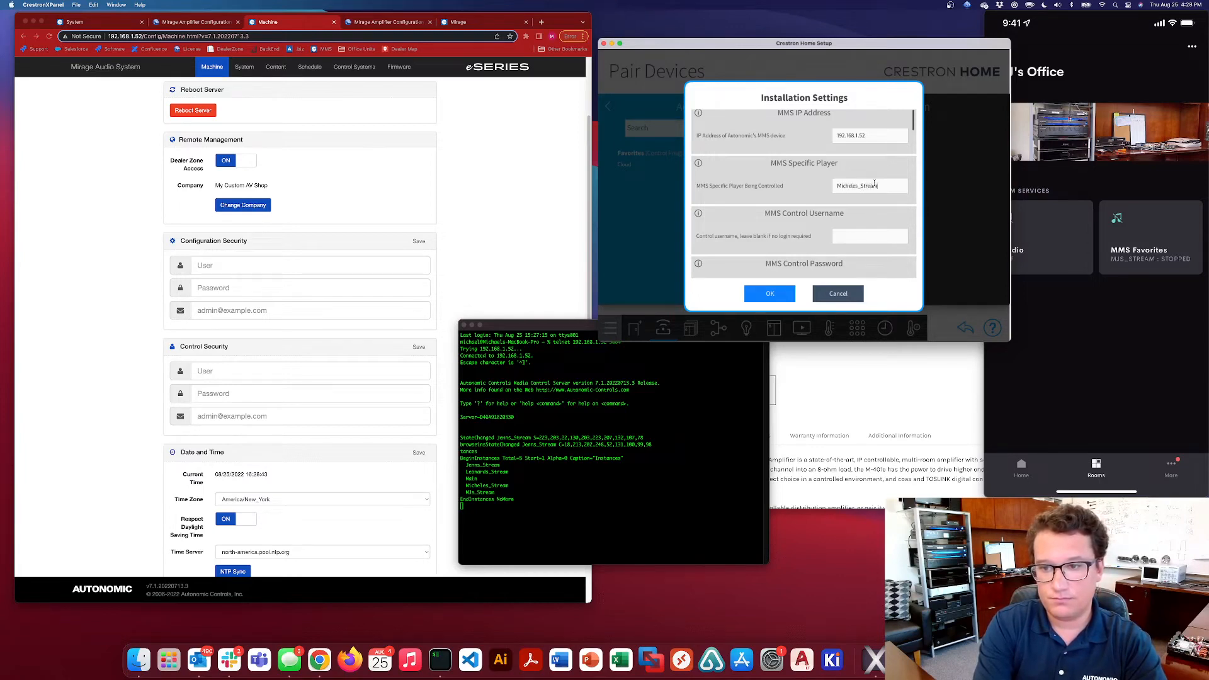
Review the driver's screen visibility options and blank custom command fields, and accept the installation settings
scroll(813, 209, down, 1)
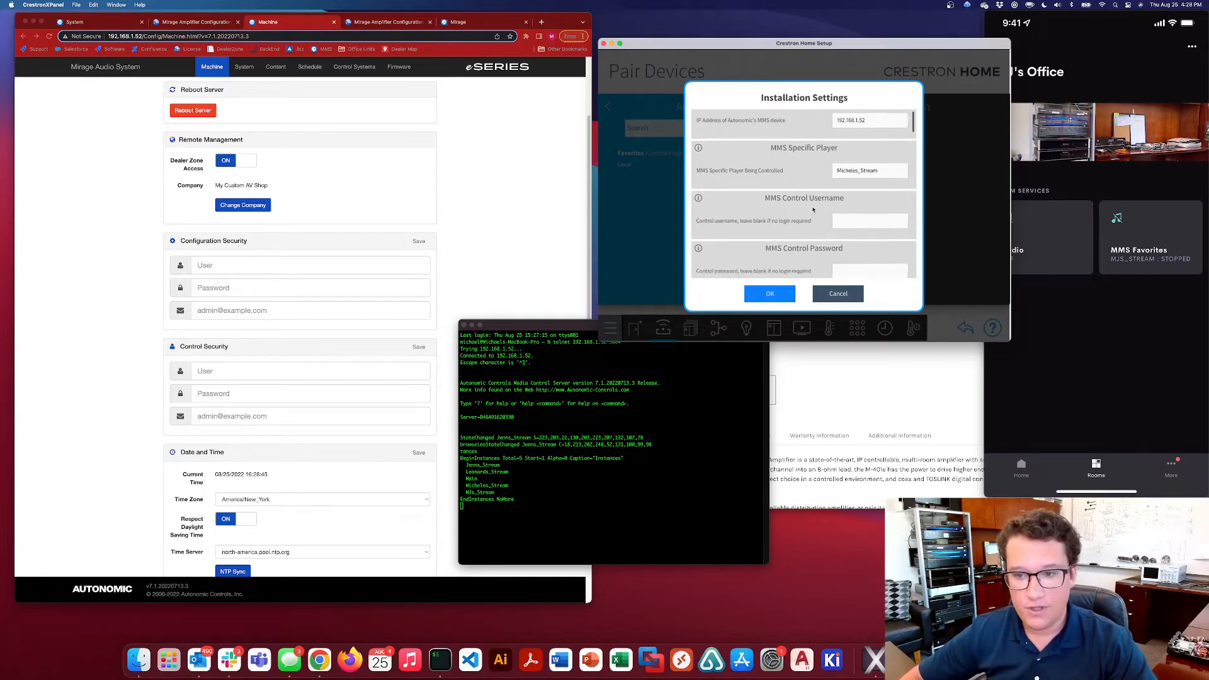
scroll(813, 210, down, 10)
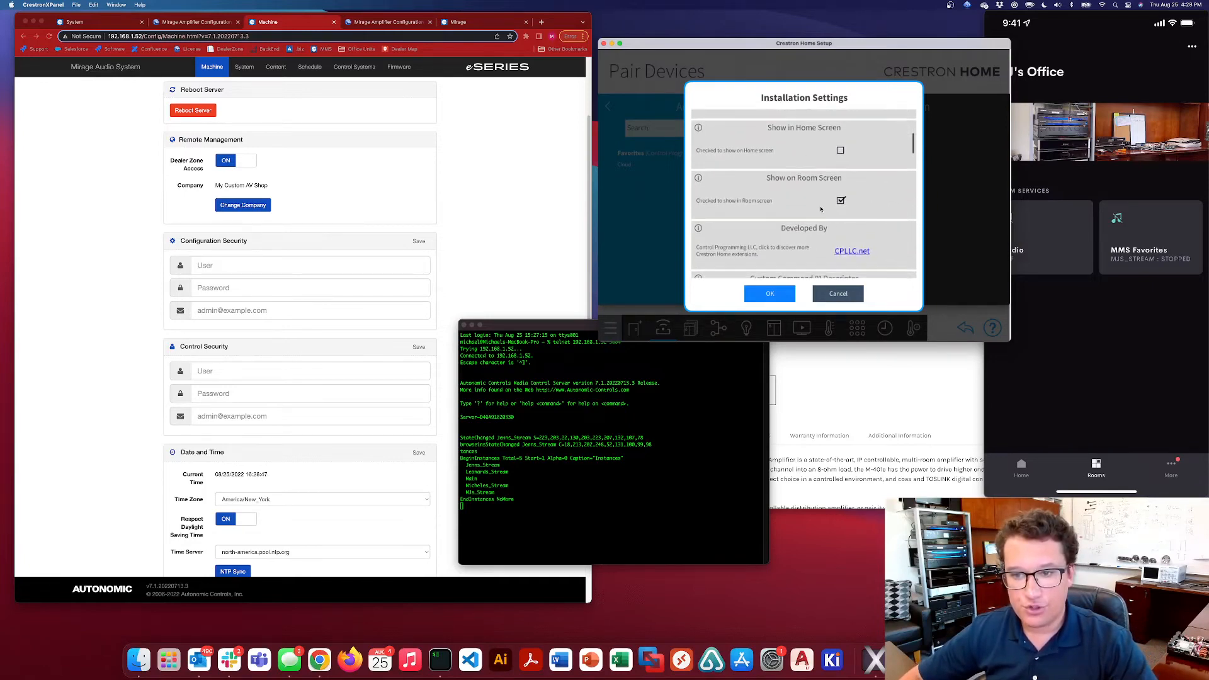
scroll(795, 245, down, 15)
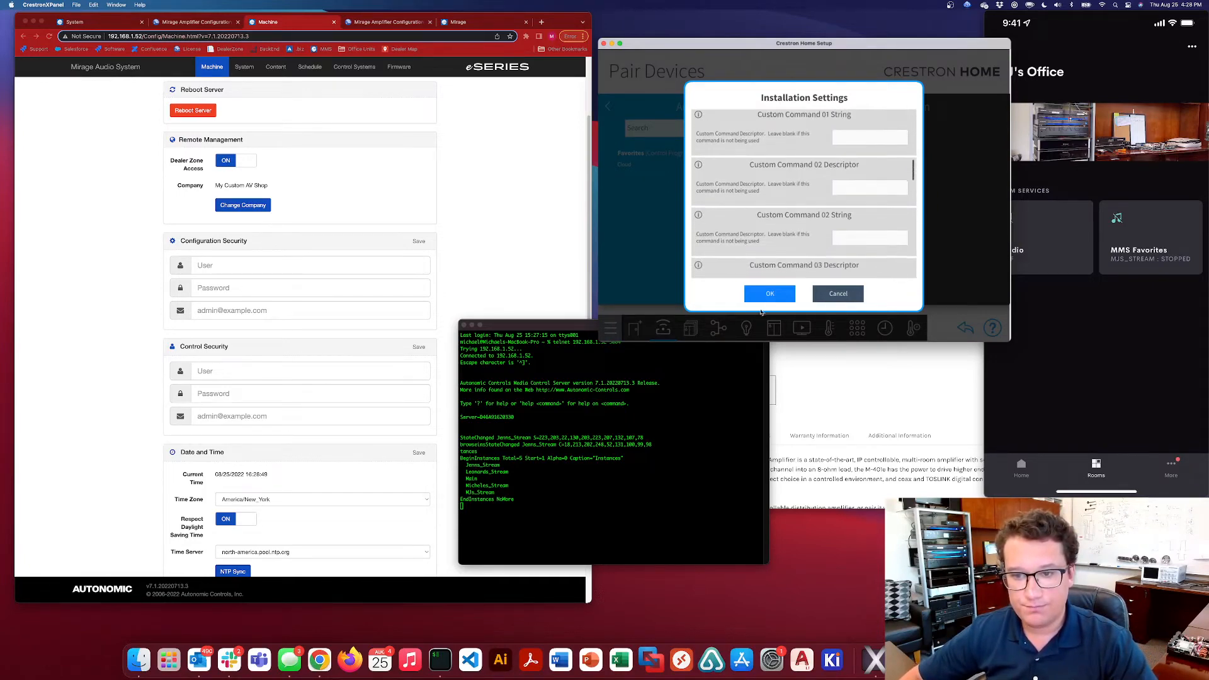
scroll(796, 245, up, 2)
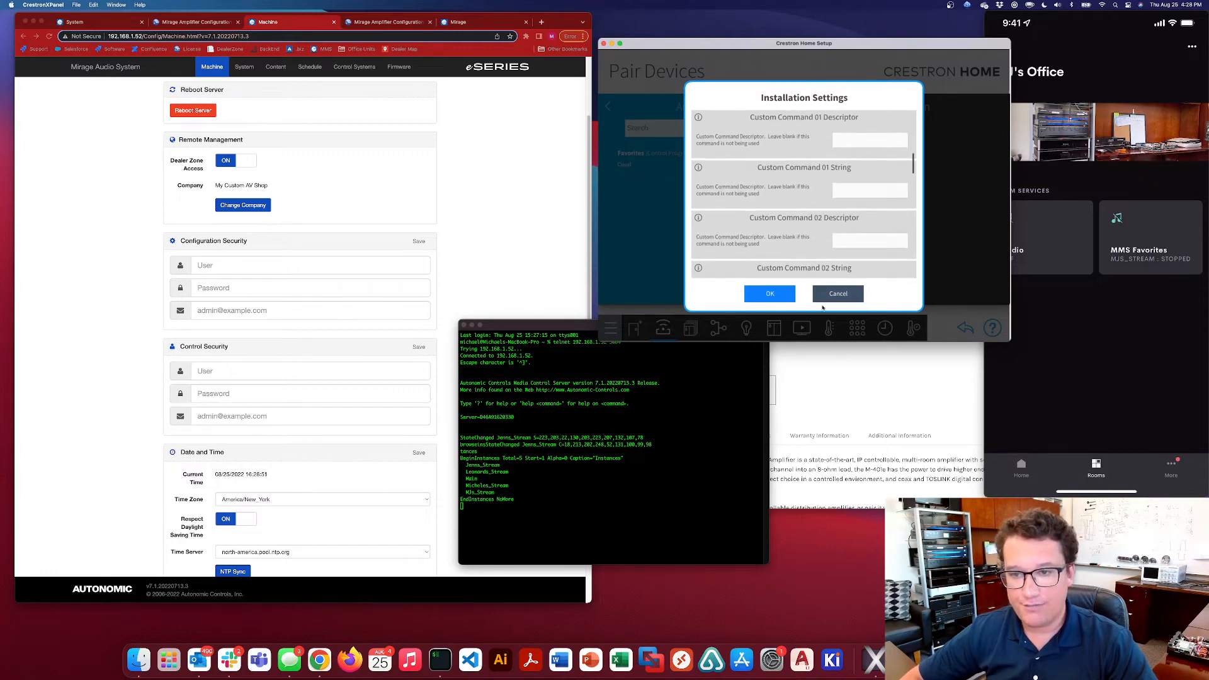
scroll(795, 167, up, 3)
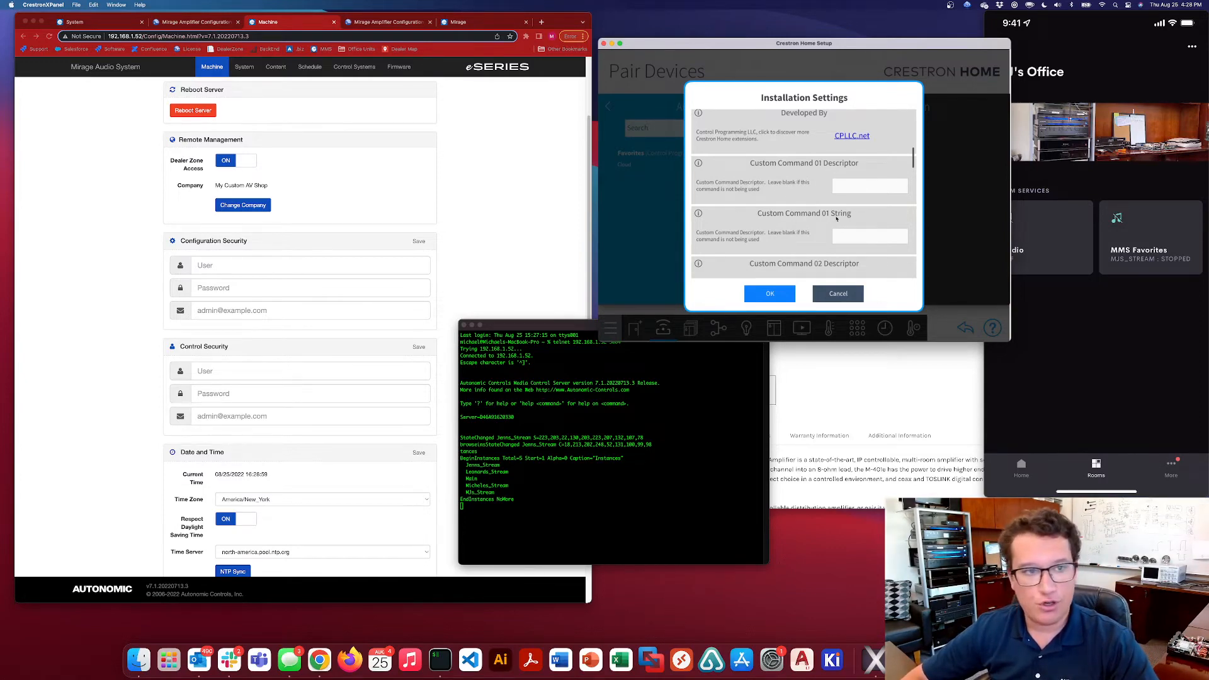
scroll(888, 232, down, 2)
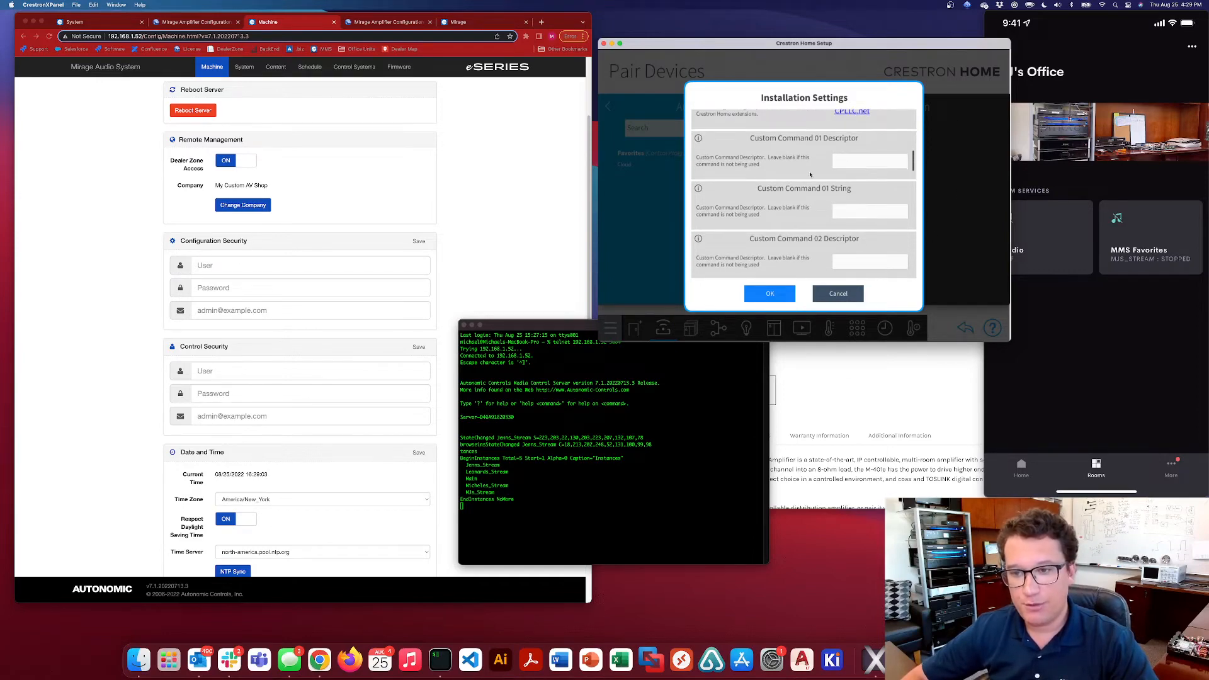
click(774, 295)
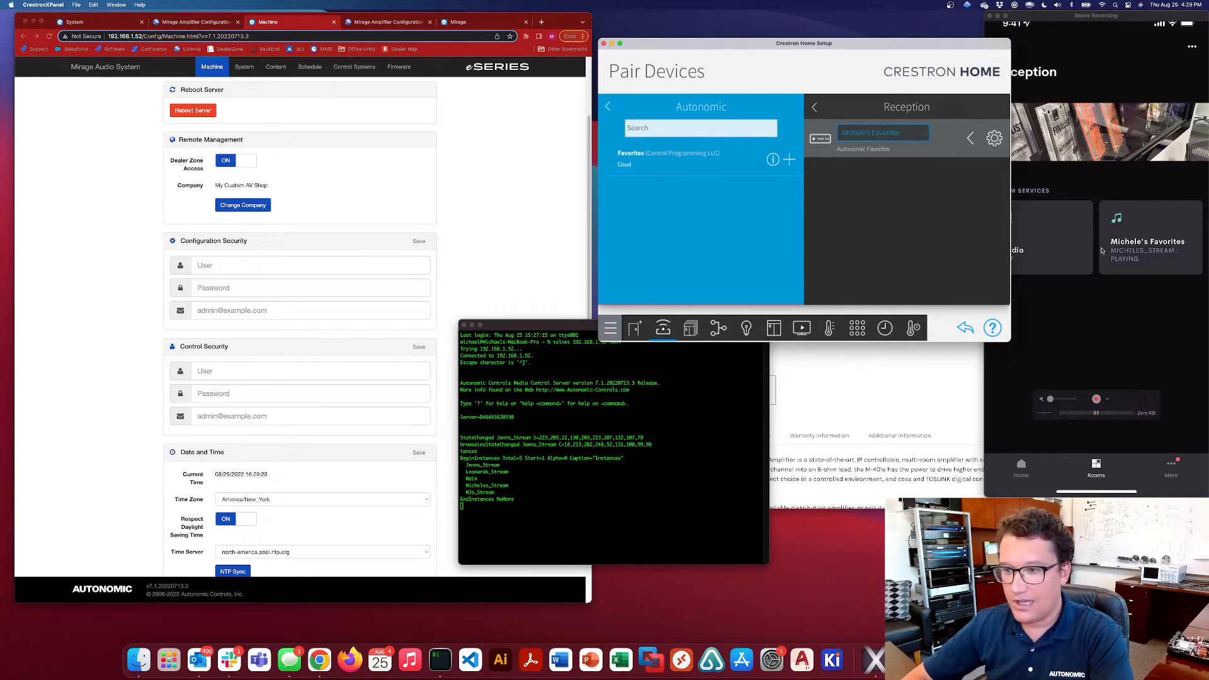
Check the Reception room page on the mirrored phone for the new Favorites service
click(1072, 26)
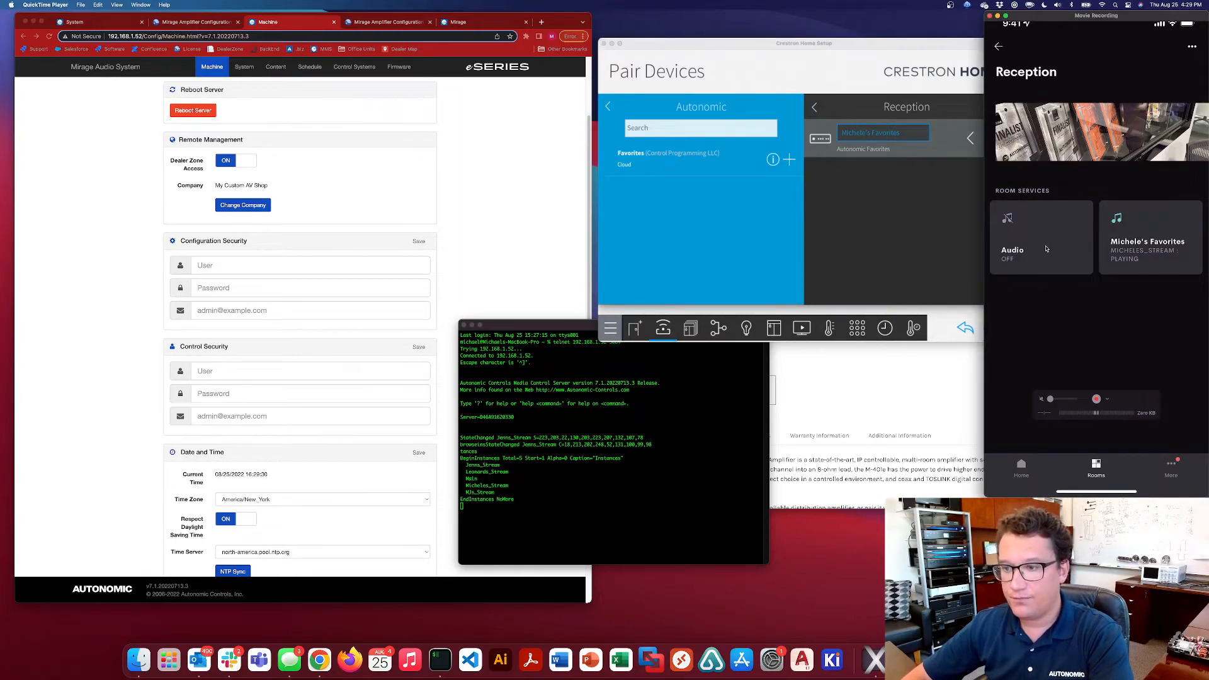
click(923, 223)
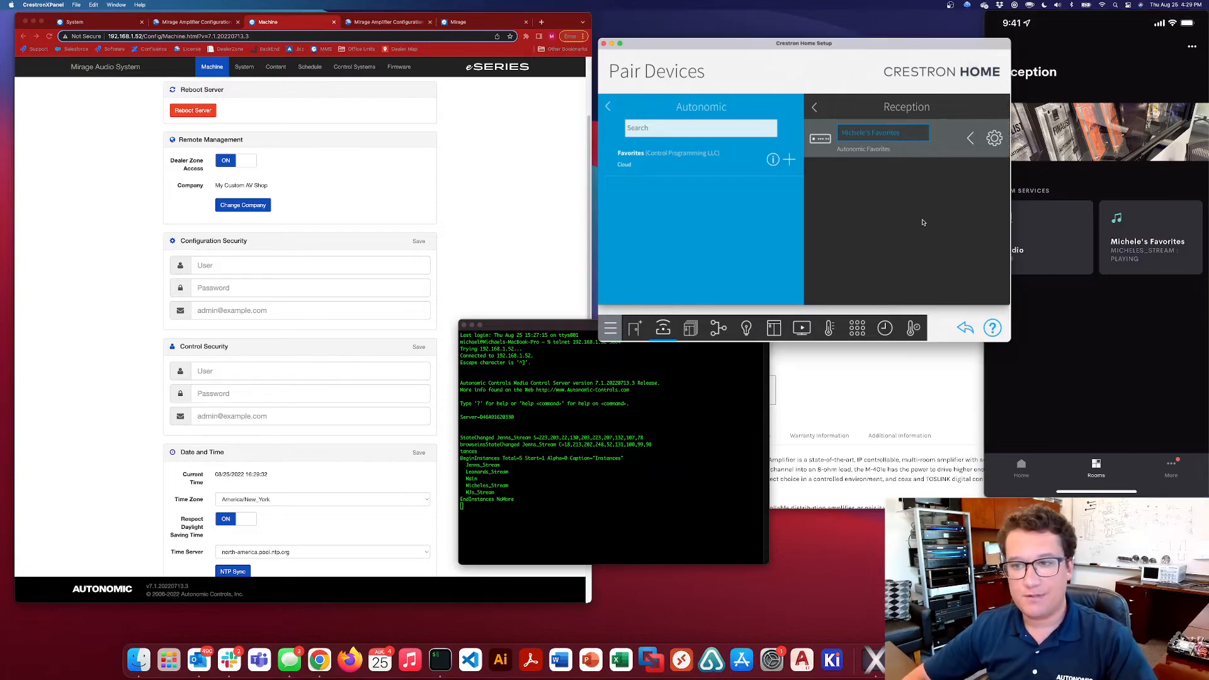
click(1130, 233)
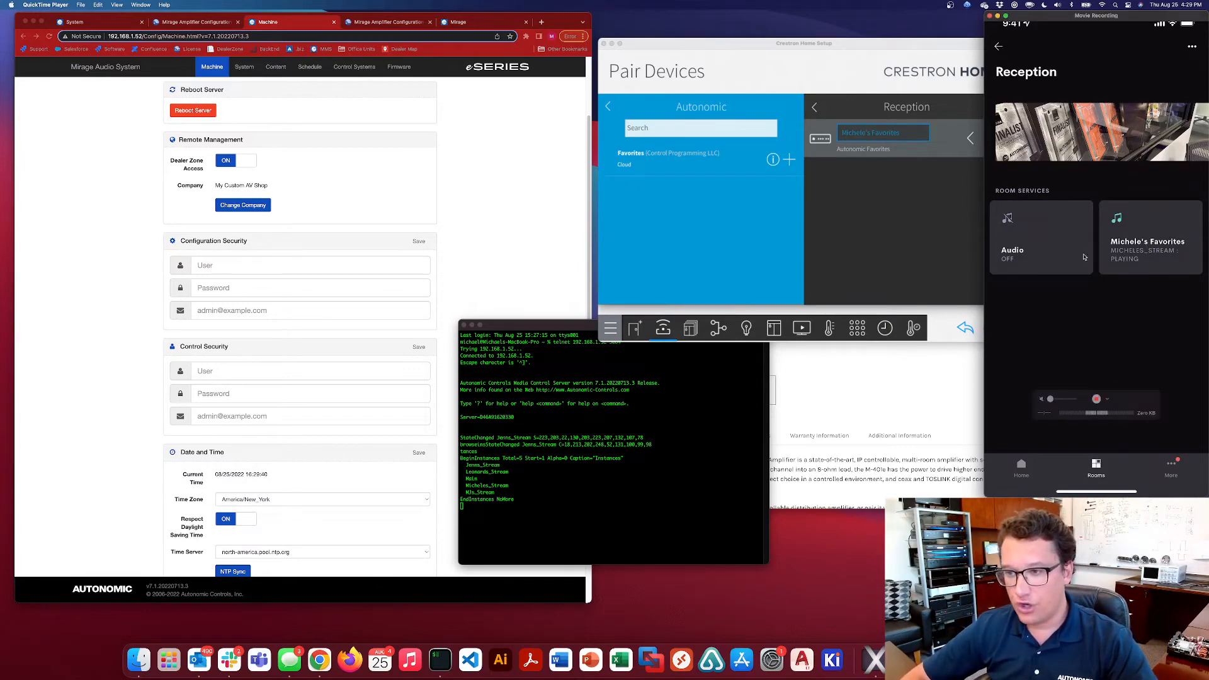
click(920, 218)
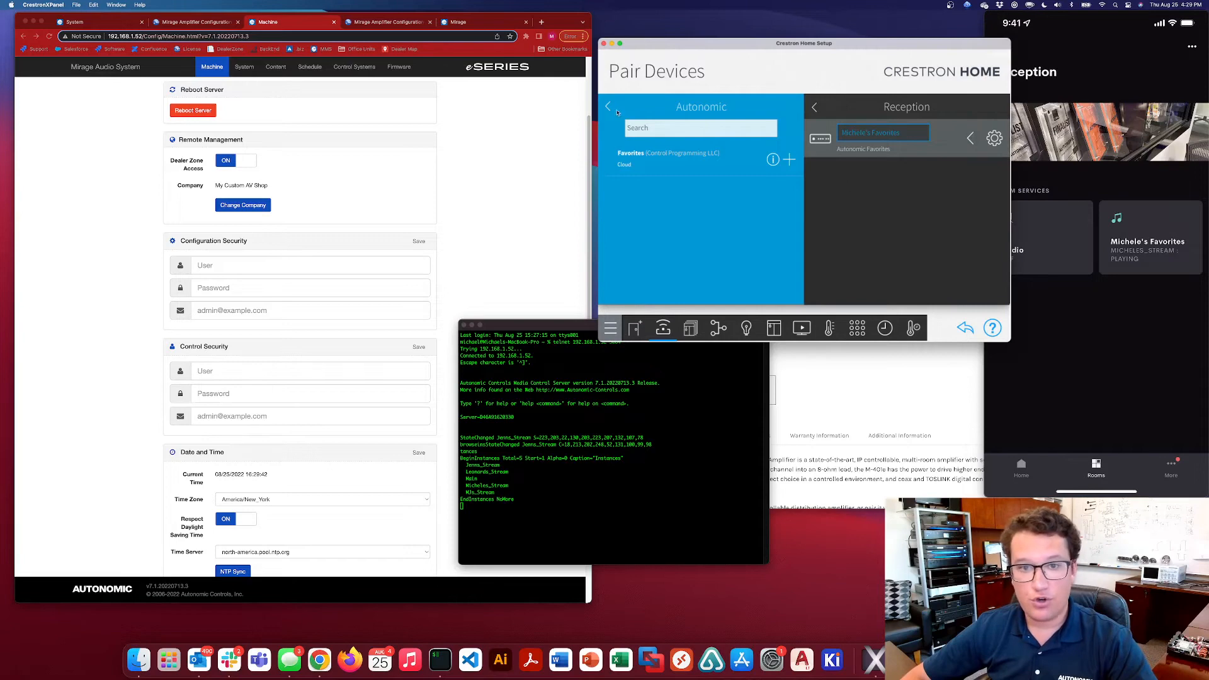
Open the Selected event of the Reception room's Favorites driver in Actions & Events
click(608, 107)
click(607, 107)
click(607, 107)
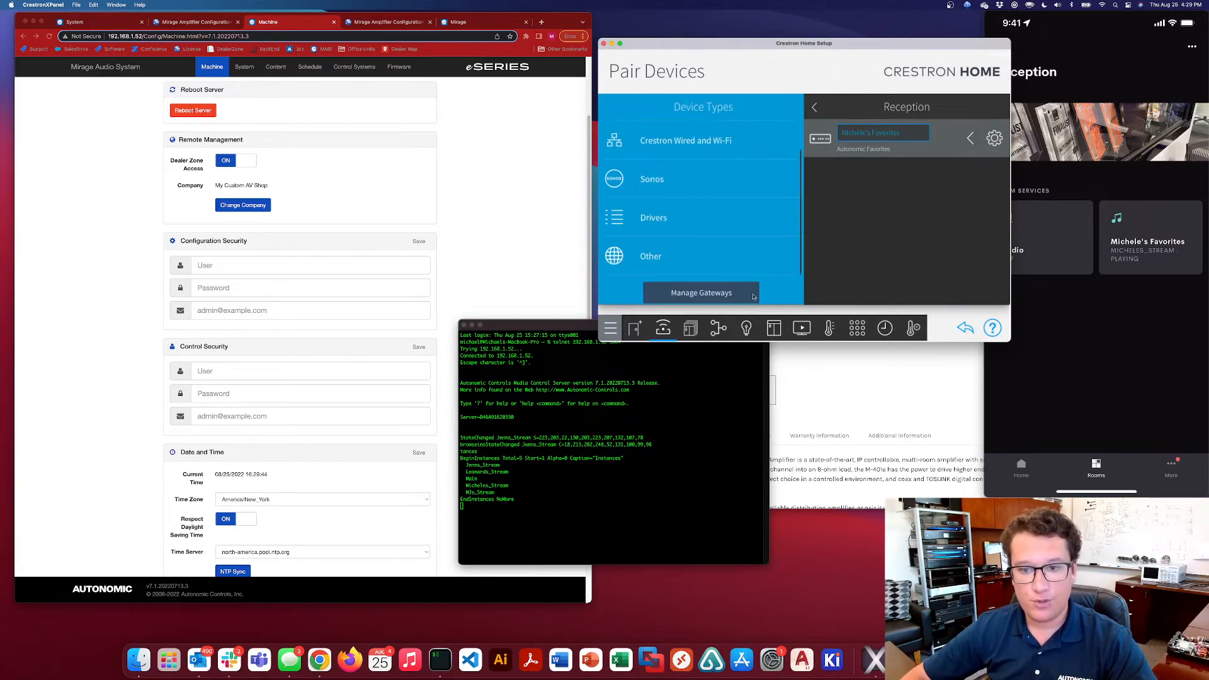
click(857, 328)
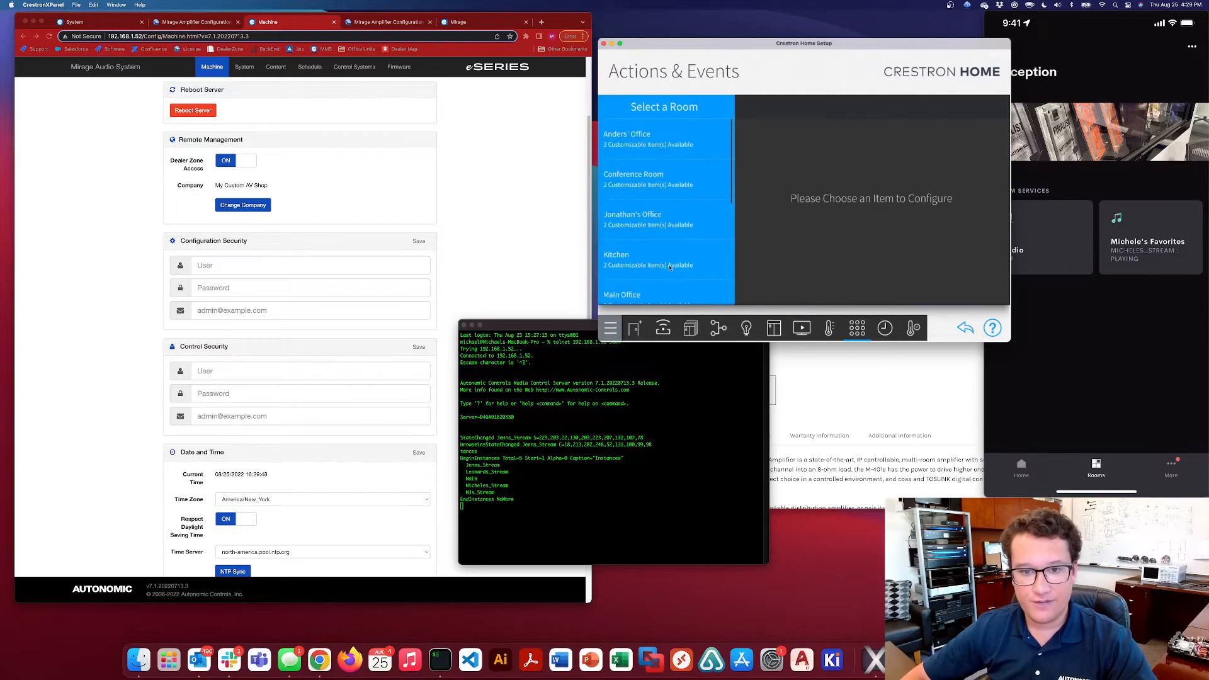
scroll(671, 267, down, 5)
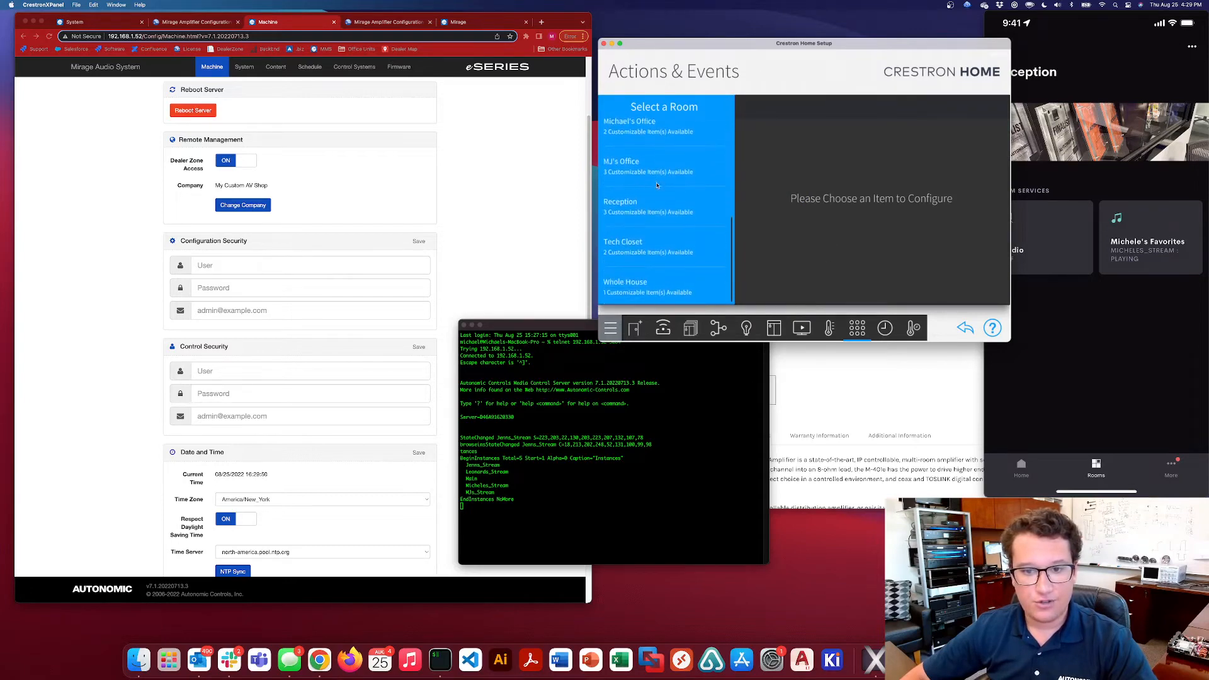
click(663, 210)
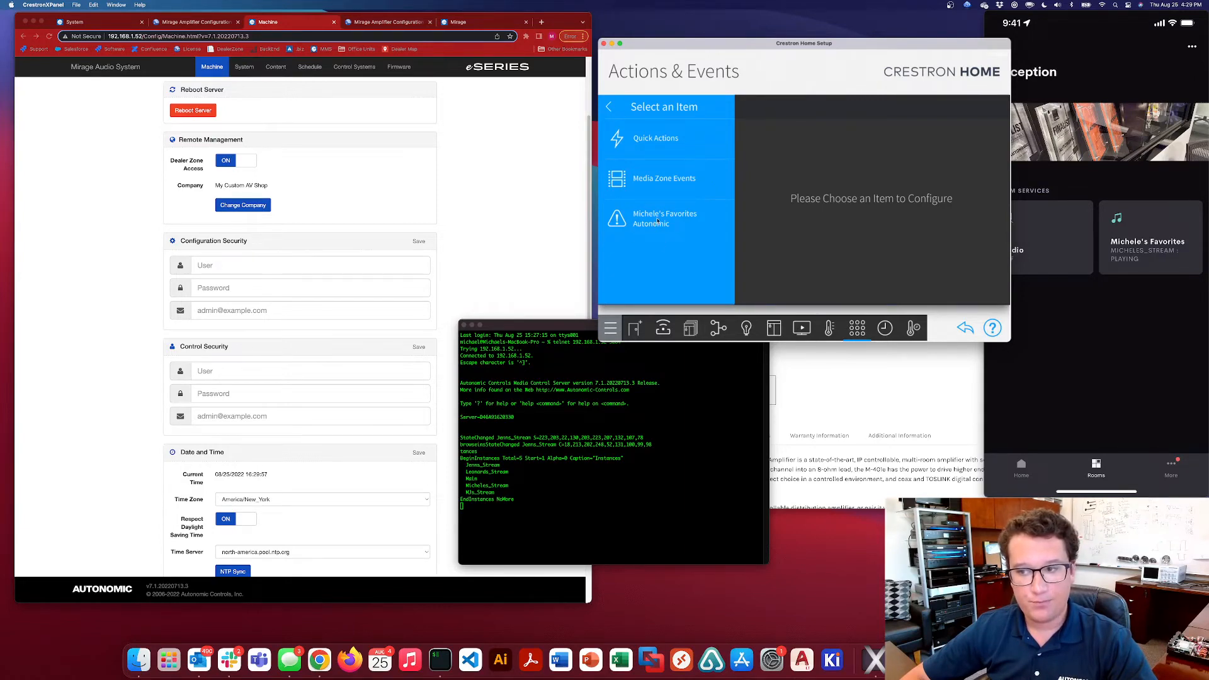
click(659, 221)
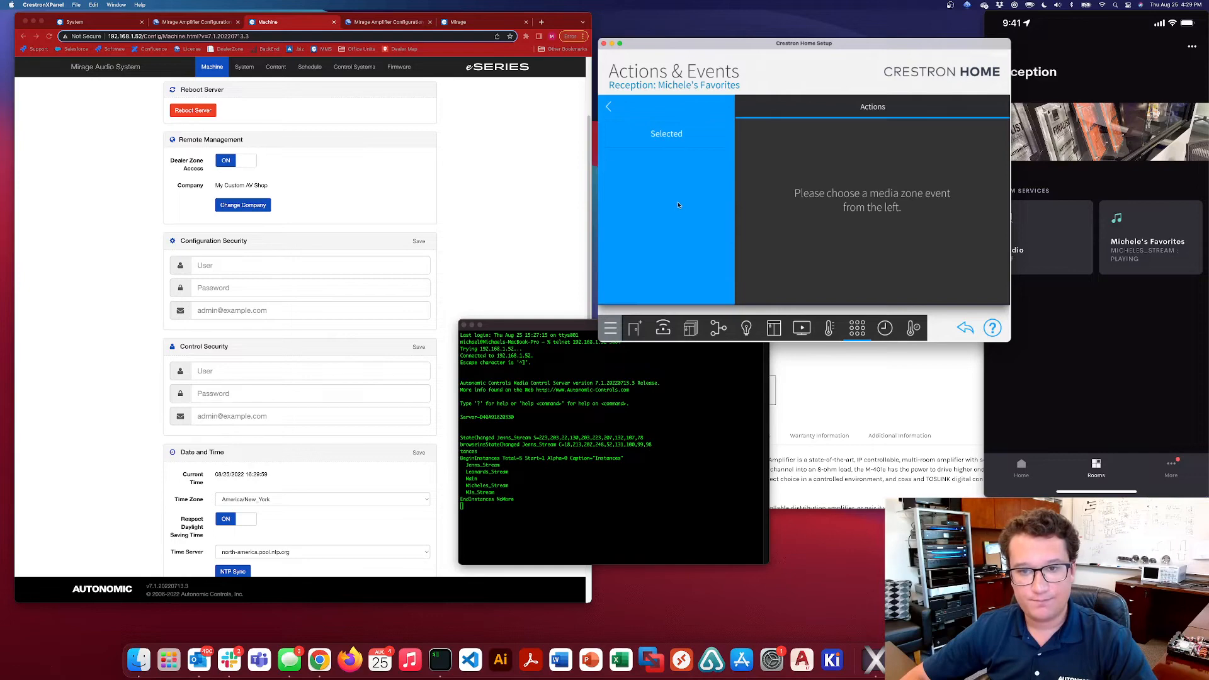
click(665, 137)
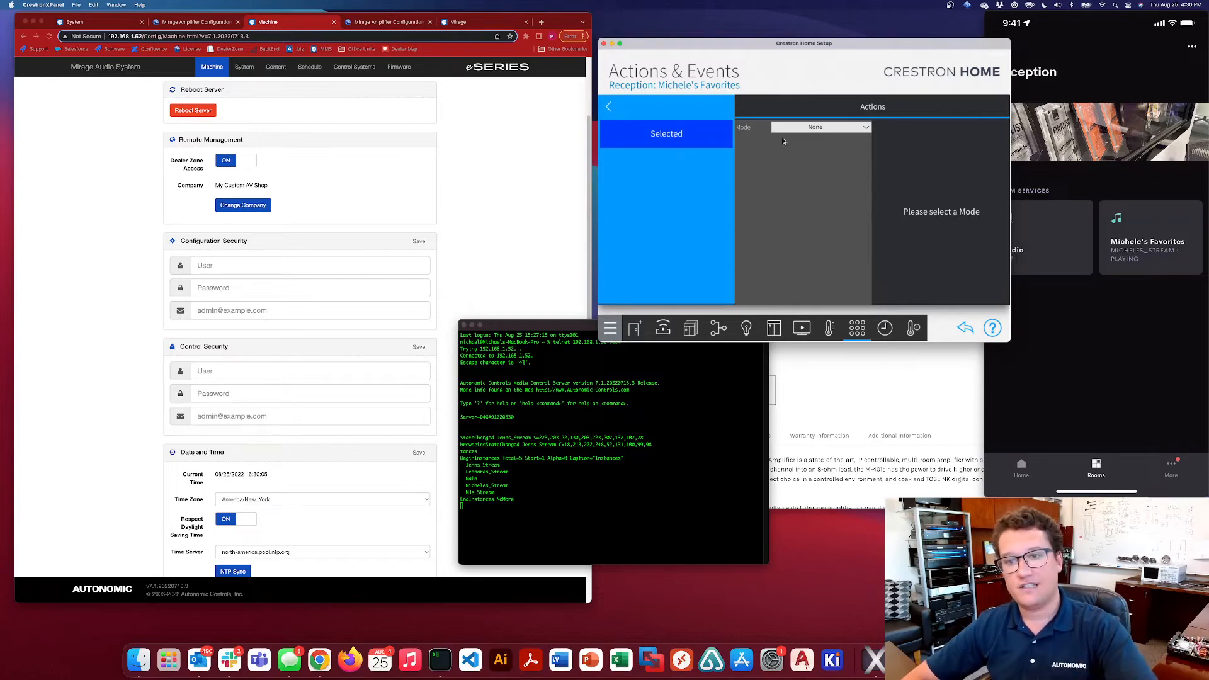
Assign the Selected event a Media Function that selects the same person's My Music source in Reception, and return to the room list
click(812, 127)
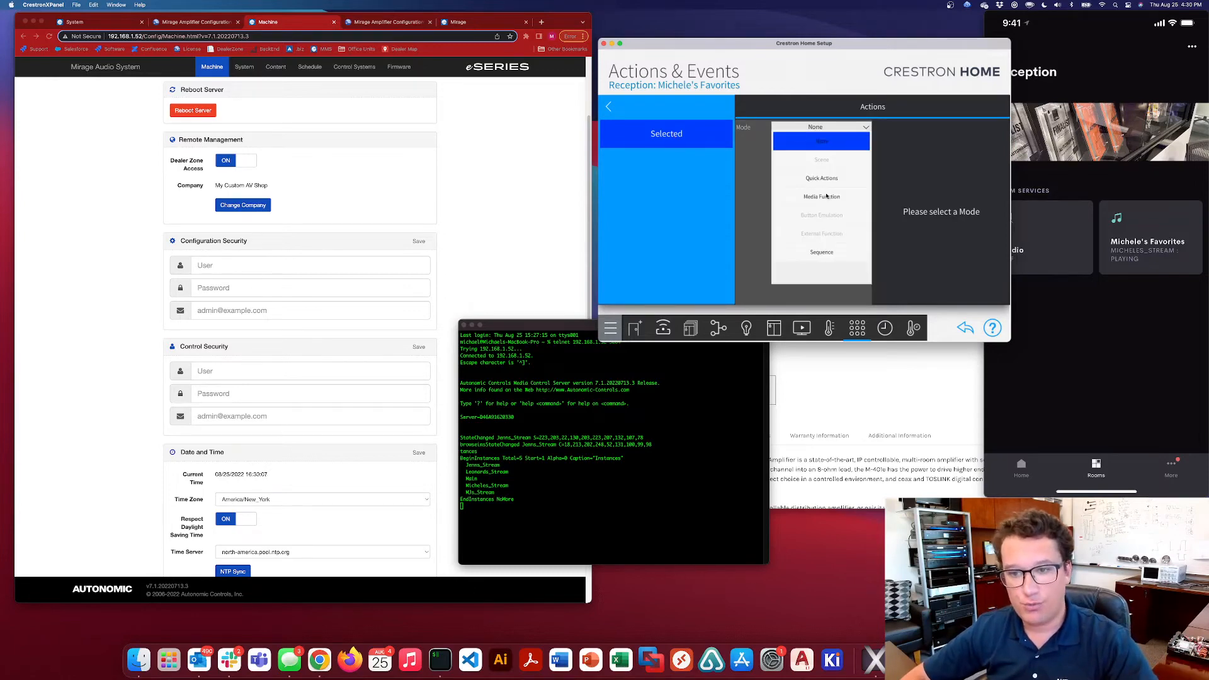
click(822, 197)
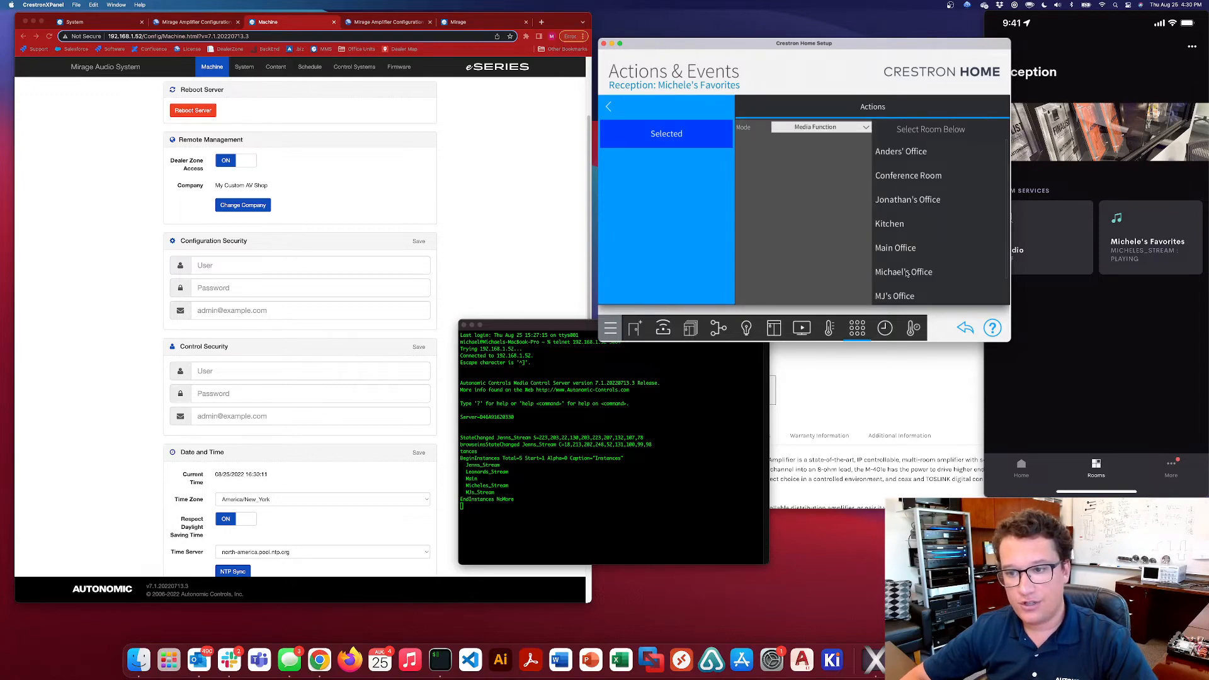
scroll(907, 200, down, 1)
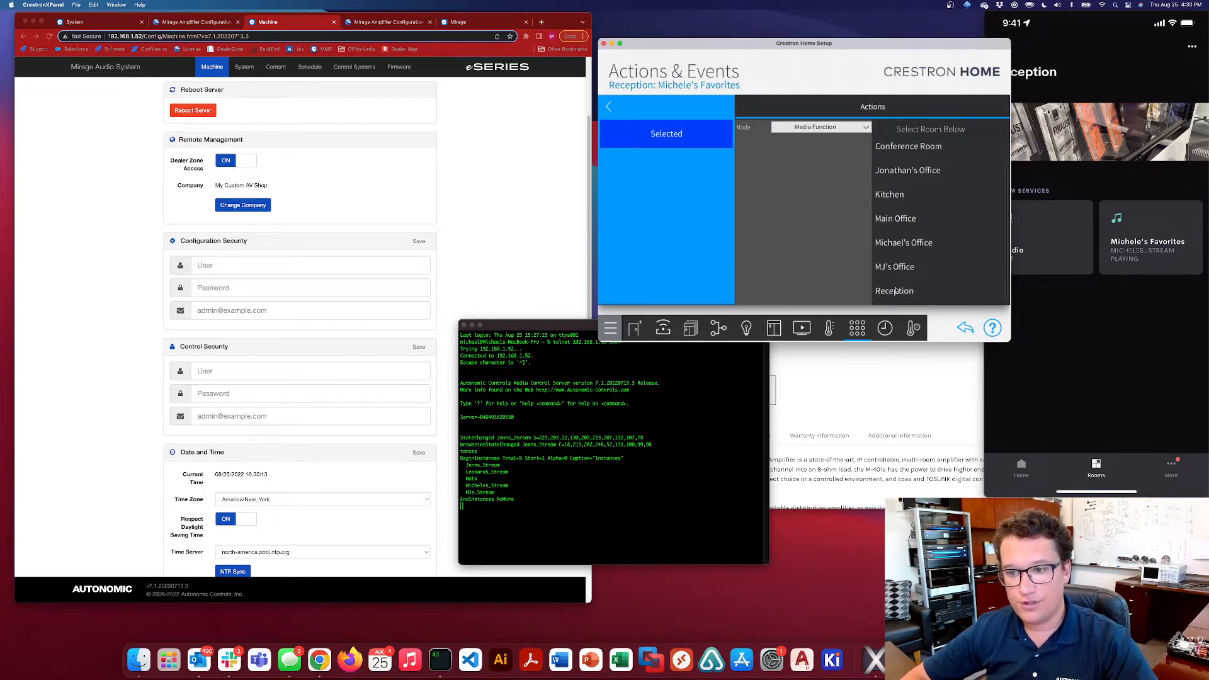
click(895, 291)
scroll(950, 249, down, 8)
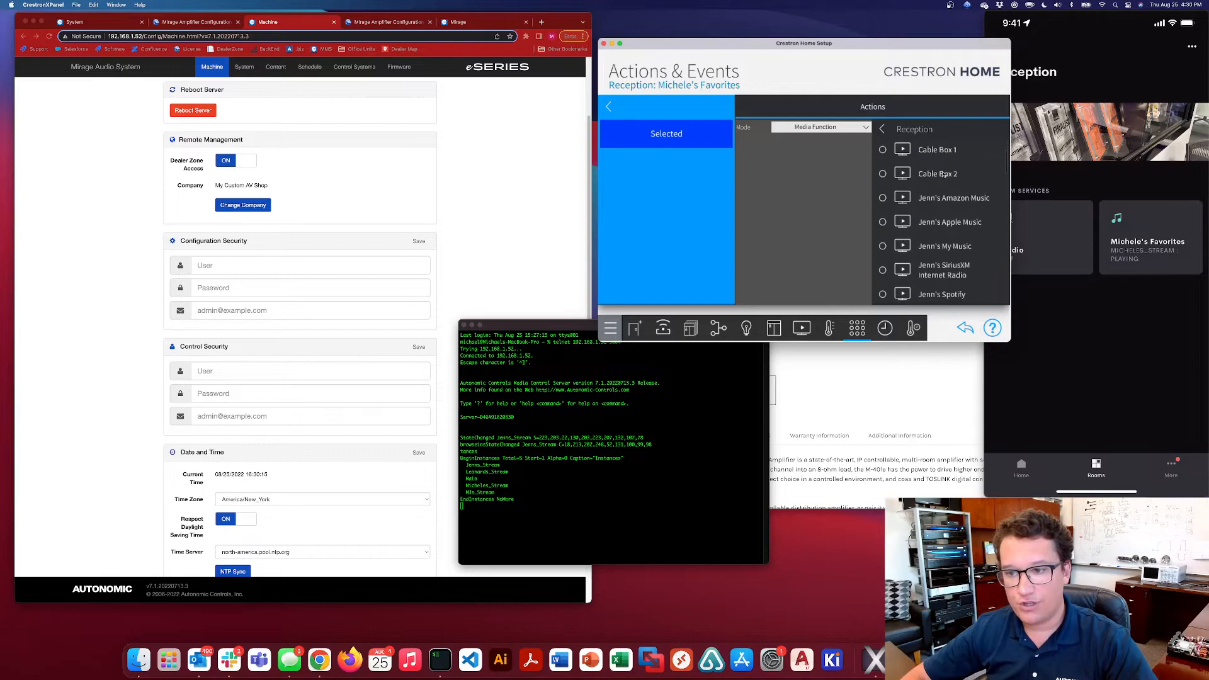
scroll(939, 240, down, 10)
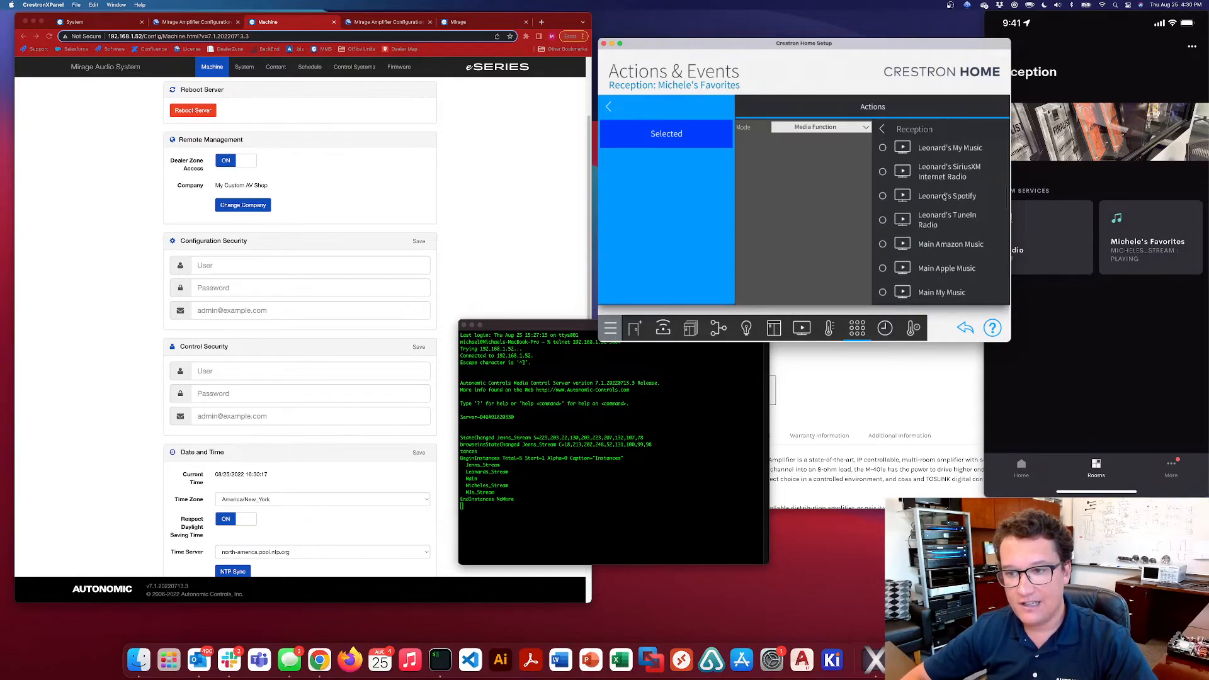
scroll(939, 246, down, 2)
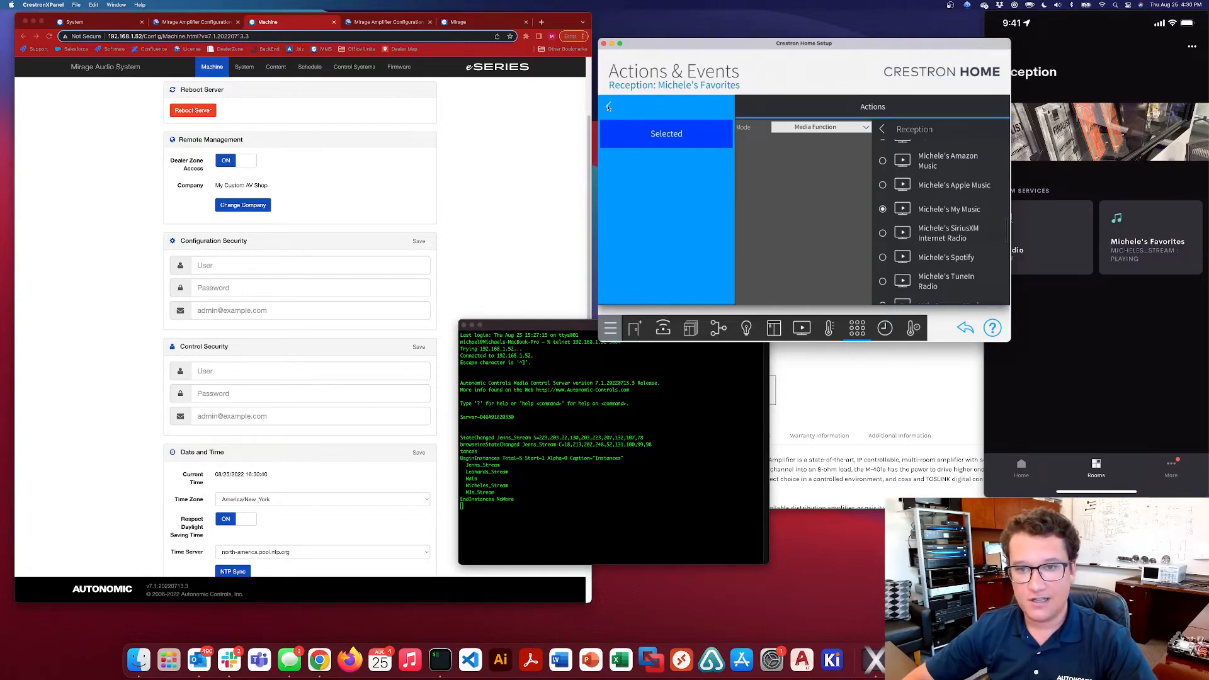
click(609, 107)
click(608, 107)
Check the Reception zone's playback in the Mirage web player against the mirrored phone
click(1108, 341)
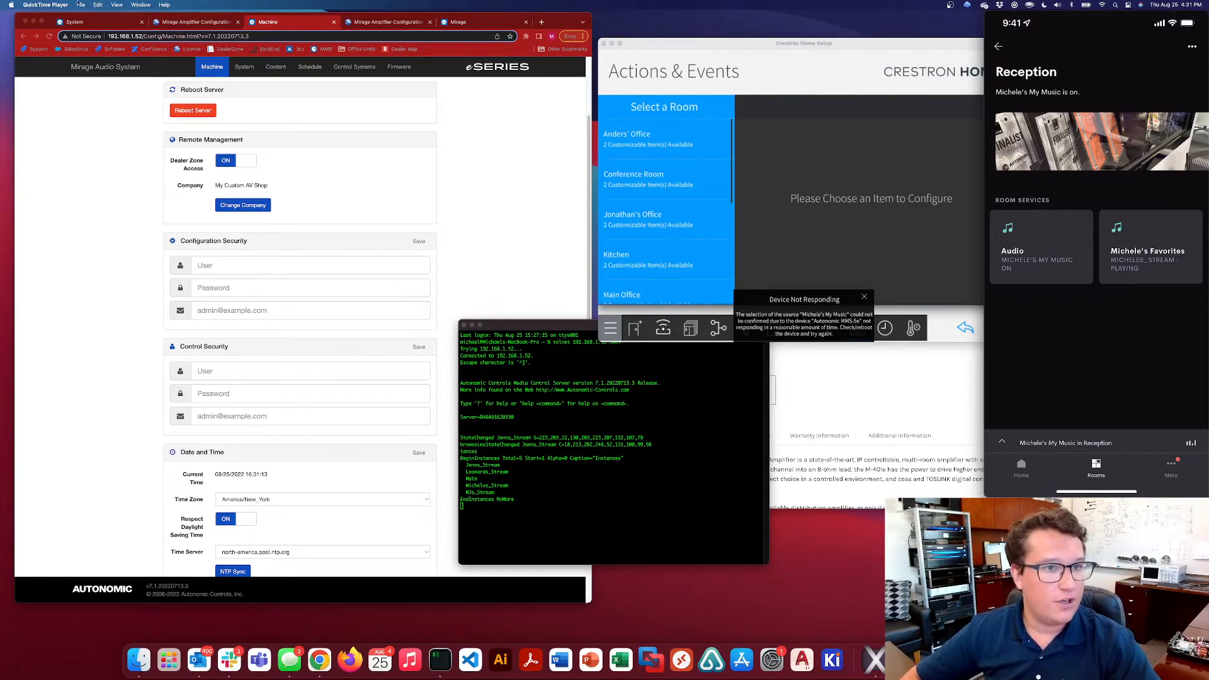
click(496, 24)
click(397, 71)
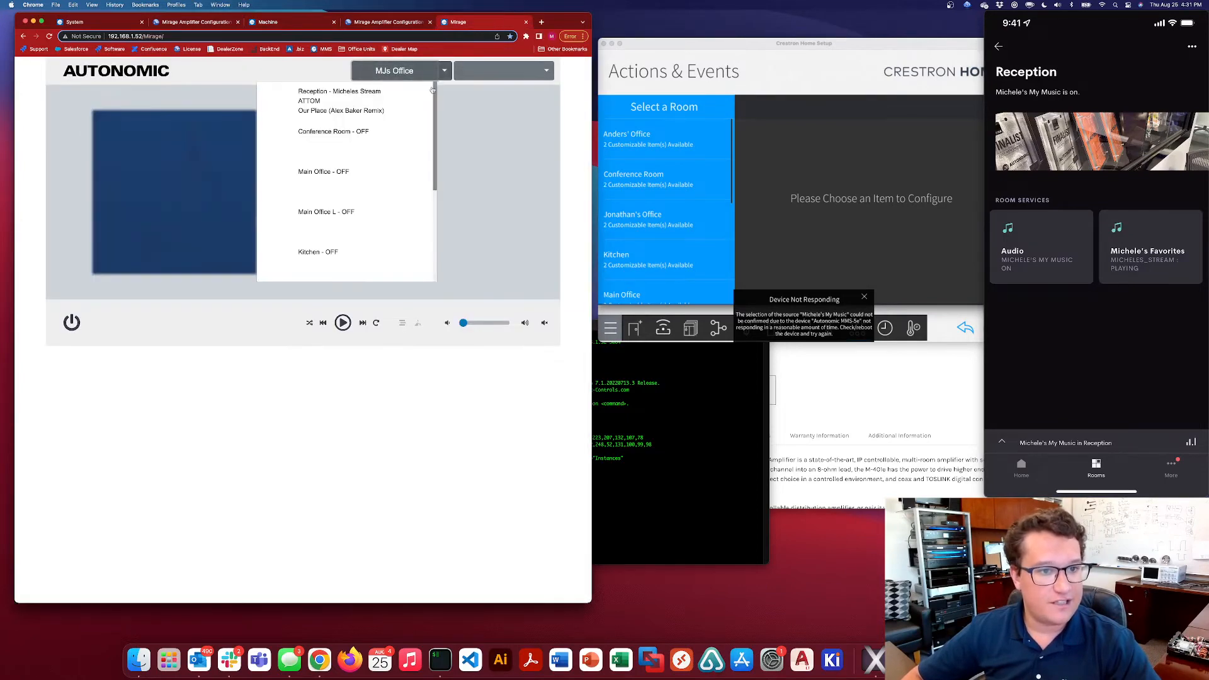
click(396, 106)
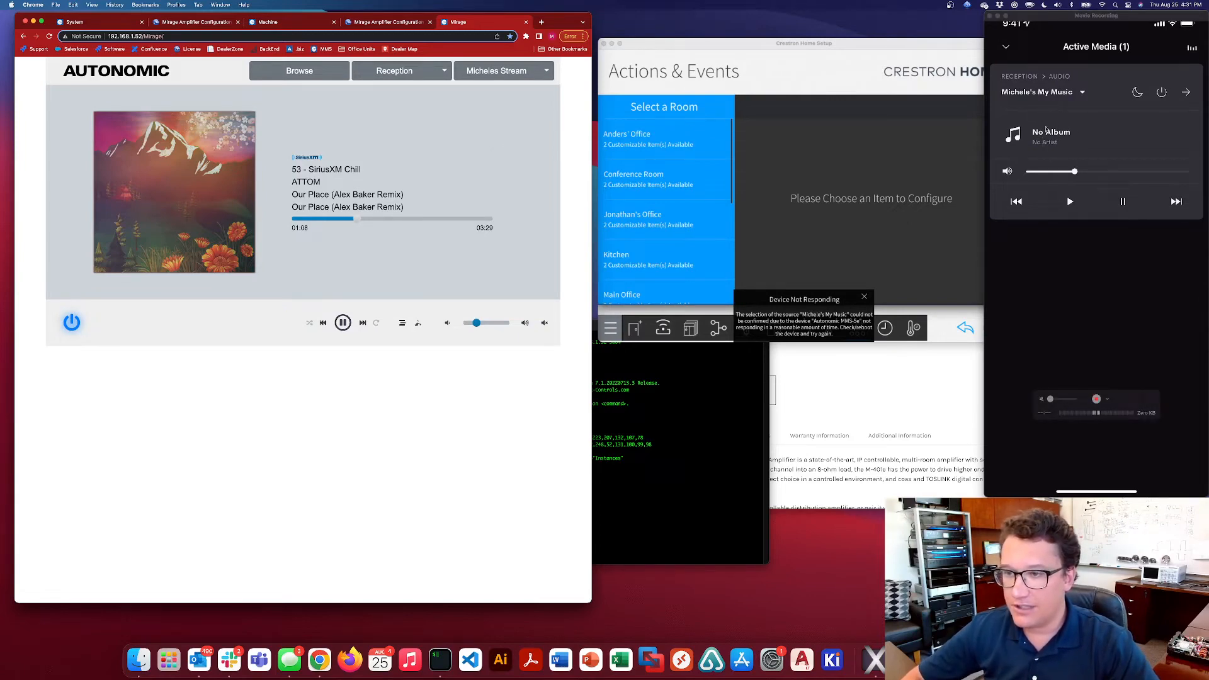
Try to skip the SiriusXM Chill track playing in Reception from the Mirage web player
click(1007, 49)
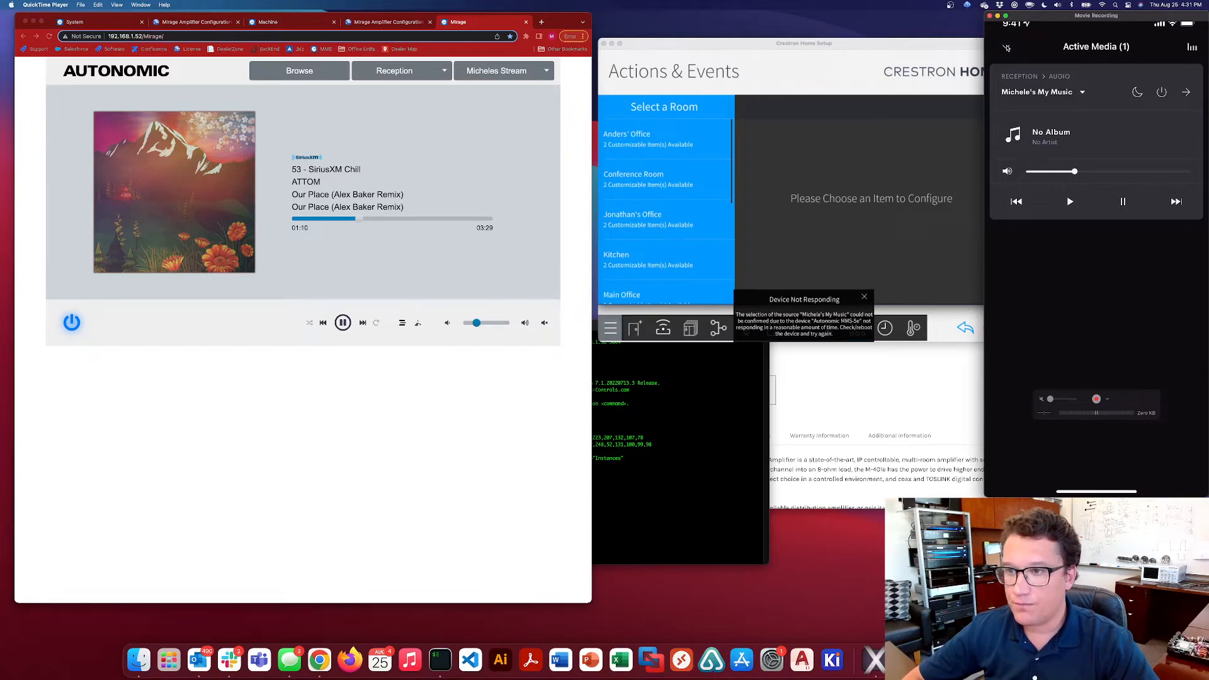
click(363, 324)
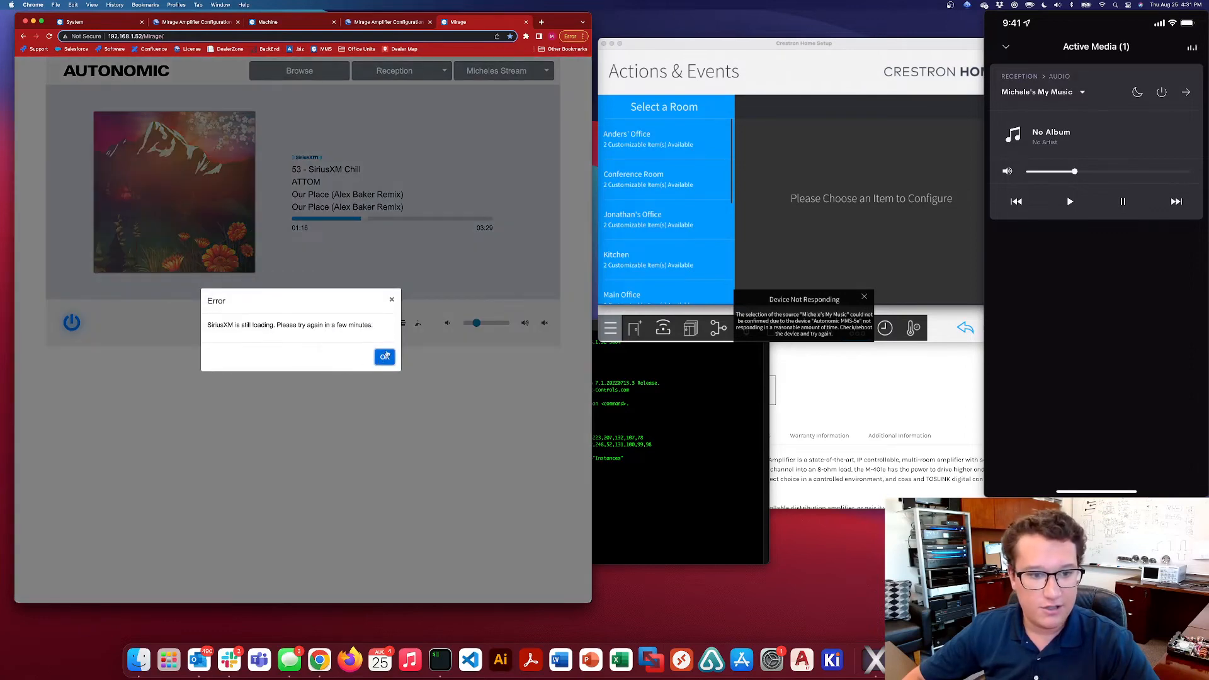
click(381, 357)
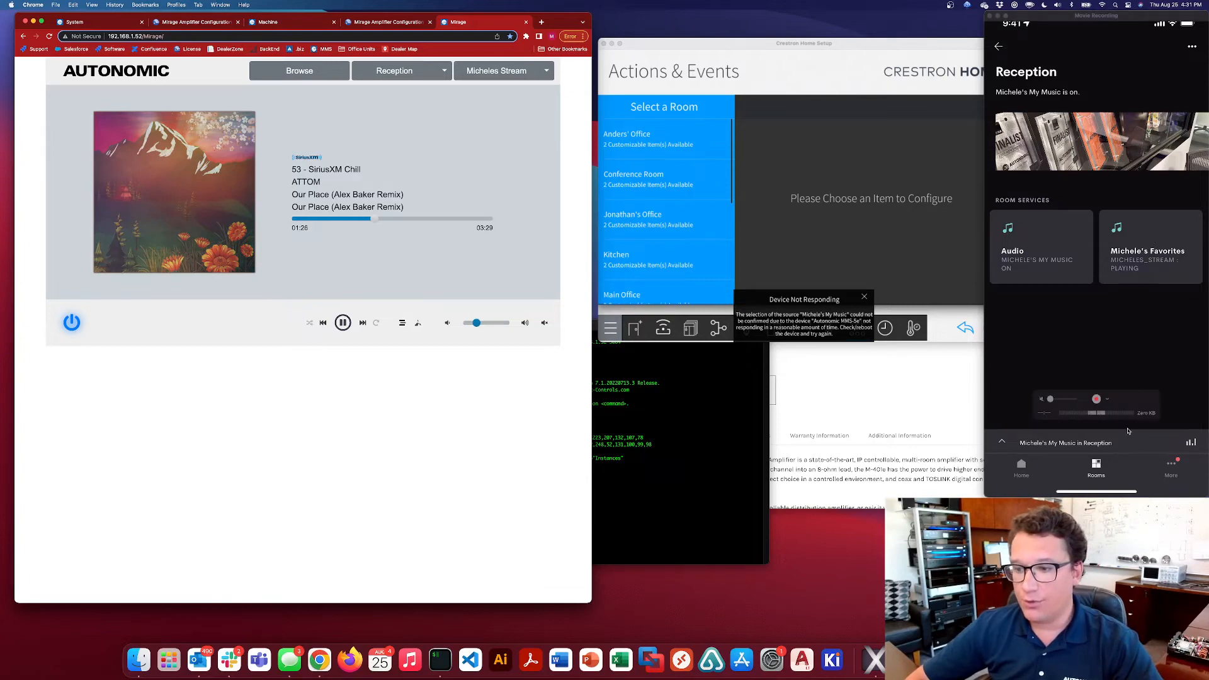
click(1102, 446)
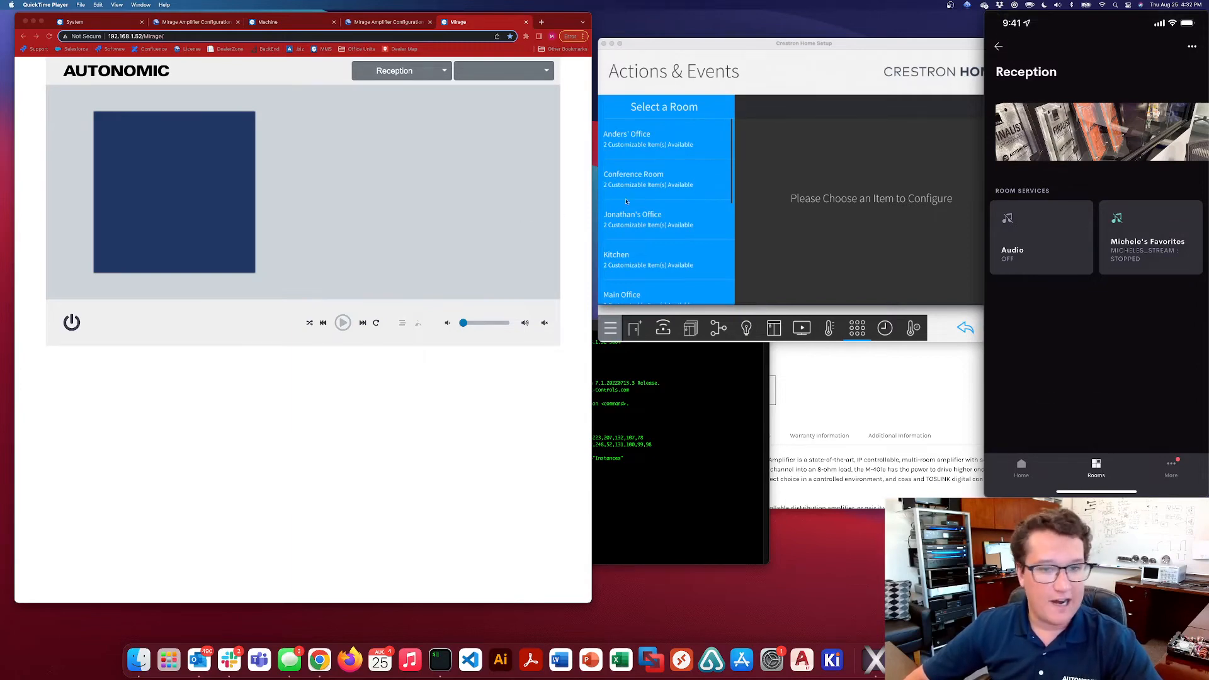
Create a new Quick Action named CNBC for MJ's Office in Actions & Events
click(697, 234)
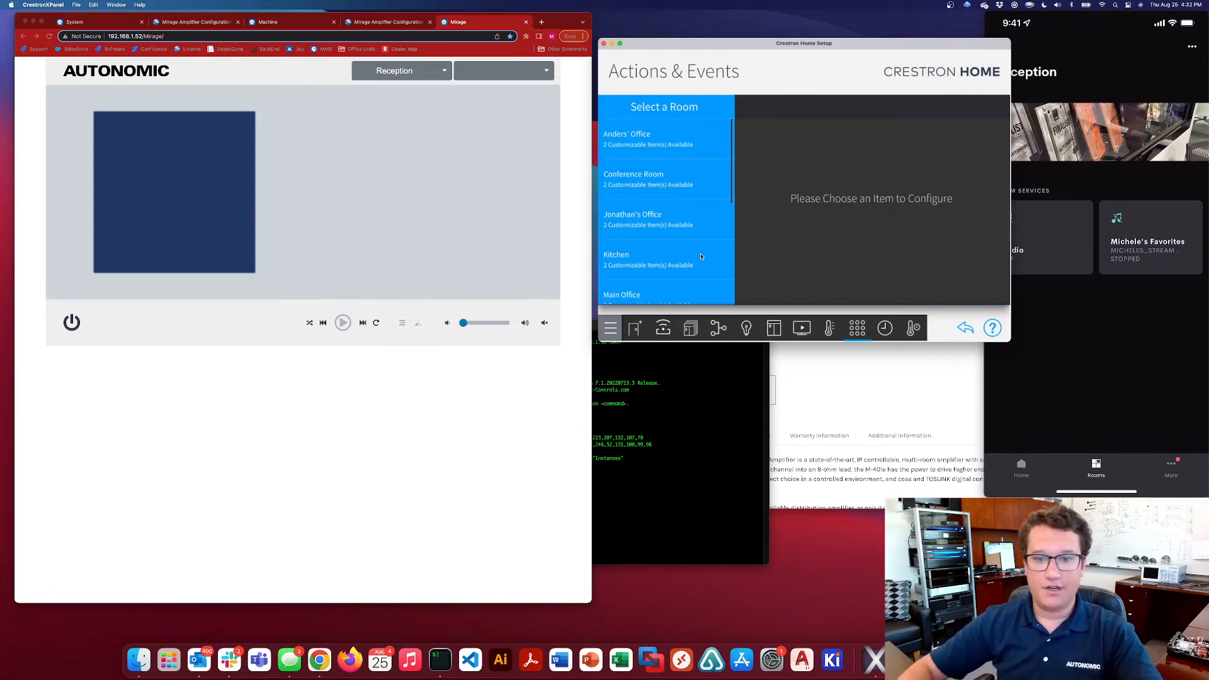
click(1149, 250)
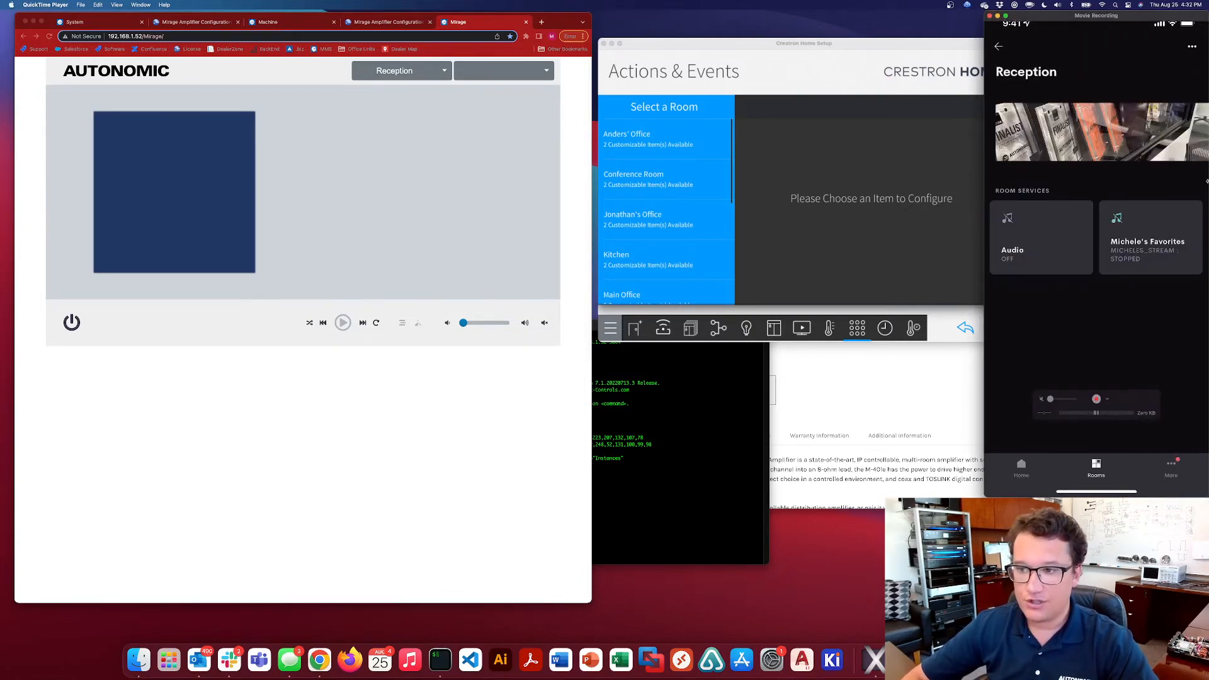
click(695, 253)
scroll(695, 253, down, 5)
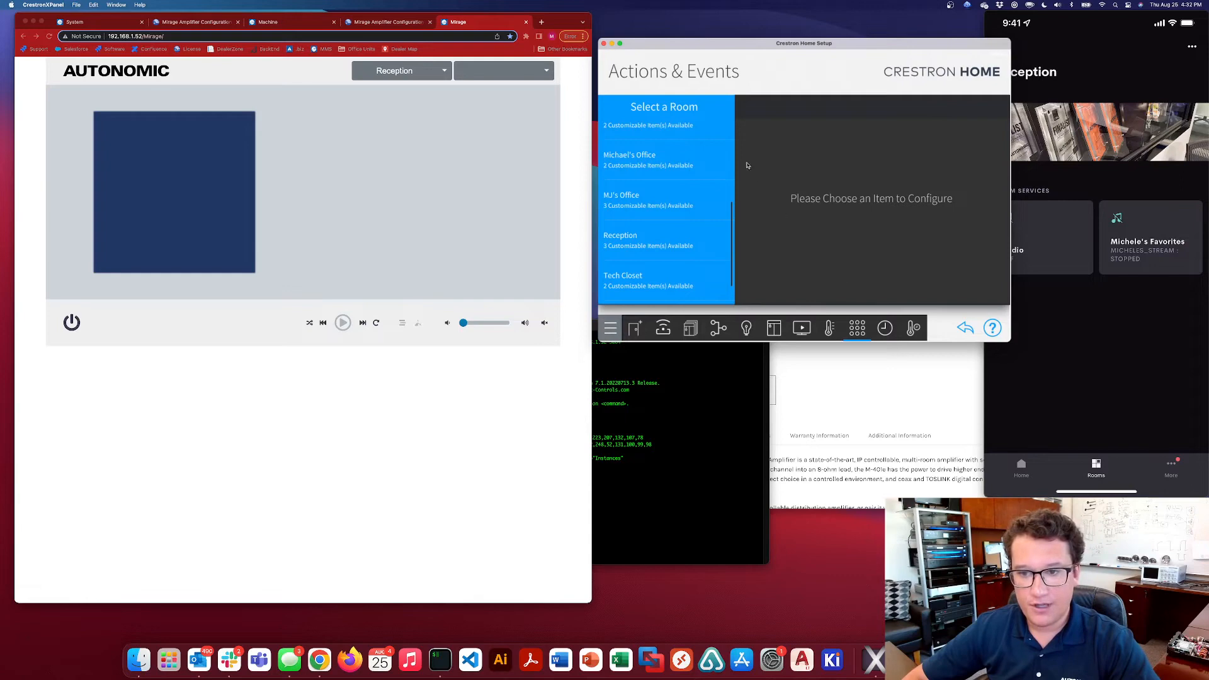
click(653, 214)
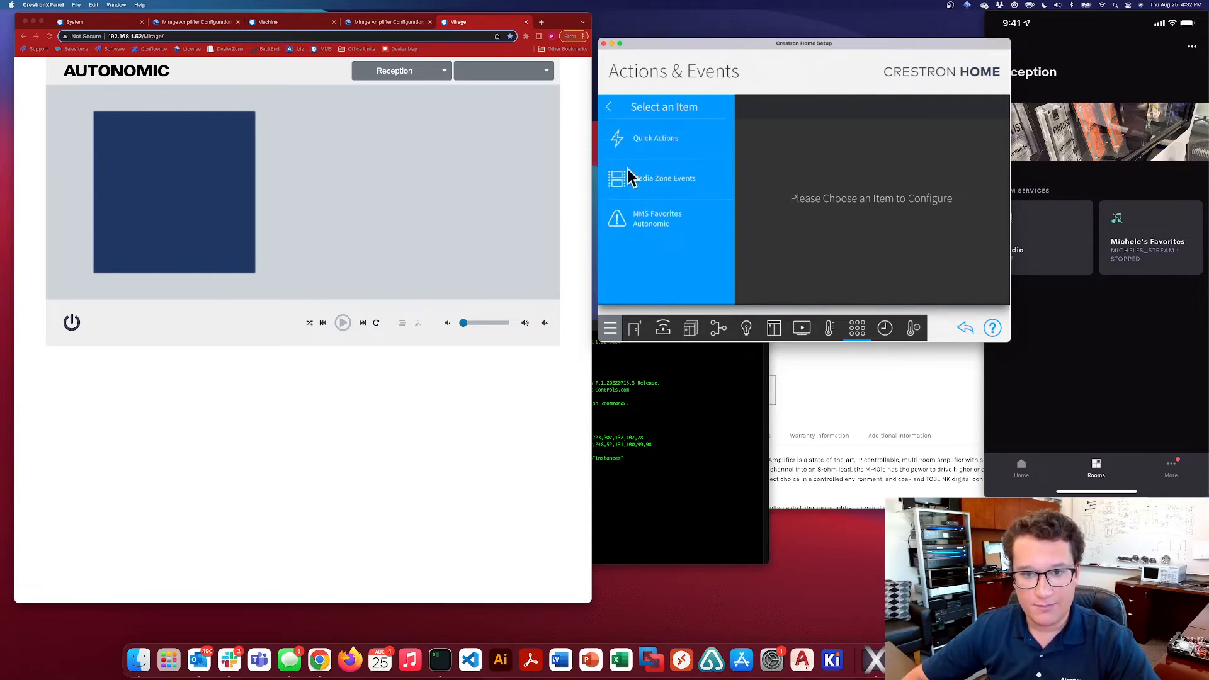
click(644, 142)
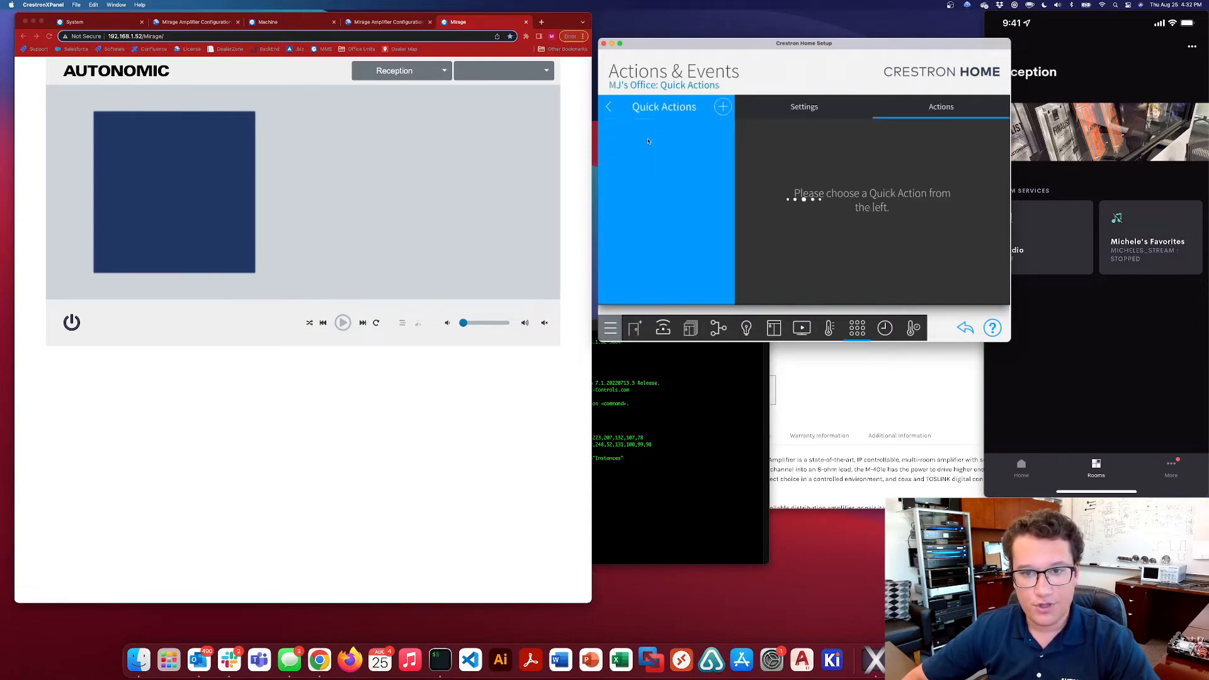
click(723, 106)
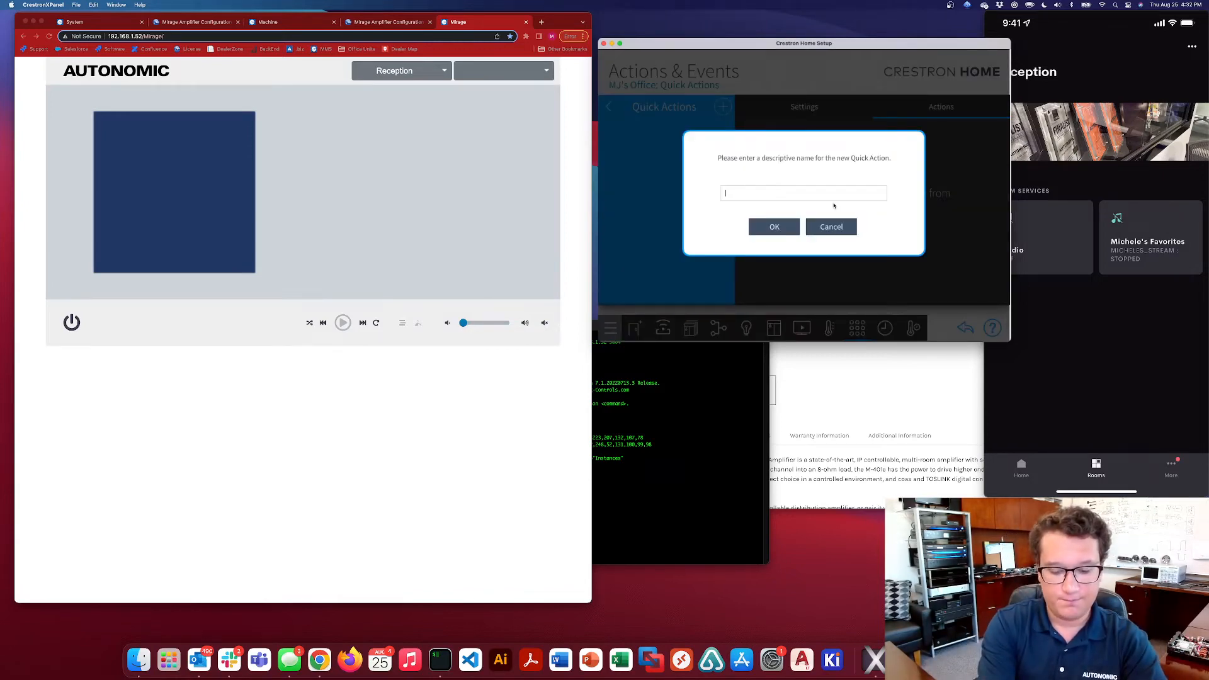
click(772, 226)
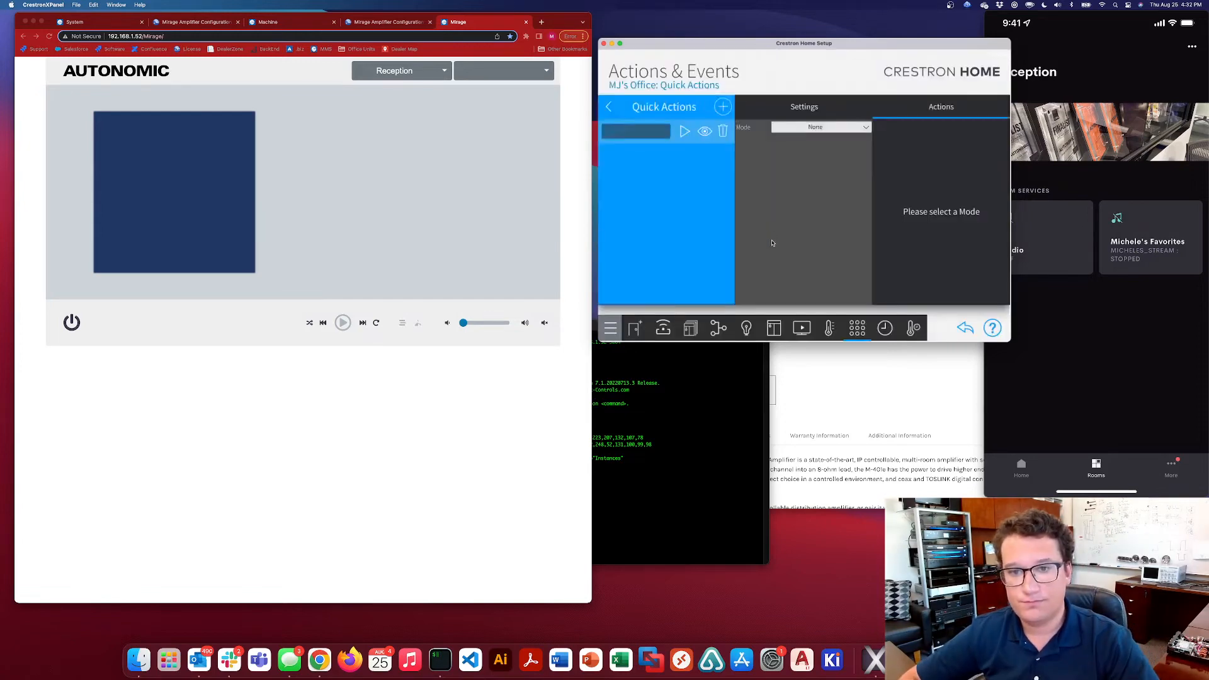
Make the CNBC Quick Action a Sequence and add Recall Favorite SXM - CNBC from the MMS Favorites of MJ's Office
click(838, 128)
click(823, 235)
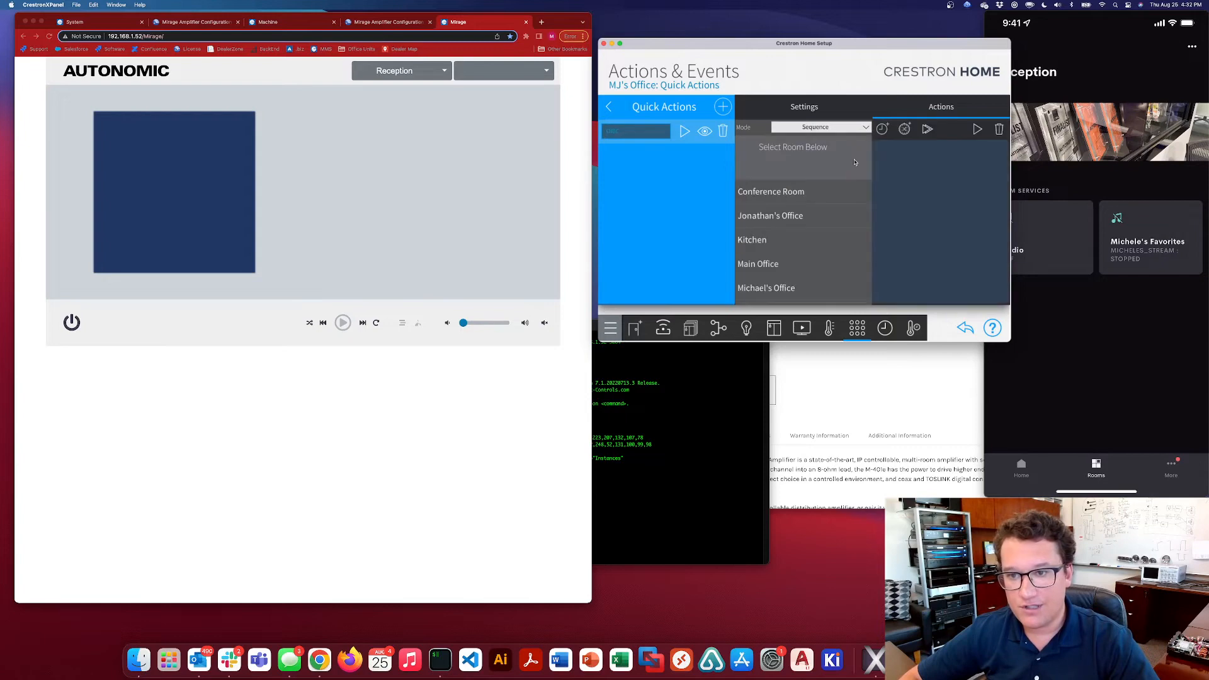
scroll(792, 277, down, 3)
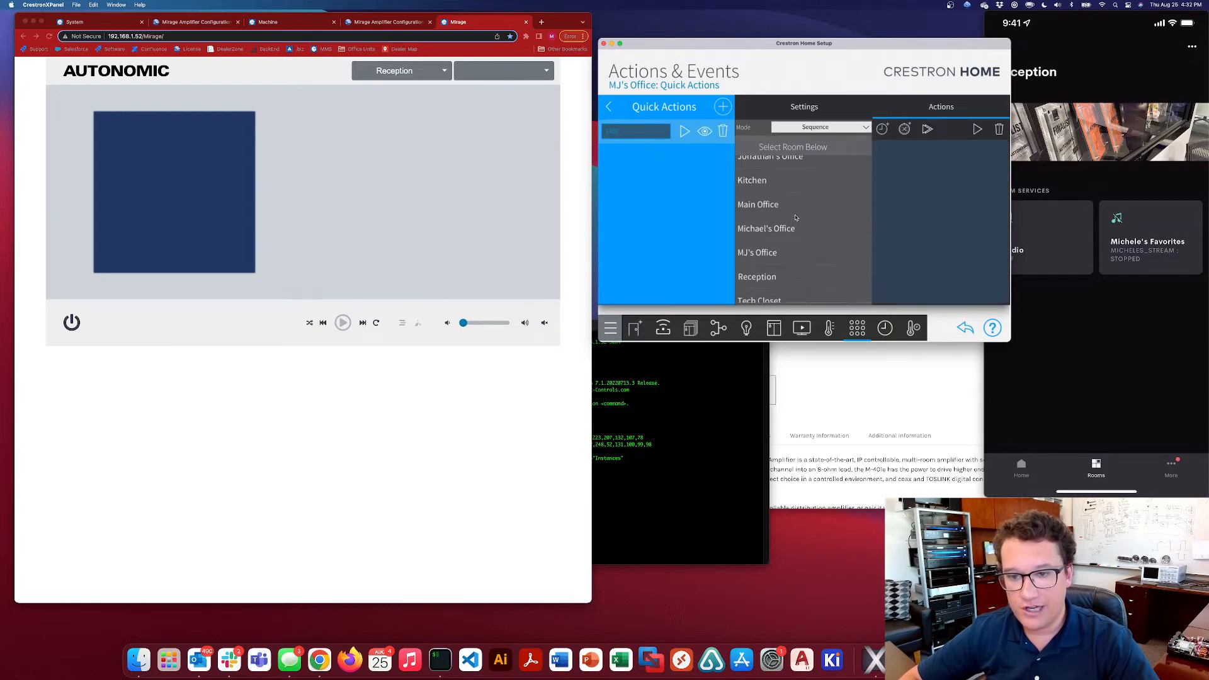
click(783, 247)
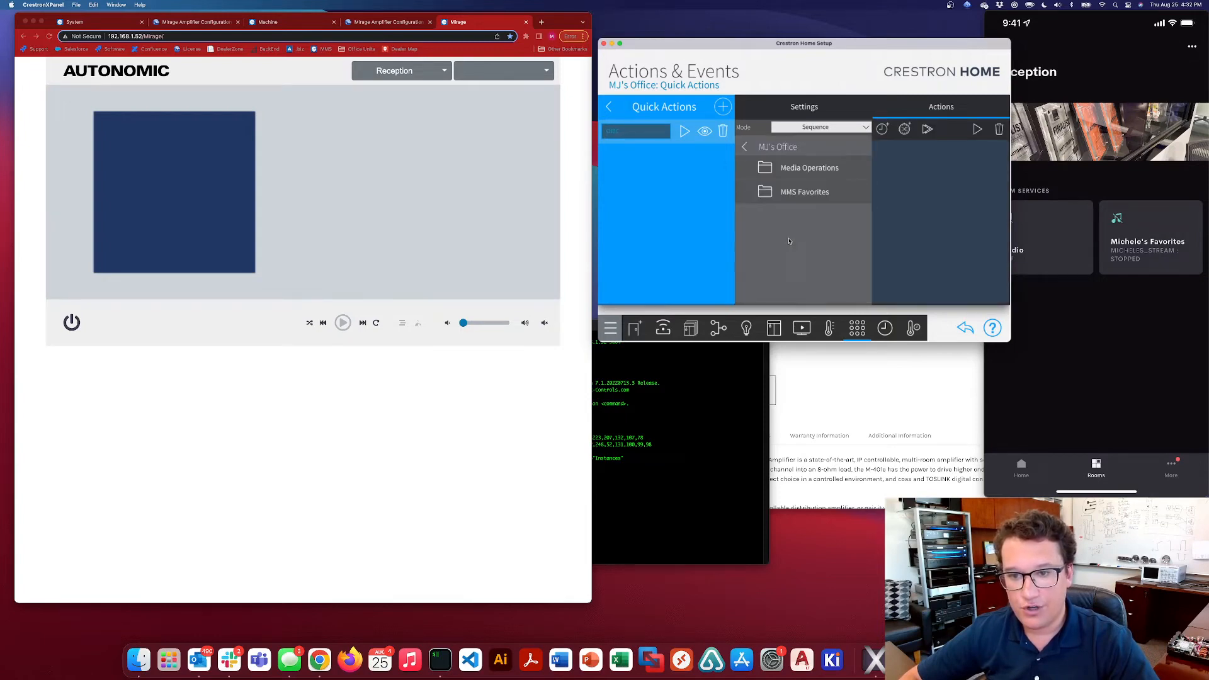
click(800, 194)
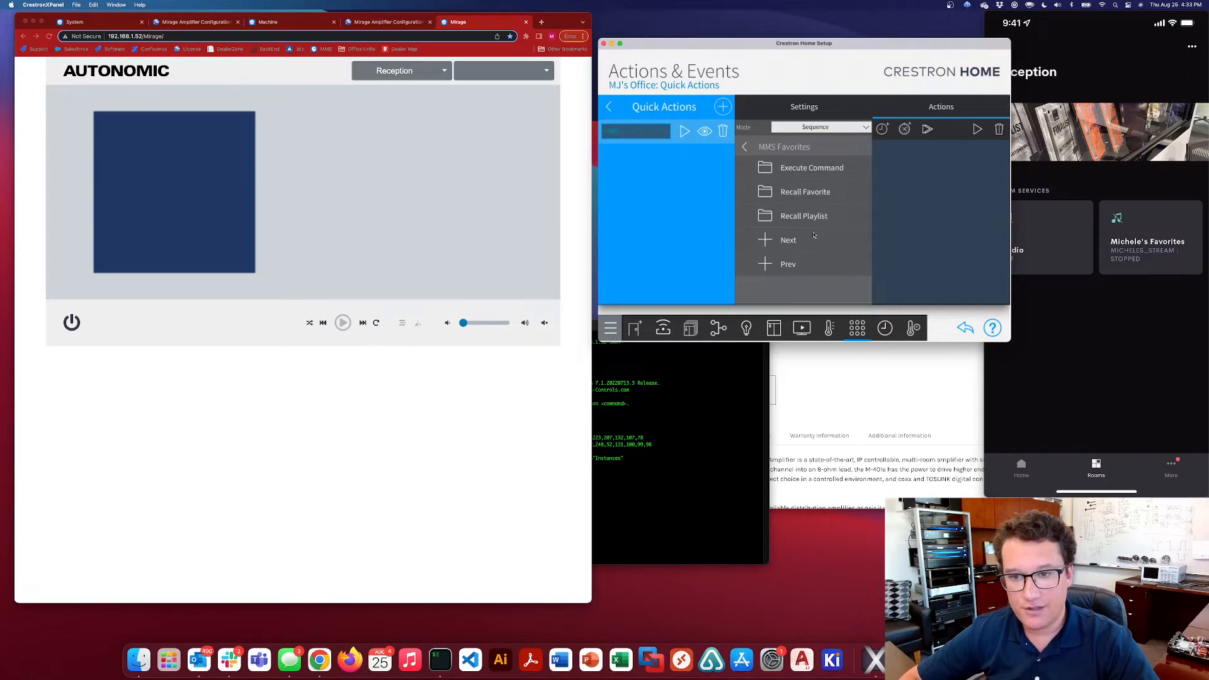
click(806, 193)
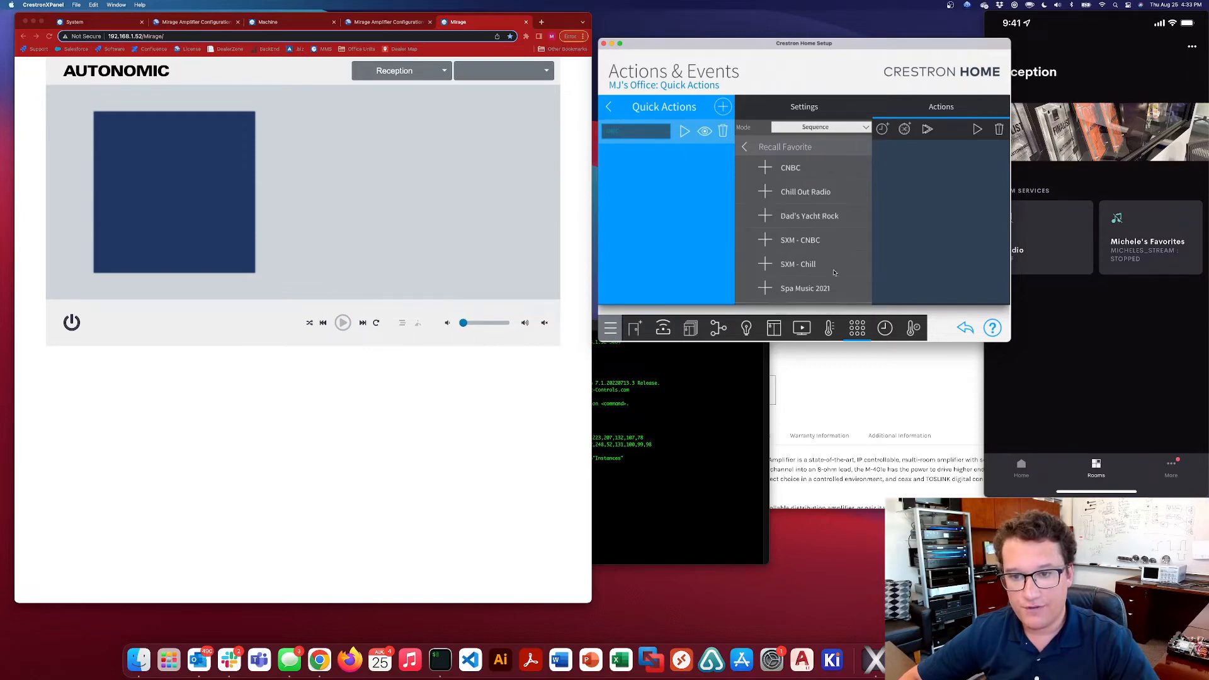
drag(793, 248, 766, 192)
click(765, 191)
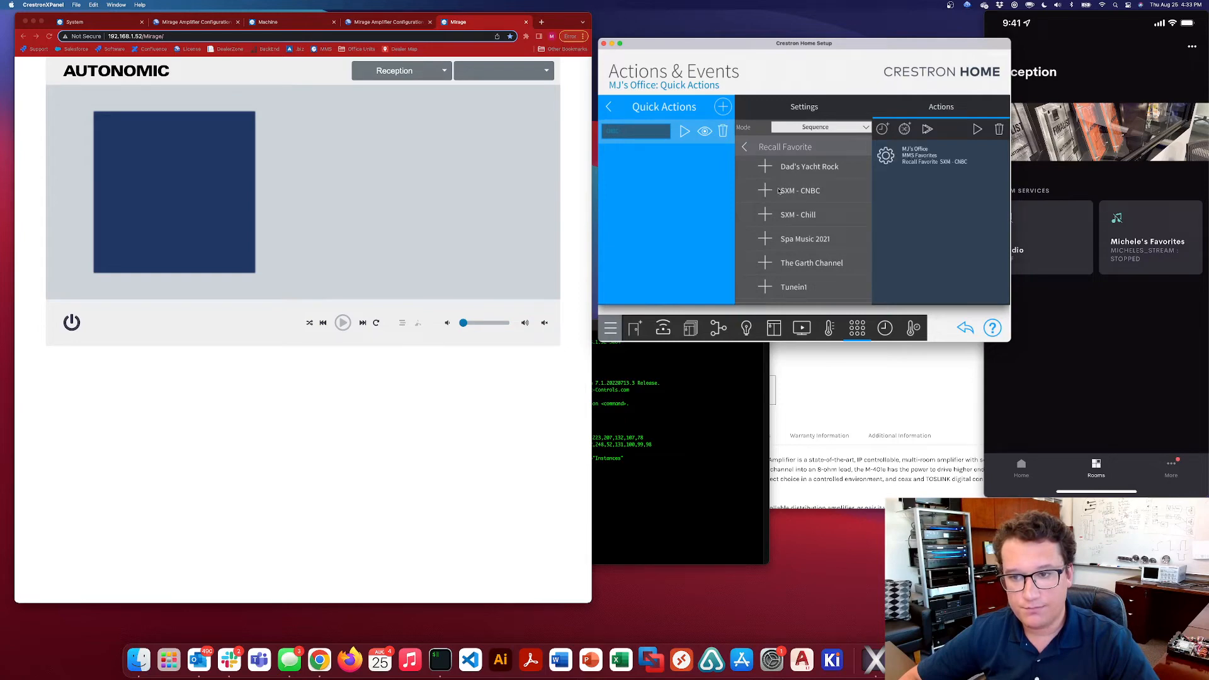
Add Route with source MJ's SiriusXM Internet Radio and Room On to the CNBC sequence from MJ's Office Media Operations
click(745, 147)
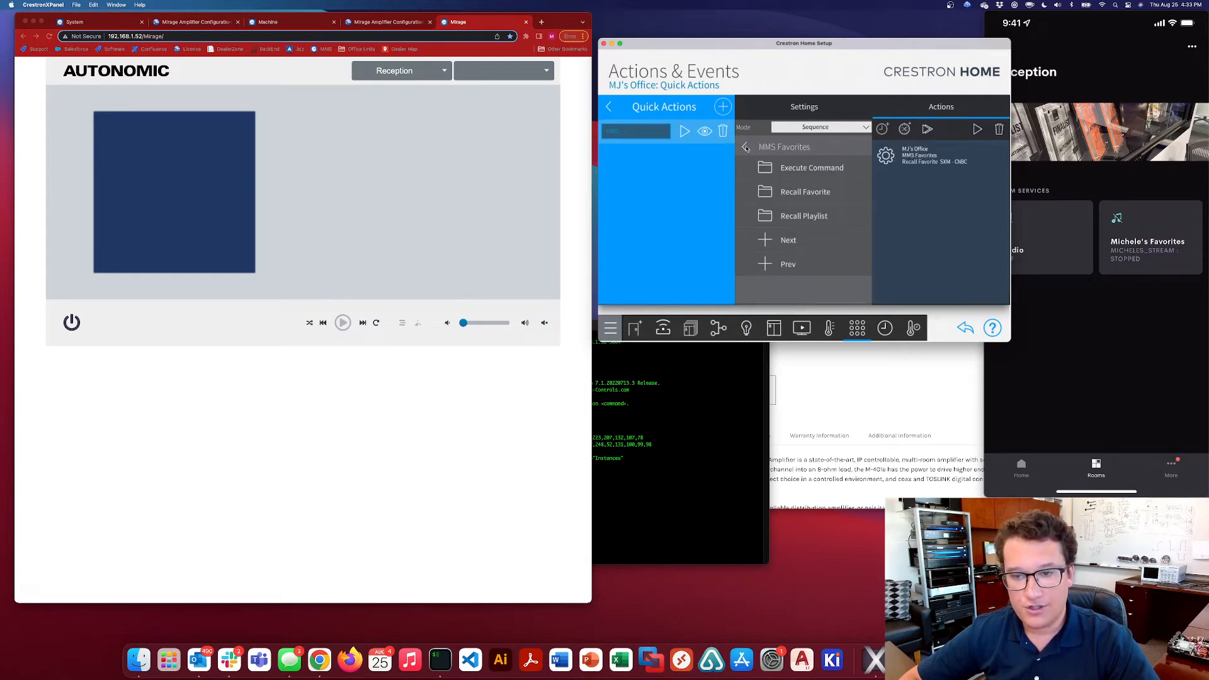
click(745, 147)
click(803, 169)
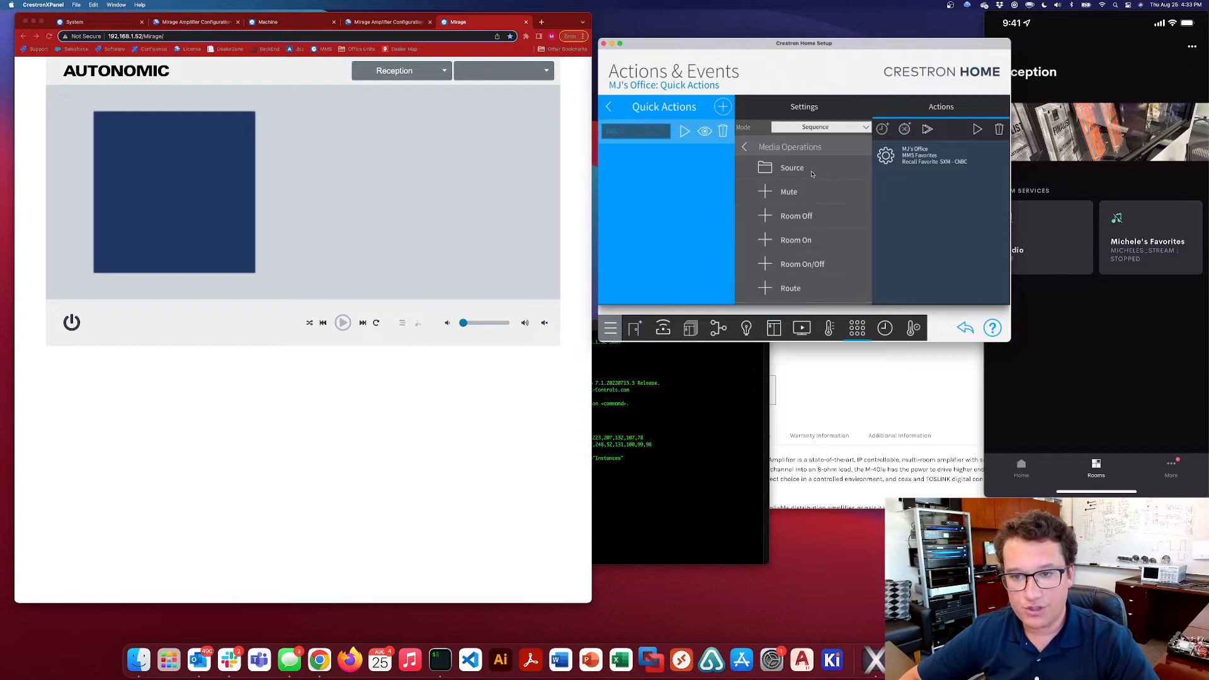
scroll(804, 263, down, 4)
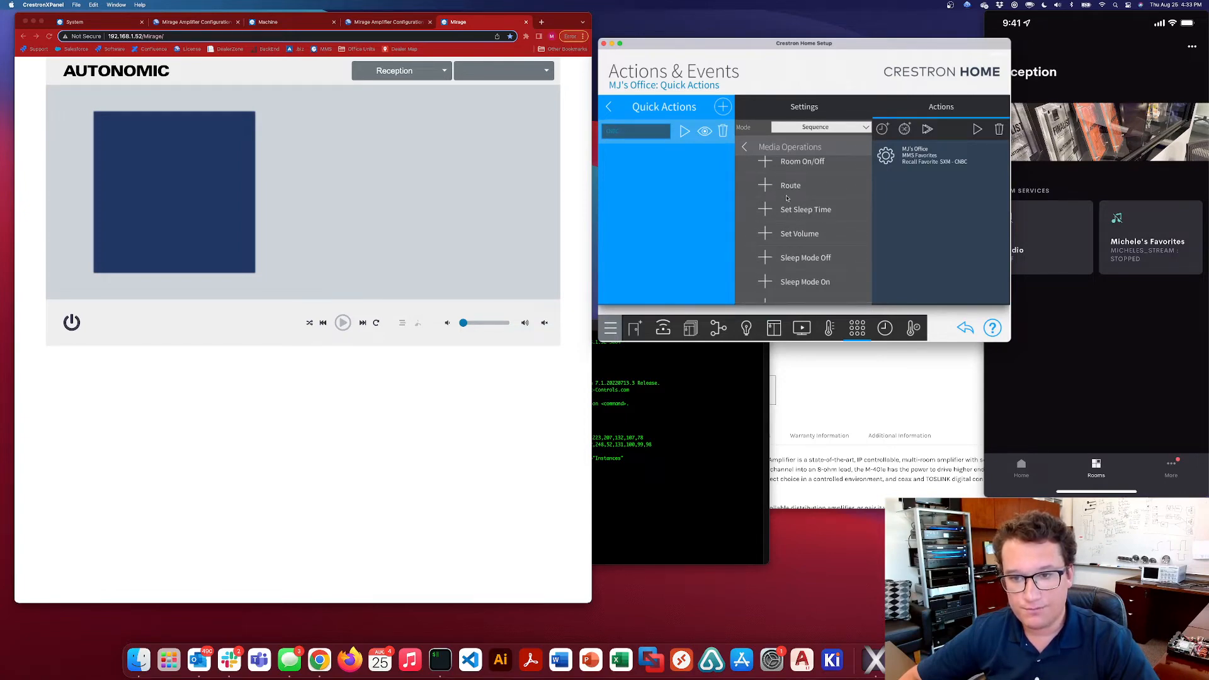
click(787, 196)
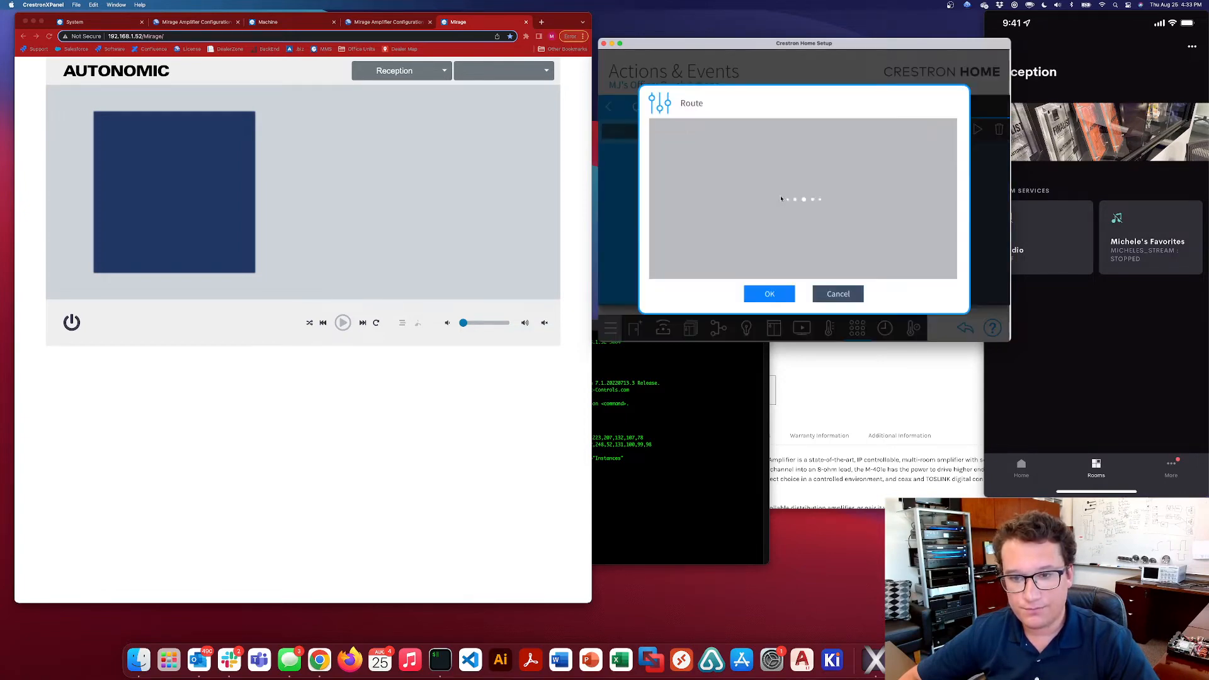
click(944, 131)
scroll(812, 227, down, 10)
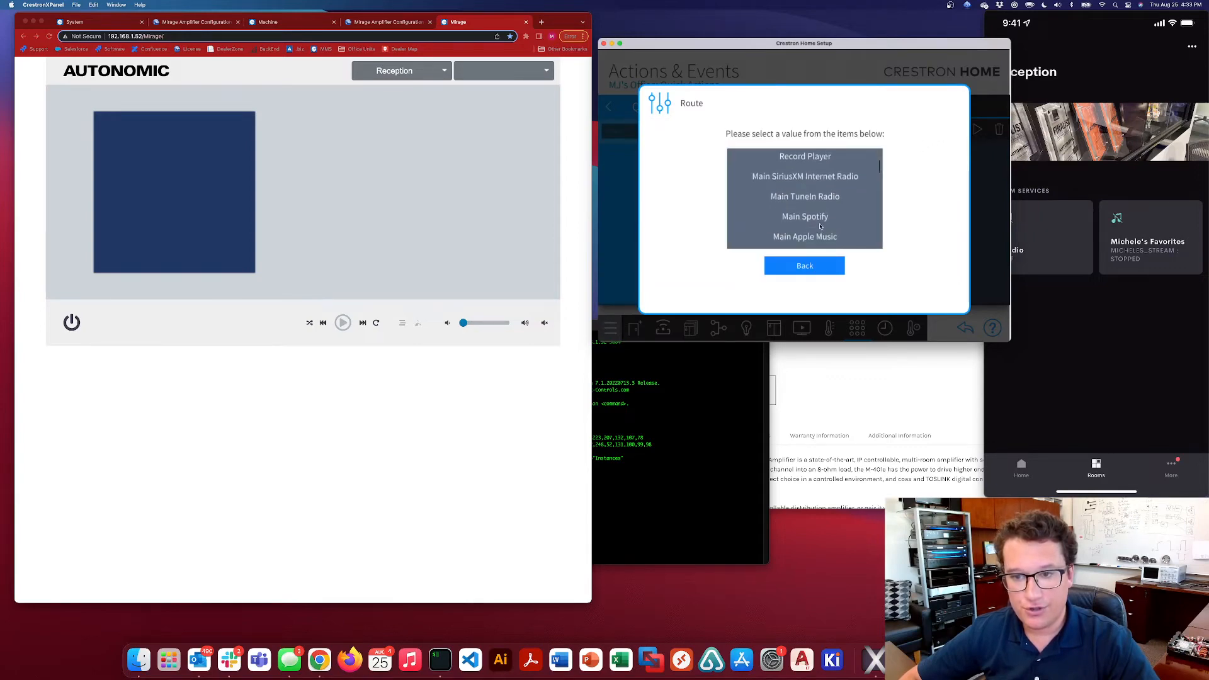
scroll(818, 208, down, 8)
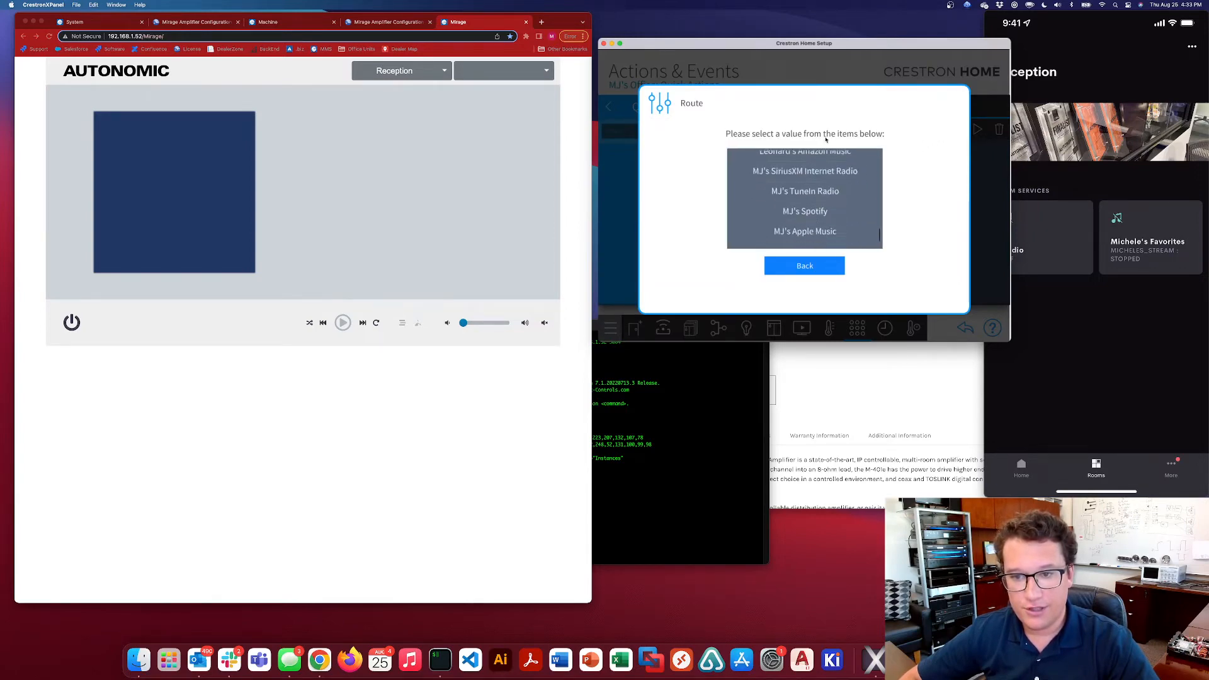
scroll(817, 195, up, 3)
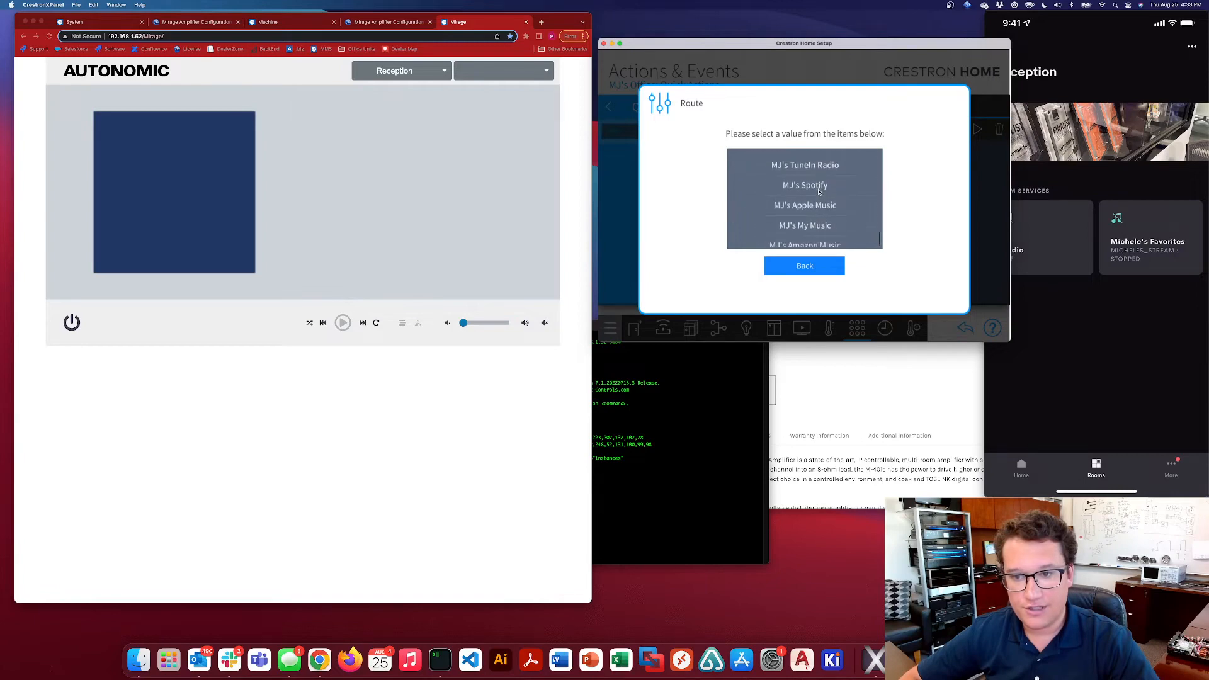
click(806, 172)
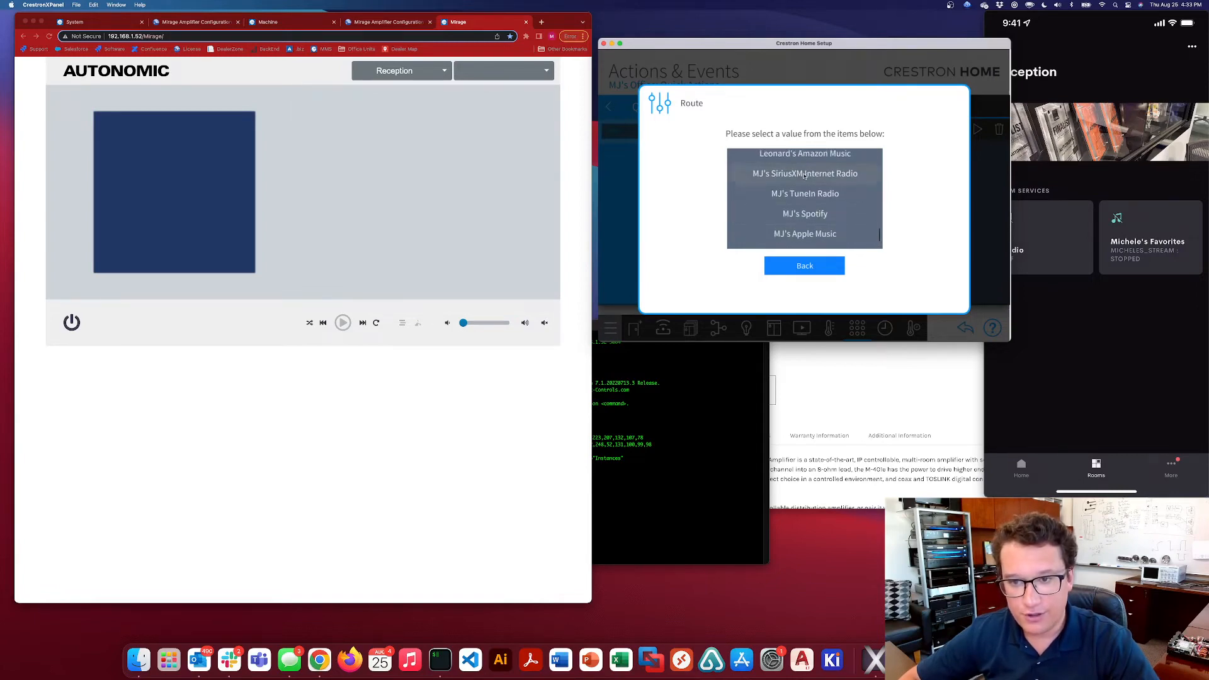
click(770, 295)
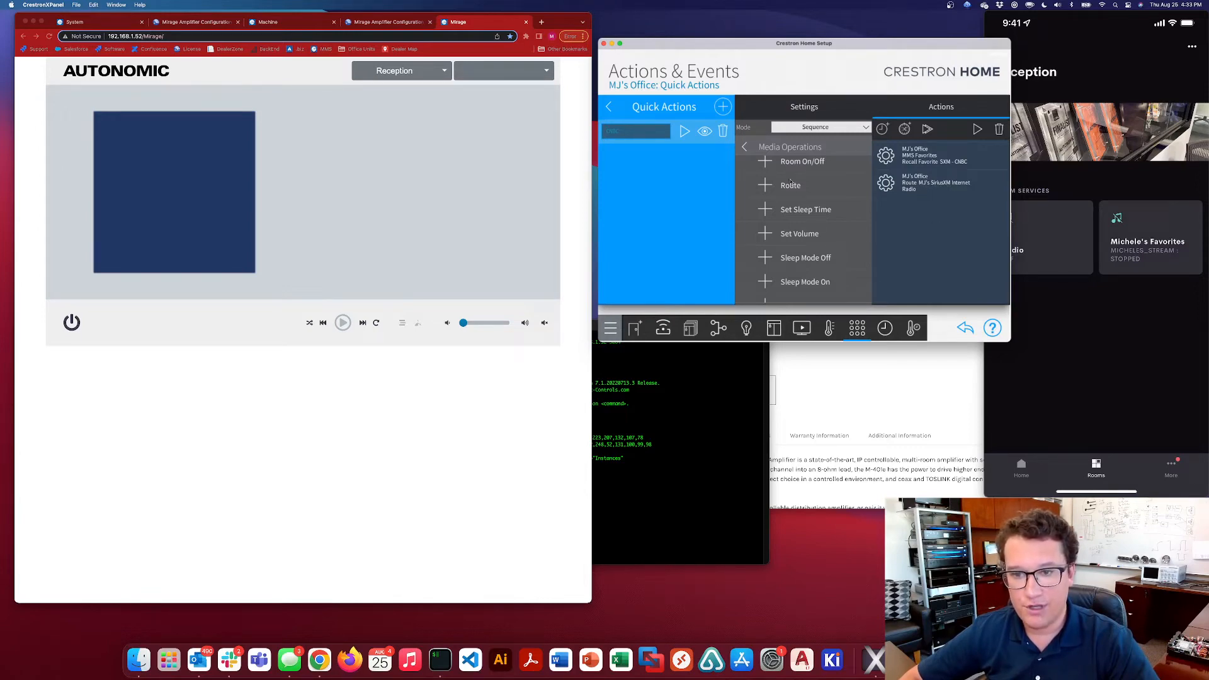
scroll(790, 182, up, 2)
click(768, 187)
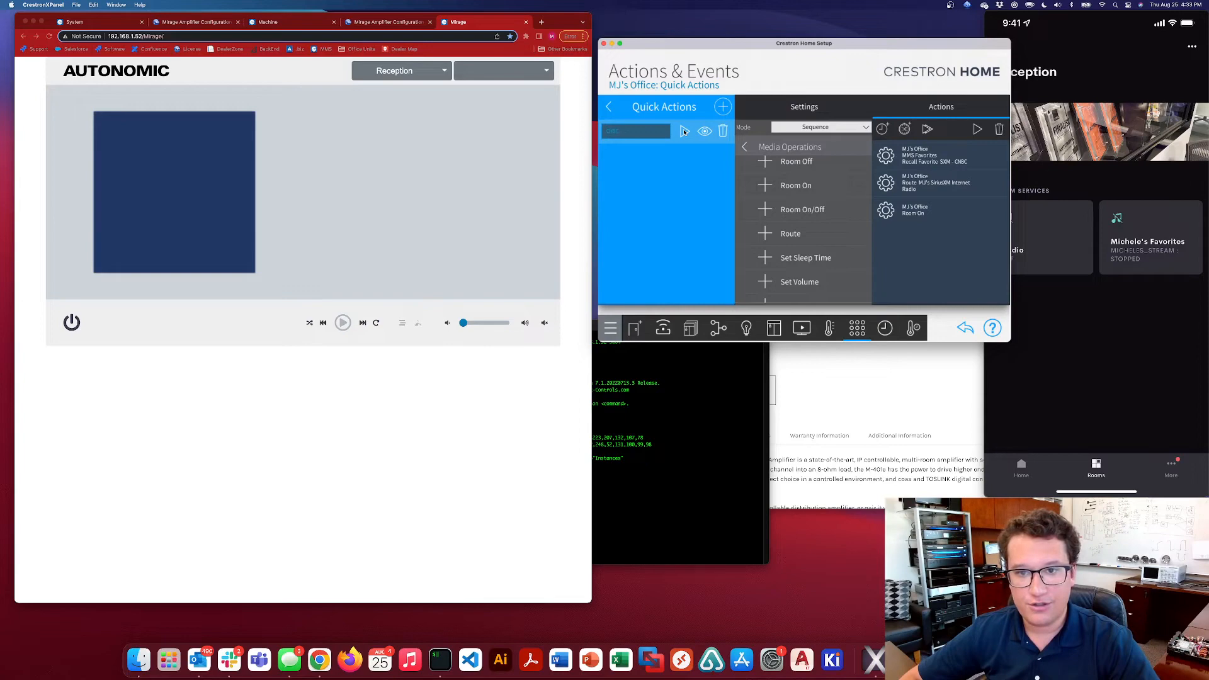
Switch the Mirage web player to the MJs Office zone to check its playback, and dismiss the device notice in Crestron Home Setup
click(447, 82)
click(444, 71)
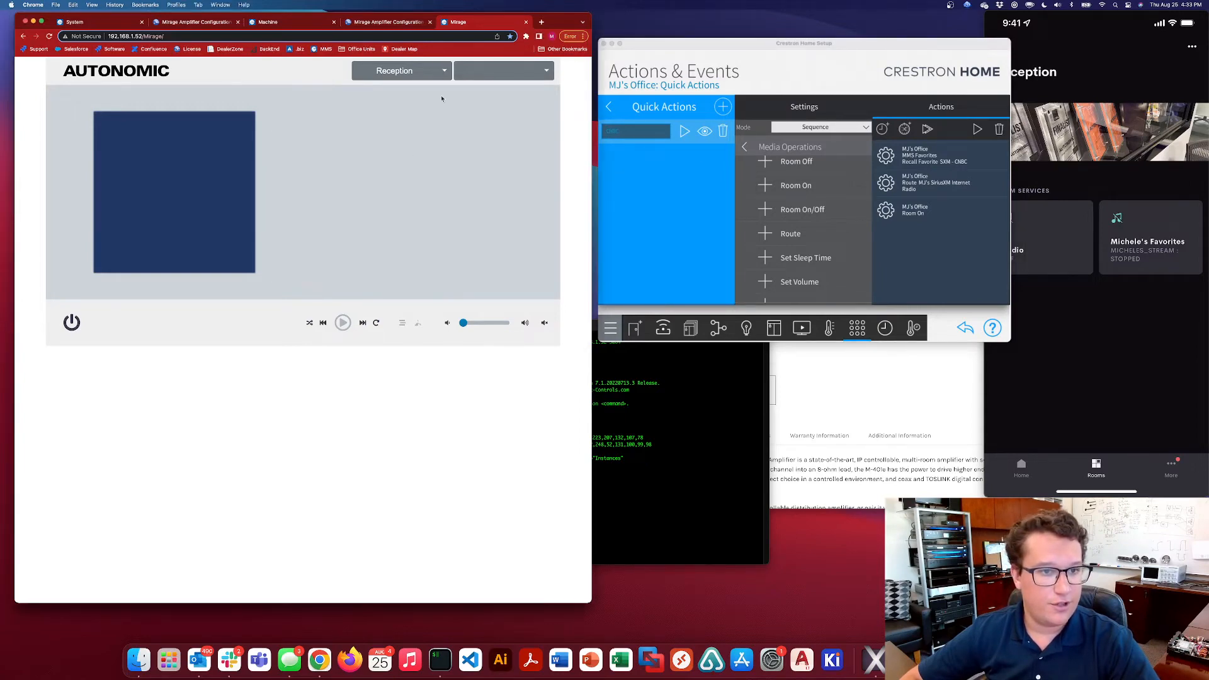
click(444, 70)
scroll(405, 176, down, 1)
click(395, 192)
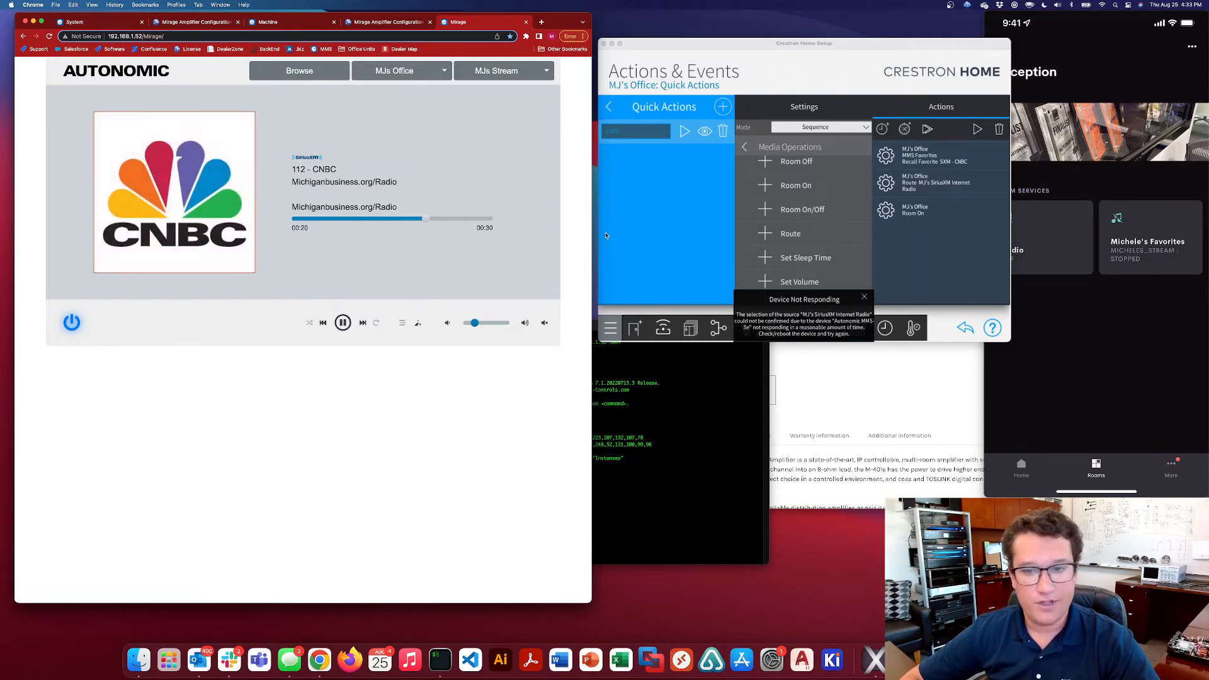
click(866, 298)
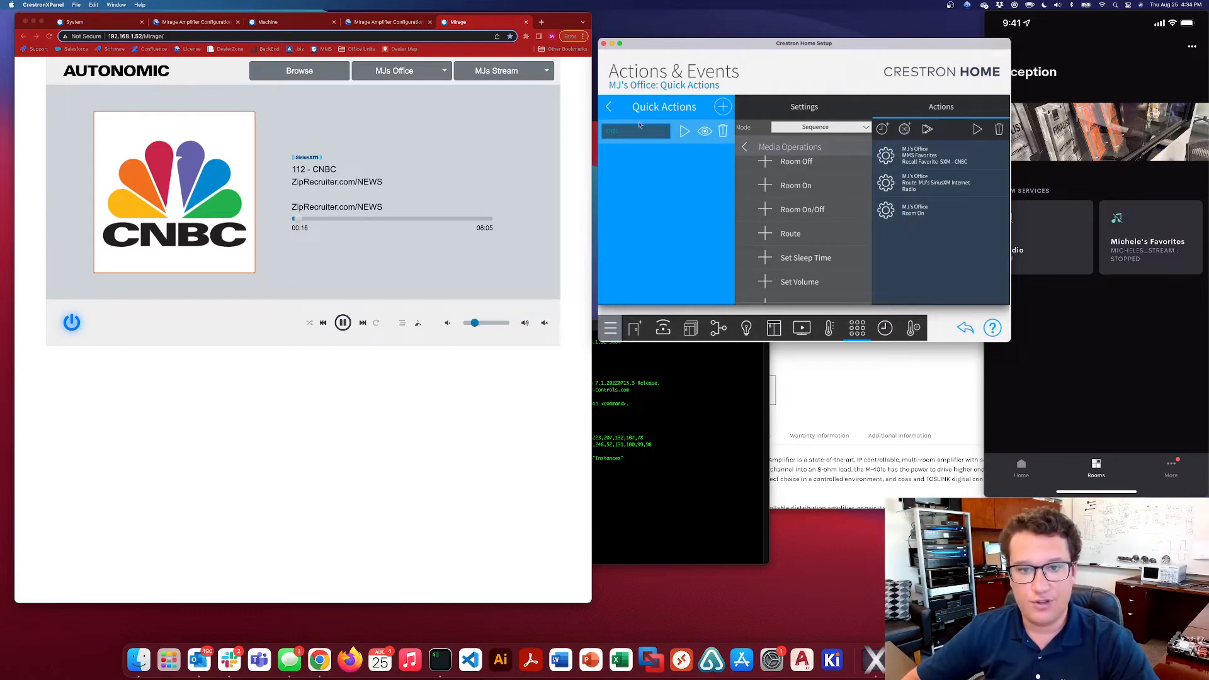
click(610, 109)
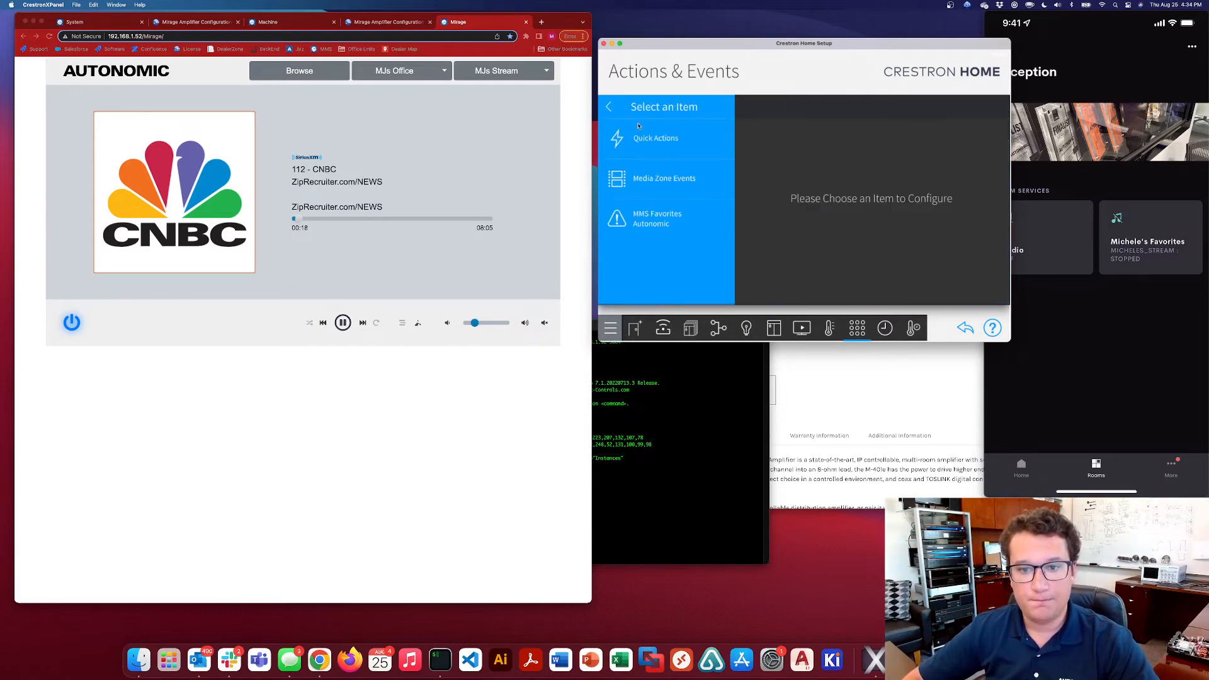
click(608, 106)
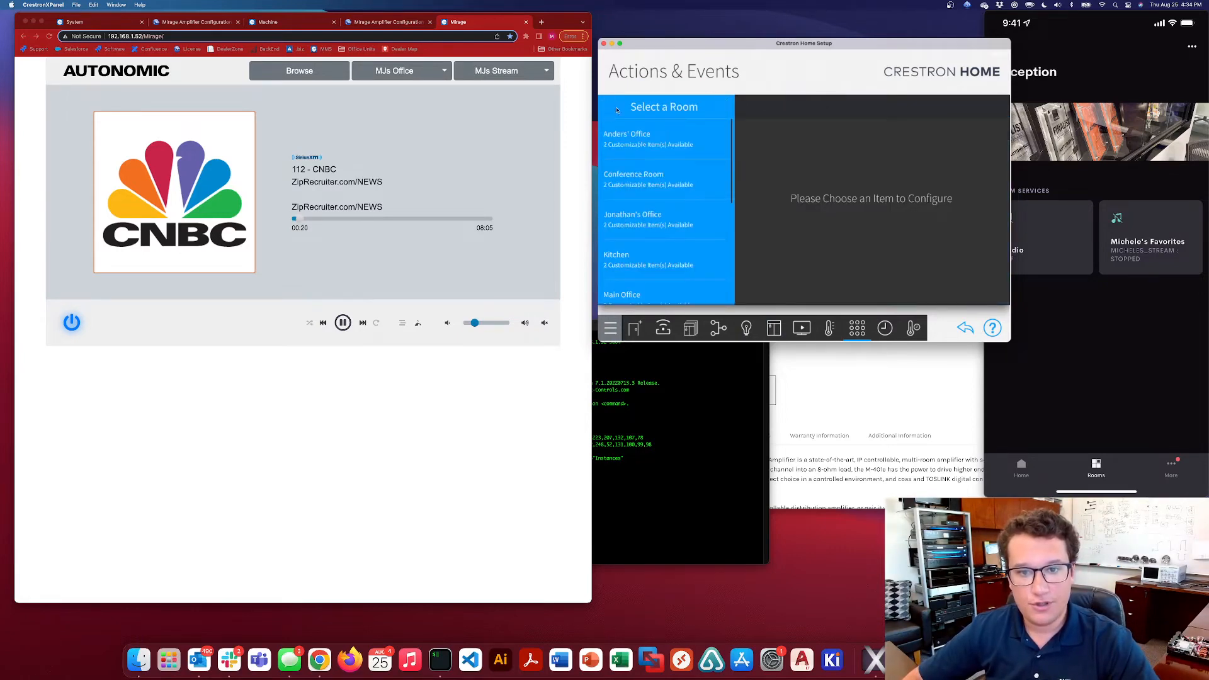
scroll(670, 134, down, 3)
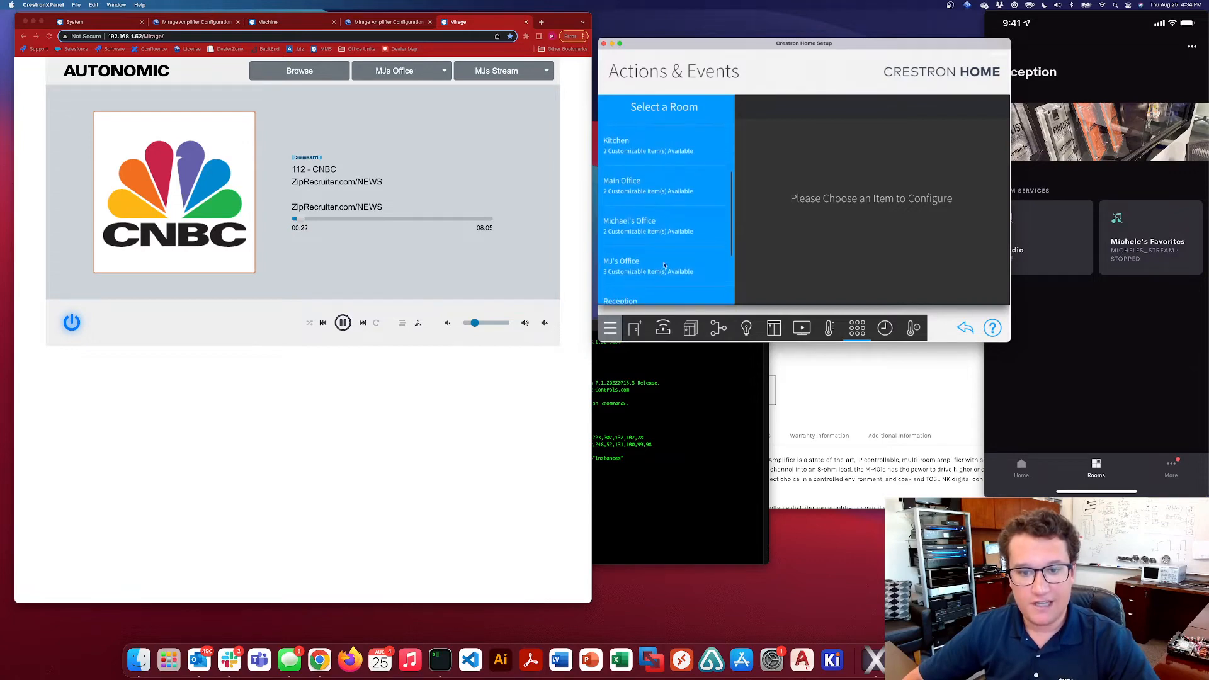
scroll(648, 271, down, 3)
click(647, 280)
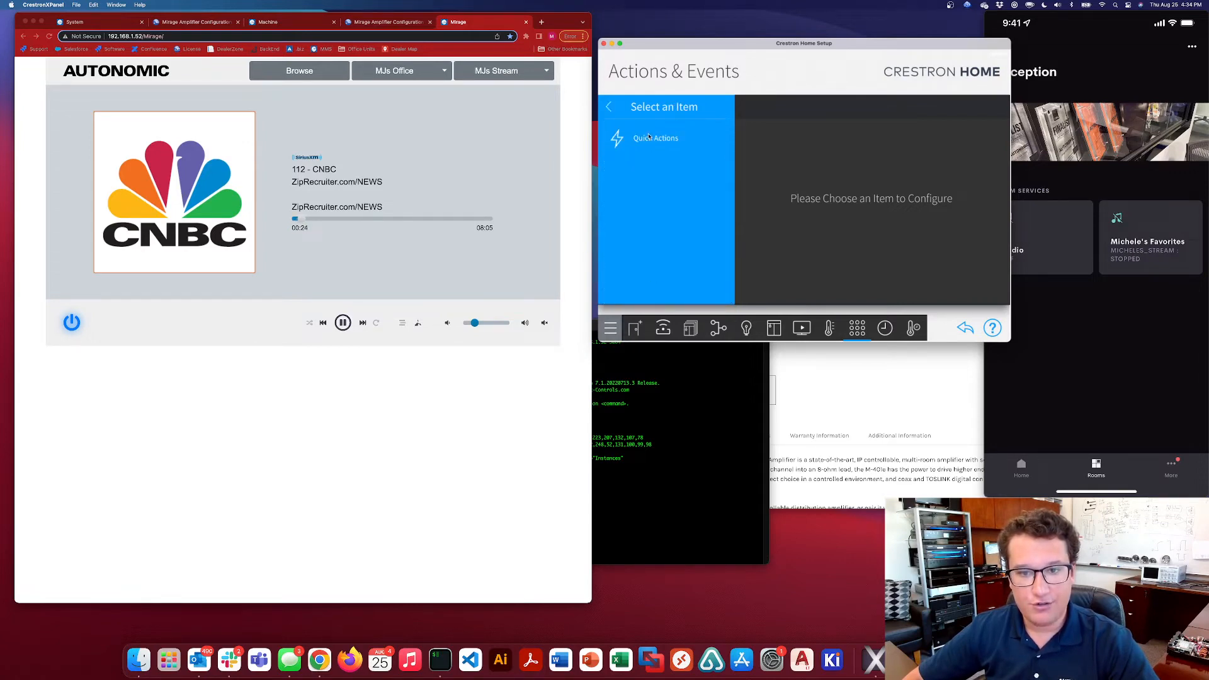
click(608, 107)
Open the installer settings of the MMS Commands device in the Tech Closet under Pair Devices
click(672, 328)
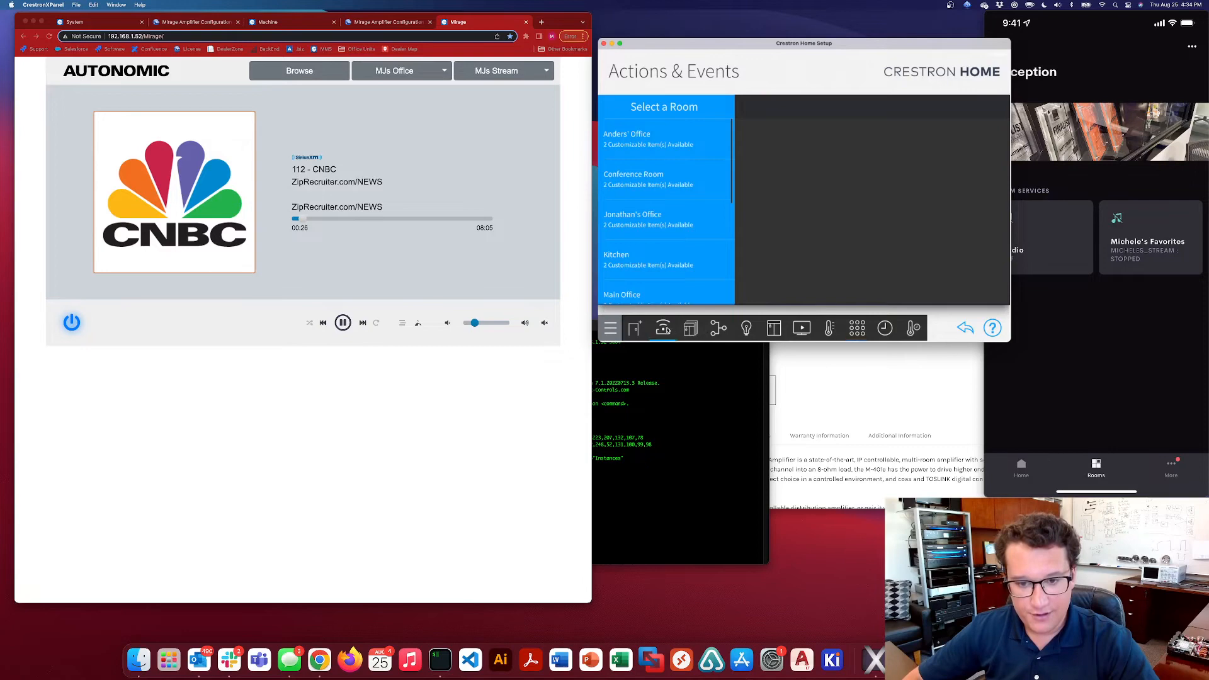
click(815, 108)
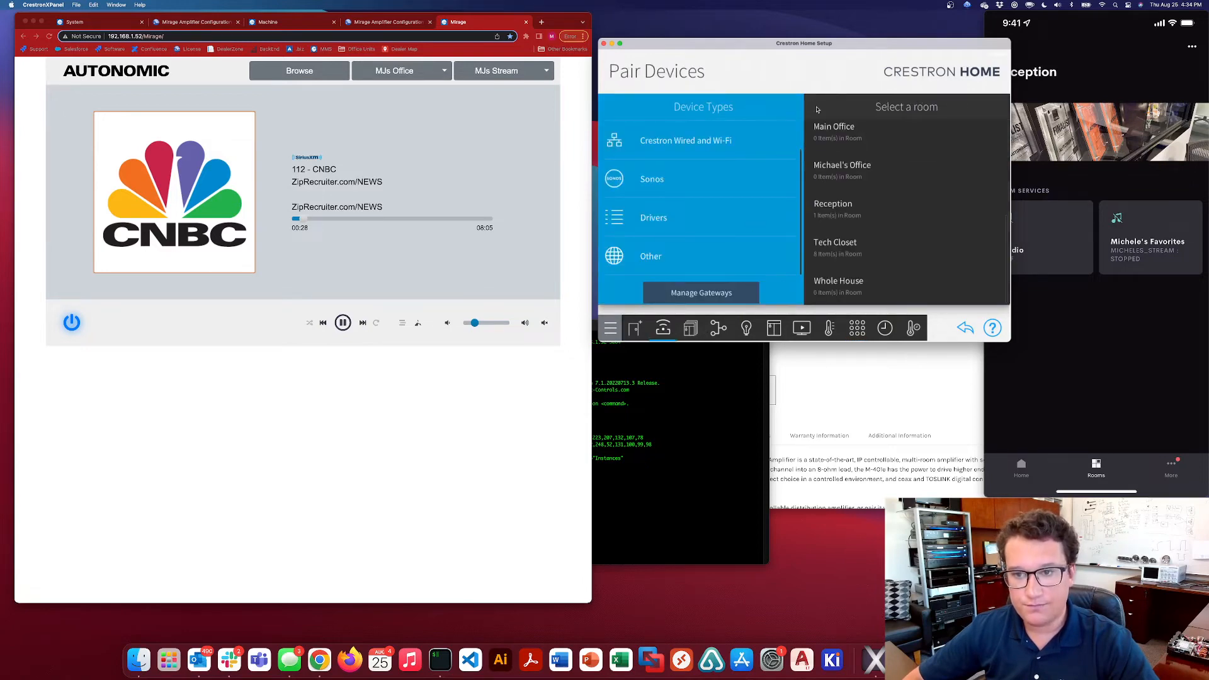
click(884, 245)
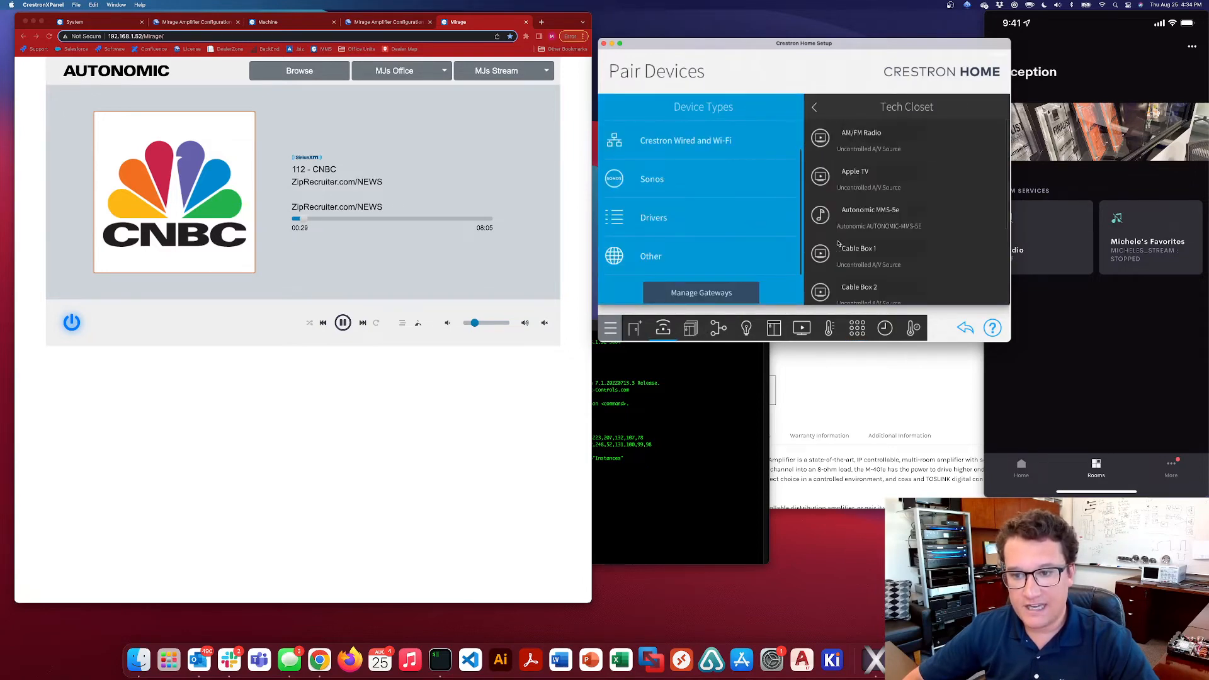
click(909, 257)
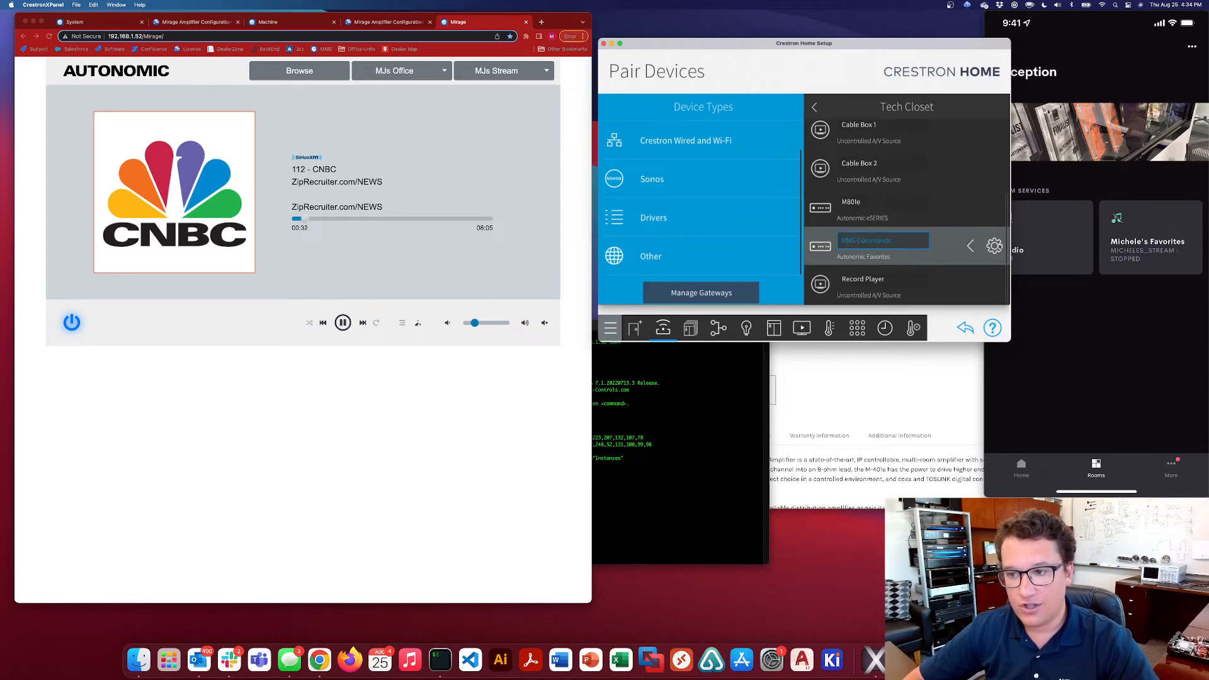
click(994, 246)
click(815, 112)
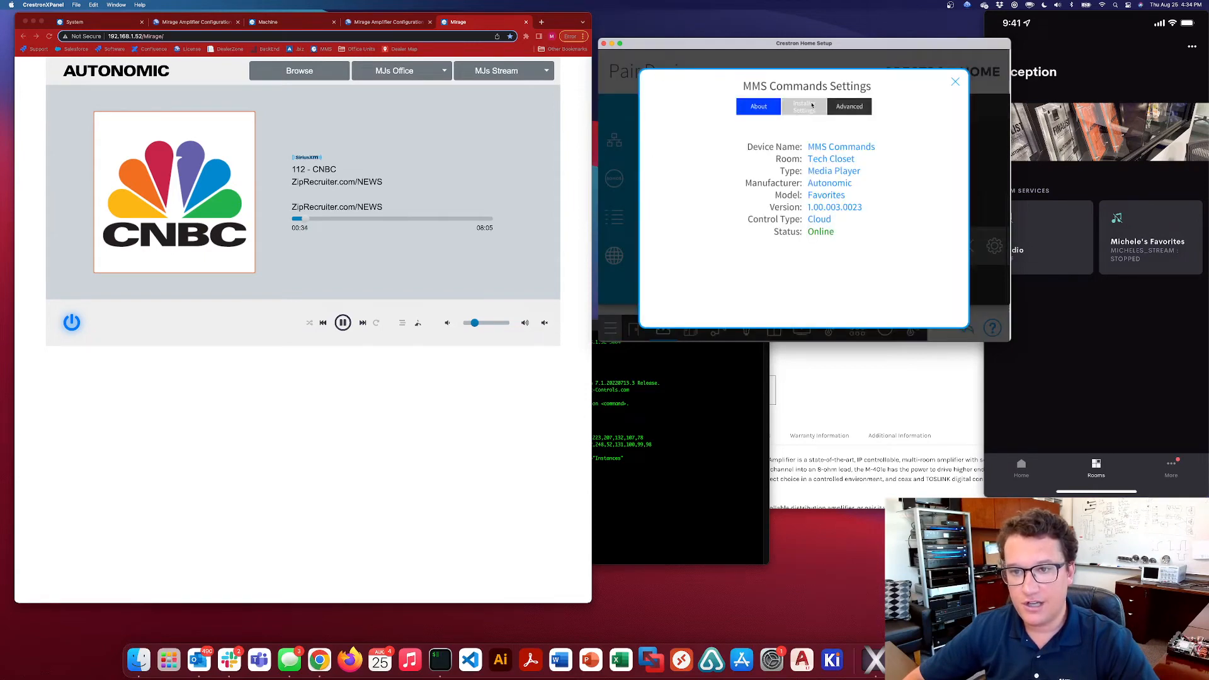
Review the MMS IP Address and MMS Specific Player fields of MMS Commands and toggle Show on Room Screen
scroll(809, 247, down, 5)
scroll(818, 208, up, 5)
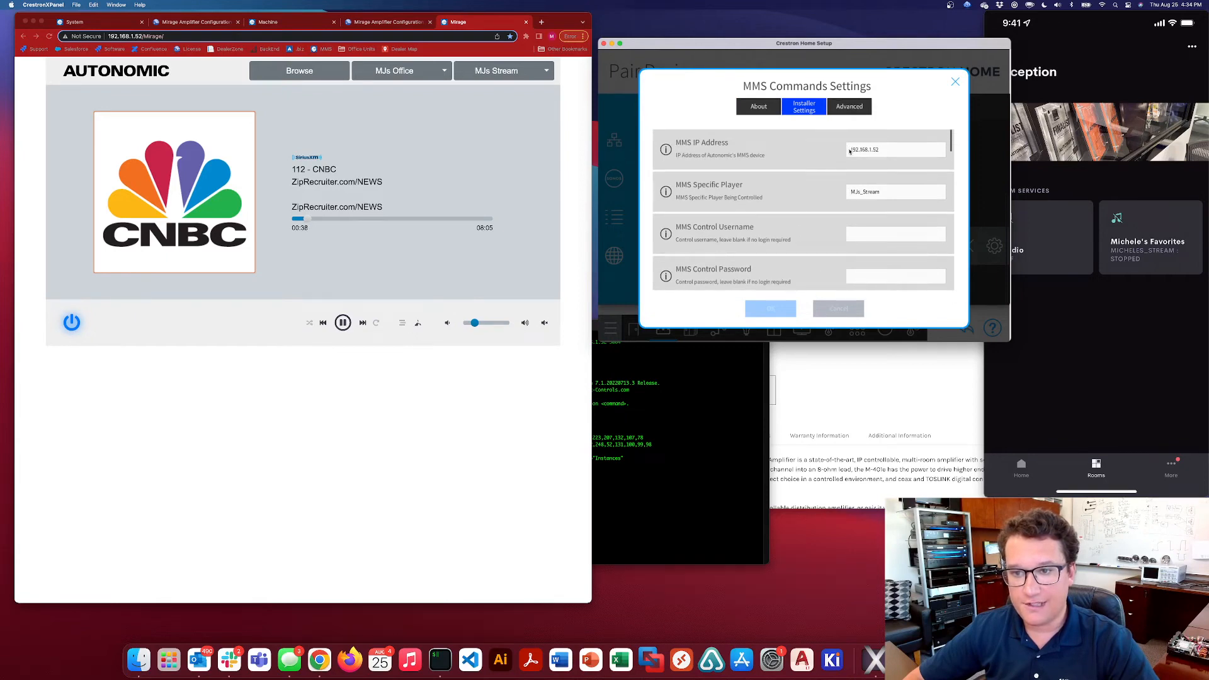
drag(850, 150, 892, 154)
drag(884, 195, 839, 191)
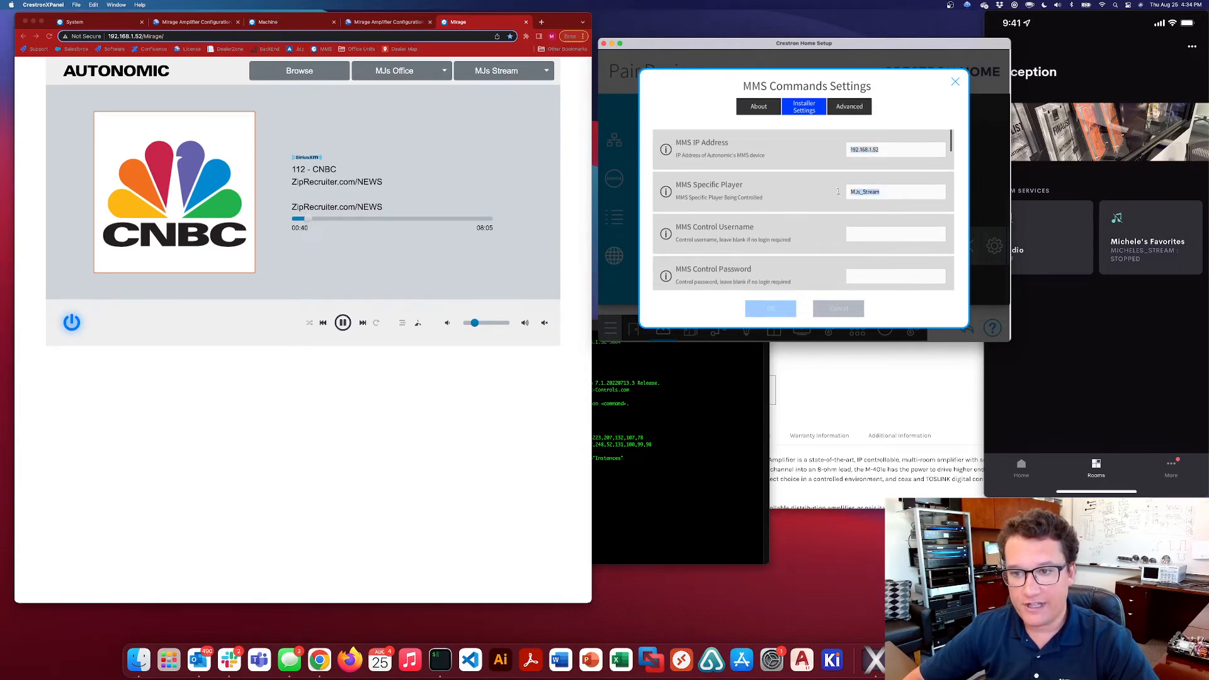
scroll(809, 225, down, 5)
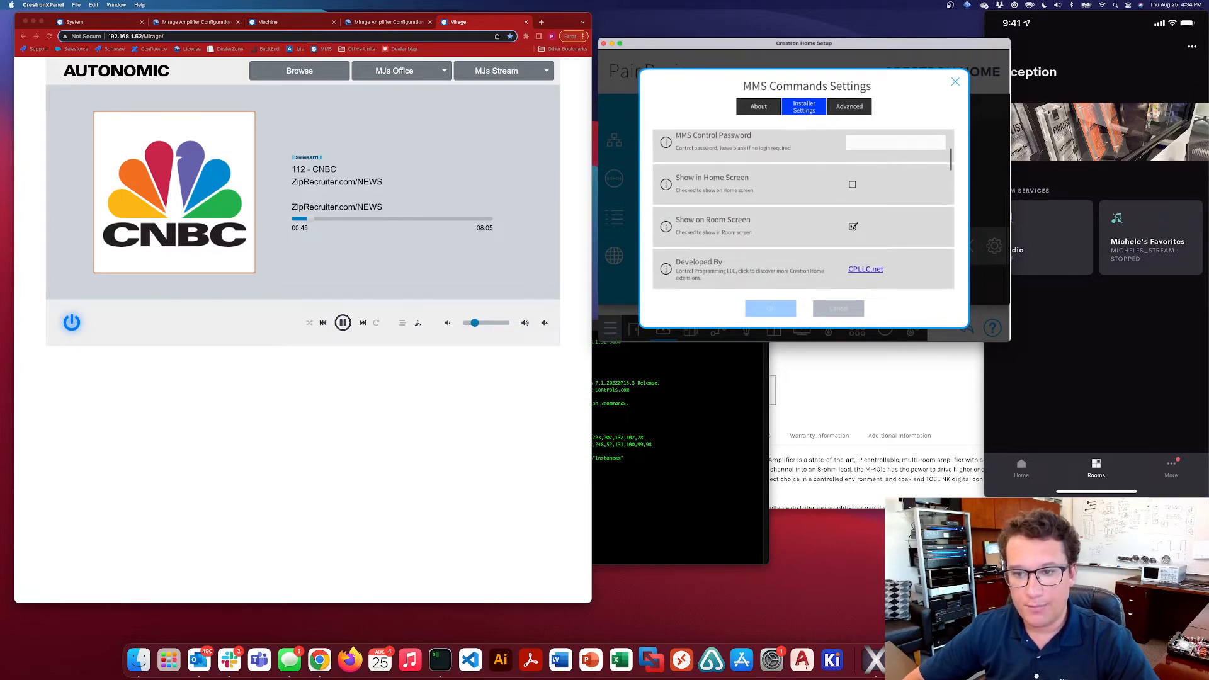
click(853, 227)
Examine the descriptor and command string of Custom Command 01 in the MMS Commands installer settings
scroll(888, 236, down, 5)
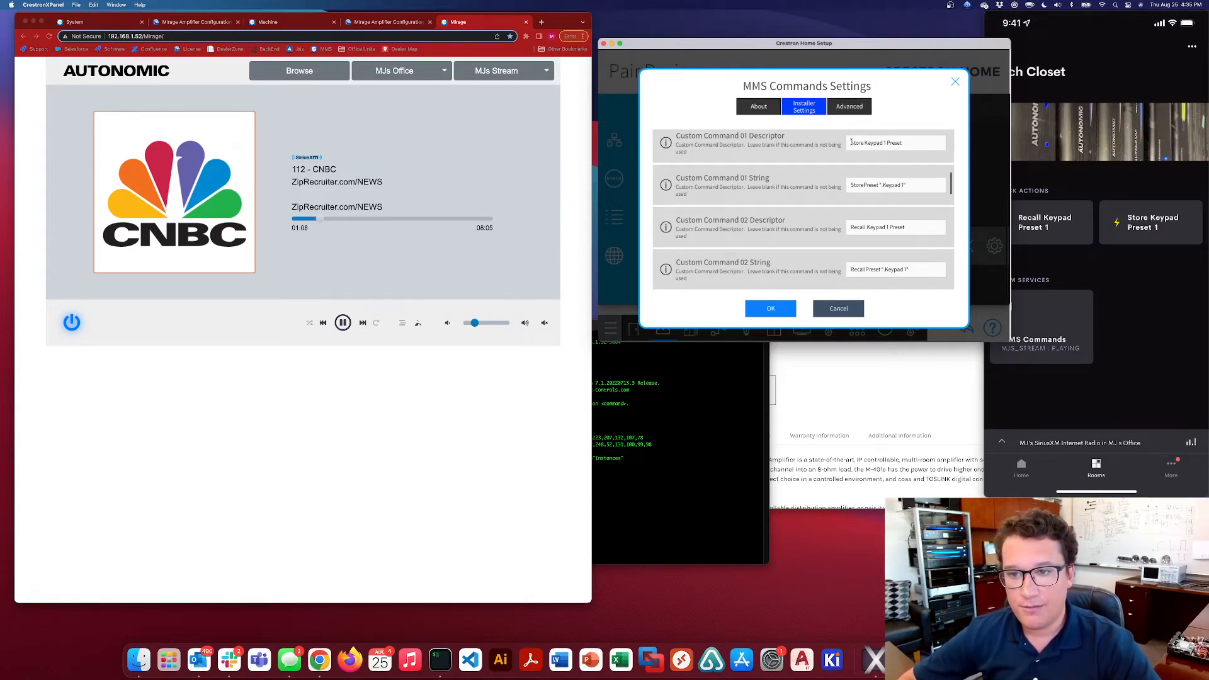
drag(851, 142, 907, 143)
click(915, 143)
drag(913, 184, 854, 183)
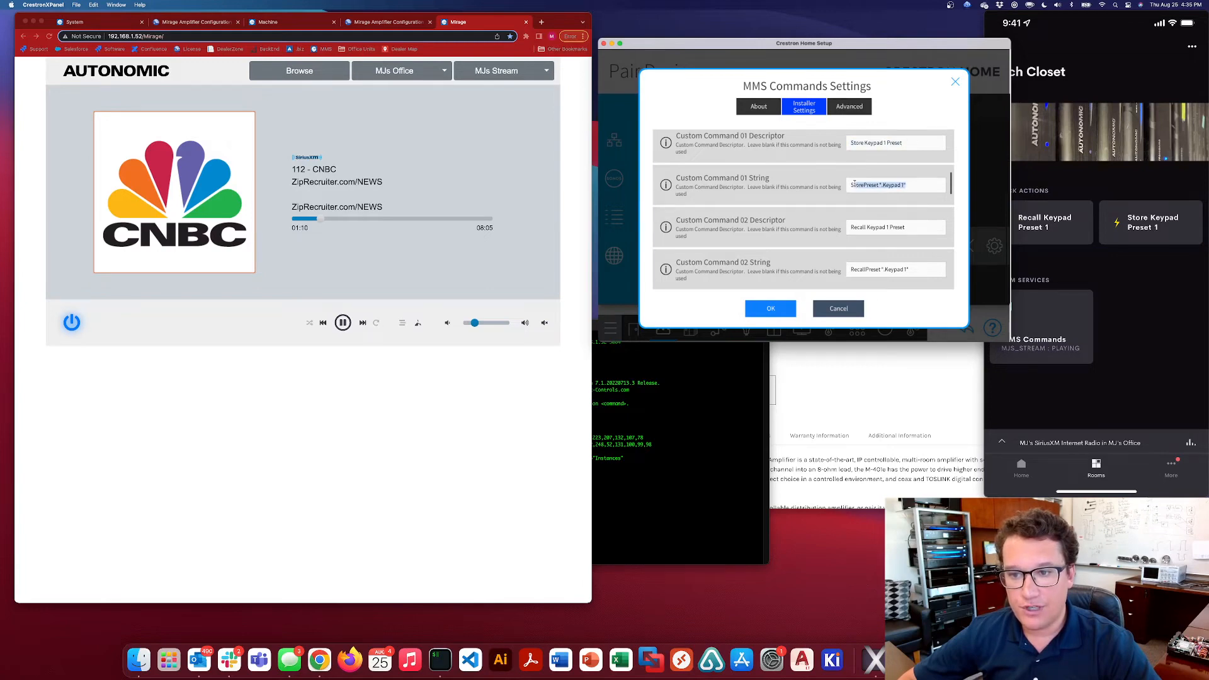
click(851, 185)
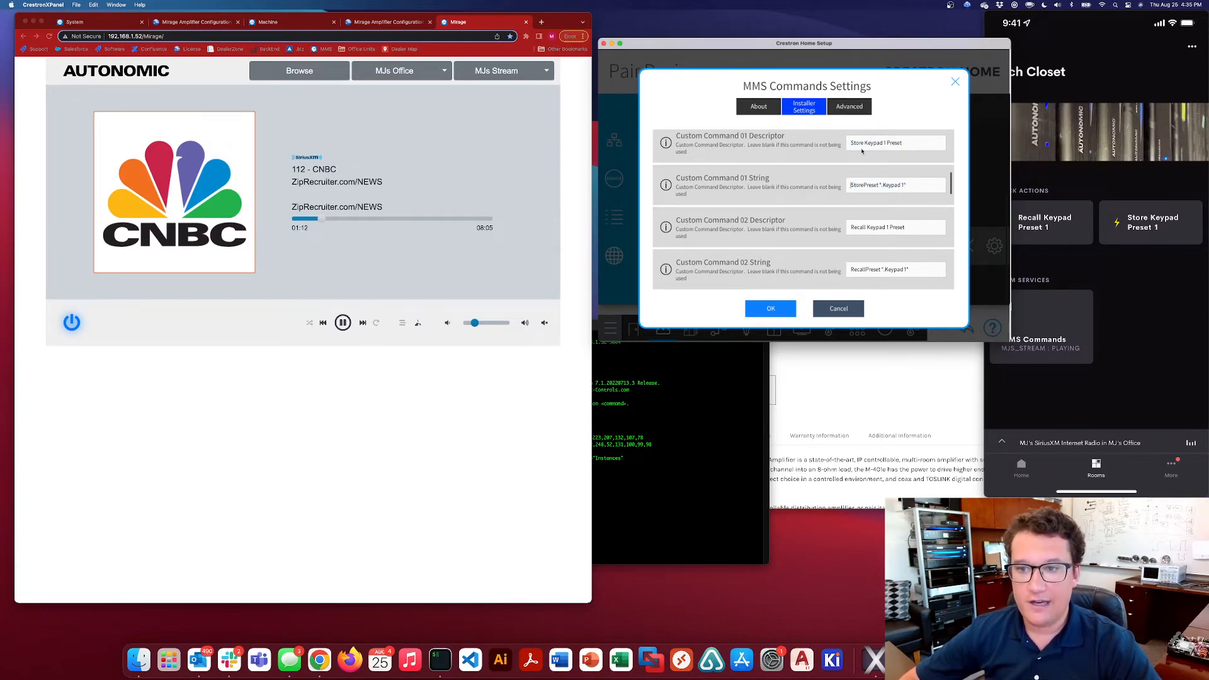
drag(851, 184, 866, 185)
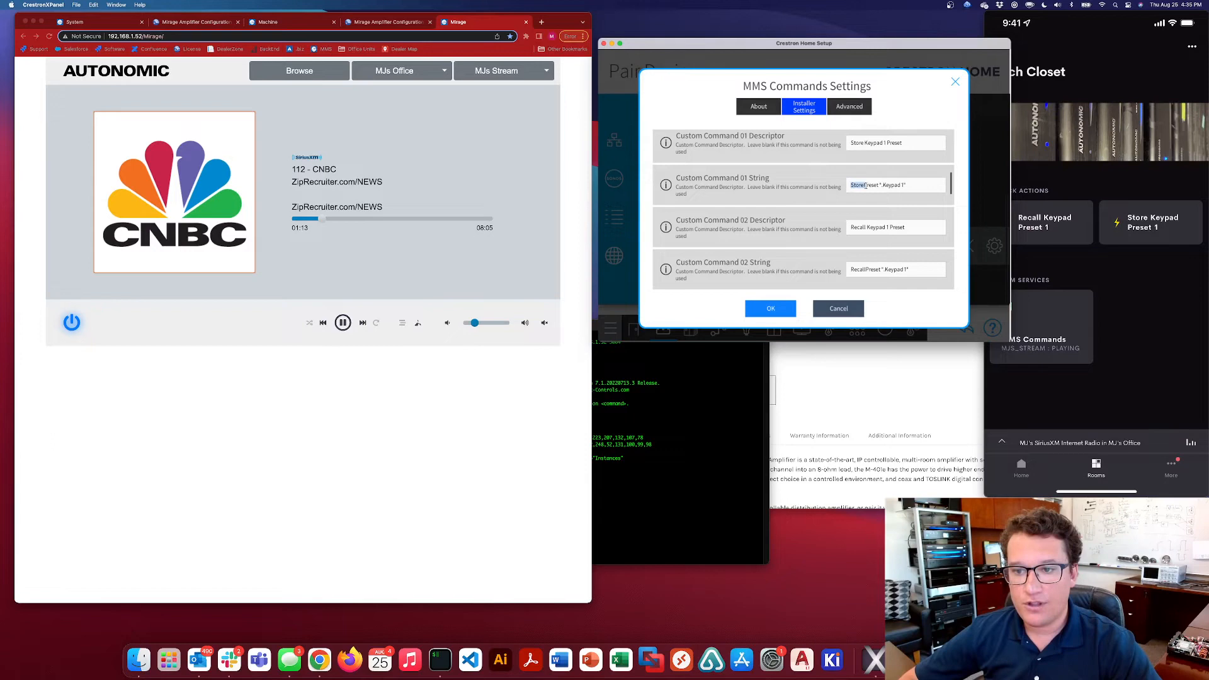
click(905, 190)
Switch to the Confluence support site in Chrome, search for "mms protoc" and open the Autonomic Media Server Control Protocol article
click(608, 459)
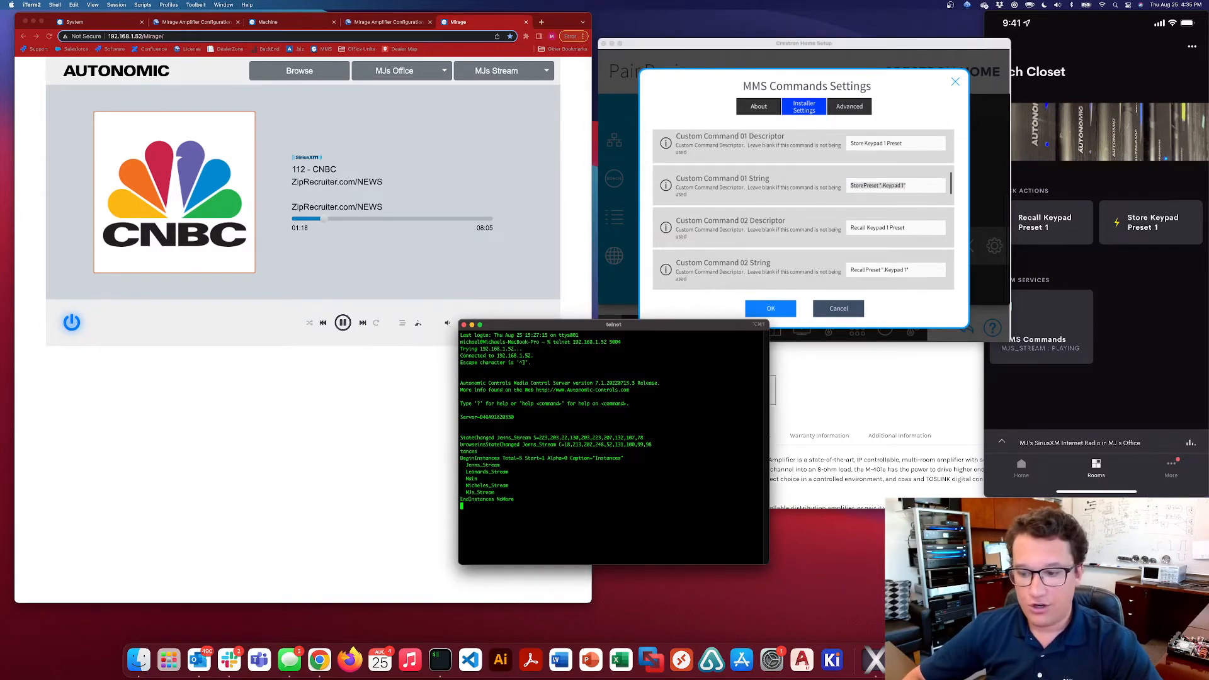
click(1031, 659)
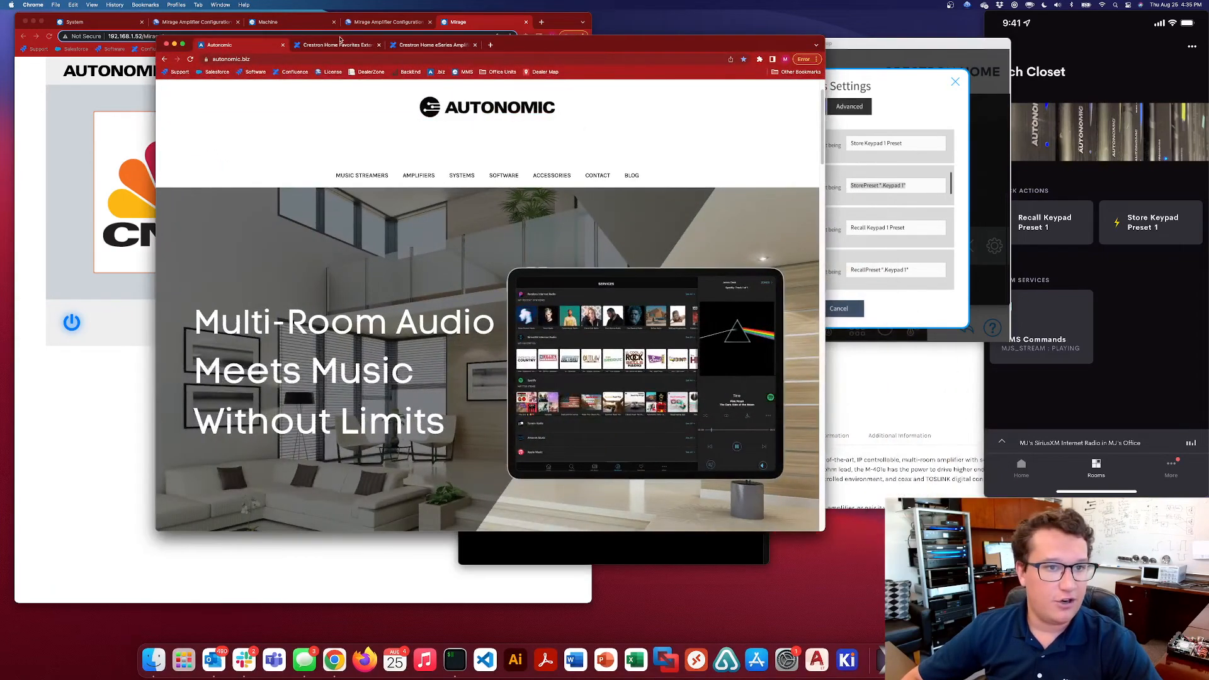
click(481, 44)
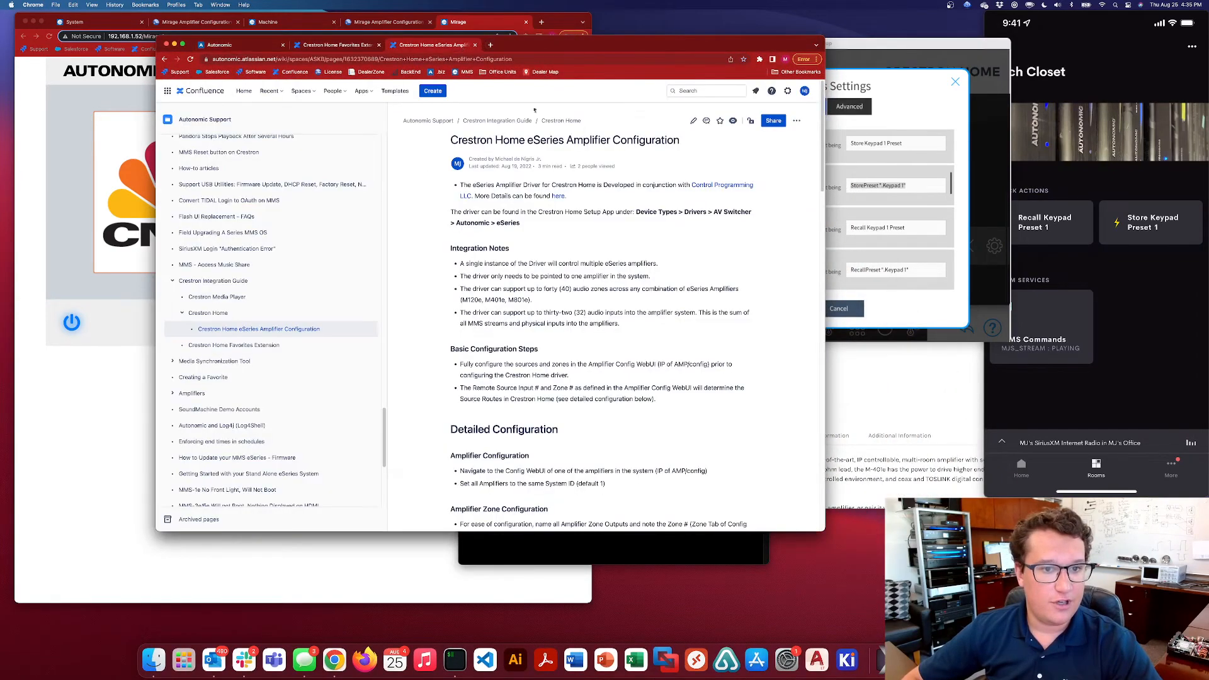
click(674, 92)
text(ms)
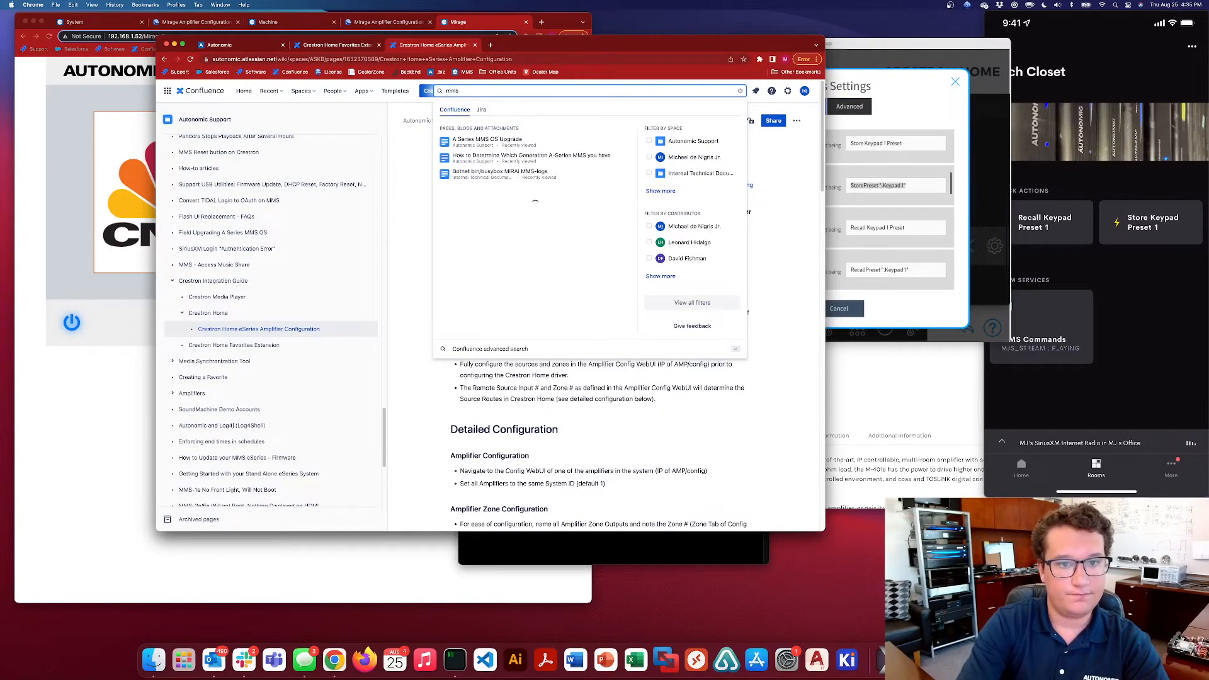
text(s pro)
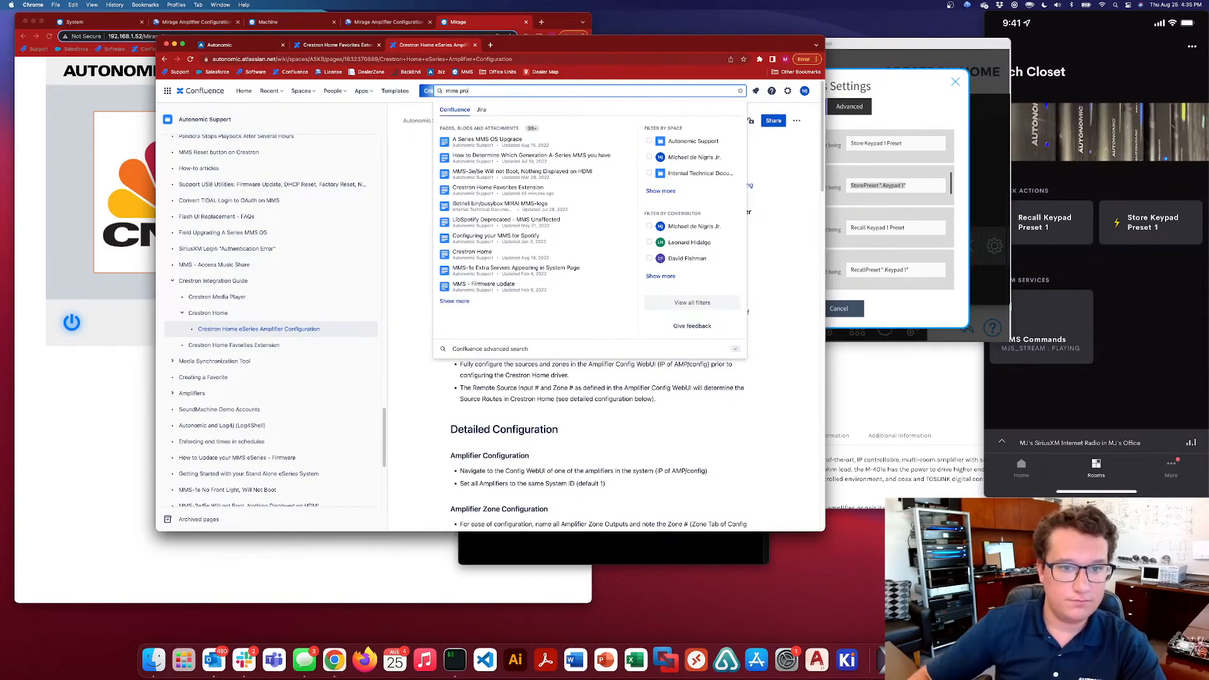
text(l)
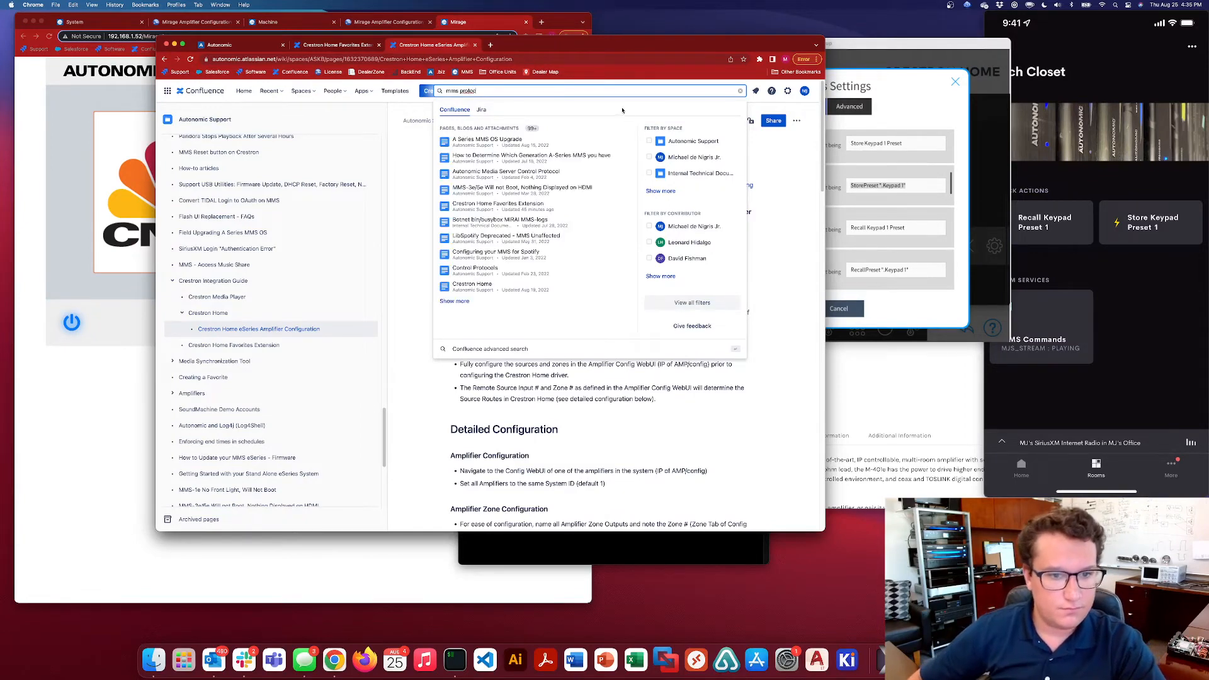
click(547, 174)
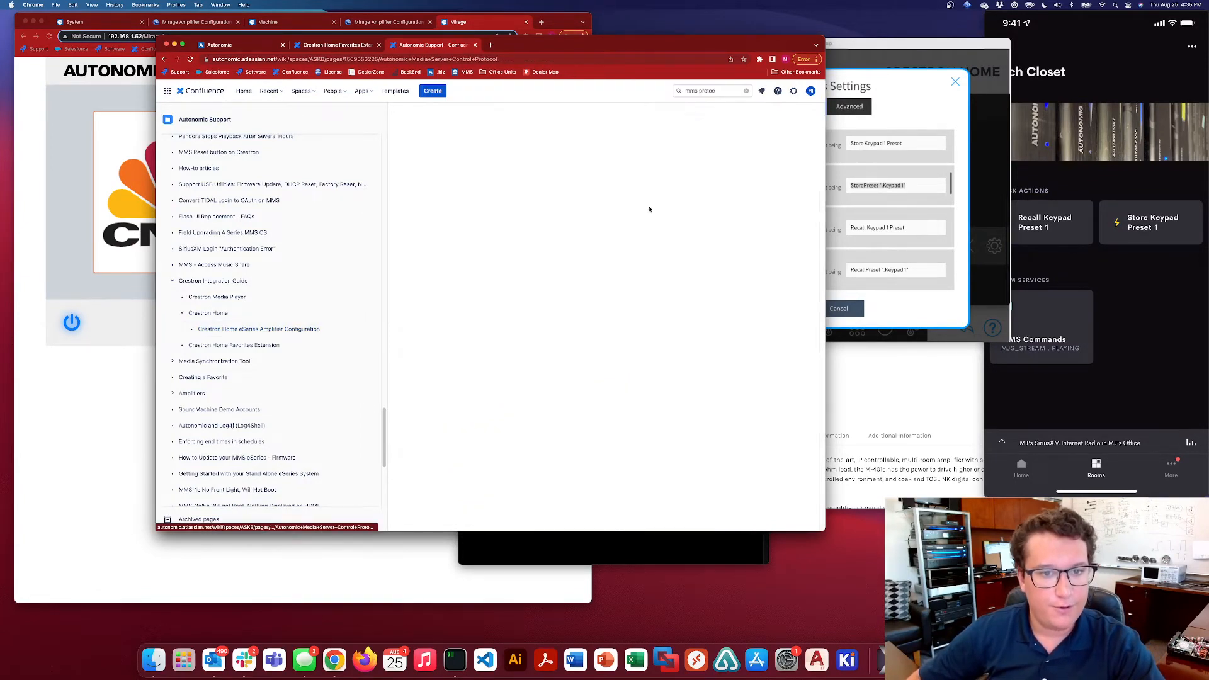
Go to the Presets section of the protocol article and examine the StorePreset and RecallPreset command examples
scroll(582, 217, down, 5)
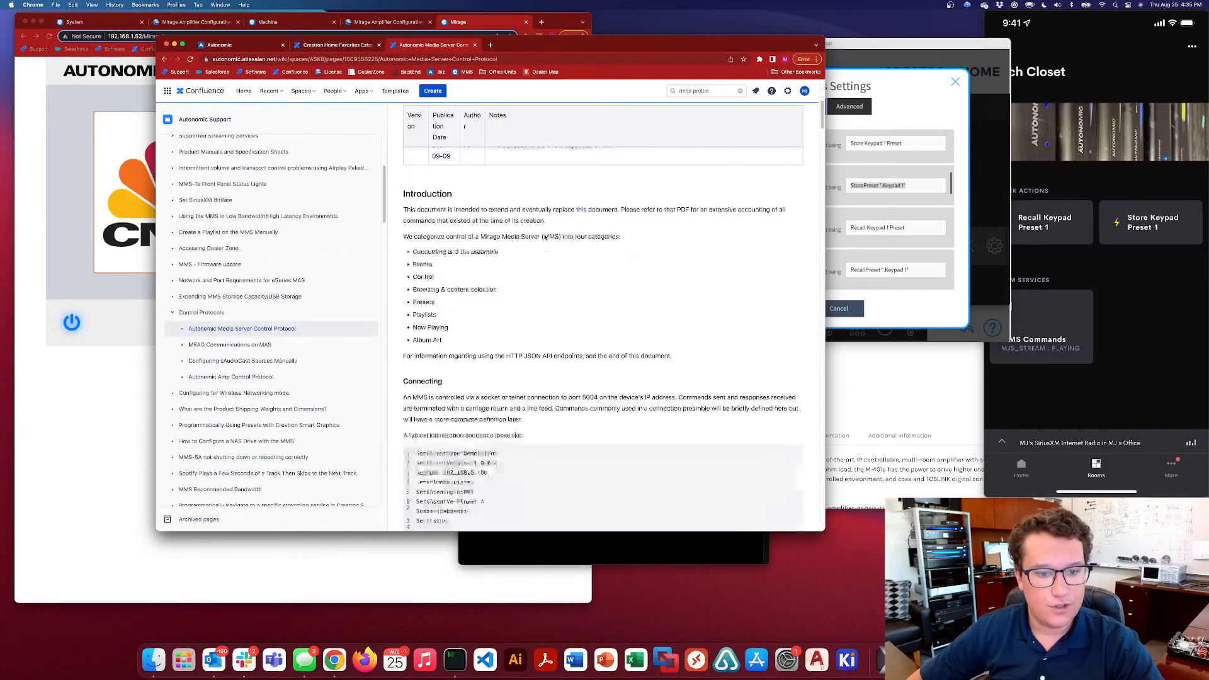
scroll(544, 239, up, 2)
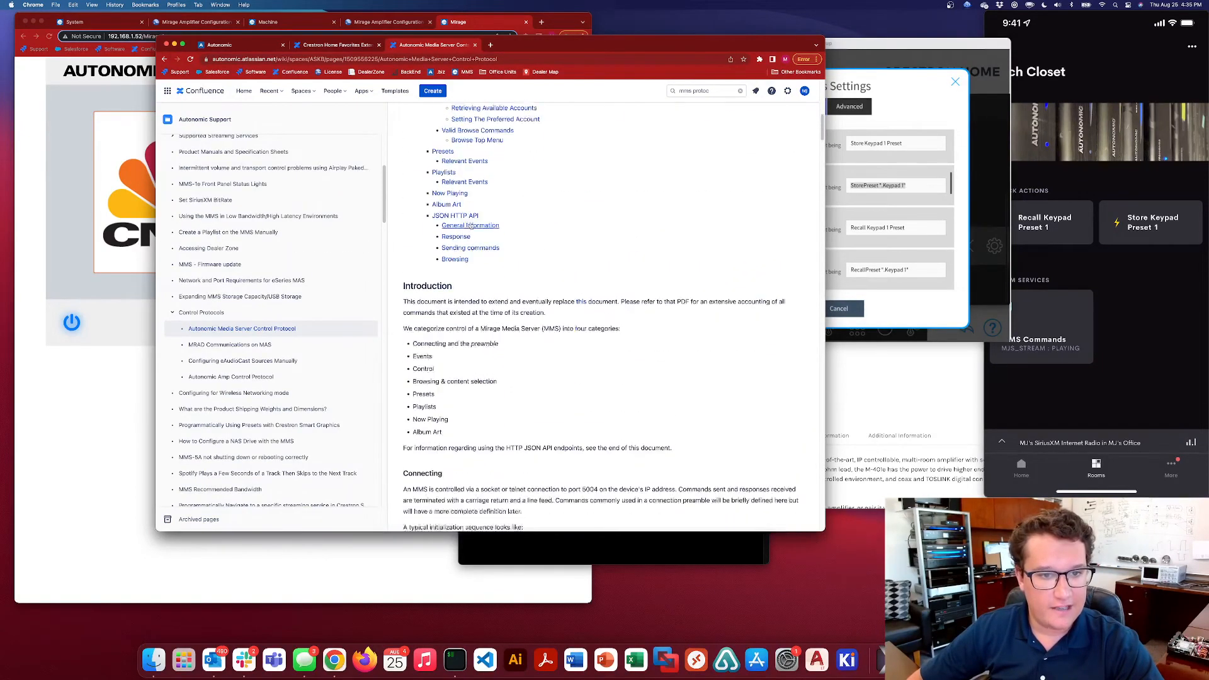
click(443, 153)
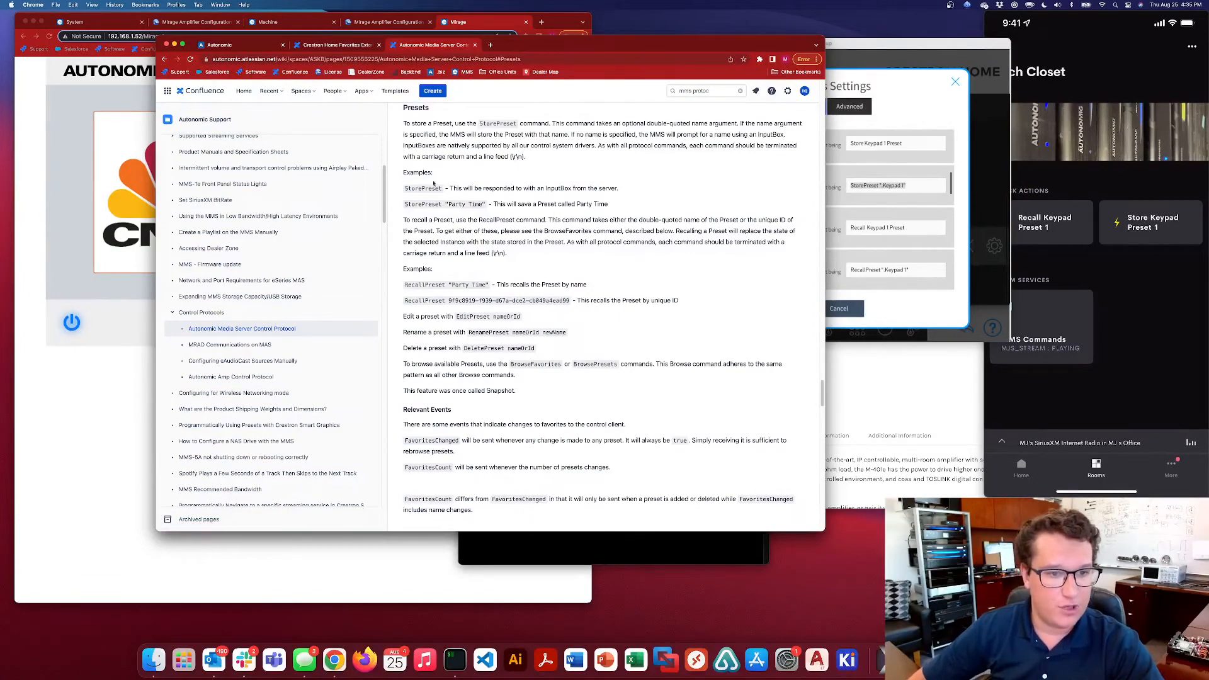
drag(405, 189, 444, 189)
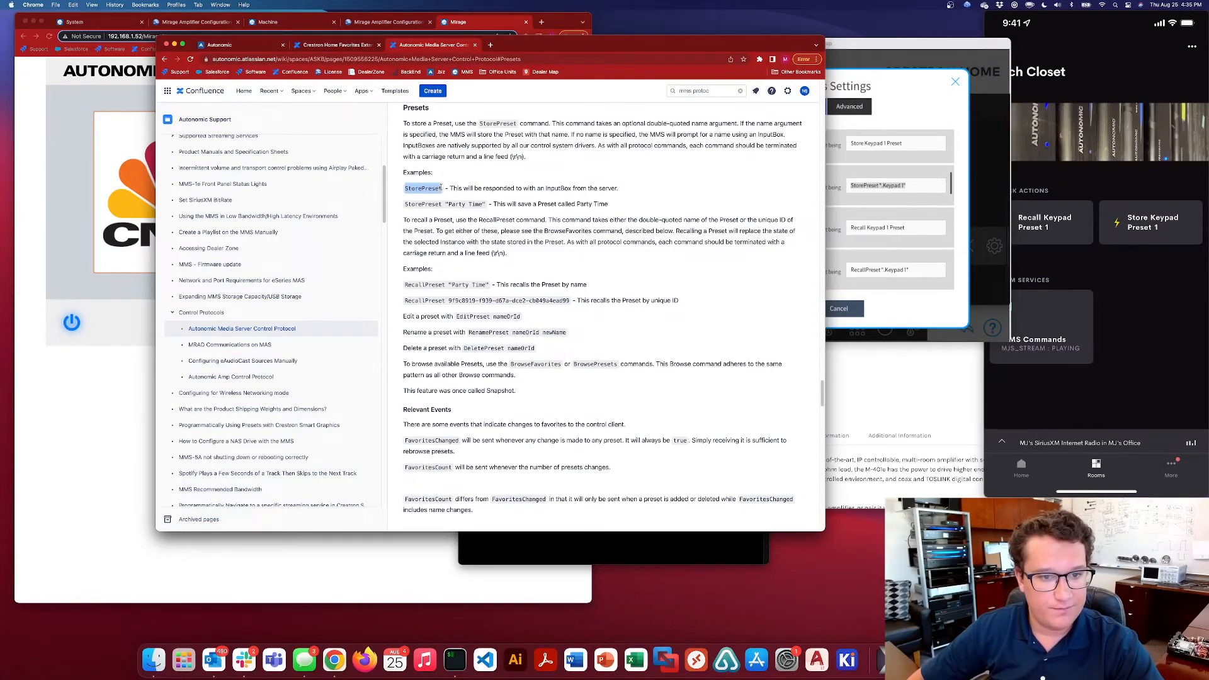
click(417, 204)
drag(405, 204, 484, 205)
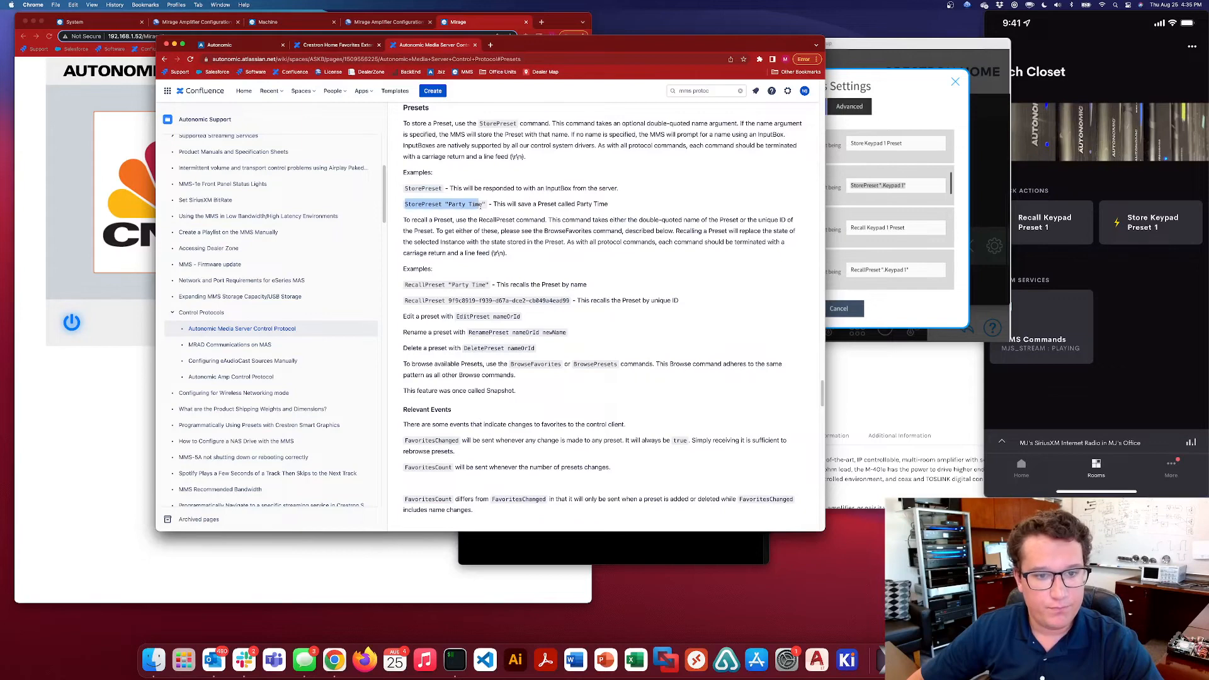
click(463, 258)
drag(405, 284, 490, 284)
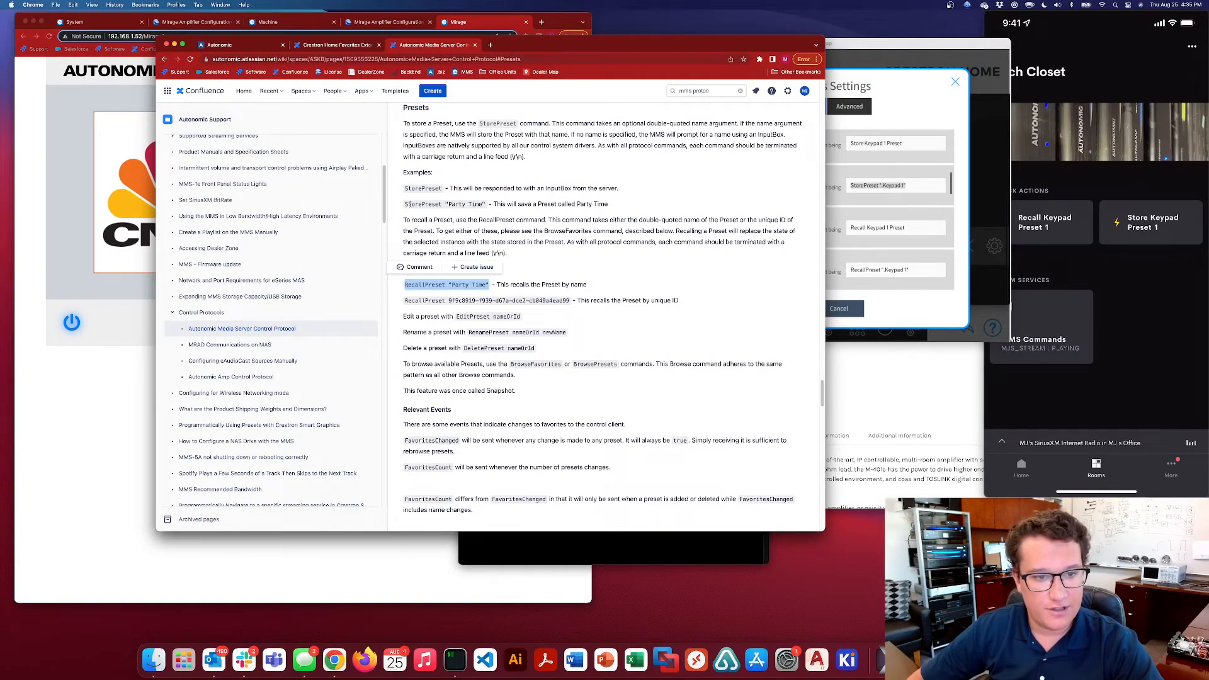
drag(405, 204, 486, 204)
click(504, 217)
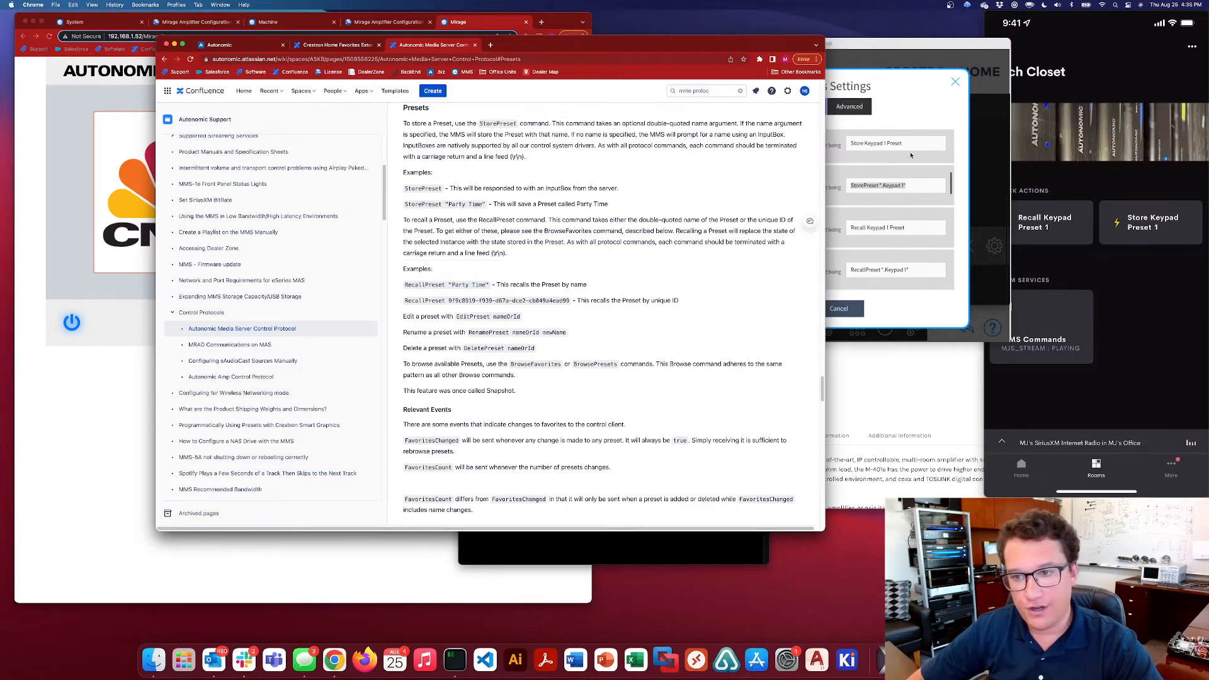
Review Custom Commands 01 and 02 in the MMS Commands settings in Crestron Home Setup, and close the settings with pending changes applied
click(944, 153)
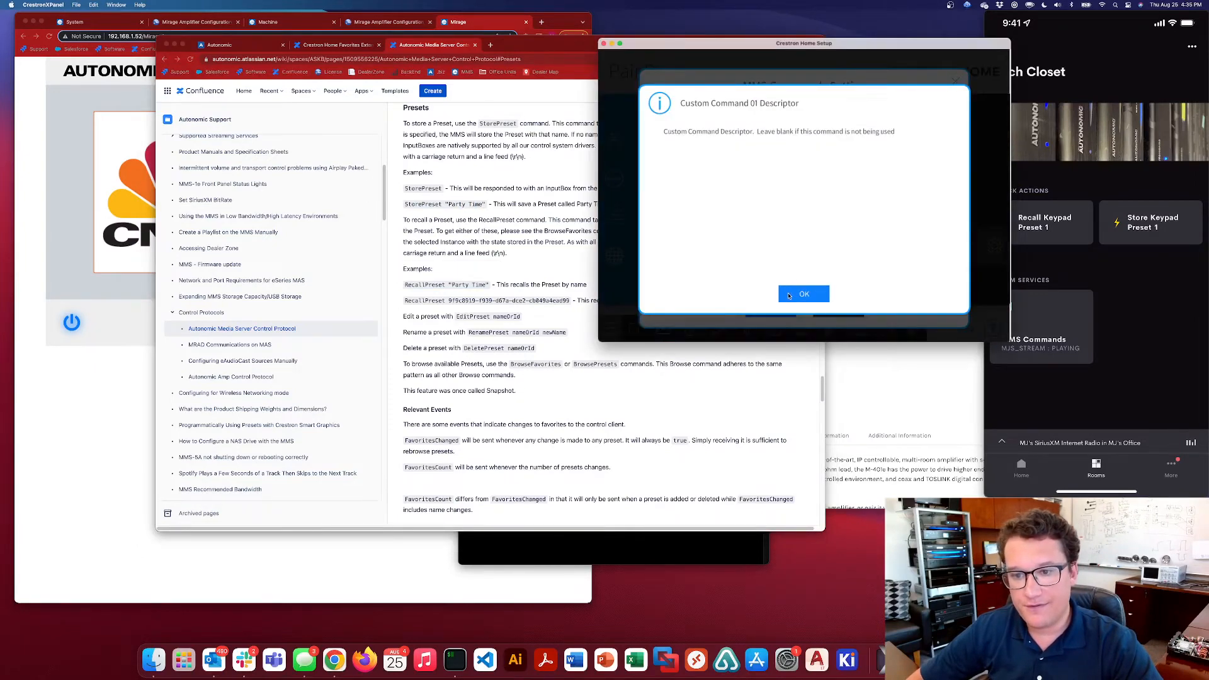
click(789, 295)
click(924, 187)
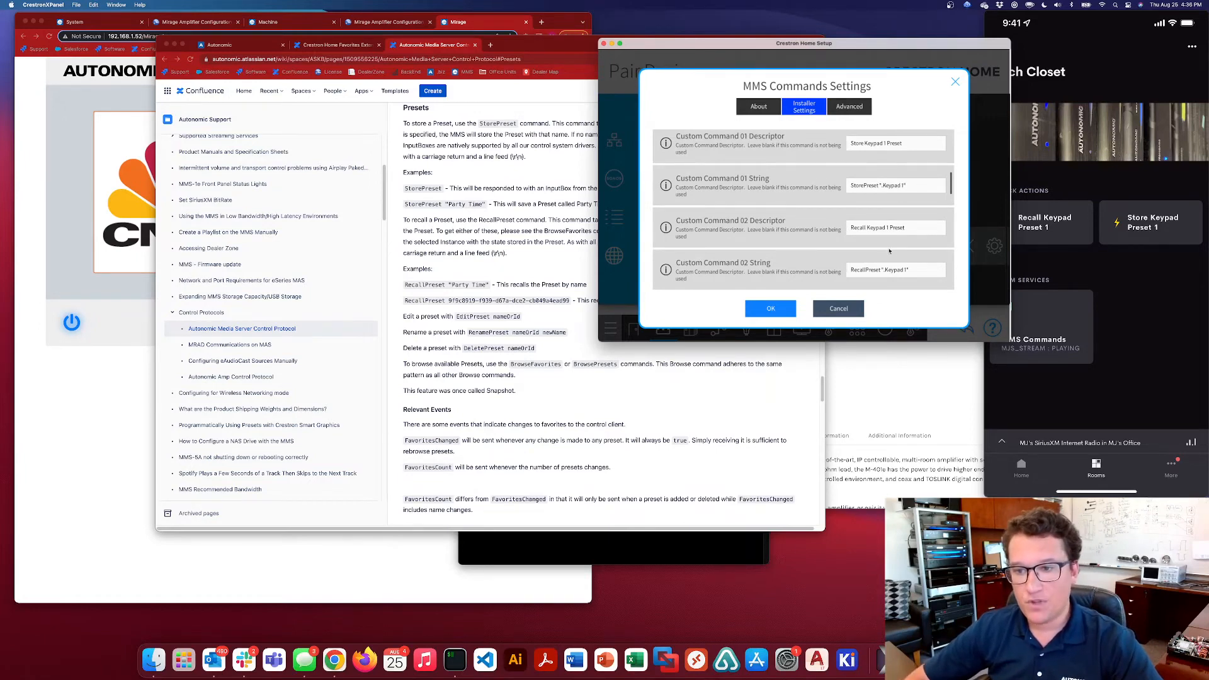
drag(852, 227, 904, 229)
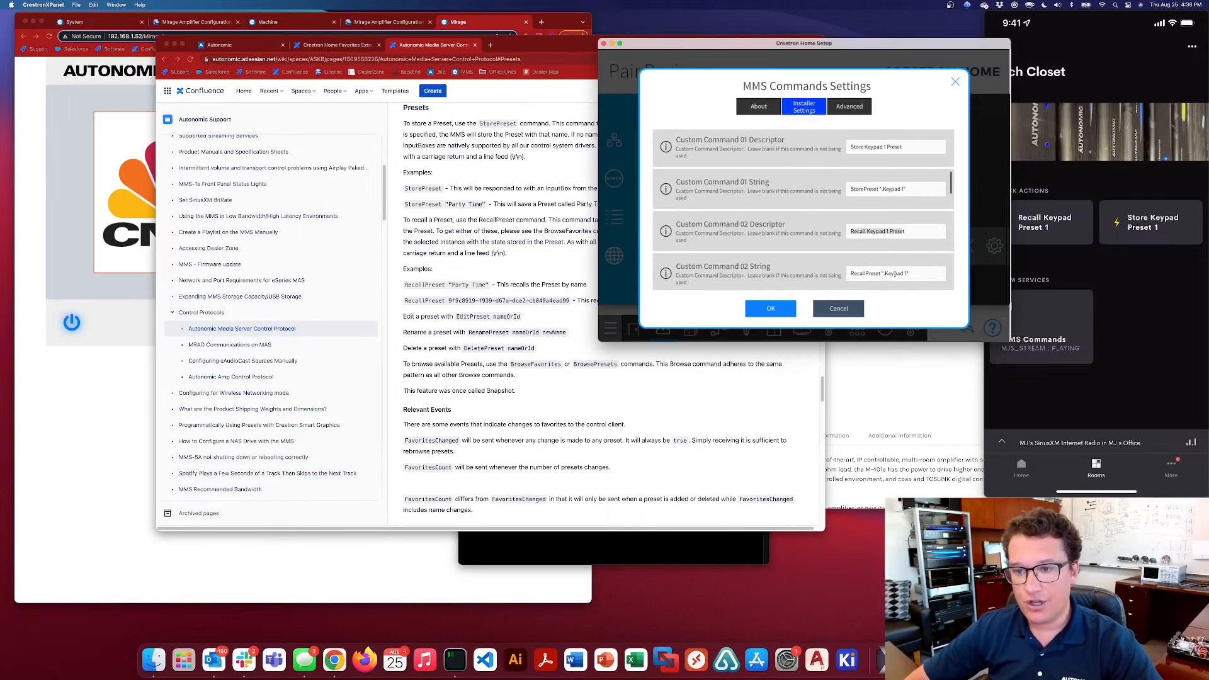
click(924, 230)
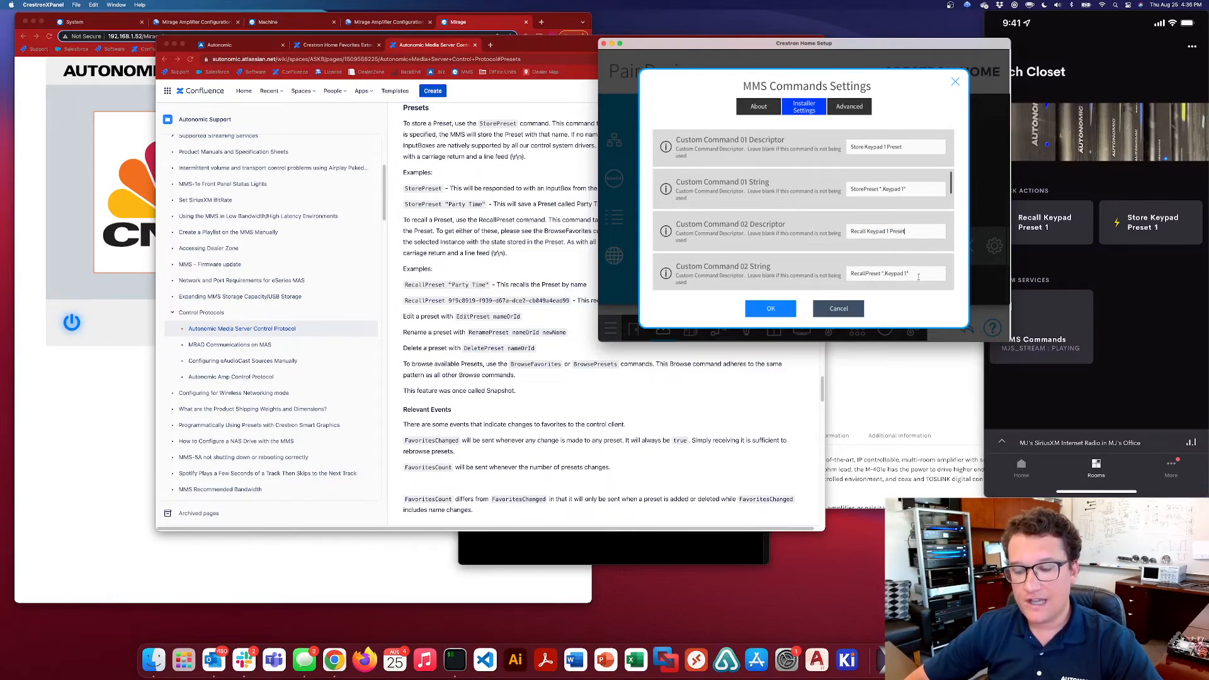
click(912, 146)
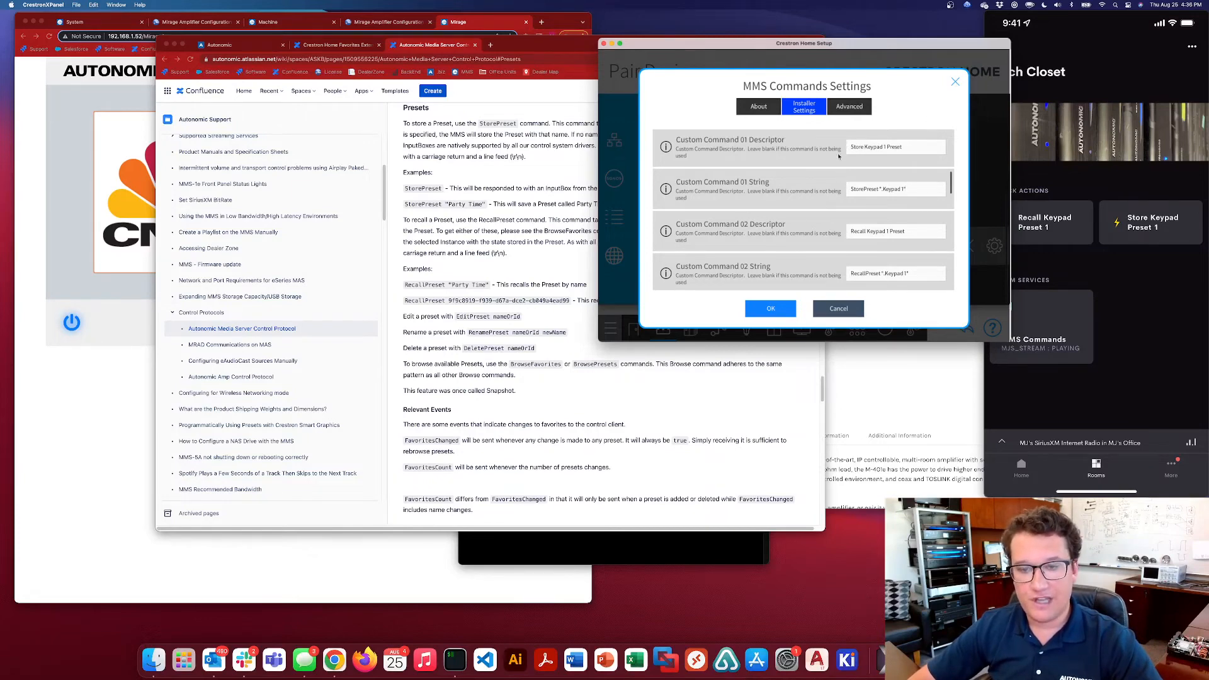
click(955, 82)
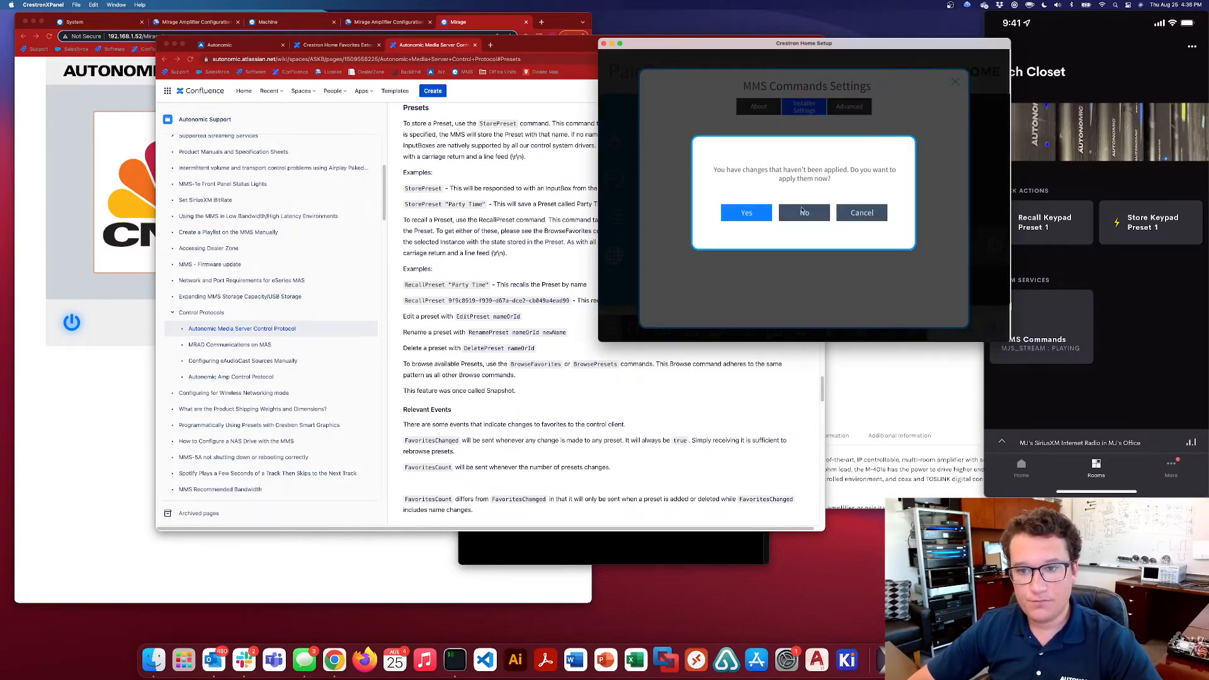
click(757, 213)
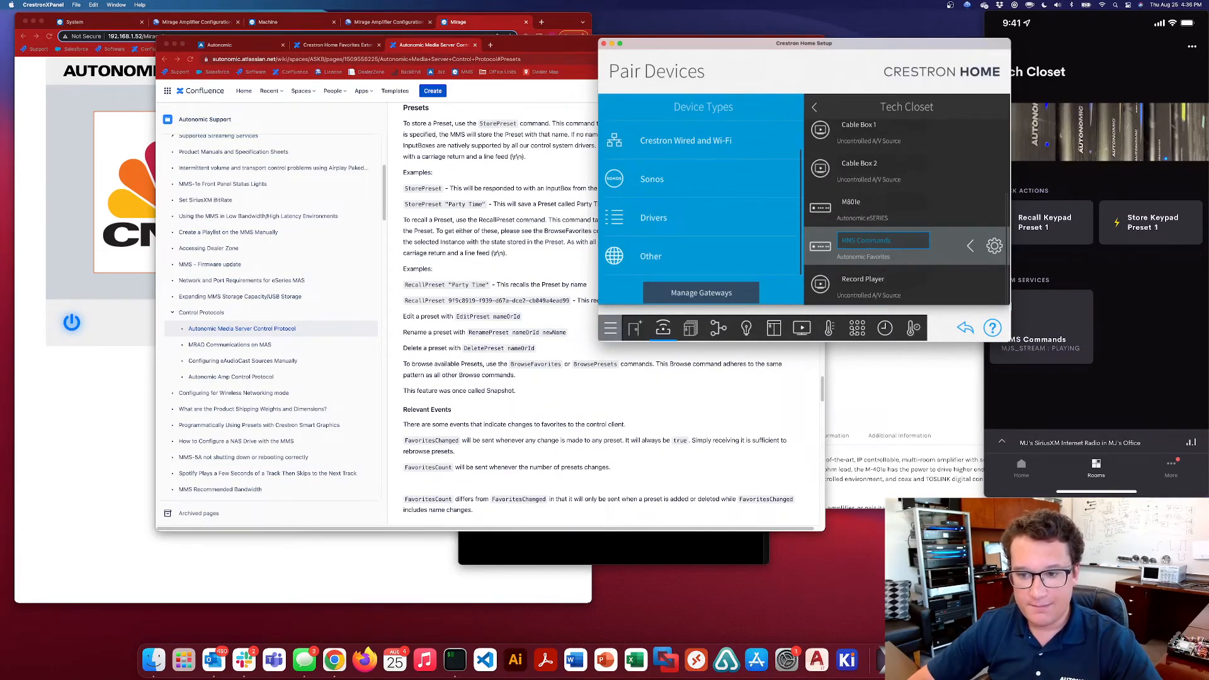
Delete the Store Keypad Preset 1 Quick Action from the Tech Closet under Actions & Events
click(857, 329)
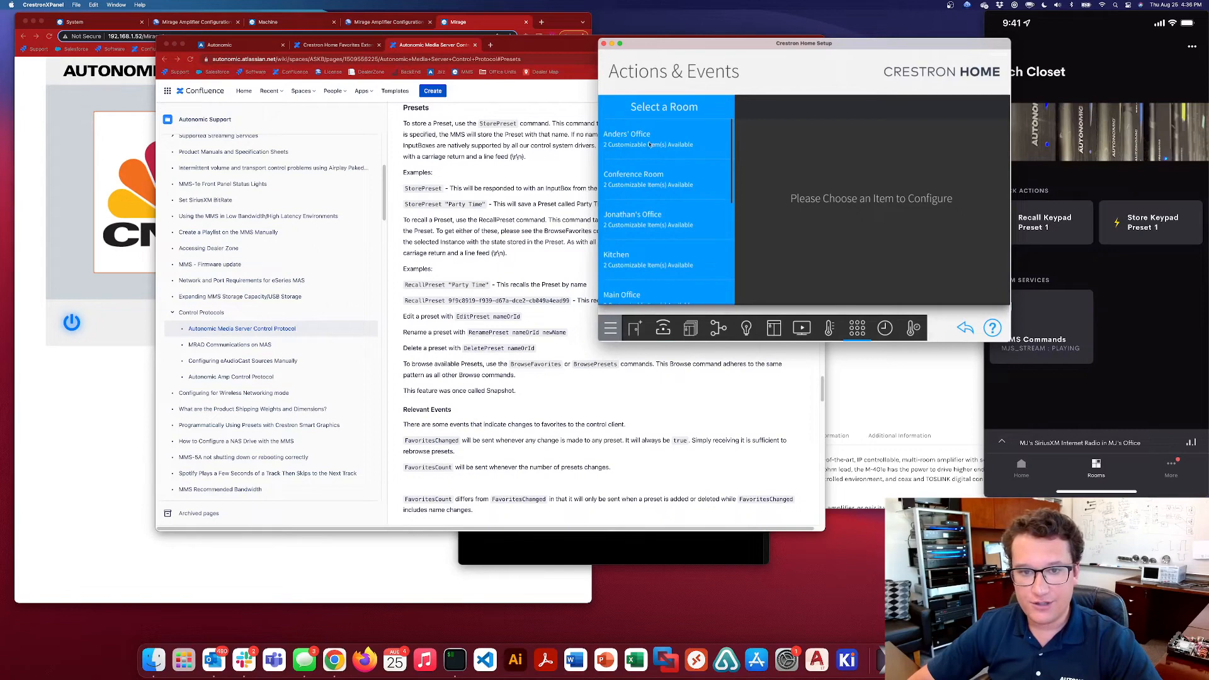
scroll(692, 260, down, 5)
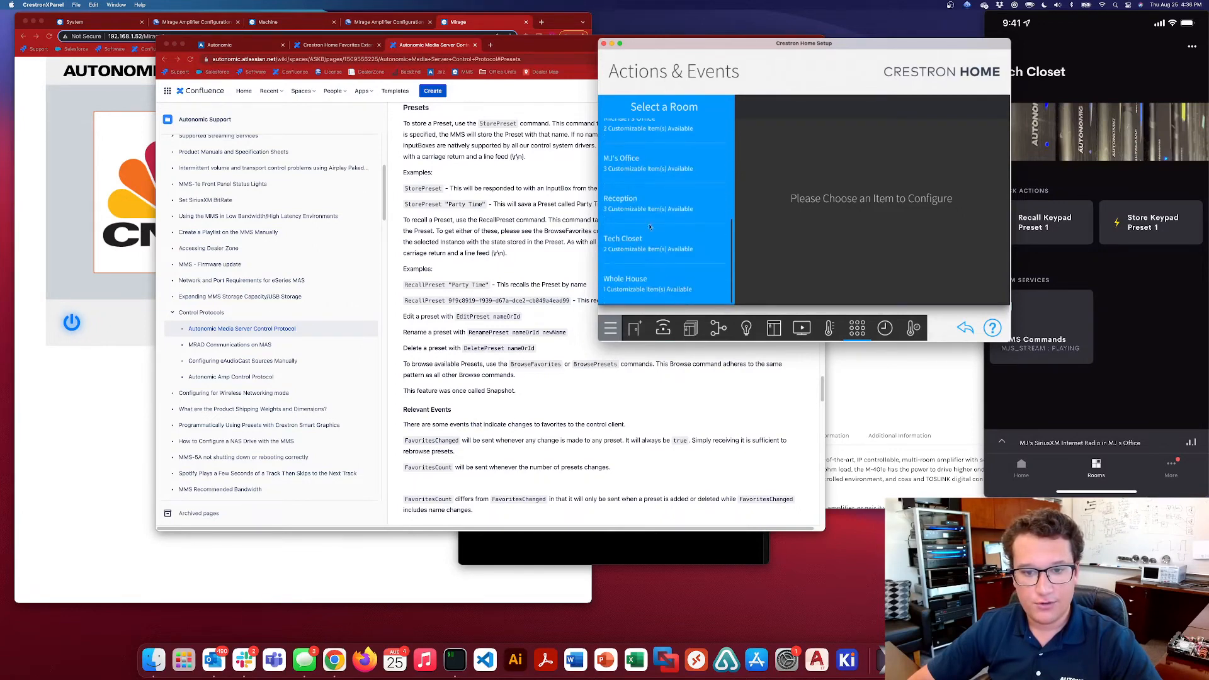
click(643, 245)
click(654, 146)
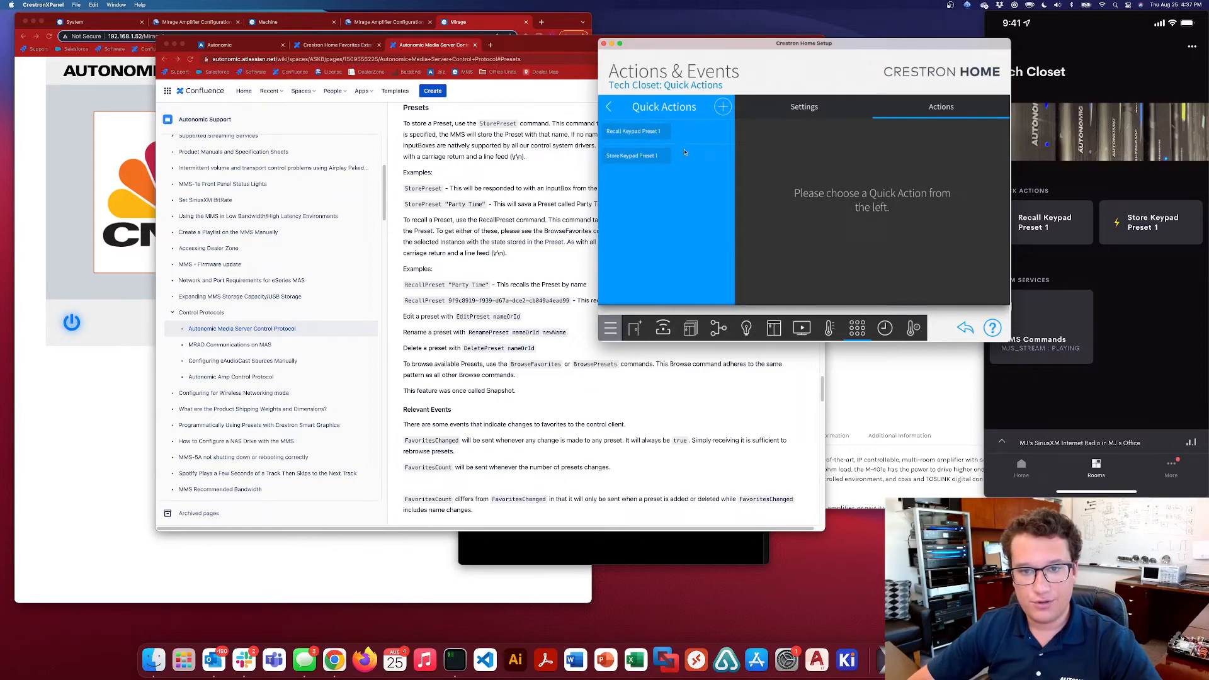
click(685, 152)
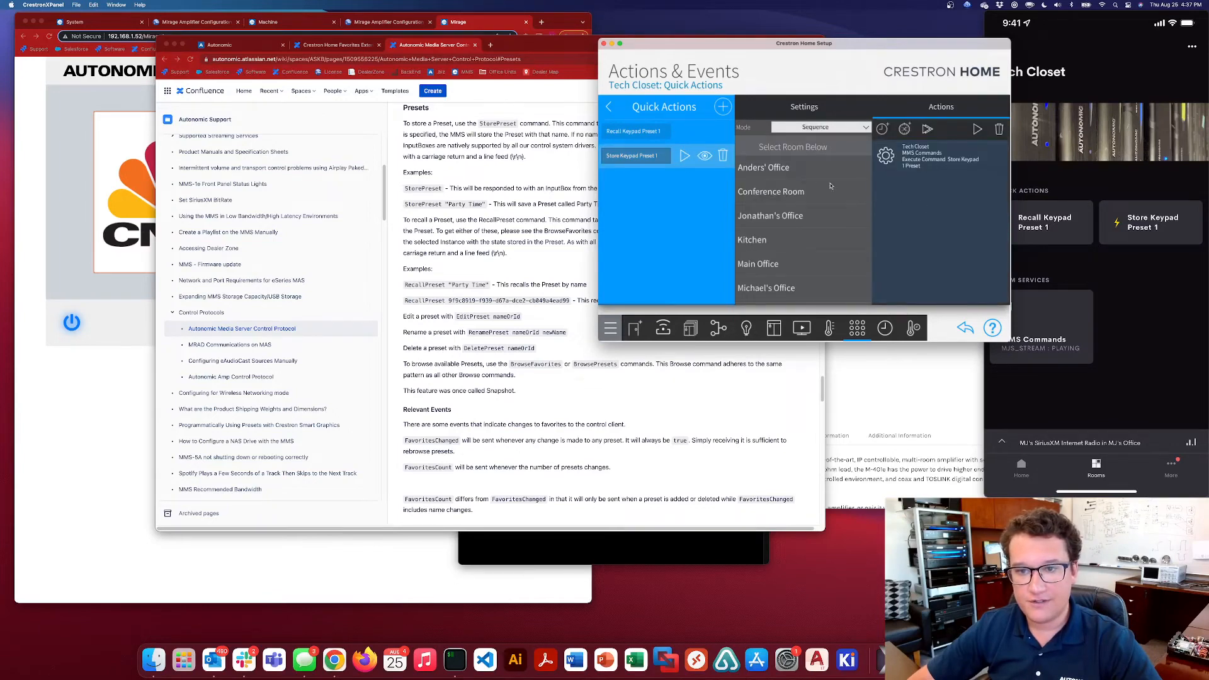
click(724, 156)
click(775, 212)
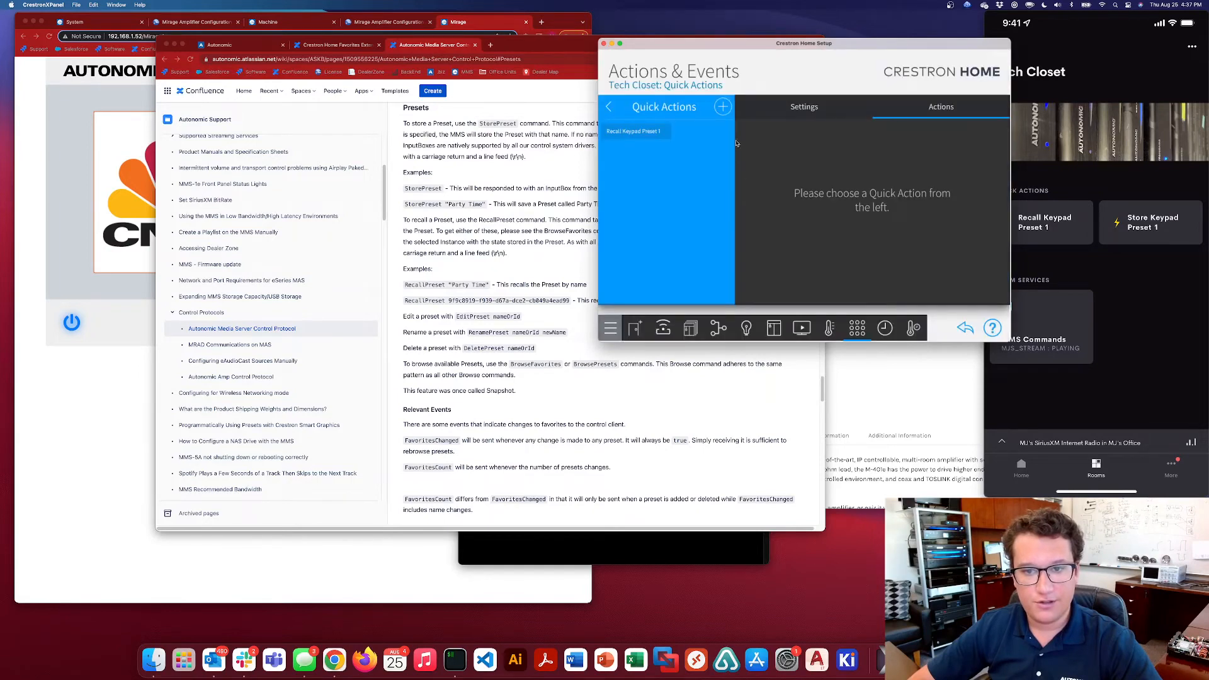
Create a new Tech Closet Quick Action named "Store Keypad Preset 1"
click(722, 107)
text(St)
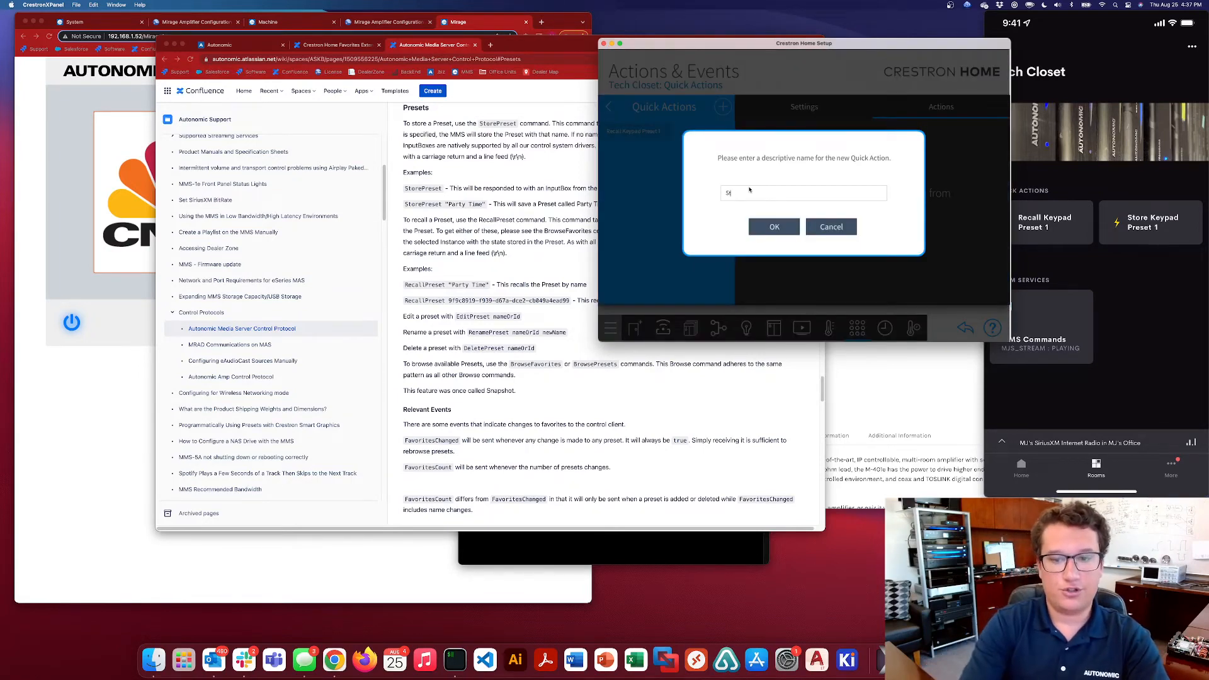
text(ore Keypad Preset 1)
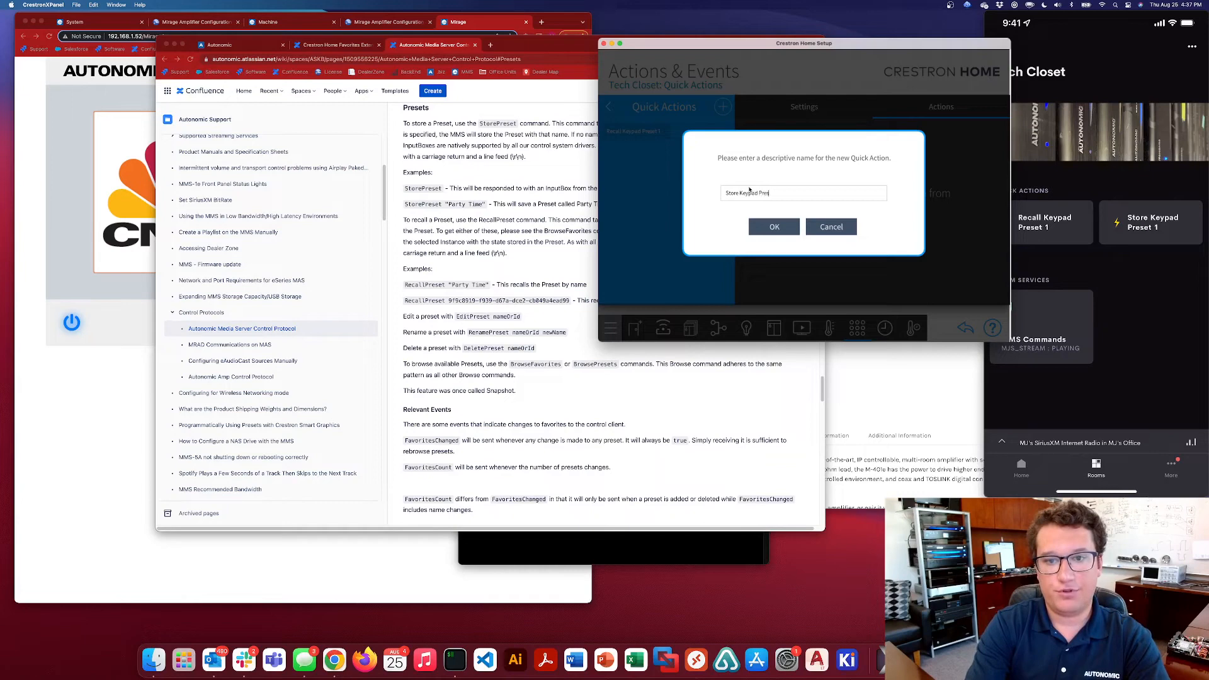
click(762, 225)
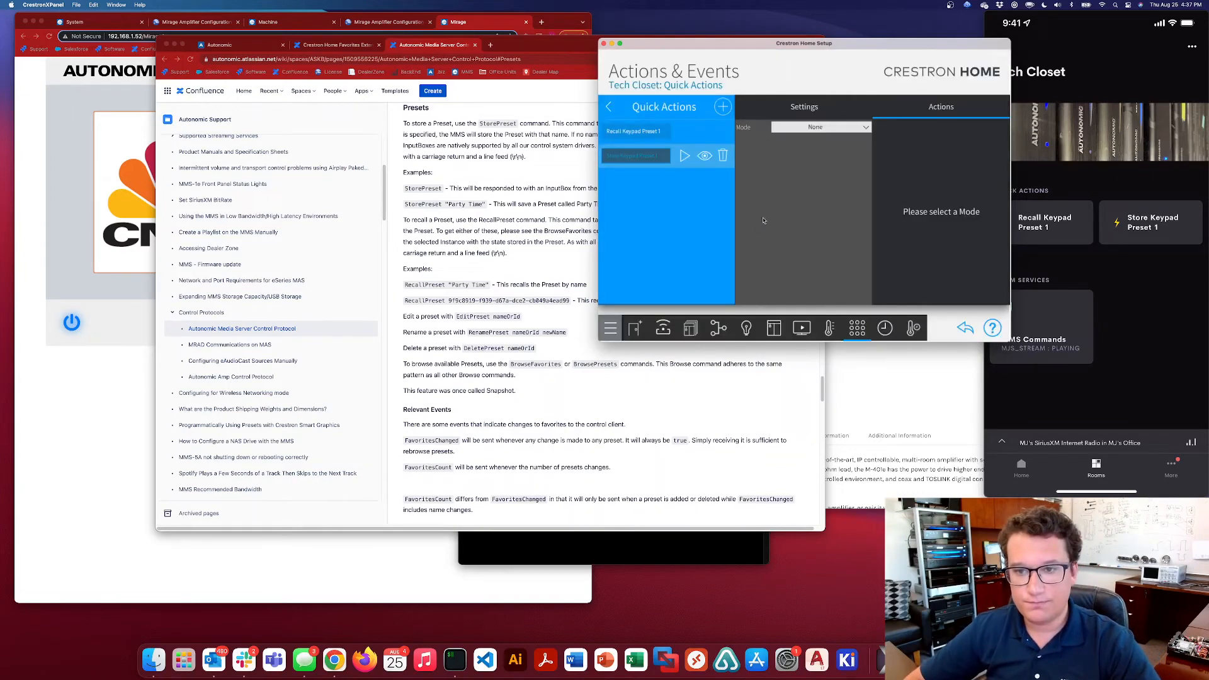
Set the Quick Action's mode to Sequence and add the Tech Closet MMS Commands action Execute Command Store Keypad 1 Preset
click(841, 127)
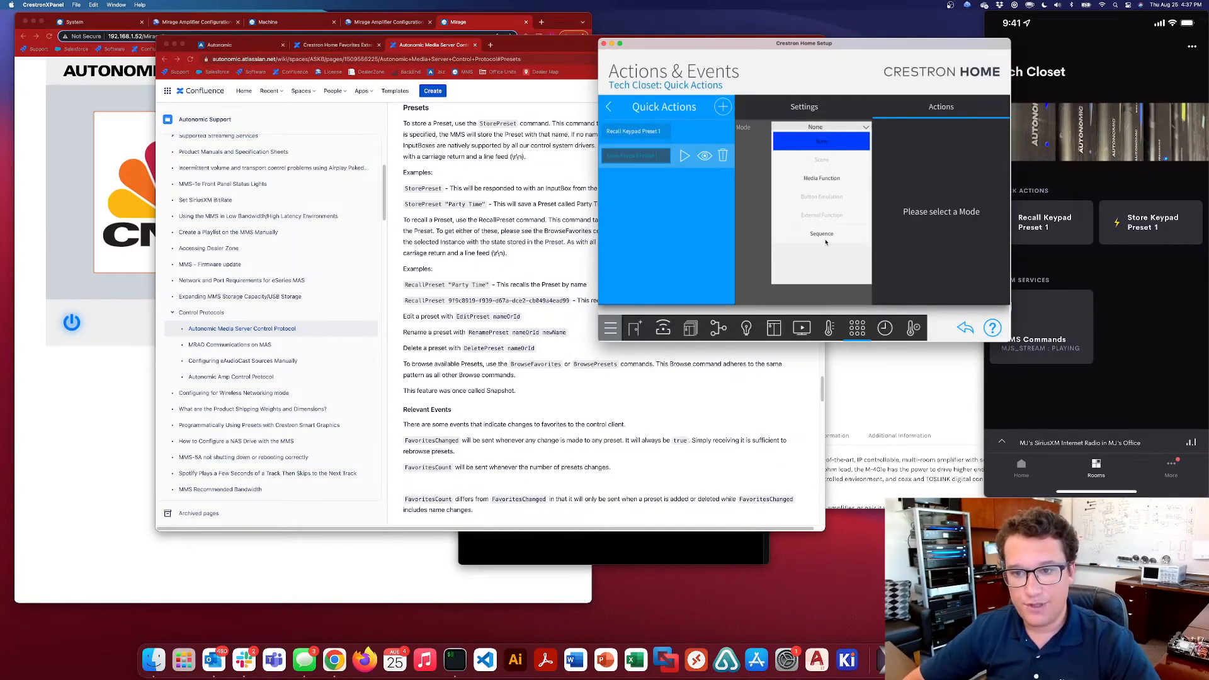
click(822, 234)
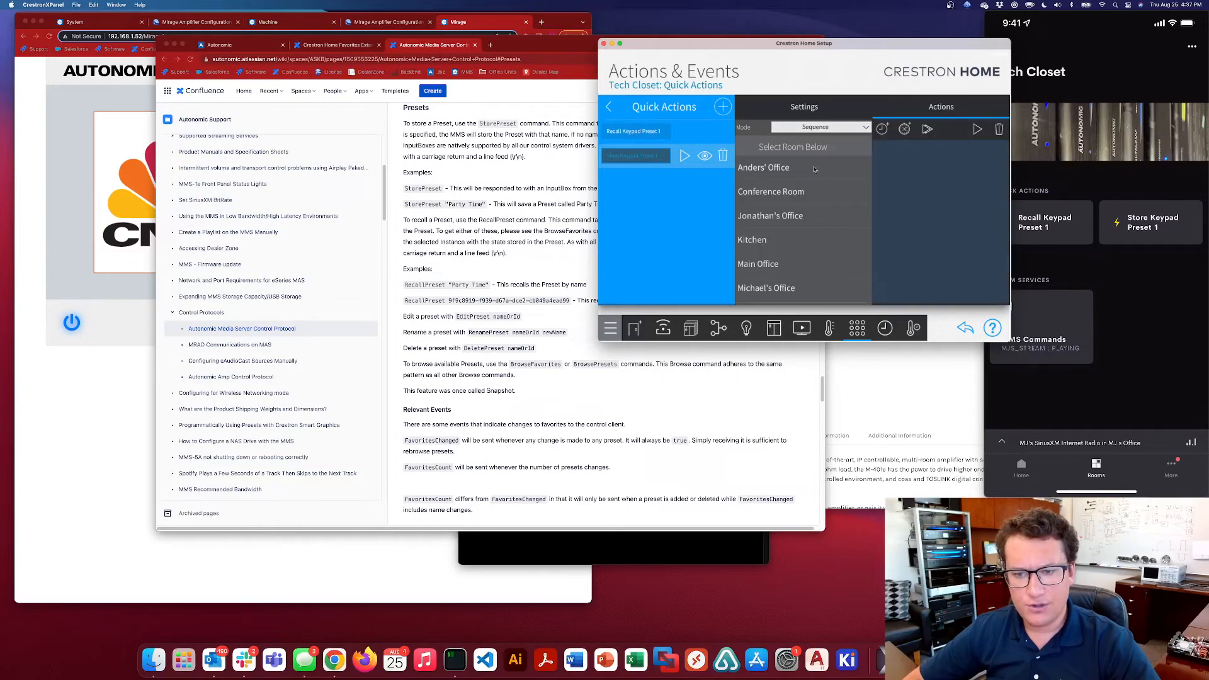
scroll(781, 189, down, 5)
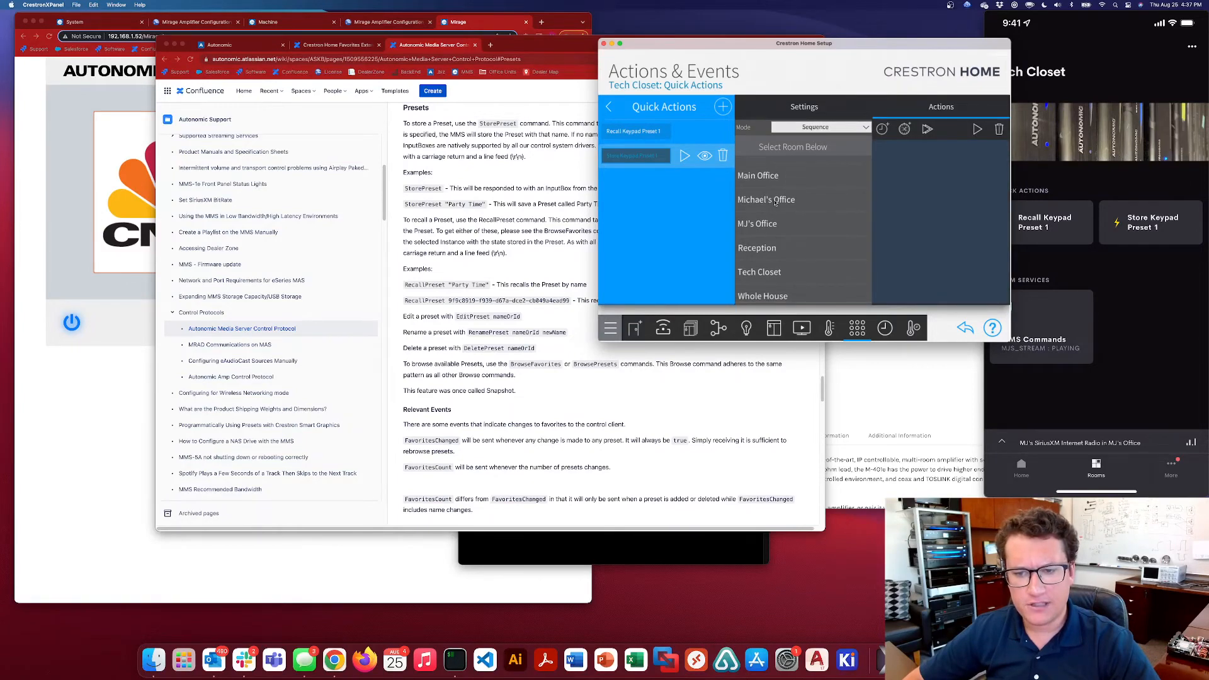
click(772, 272)
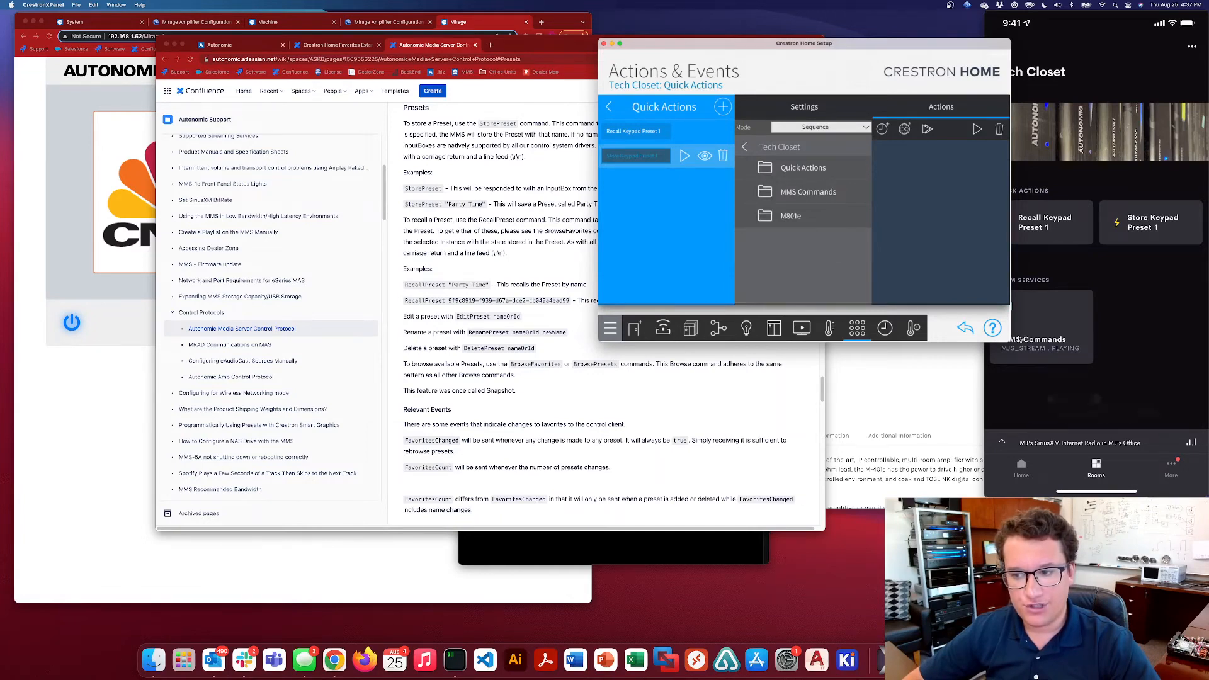
click(814, 194)
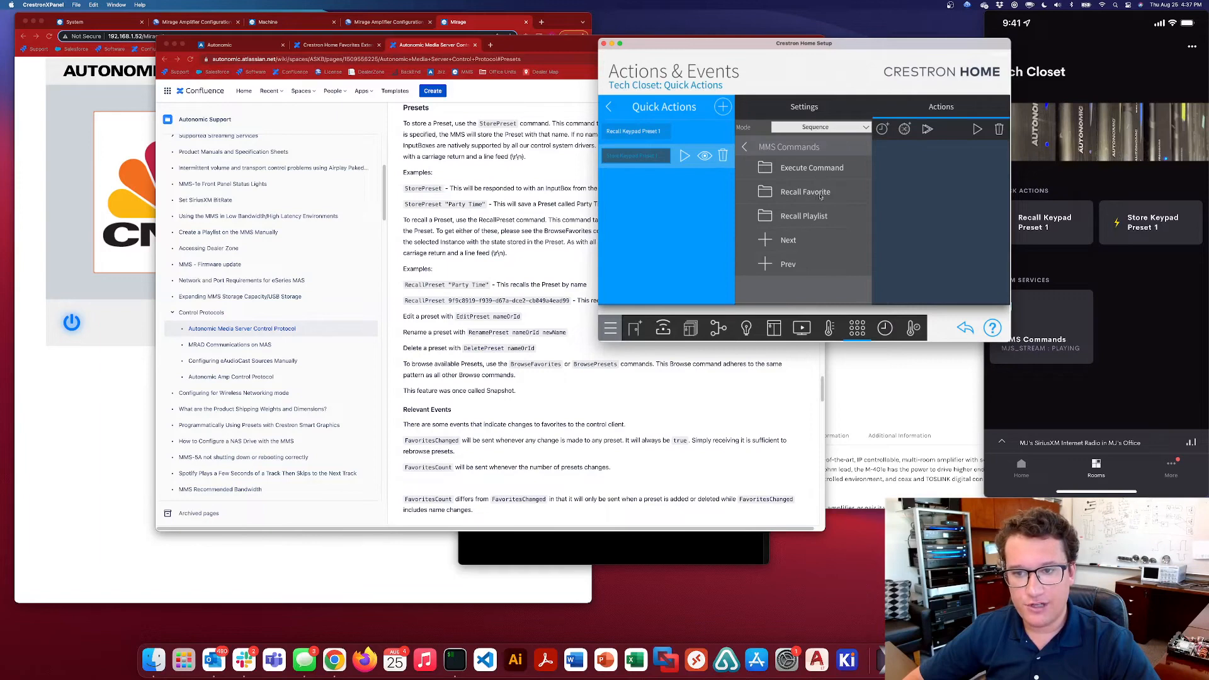
click(814, 169)
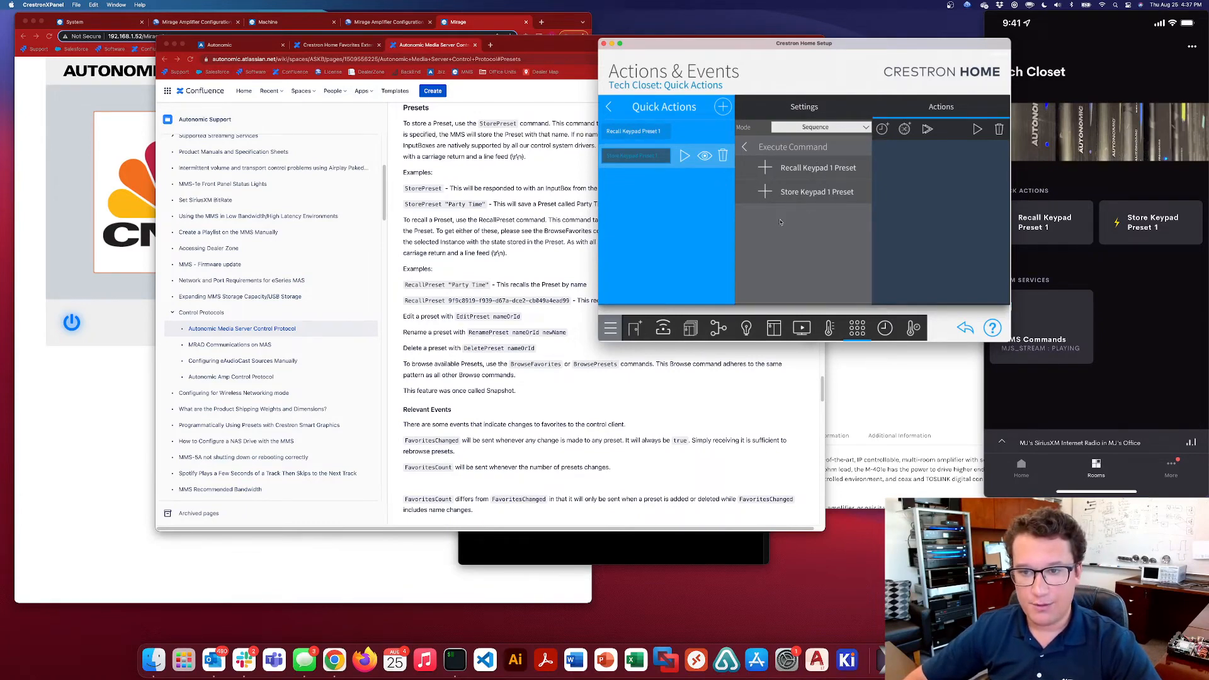
click(766, 191)
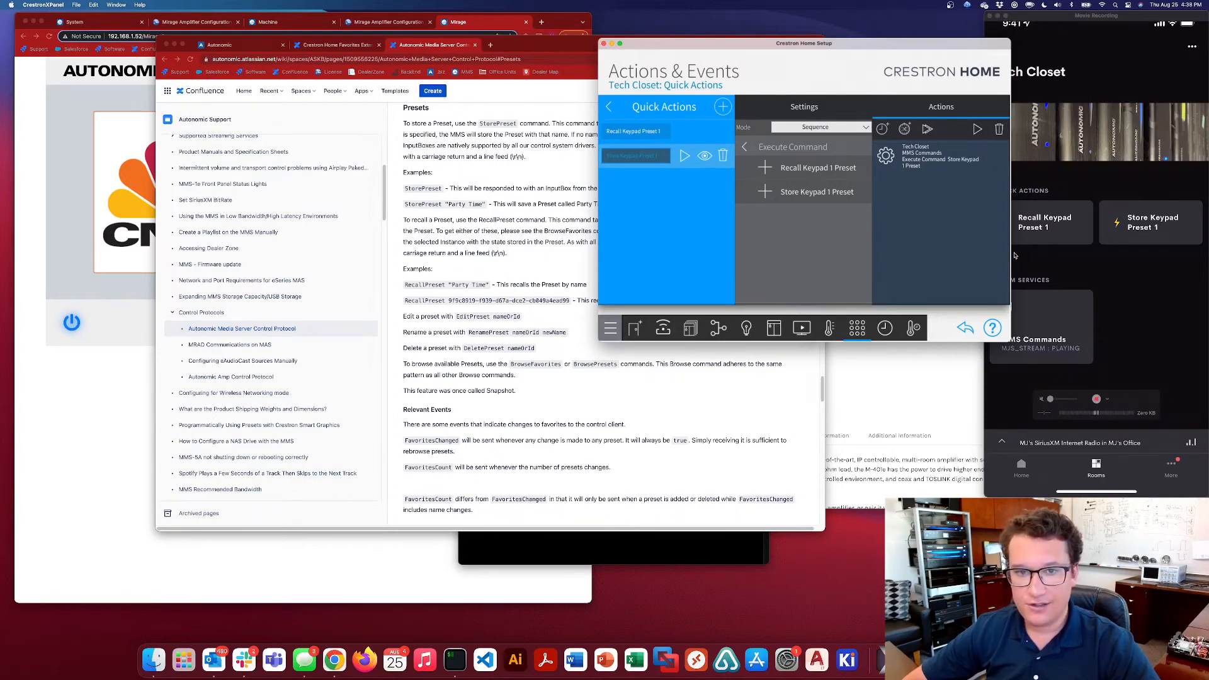
Check the playing source and volume for MJs Office in the Mirage web player against the Quick Actions on the mirrored phone
click(70, 228)
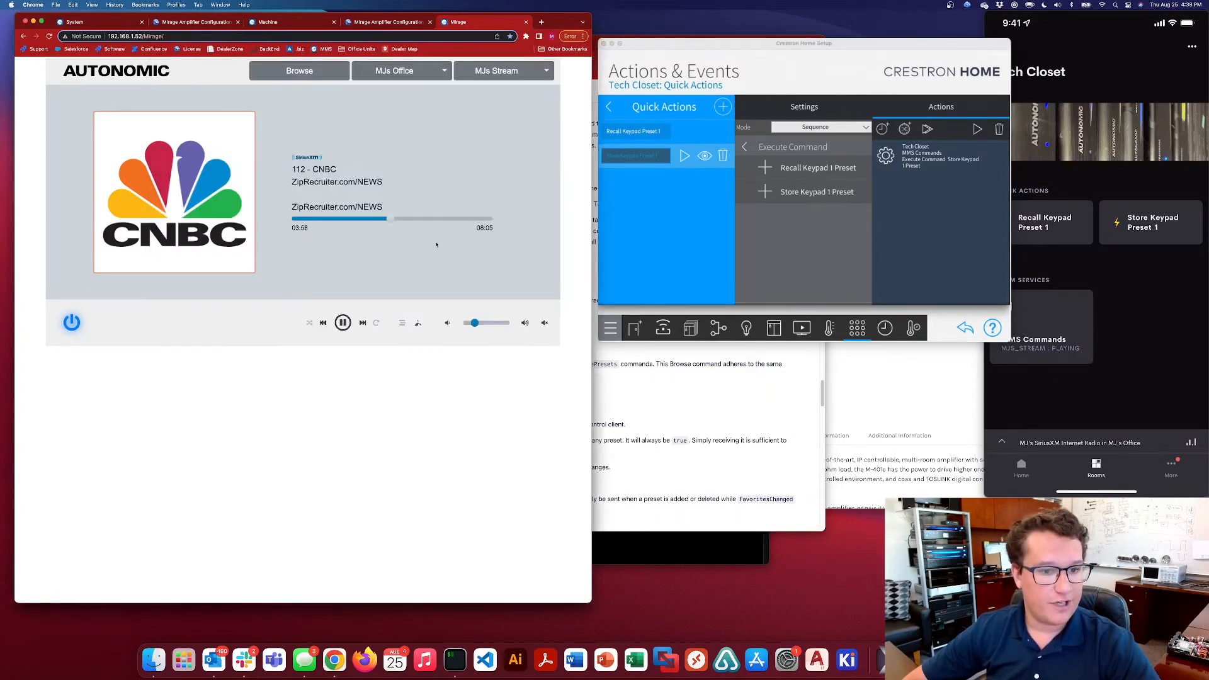
mouse_move(476, 323)
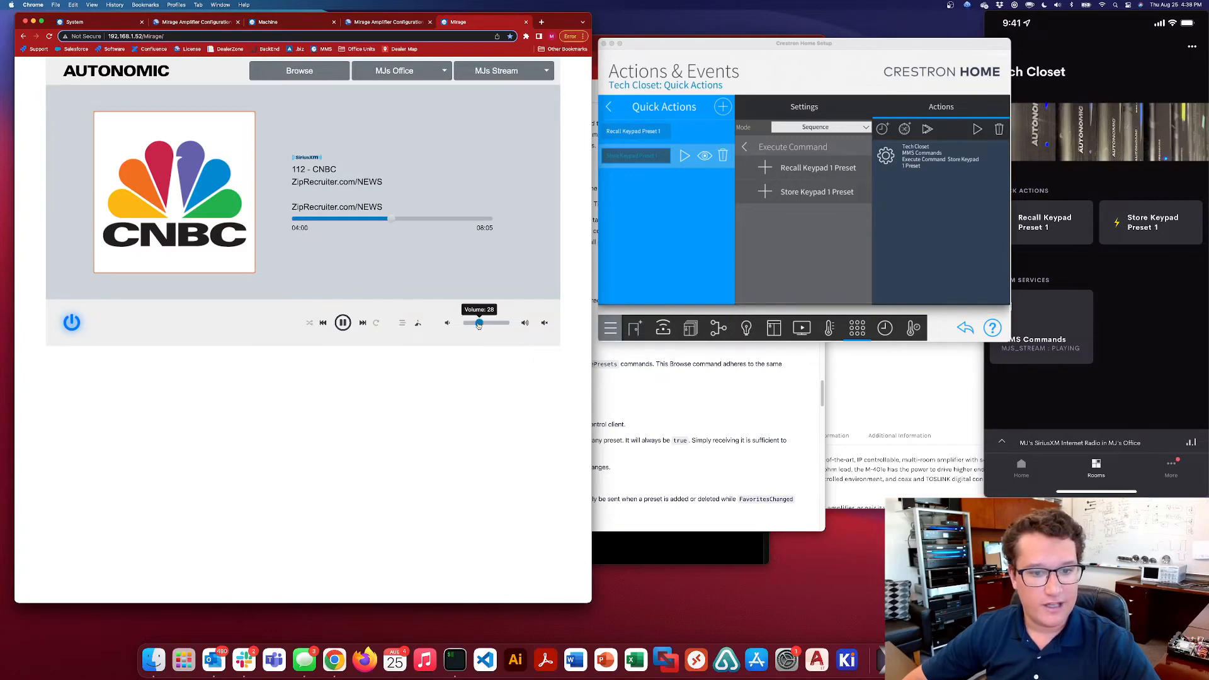
click(1144, 254)
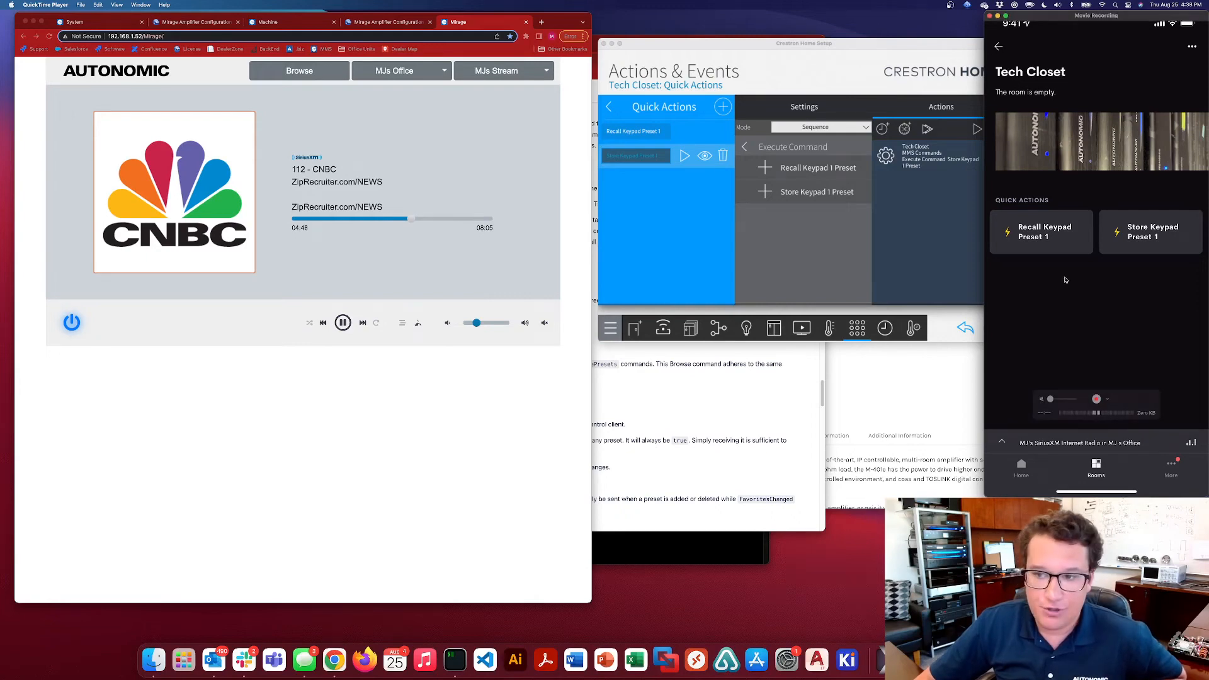
Play all tracks of the Apple Music playlist "Black metal mix" on MJs Stream in the Mirage web player, and return to Playlists
click(304, 76)
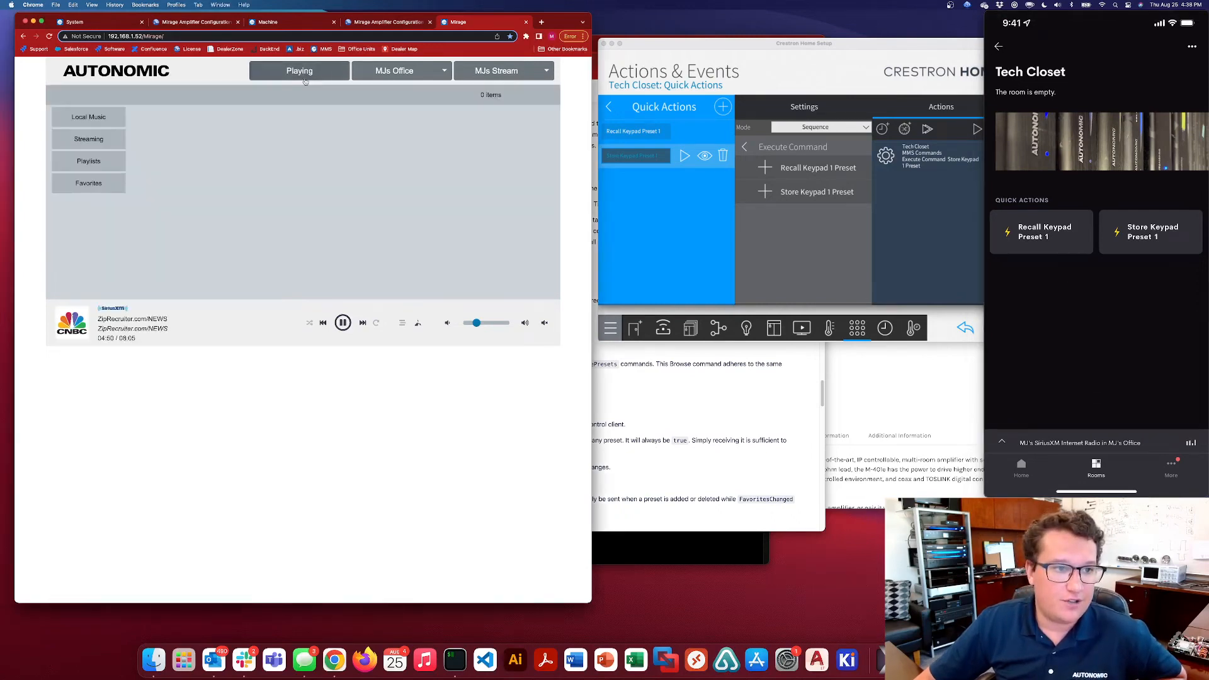
click(88, 139)
click(205, 140)
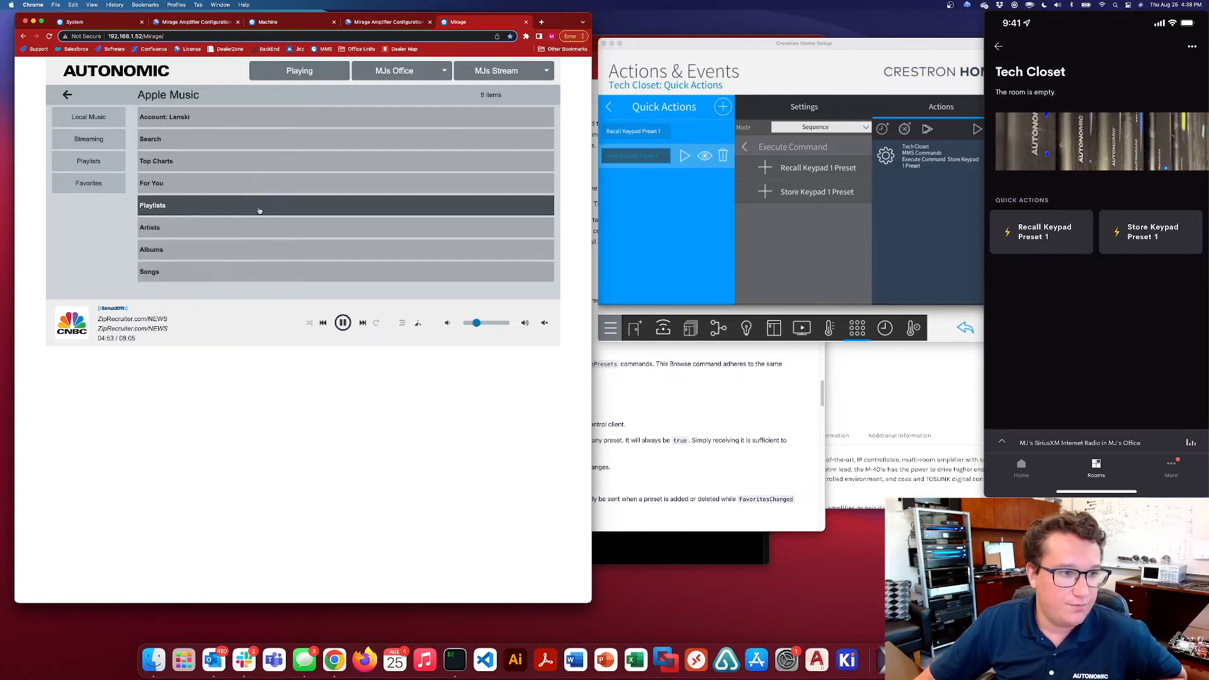
click(259, 210)
scroll(221, 227, down, 3)
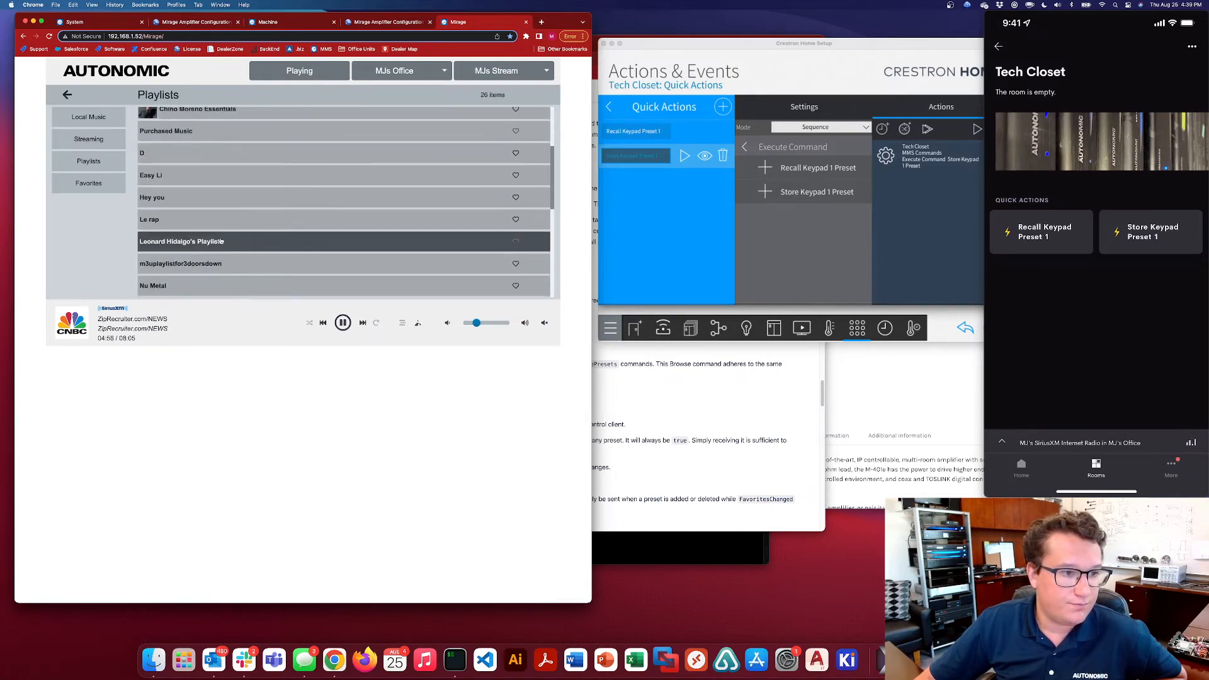
click(221, 241)
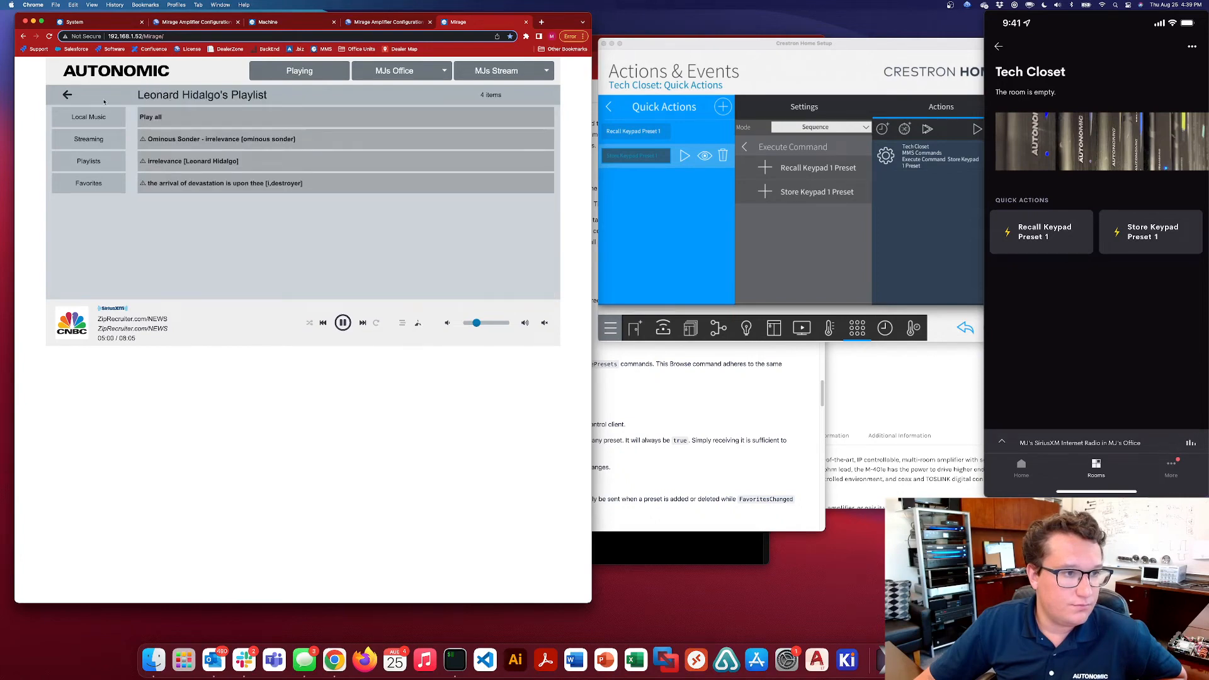
click(68, 95)
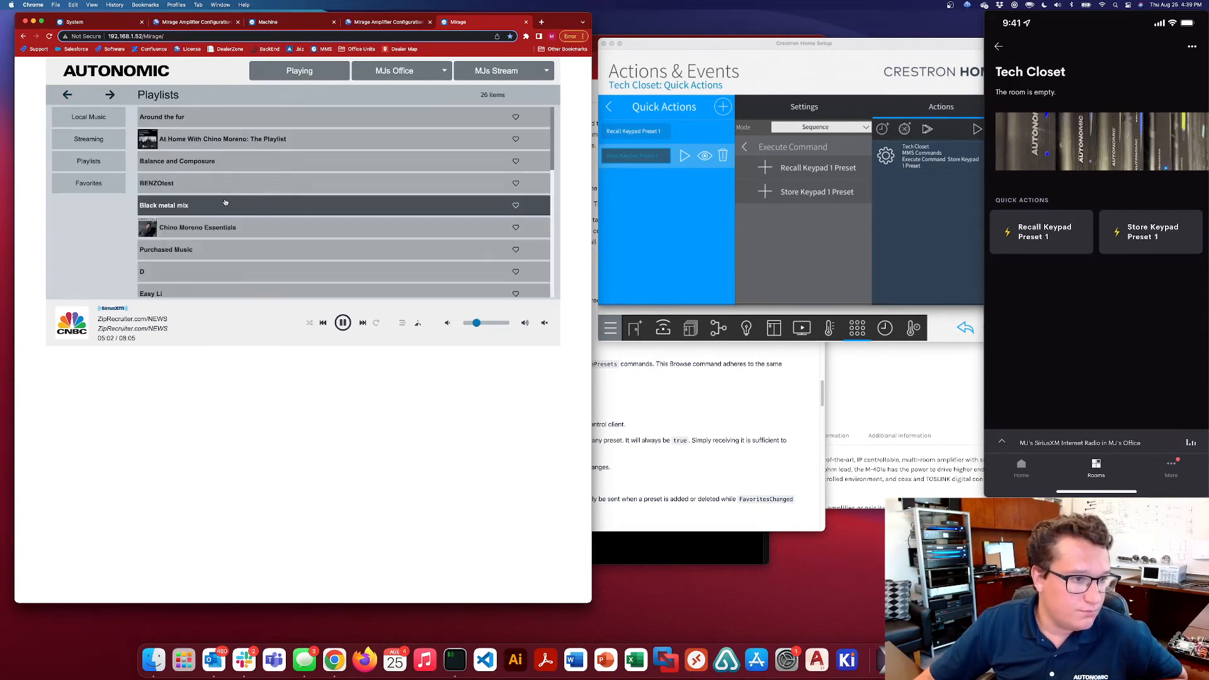
click(225, 203)
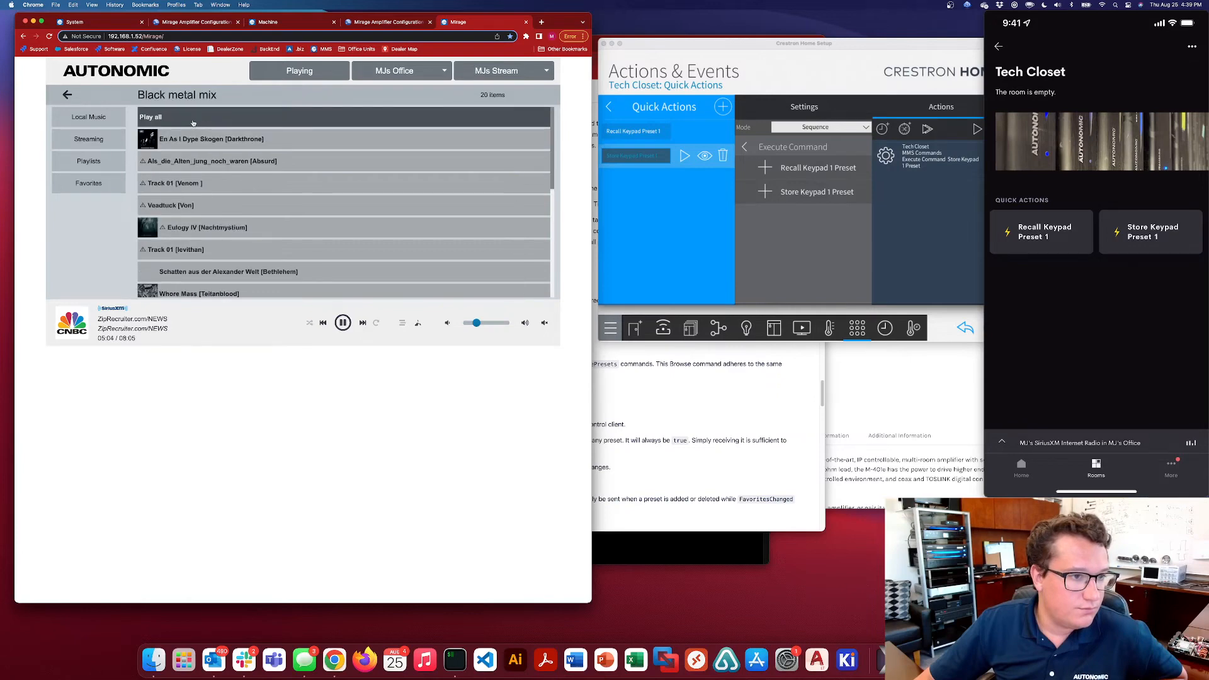
click(184, 122)
click(182, 122)
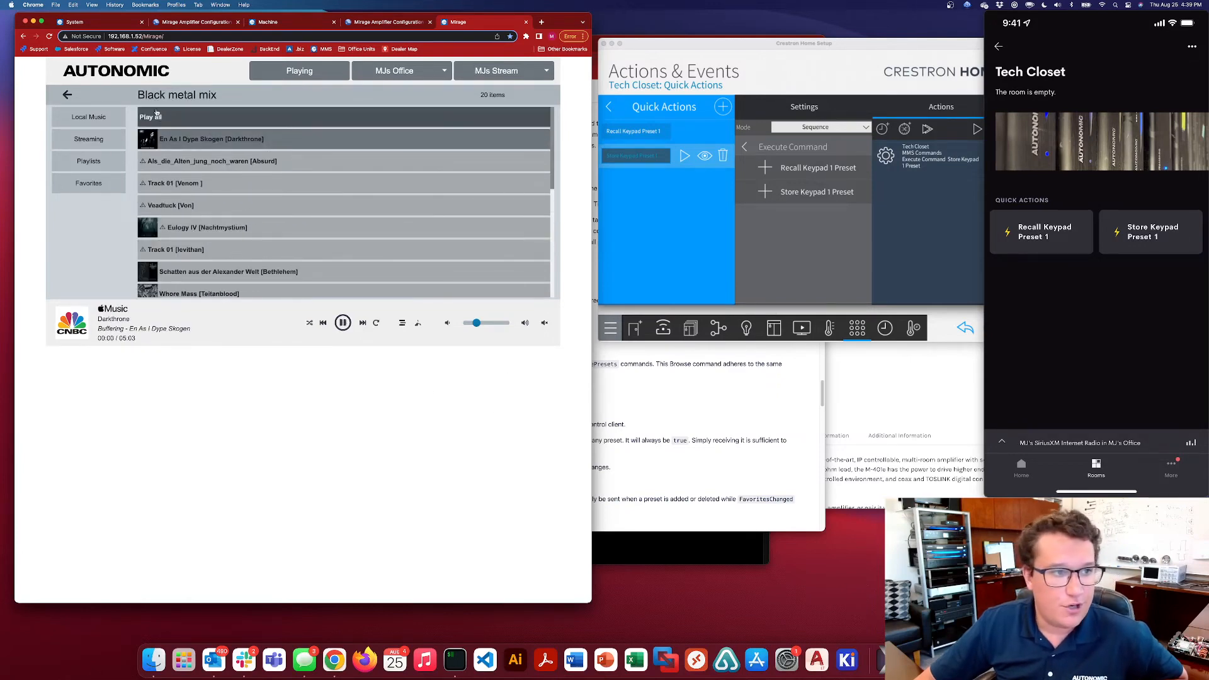
click(70, 97)
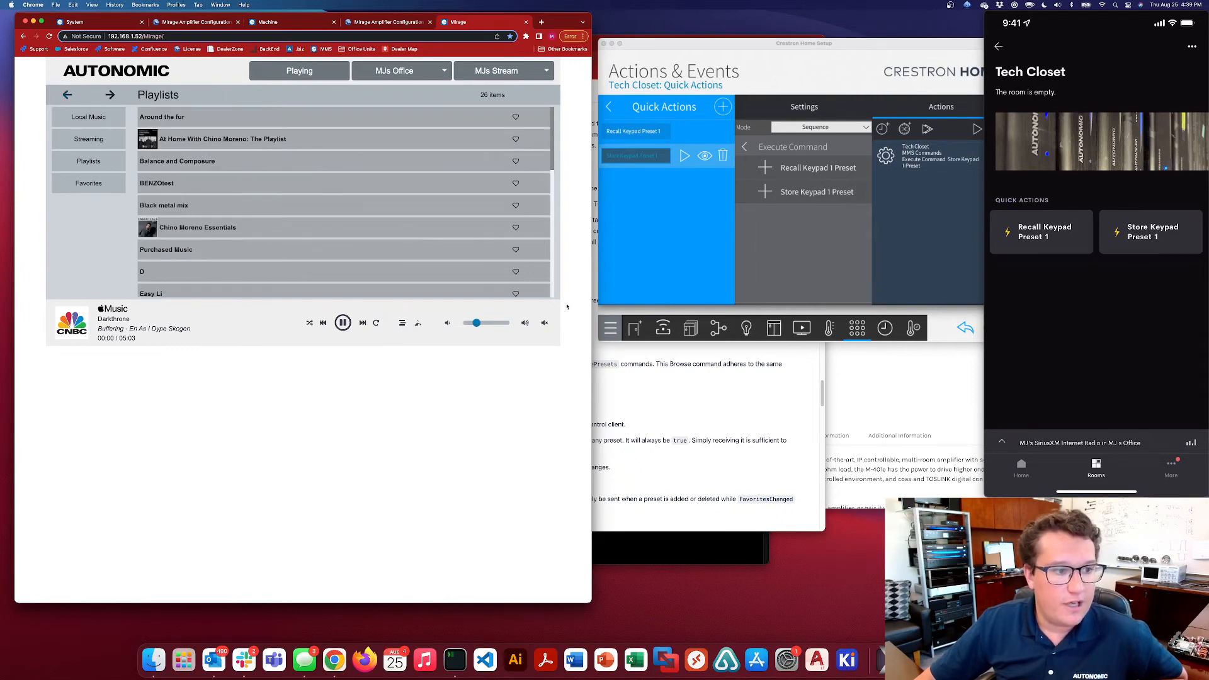
Add MJ's Office actions to the Recall Keypad Preset 1 sequence in Crestron Home Setup: Route with source MJ's SiriusXM Internet Radio, and Room On
click(1039, 280)
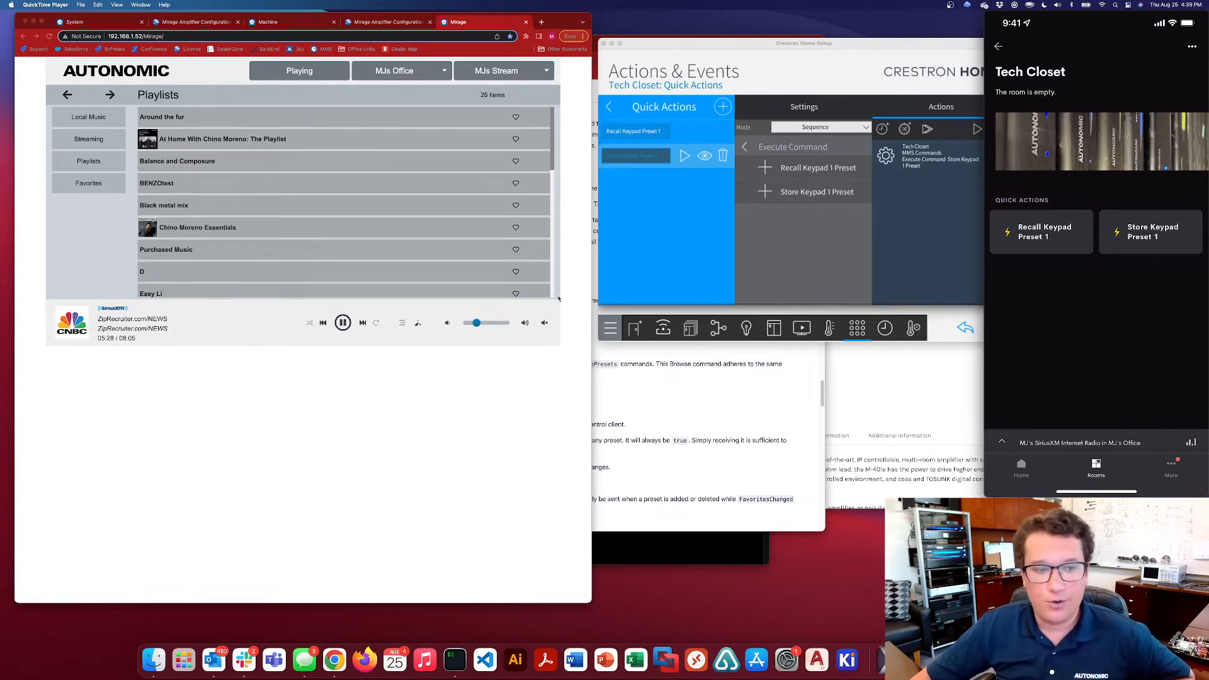
click(664, 205)
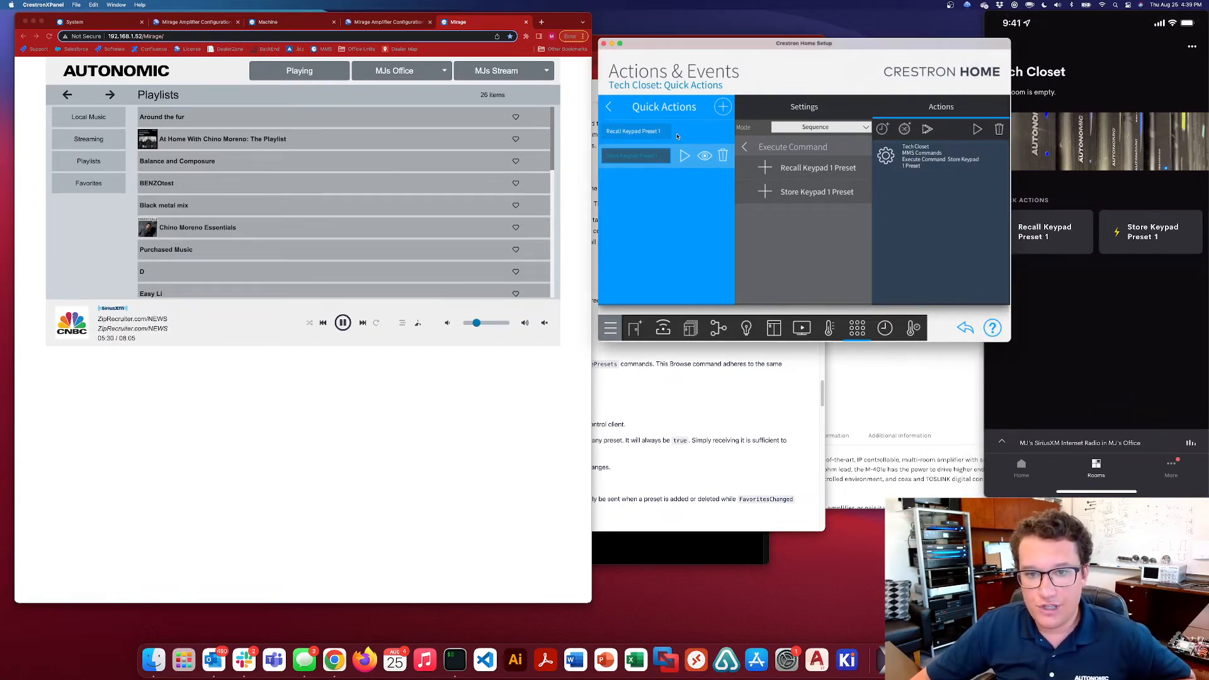
click(665, 133)
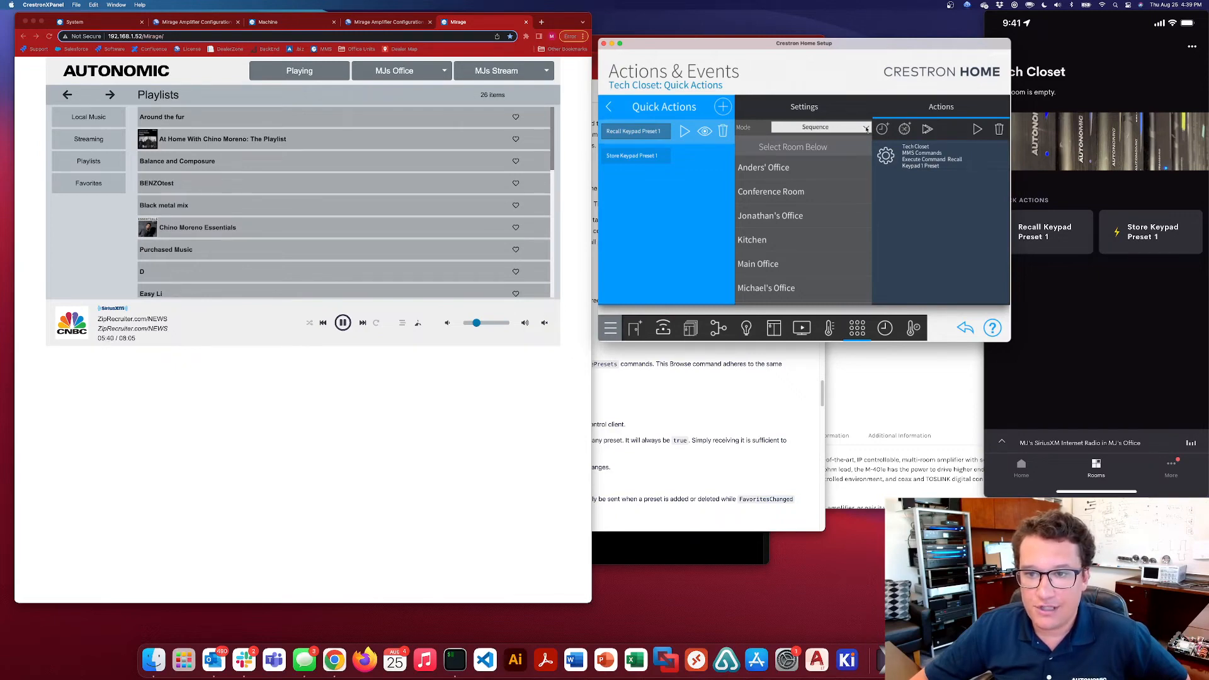
scroll(789, 223, down, 5)
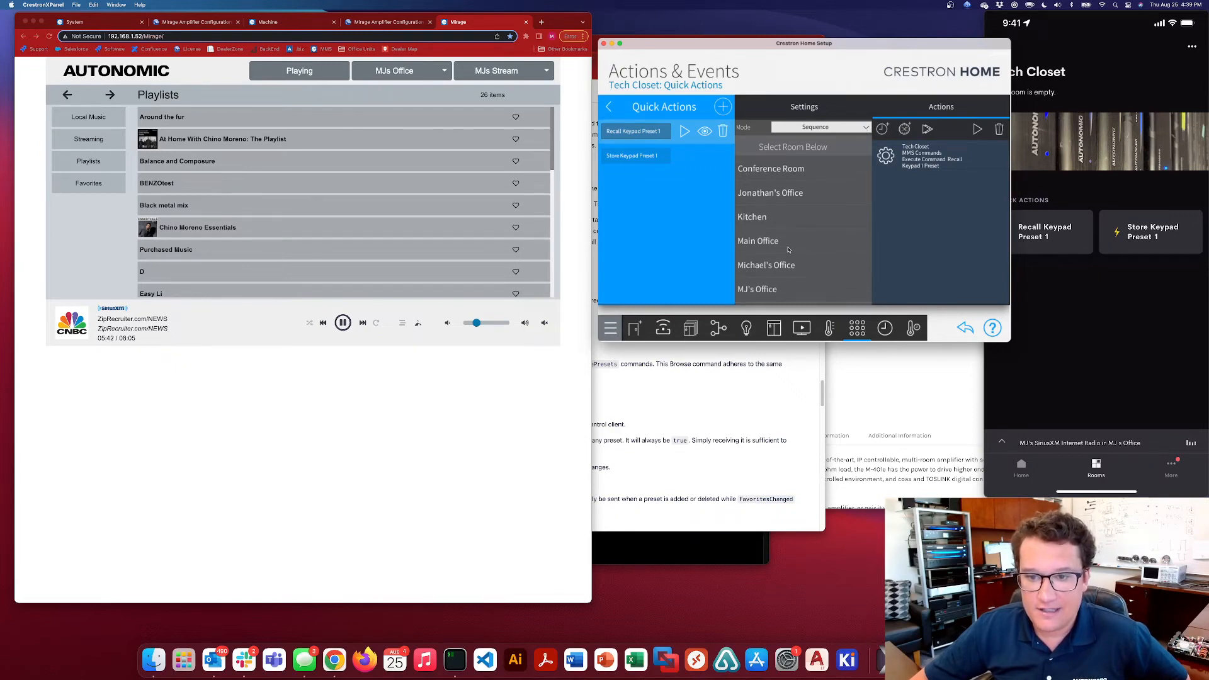
click(797, 209)
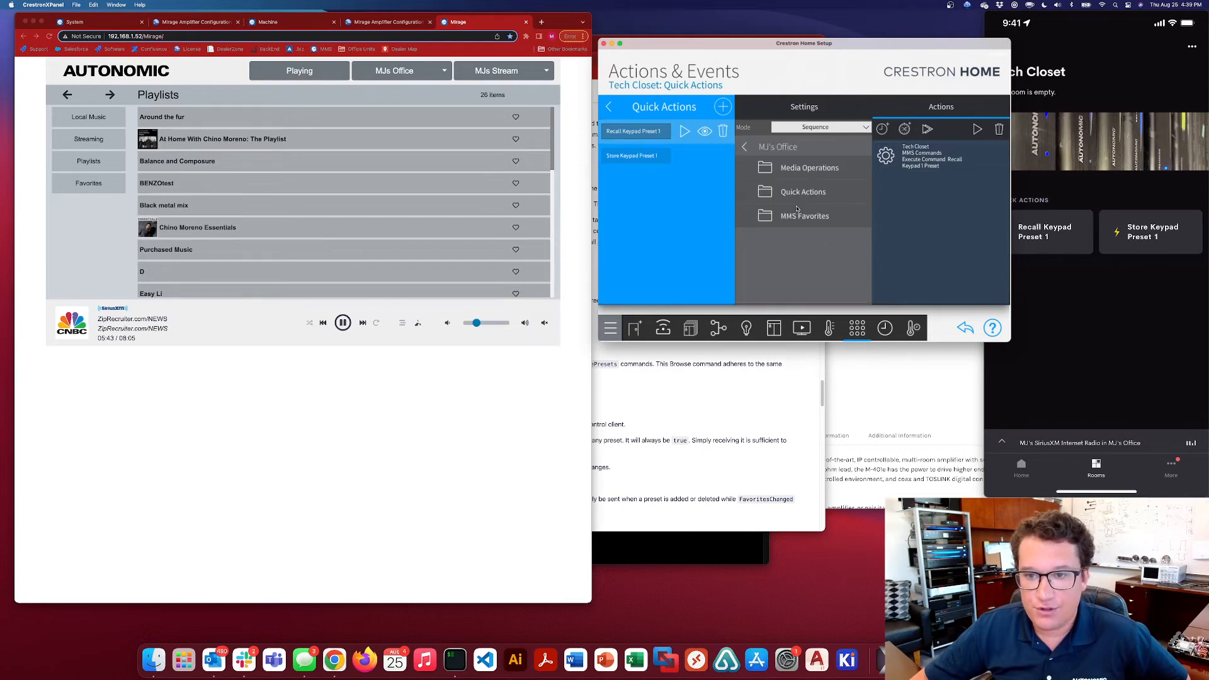
click(809, 168)
scroll(811, 181, down, 5)
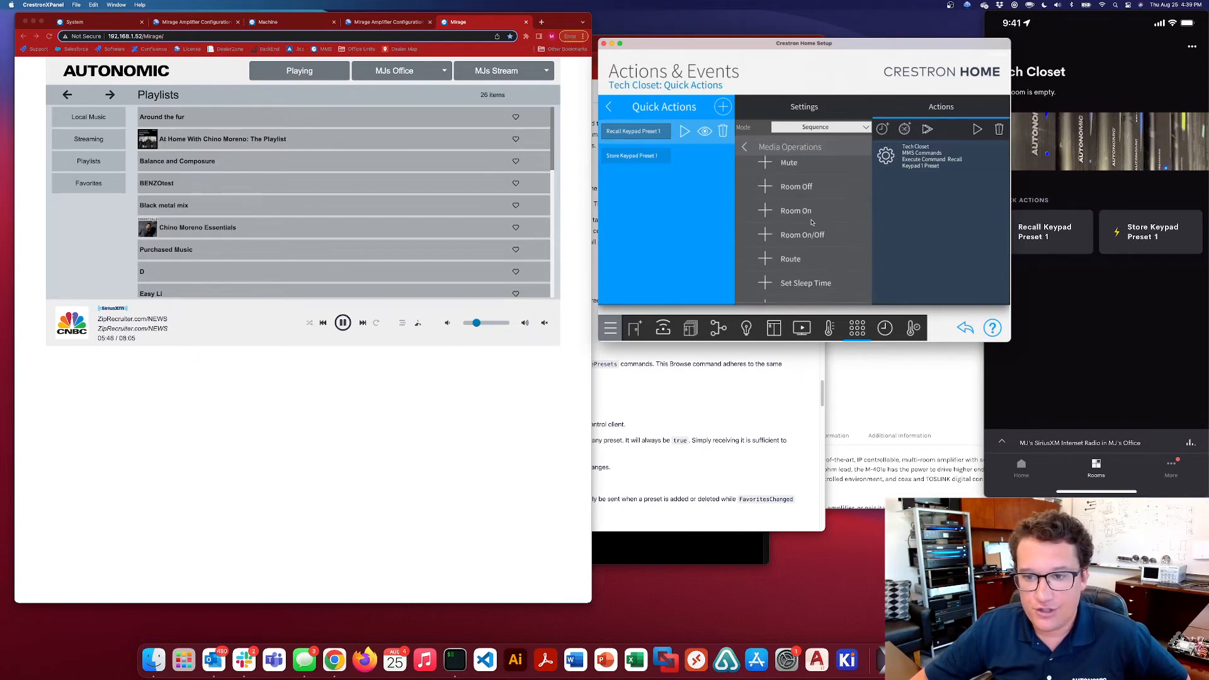
scroll(810, 180, down, 1)
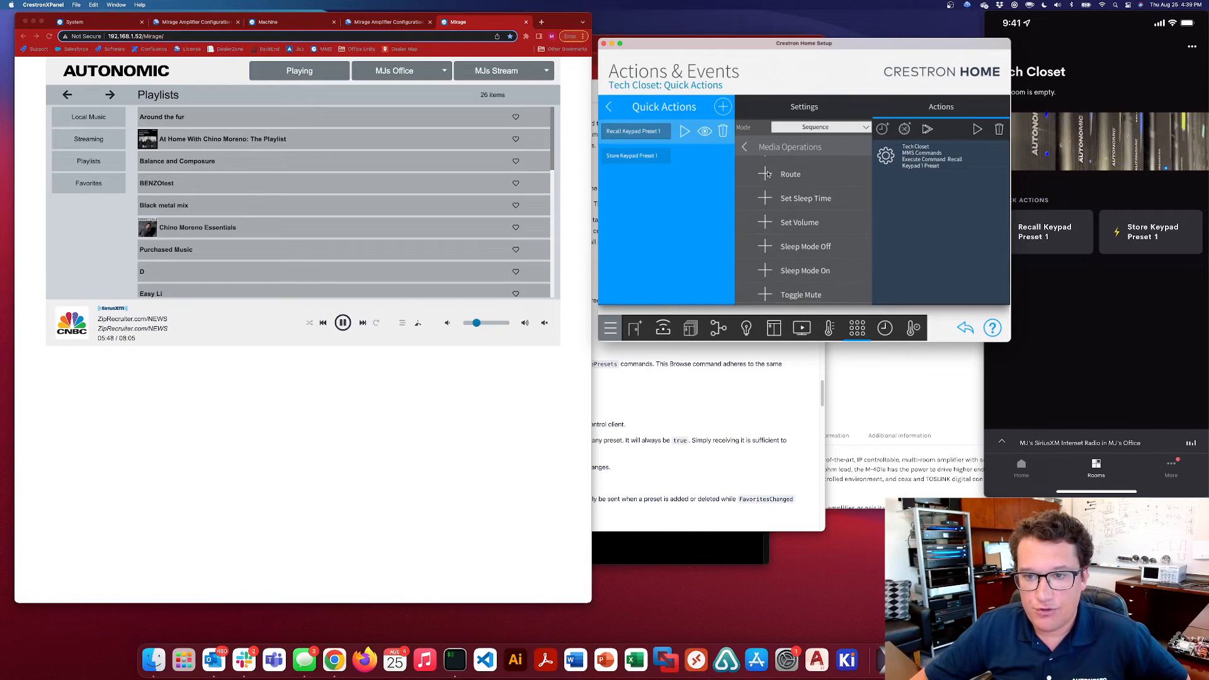
click(803, 202)
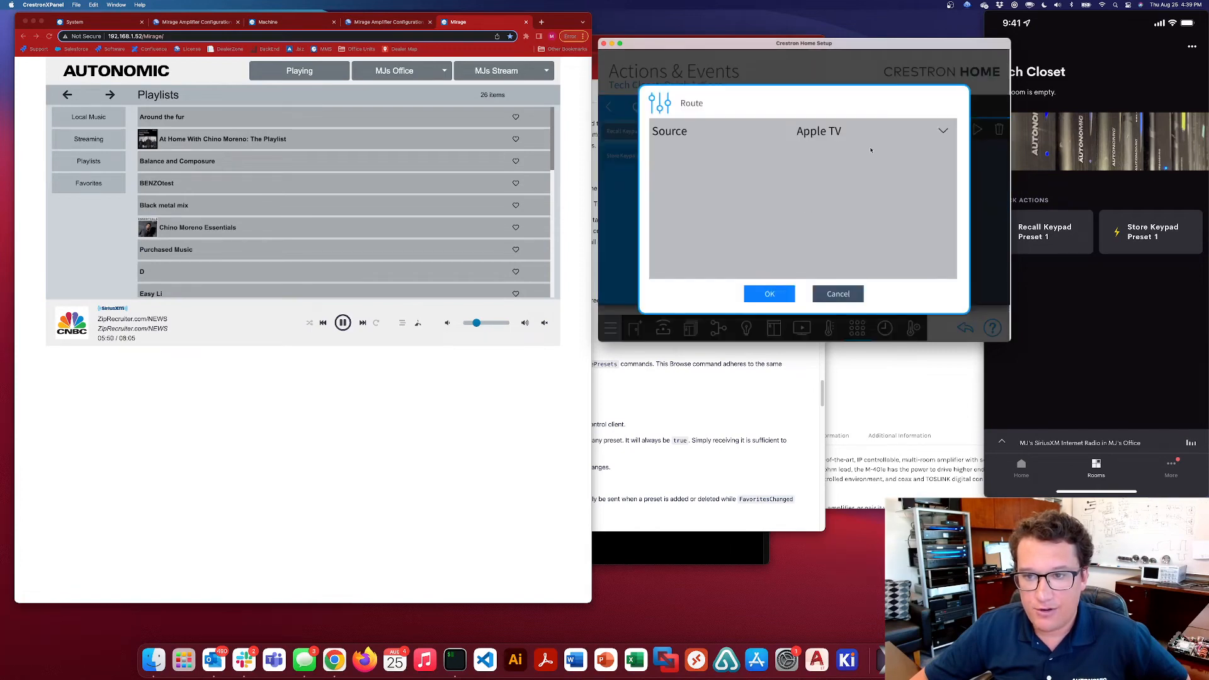
click(944, 131)
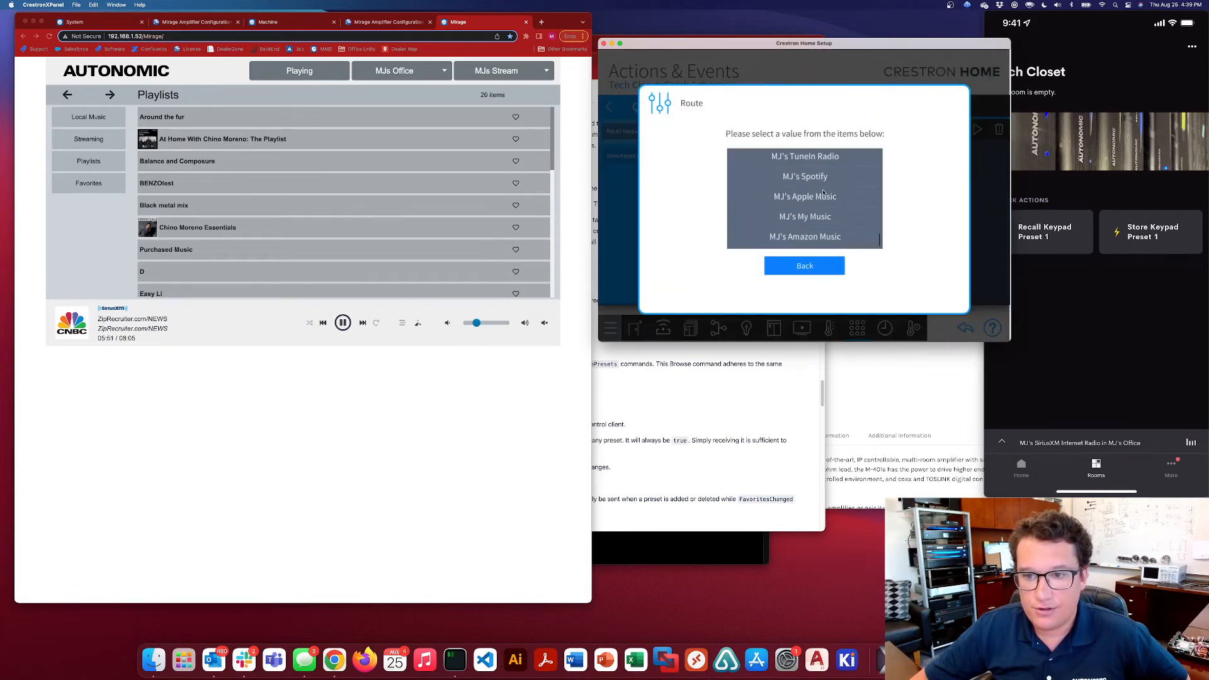
scroll(823, 193, up, 2)
click(806, 169)
click(770, 292)
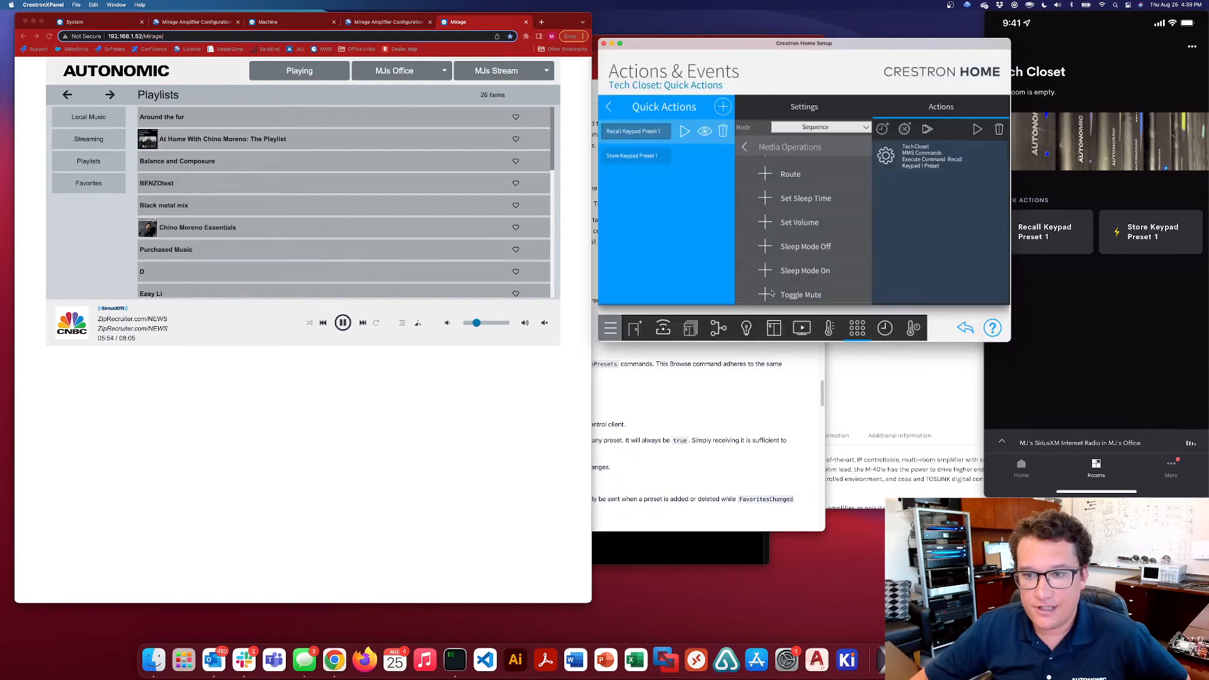
scroll(808, 200, up, 3)
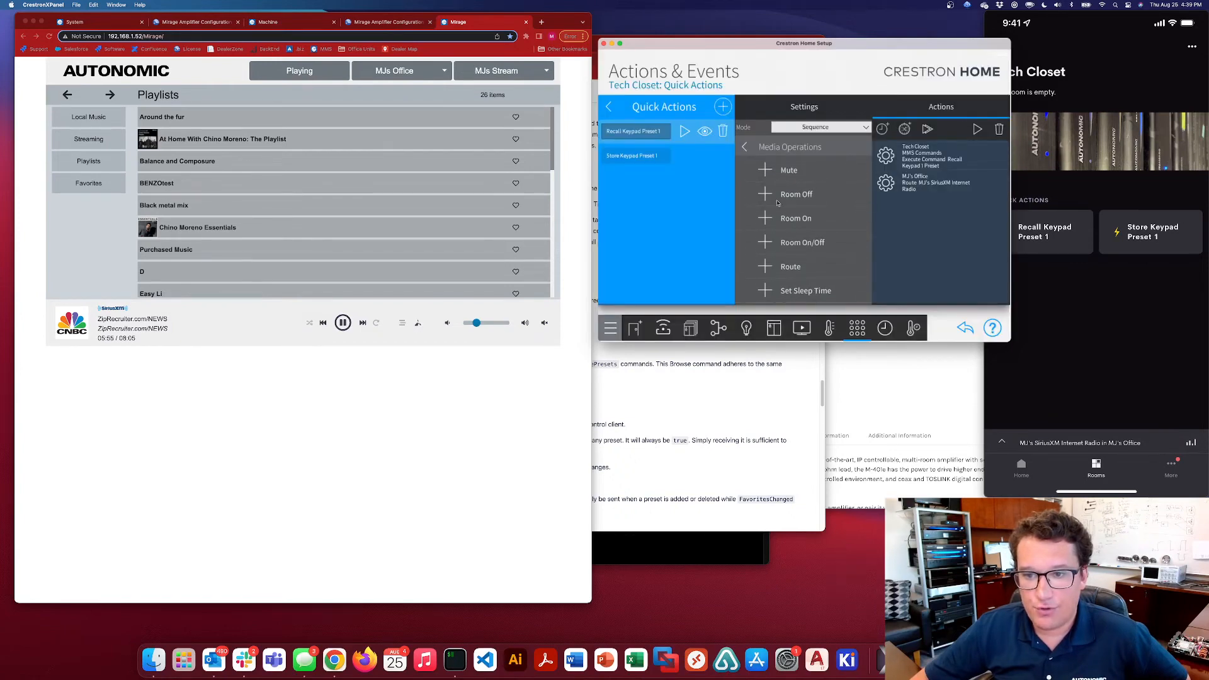
click(765, 218)
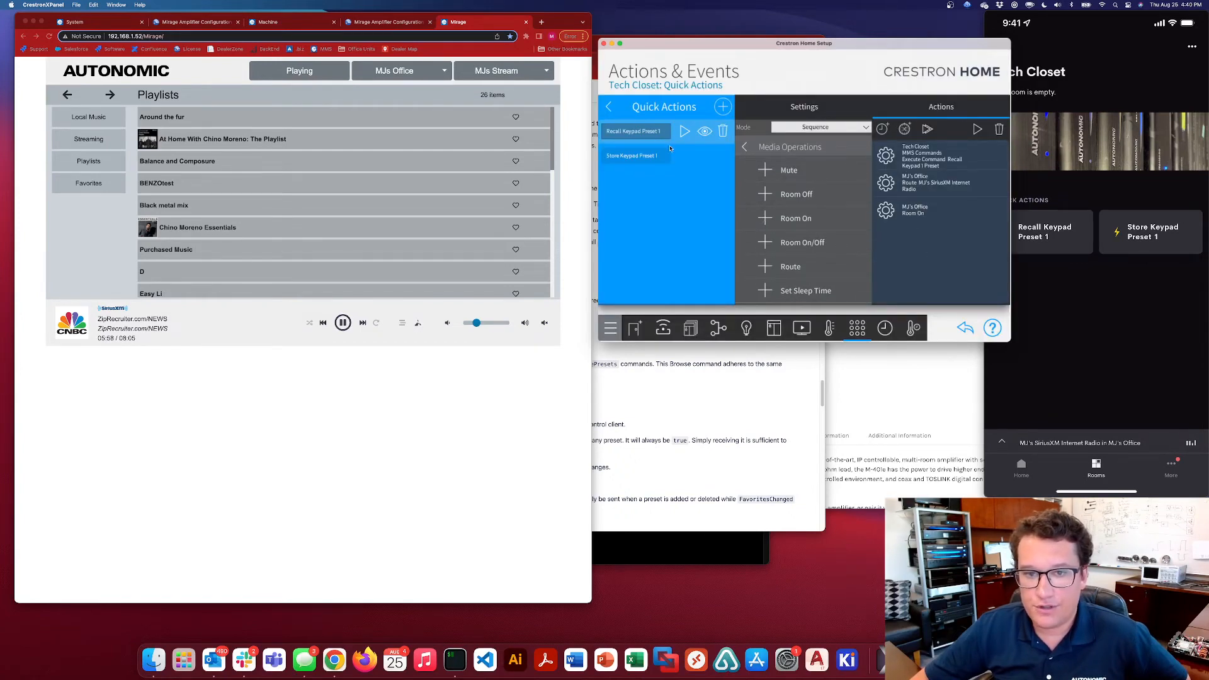
Add Kitchen actions to the Recall Keypad Preset 1 sequence: Route with source MJ's SiriusXM Internet Radio, and Room On
click(745, 147)
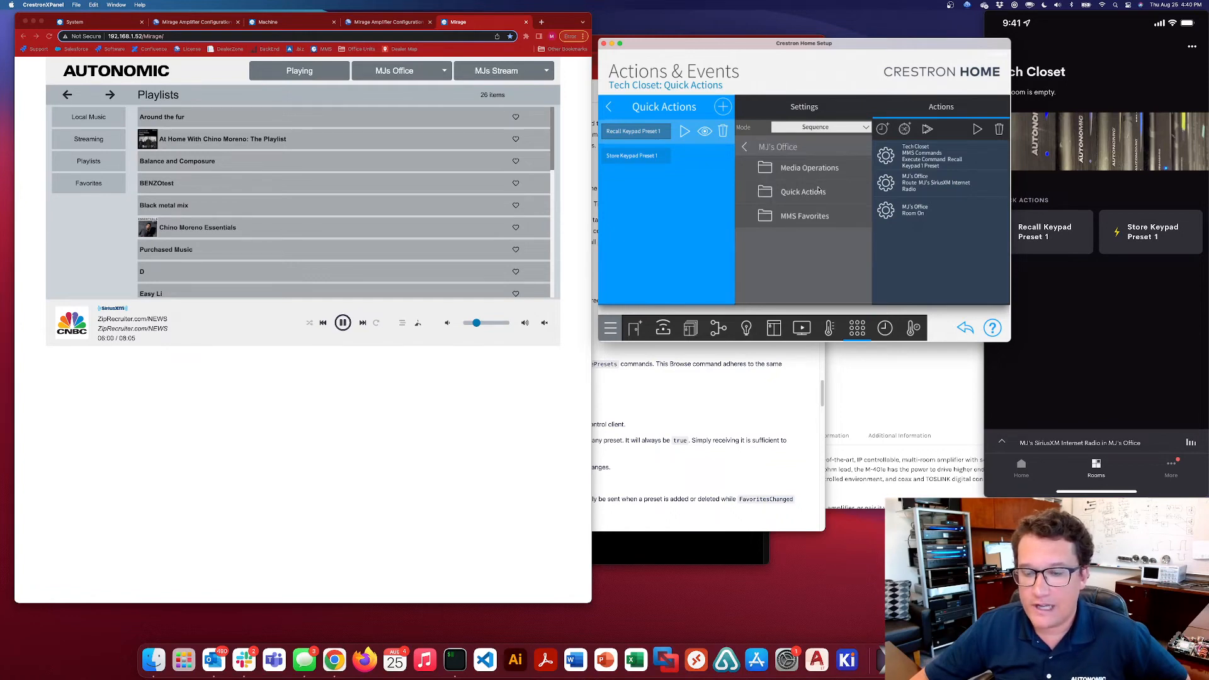
click(745, 147)
click(766, 243)
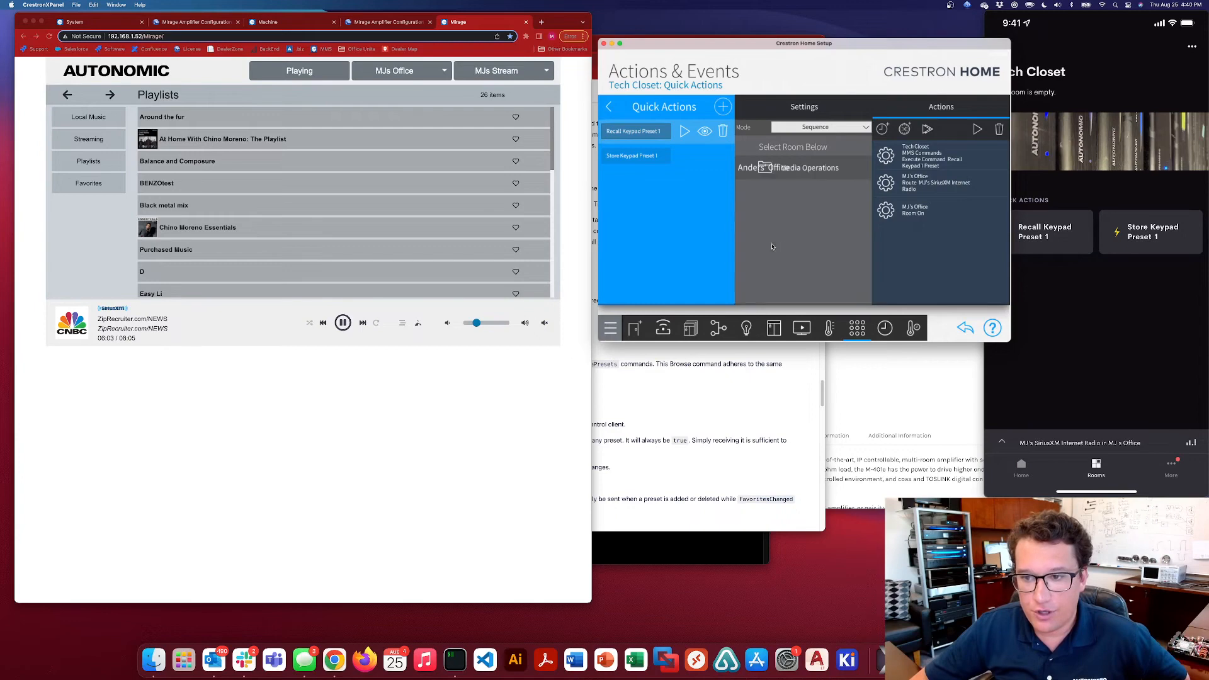
click(809, 170)
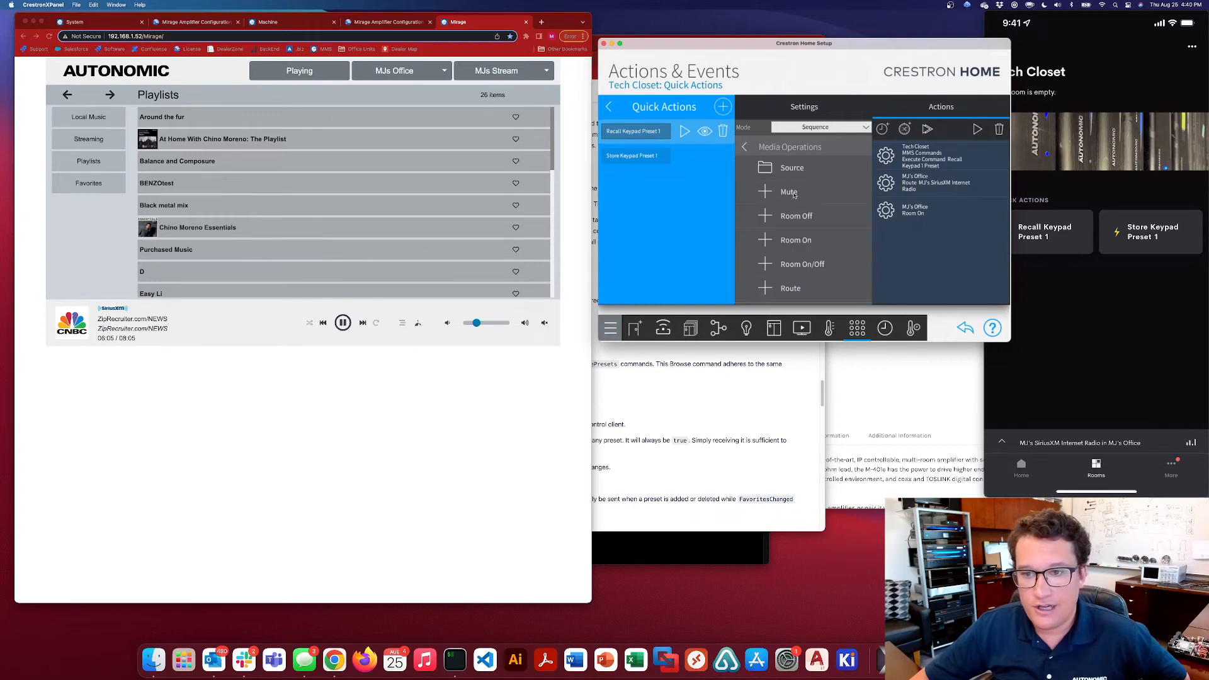
click(768, 289)
click(869, 135)
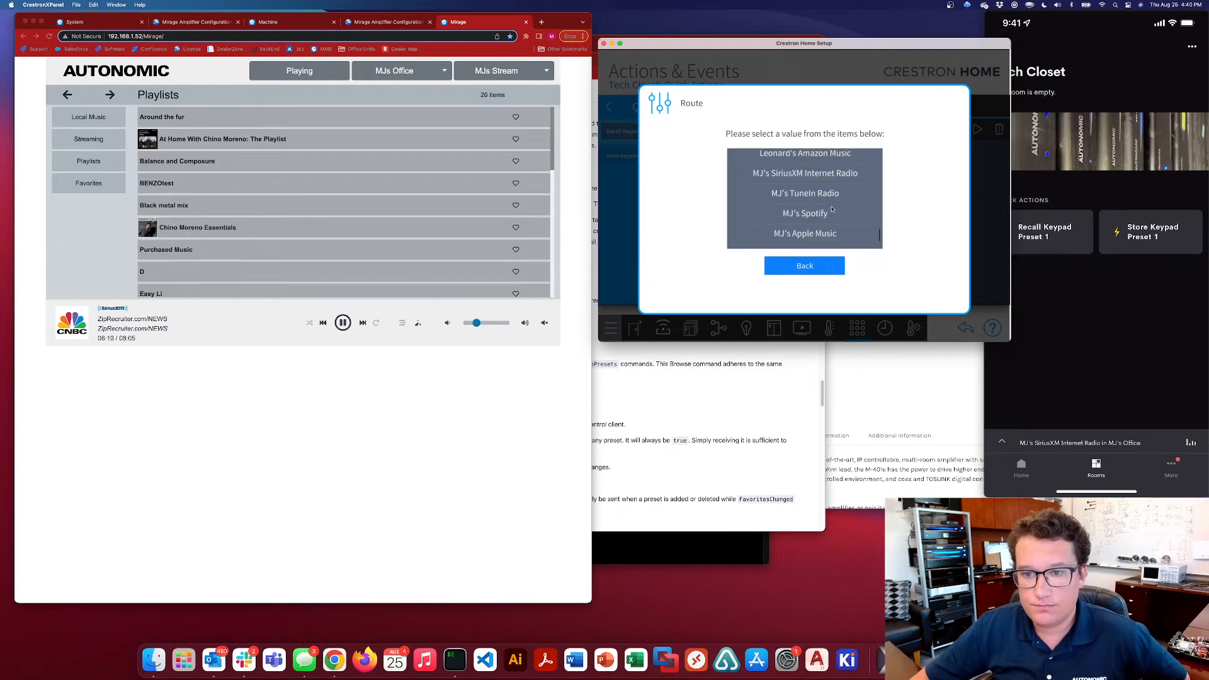
scroll(816, 201, down, 3)
scroll(818, 203, up, 1)
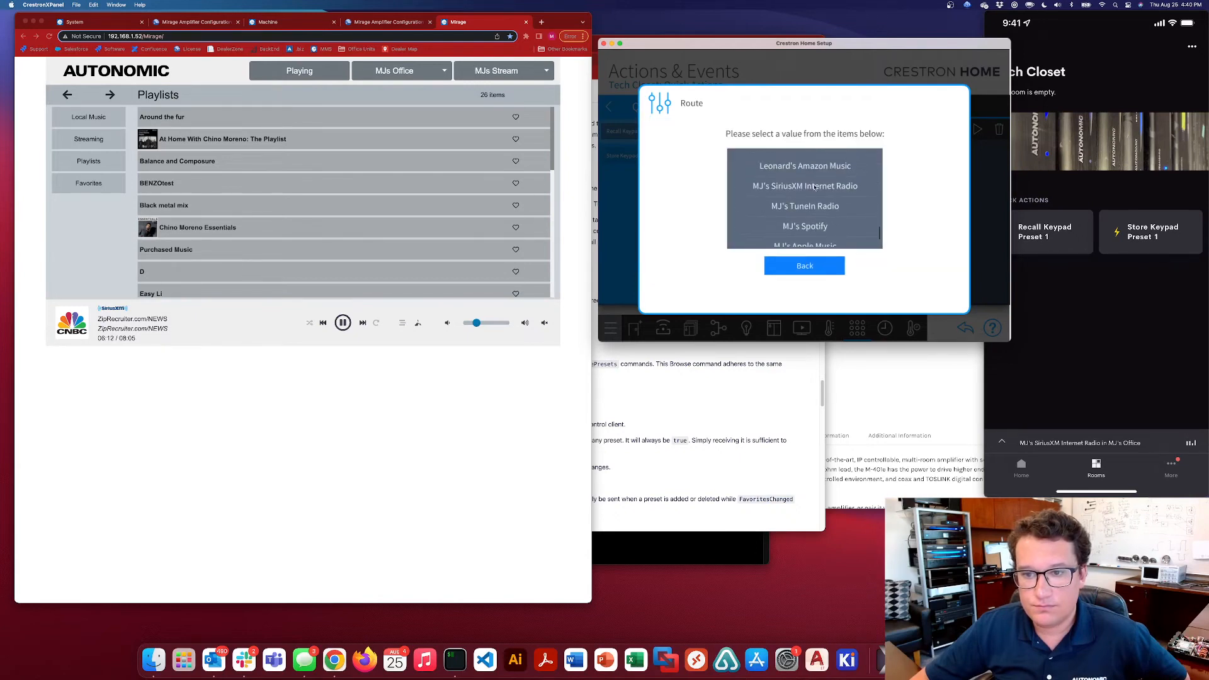
click(806, 183)
click(774, 293)
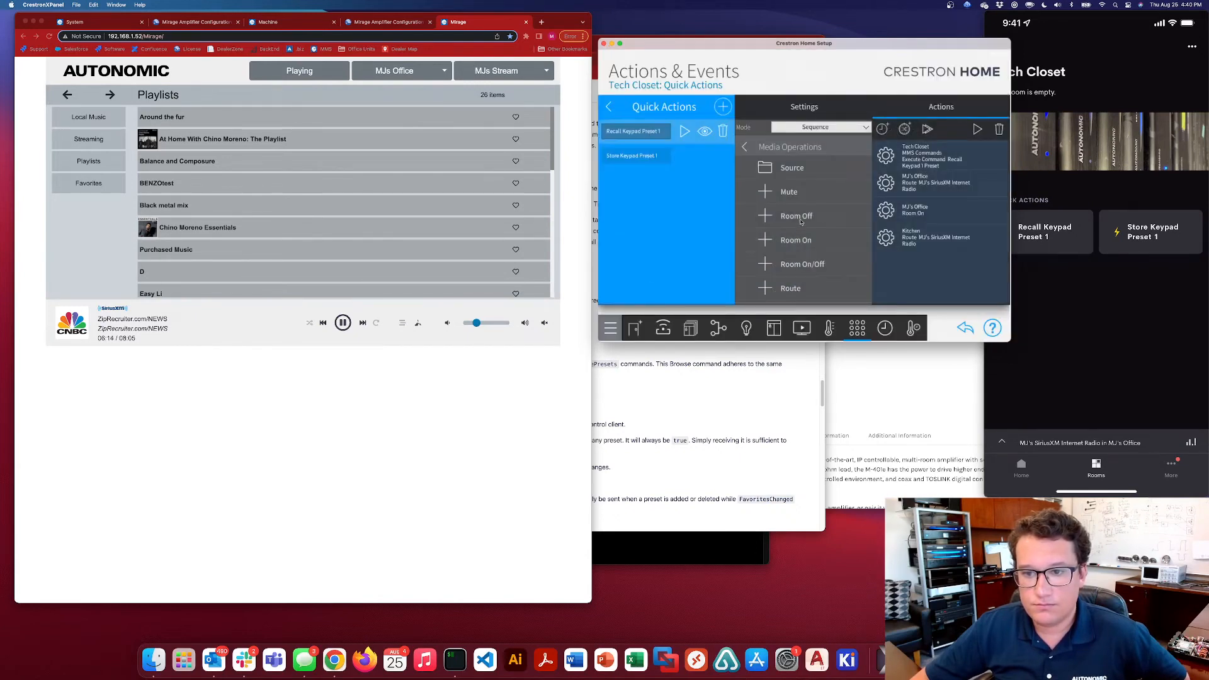
click(766, 241)
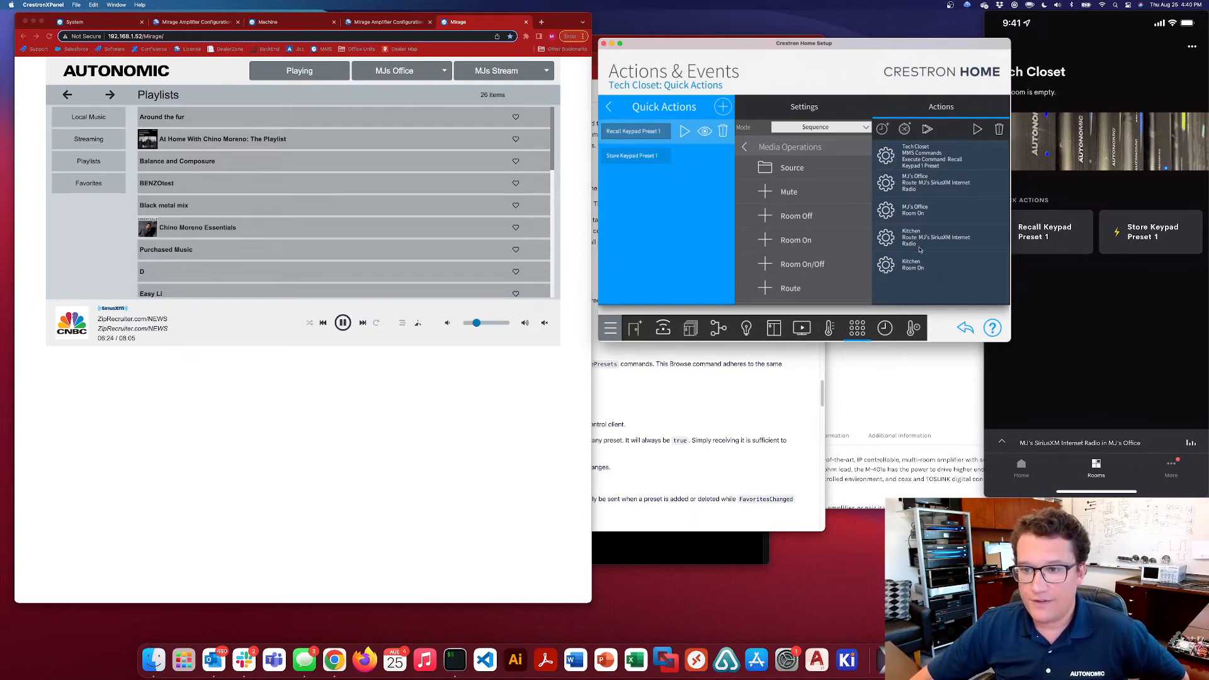
Review the custom command descriptors and strings in the installer settings of the Tech Closet's MMS Commands device
click(1083, 293)
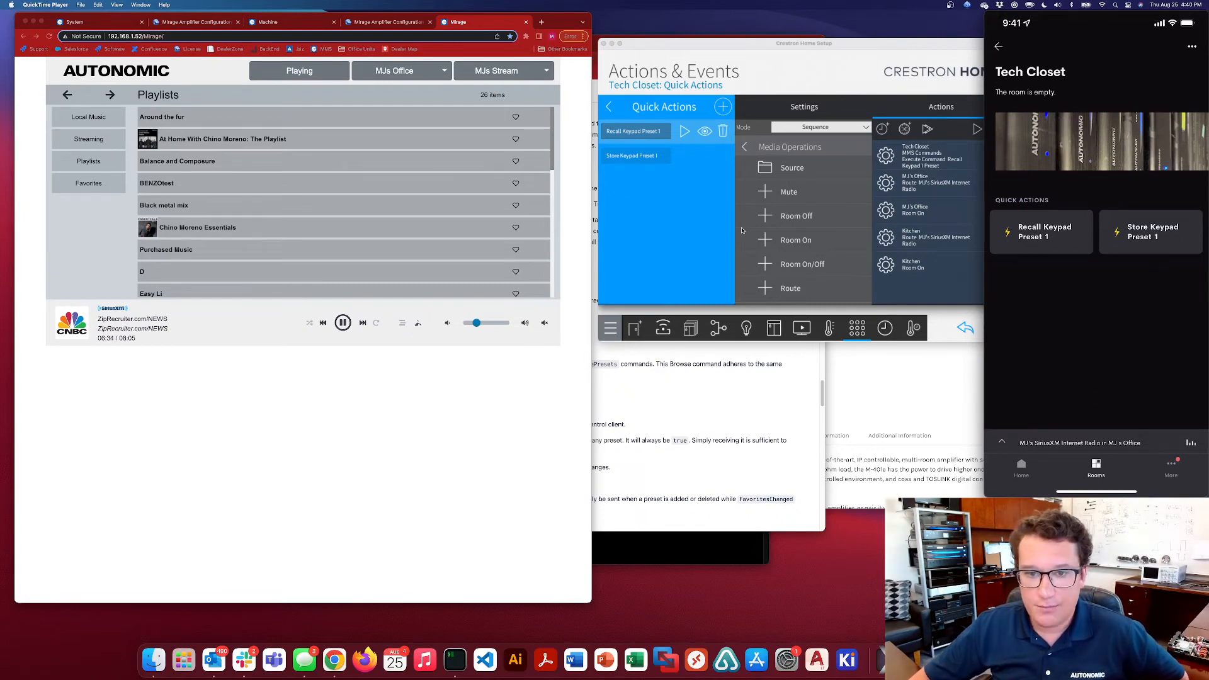
click(703, 219)
click(662, 329)
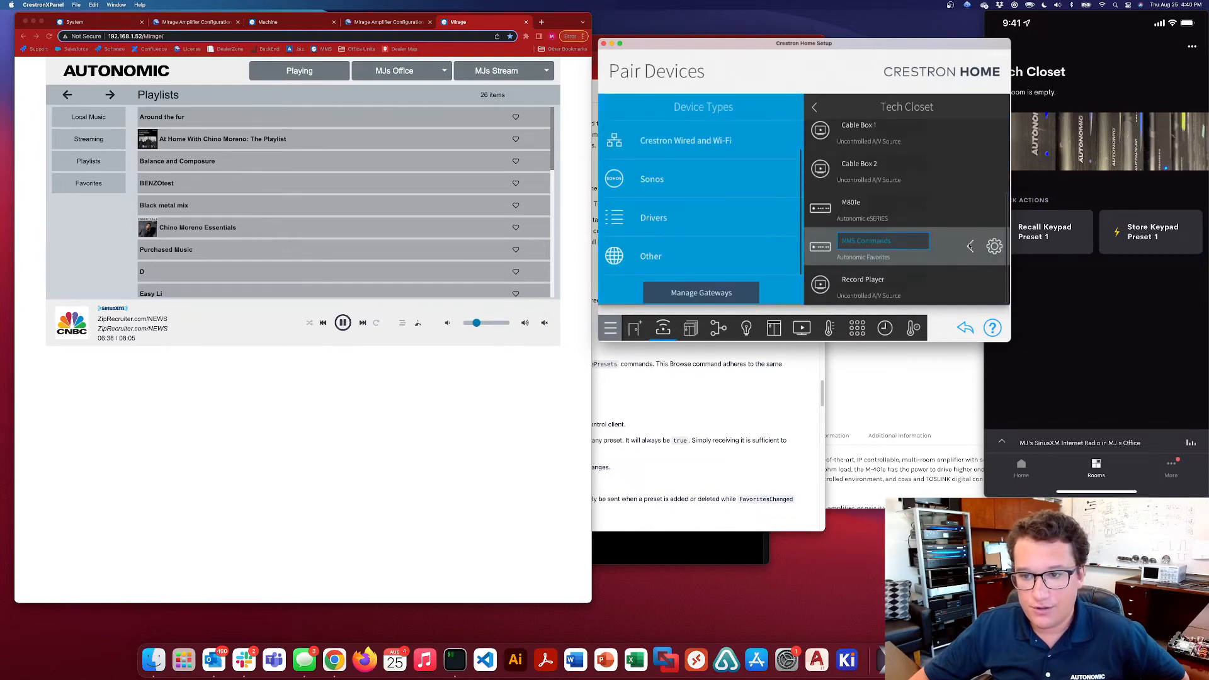
click(994, 246)
click(816, 111)
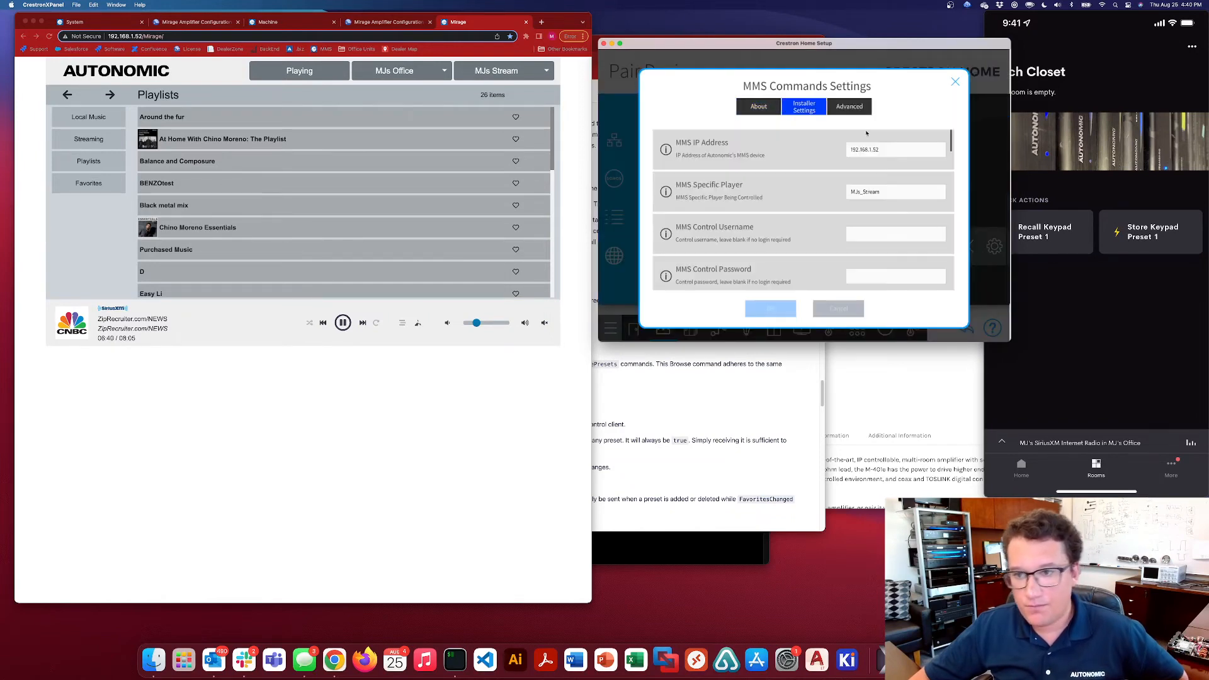
scroll(882, 183, down, 10)
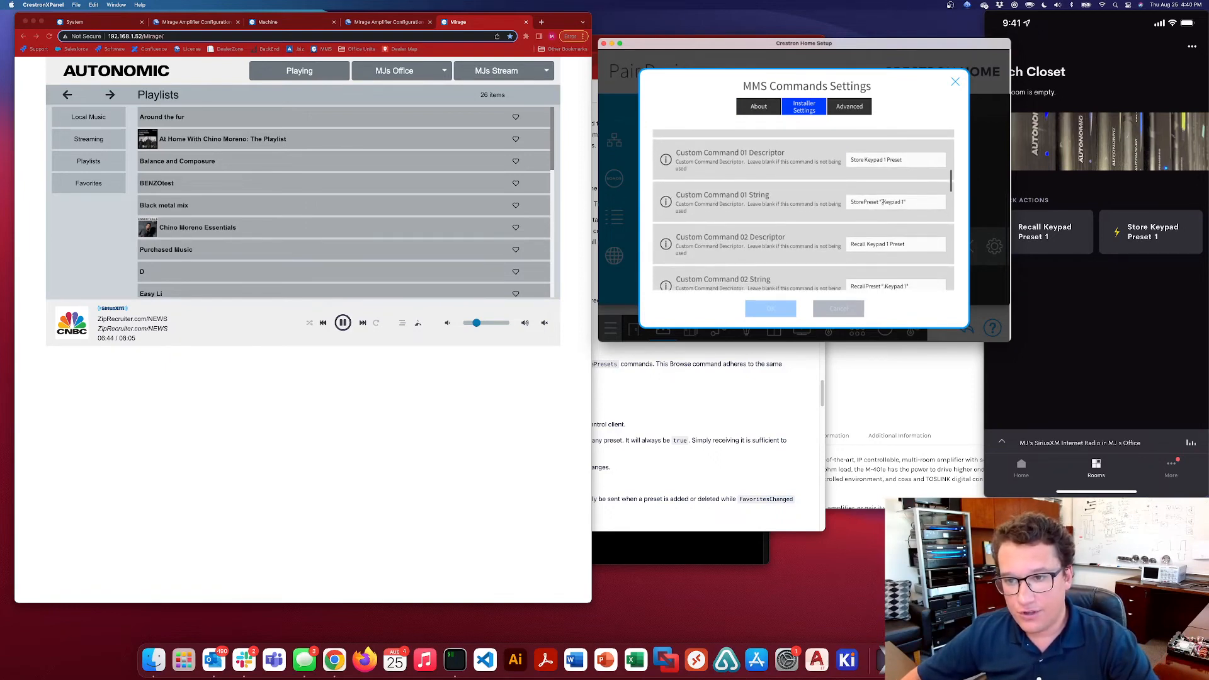
drag(912, 202, 884, 209)
click(914, 200)
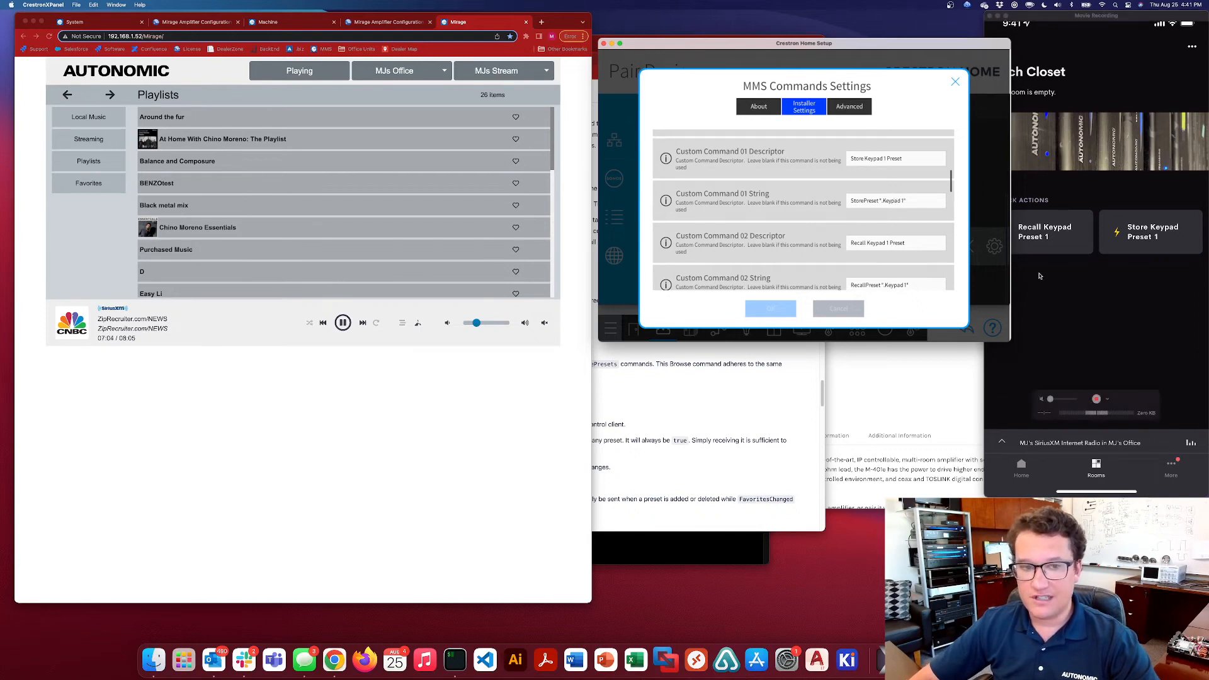
Look through the Favorites list in the Mirage web player for the Keypad 1 preset
click(86, 188)
click(87, 187)
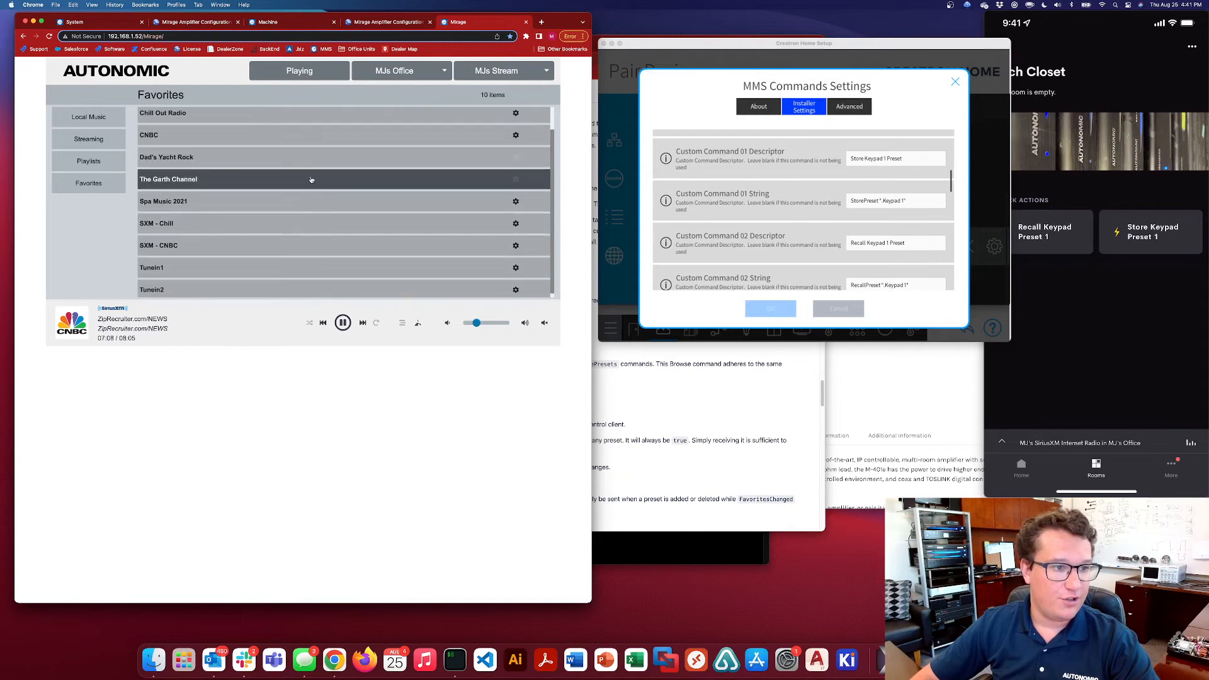
scroll(255, 139, down, 2)
scroll(255, 139, up, 2)
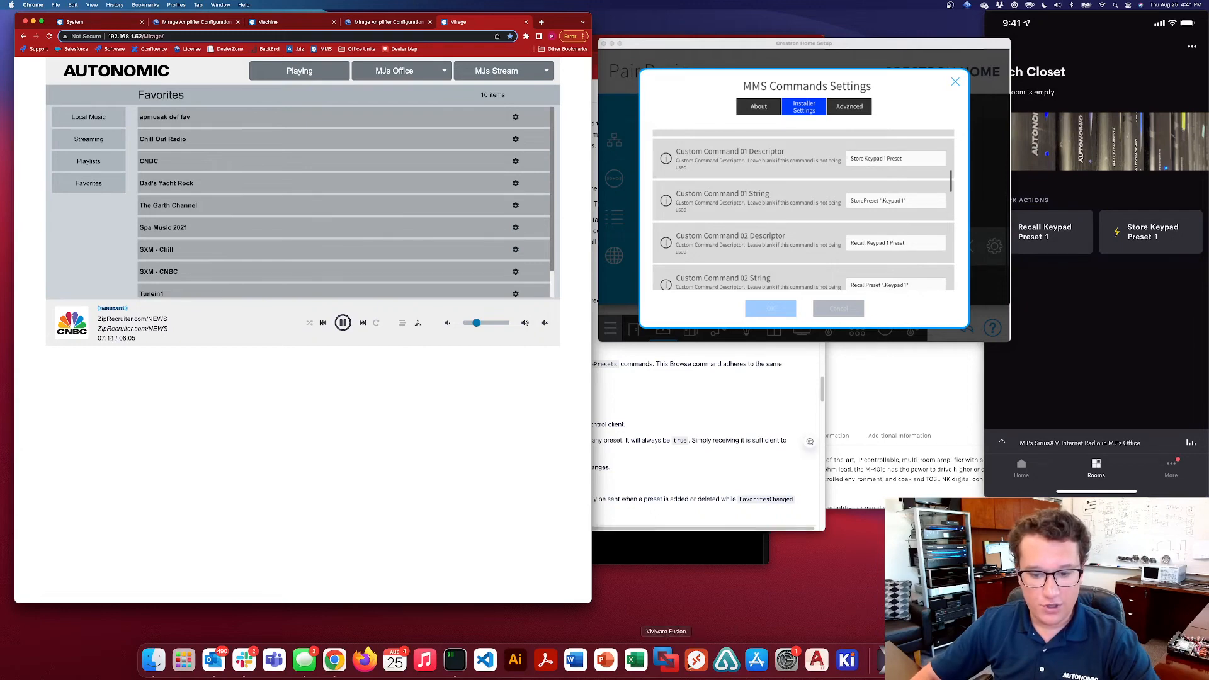
Run browseallpresets in the iTerm2 telnet session, examine the ".Keypad 1" entry, and close the MMS Commands settings in Crestron Home Setup
click(454, 660)
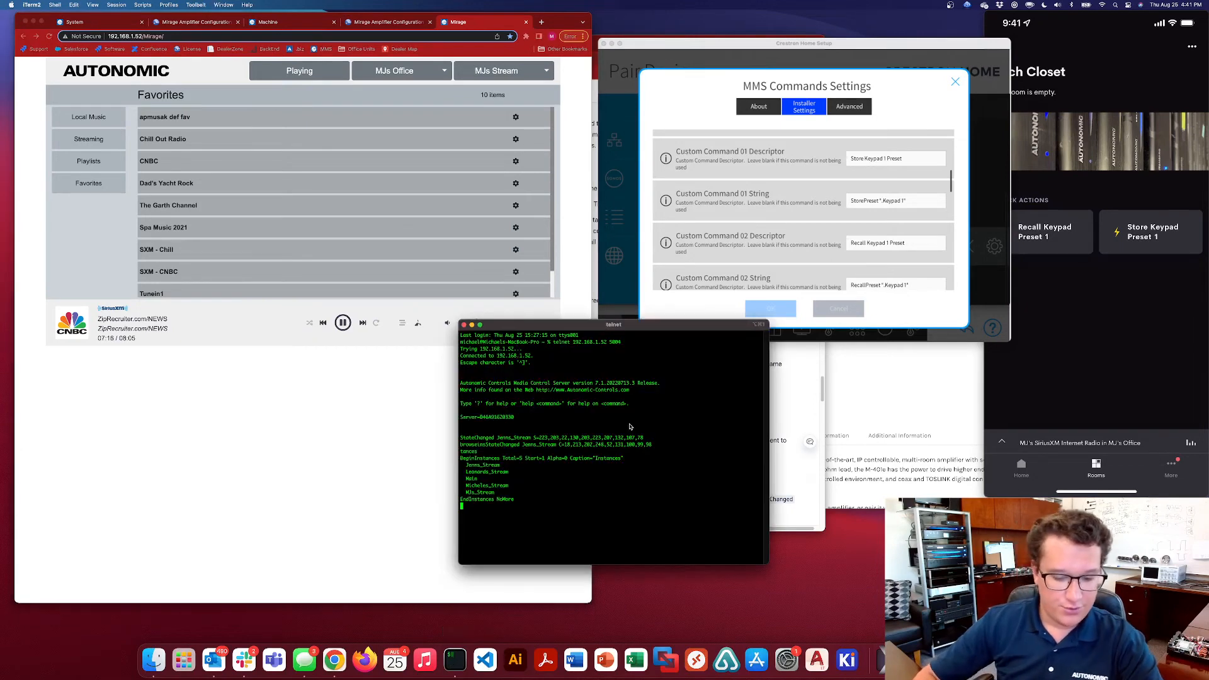
text(brow)
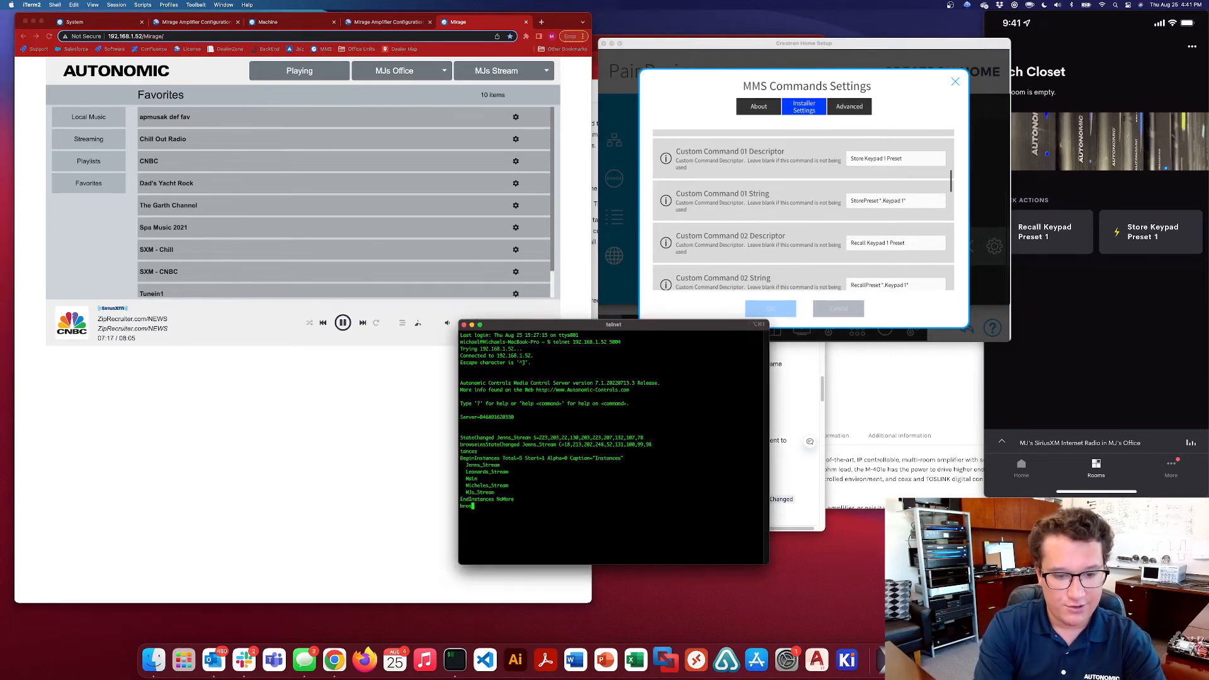
text(seallpresets)
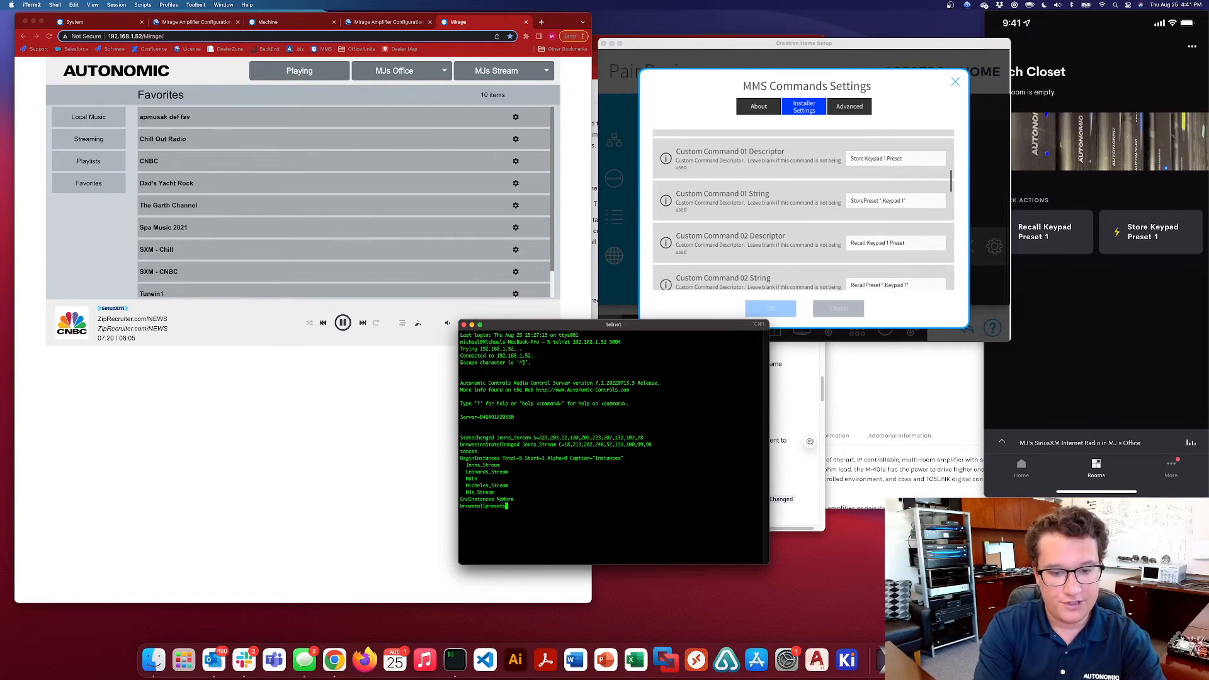
key(Return)
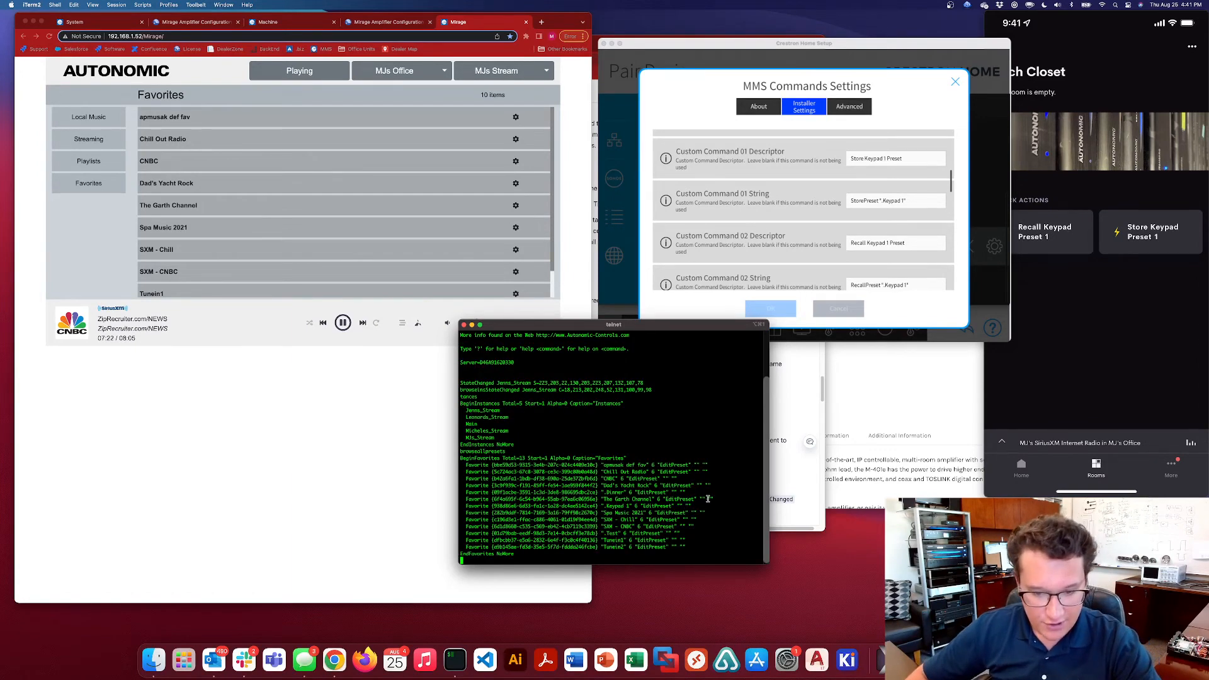
drag(702, 504, 464, 506)
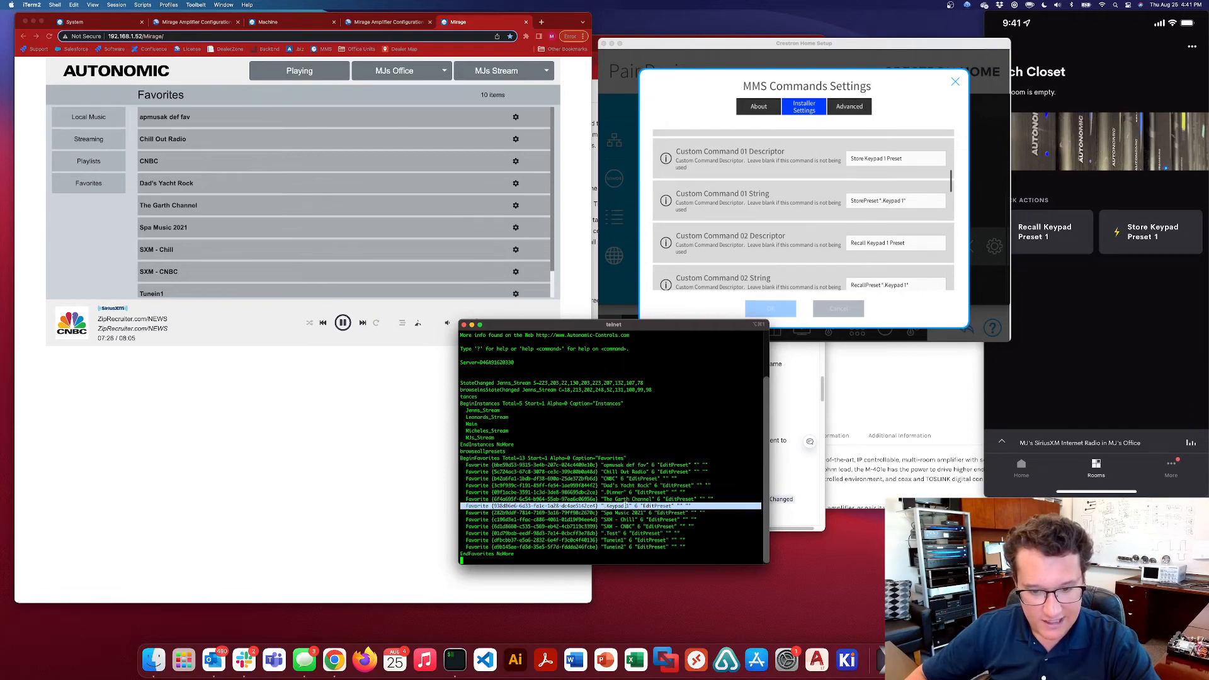
click(628, 484)
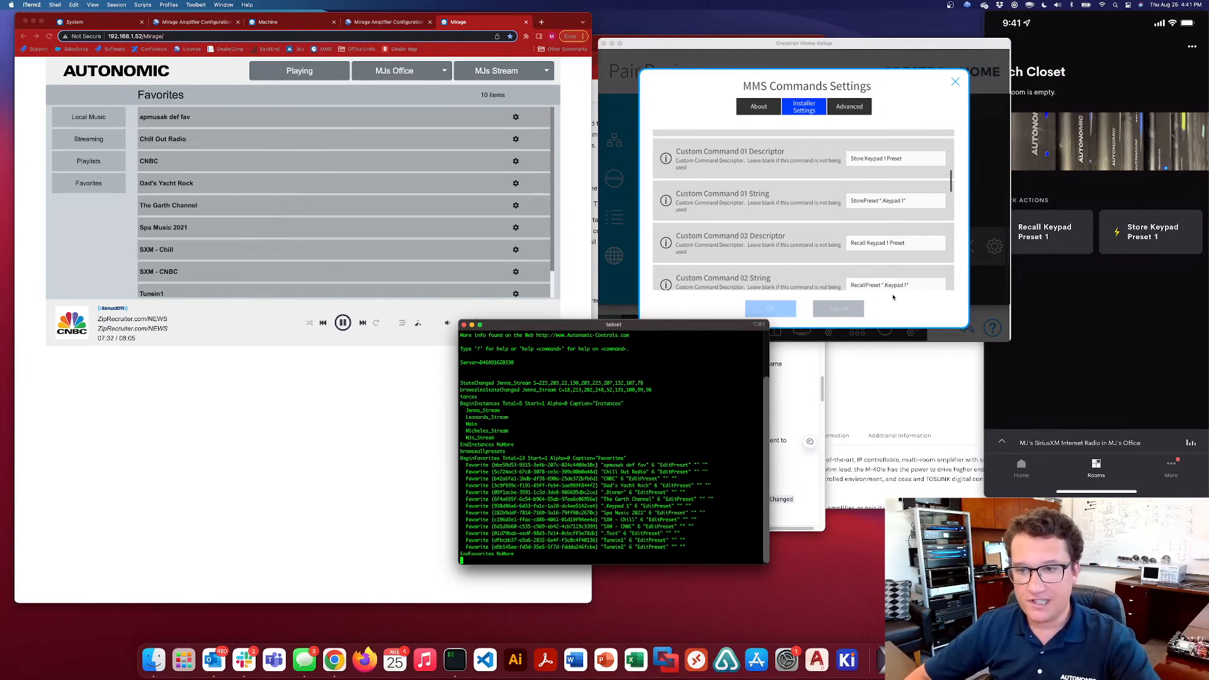
click(678, 308)
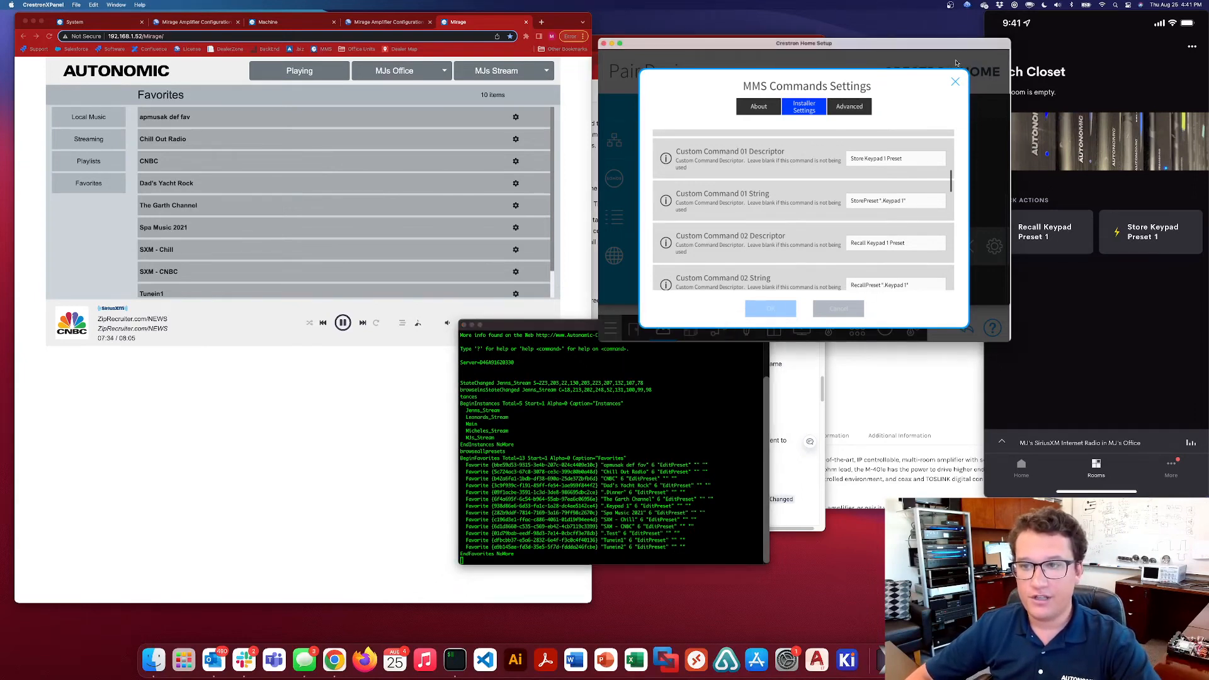
click(955, 80)
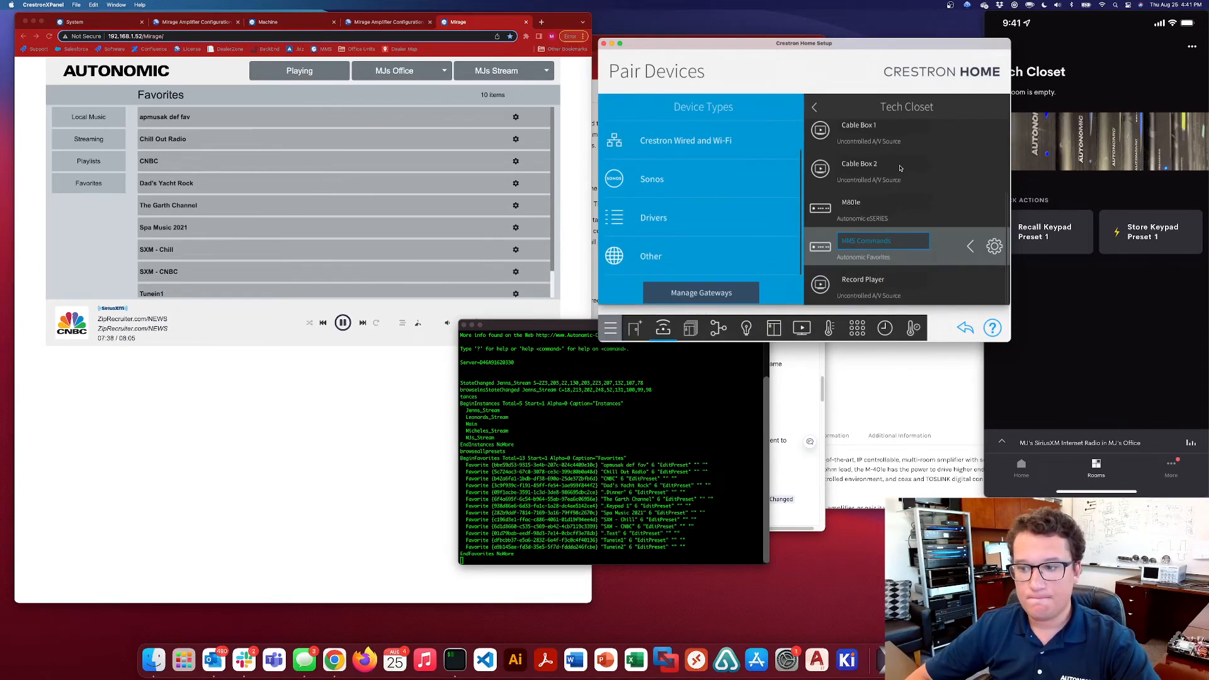
Browse to the Apple Music streaming service in the Mirage web player and dismiss the Crestron Home Setup notification
click(350, 386)
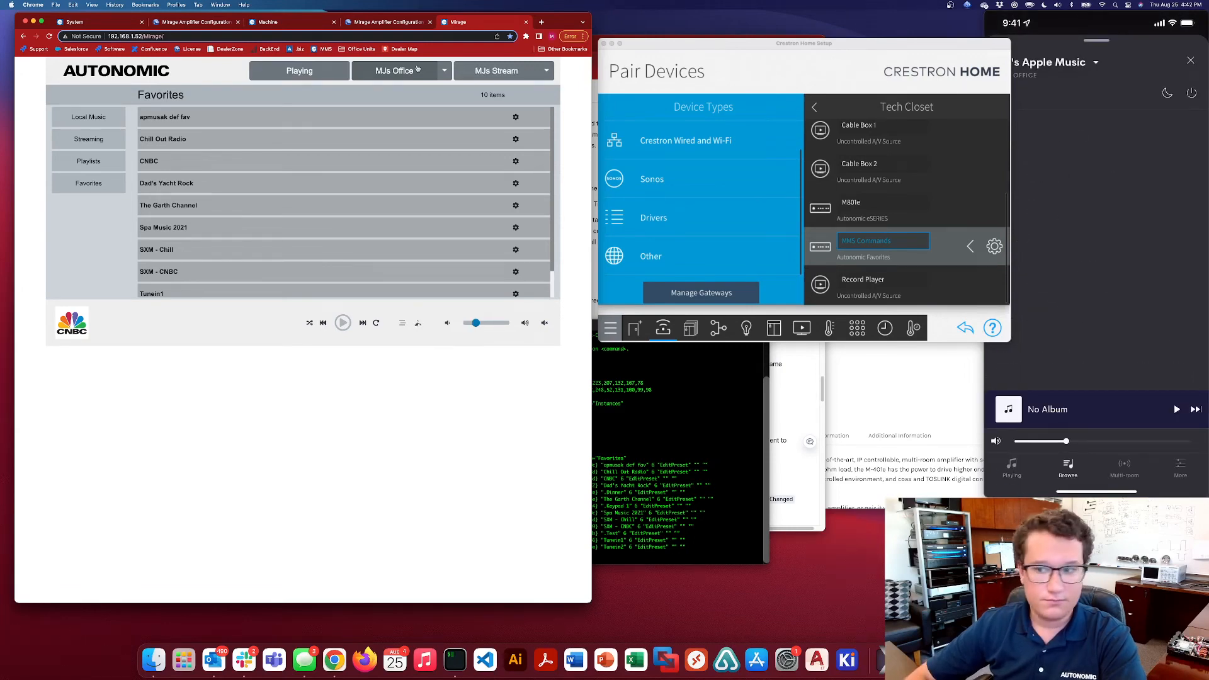
click(88, 139)
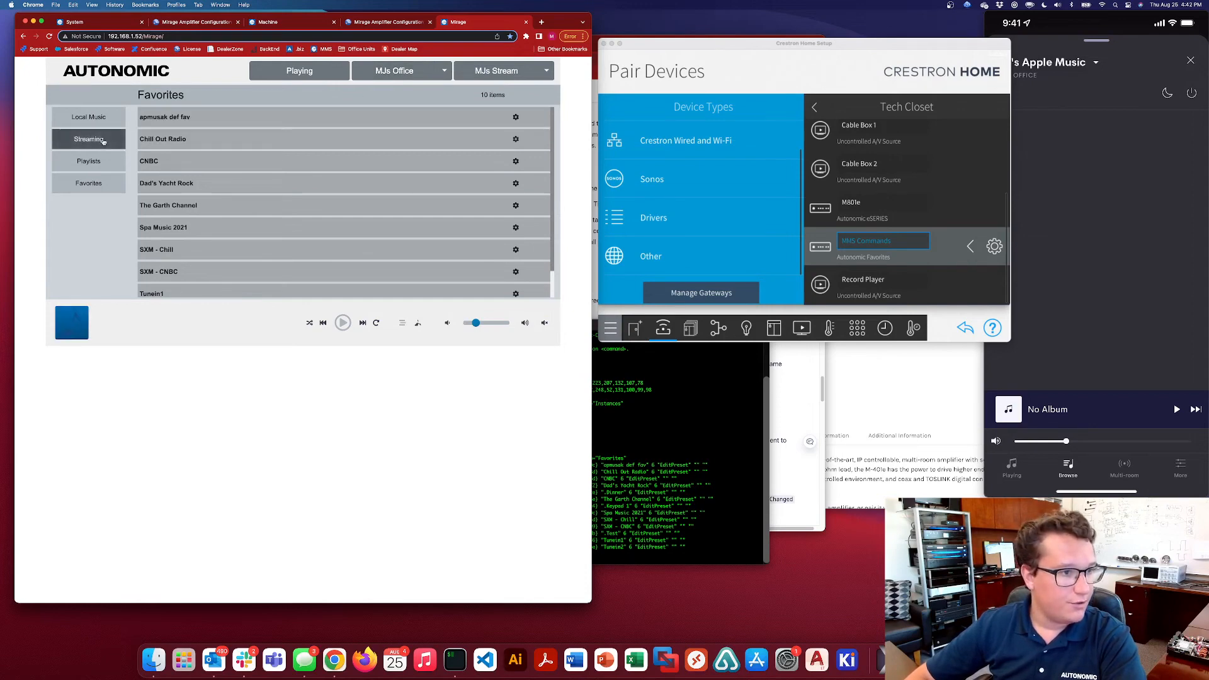
click(176, 132)
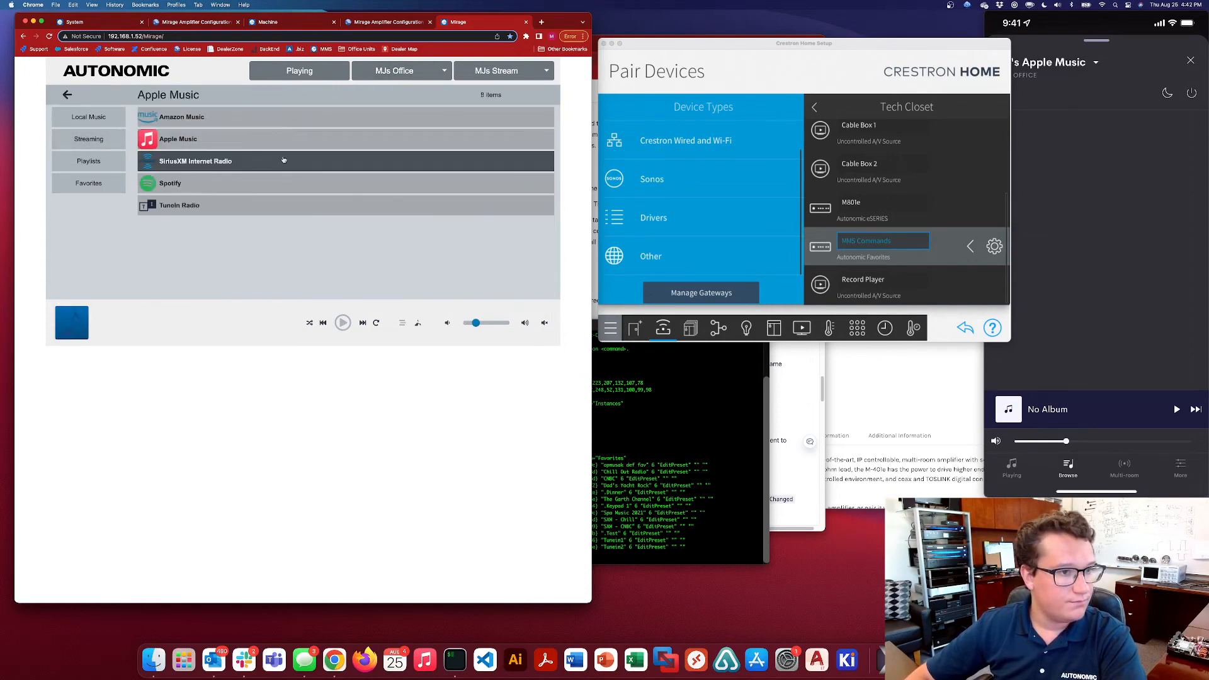
click(195, 123)
click(204, 163)
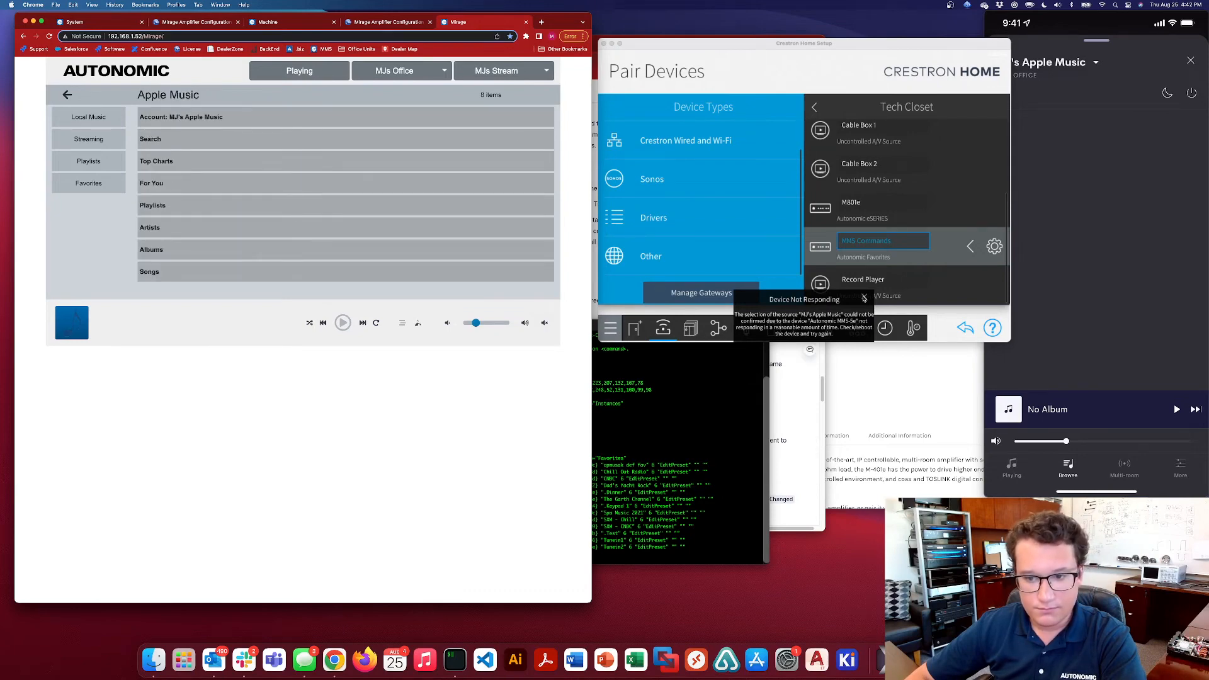
click(864, 297)
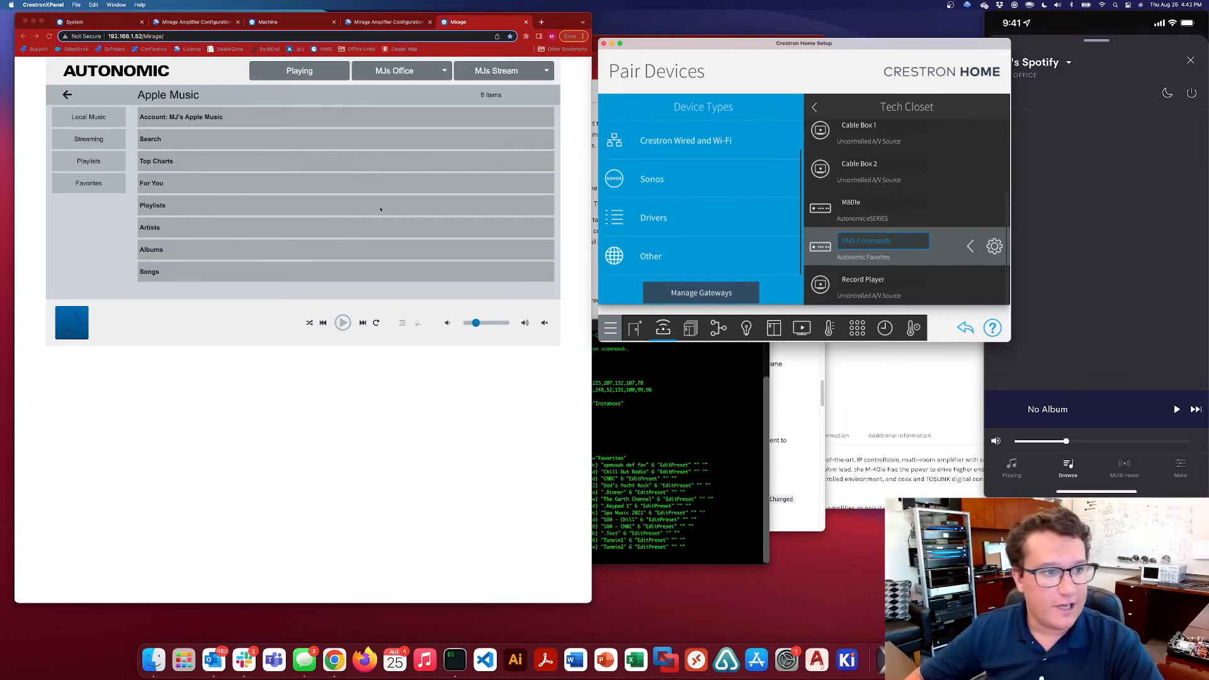
Close the MMS-5e server details in the Mirage Audio System configuration and reboot the server
click(200, 39)
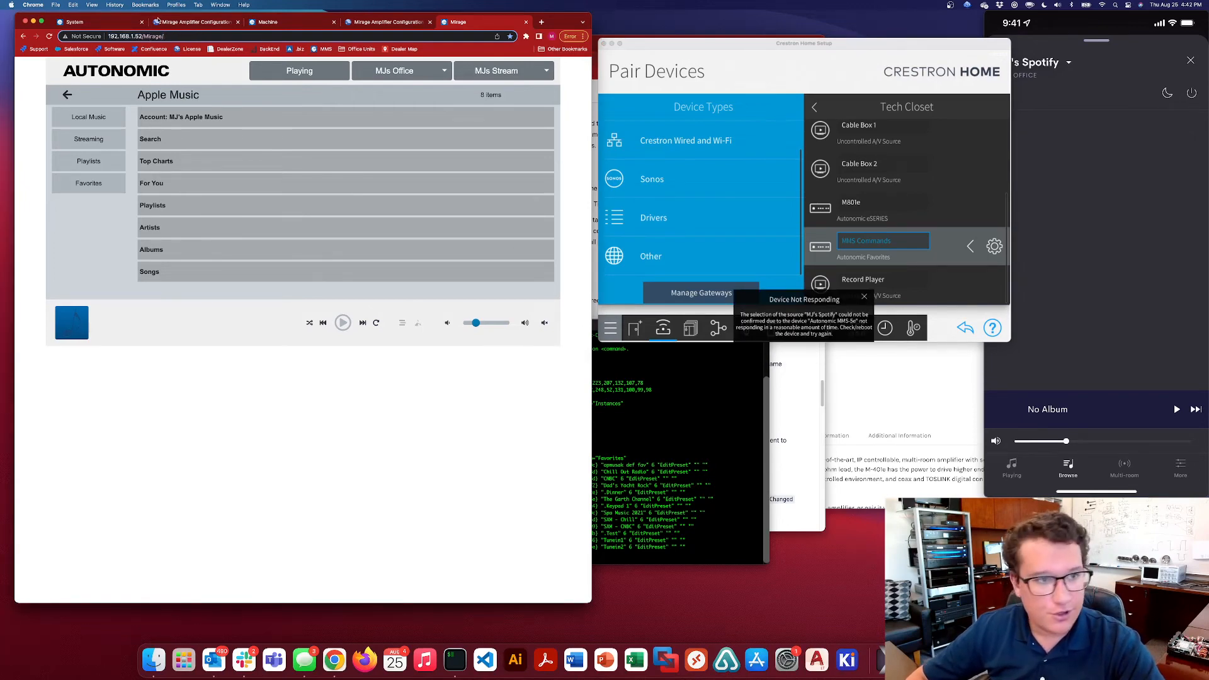
click(114, 23)
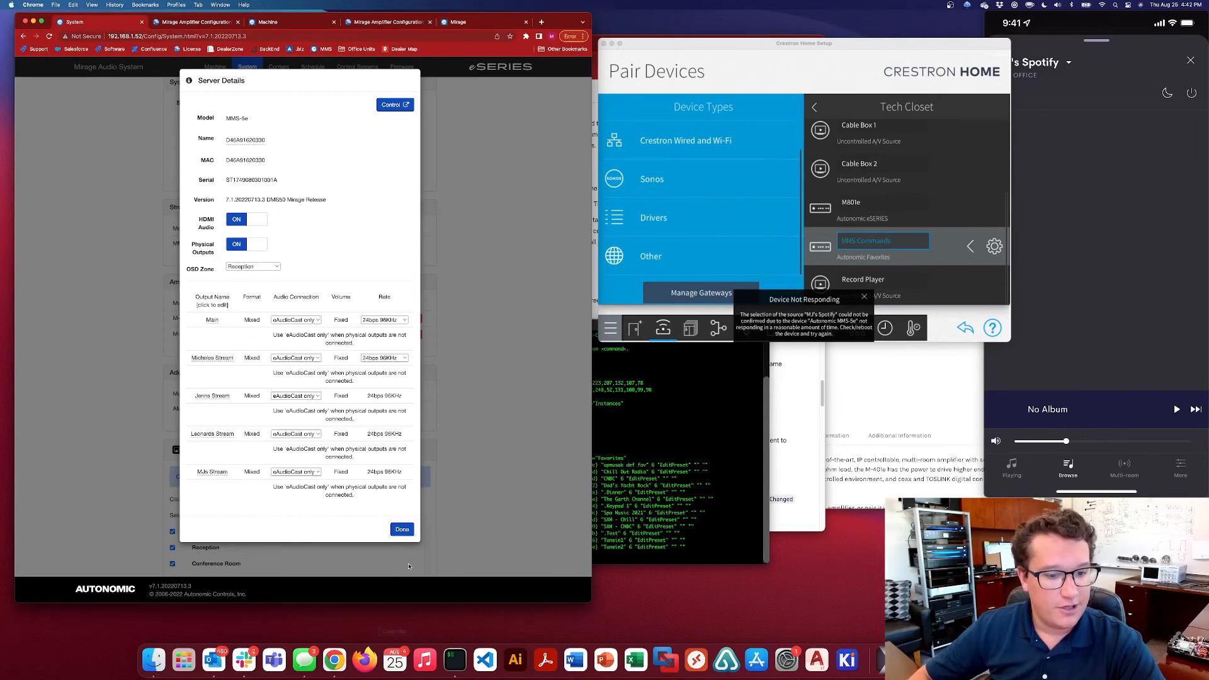
click(402, 529)
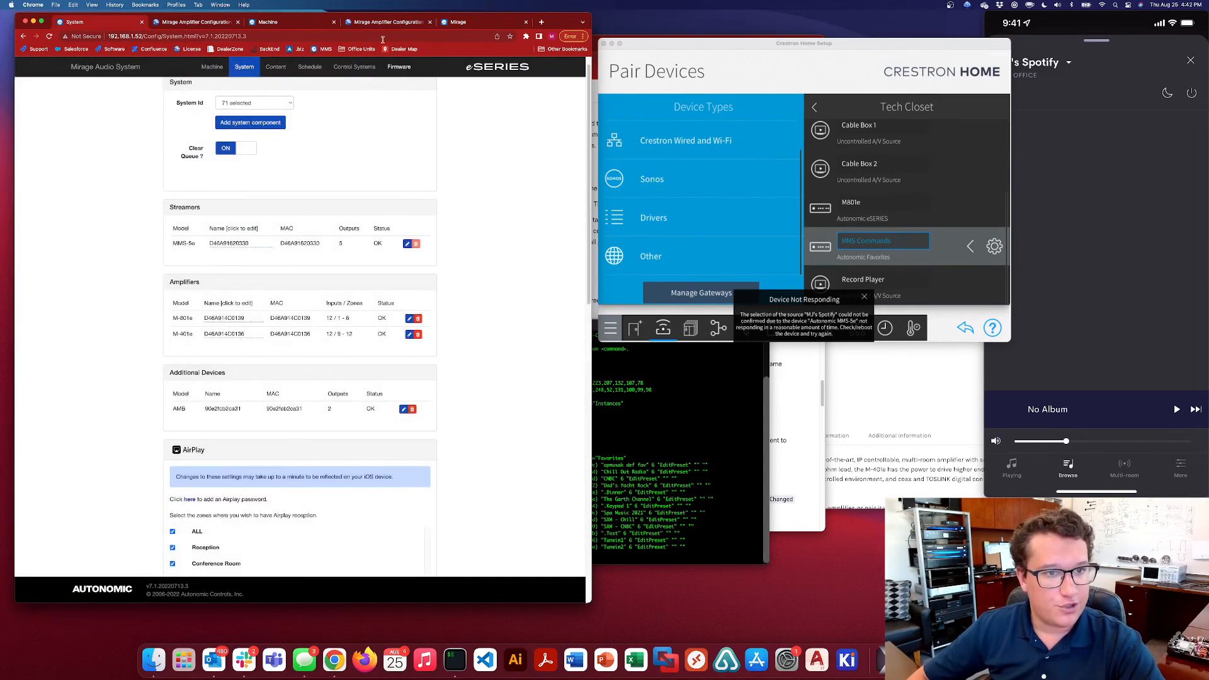
click(399, 67)
scroll(348, 220, down, 1)
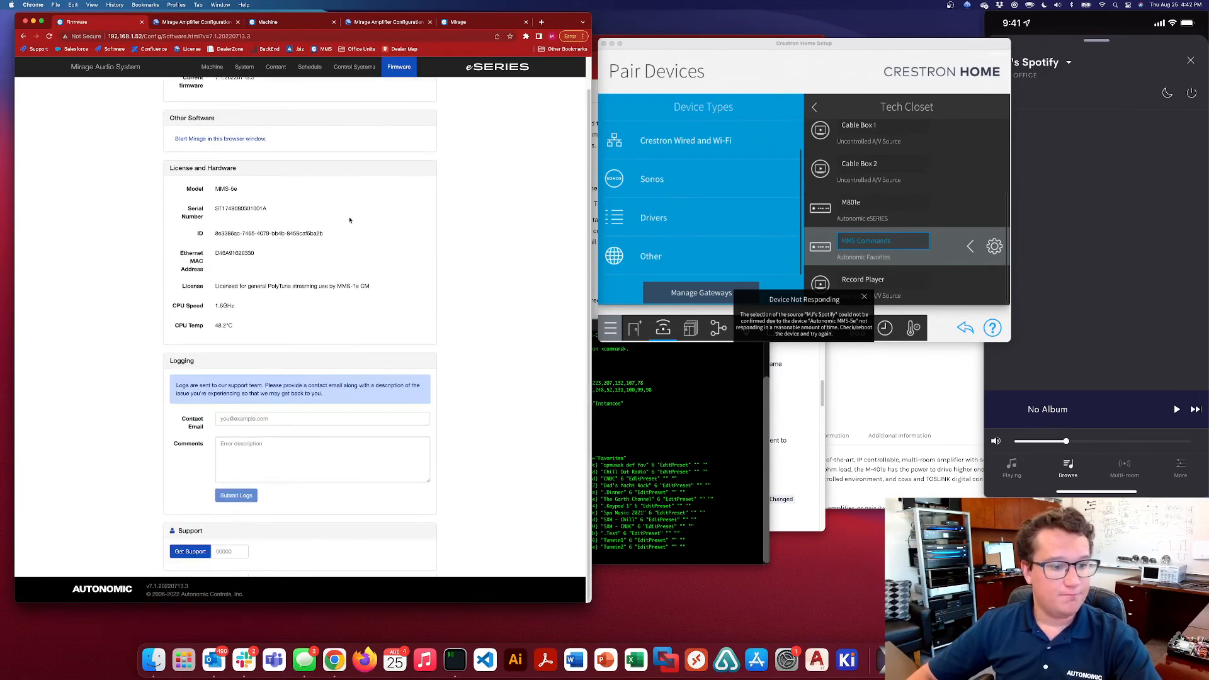
click(212, 67)
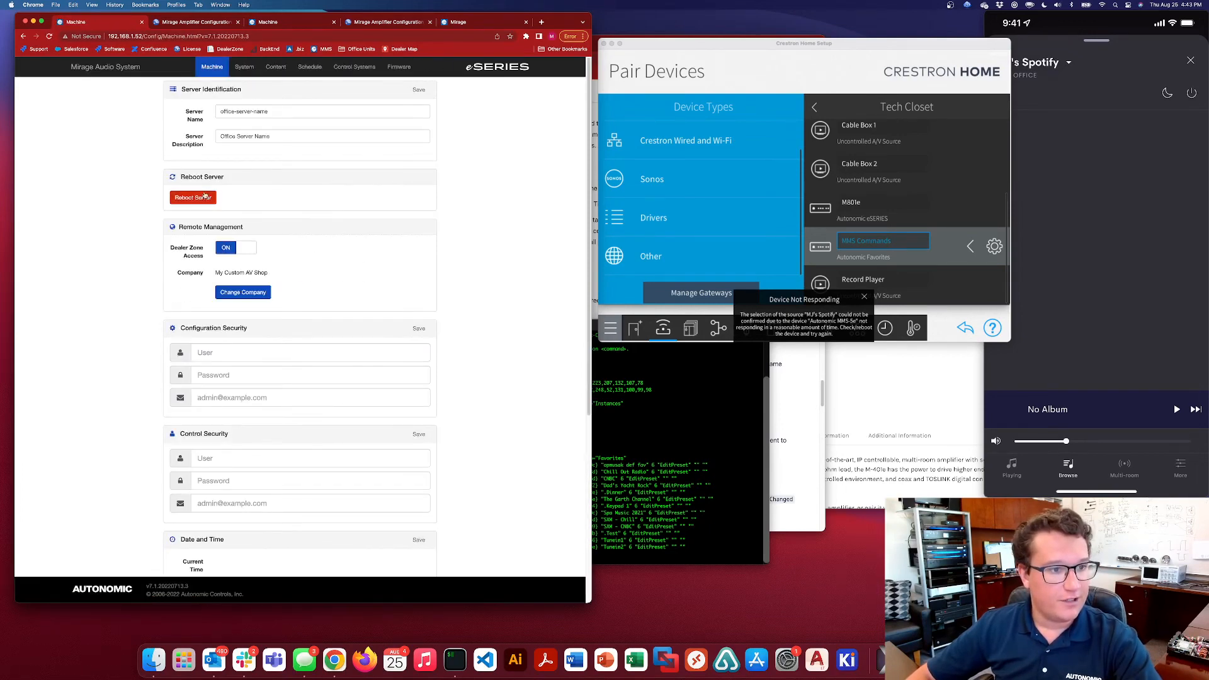
click(203, 198)
click(399, 132)
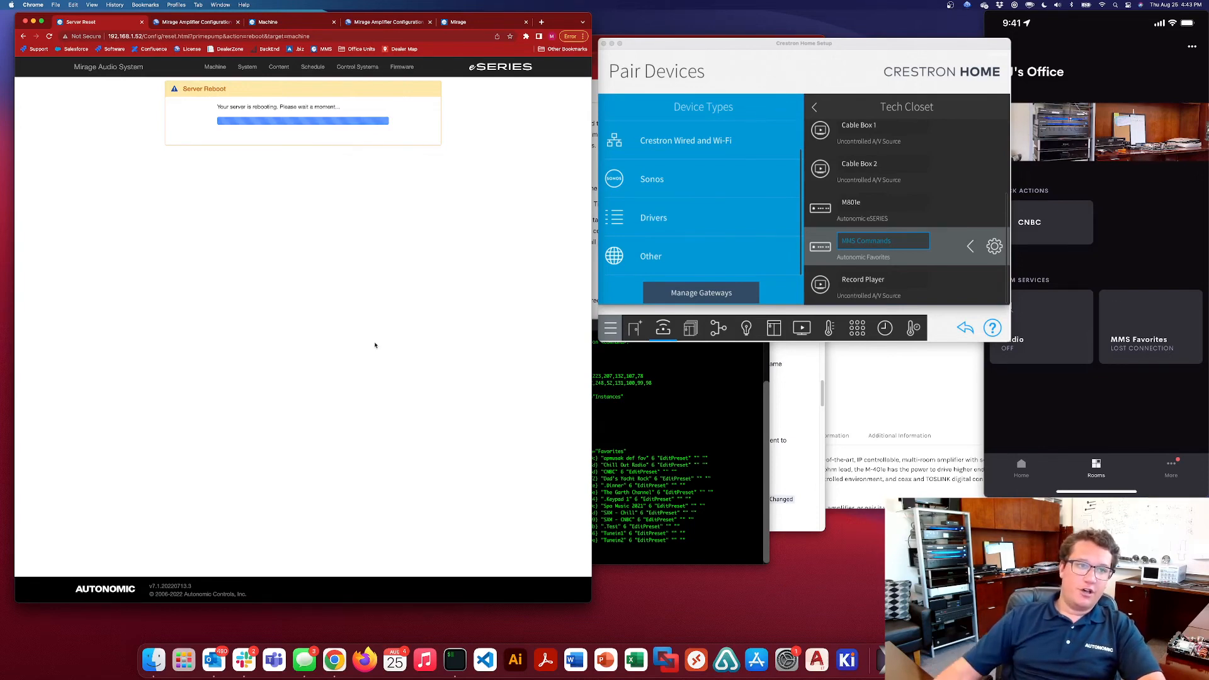
Examine the distributed amplifiers and assigned eAudioCast sources on the Sources page of the Mirage amplifier configuration
click(208, 22)
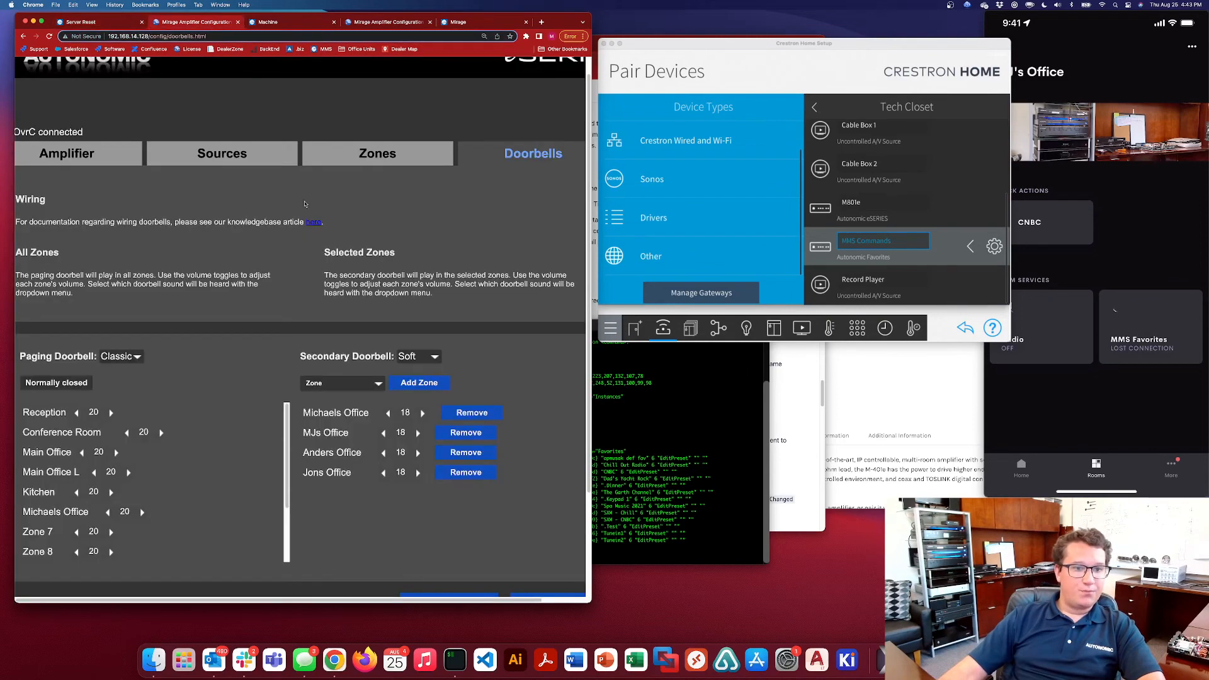
click(222, 157)
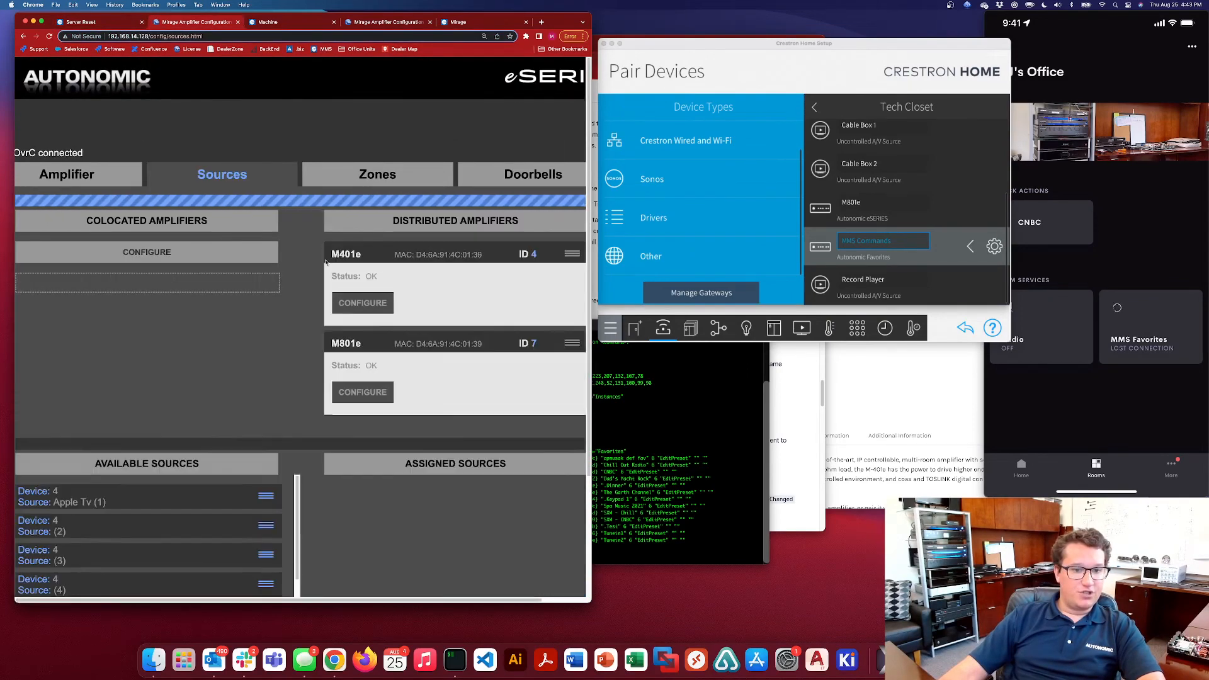
scroll(372, 305, down, 3)
scroll(478, 439, down, 3)
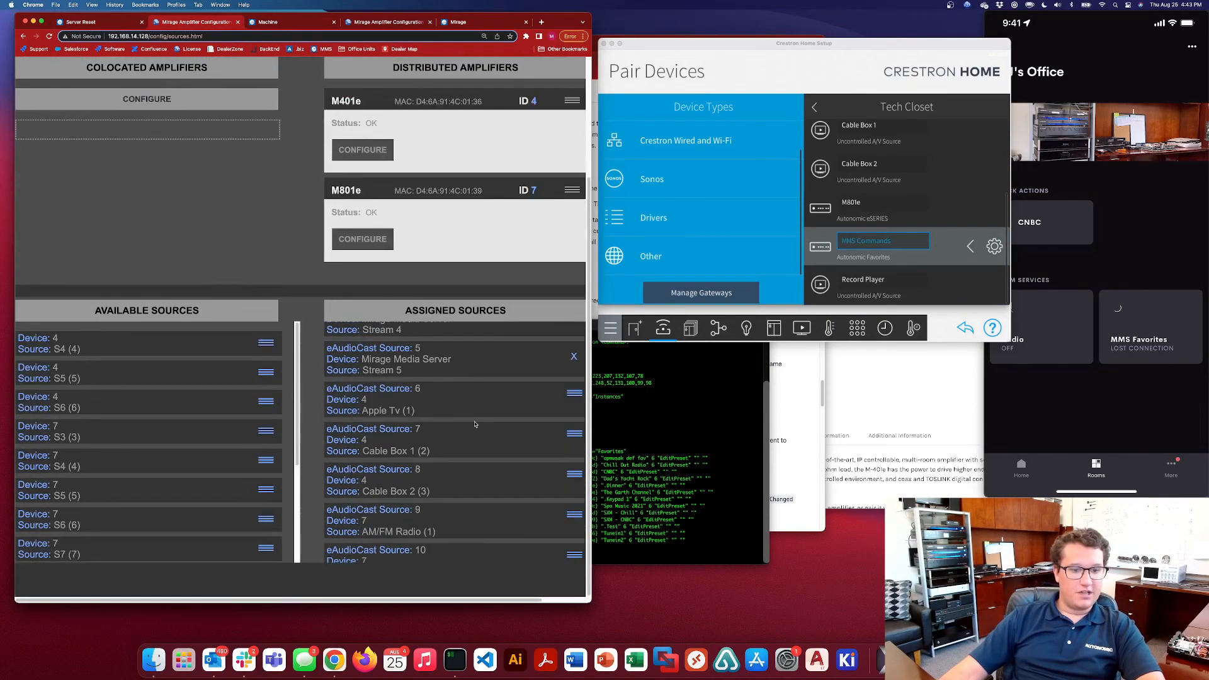
scroll(474, 428, down, 1)
scroll(473, 428, up, 5)
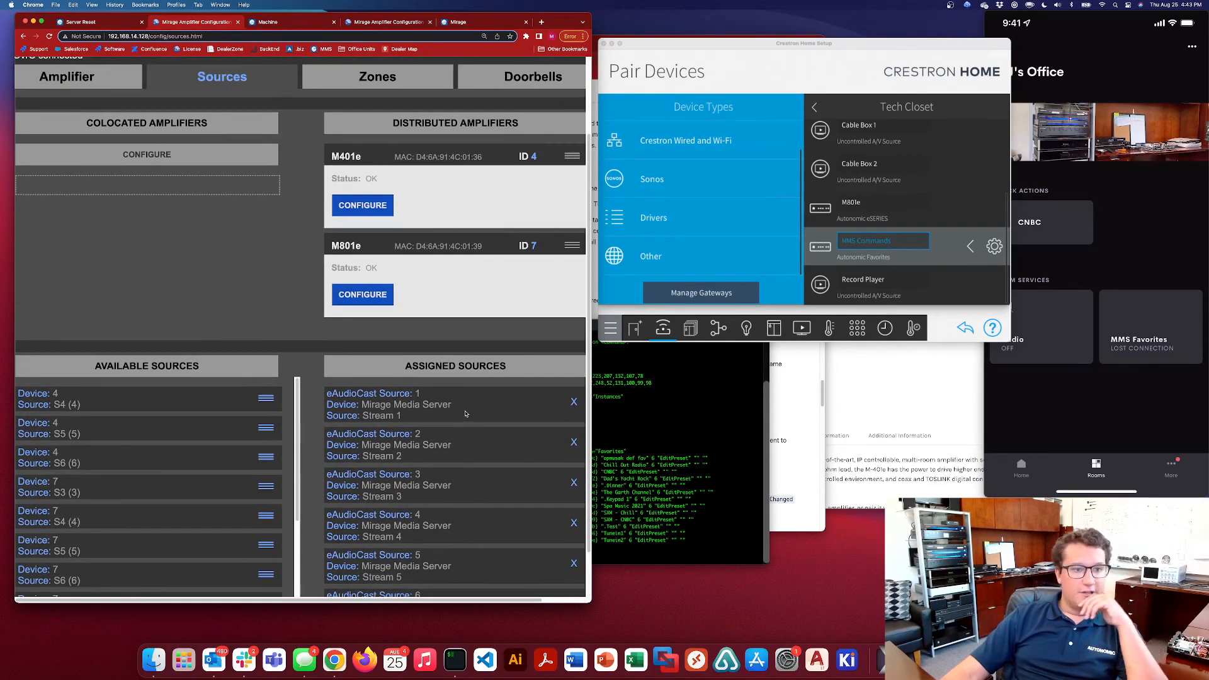
scroll(465, 414, up, 1)
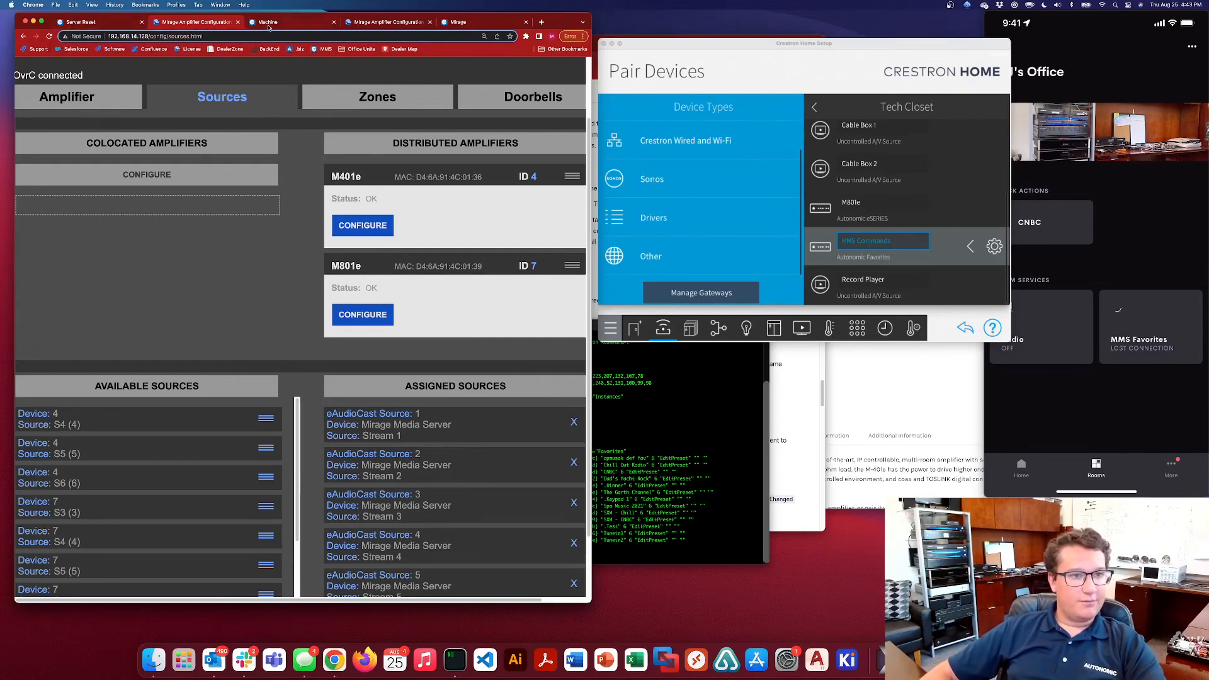
click(387, 22)
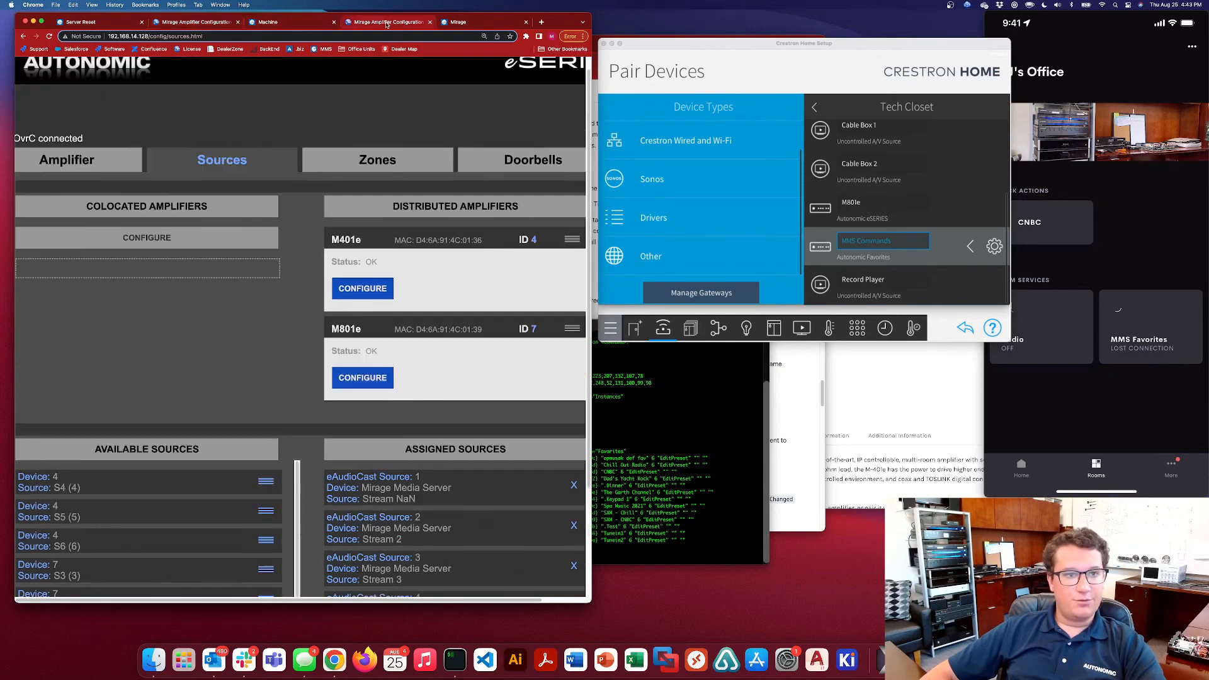
Review the Remote Management section with the Dealer Zone access and company settings in the MMS server's Machine configuration
click(267, 22)
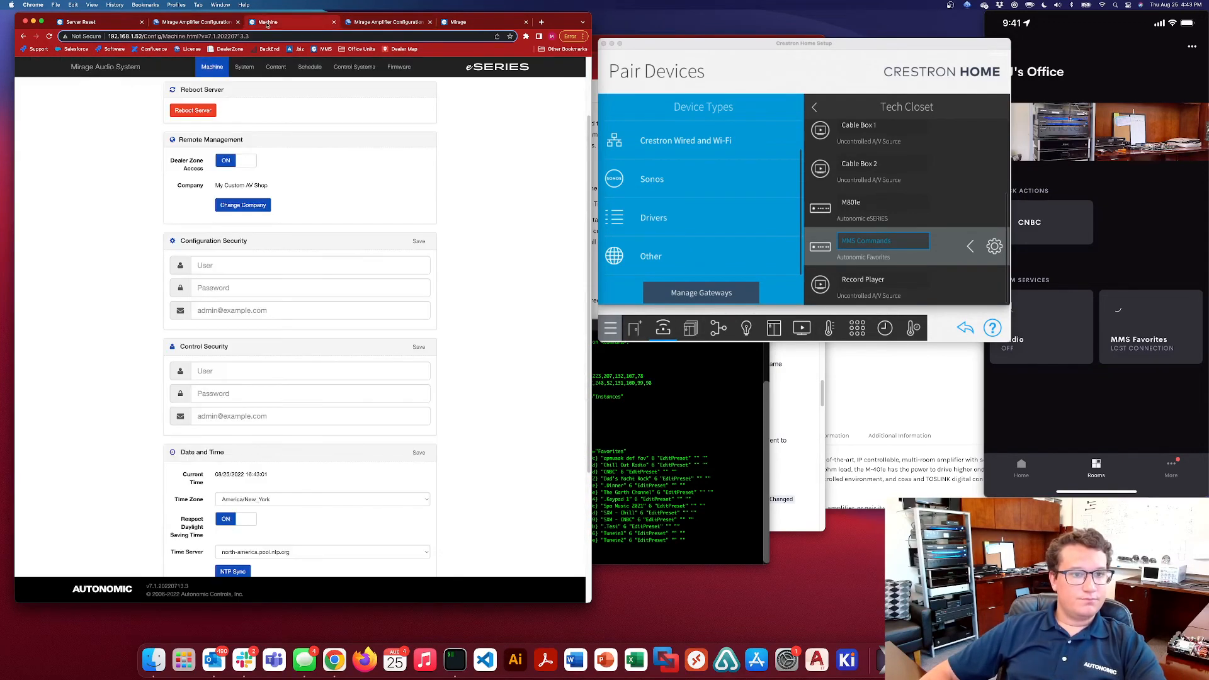
scroll(348, 129, up, 3)
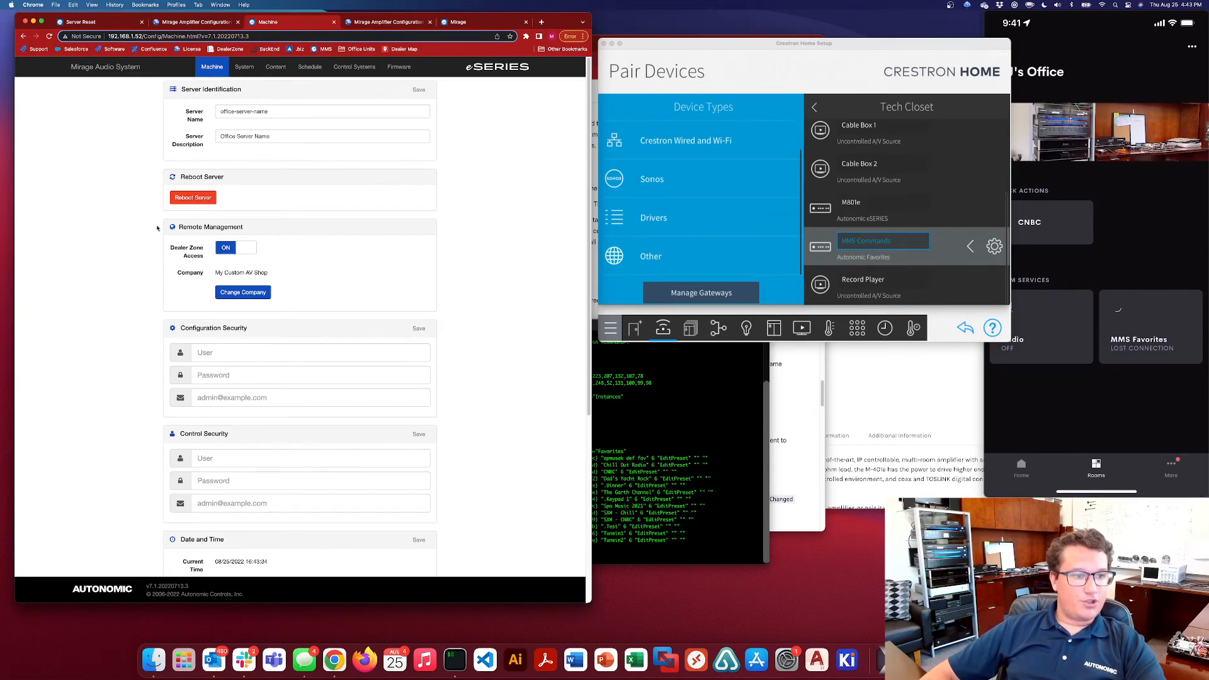
drag(184, 228, 317, 282)
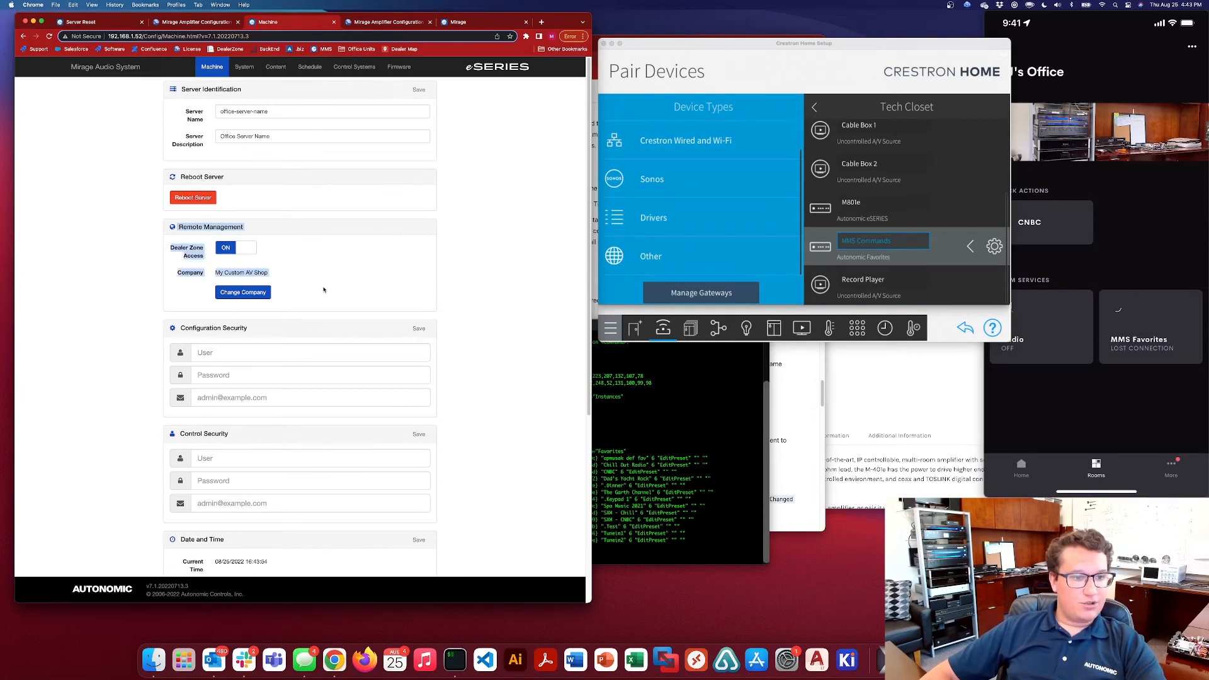
click(324, 286)
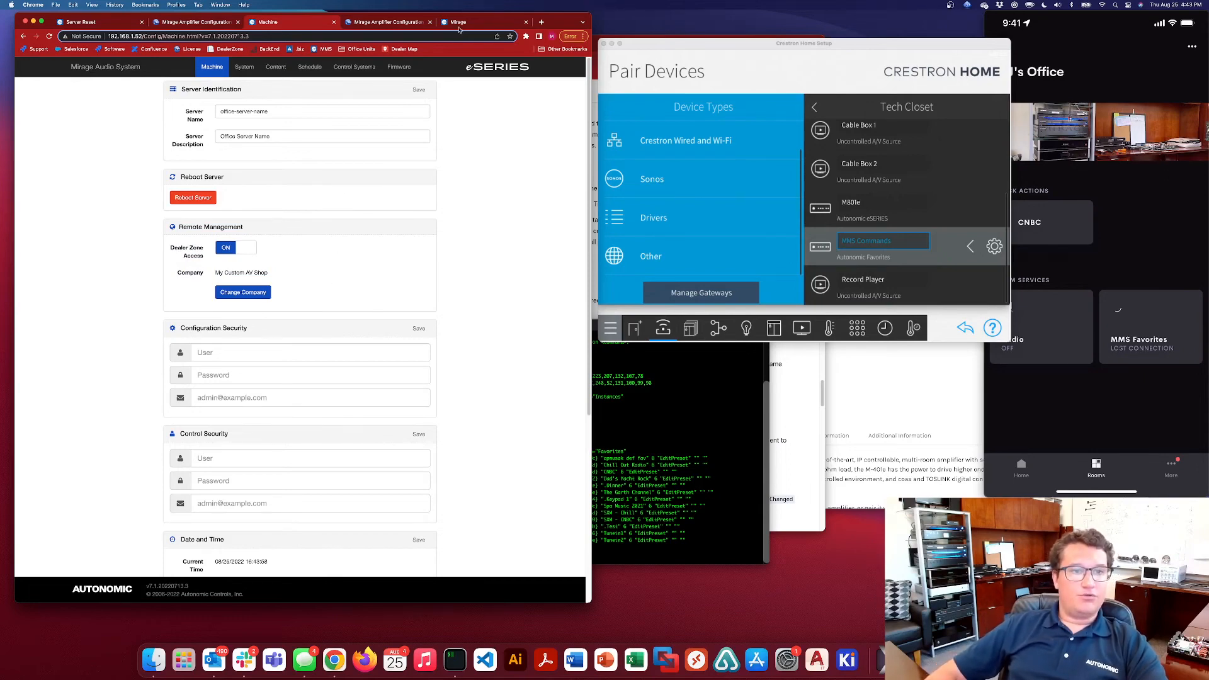
Open the Autonomic Dealer Zone in a new browser tab and go to the page for managing another company
click(541, 22)
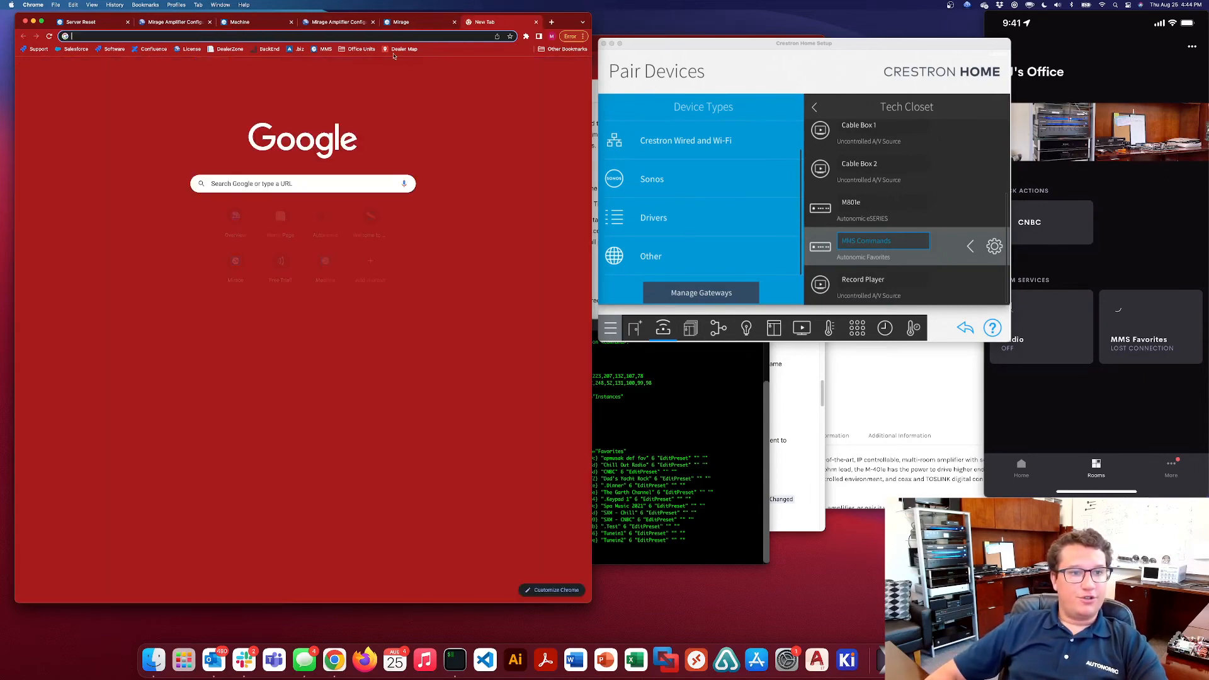
click(230, 49)
click(502, 67)
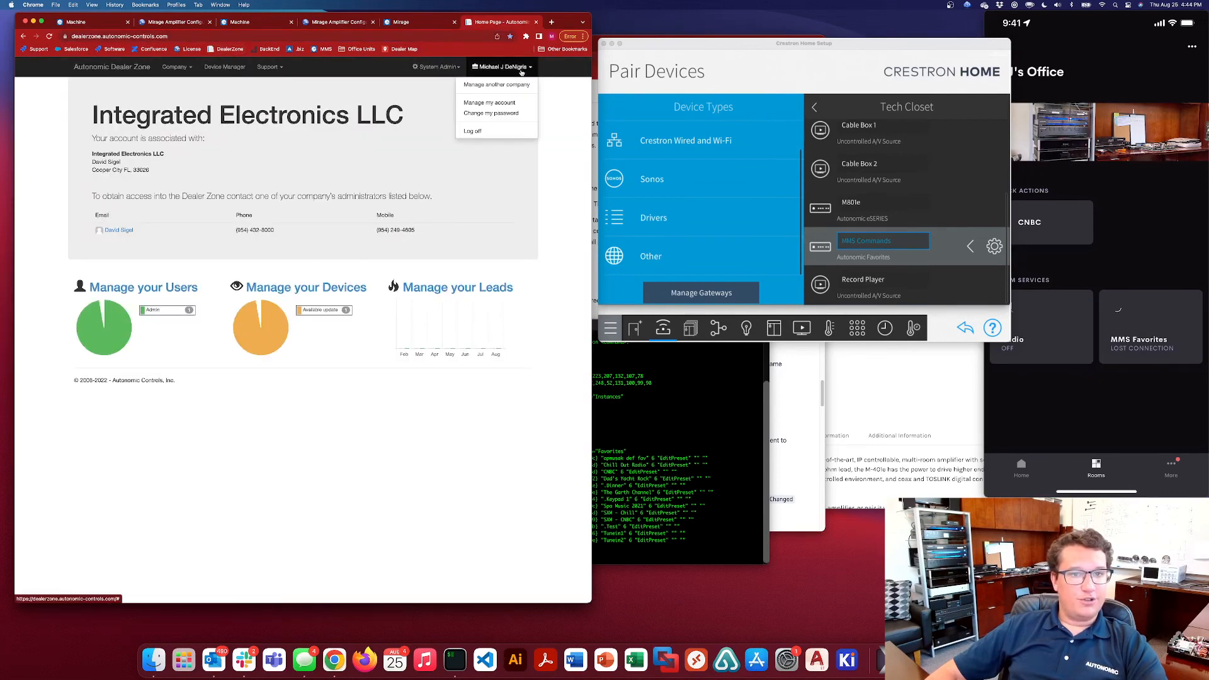
click(507, 85)
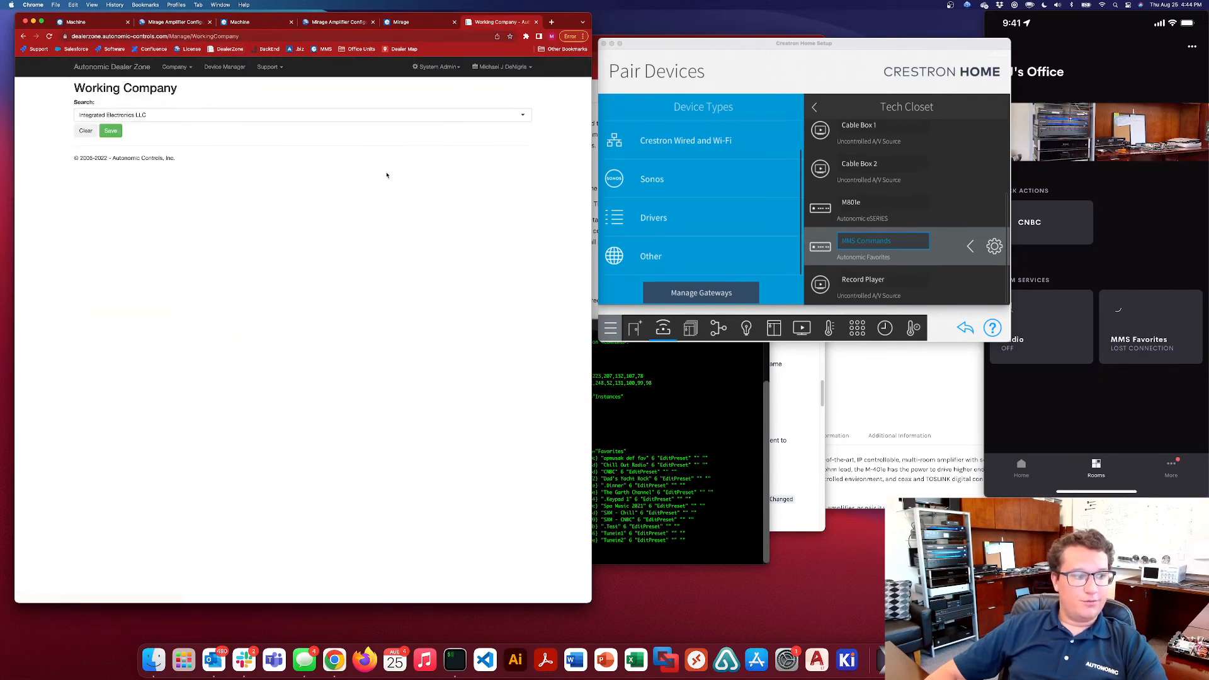
Search for "autonomic", set the working company to Autonomic Controls and save it
click(160, 119)
text(my c)
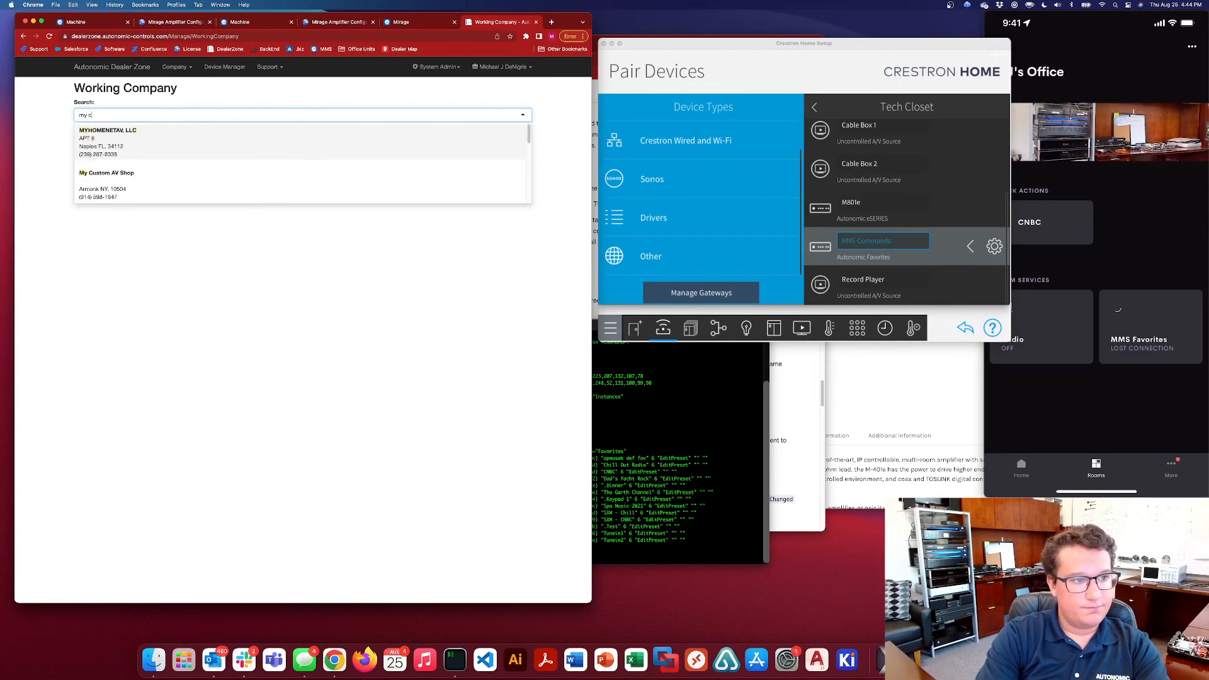
key(BackSpace)
key(BackSpace)
key(BackSpace)
key(BackSpace)
text(au)
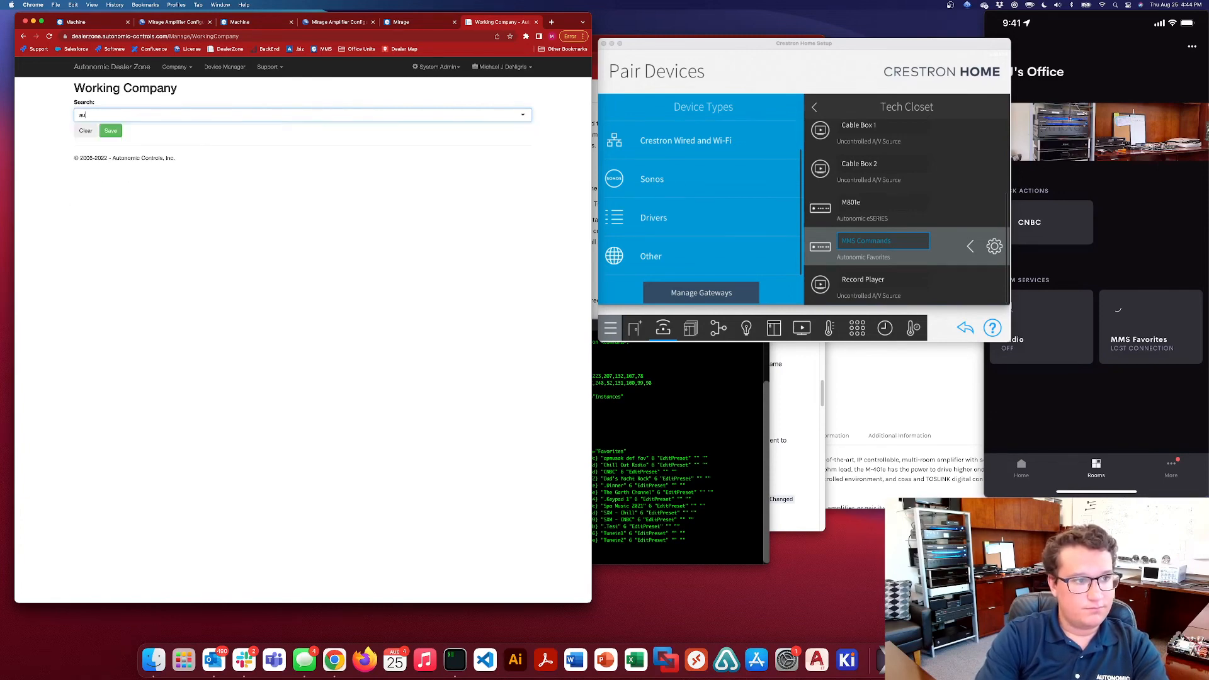
text(tonomic)
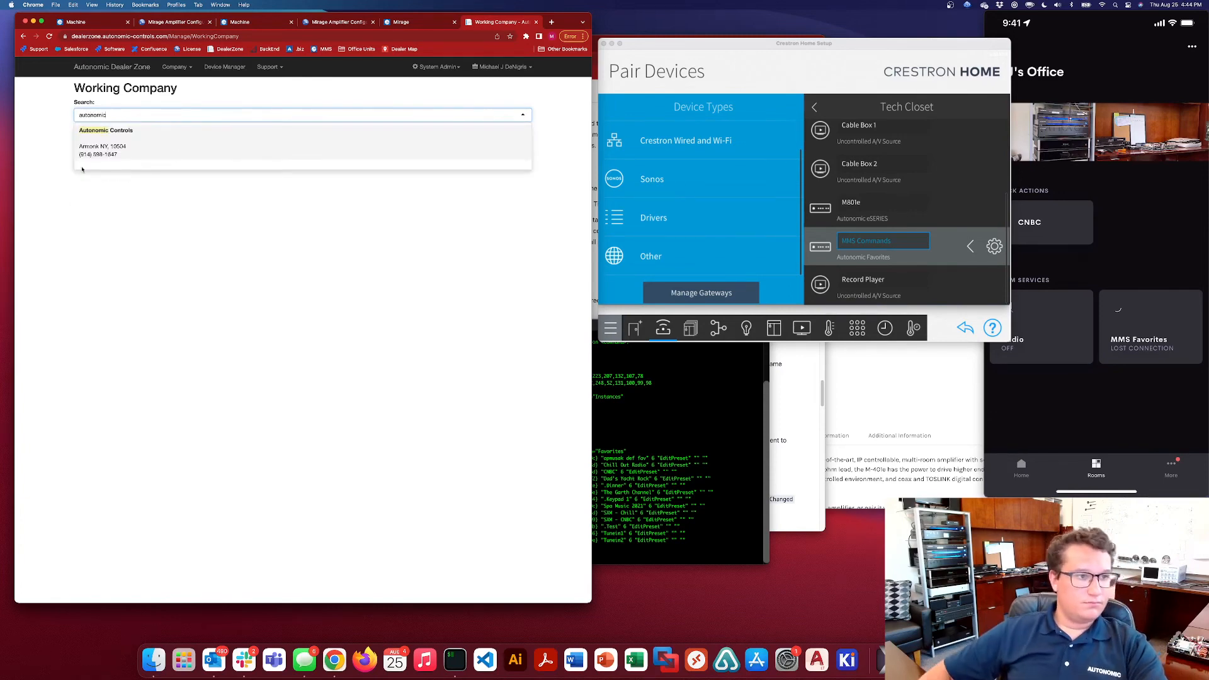
click(122, 145)
click(111, 131)
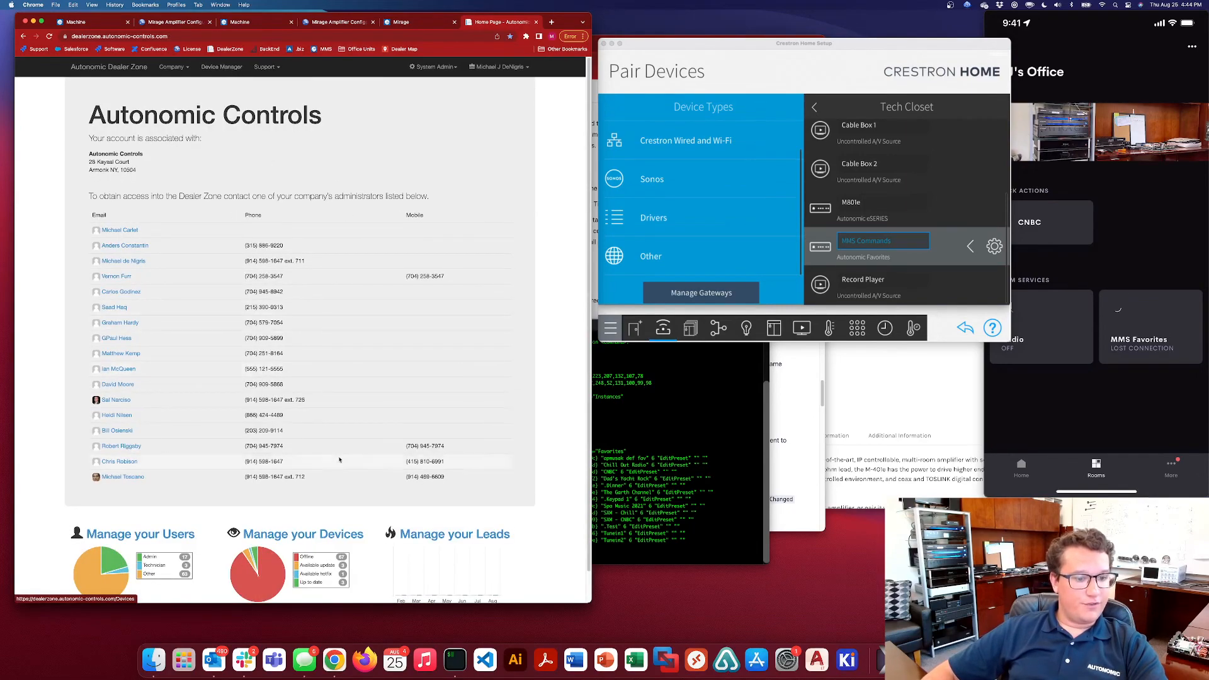
click(308, 535)
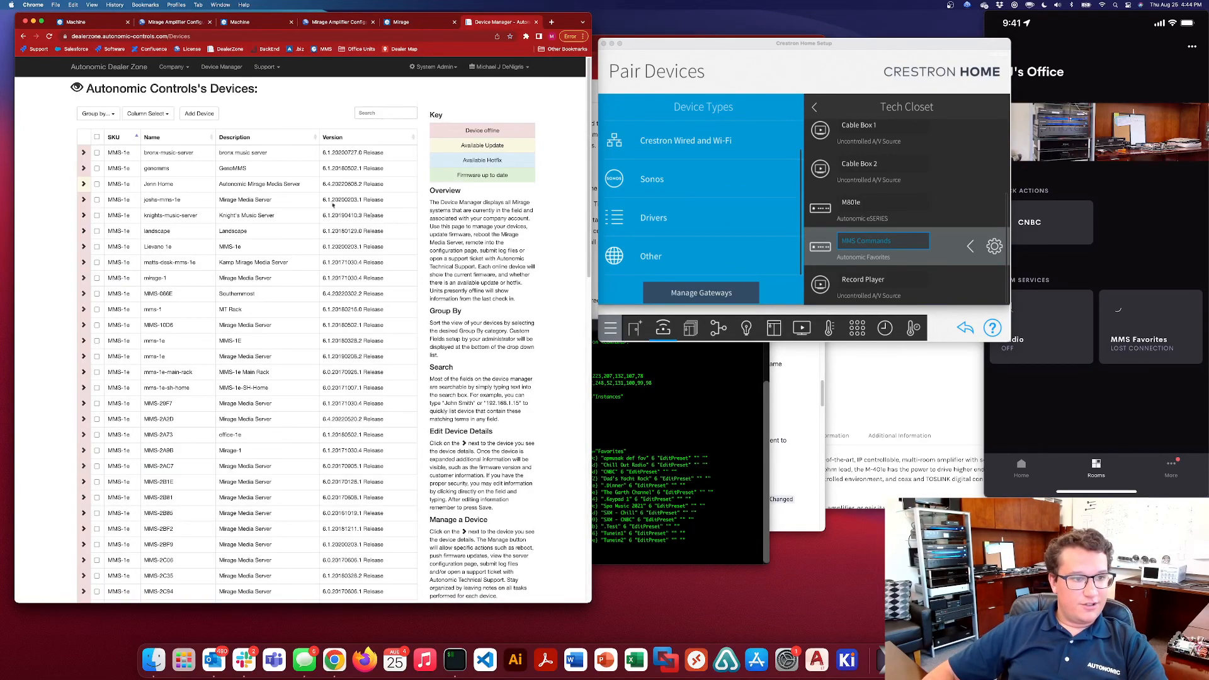
scroll(202, 307, down, 10)
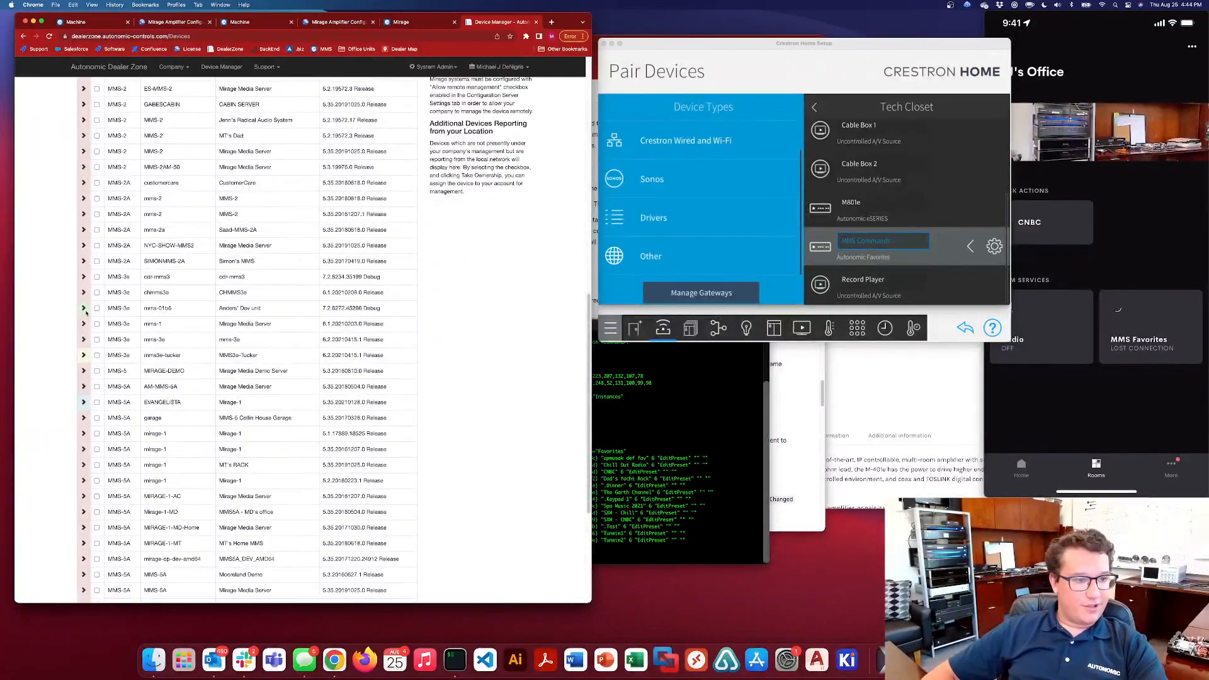
click(84, 309)
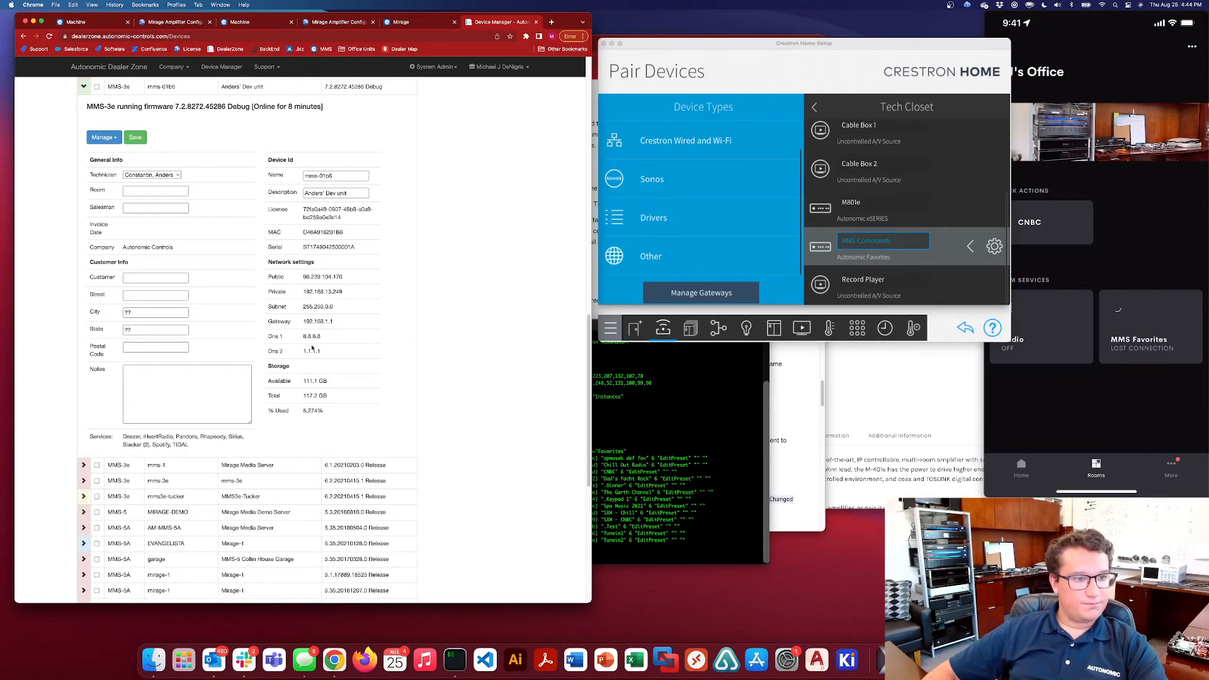
scroll(311, 347, up, 5)
click(83, 426)
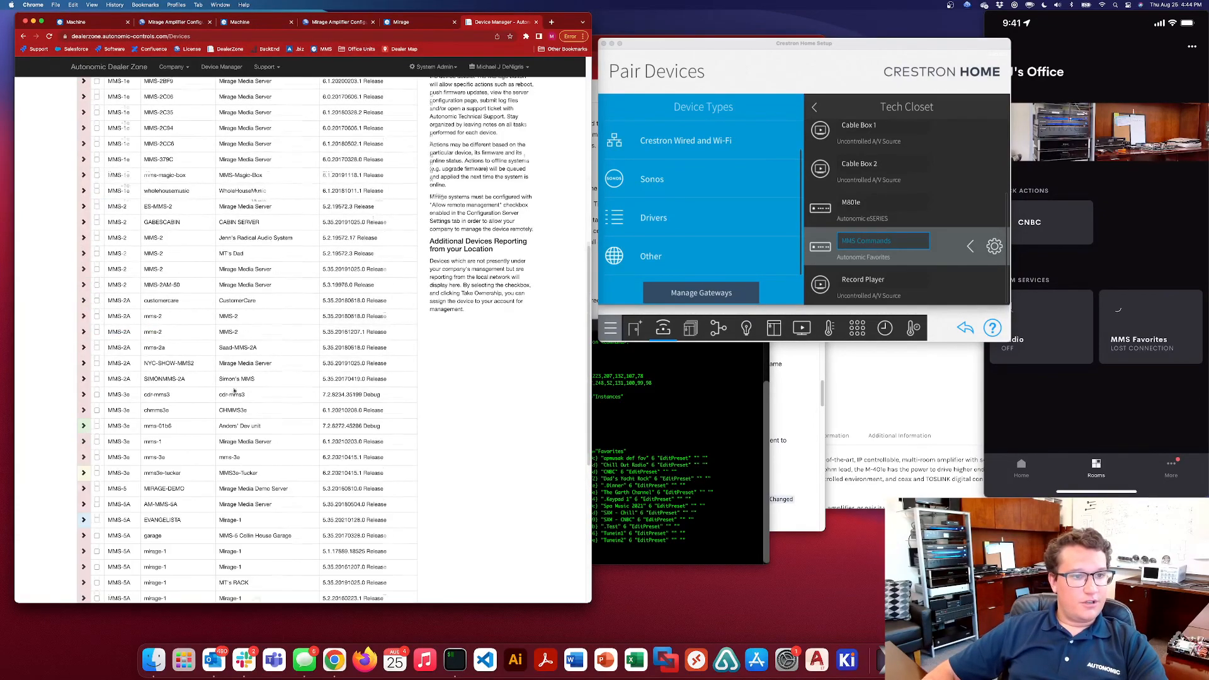
scroll(311, 387, up, 7)
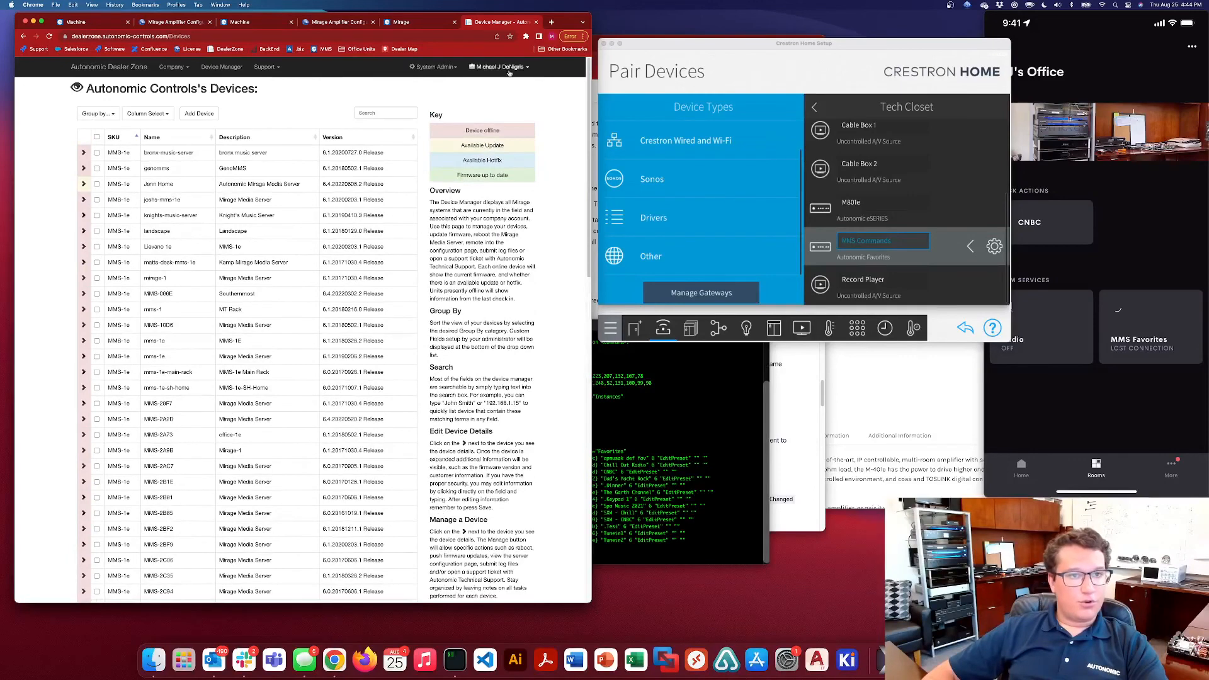
click(535, 23)
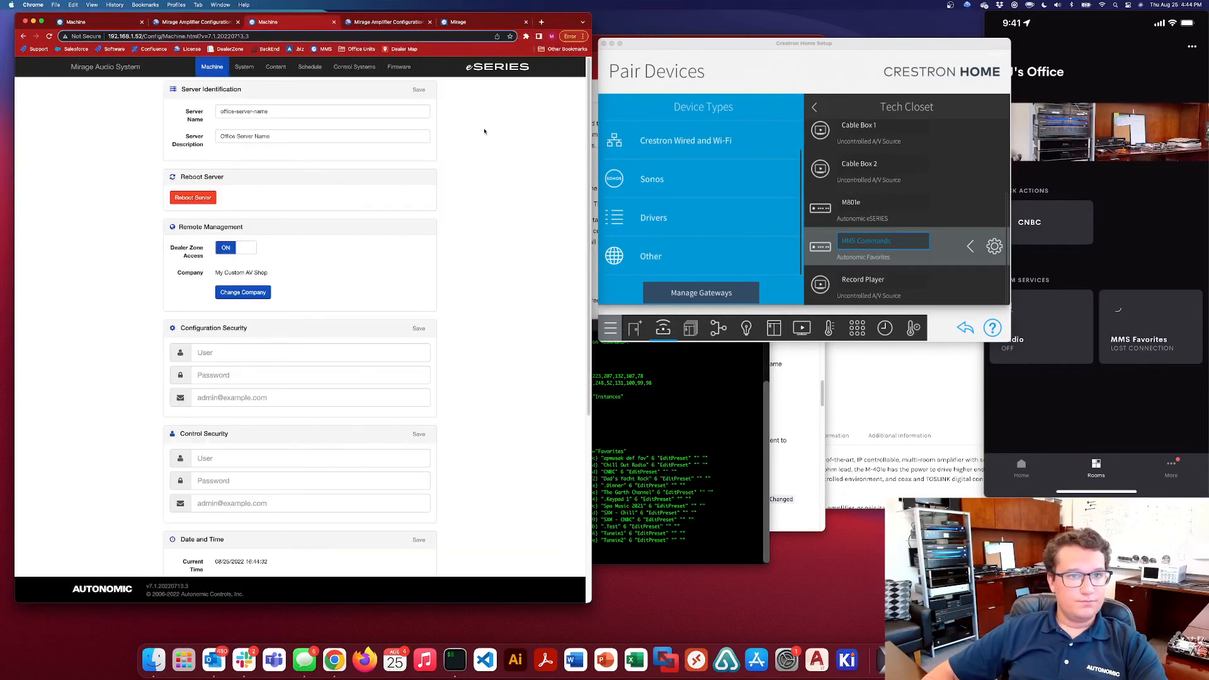
Look over the New Dealer Application form on autonomic.biz in a new browser tab and return to the home page
click(541, 22)
click(298, 48)
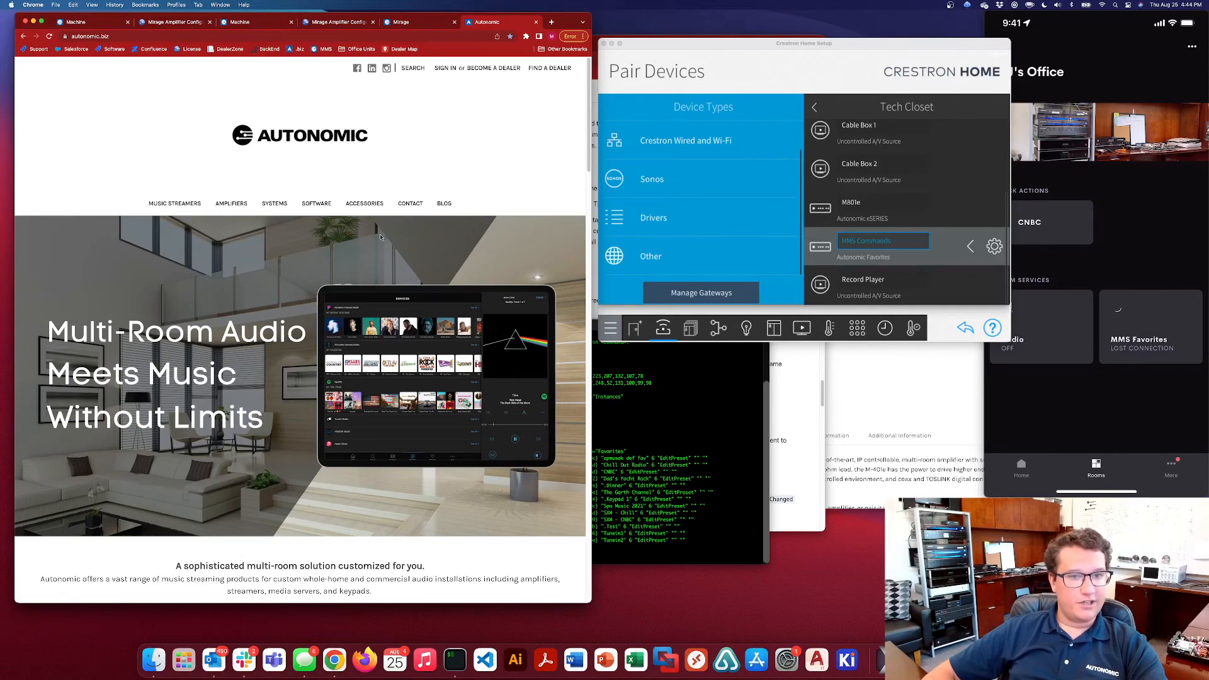
click(504, 68)
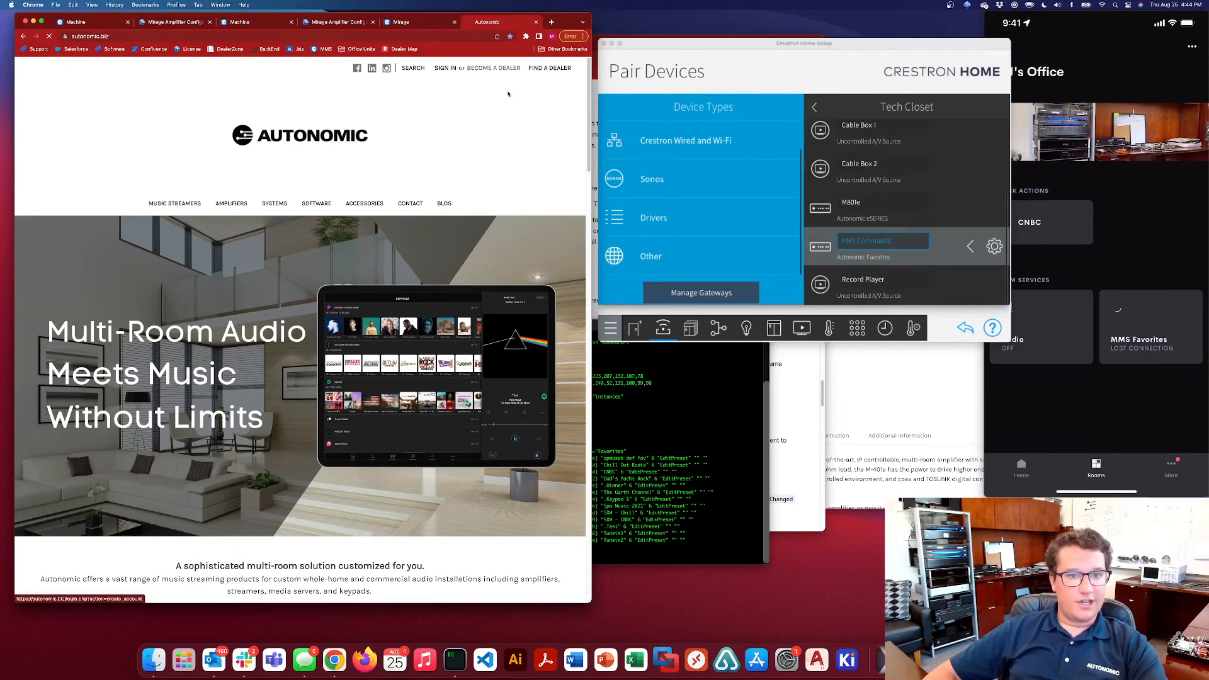
scroll(281, 282, down, 3)
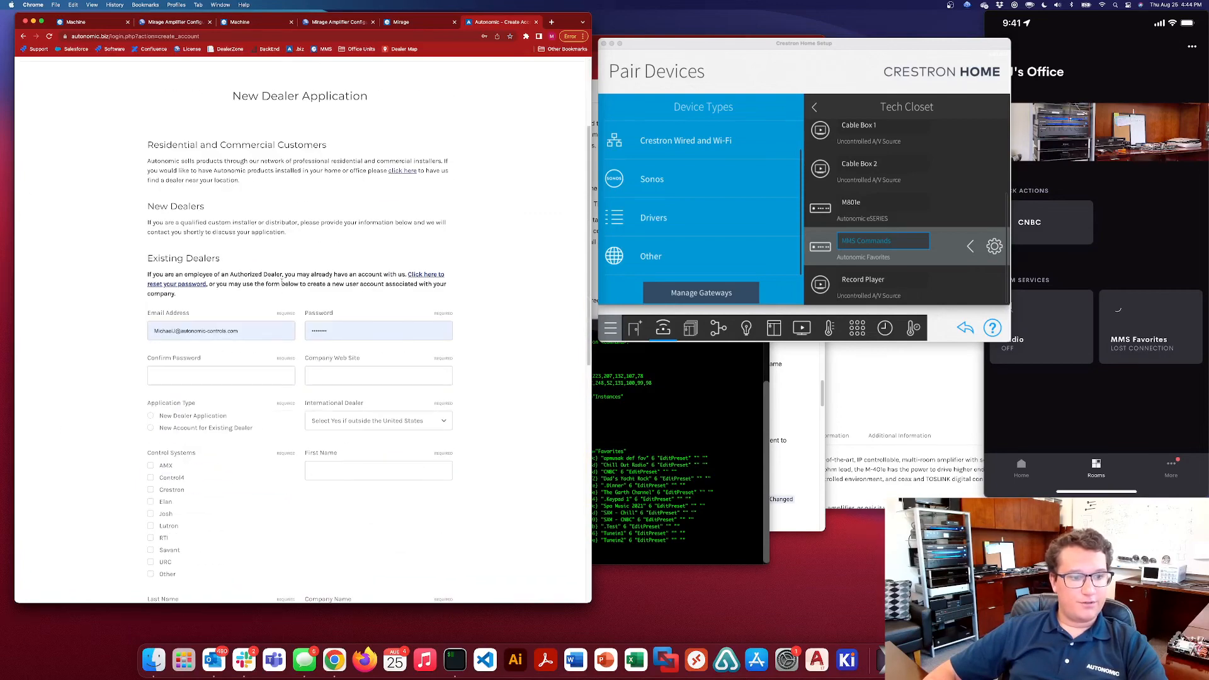
key(super+Left)
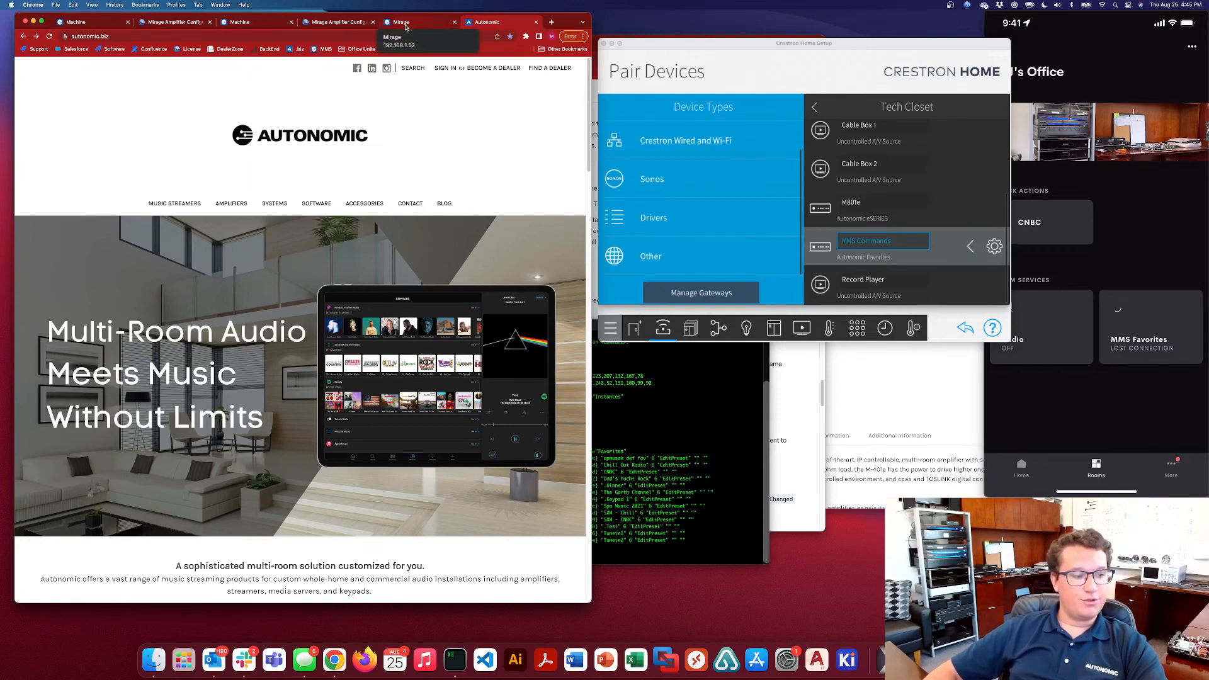
Load the Mirage web player at 192.168.1.52/Mirage/ in place of the rebooted server's Machine configuration page
mouse_move(1097, 399)
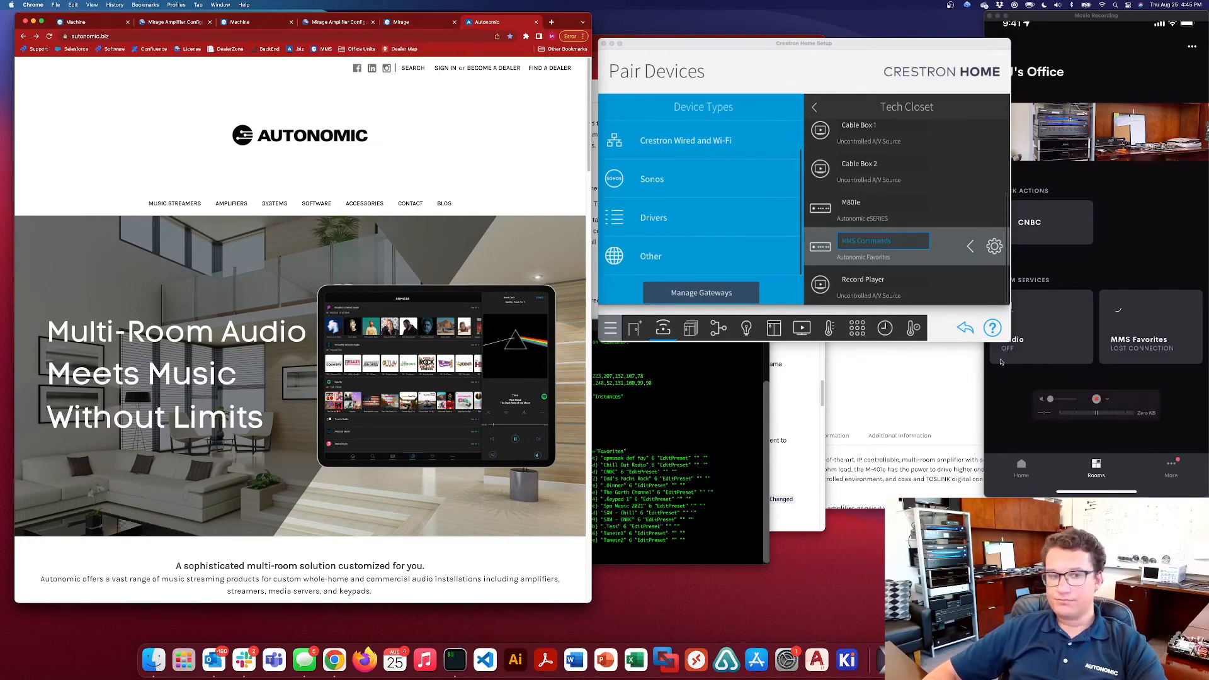
click(76, 21)
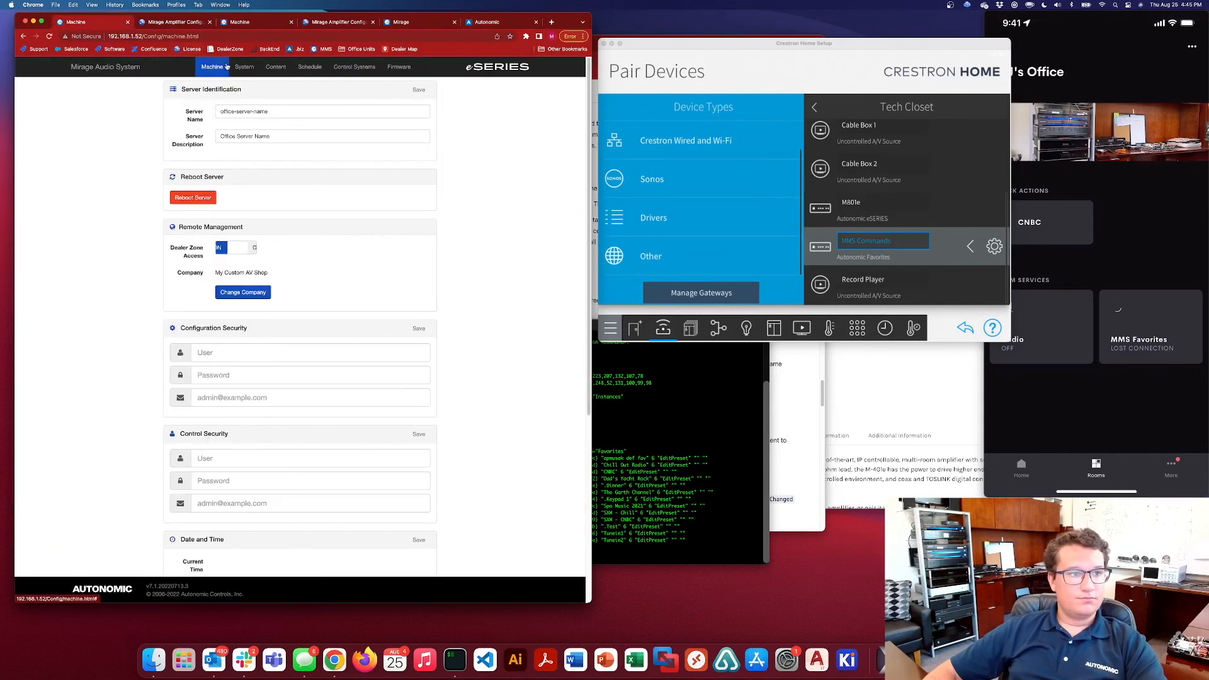
drag(207, 35, 147, 35)
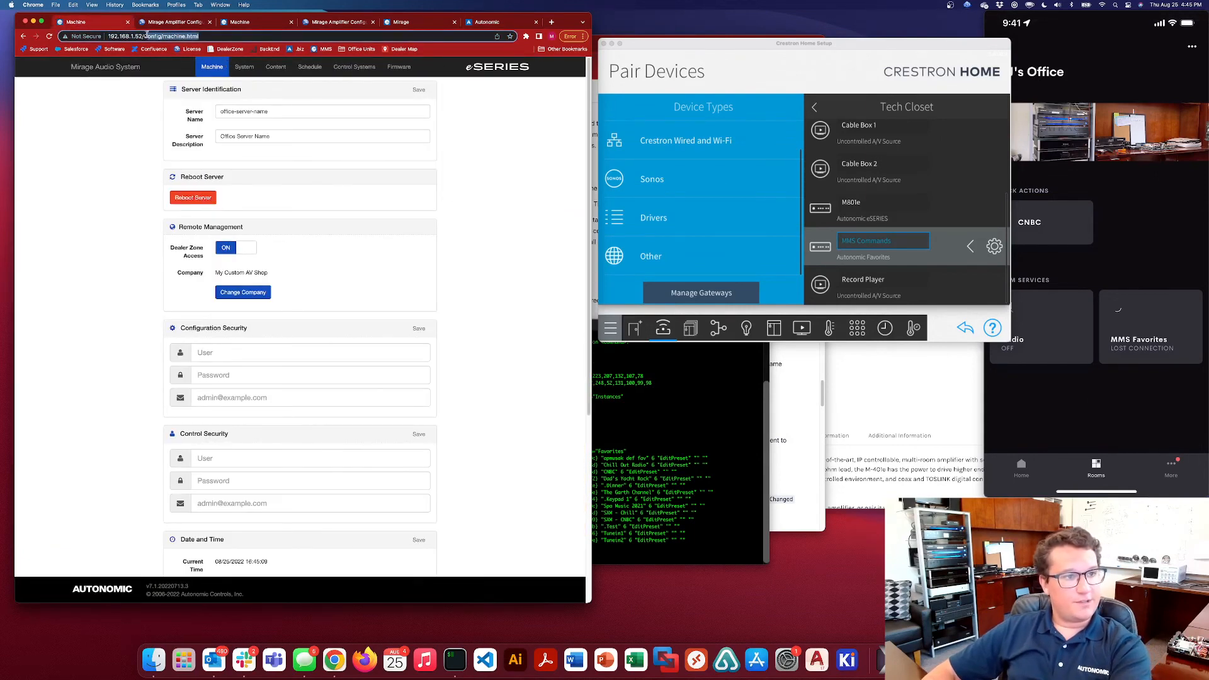
text(Mirage/)
key(Return)
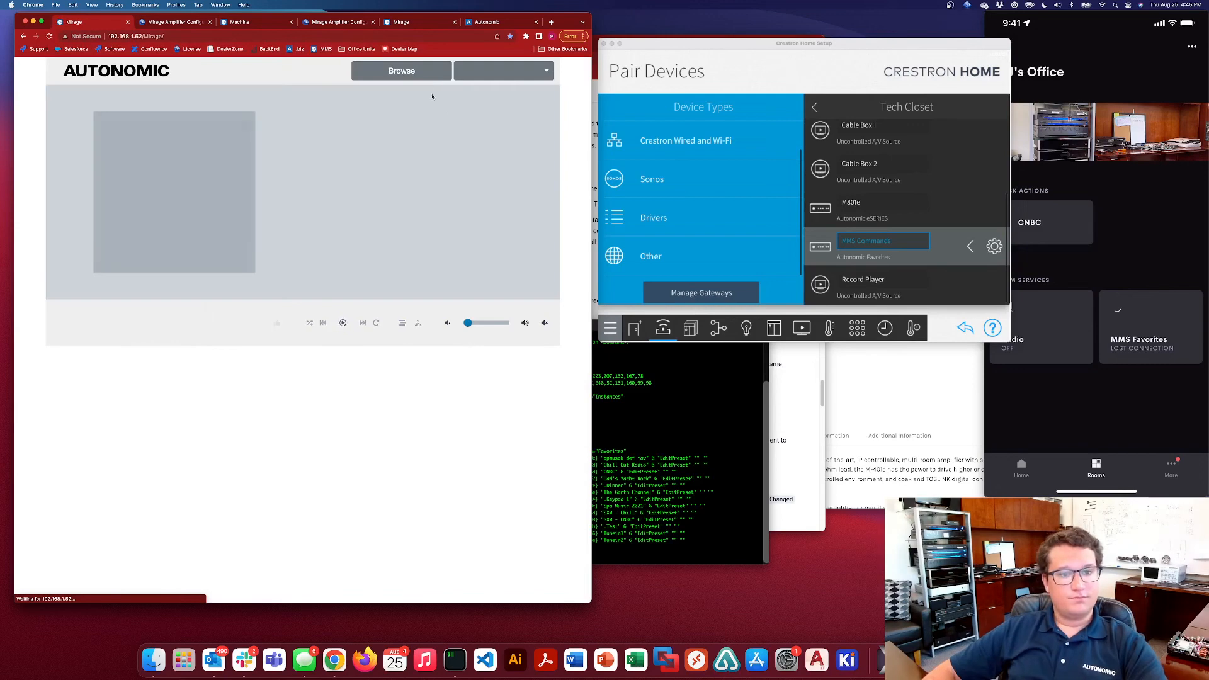
Switch to the mirrored Crestron Home app, browse the Apple Music Songs library and go back one level
click(1150, 195)
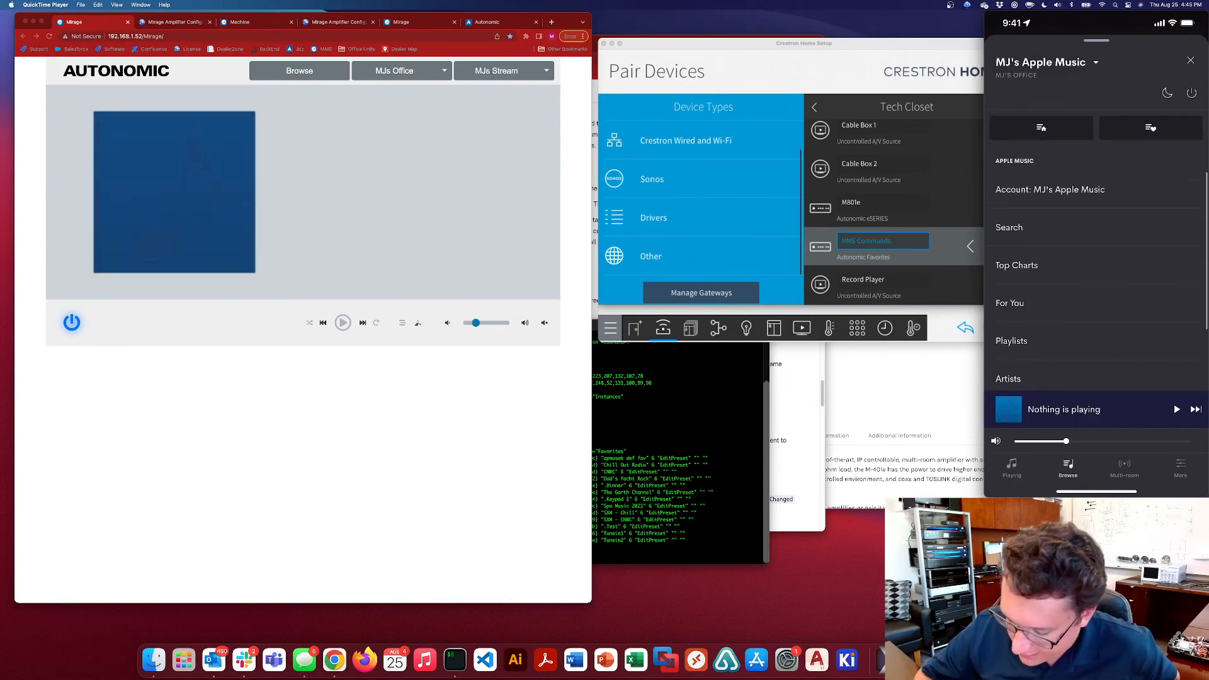
scroll(1095, 272, down, 2)
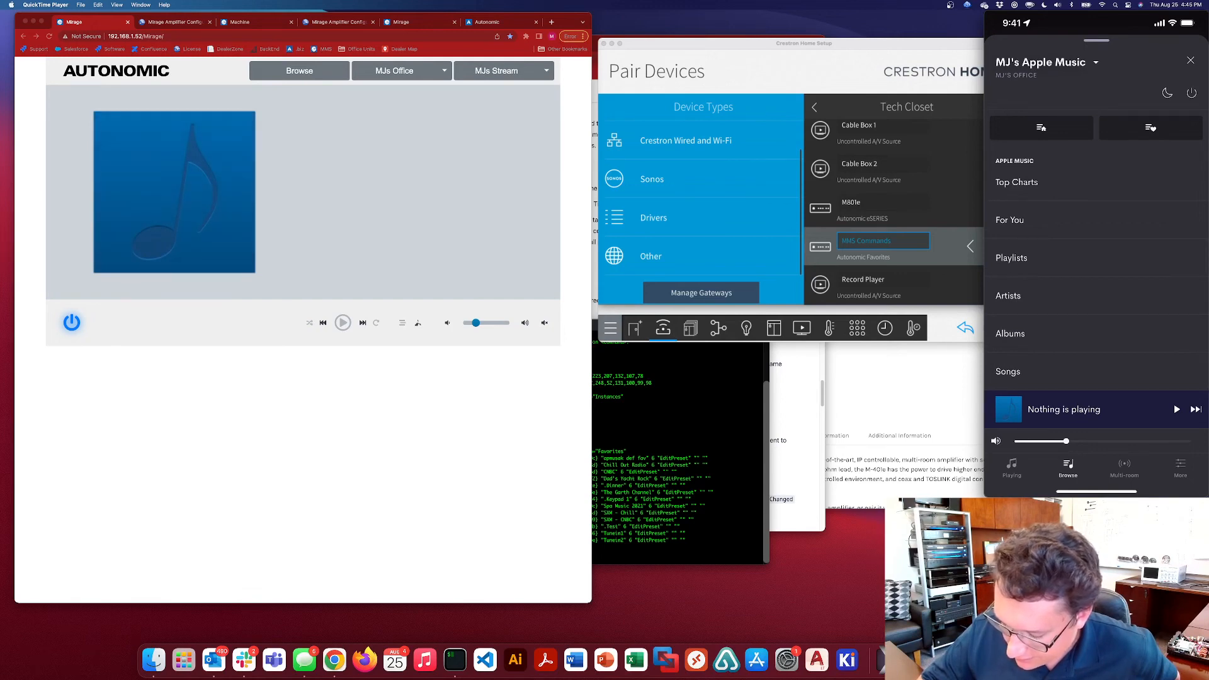
click(1007, 371)
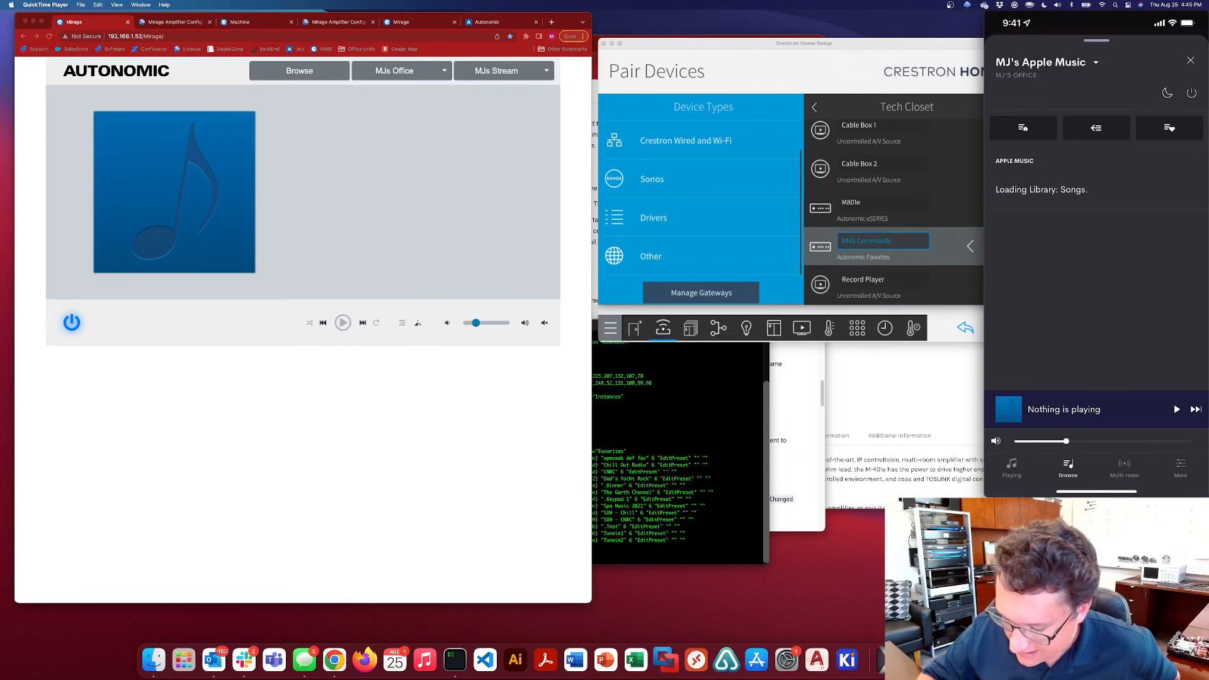
click(1097, 128)
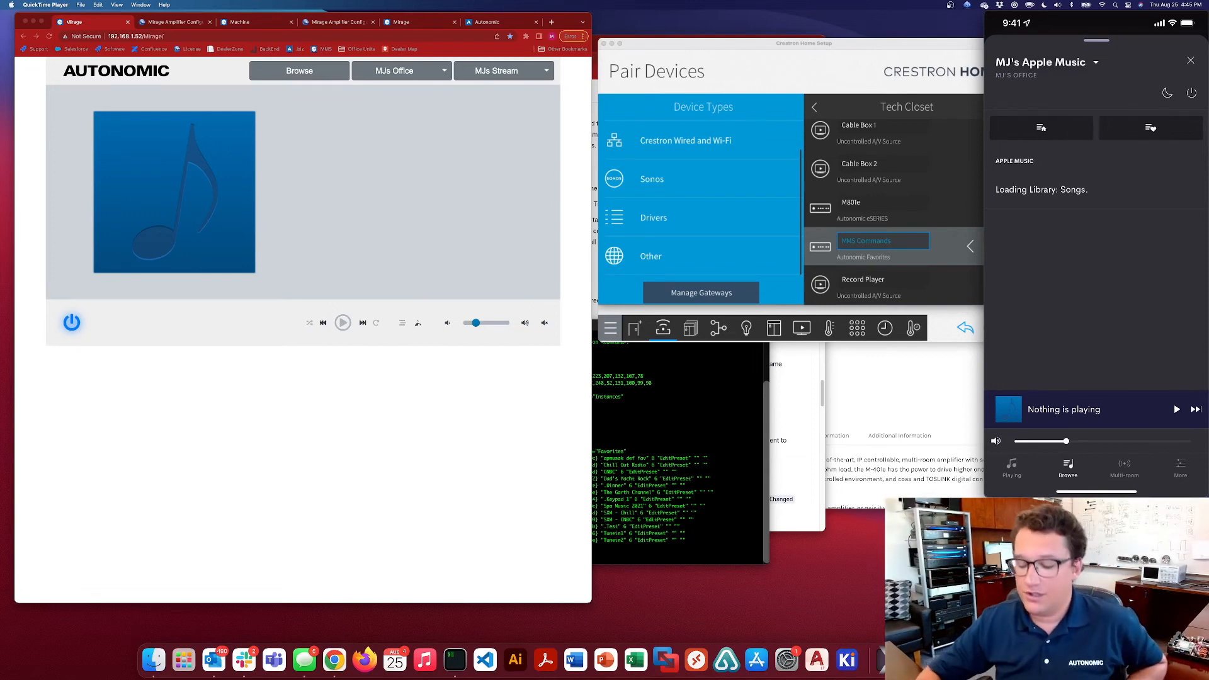
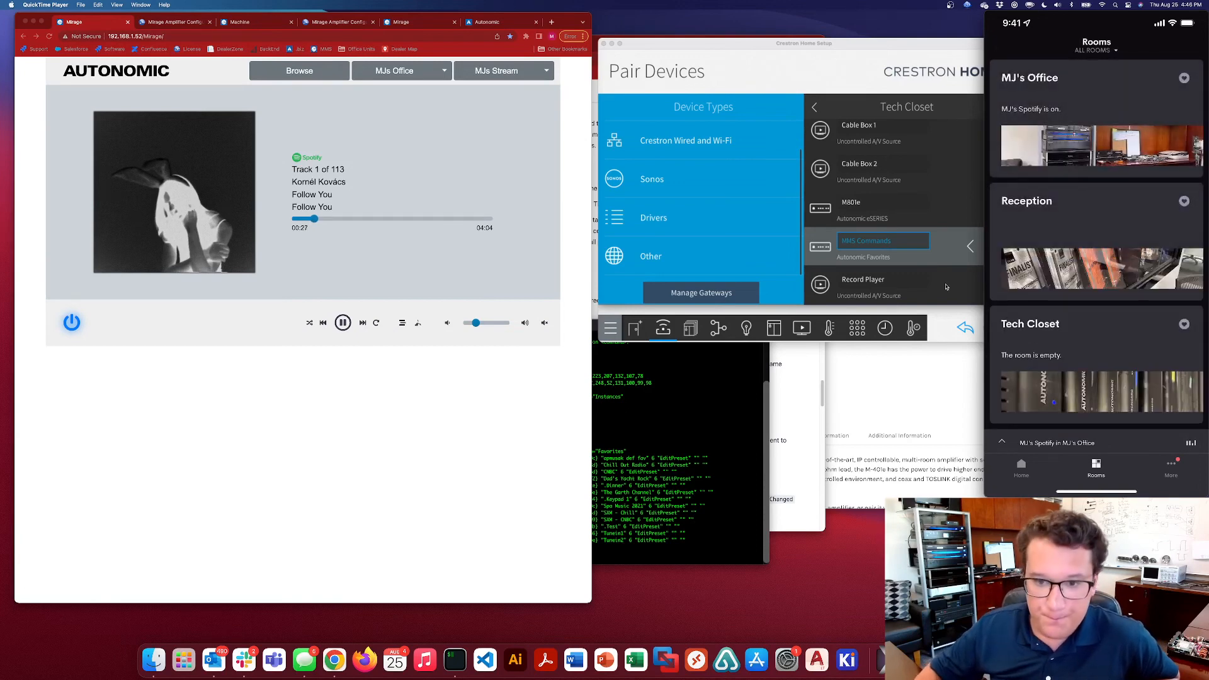
Review the Source Routes for the Kitchen's connections and available sources and the inputs of MJ's Office
click(718, 328)
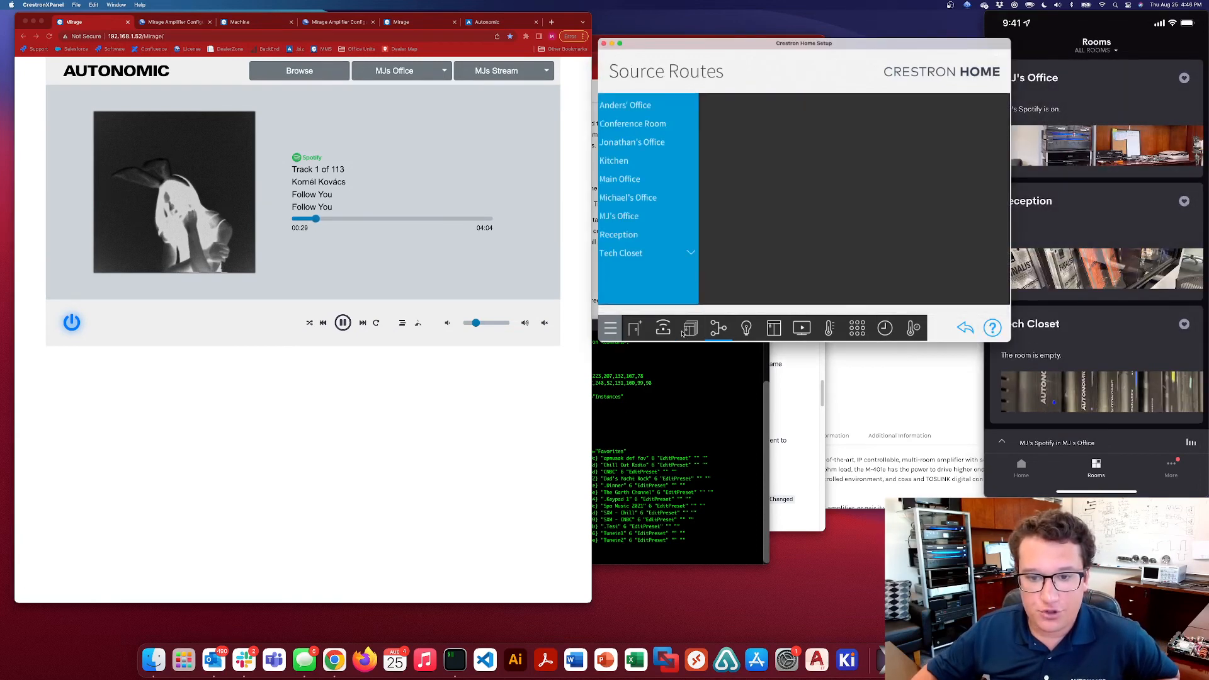
click(617, 162)
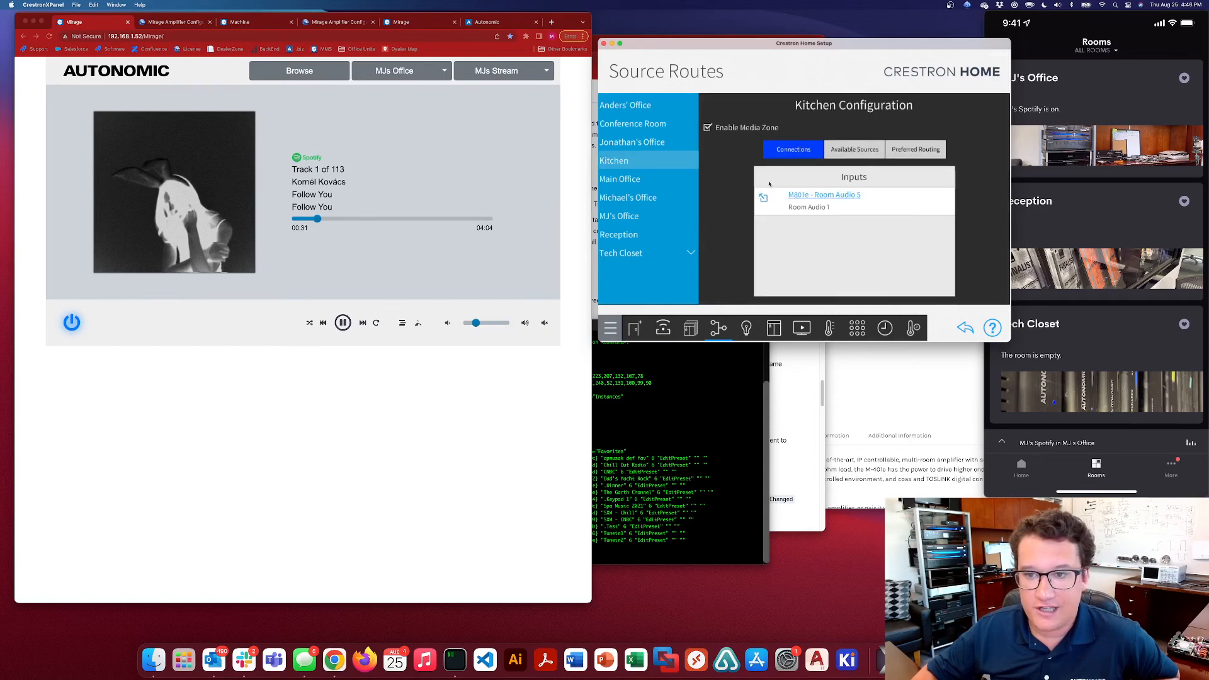
click(854, 150)
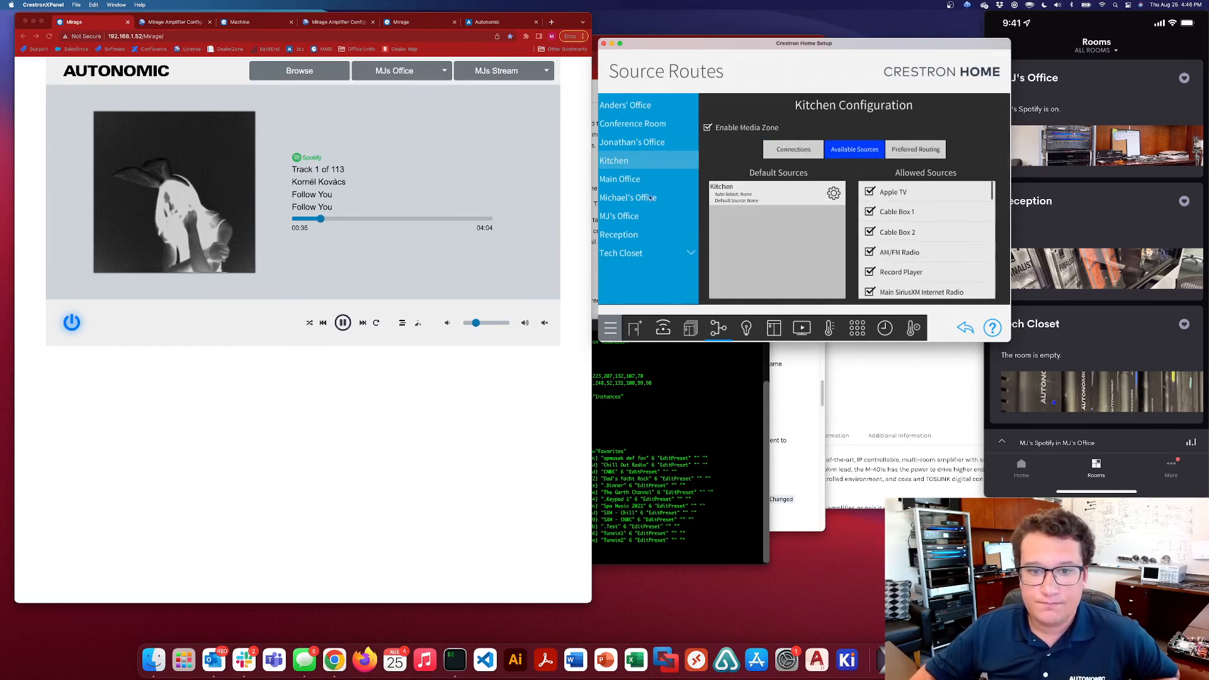
click(660, 217)
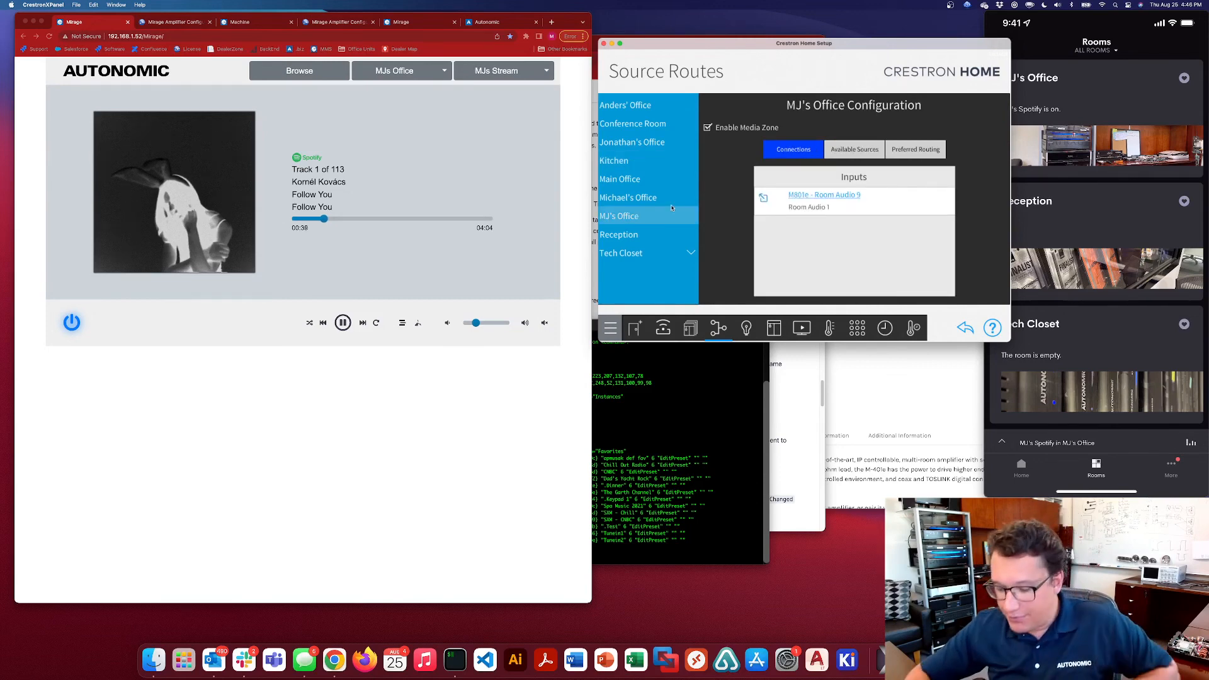
Show the streaming services in the Mirage web player, then rearrange and narrow the windows to uncover the mirrored Crestron Home app
click(299, 71)
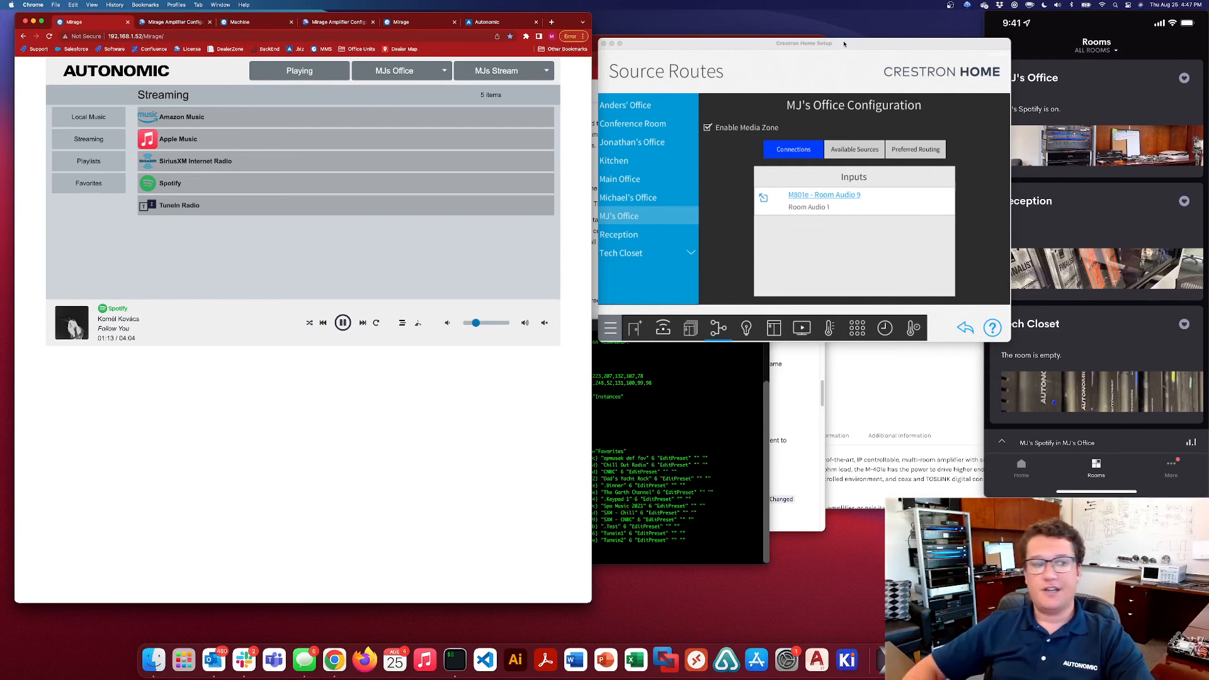
click(860, 48)
drag(860, 48, 851, 21)
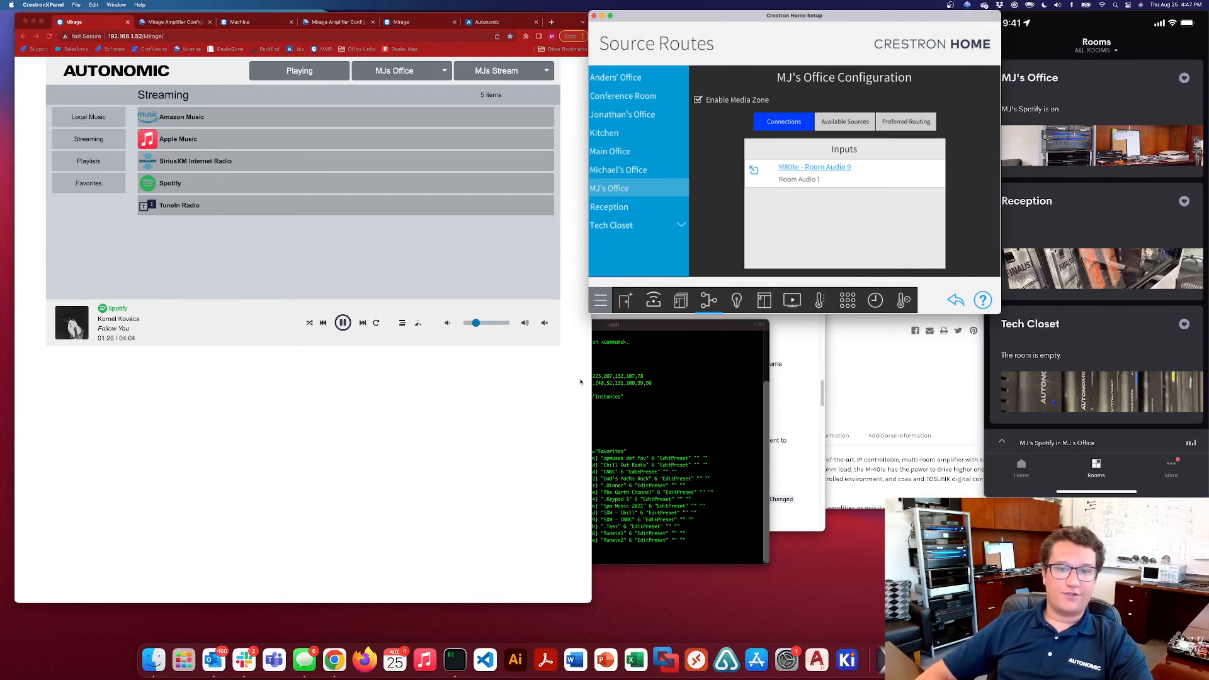
click(558, 424)
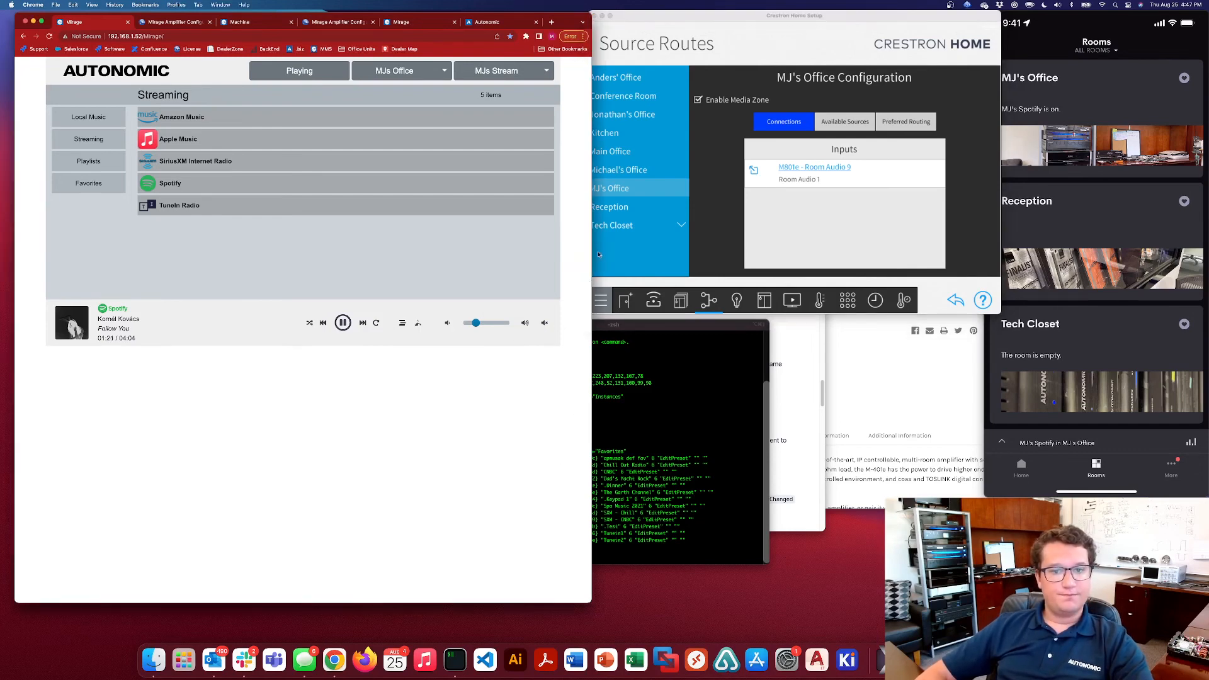
drag(592, 241, 554, 242)
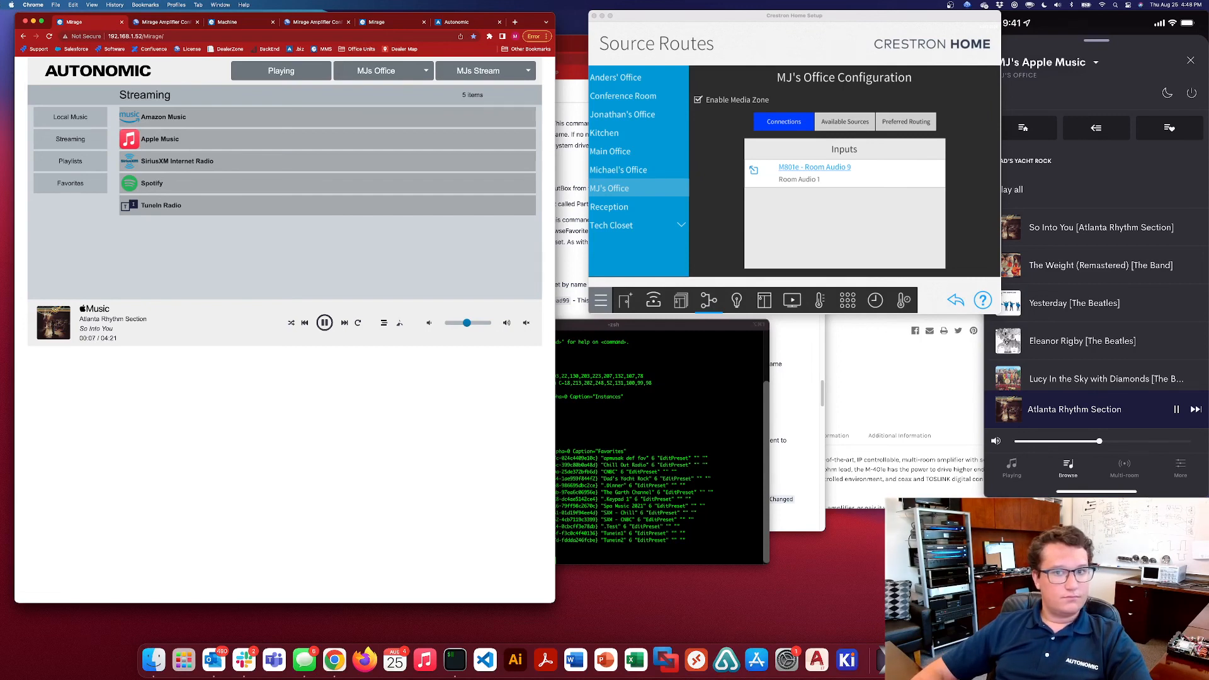
drag(672, 15, 654, 14)
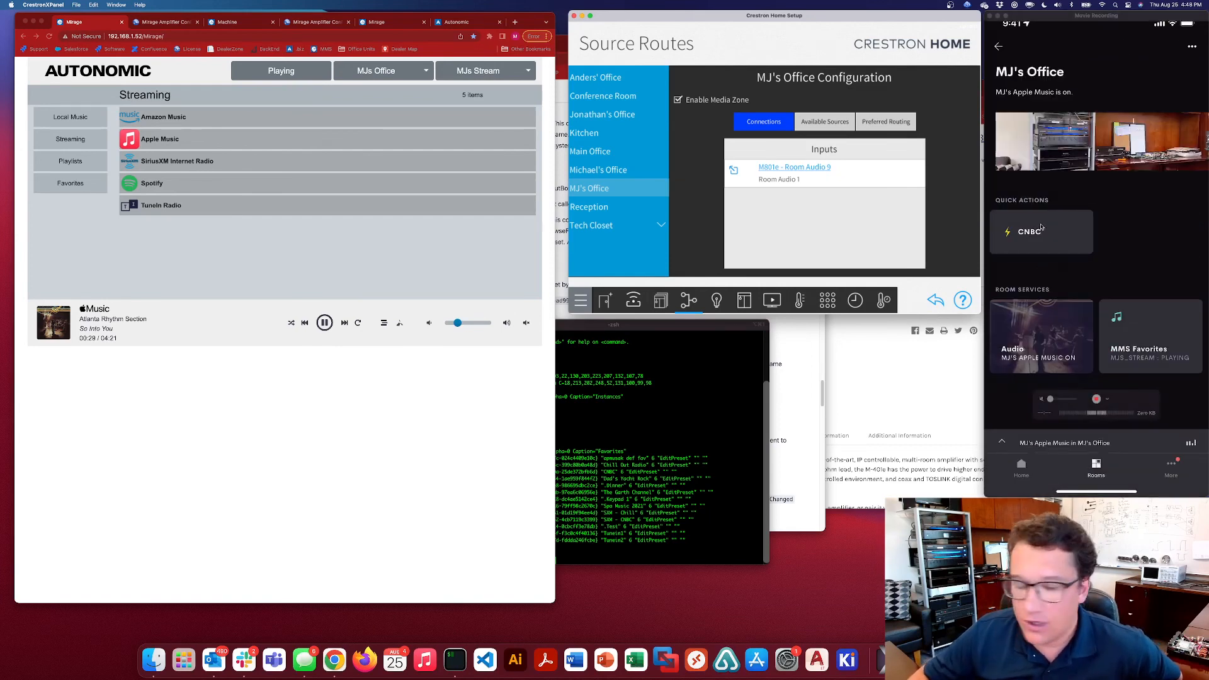
Examine the action sequence of the CNBC Quick Action for MJ's Office in Actions & Events
click(827, 303)
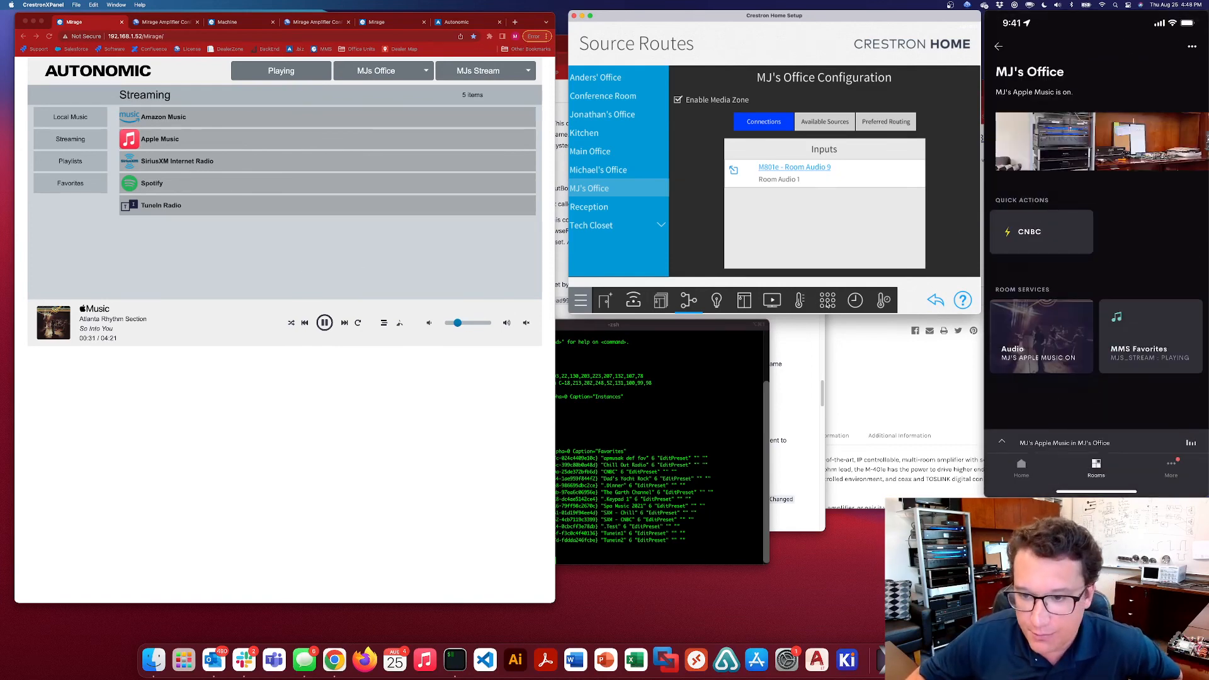
click(580, 78)
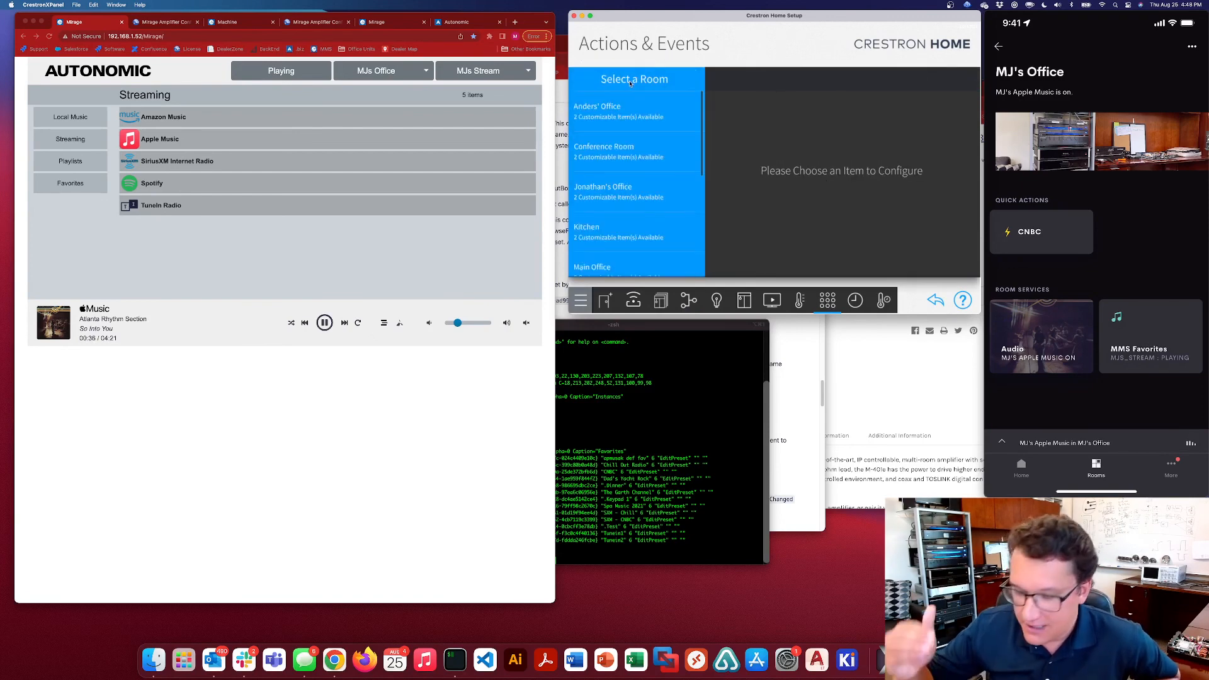
mouse_move(1038, 76)
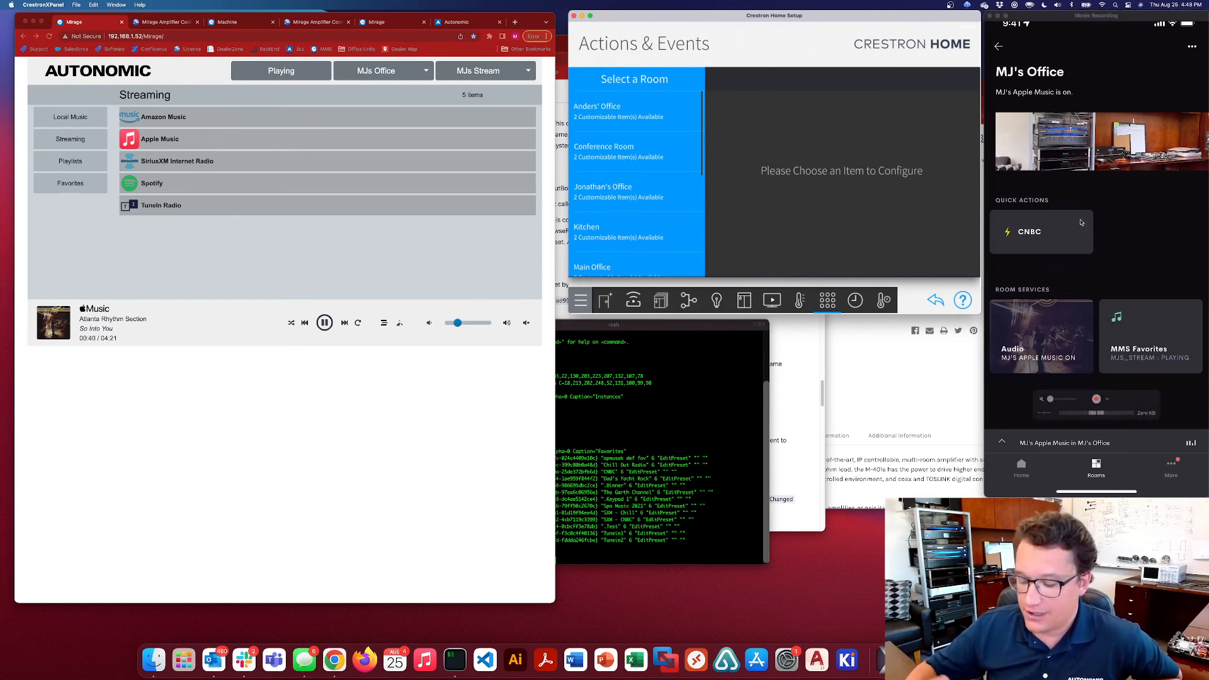
scroll(679, 168, down, 5)
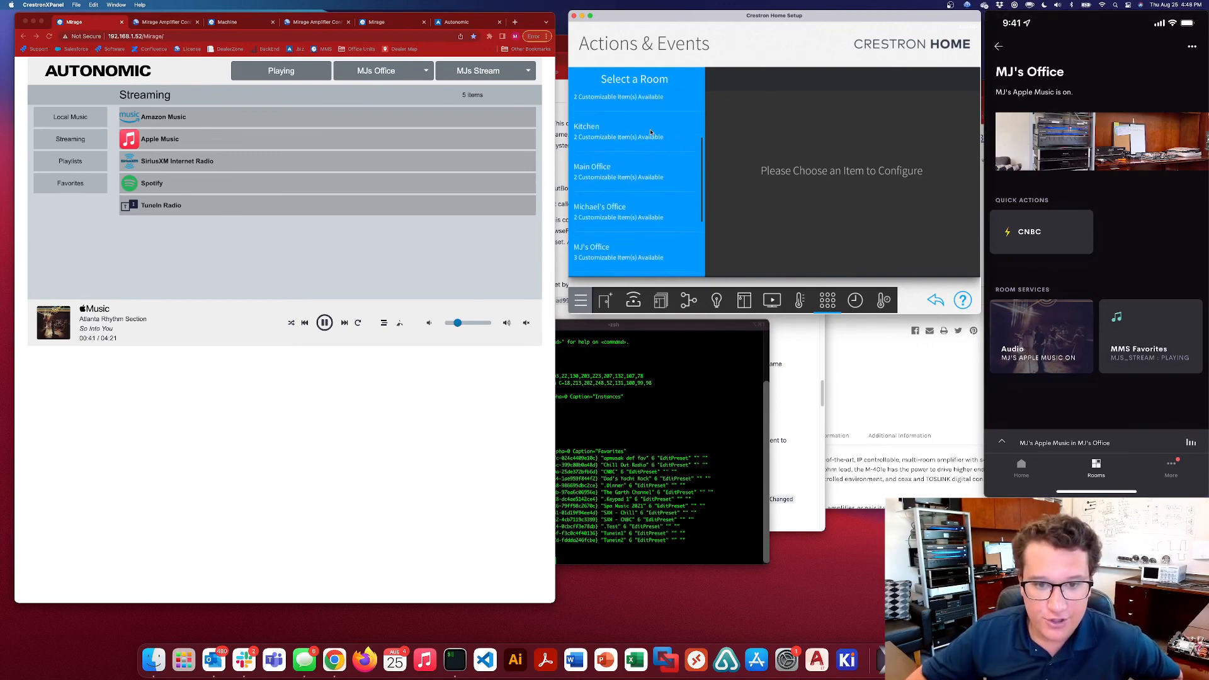
click(643, 238)
click(632, 115)
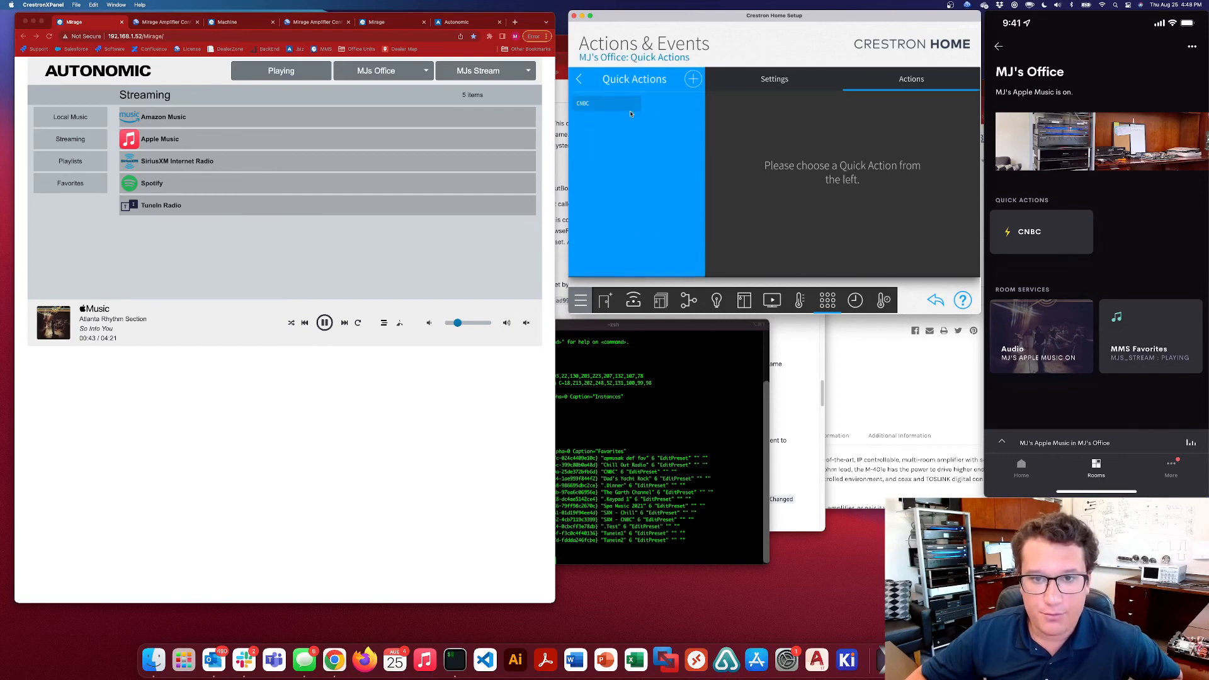
click(673, 105)
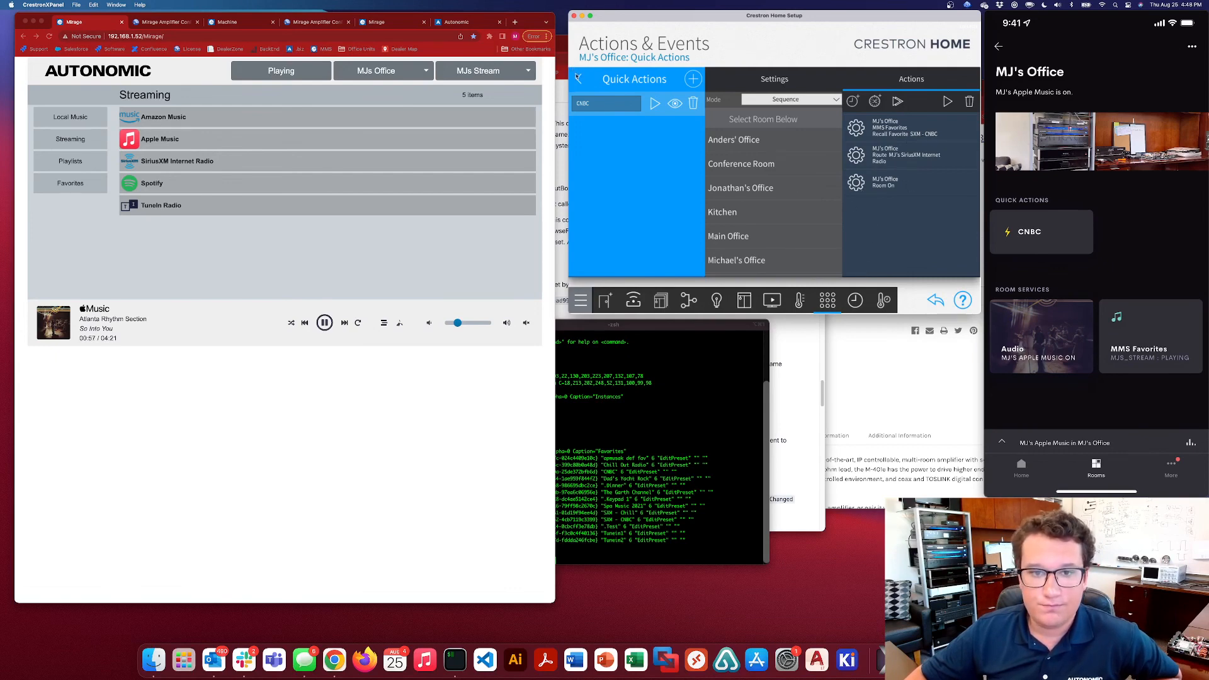
Return to the room selection and examine the Whole House All Off Quick Action's sequence
click(578, 78)
click(578, 79)
scroll(608, 252, down, 5)
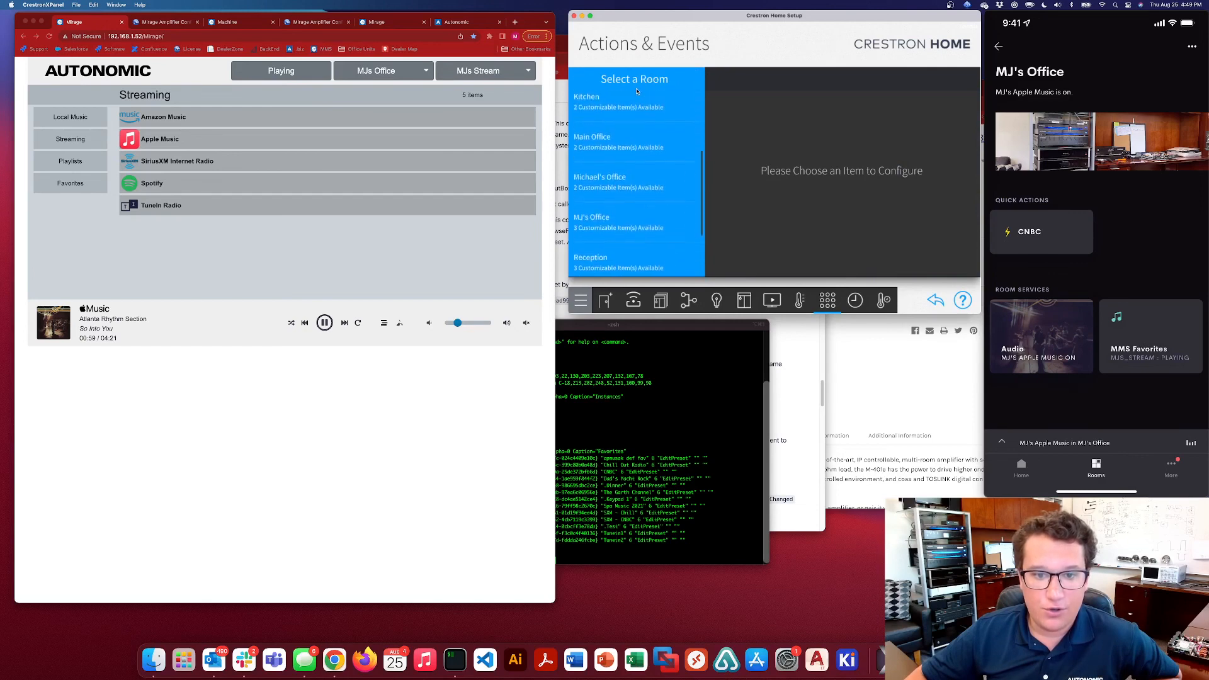
click(601, 258)
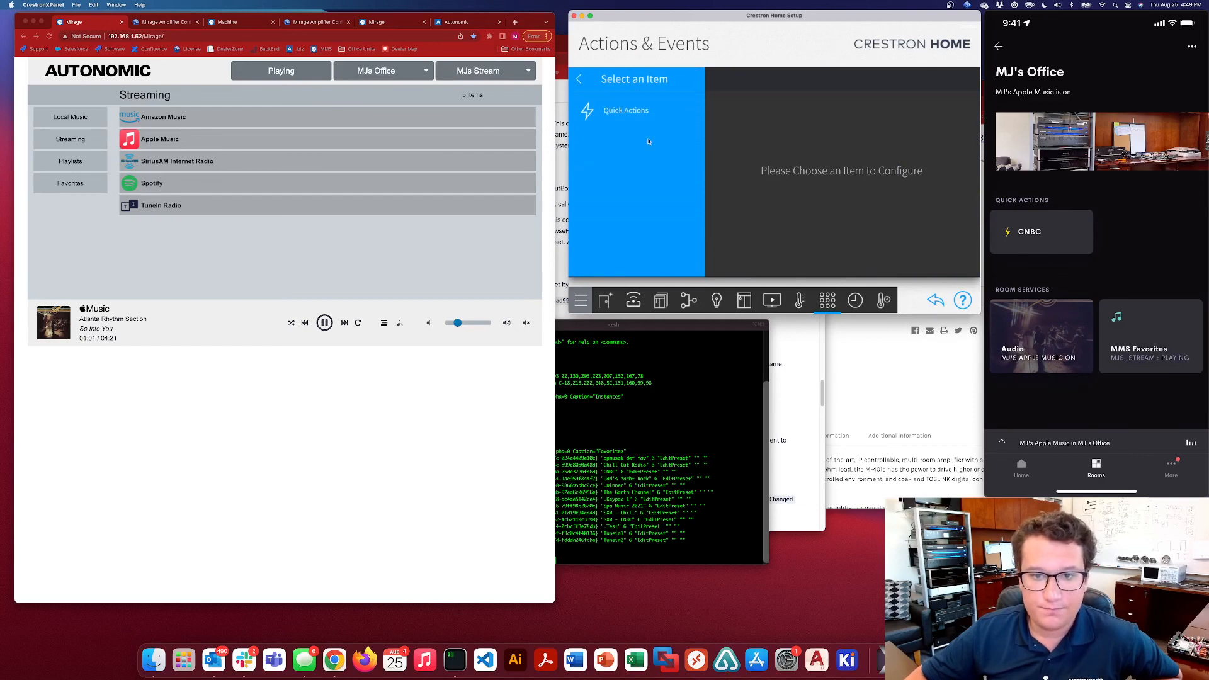
click(615, 111)
click(635, 110)
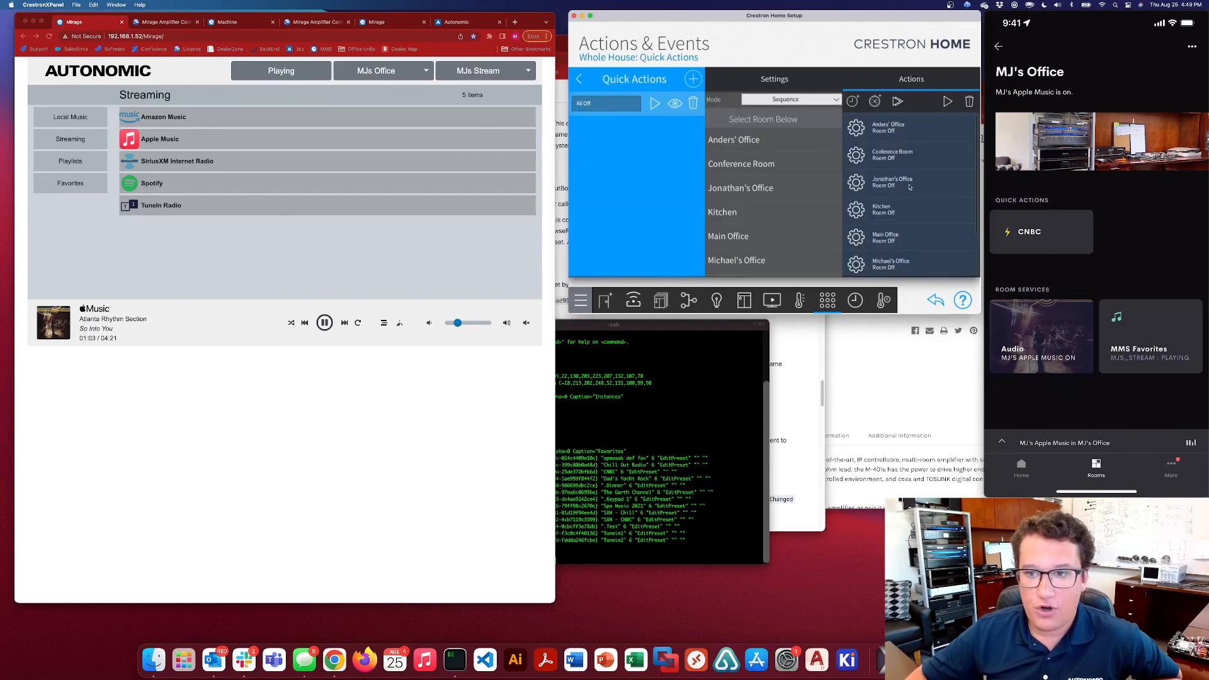
scroll(938, 220, down, 2)
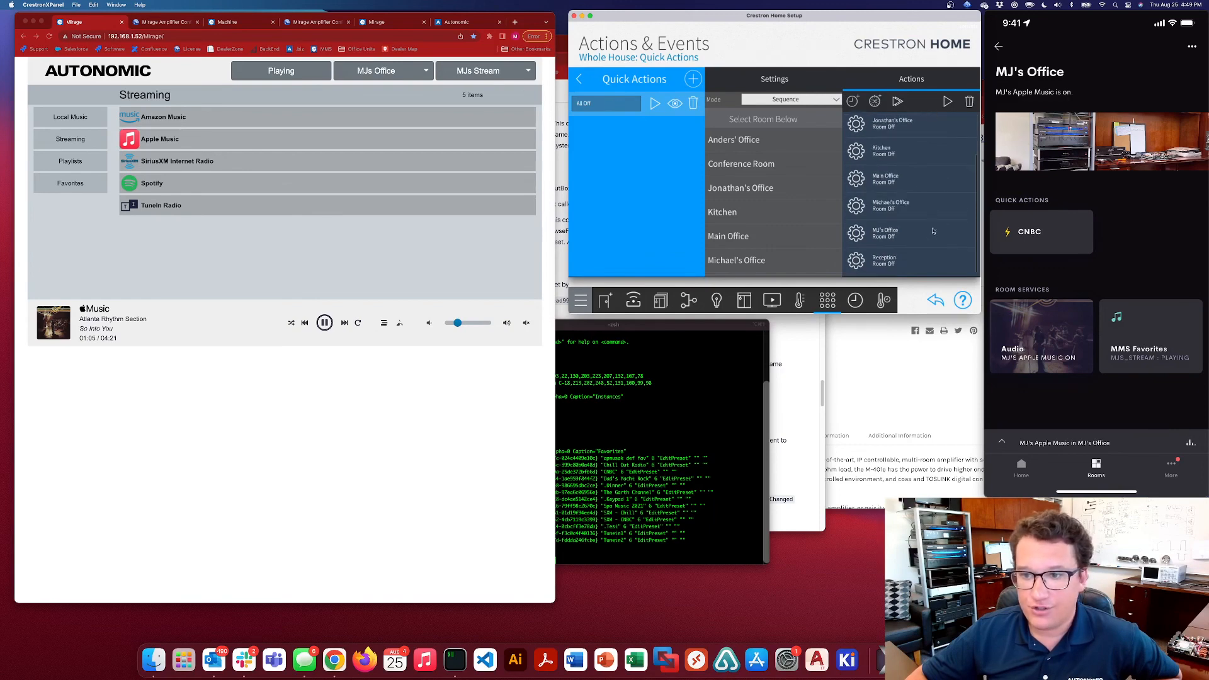
scroll(920, 148, up, 2)
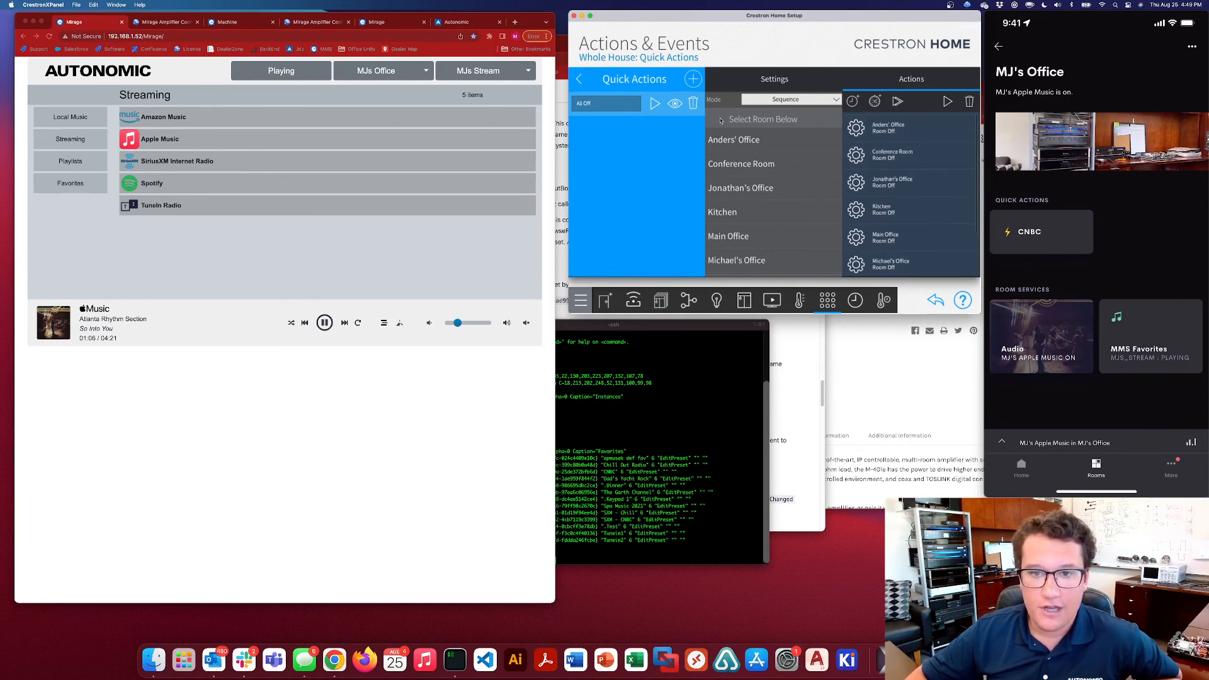
Create a Whole House Quick Action named CNBC and set its mode to Sequence
click(691, 78)
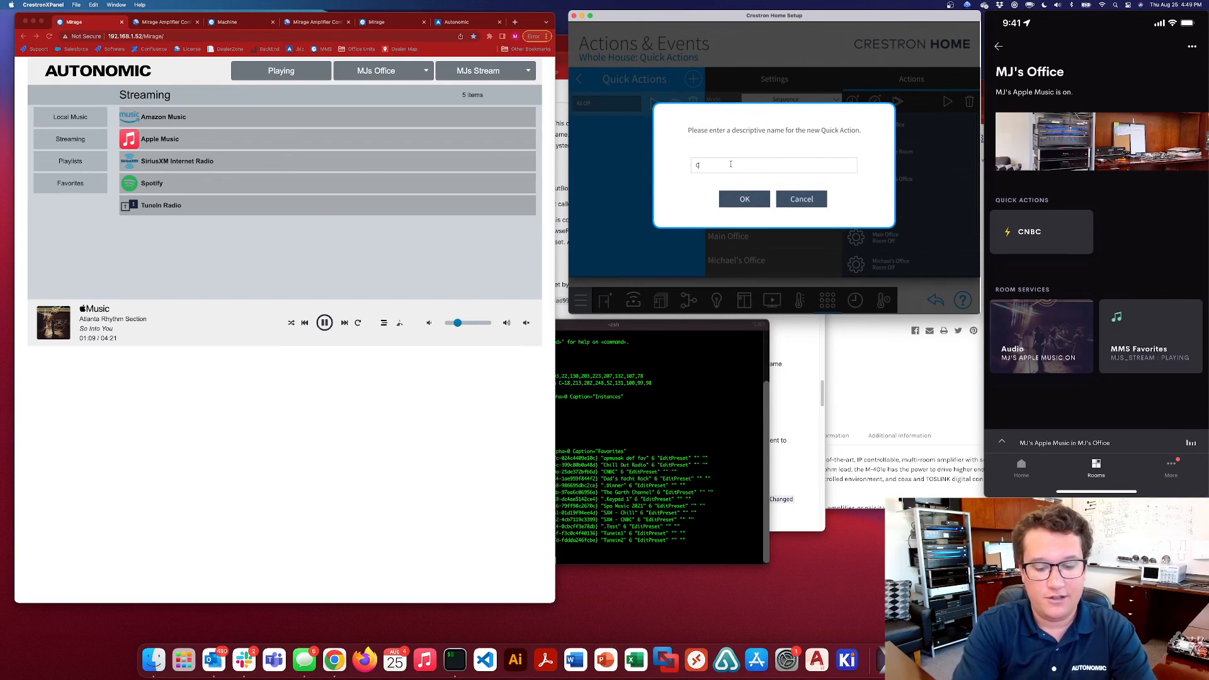
text(CNBC)
click(755, 199)
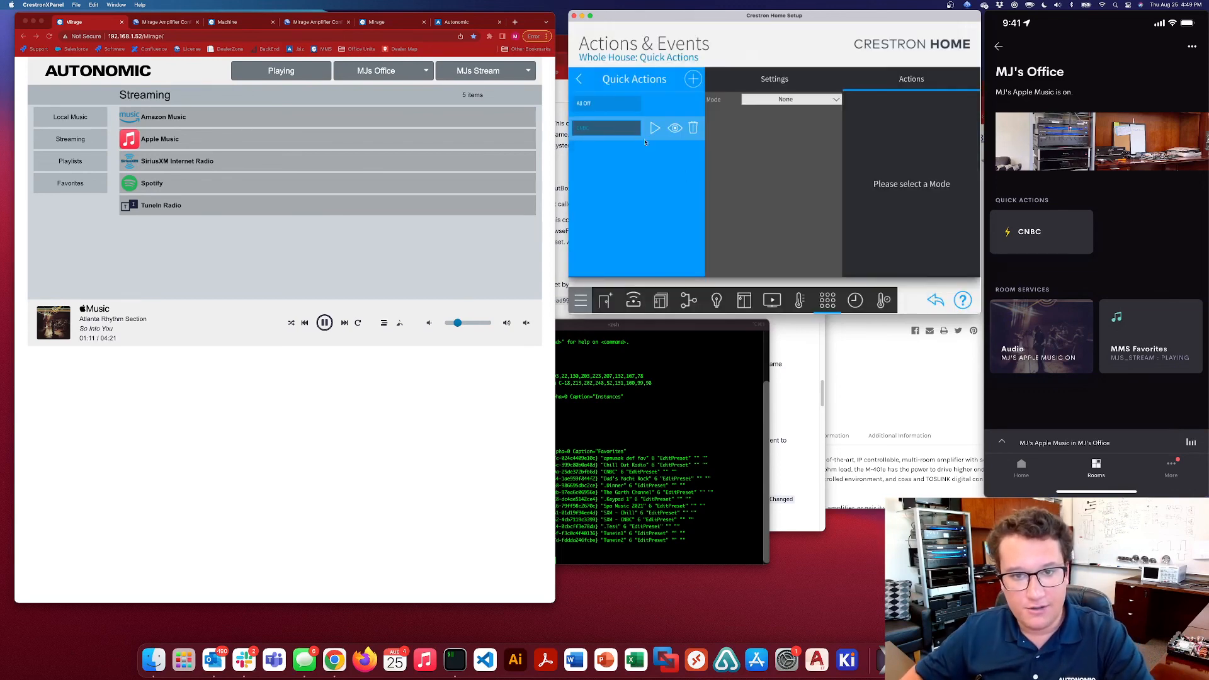
click(792, 99)
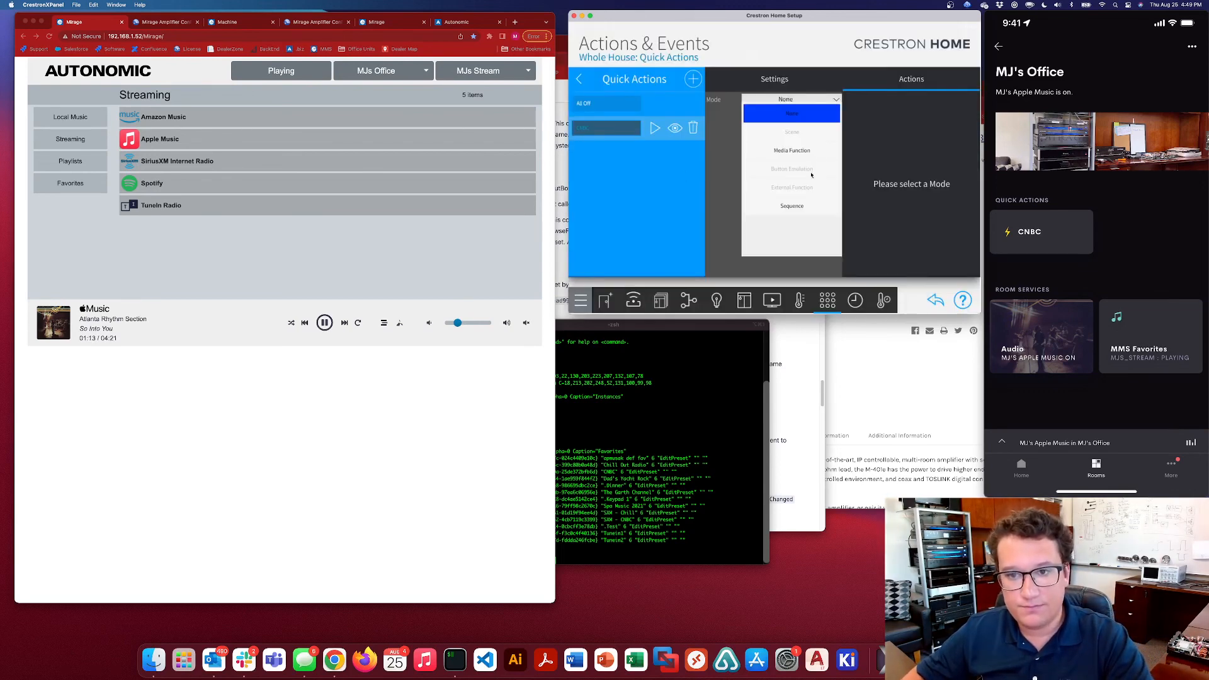
click(791, 206)
Add the Tech Closet MMS Commands action Recall Favorite SXM - CNBC to the new sequence and return to the room list
scroll(756, 228, down, 3)
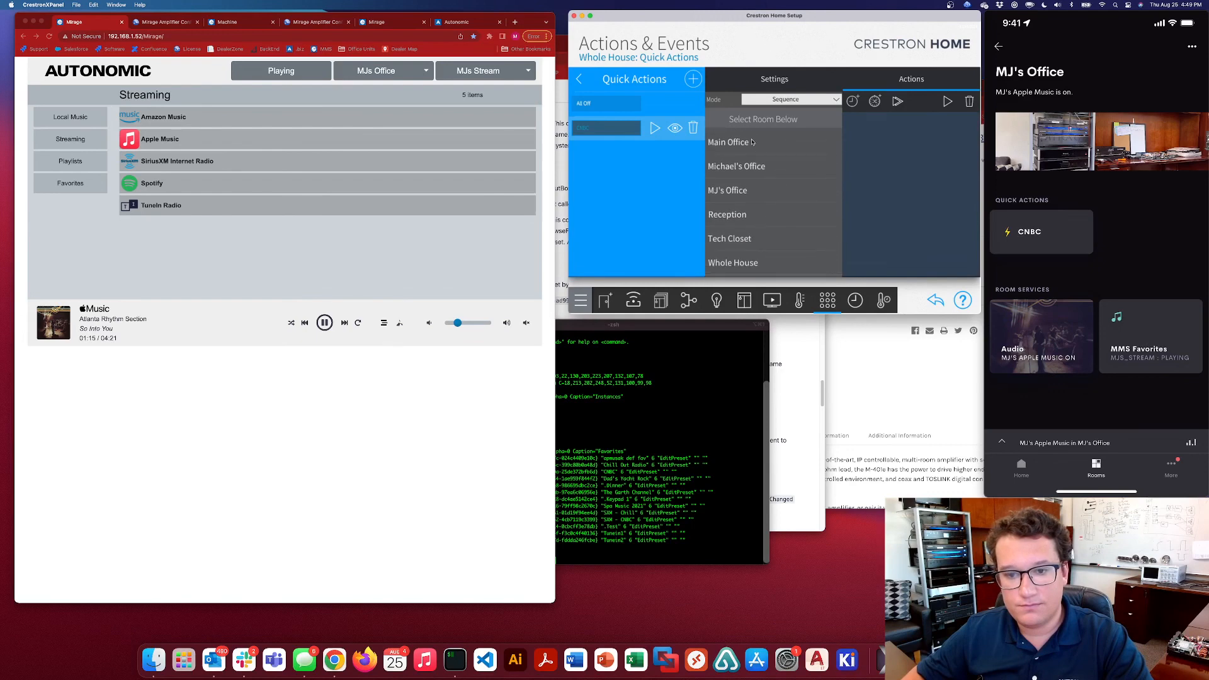
click(737, 243)
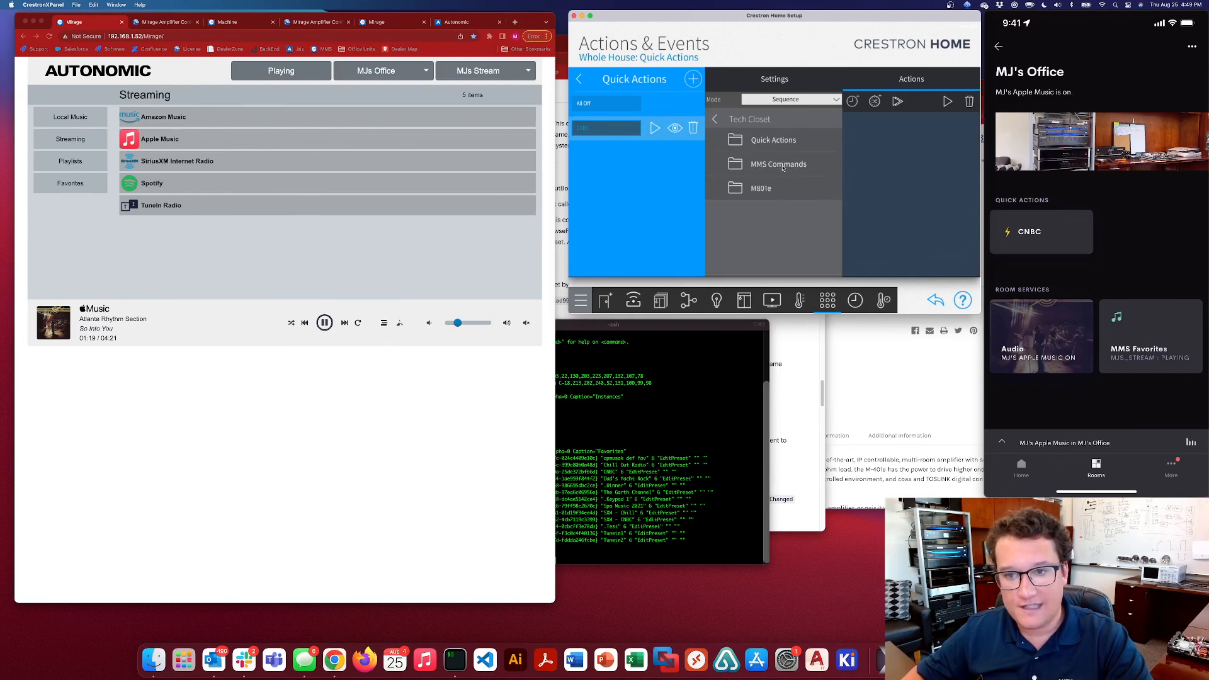
click(773, 163)
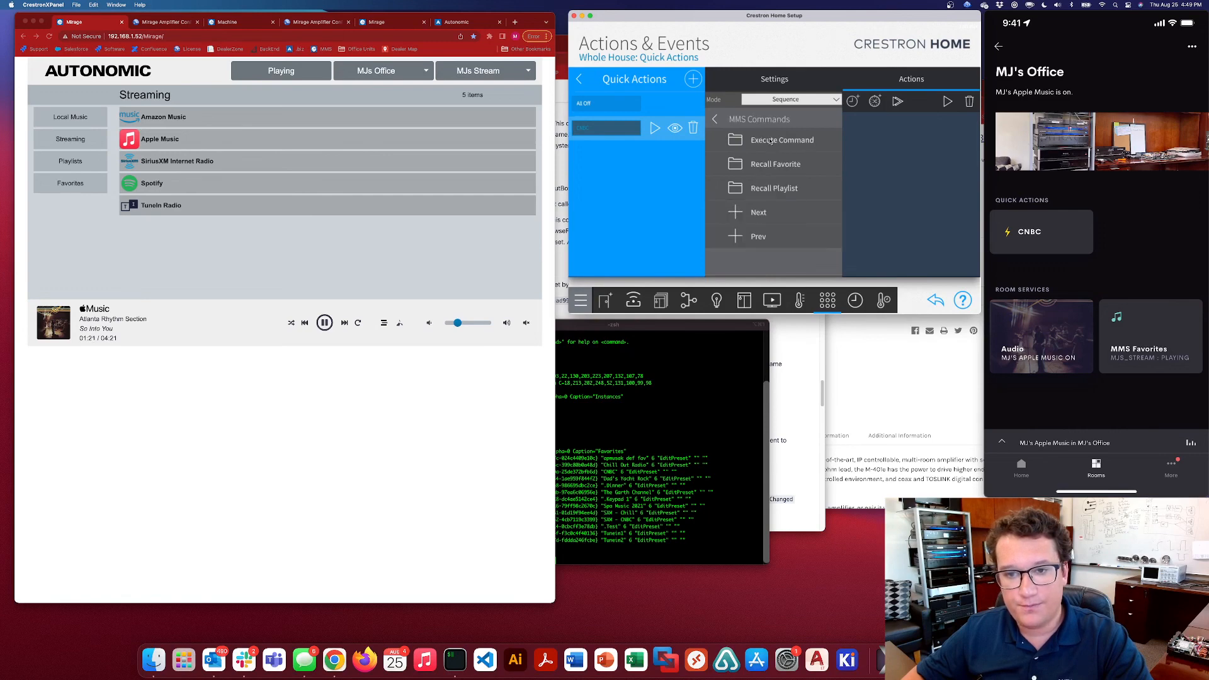
click(777, 165)
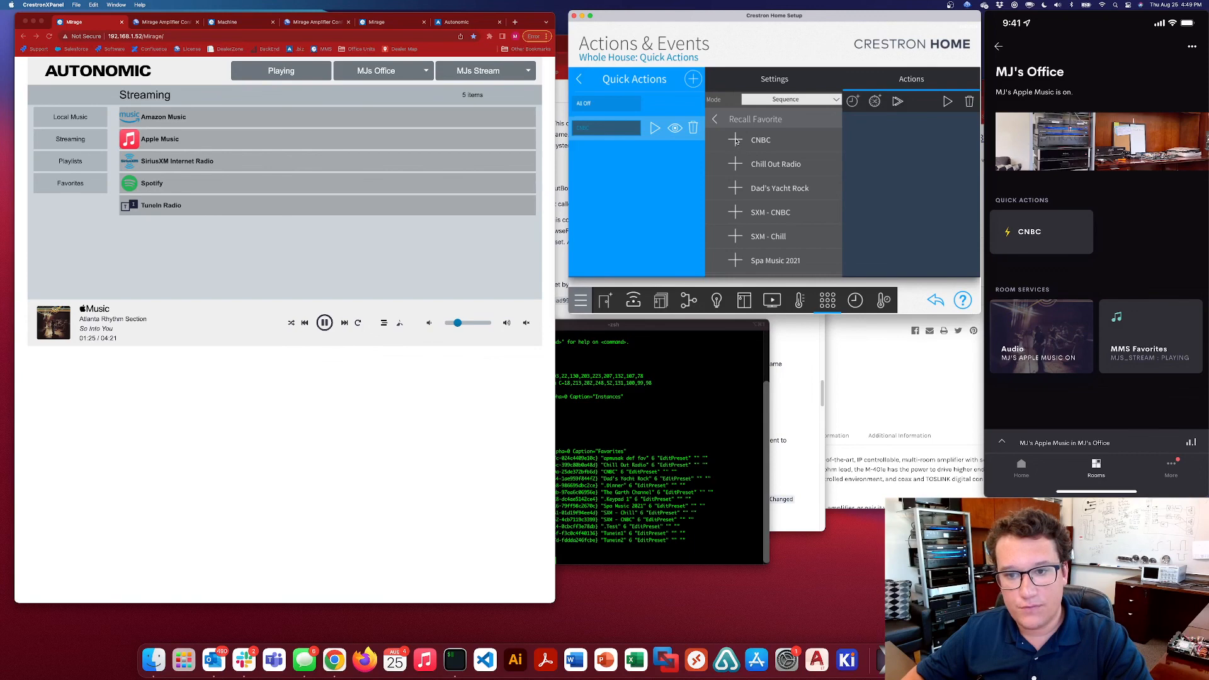
click(808, 211)
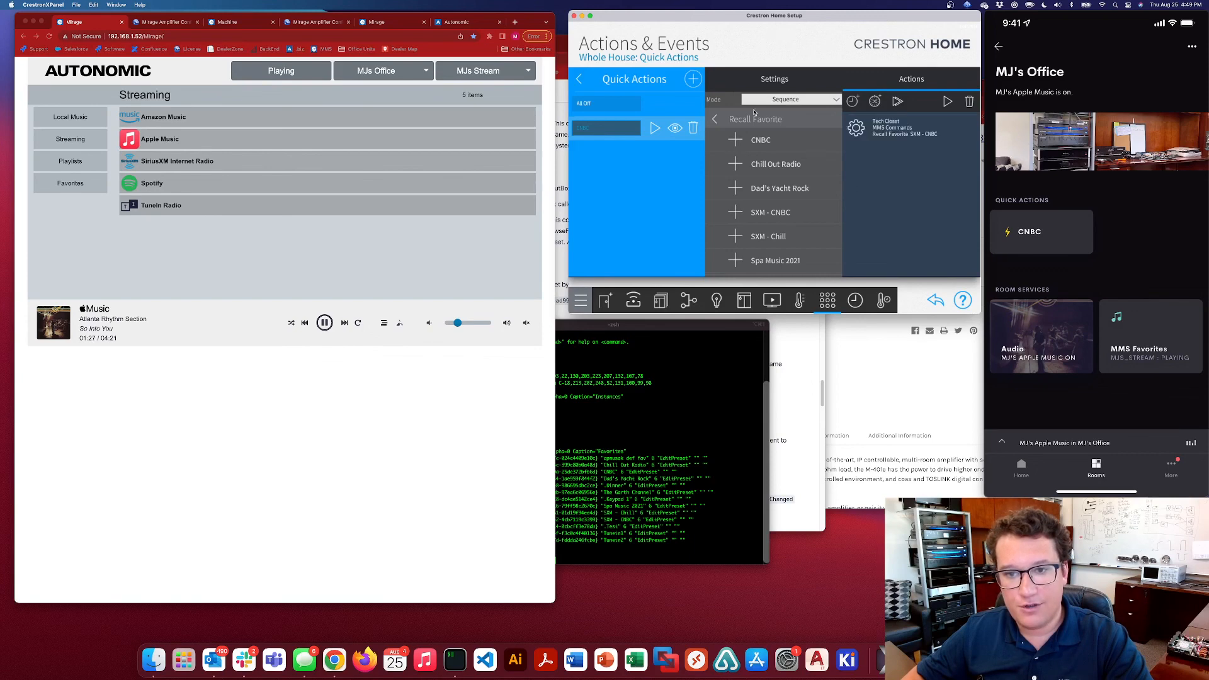
click(714, 120)
click(715, 120)
click(715, 120)
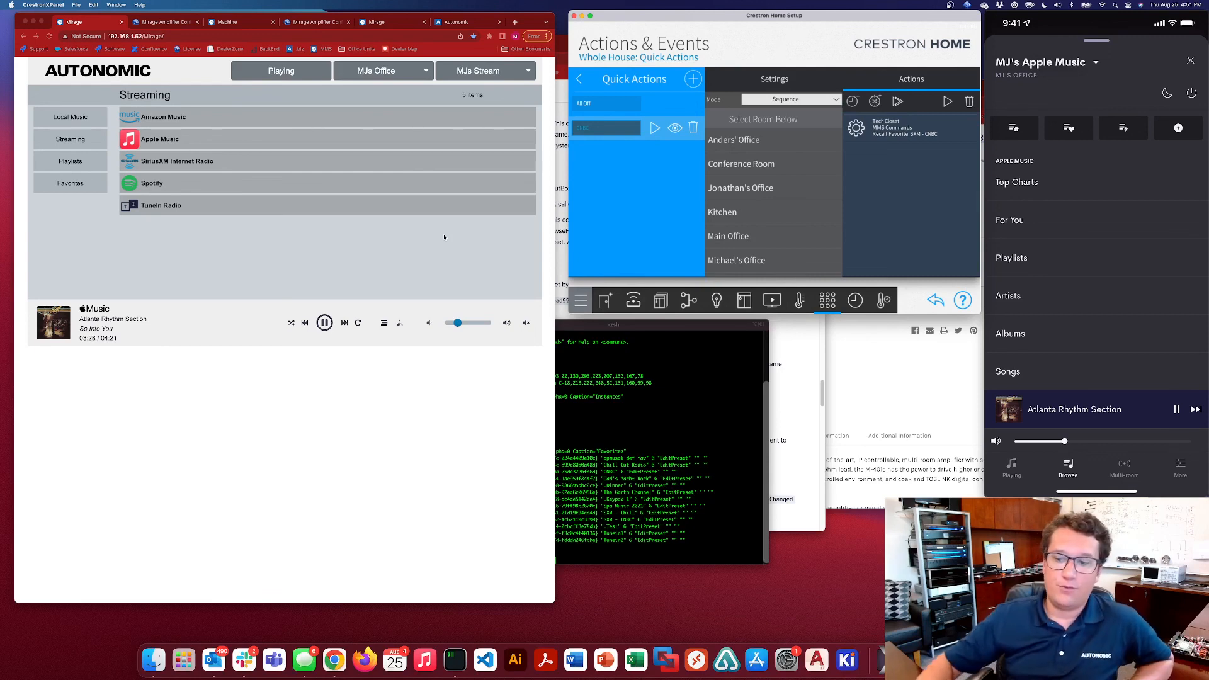
Look up Autonomic's contact details in the footer of the autonomic.biz home page
click(457, 22)
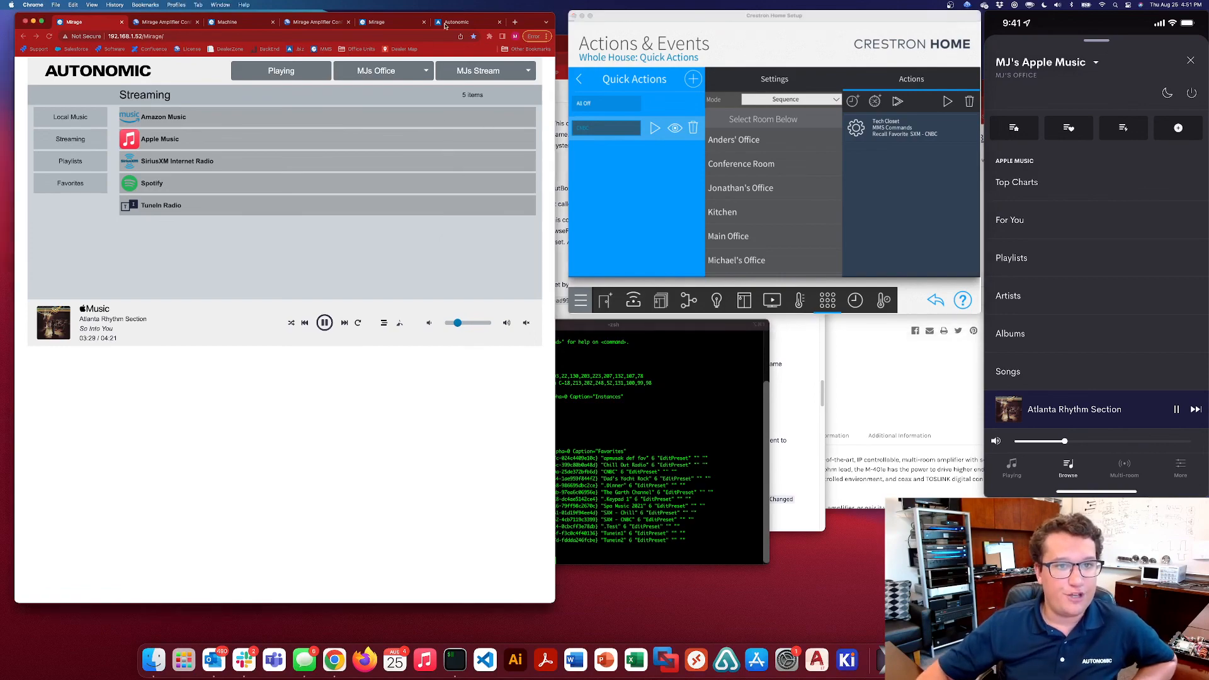
scroll(445, 153, down, 20)
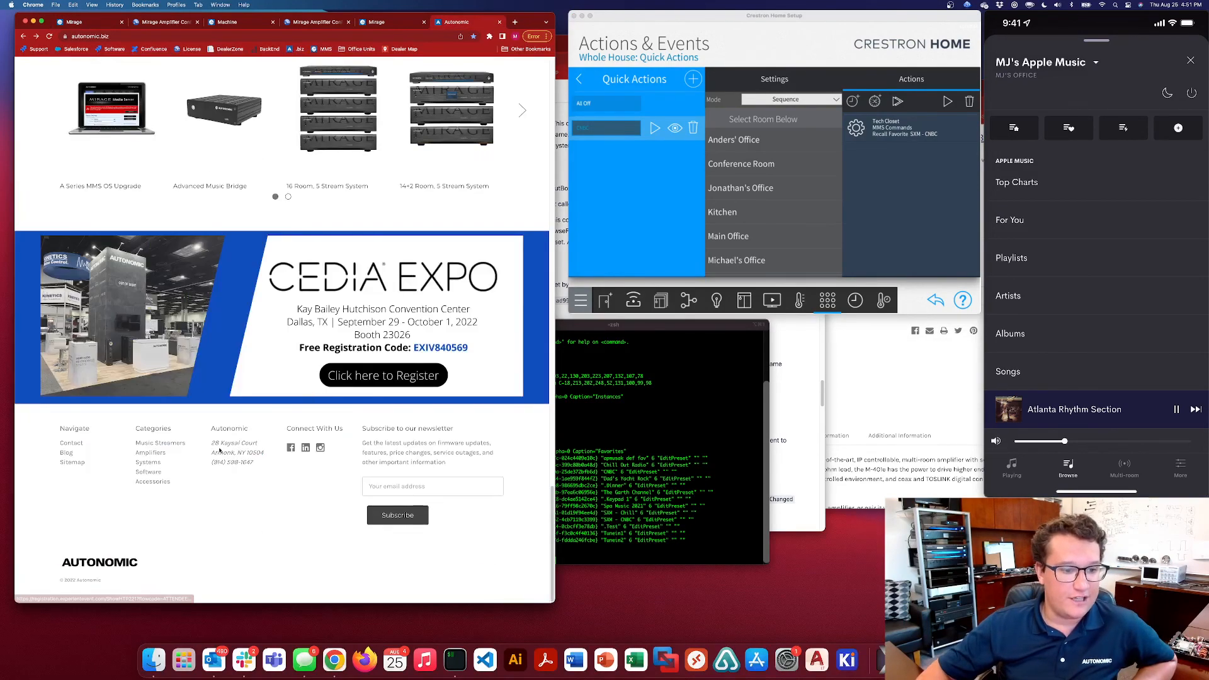
drag(208, 430, 256, 464)
click(256, 465)
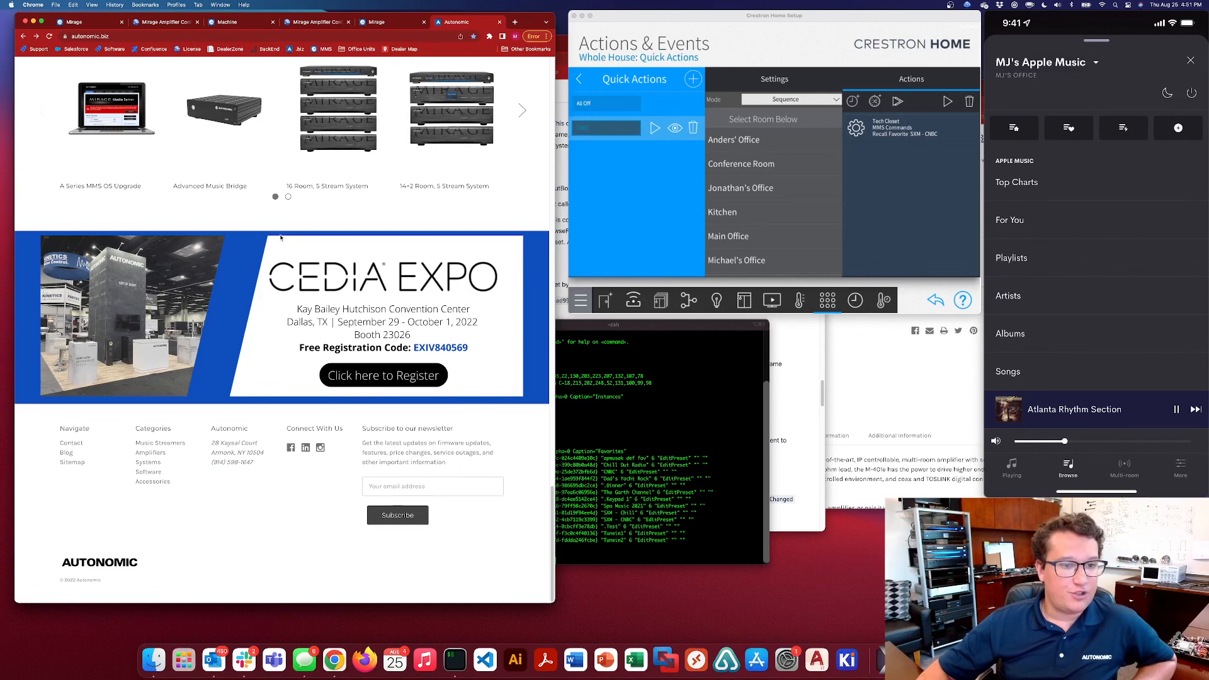